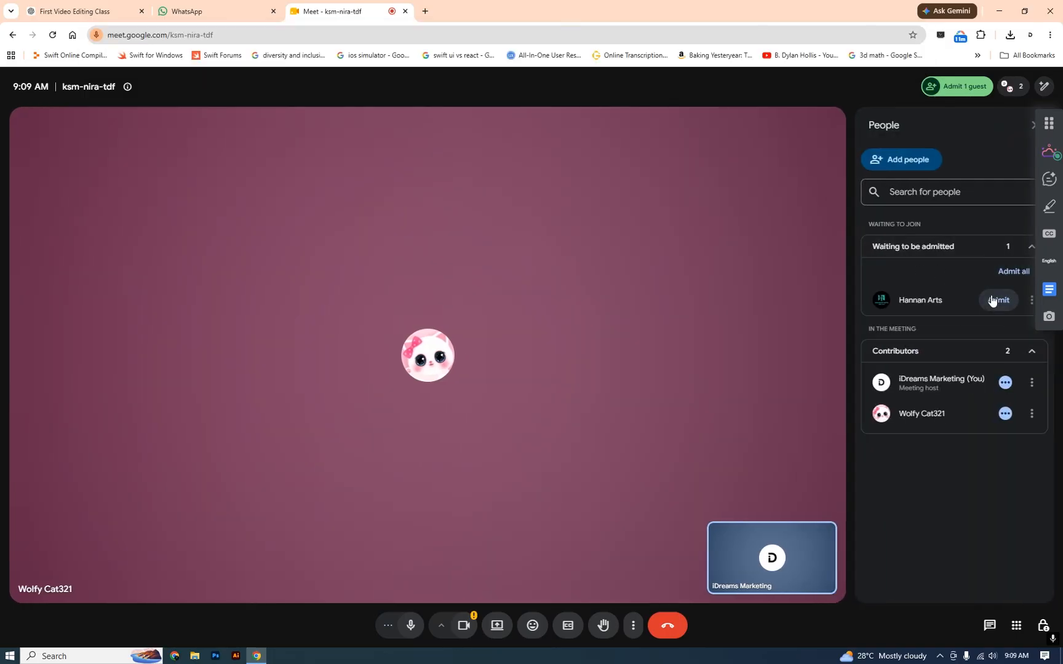
Step: Admit the waiting guest to the meeting and check the NVIDIA recording overlay
{"action": "left_click", "coordinate": [998, 300]}
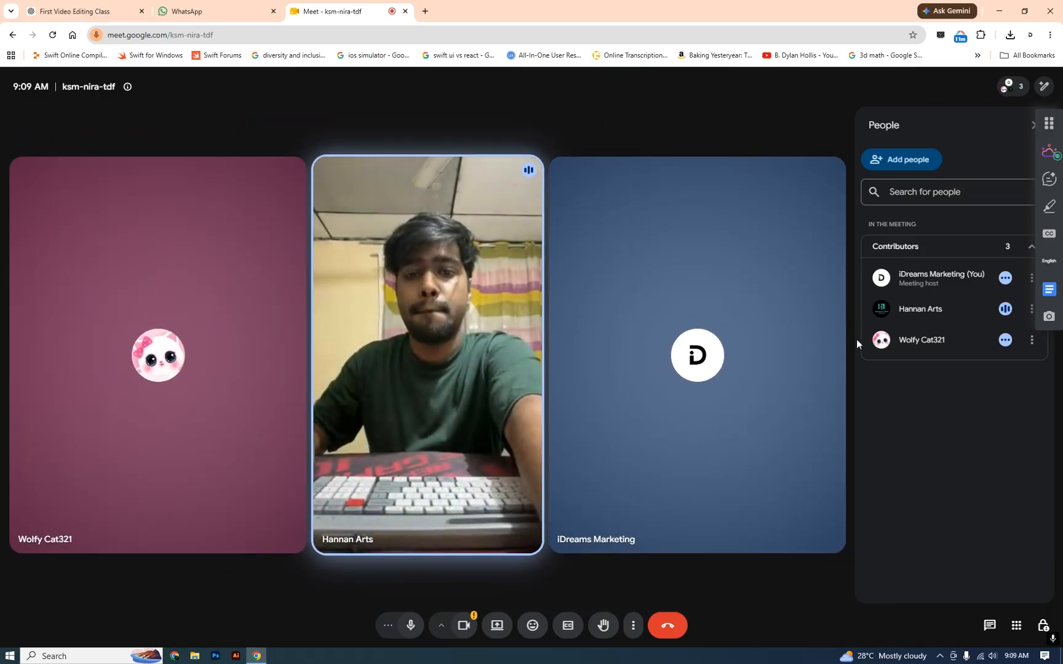
{"action": "key", "text": "alt+z"}
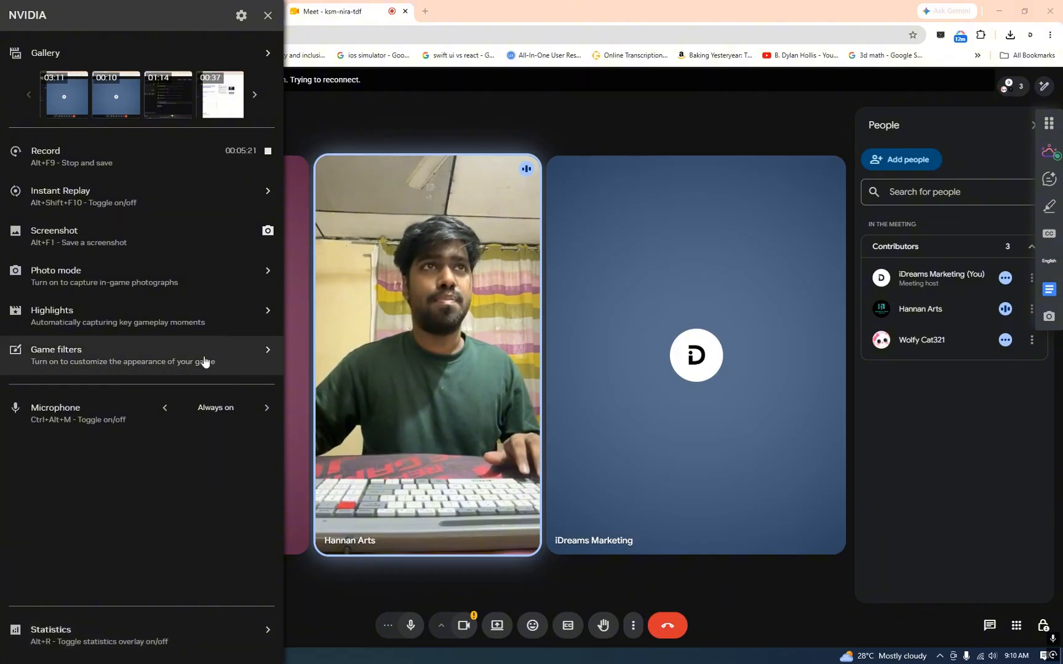
{"action": "key", "text": "alt+z"}
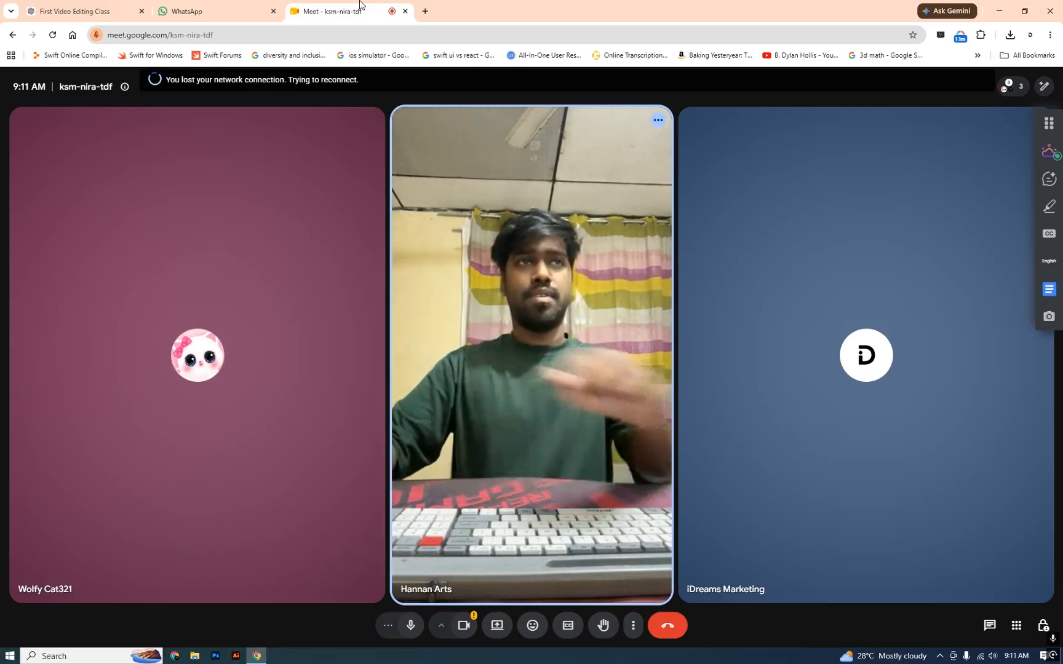
Step: Find CapCut with the Windows search and launch it
{"action": "left_click", "coordinate": [117, 657]}
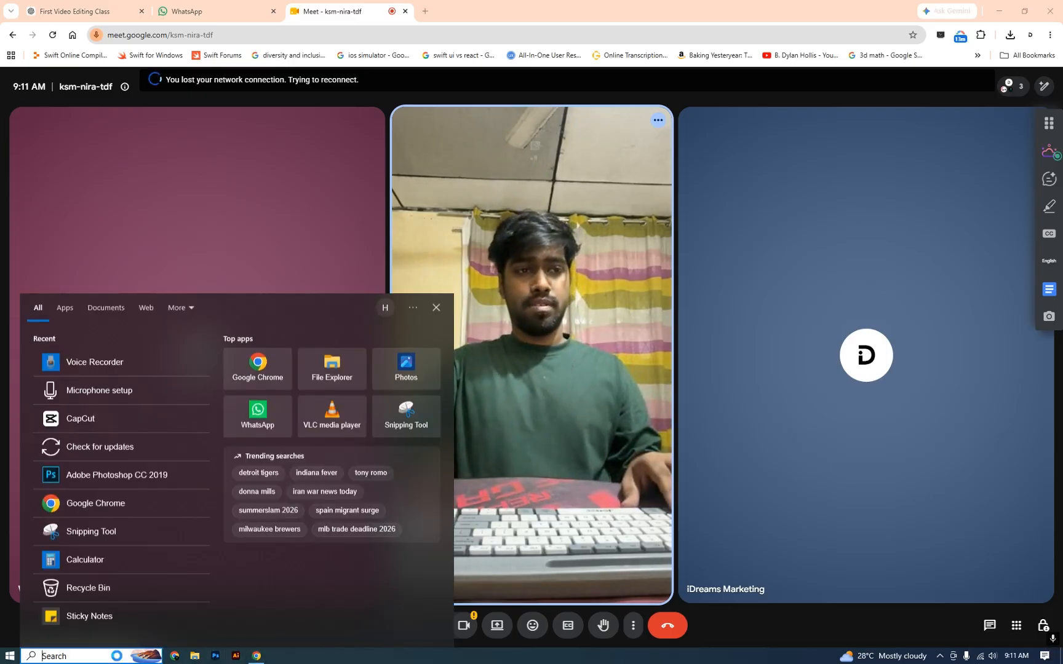
{"action": "type", "text": "cap"}
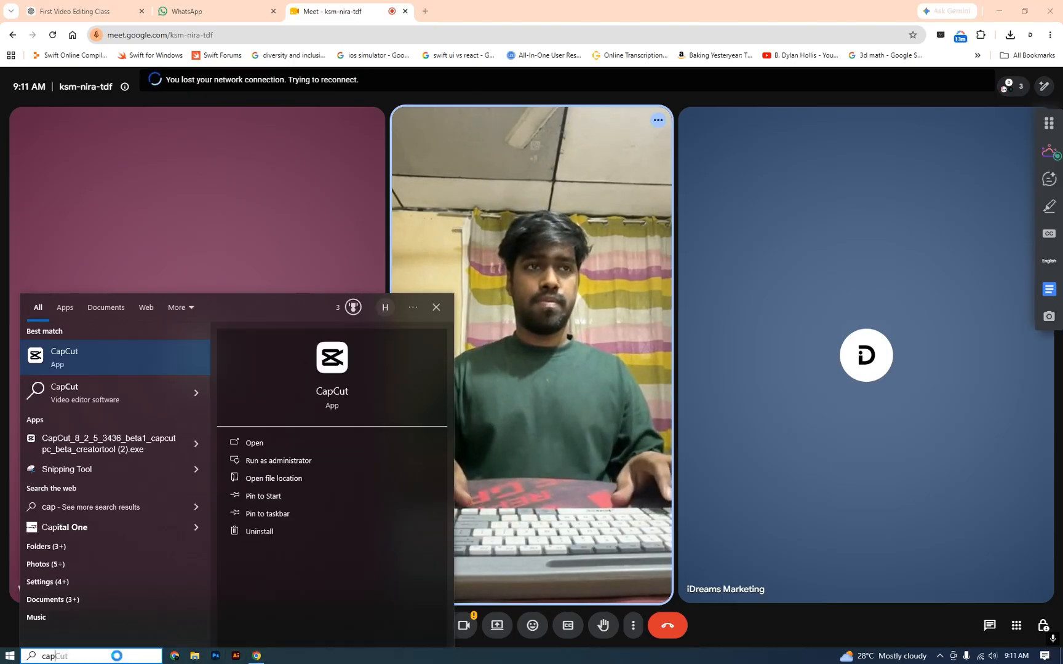
{"action": "key", "text": "Return"}
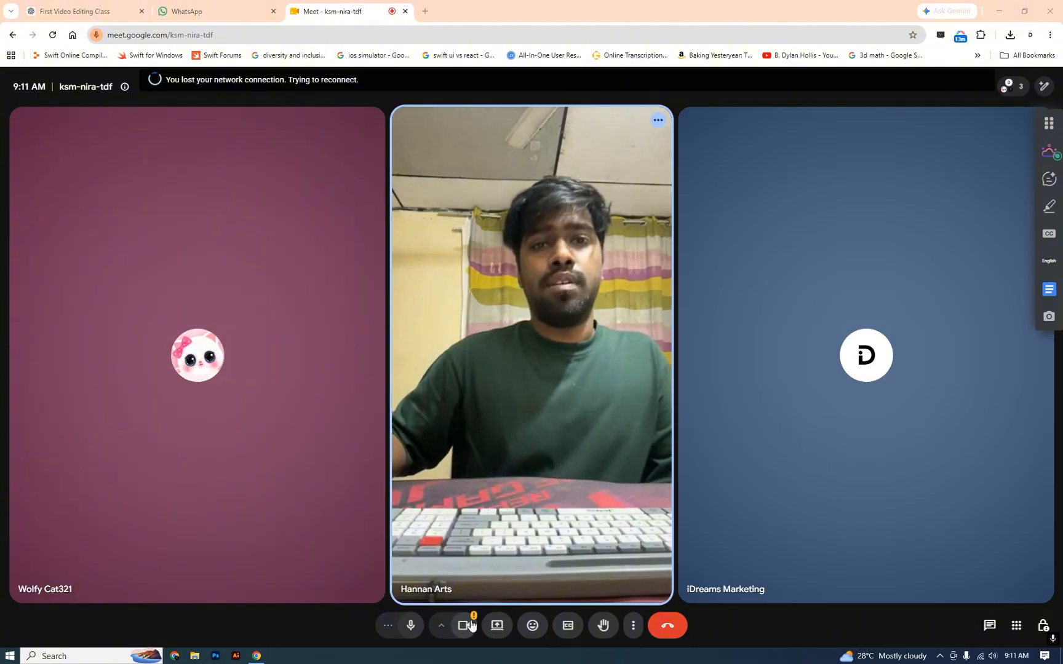
Step: Present the entire screen to the participants of the Google Meet call
{"action": "left_click", "coordinate": [497, 625]}
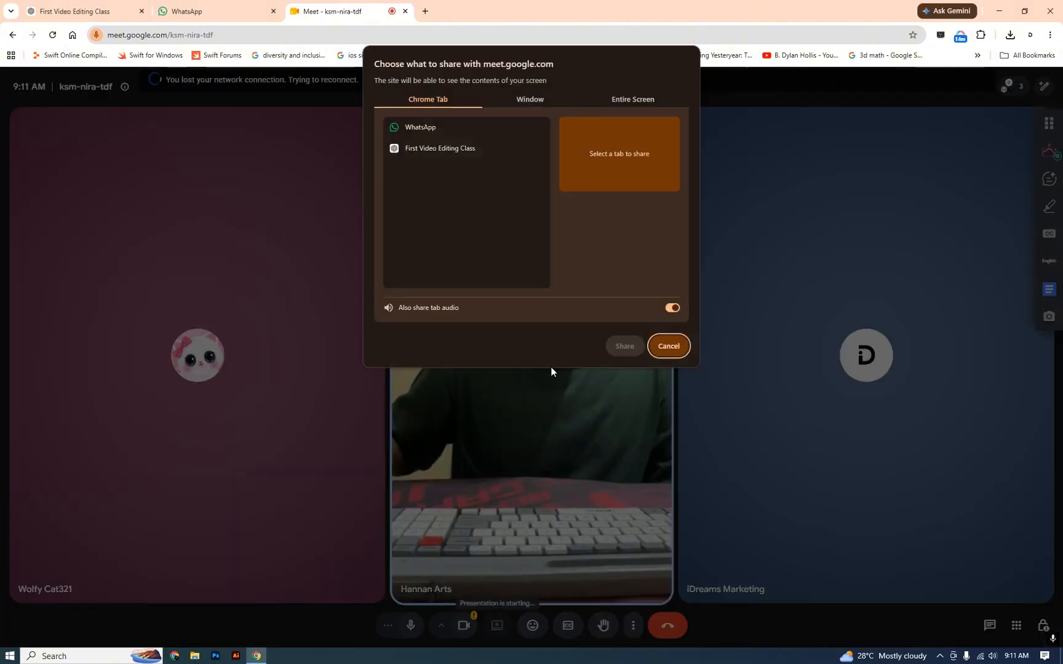
{"action": "left_click", "coordinate": [615, 99]}
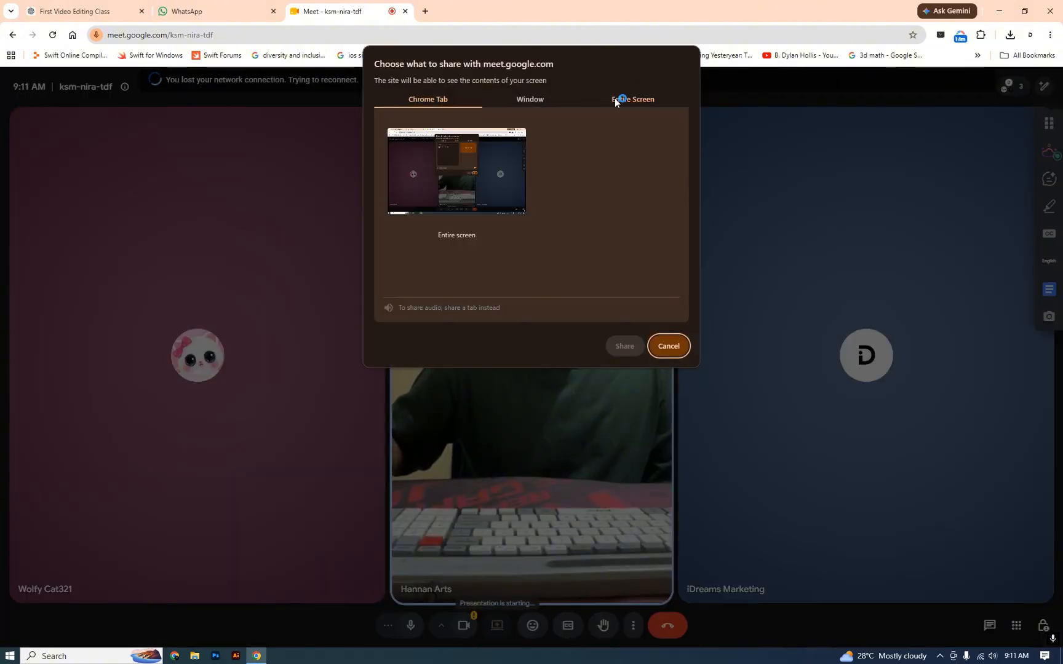
{"action": "left_click", "coordinate": [474, 205]}
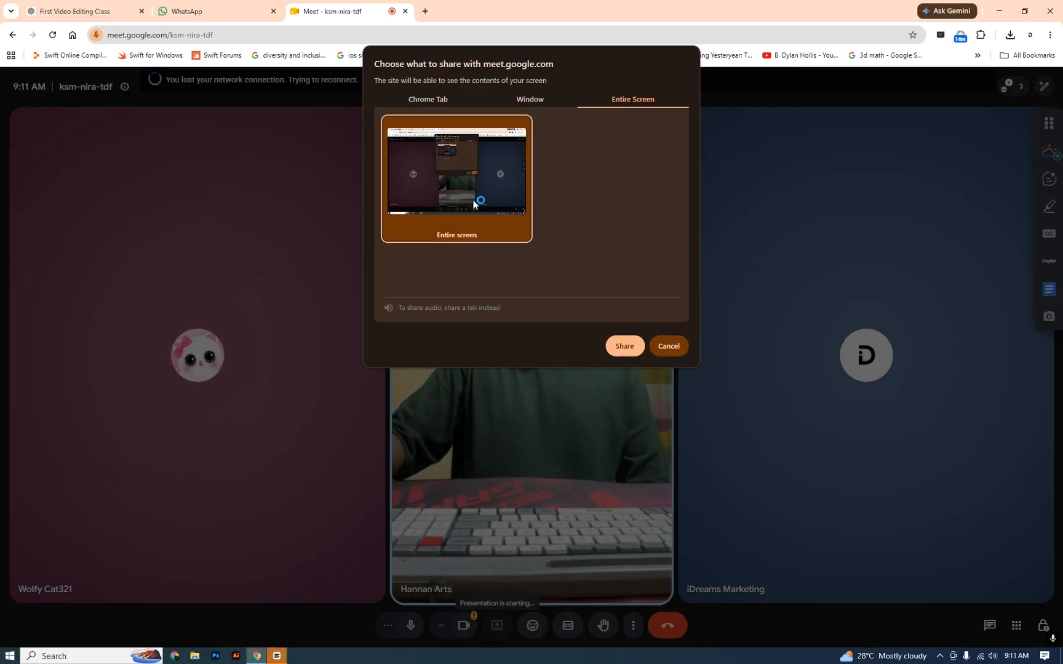
{"action": "left_click", "coordinate": [616, 344]}
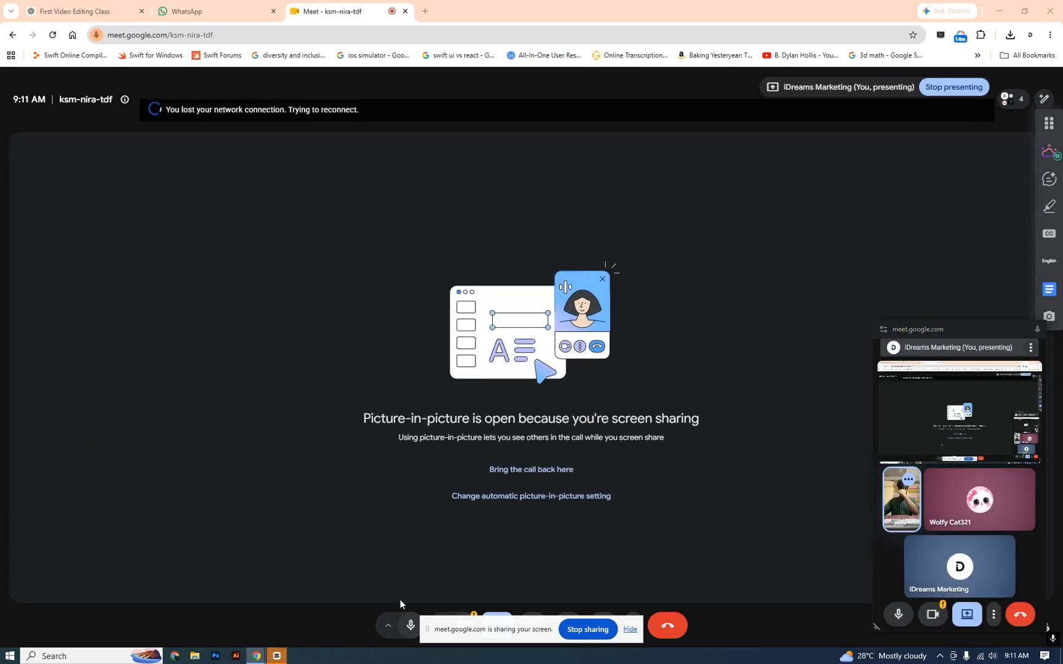
Step: Switch to CapCut and import "WhatsApp Video 2026-07-29 at 02.26.25" from the Downloads folder, moving the floating Meet window out of the way
{"action": "left_click", "coordinate": [285, 658]}
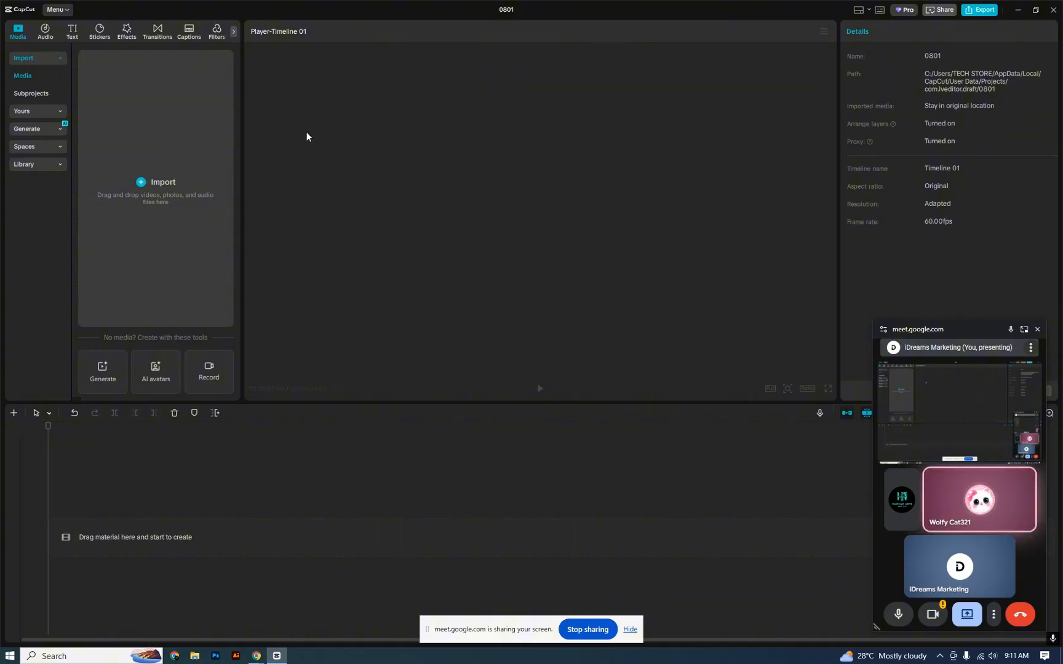
{"action": "left_click", "coordinate": [177, 173]}
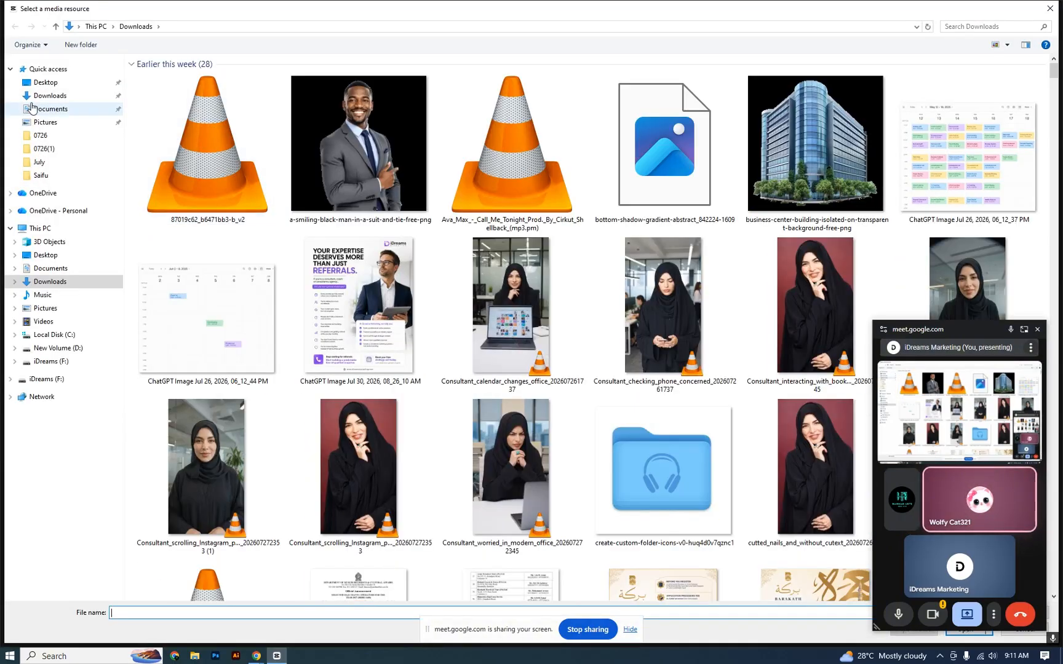
{"action": "left_click", "coordinate": [50, 95]}
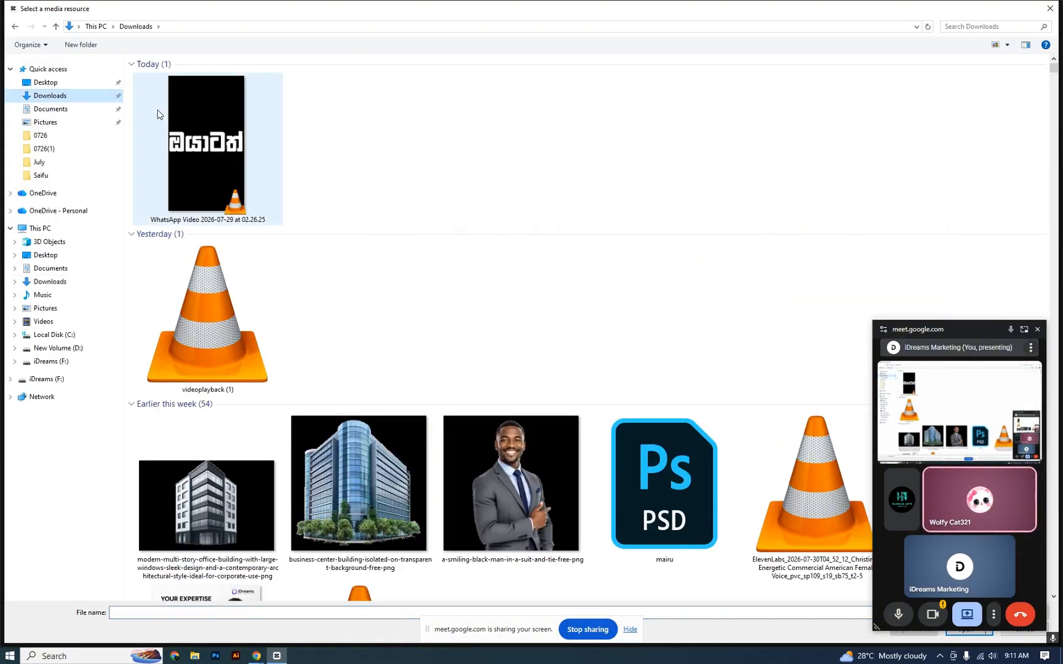
{"action": "left_click", "coordinate": [199, 123]}
{"action": "left_click_drag", "start_coordinate": [967, 325], "coordinate": [985, 12]}
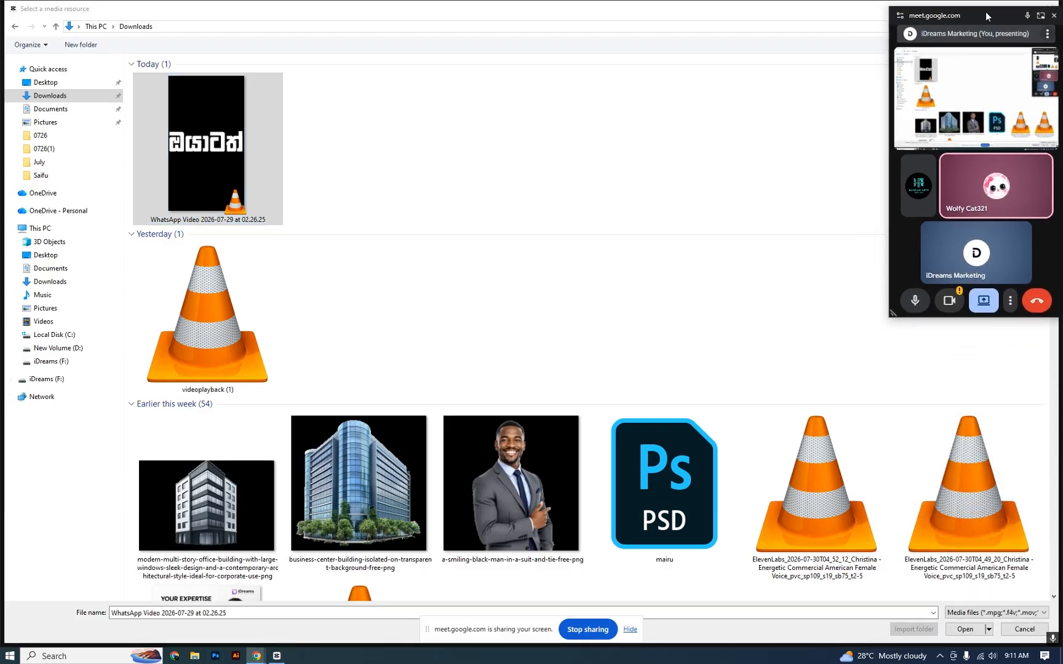
{"action": "left_click", "coordinate": [978, 626]}
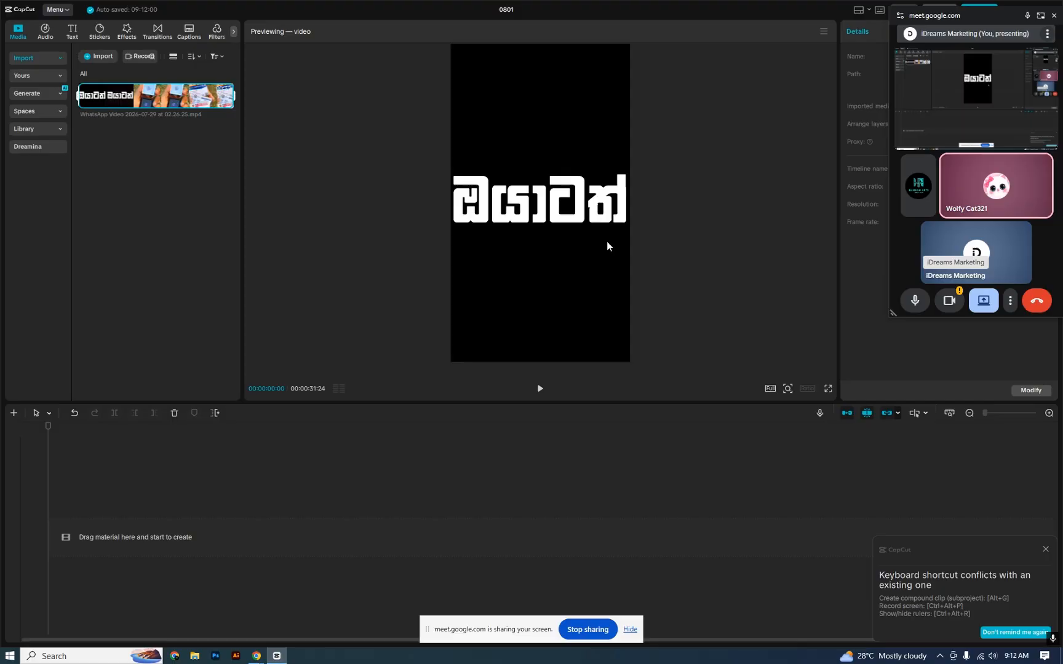
Step: Dismiss the shortcut conflict notice, place the imported WhatsApp video on the timeline and scrub the playhead to about 00:00:01:10
{"action": "left_click", "coordinate": [1045, 550]}
{"action": "left_click_drag", "start_coordinate": [171, 102], "coordinate": [109, 535]}
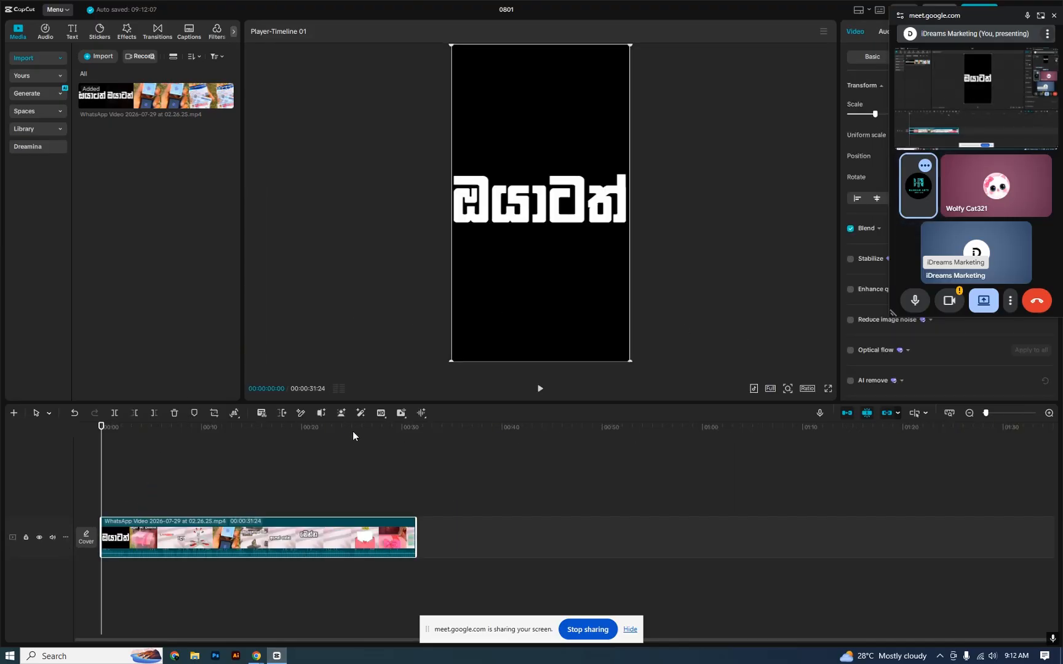
{"action": "mouse_move", "coordinate": [358, 414]}
{"action": "left_click_drag", "start_coordinate": [102, 426], "coordinate": [110, 427]}
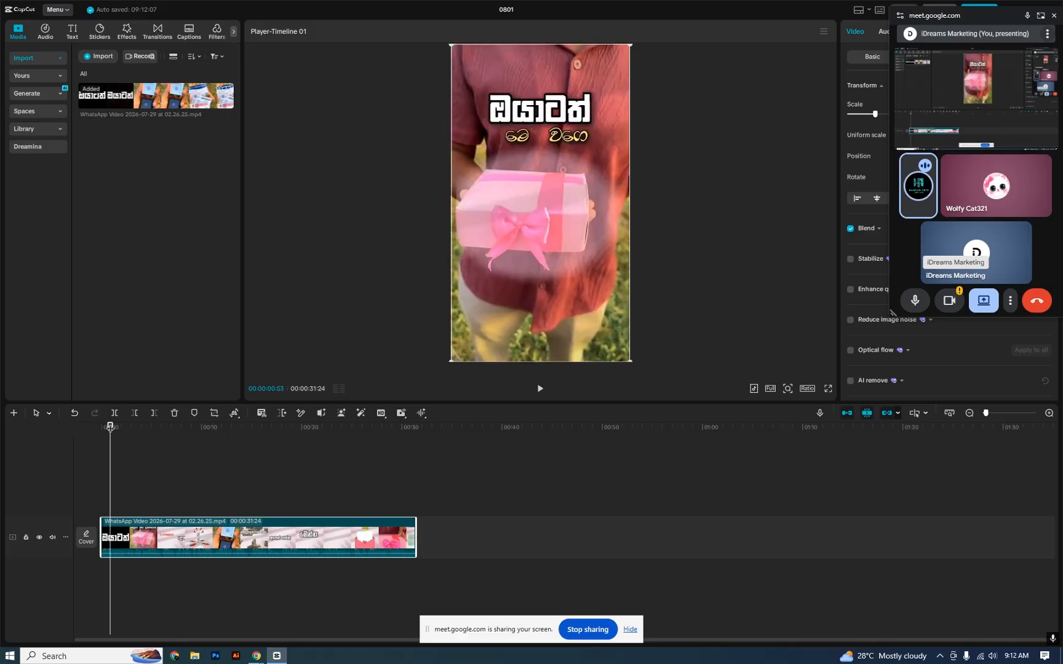
{"action": "left_click_drag", "start_coordinate": [111, 427], "coordinate": [113, 422]}
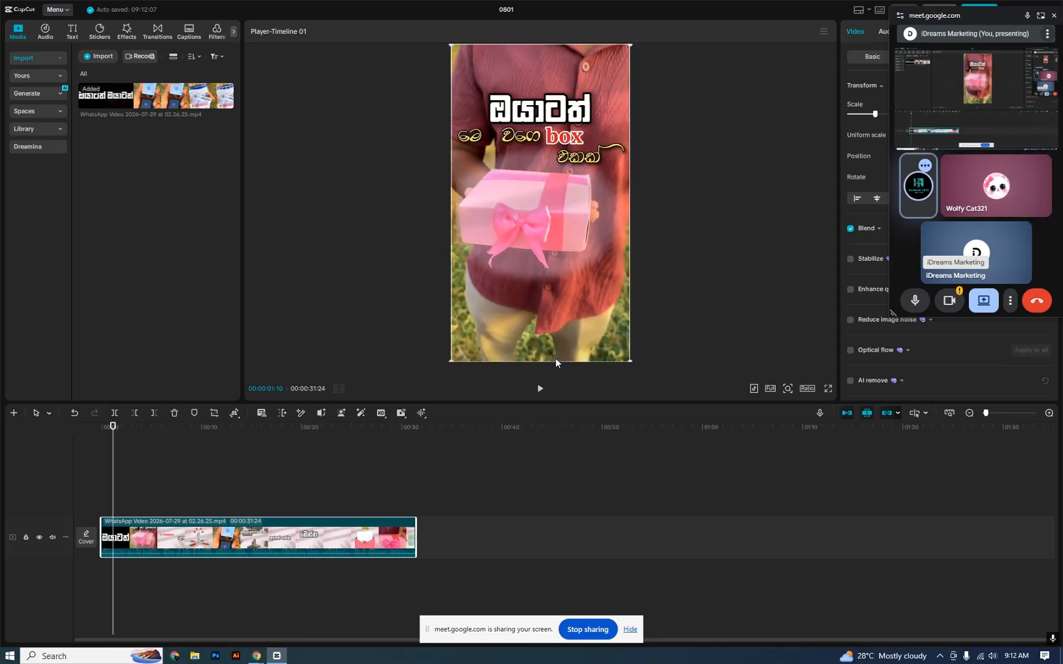
Step: Switch to the Chrome window with the meeting and open Pinterest's business hub in a new tab
{"action": "mouse_move", "coordinate": [258, 656]}
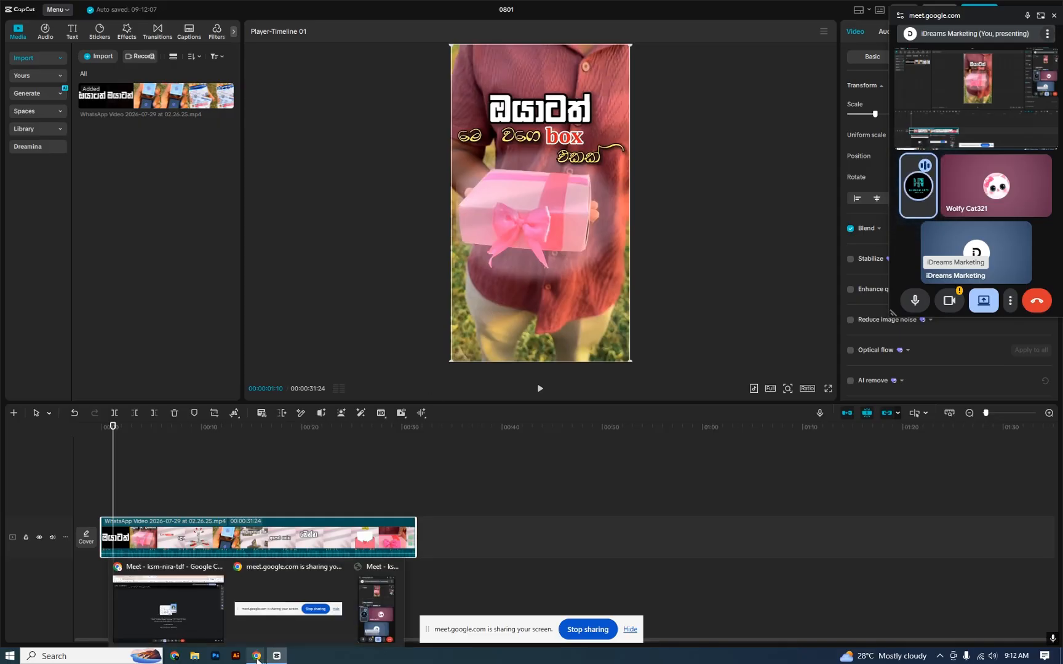
{"action": "left_click", "coordinate": [205, 605]}
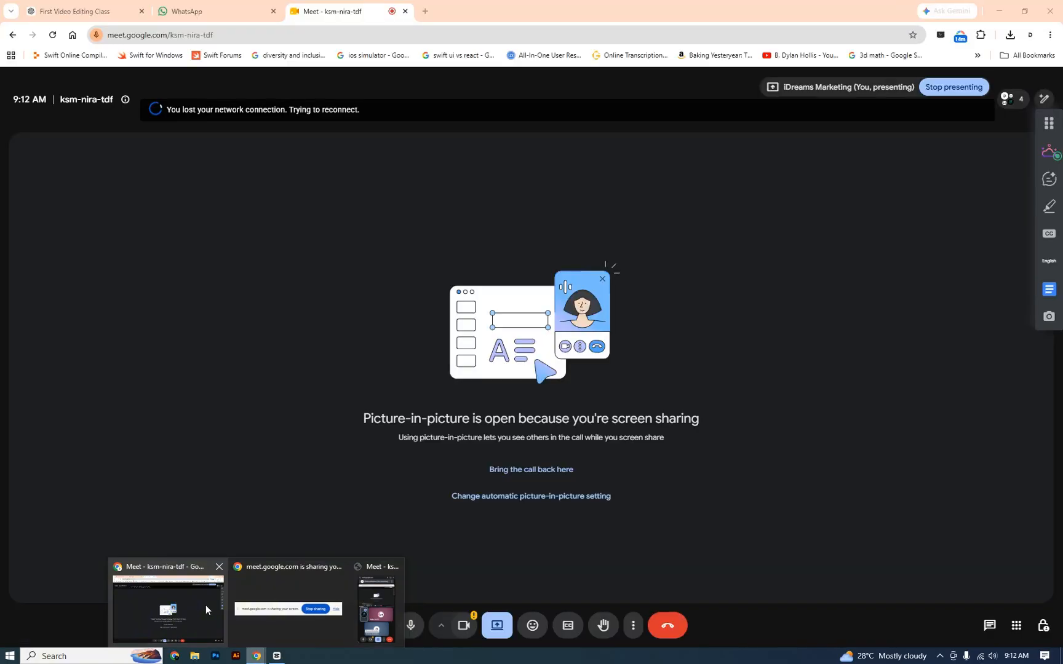
{"action": "left_click", "coordinate": [423, 14]}
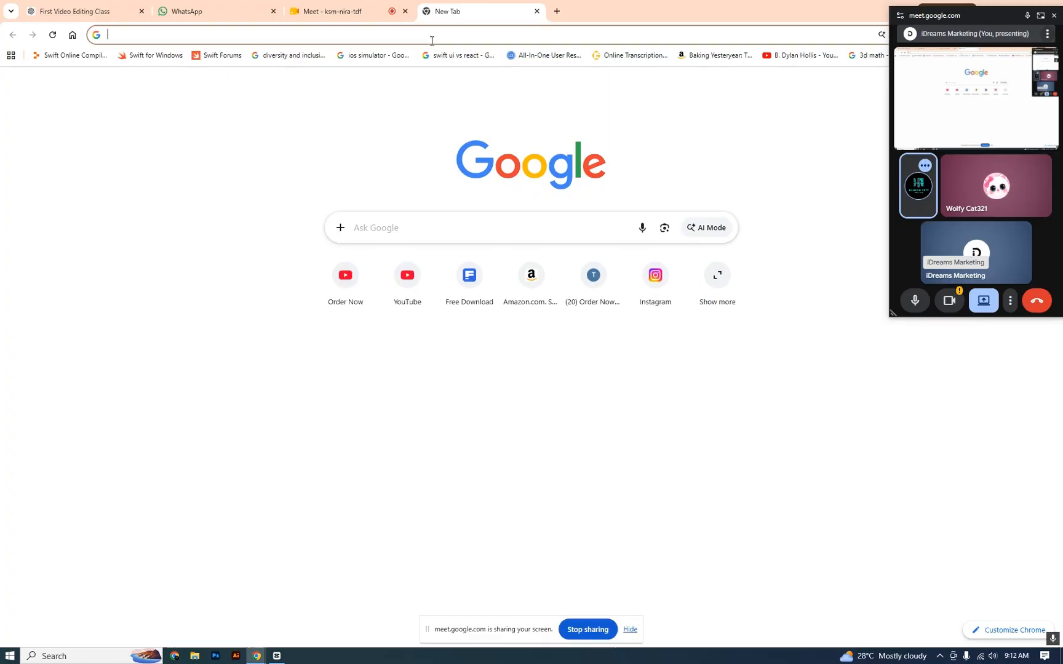
{"action": "type", "text": "pin"}
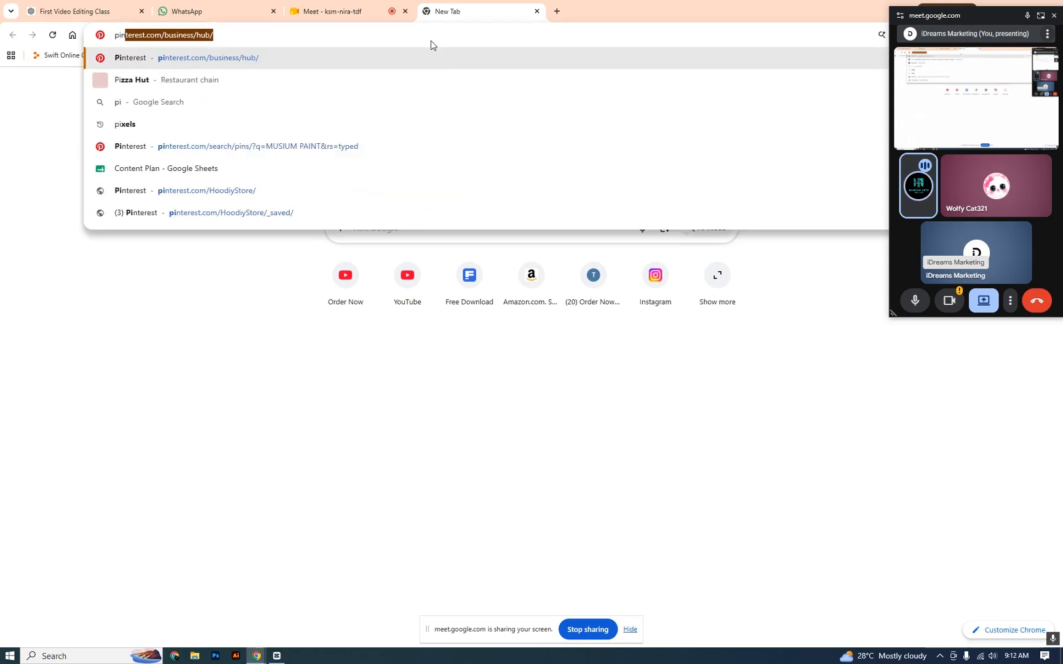
{"action": "key", "text": "Return"}
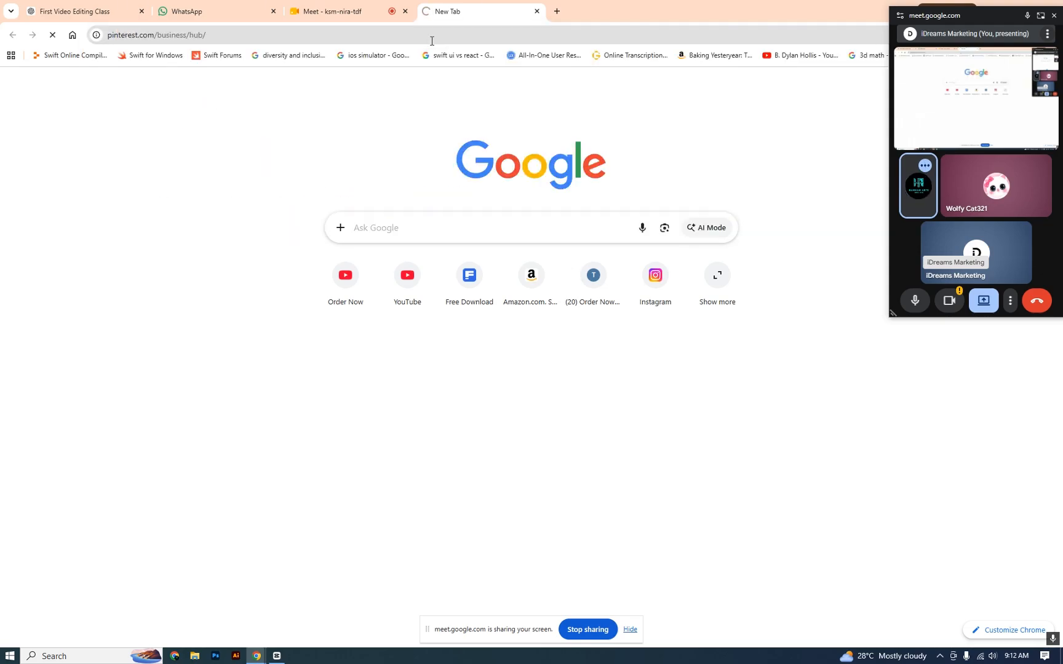
Step: Move the floating Meet window clear of the page header and log in to Pinterest with the saved Google account
{"action": "left_click_drag", "start_coordinate": [982, 13], "coordinate": [982, 365]}
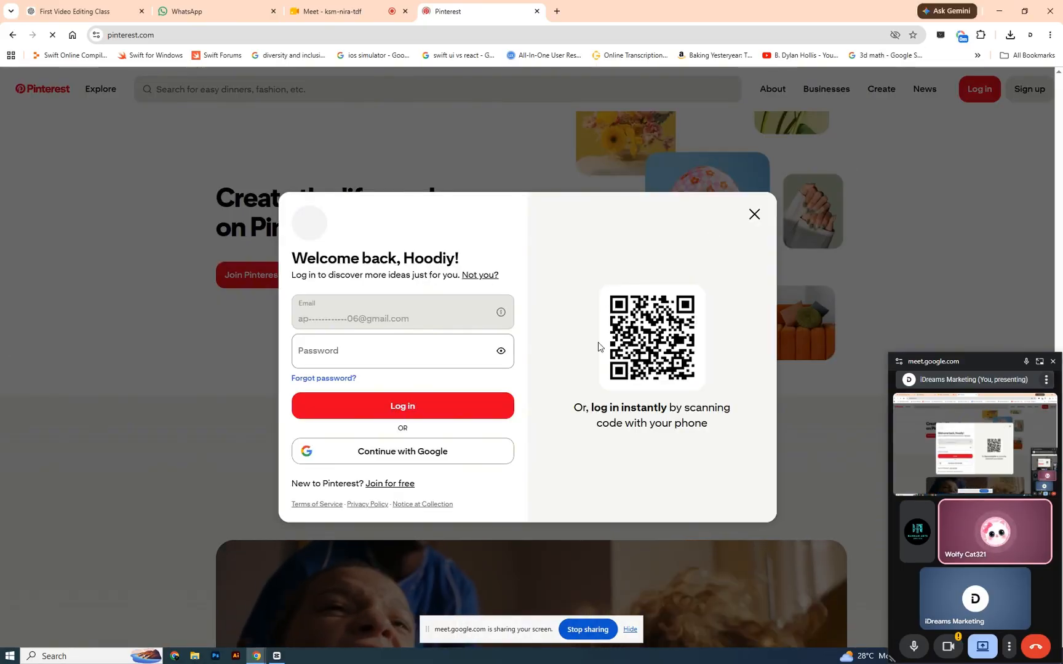
{"action": "left_click", "coordinate": [467, 453]}
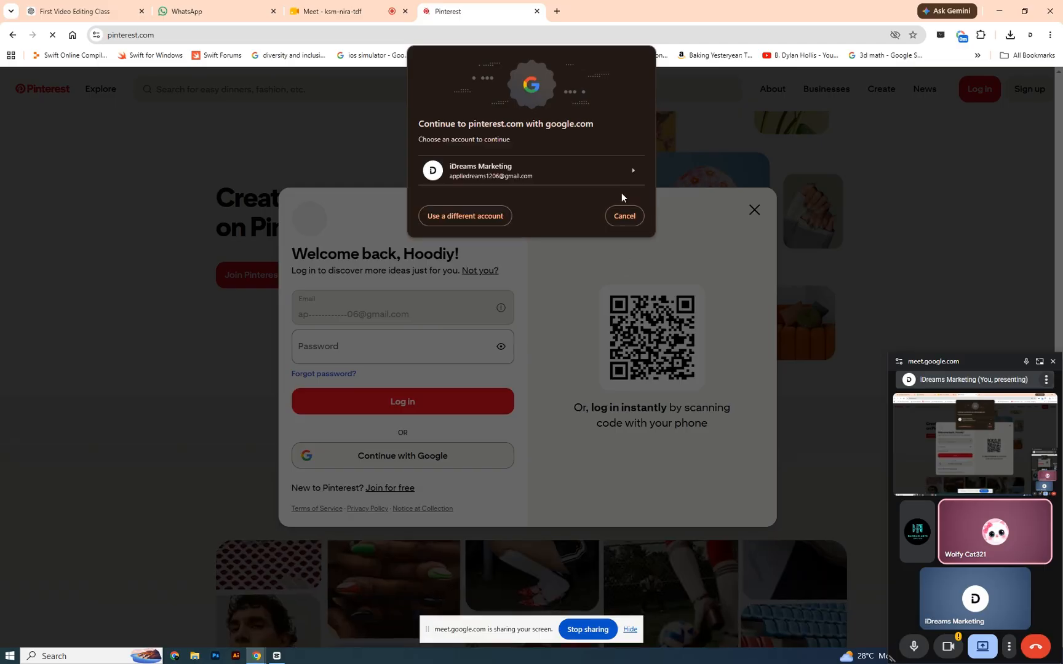
{"action": "left_click", "coordinate": [535, 178]}
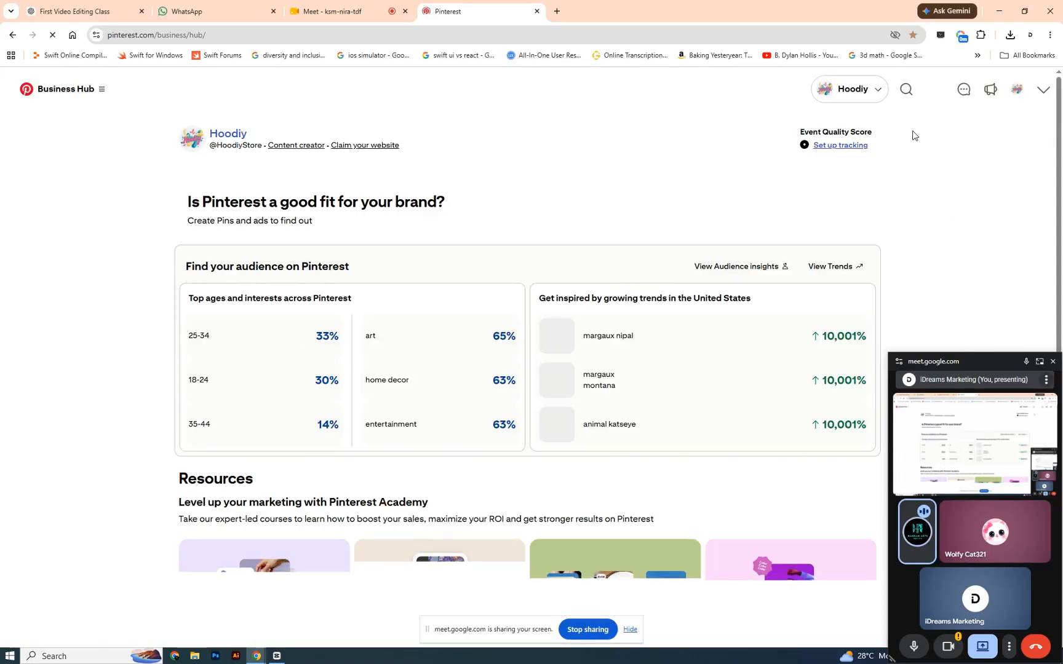
Step: Open the Pinterest profile page and search its Pins for "social media poster"
{"action": "left_click", "coordinate": [1017, 91]}
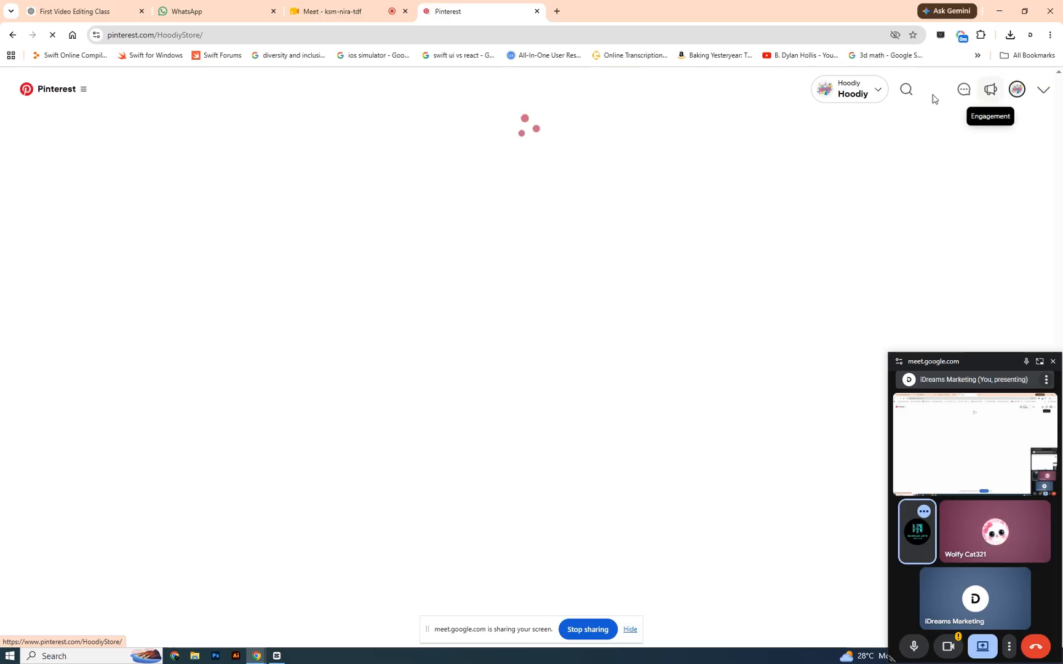
{"action": "left_click", "coordinate": [907, 99]}
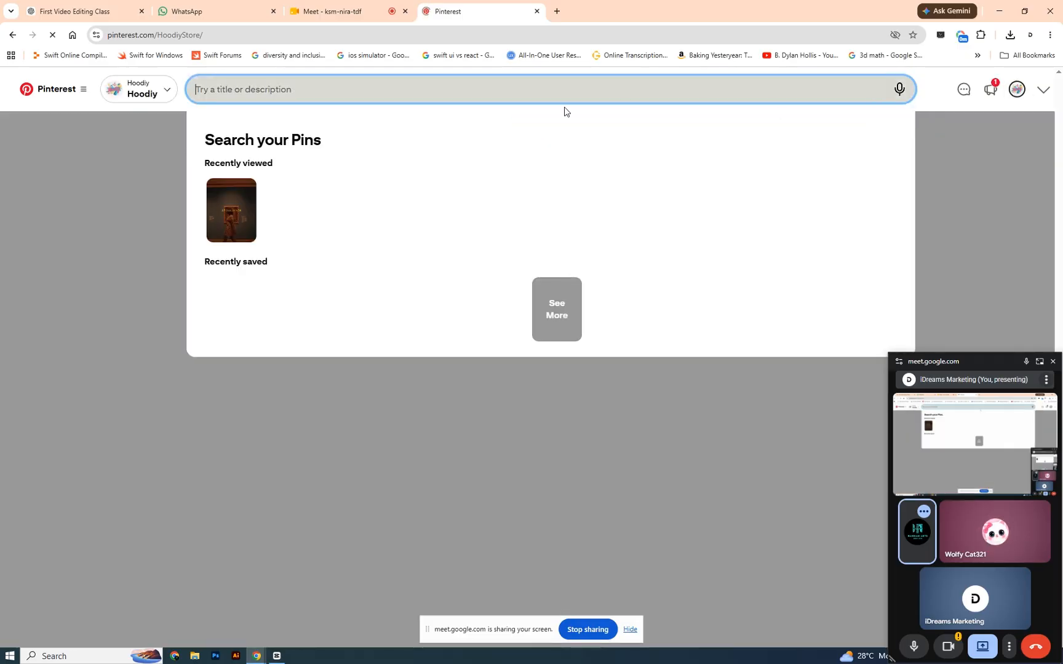
{"action": "type", "text": "social me"}
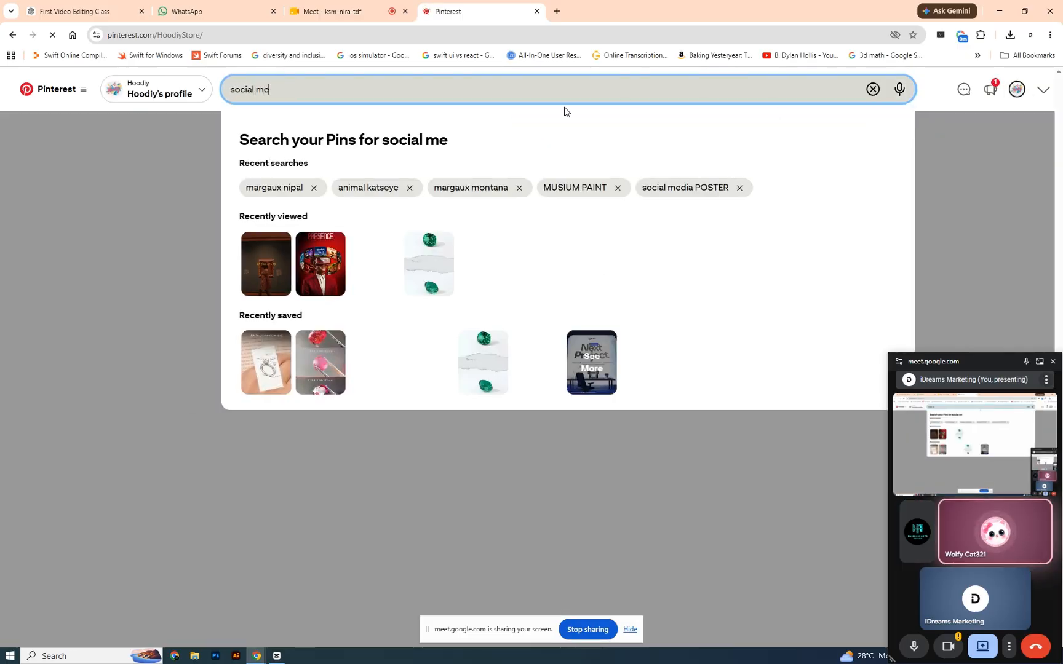
{"action": "type", "text": "dia"}
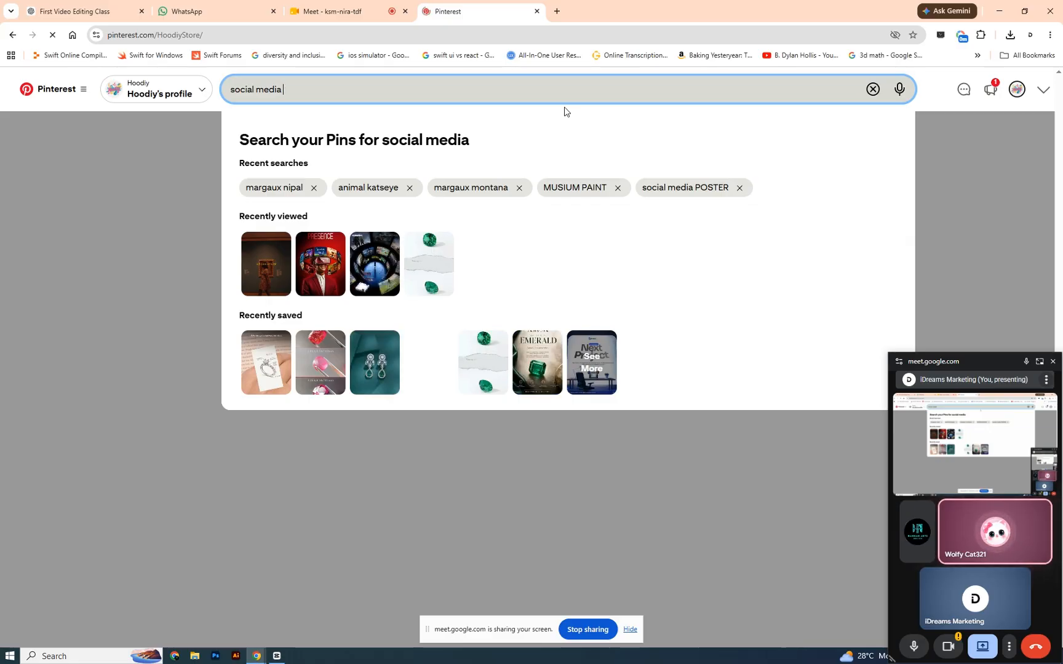
{"action": "type", "text": " poster"}
{"action": "key", "text": "Return"}
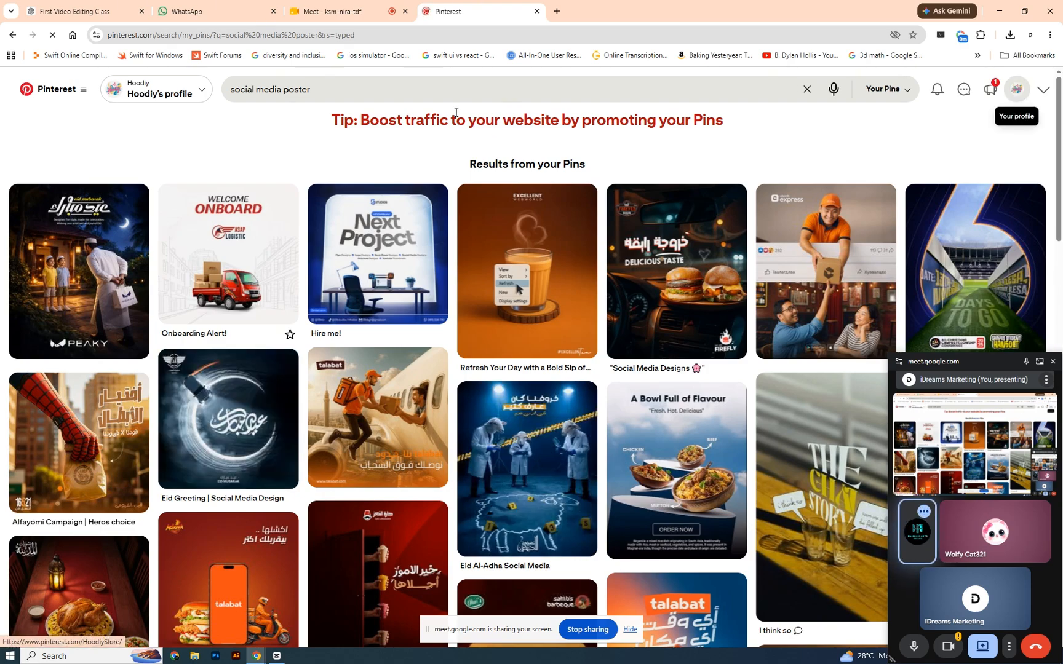
Step: Return to the Pinterest profile page, rerun the recent "social media poster" search of its Pins and look through the results
{"action": "left_click", "coordinate": [445, 90]}
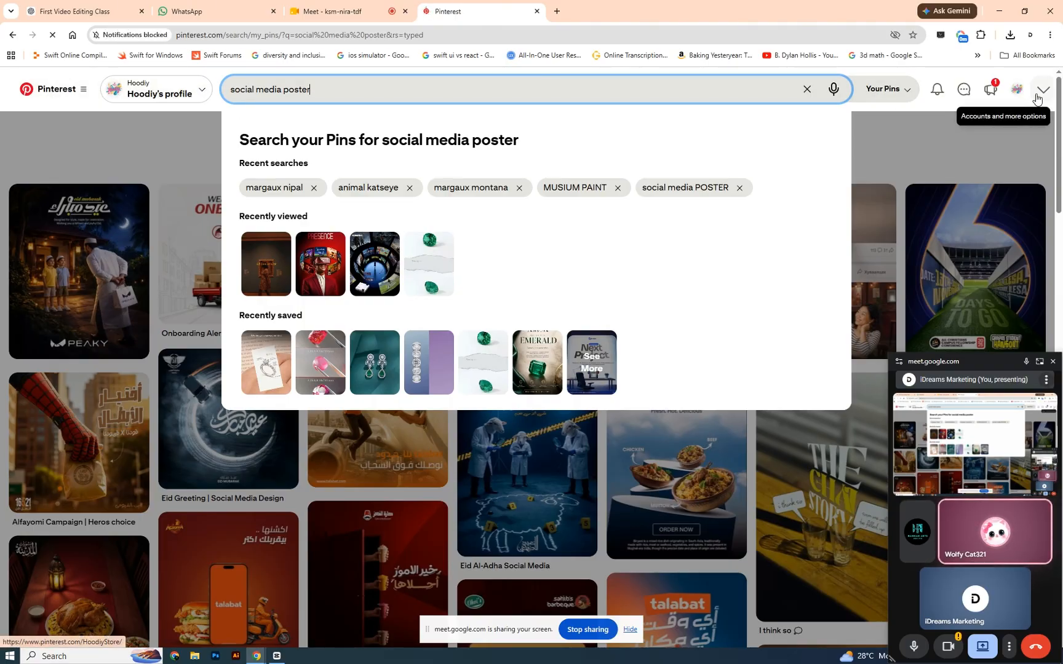
{"action": "left_click", "coordinate": [1021, 116]}
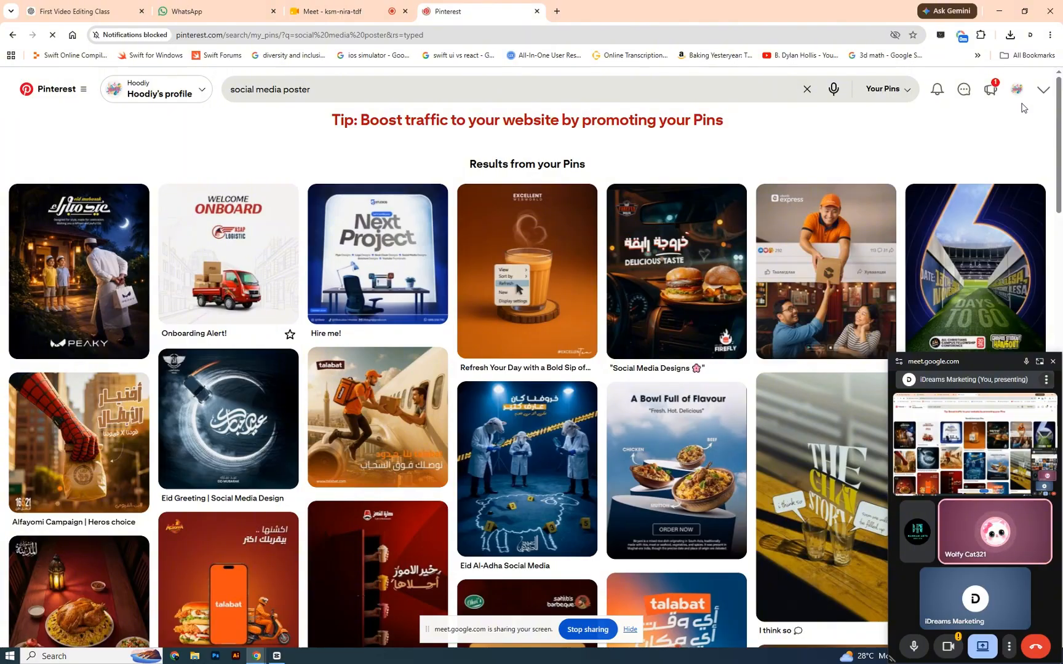
{"action": "left_click", "coordinate": [1019, 91]}
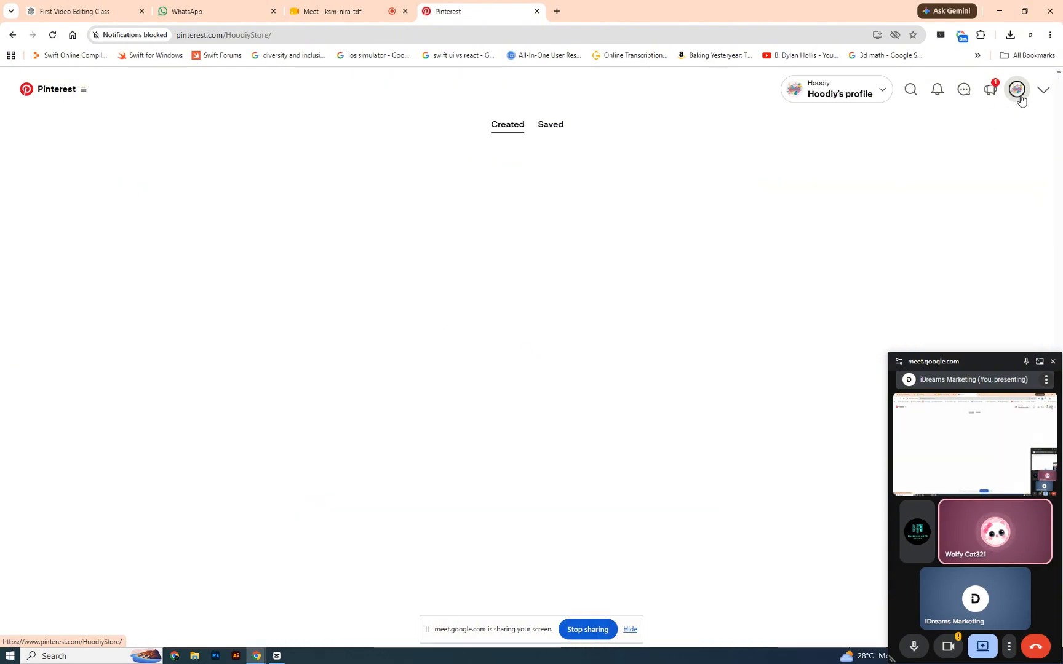
{"action": "left_click", "coordinate": [911, 90]}
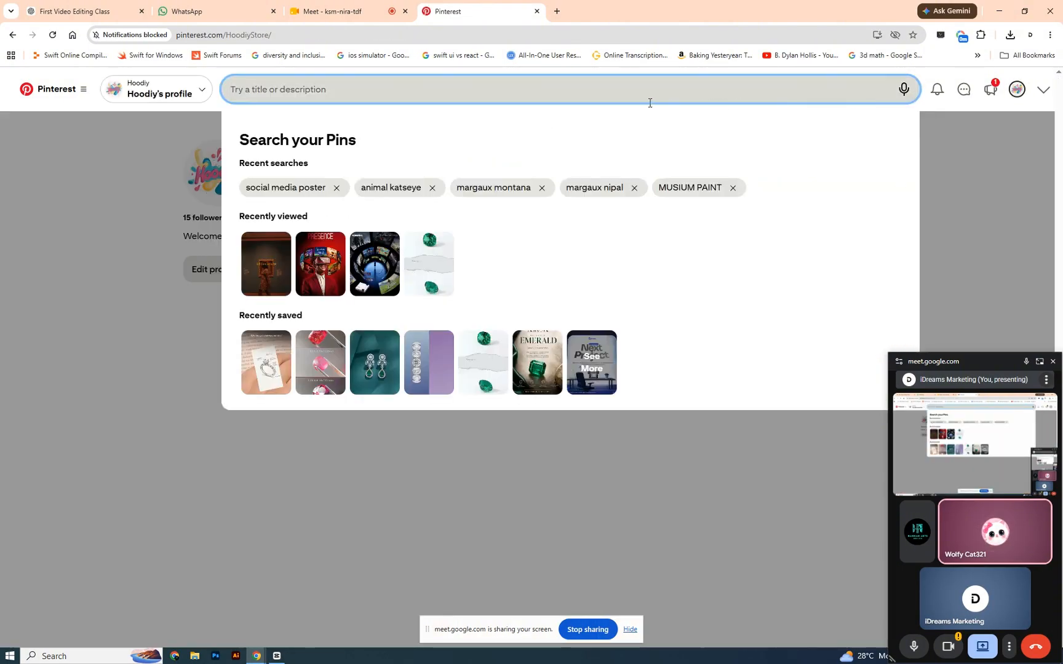
{"action": "left_click", "coordinate": [286, 188]}
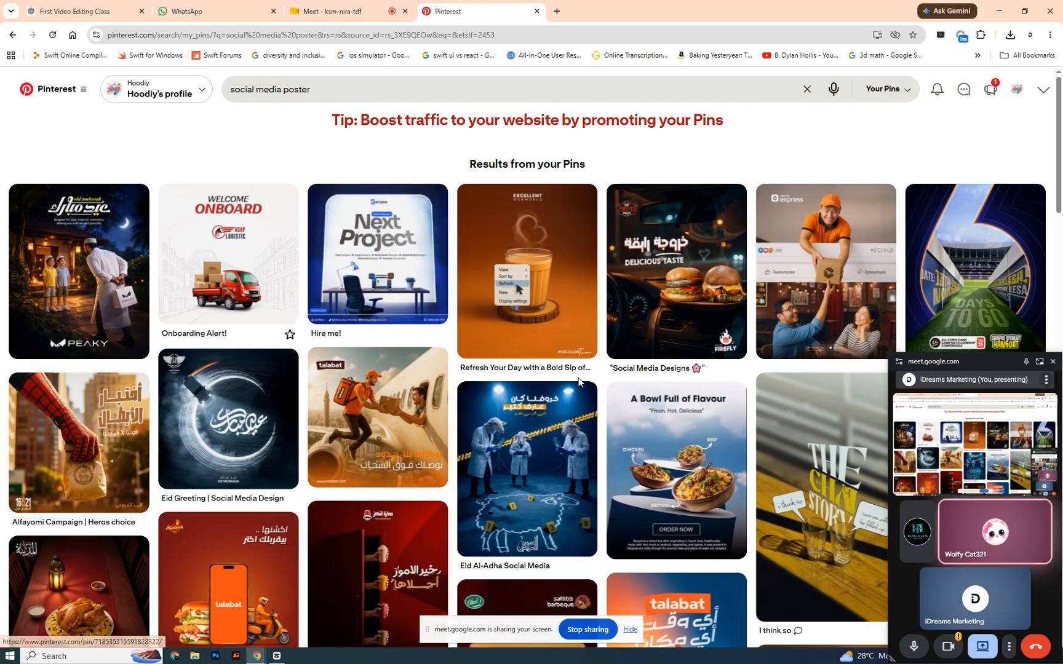
{"action": "scroll", "coordinate": [577, 378], "scroll_direction": "down", "scroll_amount": 1}
{"action": "scroll", "coordinate": [487, 206], "scroll_direction": "down", "scroll_amount": 3}
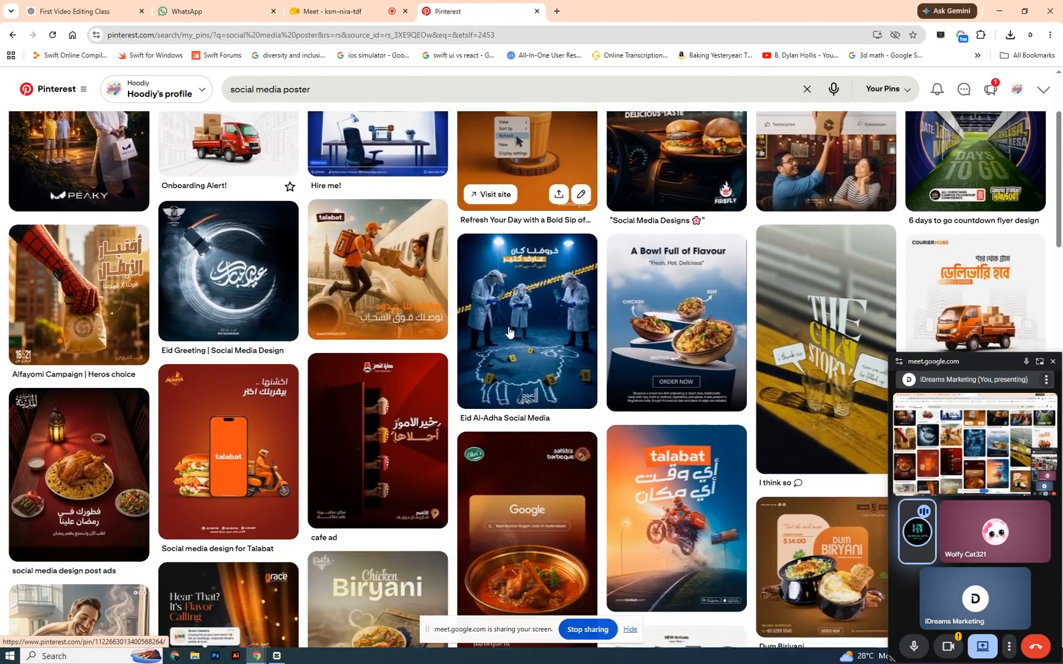
{"action": "scroll", "coordinate": [488, 206], "scroll_direction": "up", "scroll_amount": 3}
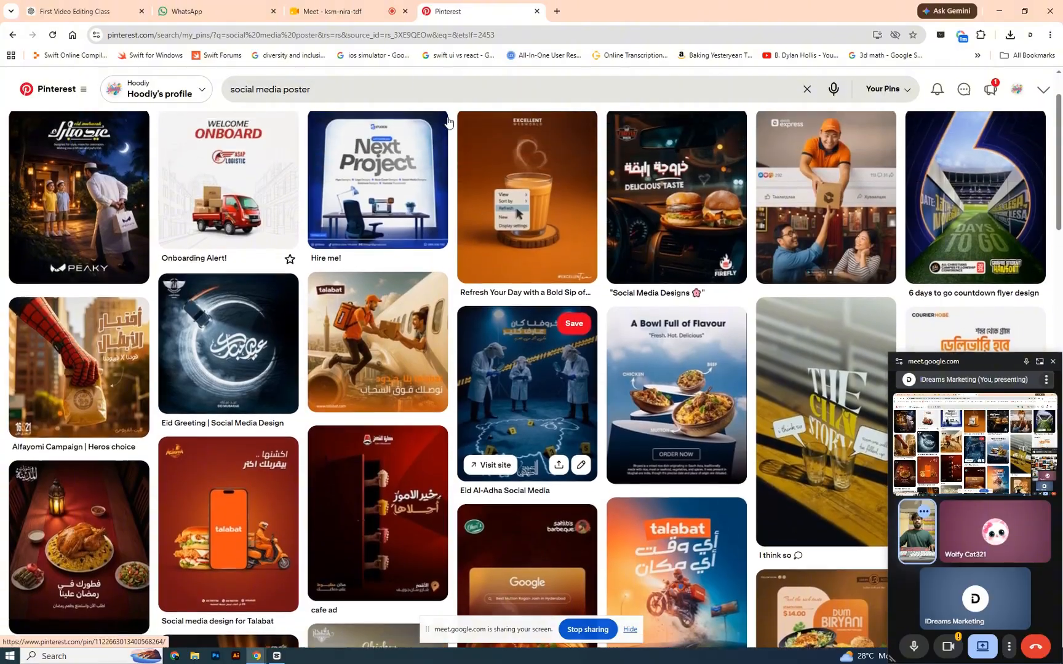
Step: Search the profile's Pins for "social media design"
{"action": "left_click", "coordinate": [361, 90]}
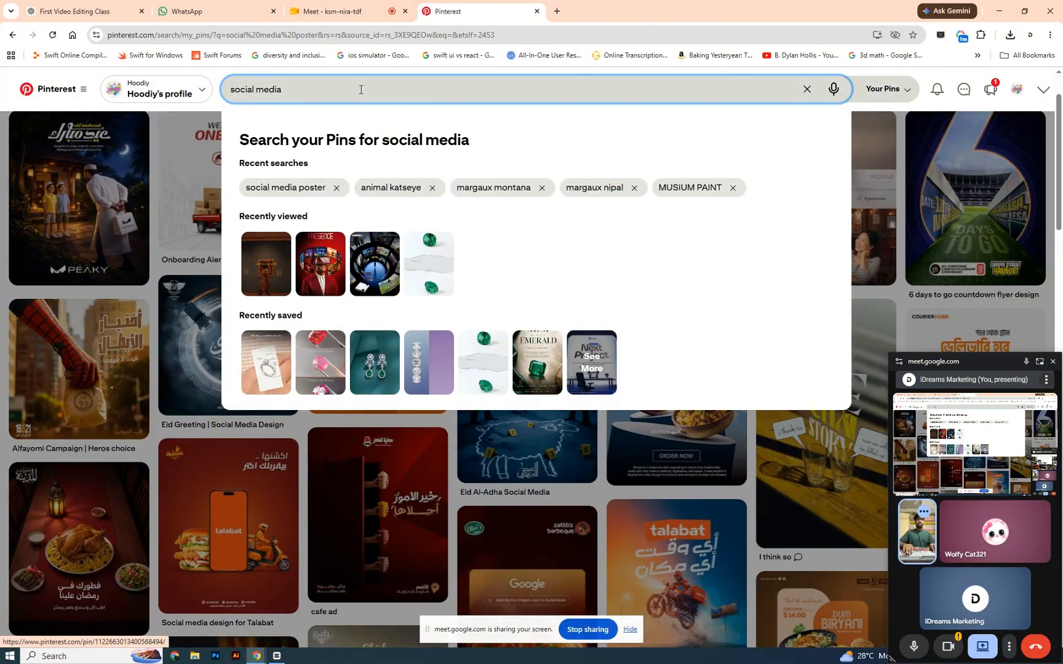
{"action": "type", "text": "social media design"}
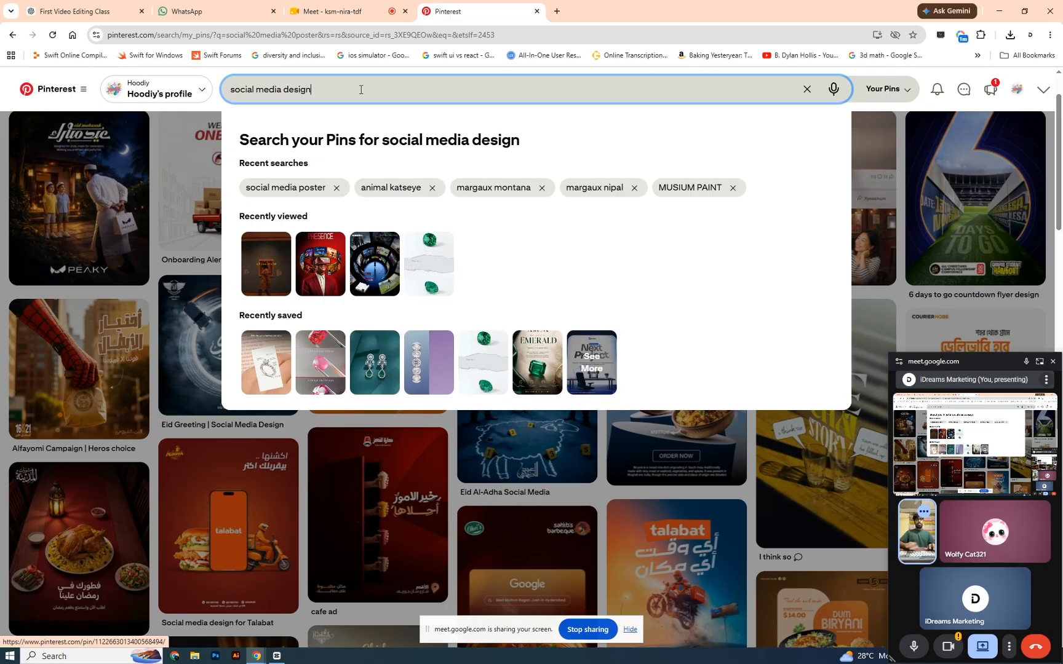
{"action": "key", "text": "Return"}
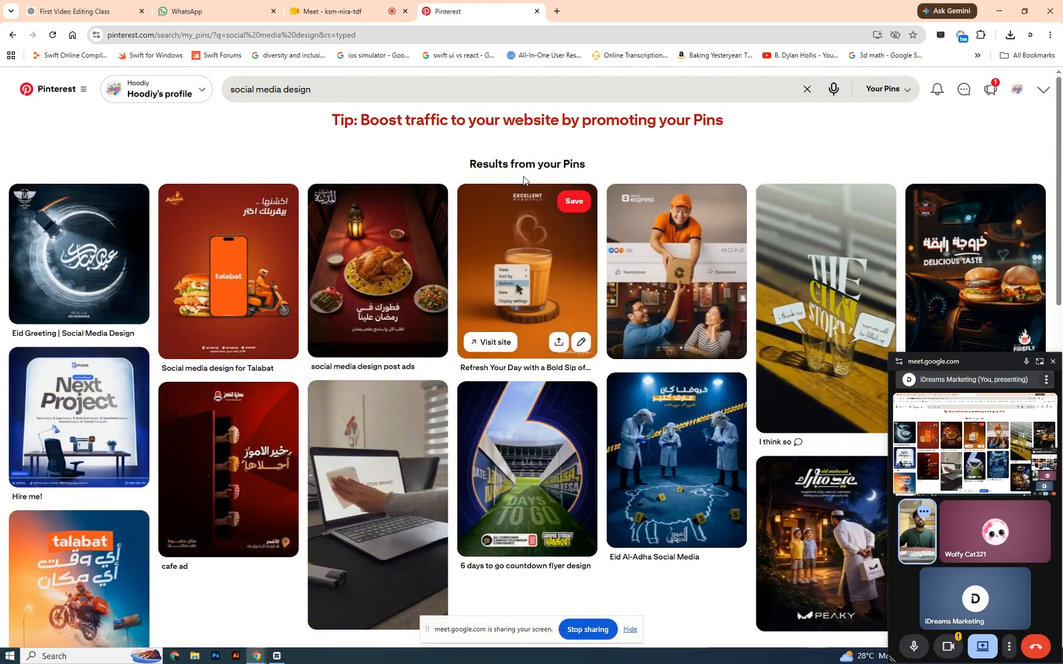
Step: Browse the design results, view the orange talabat poster with the leaping motorcycle rider up close and return to the results
{"action": "scroll", "coordinate": [648, 197], "scroll_direction": "down", "scroll_amount": 2}
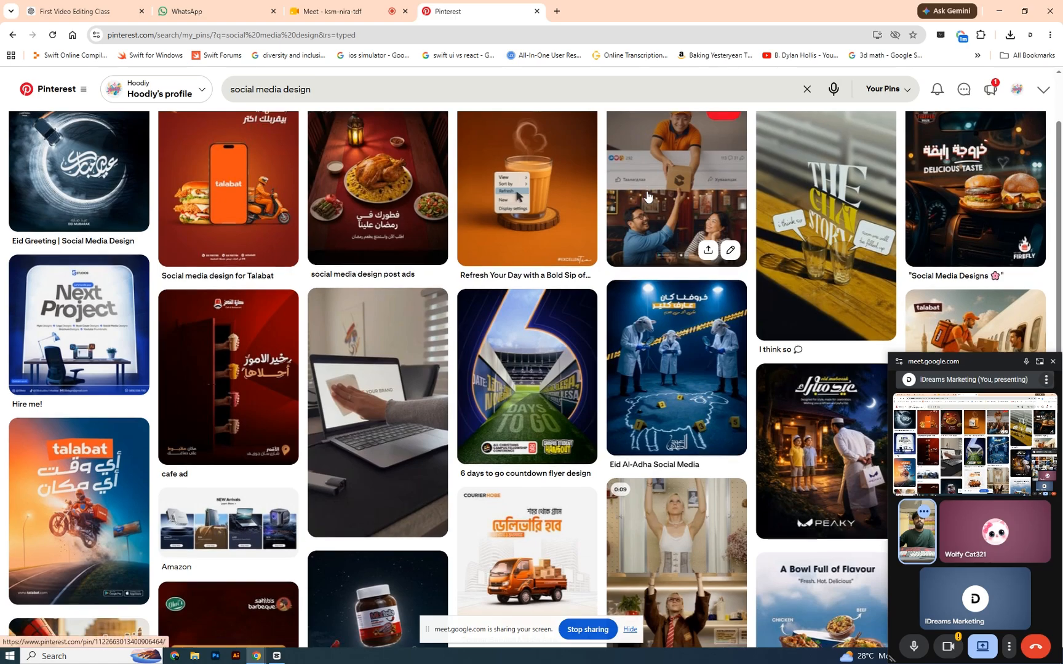
{"action": "scroll", "coordinate": [647, 197], "scroll_direction": "down", "scroll_amount": 2}
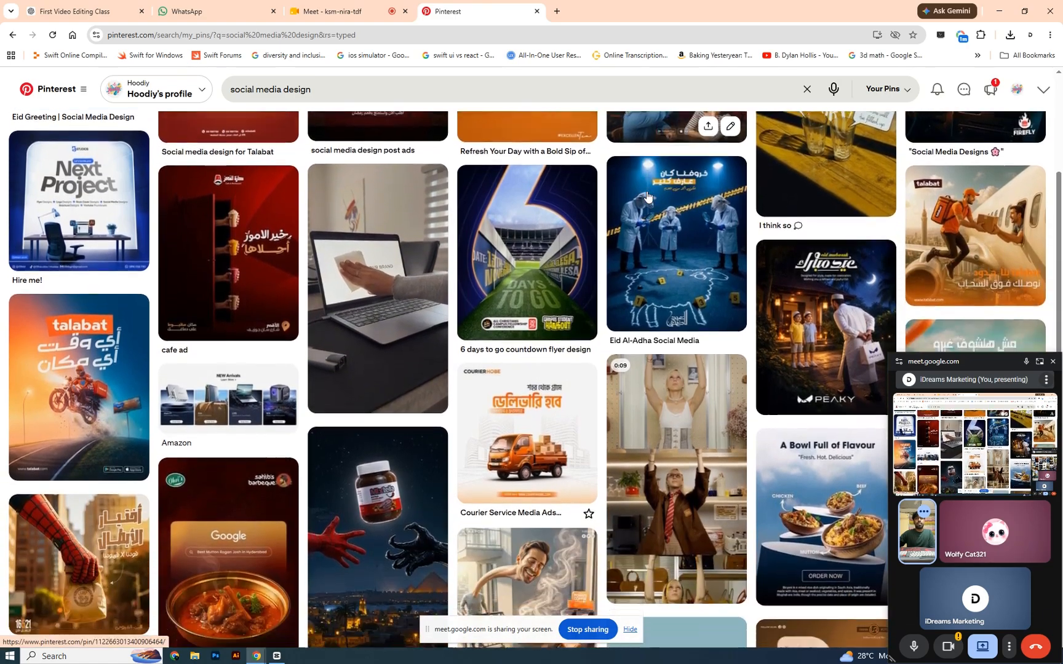
{"action": "scroll", "coordinate": [647, 197], "scroll_direction": "down", "scroll_amount": 3}
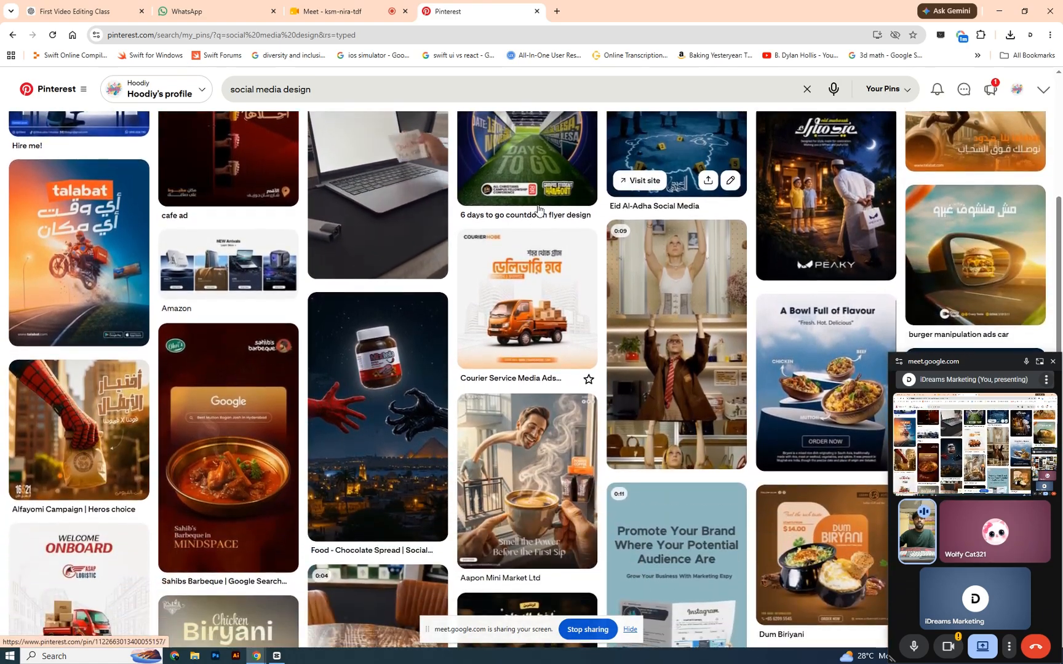
{"action": "scroll", "coordinate": [539, 209], "scroll_direction": "down", "scroll_amount": 1}
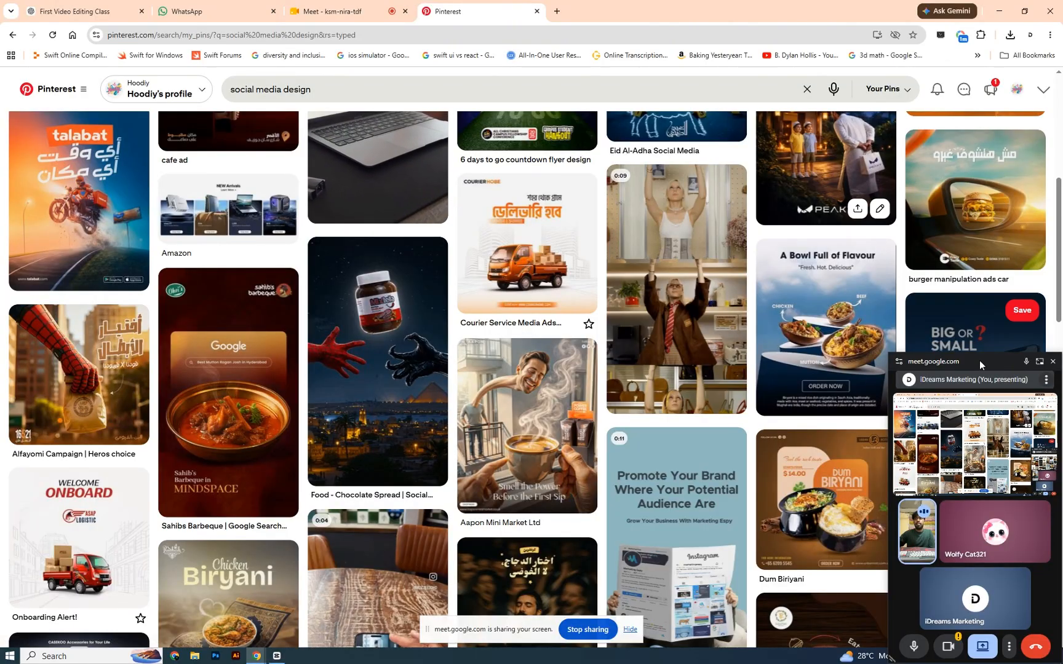
{"action": "scroll", "coordinate": [824, 400], "scroll_direction": "up", "scroll_amount": 3}
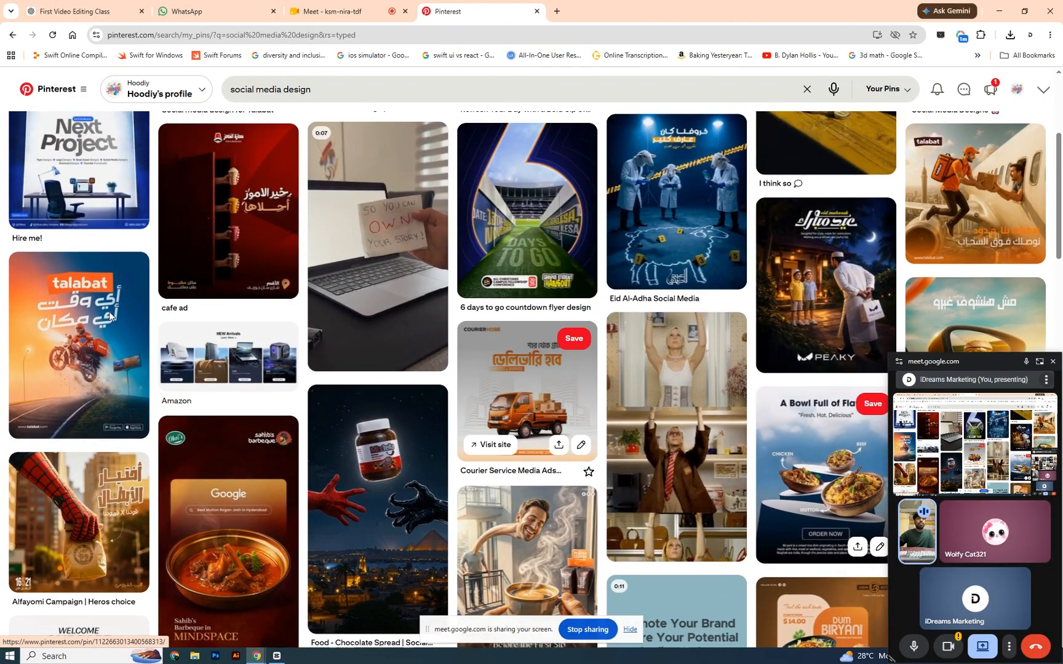
{"action": "left_click", "coordinate": [110, 317]}
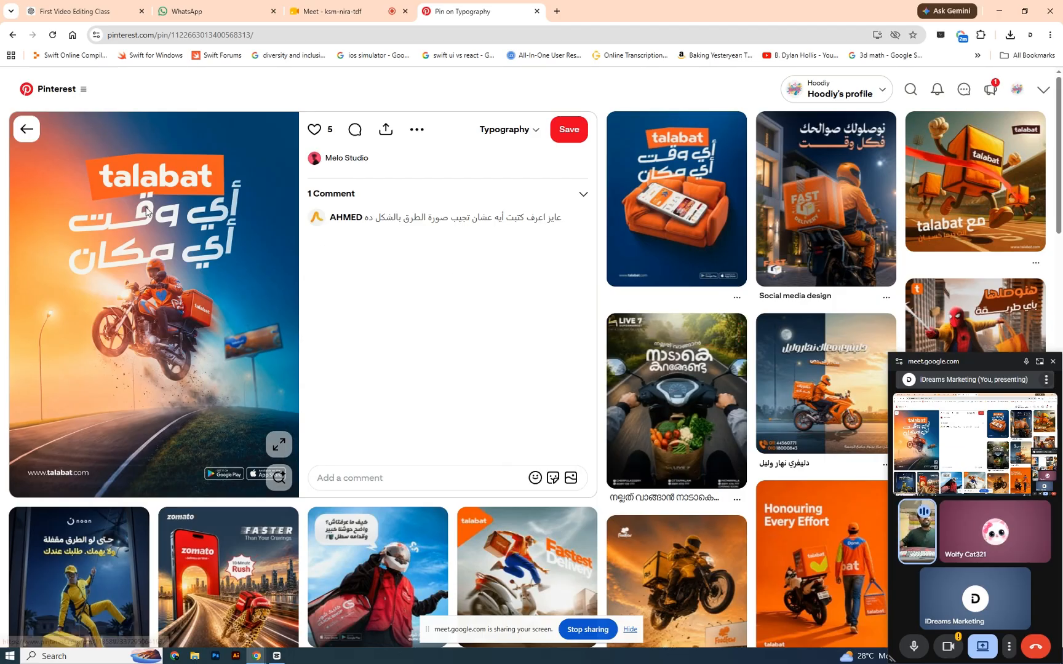
{"action": "left_click", "coordinate": [27, 129]}
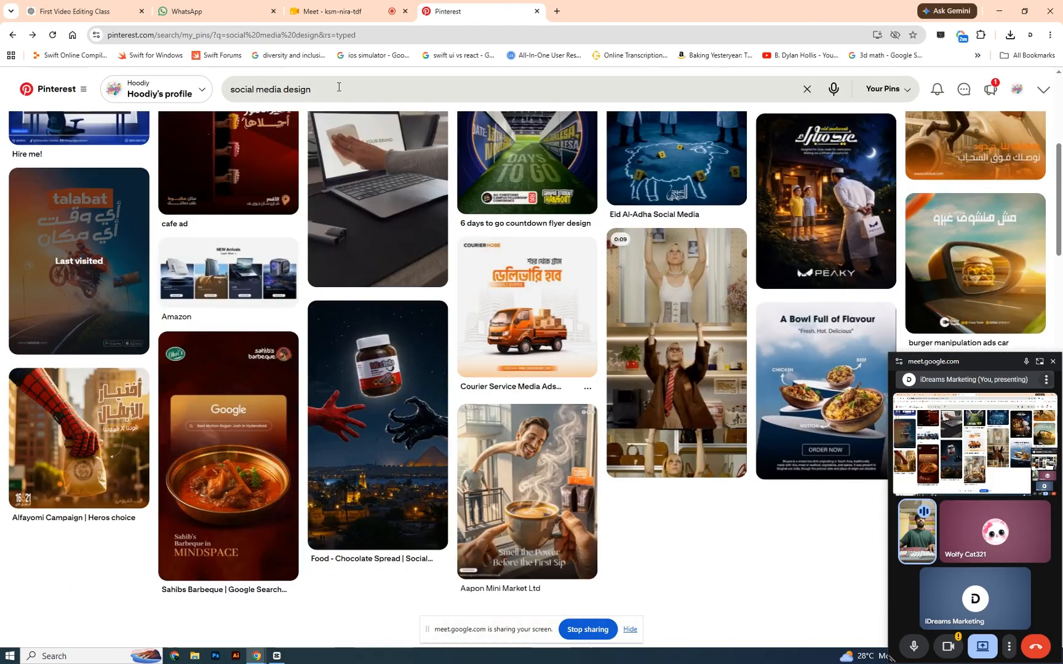
{"action": "left_click_drag", "start_coordinate": [339, 86], "coordinate": [240, 85]}
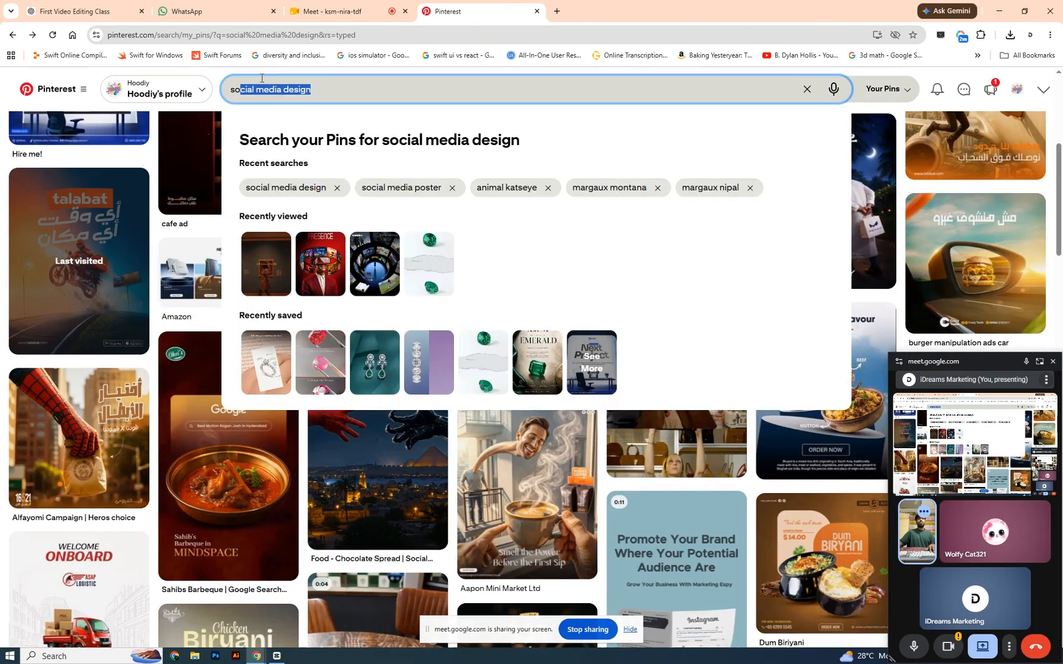
{"action": "left_click_drag", "start_coordinate": [316, 89], "coordinate": [219, 90]}
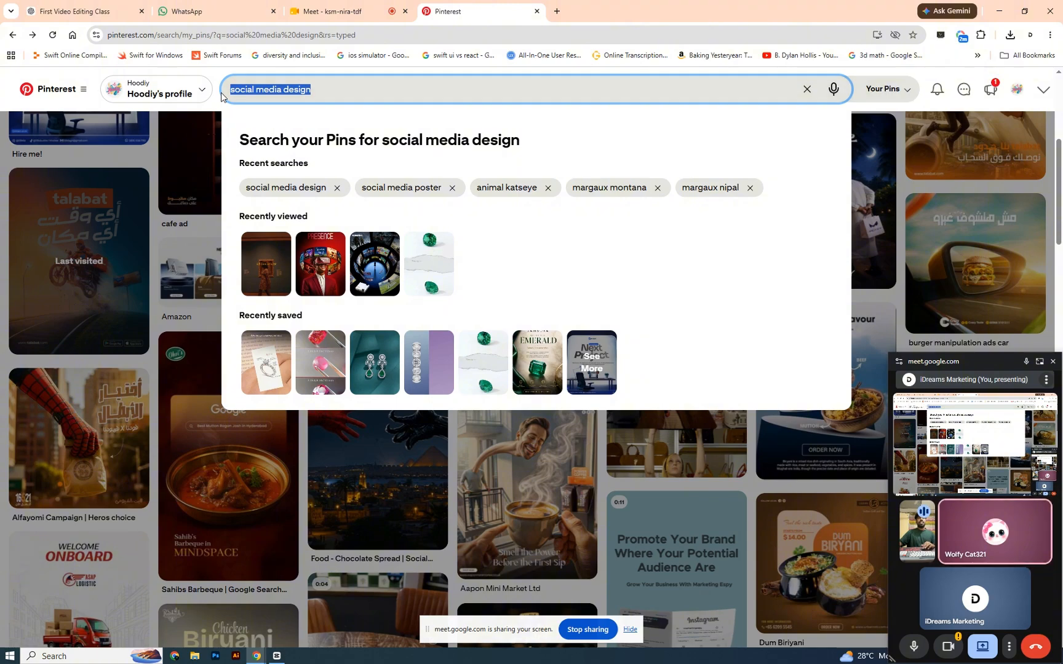
{"action": "left_click", "coordinate": [328, 86]}
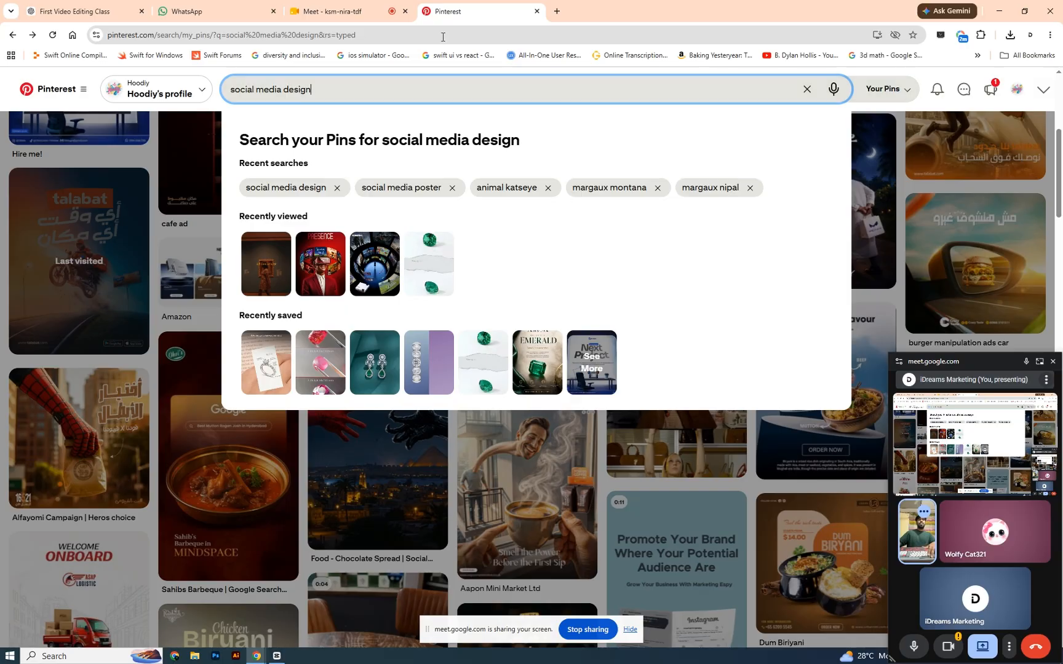
Step: Open YouTube in a new browser tab
{"action": "left_click", "coordinate": [556, 12]}
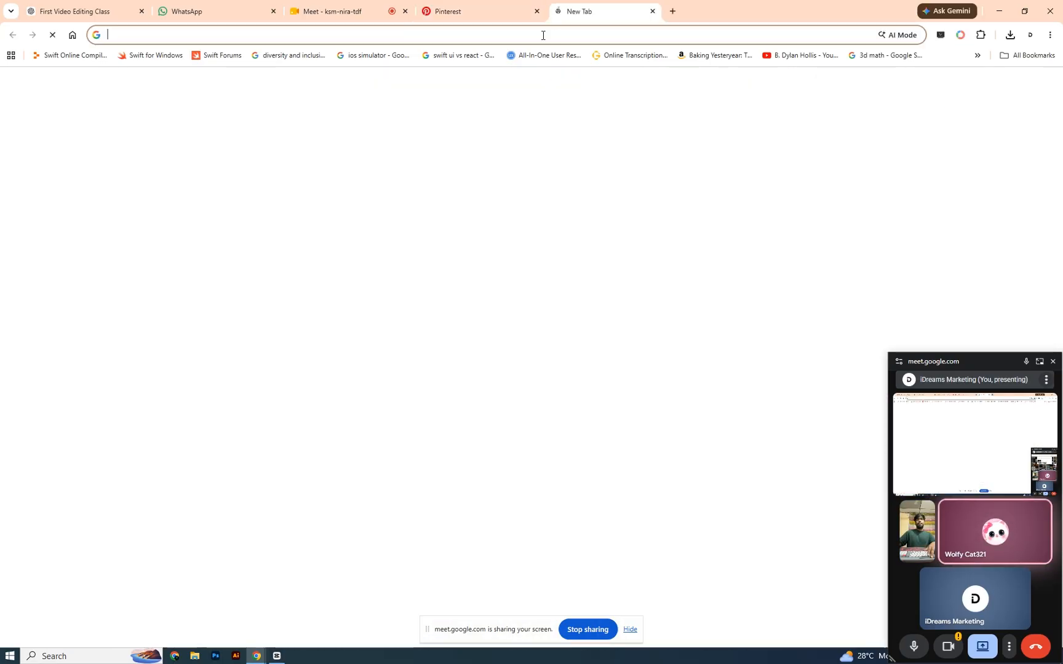
{"action": "type", "text": "vox"}
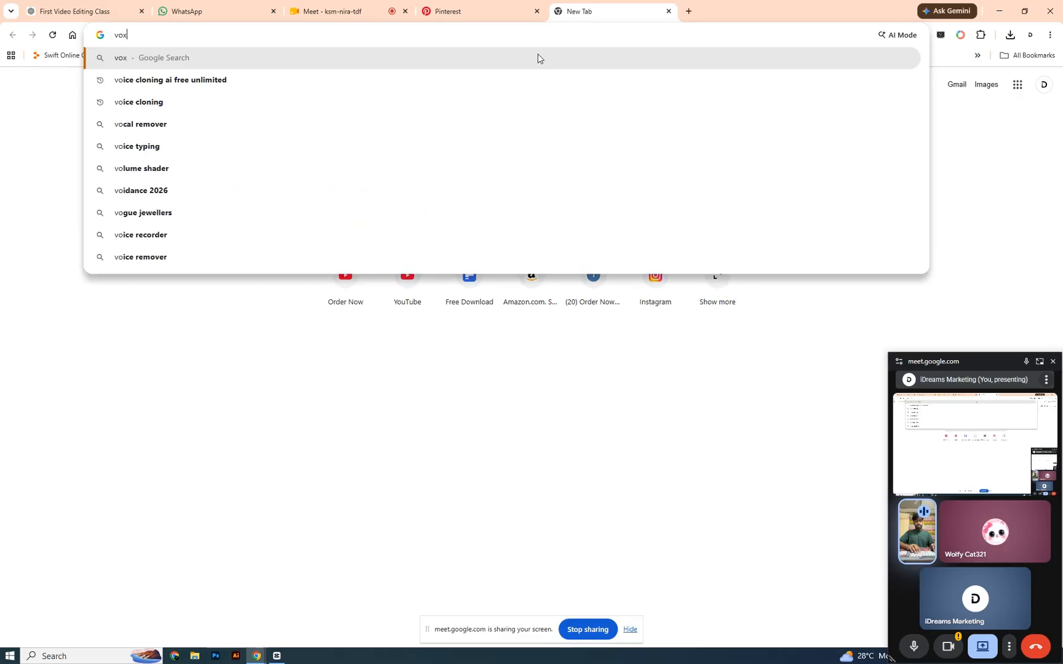
{"action": "key", "text": "BackSpace"}
{"action": "key", "text": "BackSpace"}
{"action": "key", "text": "BackSpace"}
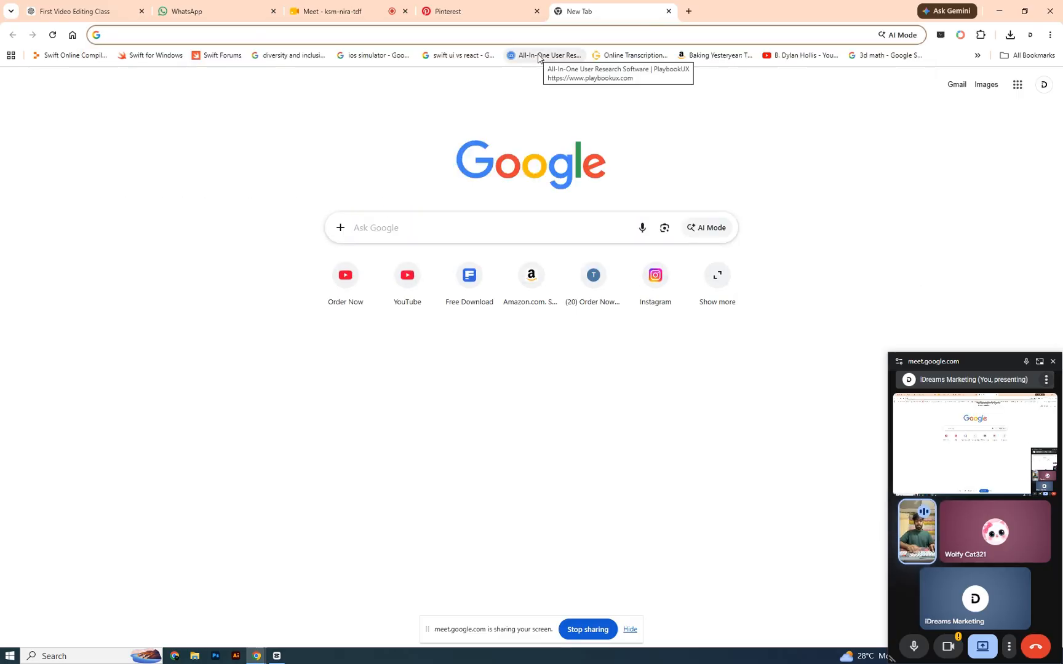
{"action": "type", "text": "y"}
{"action": "key", "text": "Return"}
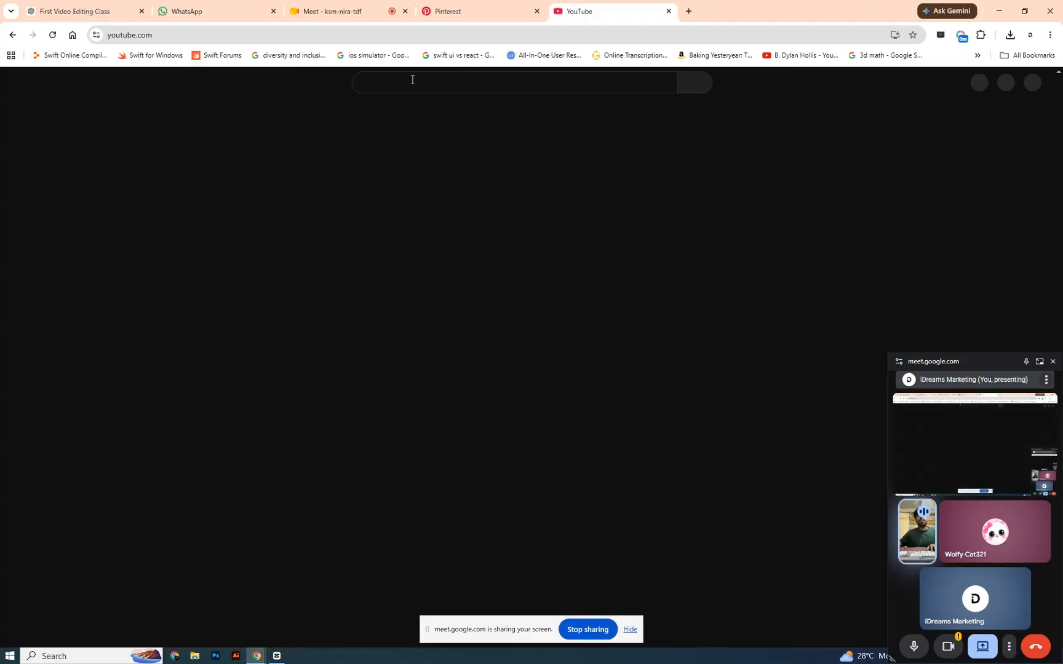
Step: Search YouTube for "vox" and open the Vox channel page
{"action": "left_click", "coordinate": [520, 75]}
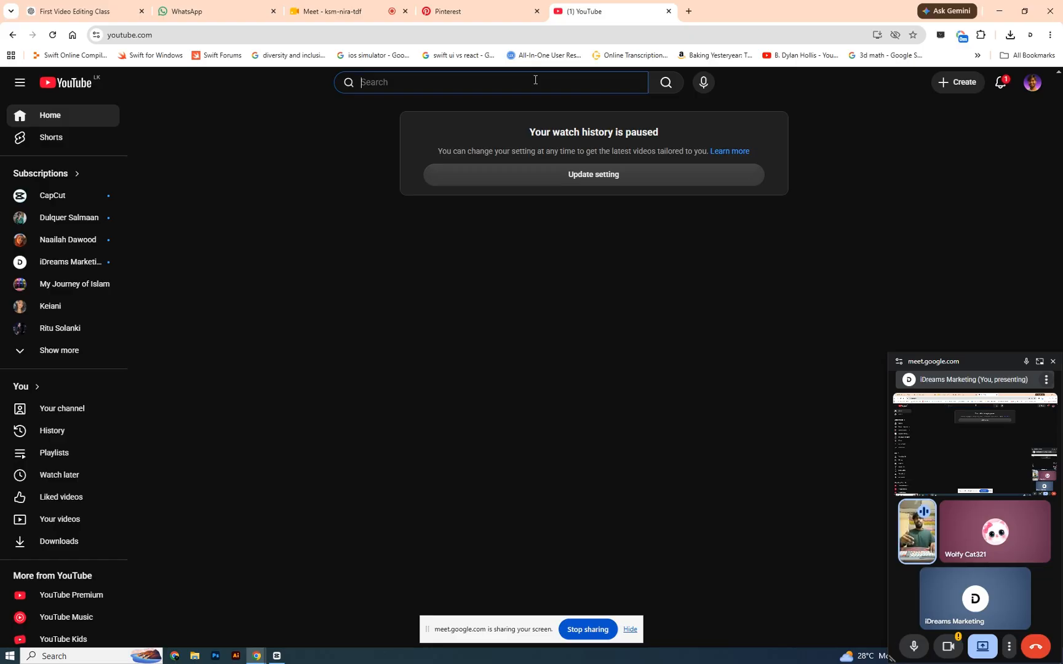
{"action": "type", "text": "vox"}
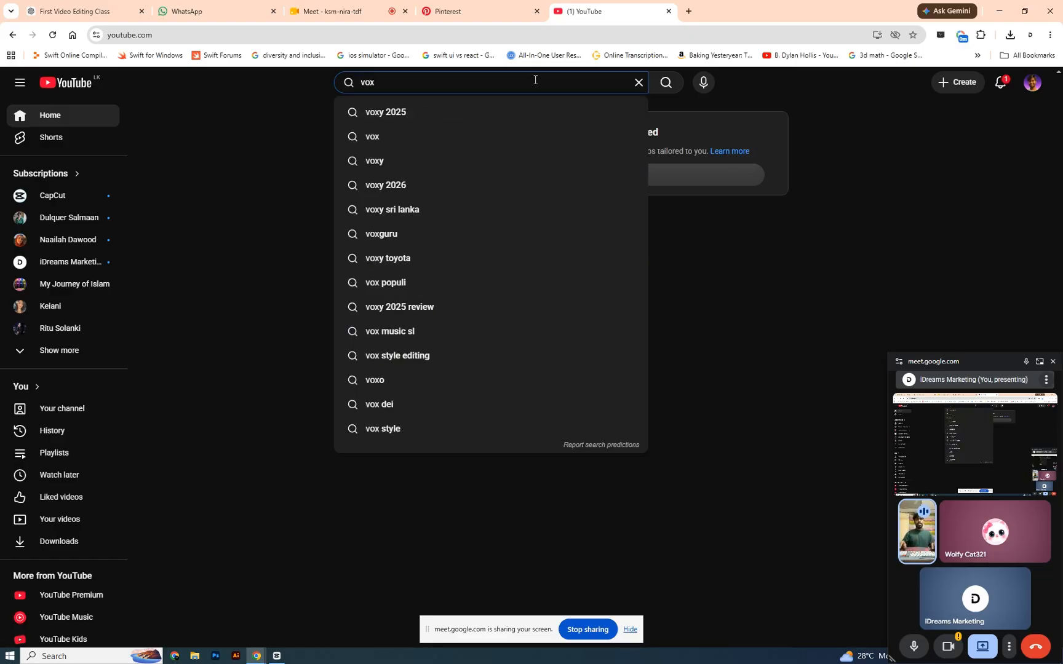
{"action": "key", "text": "Return"}
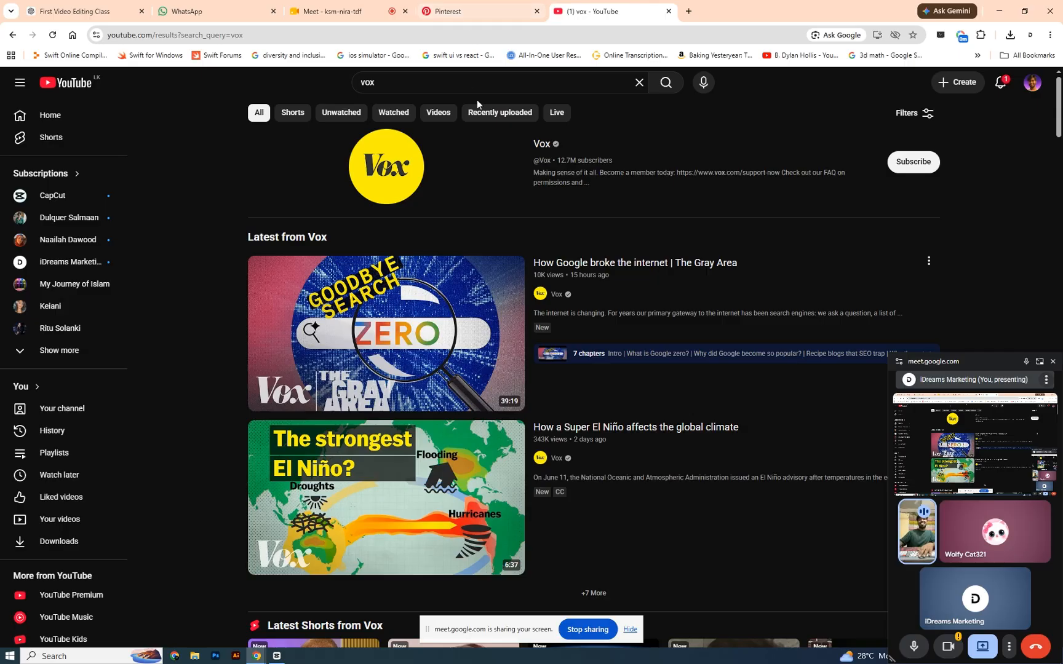
{"action": "left_click", "coordinate": [541, 143]}
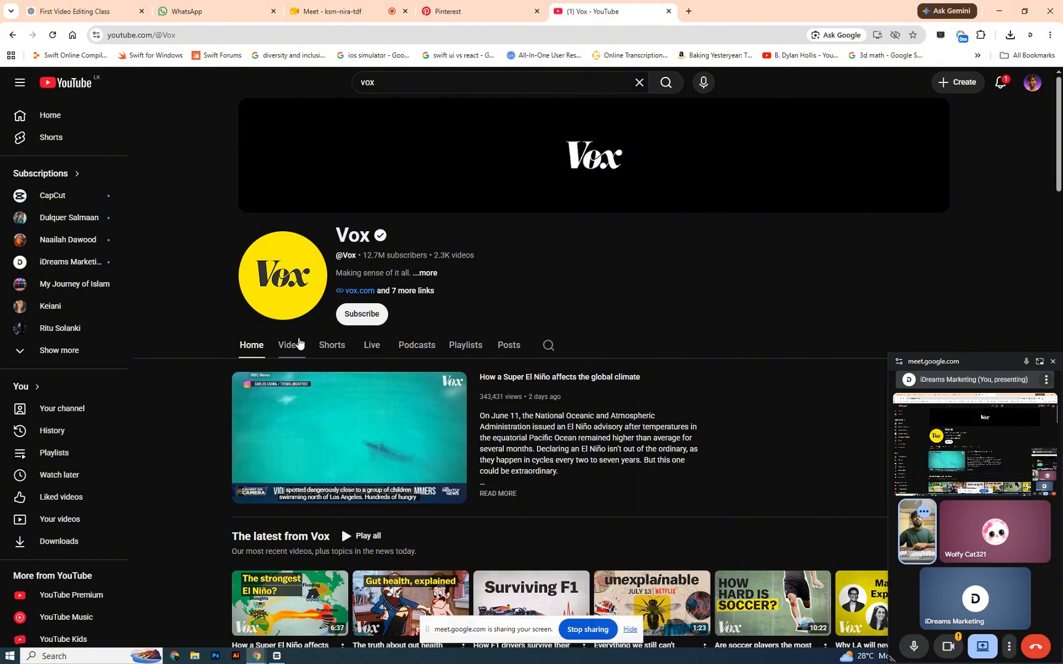
Step: List the Vox channel's videos sorted by Popular
{"action": "left_click", "coordinate": [292, 346]}
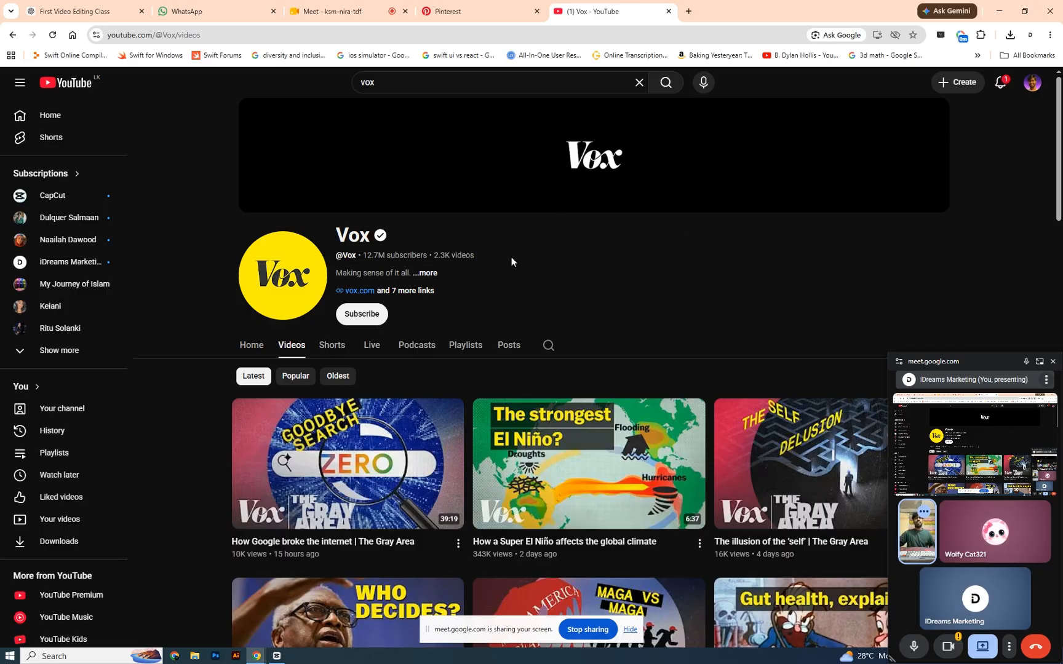
{"action": "scroll", "coordinate": [603, 261], "scroll_direction": "down", "scroll_amount": 3}
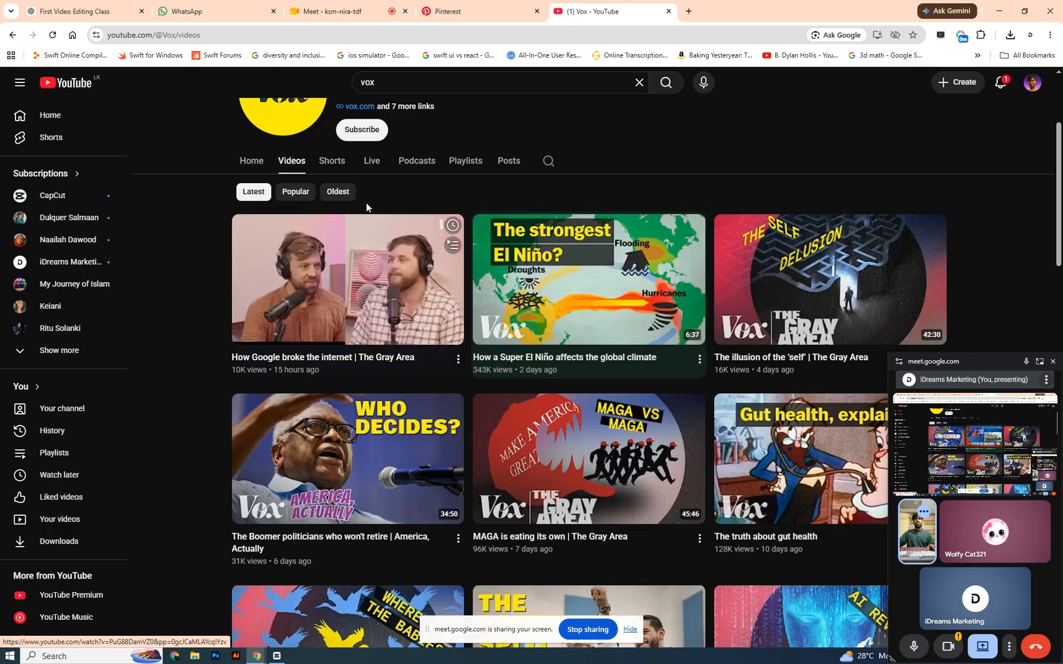
{"action": "left_click", "coordinate": [301, 195]}
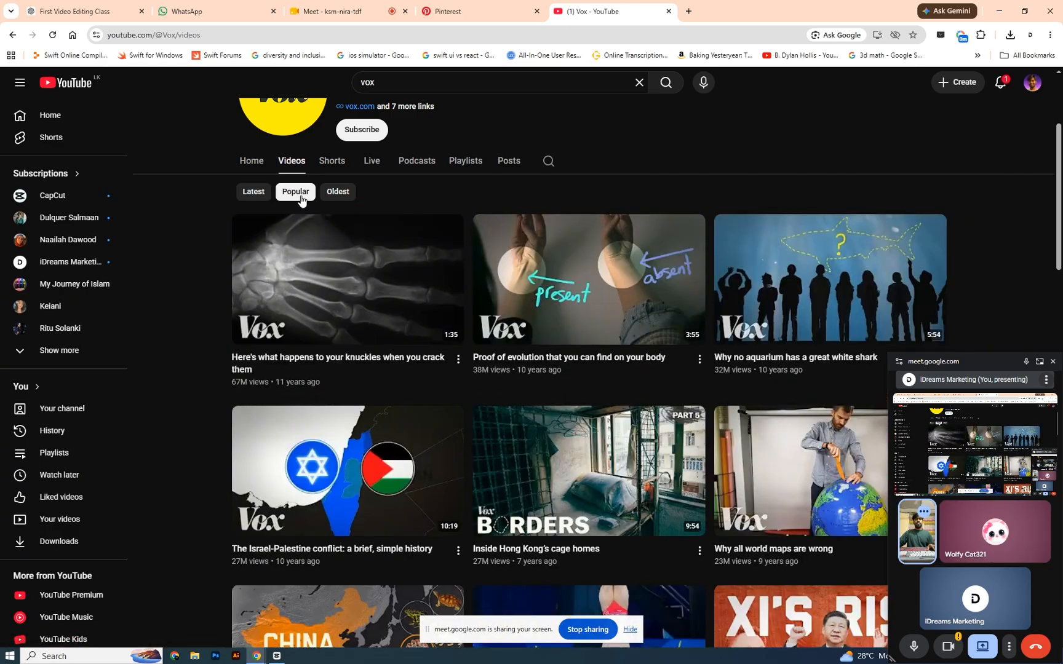
Step: Open the video "The Israel-Palestine conflict: a brief, simple history" and mute the player's sound
{"action": "mouse_move", "coordinate": [795, 306]}
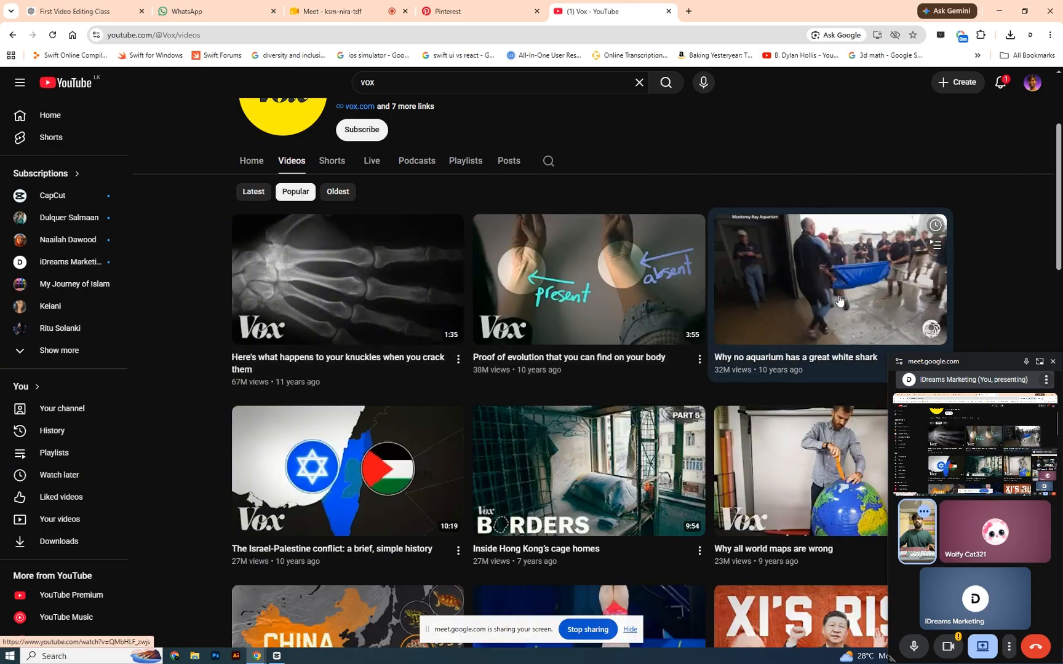
{"action": "mouse_move", "coordinate": [274, 491]}
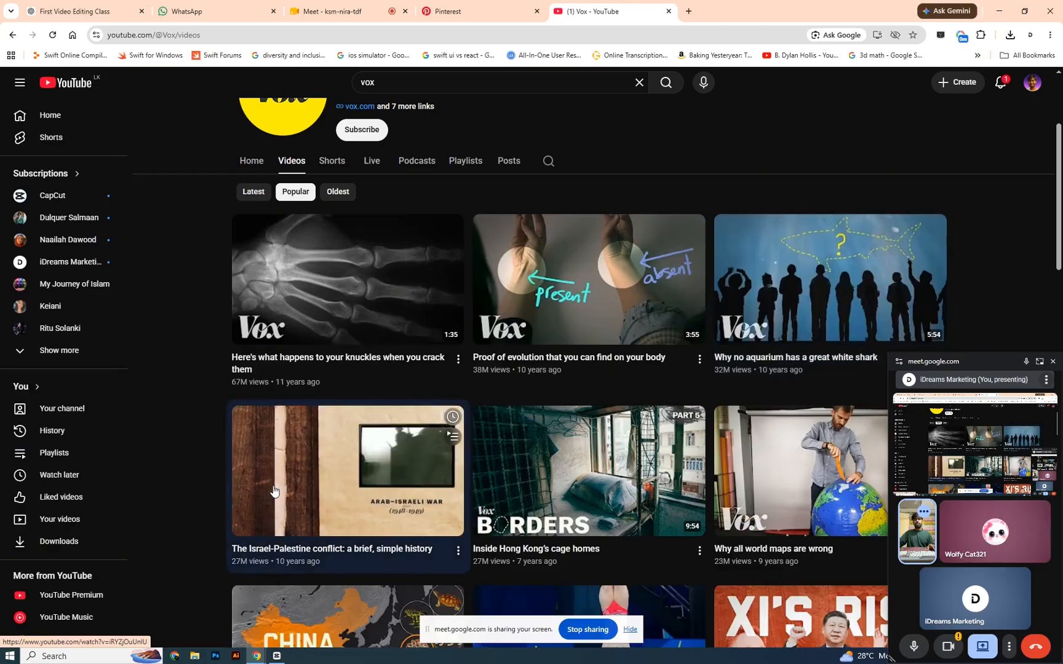
{"action": "left_click", "coordinate": [276, 471]}
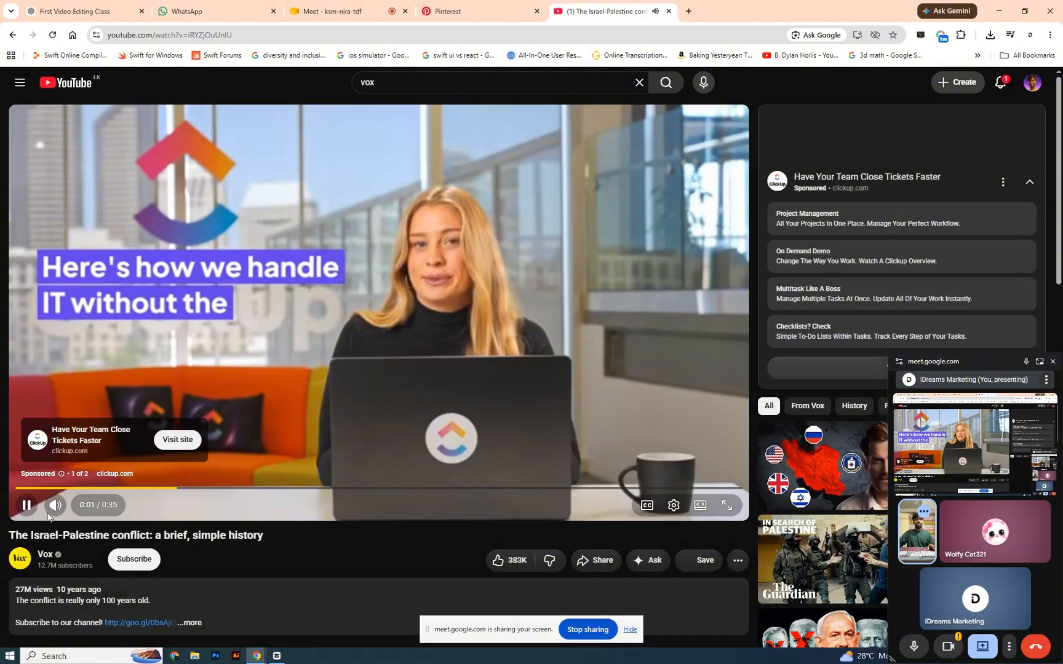
{"action": "left_click", "coordinate": [57, 506]}
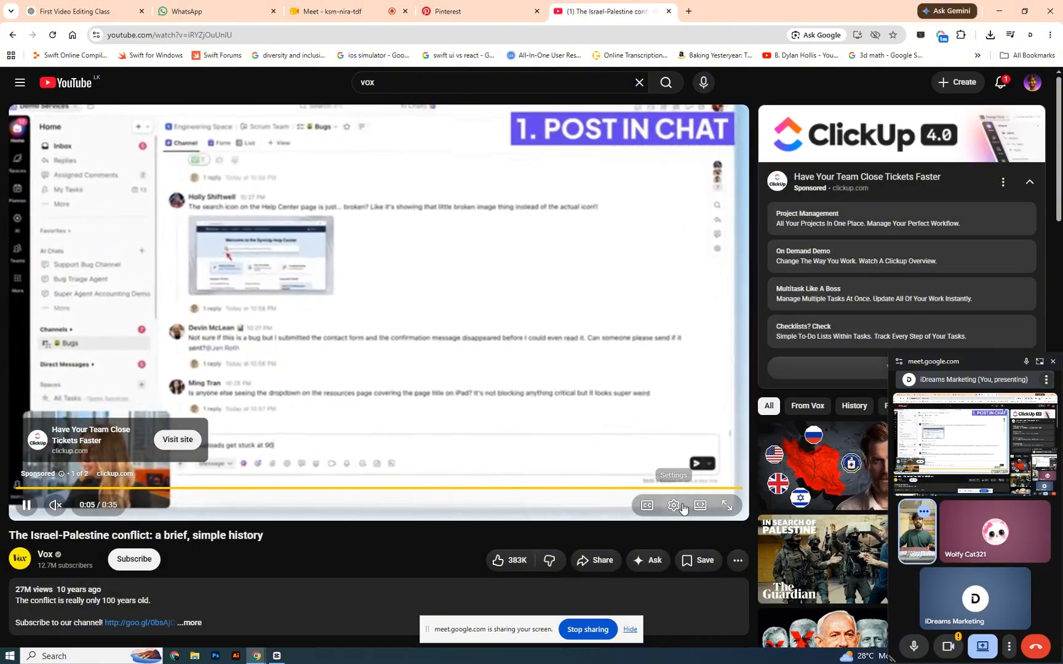
Step: Skip the ad, jump ahead through the Vox video to the World War I scene and pause it there
{"action": "left_click", "coordinate": [712, 472]}
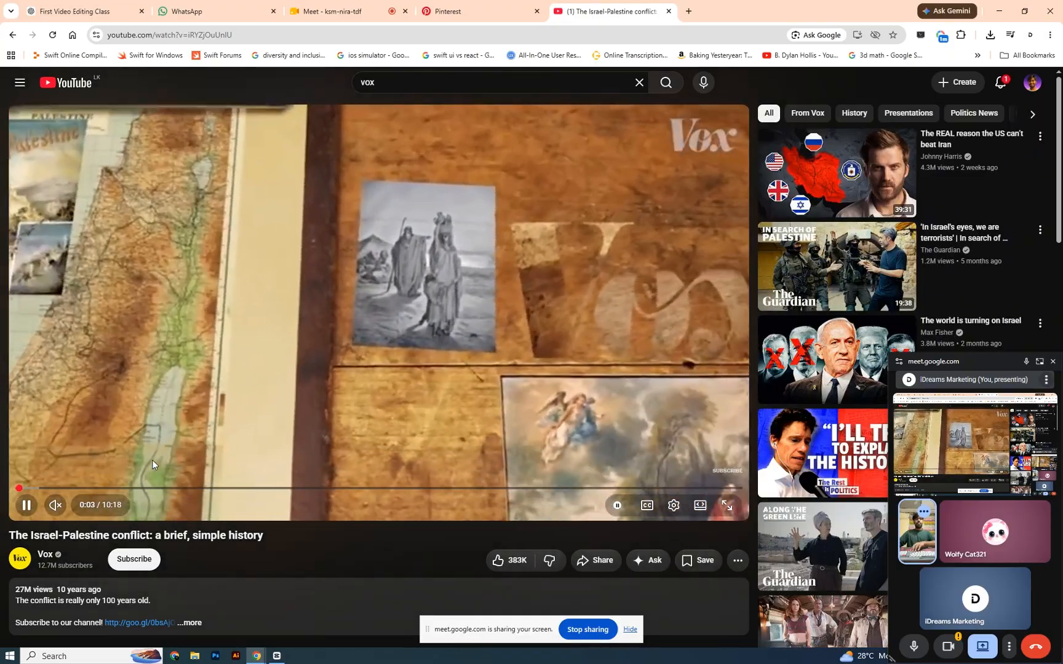
{"action": "key", "text": "Right"}
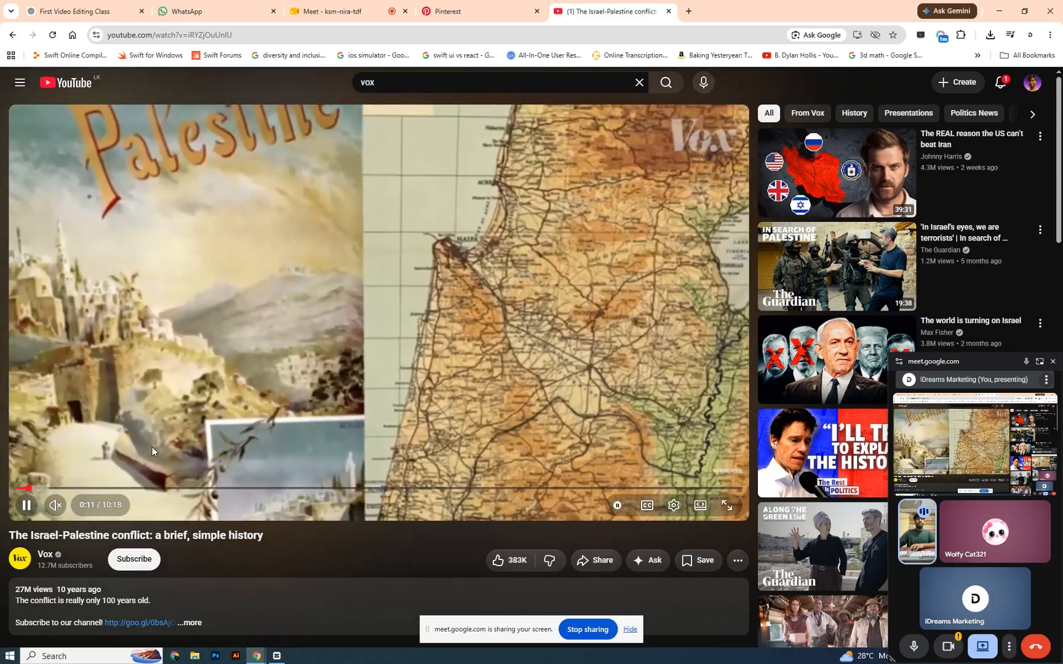
{"action": "key", "text": "Right"}
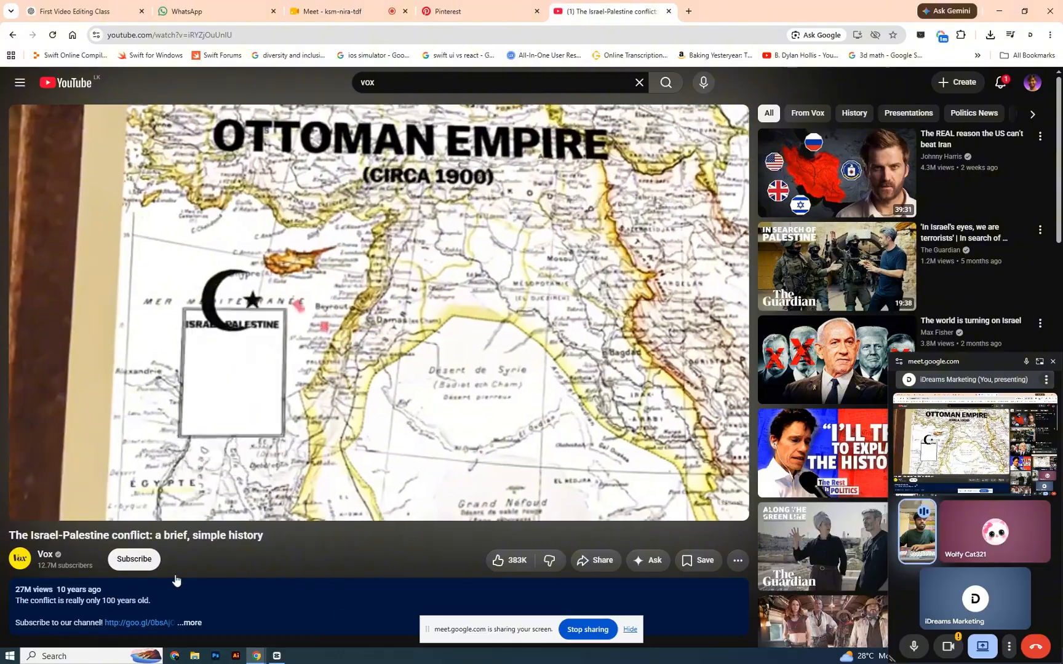
{"action": "key", "text": "Right"}
{"action": "key", "text": "Right"}
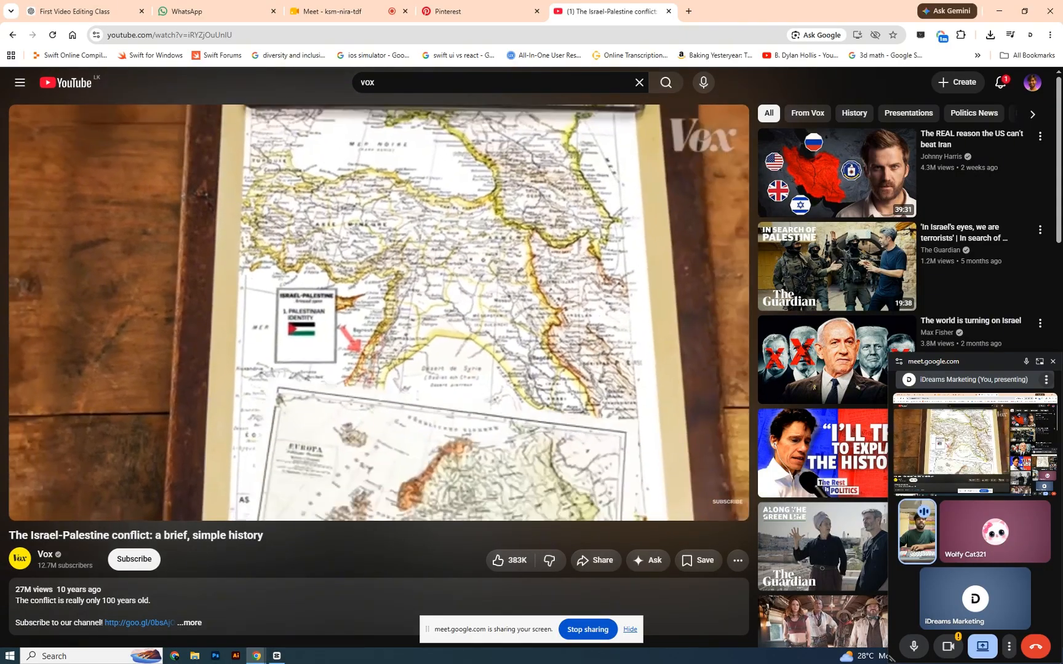
{"action": "mouse_move", "coordinate": [404, 304]}
{"action": "key", "text": "Right"}
{"action": "key", "text": "Right"}
{"action": "key", "text": "Right"}
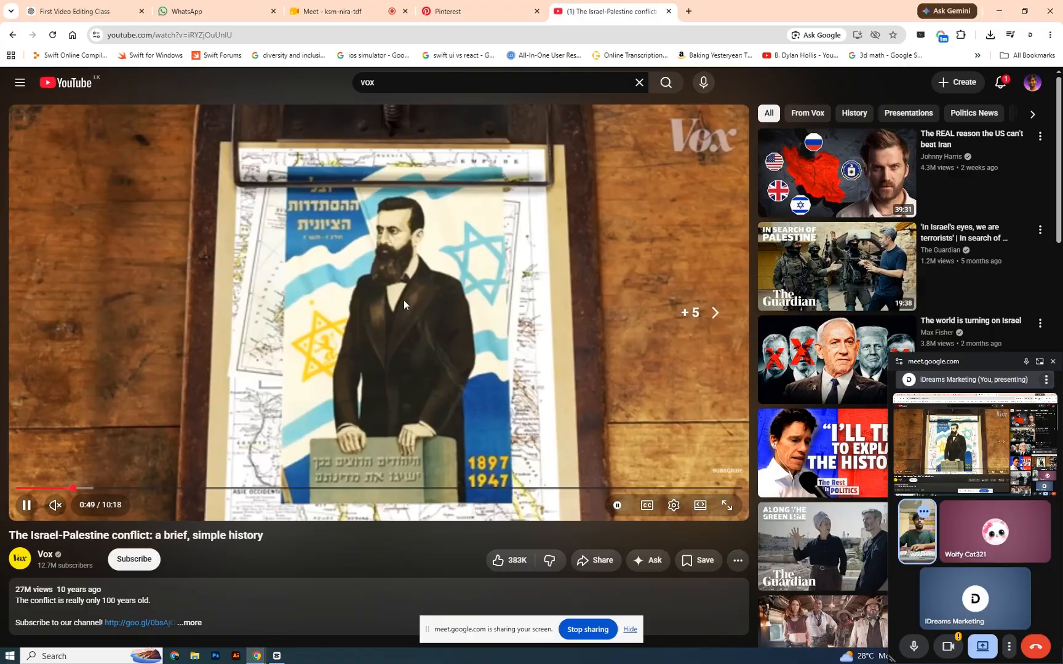
{"action": "key", "text": "Right"}
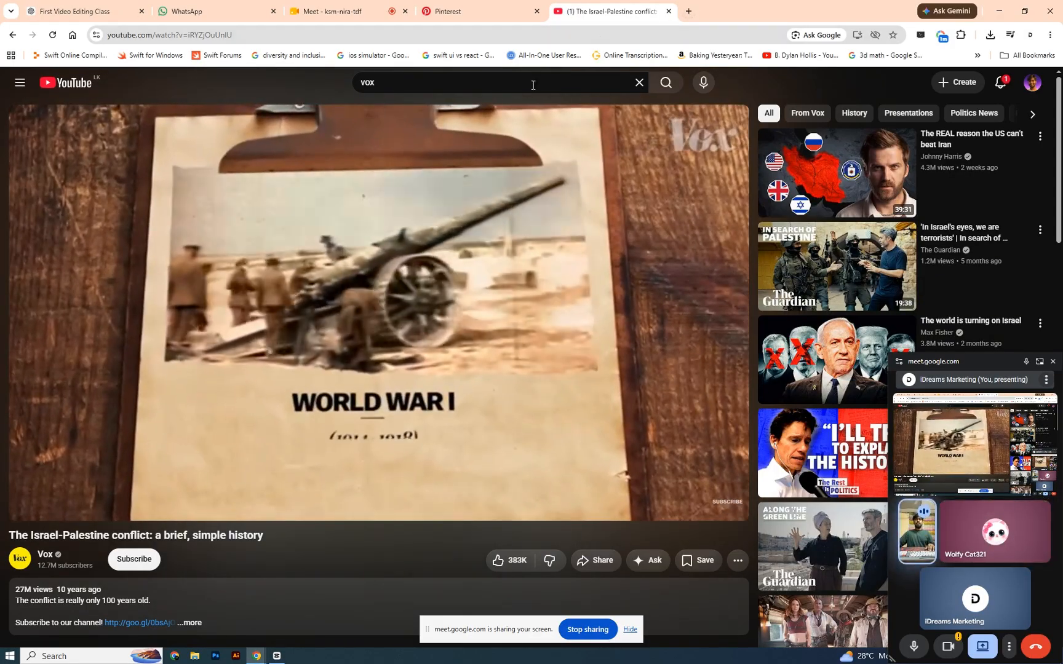
{"action": "left_click", "coordinate": [448, 153]}
Step: Switch to CapCut and scrub through the first two seconds of the gift-box clip to examine its animated Sinhala captions
{"action": "left_click", "coordinate": [485, 9]}
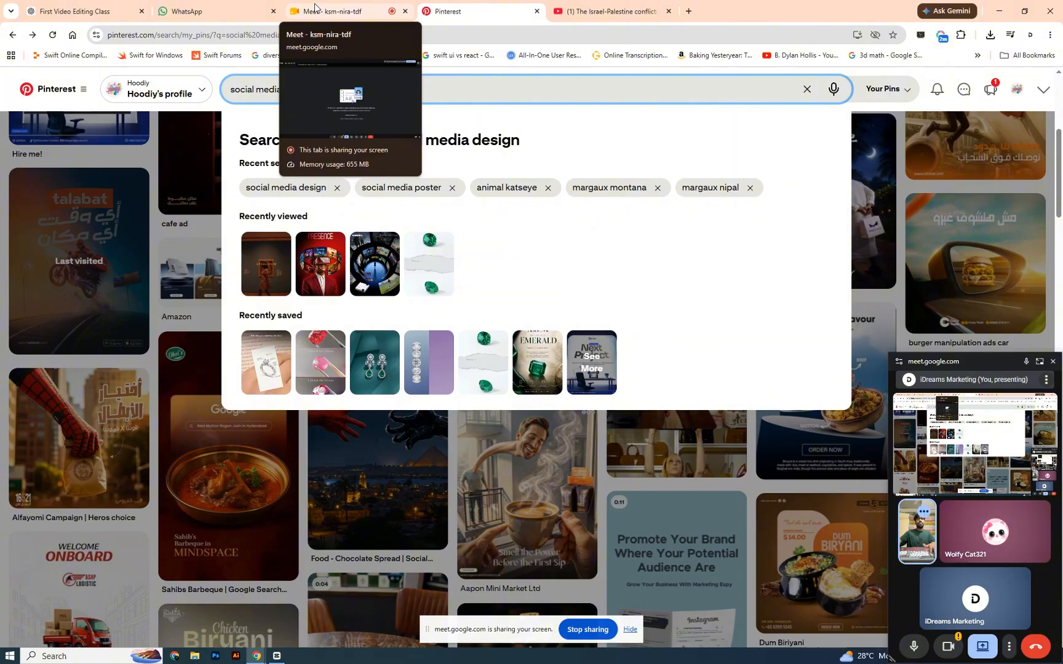
{"action": "left_click", "coordinate": [314, 10]}
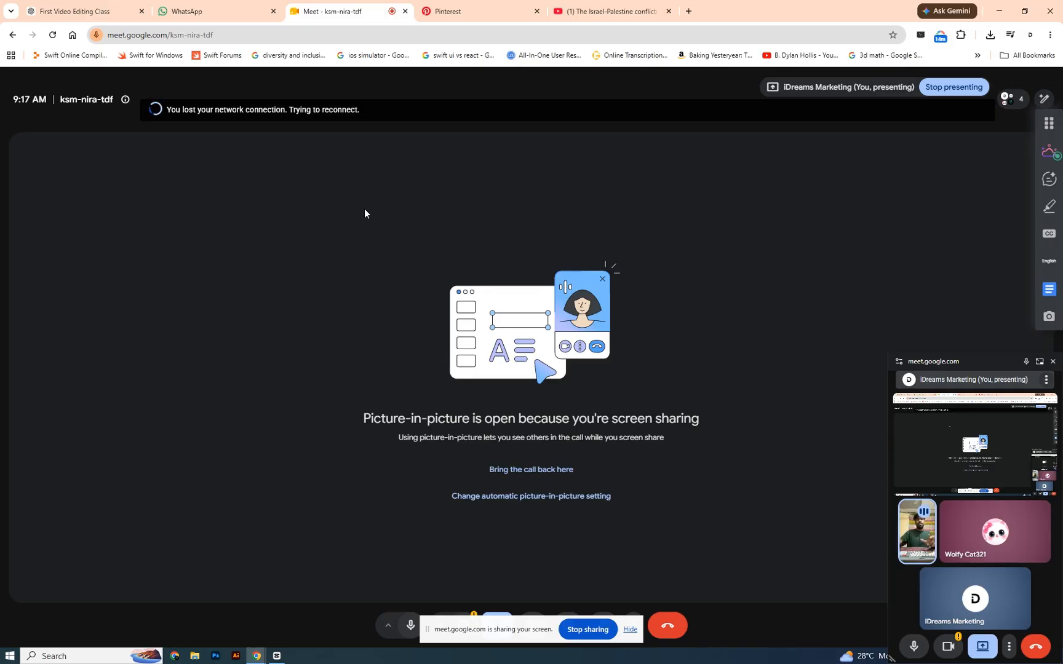
{"action": "left_click", "coordinate": [277, 658]}
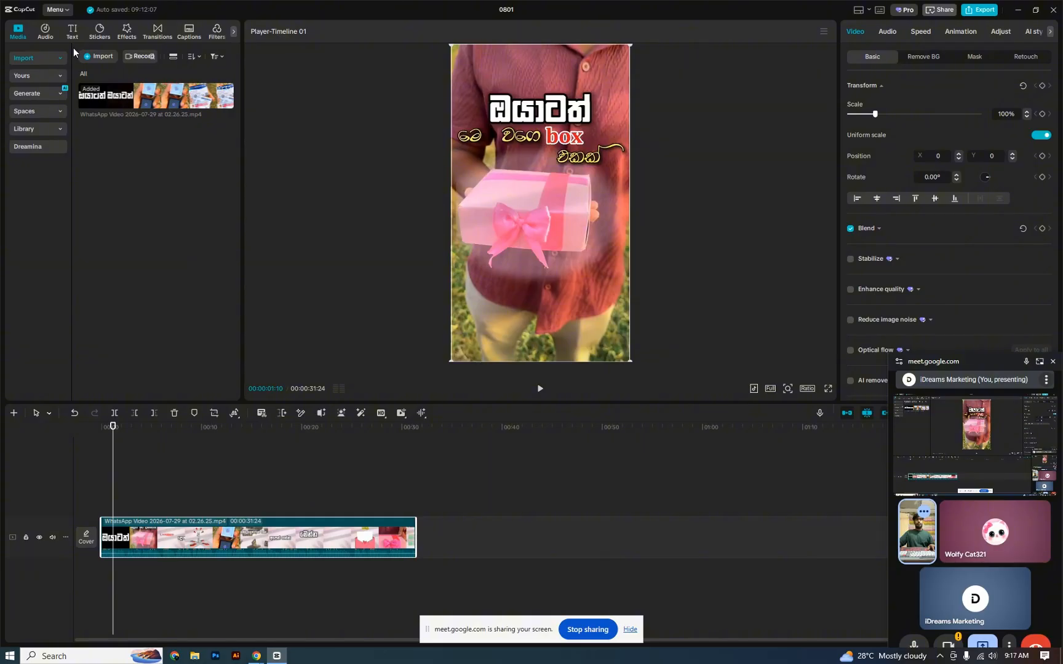
{"action": "left_click", "coordinate": [119, 432]}
{"action": "left_click_drag", "start_coordinate": [119, 433], "coordinate": [113, 433]}
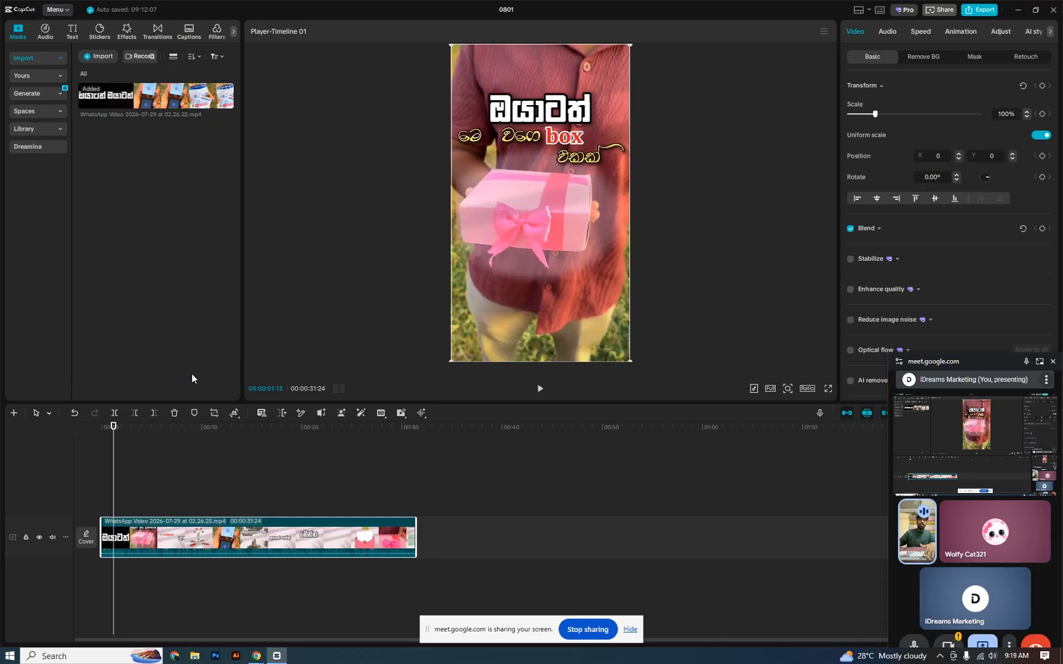
{"action": "mouse_move", "coordinate": [257, 656]}
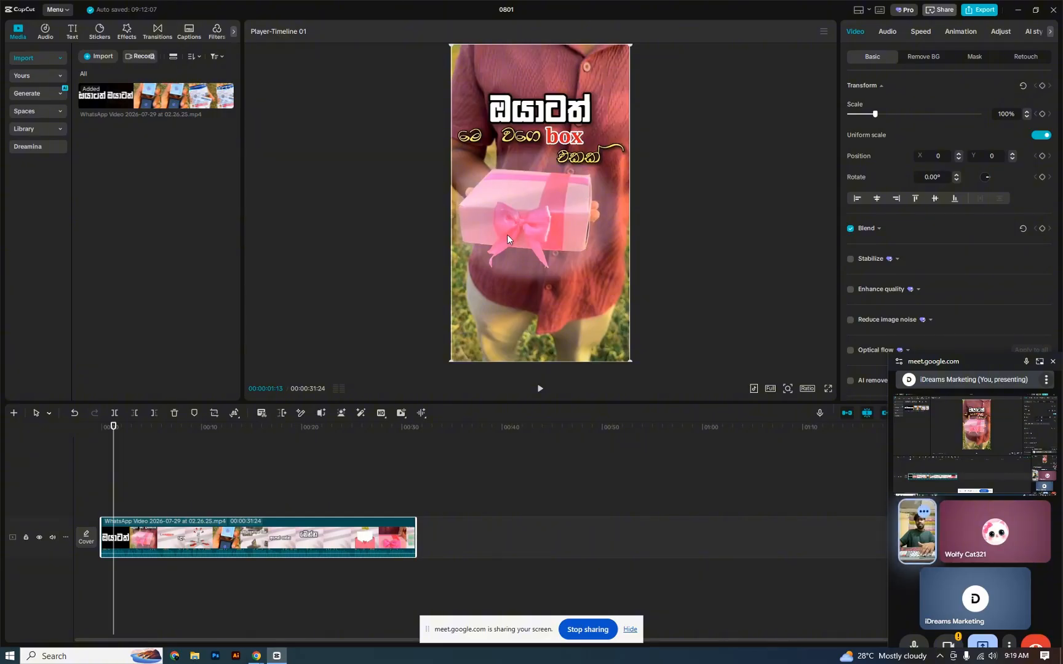
{"action": "left_click", "coordinate": [116, 436]}
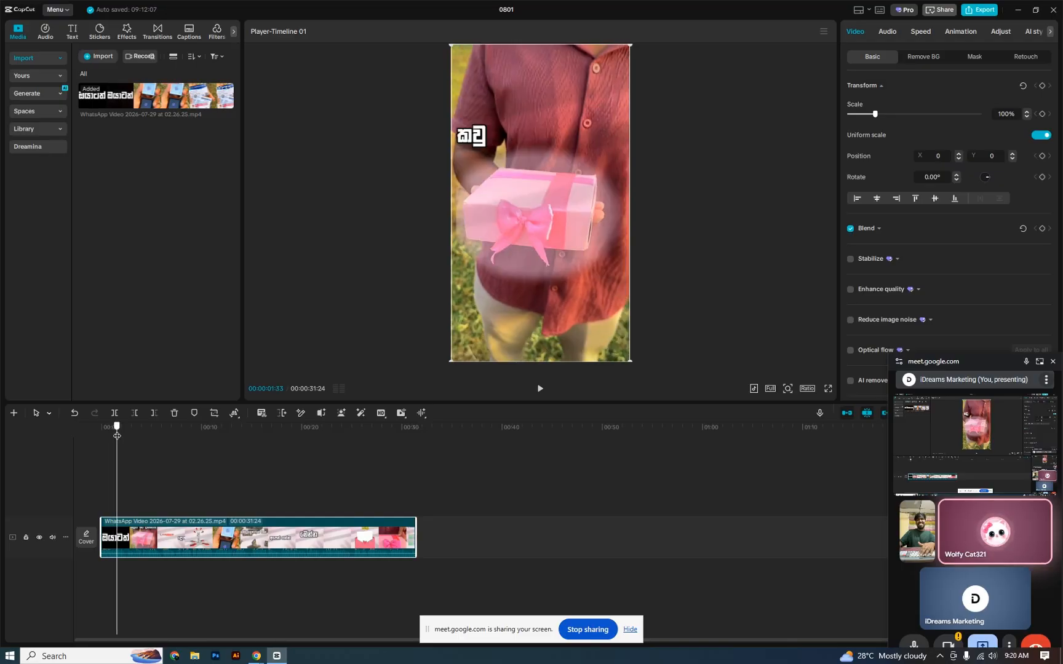
{"action": "mouse_move", "coordinate": [117, 436]}
{"action": "left_mouse_down"}
{"action": "mouse_move", "coordinate": [131, 436]}
{"action": "mouse_move", "coordinate": [122, 436]}
{"action": "left_mouse_up"}
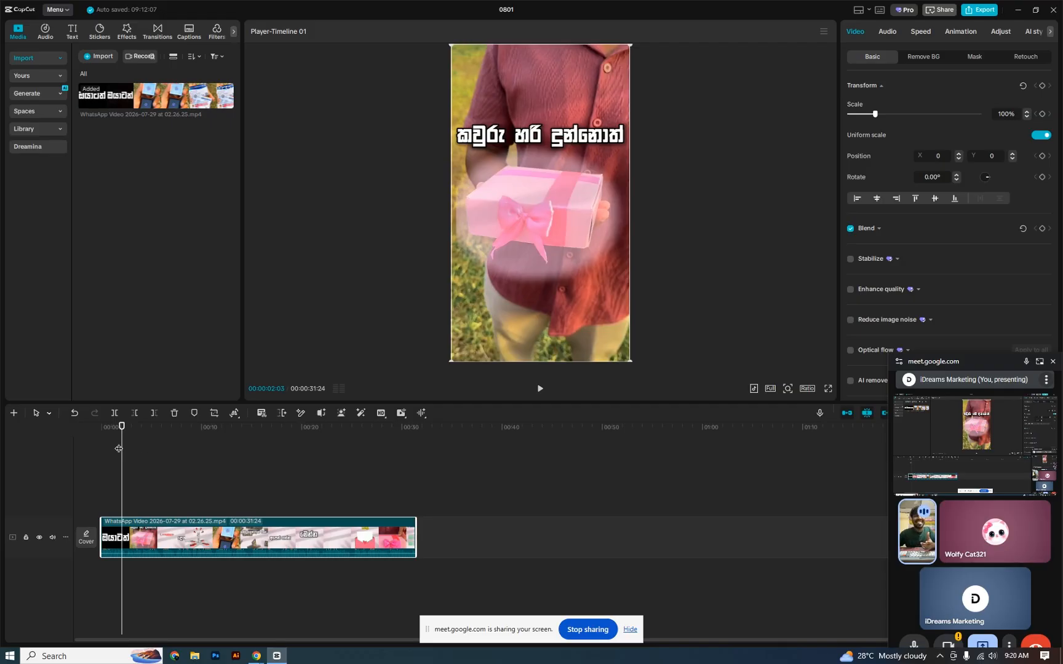
{"action": "mouse_move", "coordinate": [122, 440]}
{"action": "left_mouse_down"}
{"action": "mouse_move", "coordinate": [136, 440]}
{"action": "mouse_move", "coordinate": [113, 444]}
{"action": "left_mouse_up"}
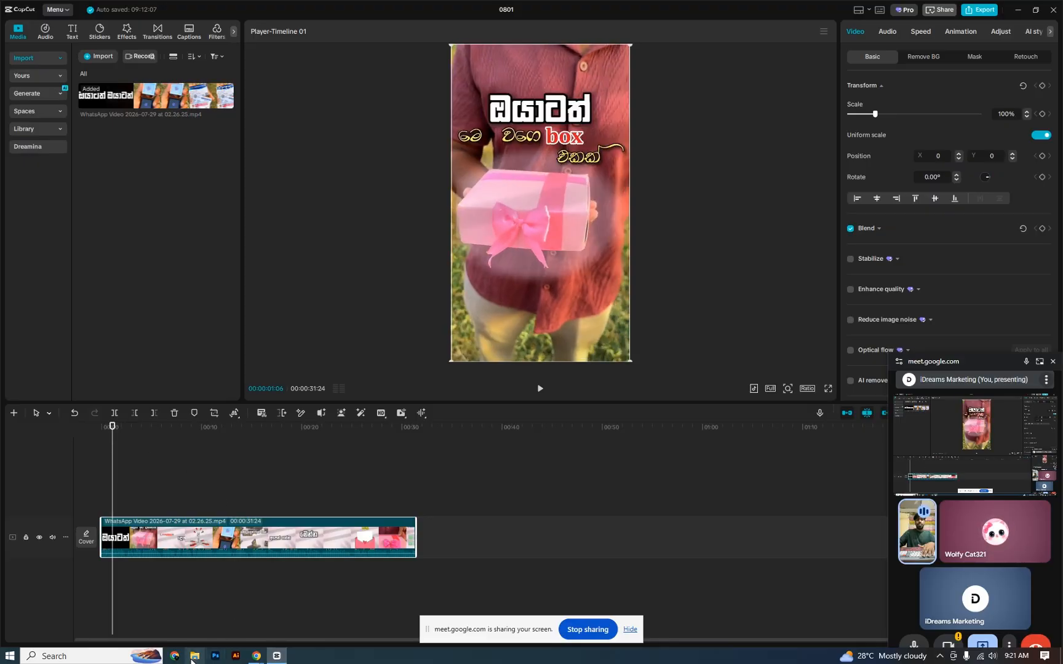
{"action": "mouse_move", "coordinate": [256, 661]}
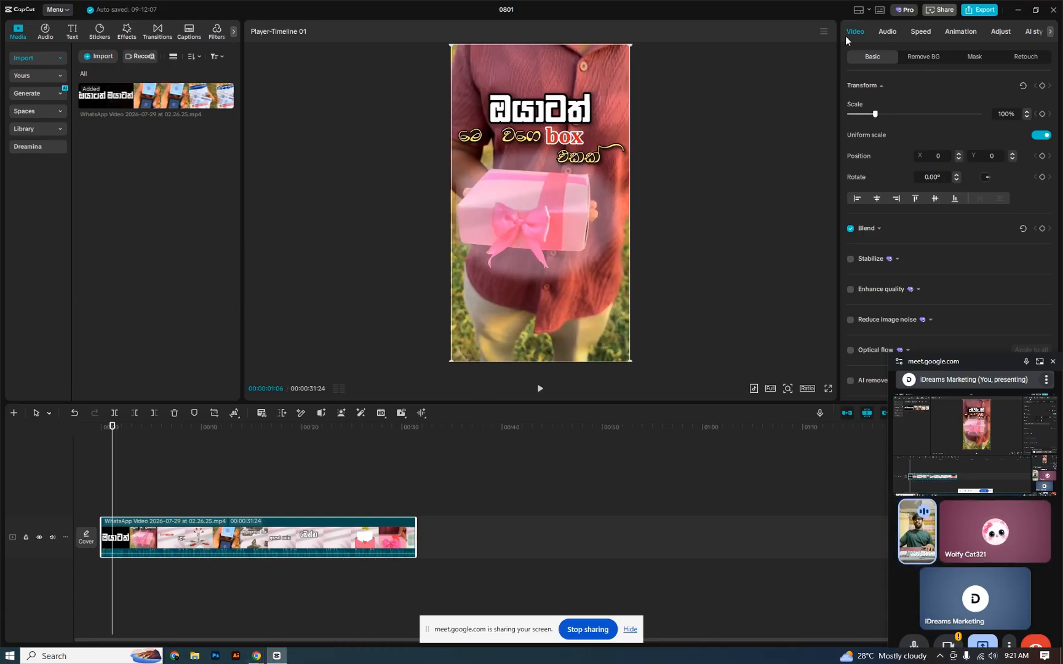
Step: Add a default text clip above the video at the start of the timeline and search its fonts for "fmabaya"
{"action": "left_click", "coordinate": [72, 30]}
{"action": "left_click_drag", "start_coordinate": [90, 67], "coordinate": [124, 514]}
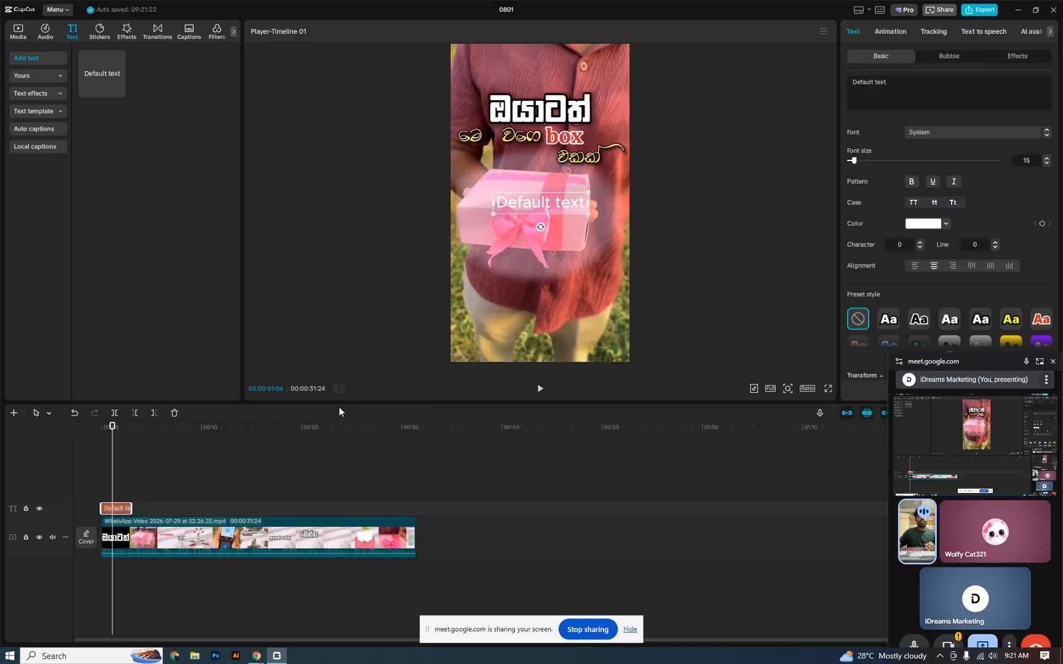
{"action": "left_click", "coordinate": [930, 136]}
{"action": "type", "text": "fmabaya"}
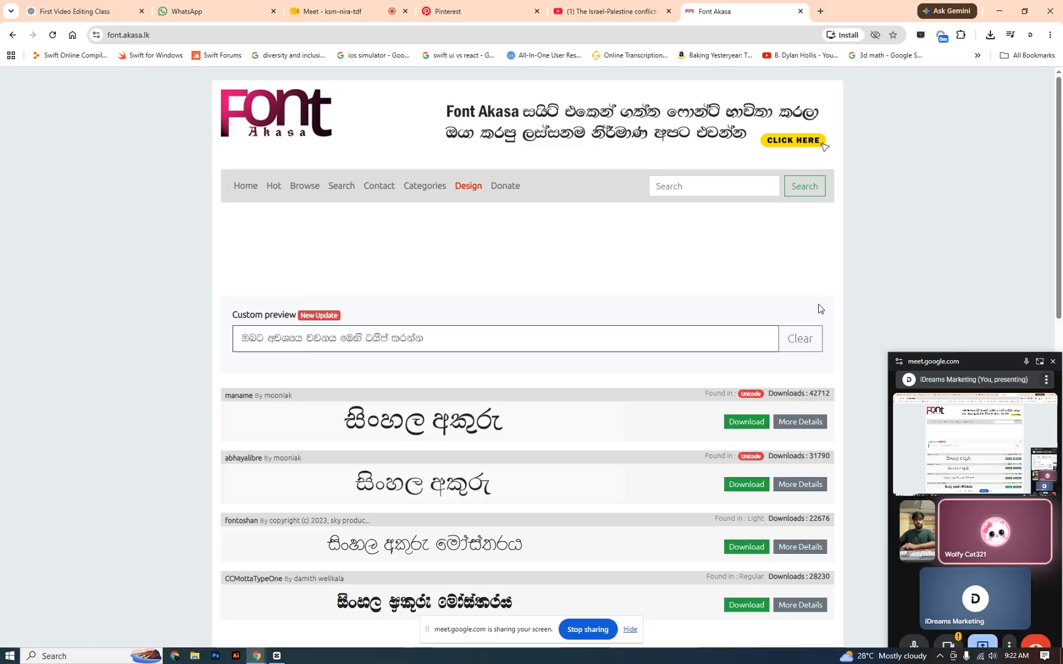
Step: Copy the font.akasa.lk site address in the browser and send it to the "Video editing" WhatsApp group
{"action": "scroll", "coordinate": [718, 294], "scroll_direction": "down", "scroll_amount": 1}
{"action": "scroll", "coordinate": [735, 266], "scroll_direction": "up", "scroll_amount": 1}
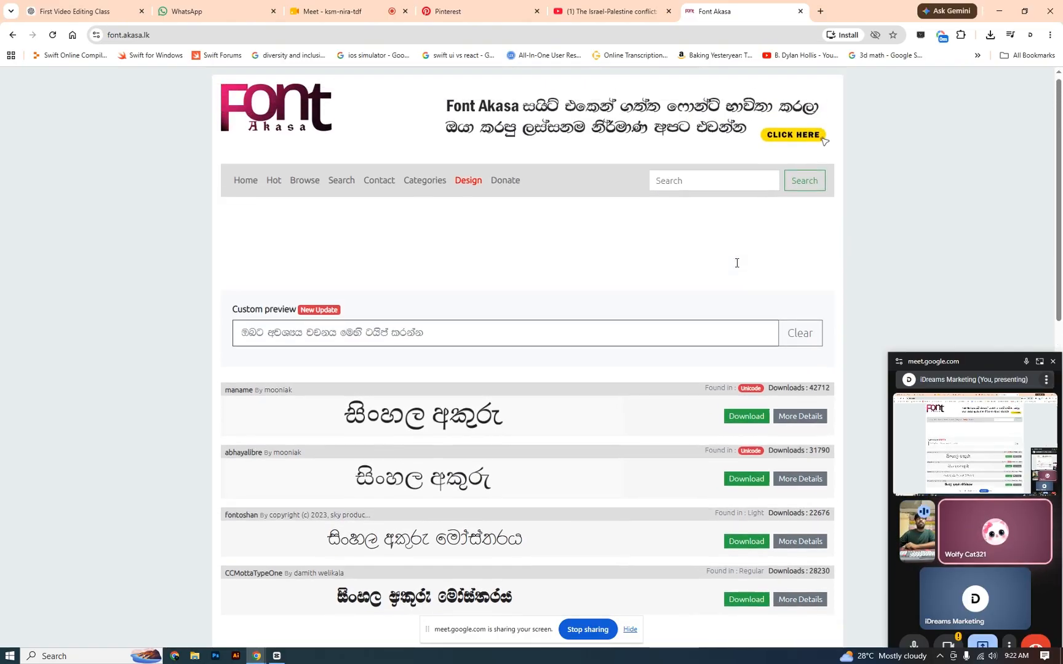
{"action": "left_click", "coordinate": [245, 35]}
{"action": "key", "text": "ctrl+c"}
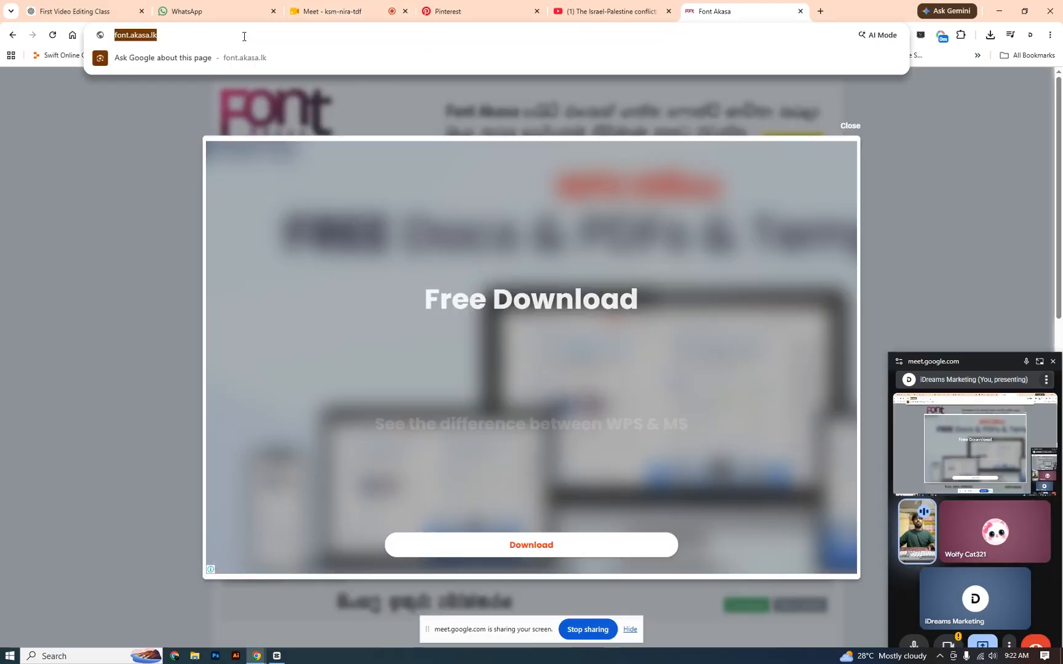
{"action": "left_click", "coordinate": [231, 10]}
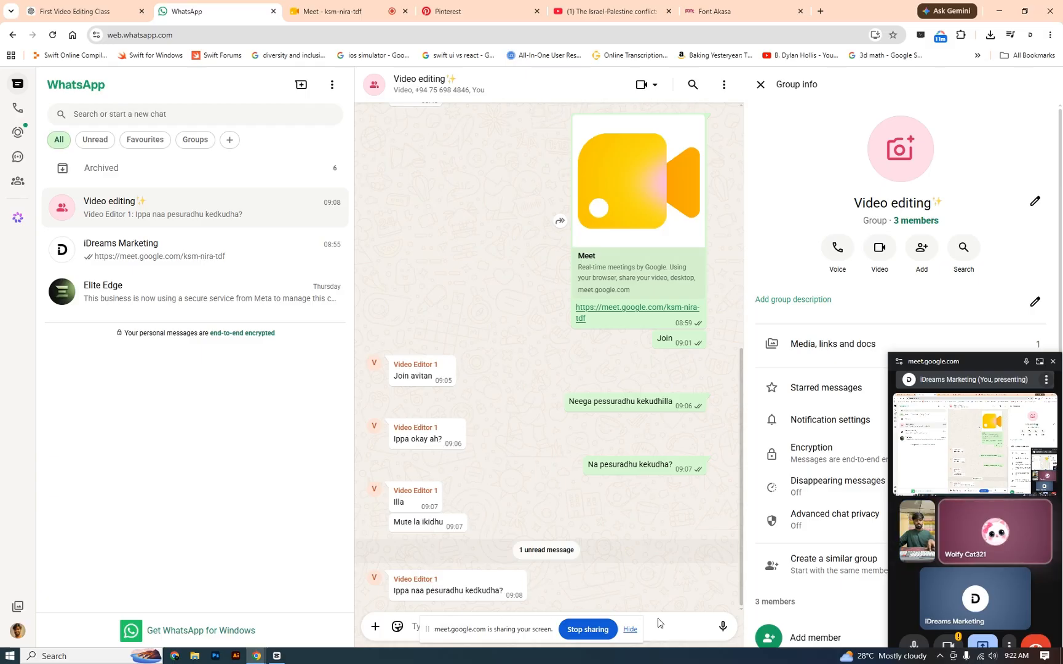
{"action": "key", "text": "ctrl+v"}
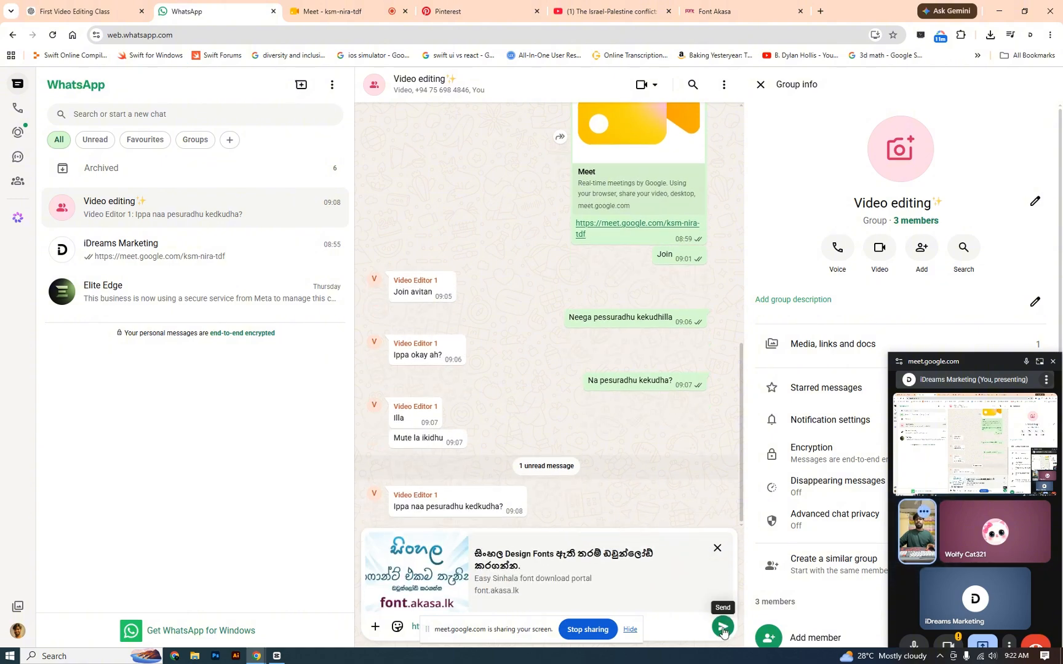
{"action": "left_click", "coordinate": [724, 627]}
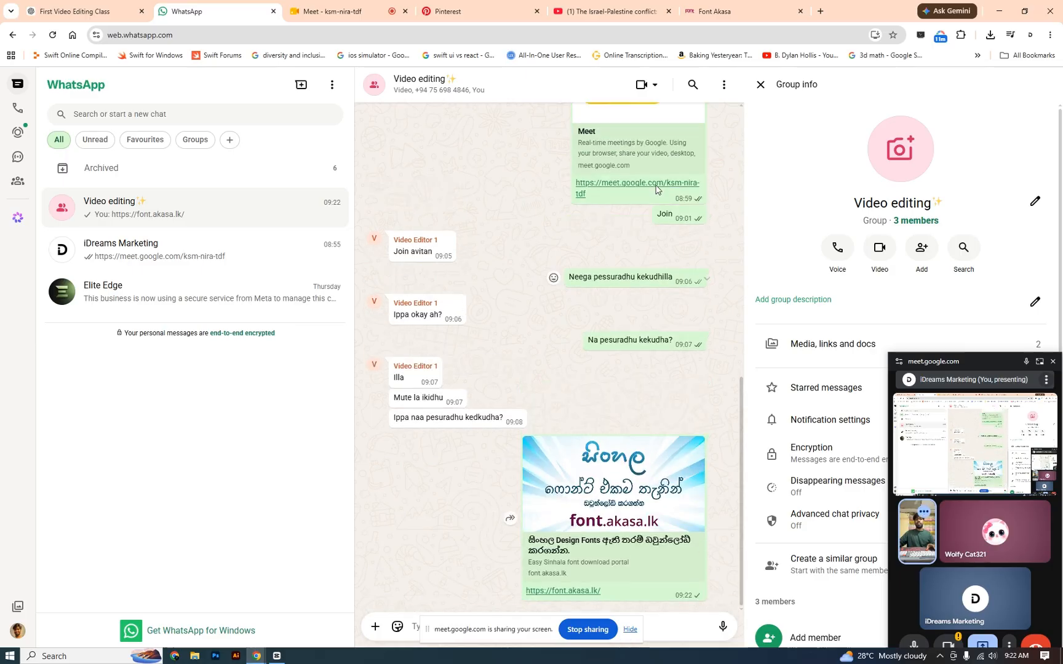
Step: Open the Vox channel page from the YouTube video, pause its featured video and copy the channel's address
{"action": "left_click", "coordinate": [629, 5]}
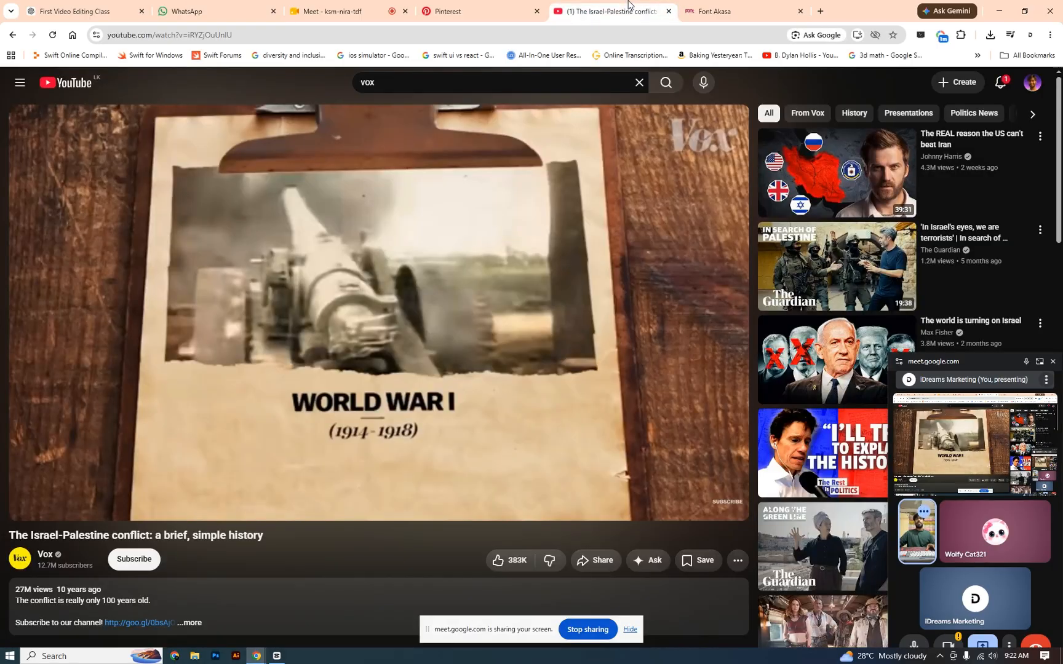
{"action": "left_click", "coordinate": [42, 557]}
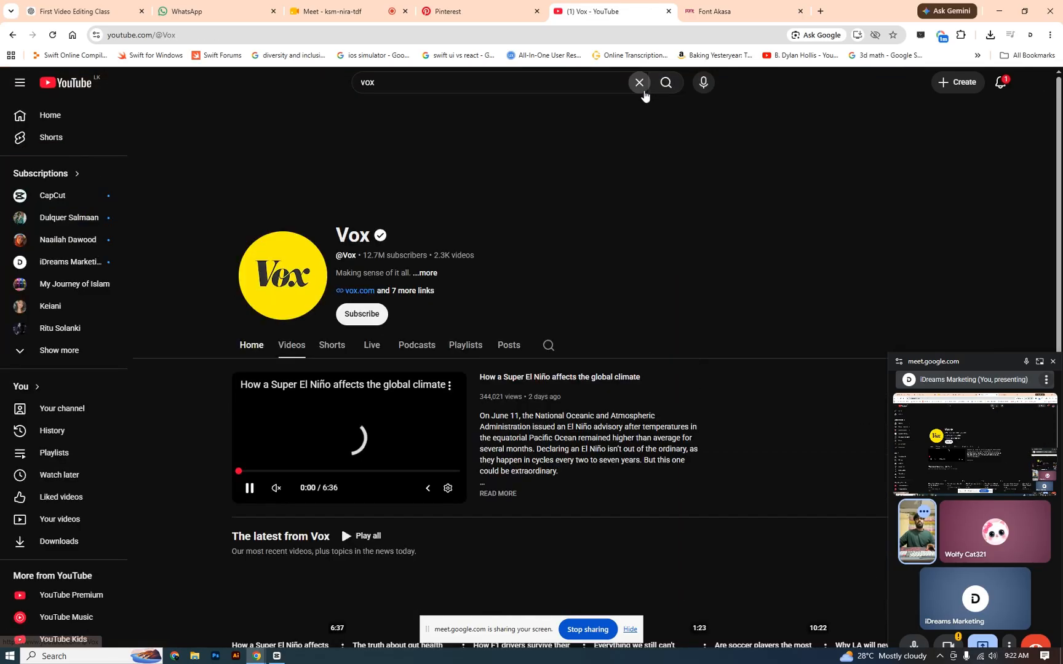
{"action": "left_click", "coordinate": [351, 428]}
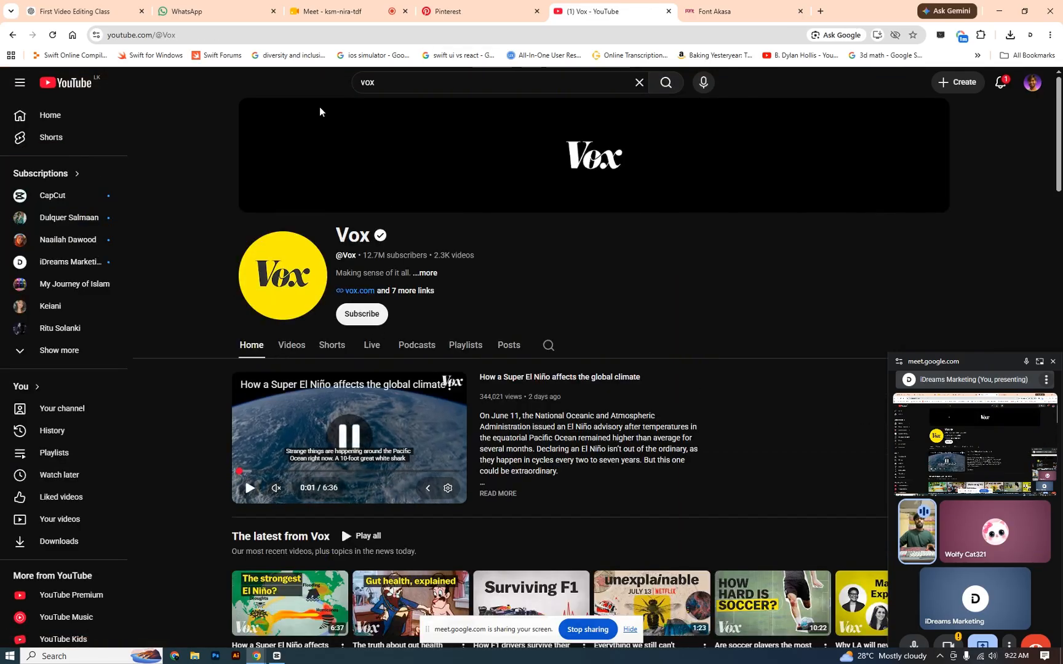
{"action": "left_click", "coordinate": [234, 34]}
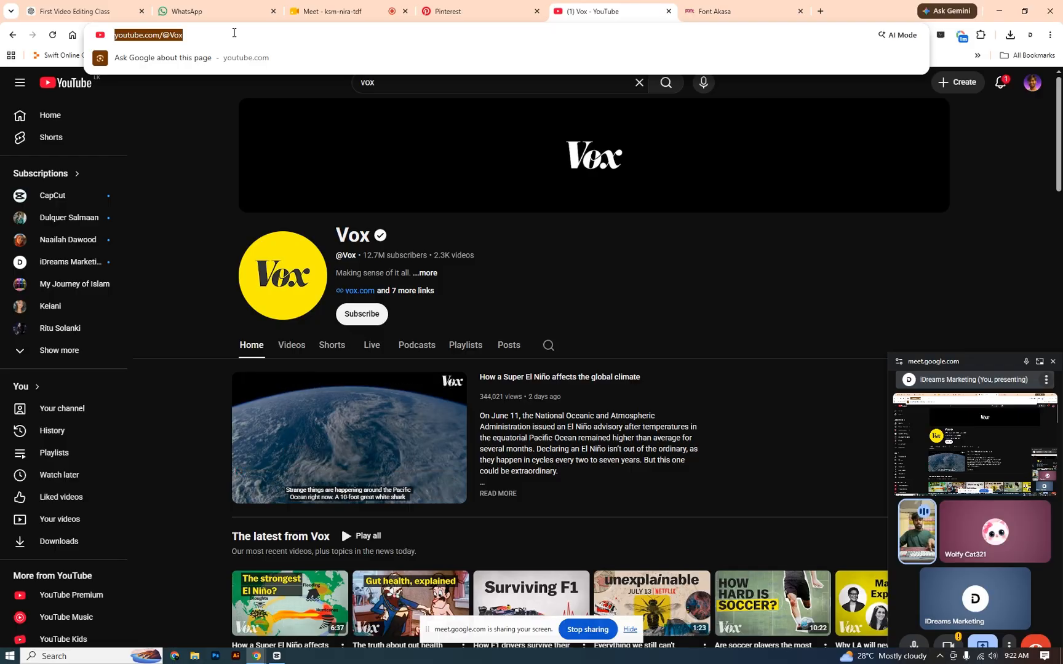
Step: Send the copied Vox channel link to the "Video editing" WhatsApp group
{"action": "left_click", "coordinate": [486, 7]}
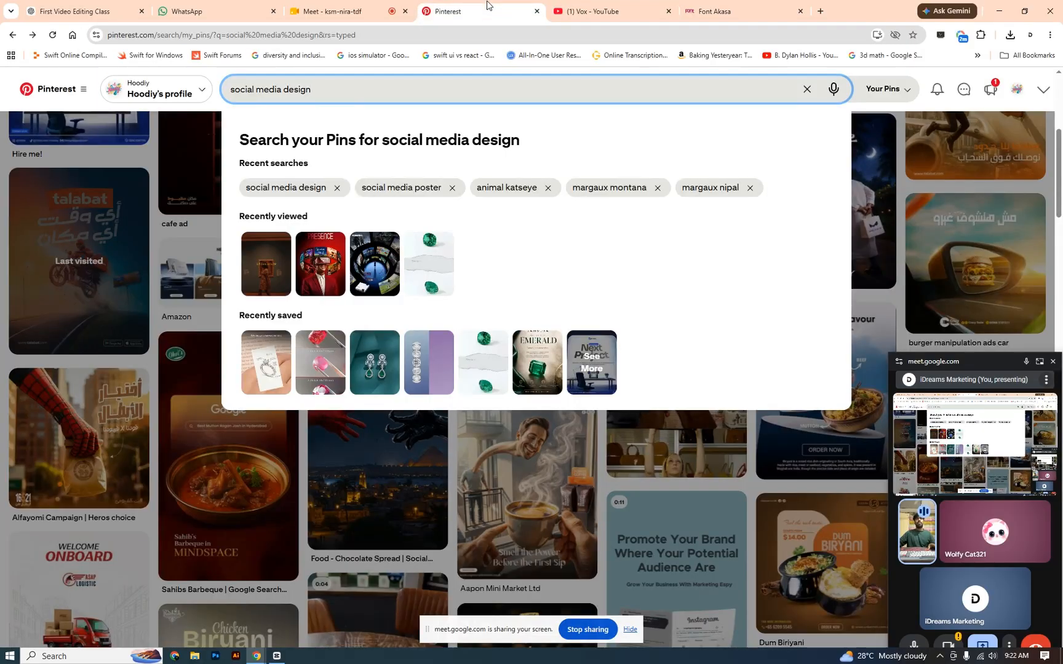
{"action": "mouse_move", "coordinate": [316, 19]}
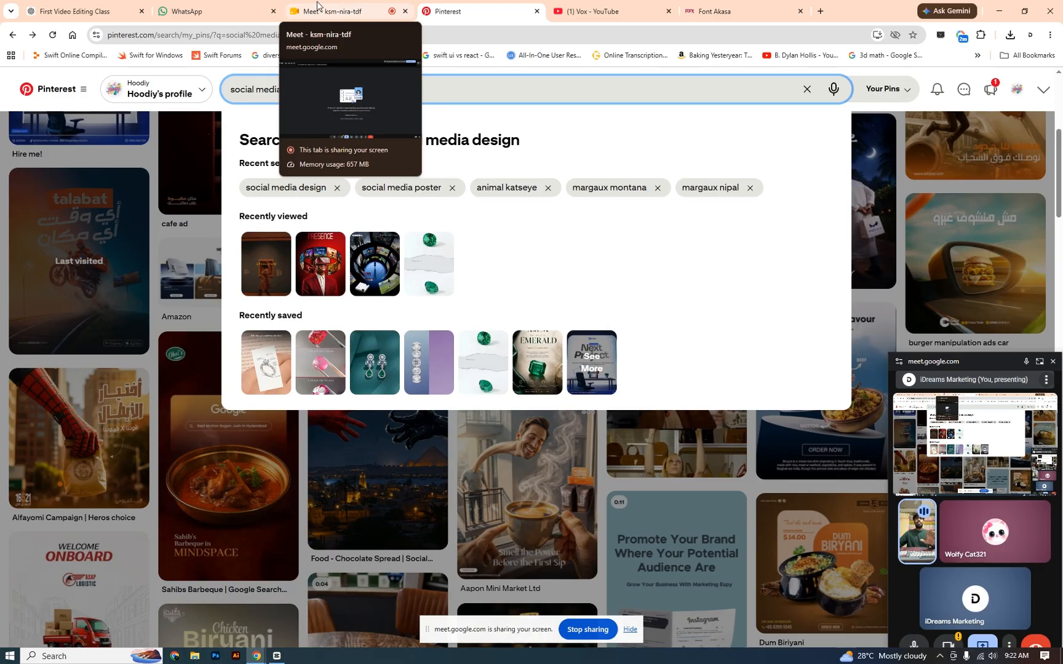
{"action": "left_click", "coordinate": [601, 6]}
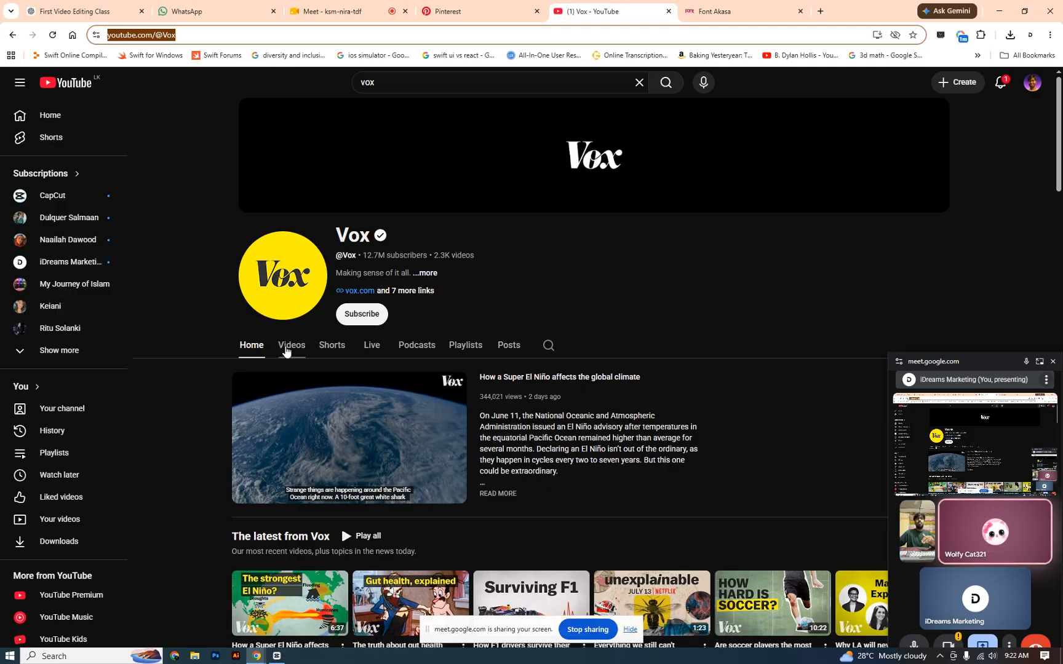
{"action": "left_click", "coordinate": [468, 12]}
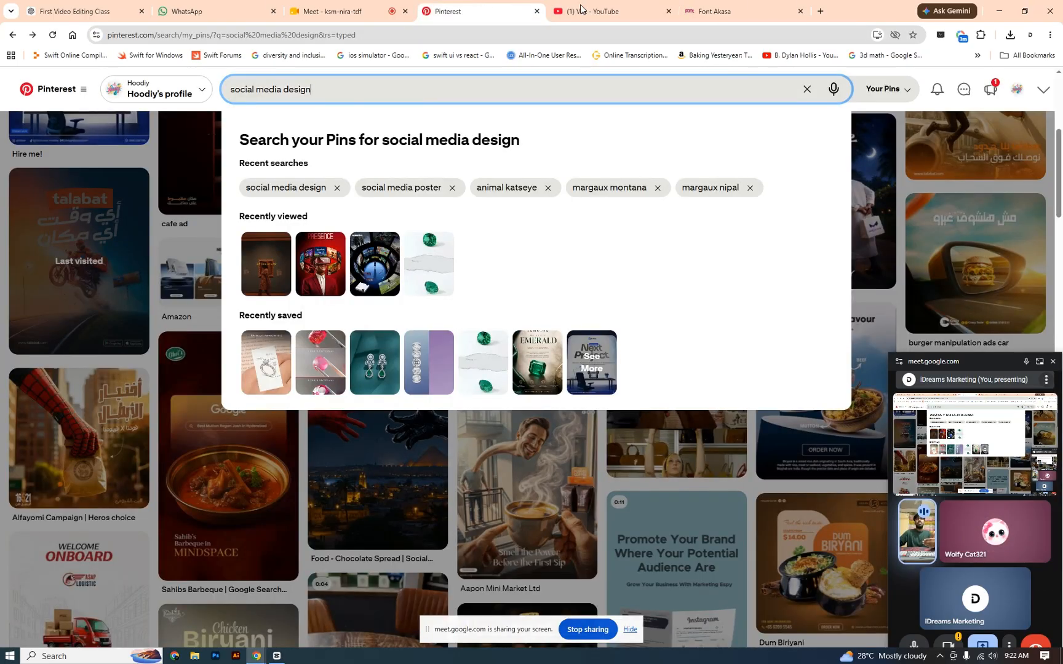
{"action": "left_click", "coordinate": [209, 11]}
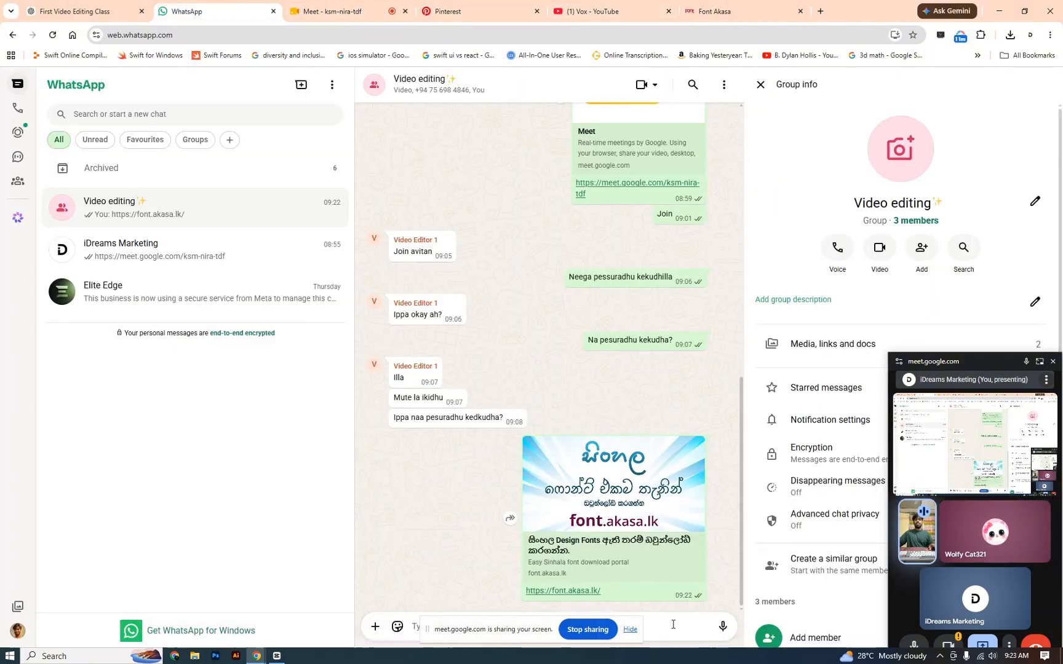
{"action": "key", "text": "ctrl+v"}
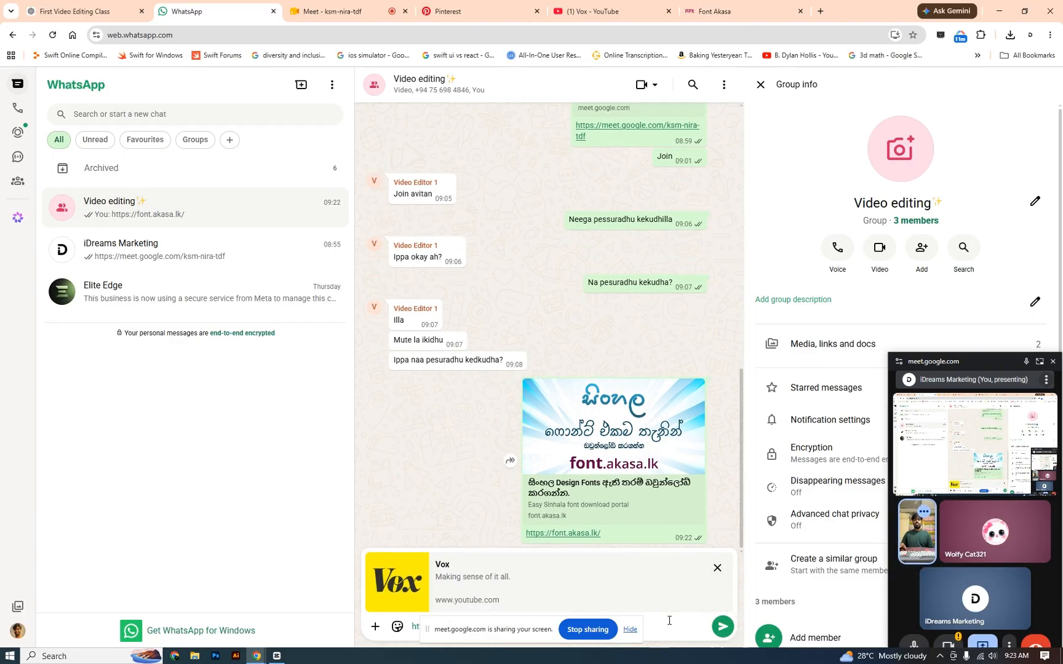
{"action": "key", "text": "Return"}
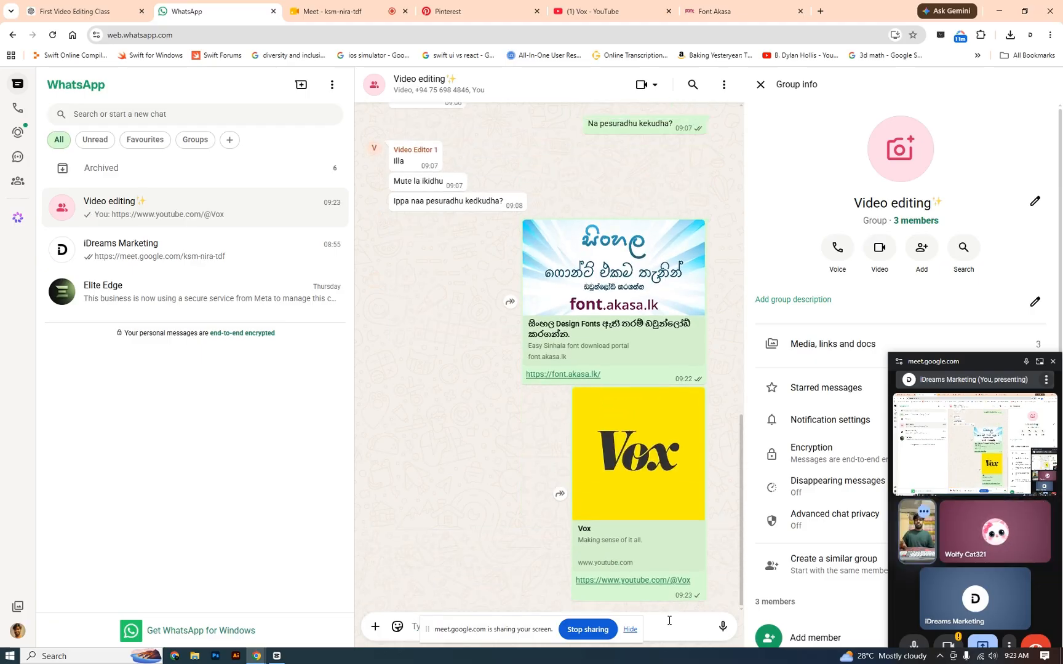
Step: Return to the Font Akasa site, close the full-page ad and browse the list of Sinhala fonts
{"action": "left_click", "coordinate": [720, 8]}
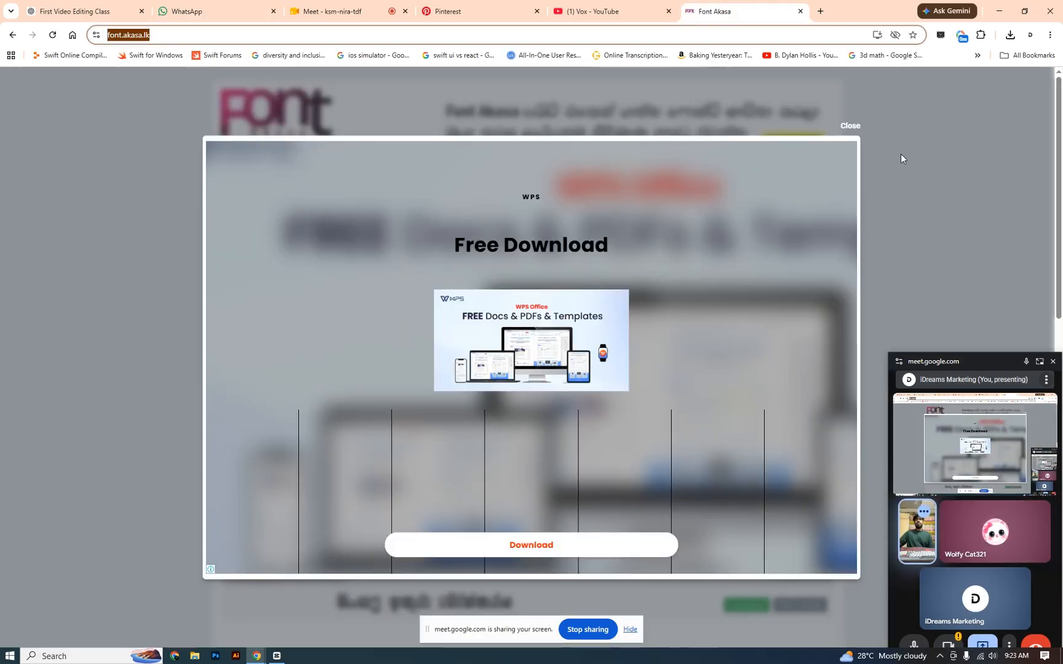
{"action": "left_click", "coordinate": [851, 127]}
{"action": "scroll", "coordinate": [770, 287], "scroll_direction": "down", "scroll_amount": 6}
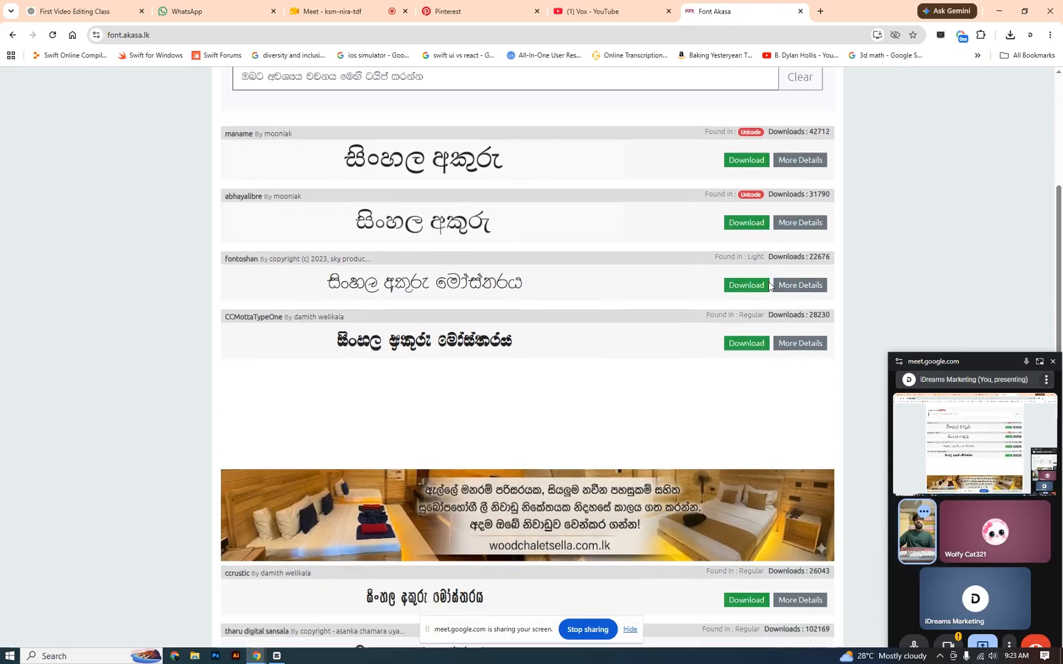
Step: Browse pages 2 and 3 of the Sinhala font list on Font Akasa, closing the ad that covers the site
{"action": "scroll", "coordinate": [770, 287], "scroll_direction": "down", "scroll_amount": 5}
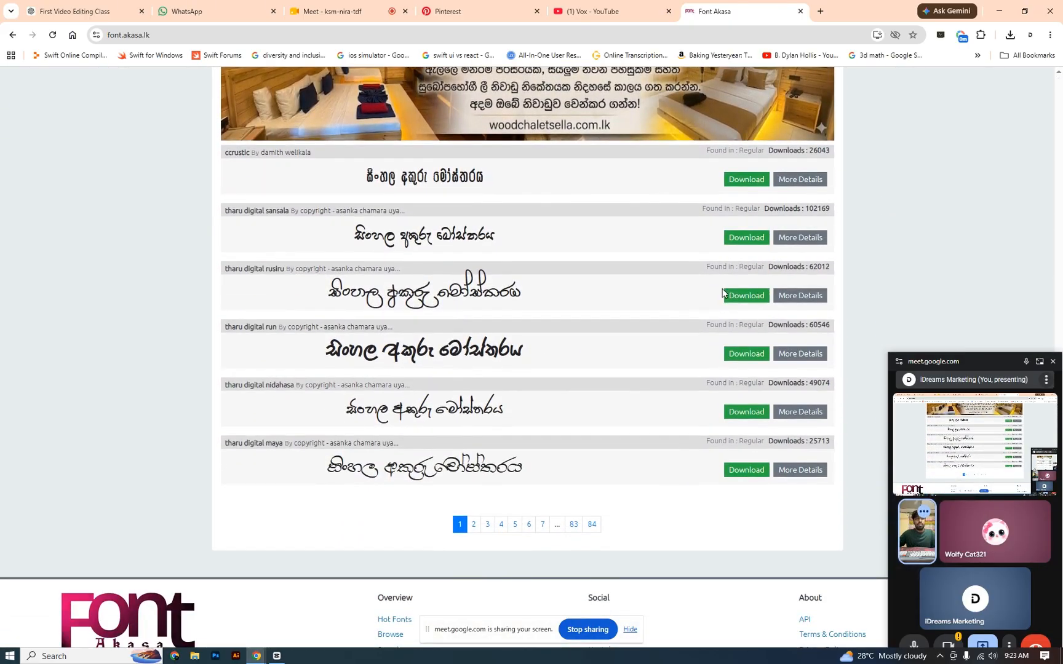
{"action": "left_click", "coordinate": [474, 526]}
{"action": "scroll", "coordinate": [556, 216], "scroll_direction": "down", "scroll_amount": 7}
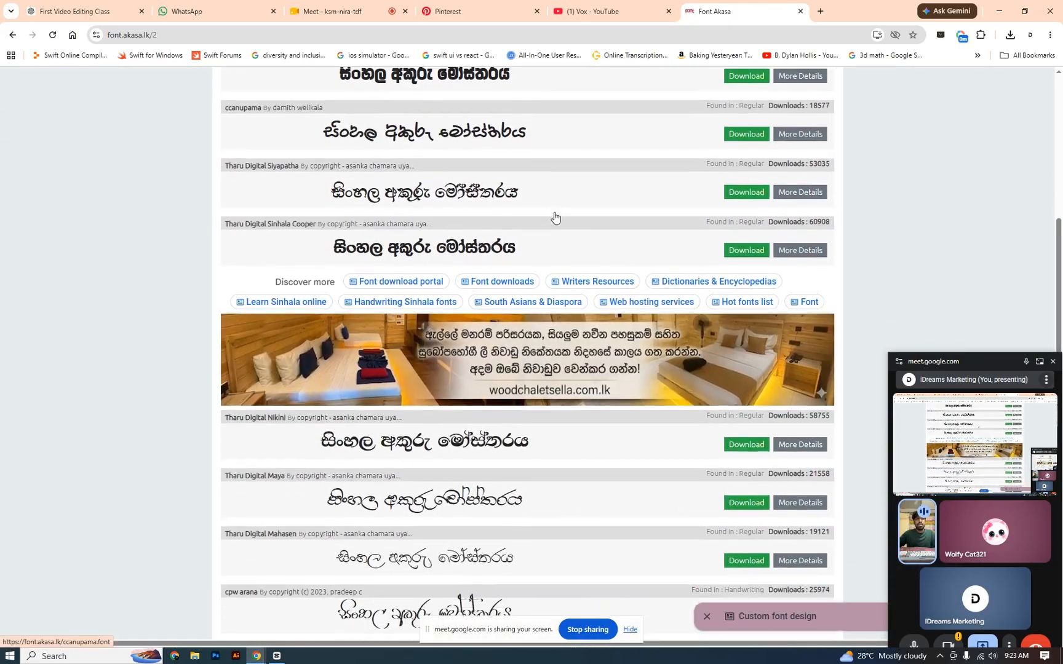
{"action": "scroll", "coordinate": [554, 216], "scroll_direction": "down", "scroll_amount": 1}
{"action": "scroll", "coordinate": [630, 299], "scroll_direction": "up", "scroll_amount": 3}
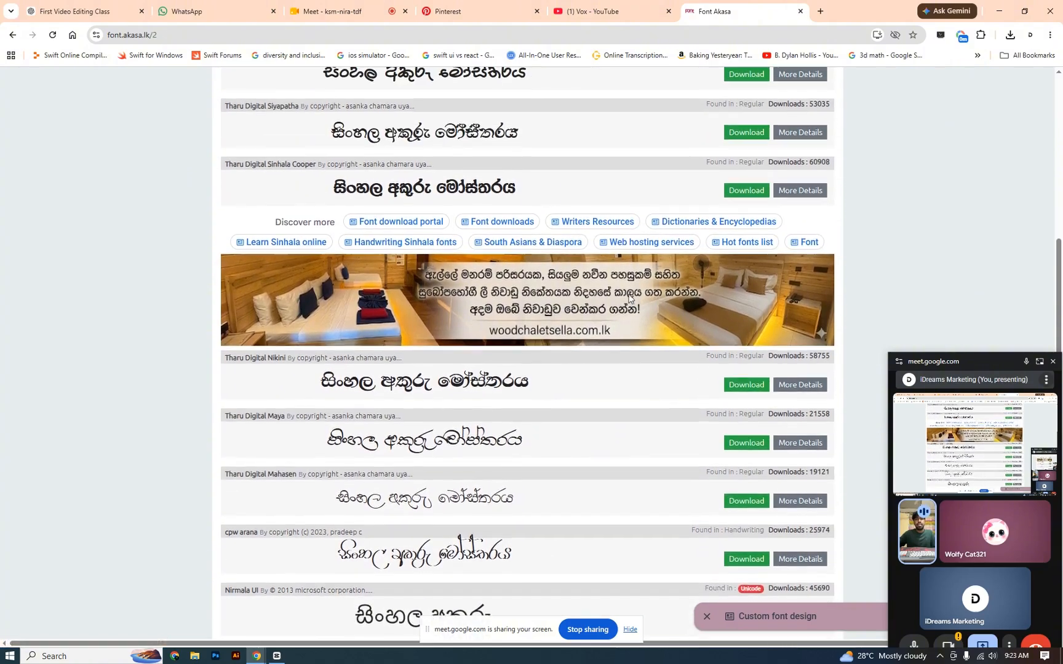
{"action": "scroll", "coordinate": [630, 298], "scroll_direction": "up", "scroll_amount": 2}
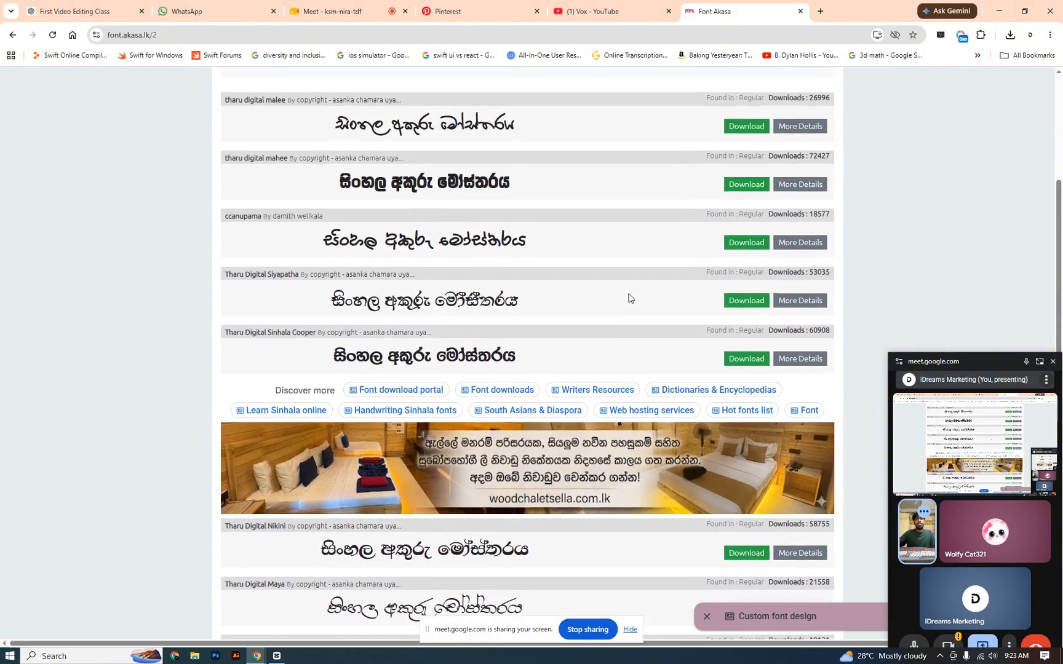
{"action": "scroll", "coordinate": [629, 299], "scroll_direction": "down", "scroll_amount": 4}
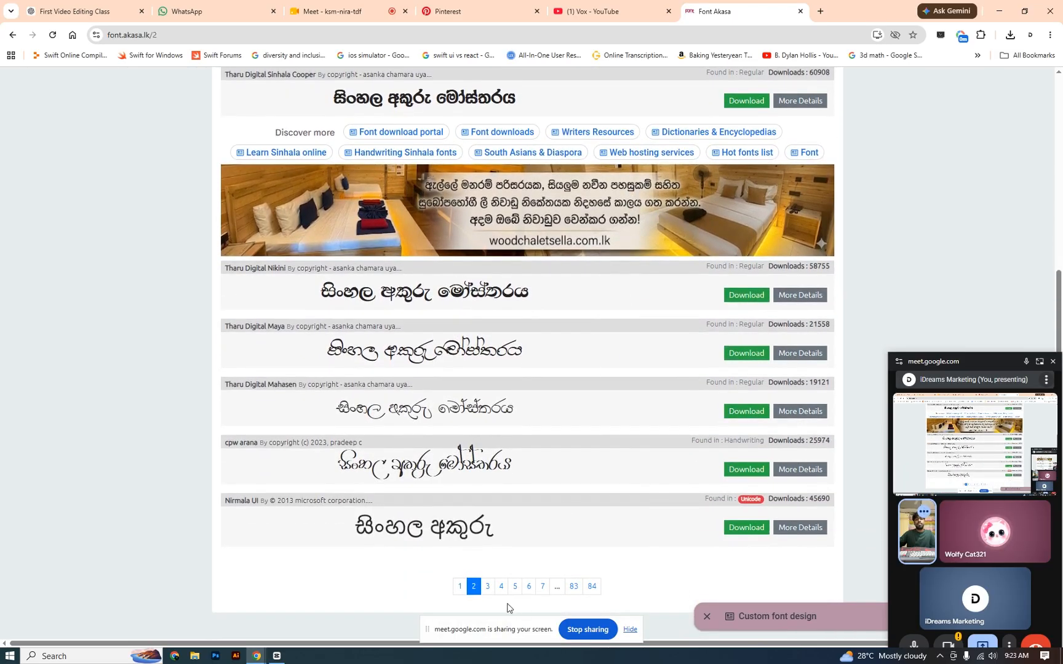
{"action": "left_click", "coordinate": [487, 587]}
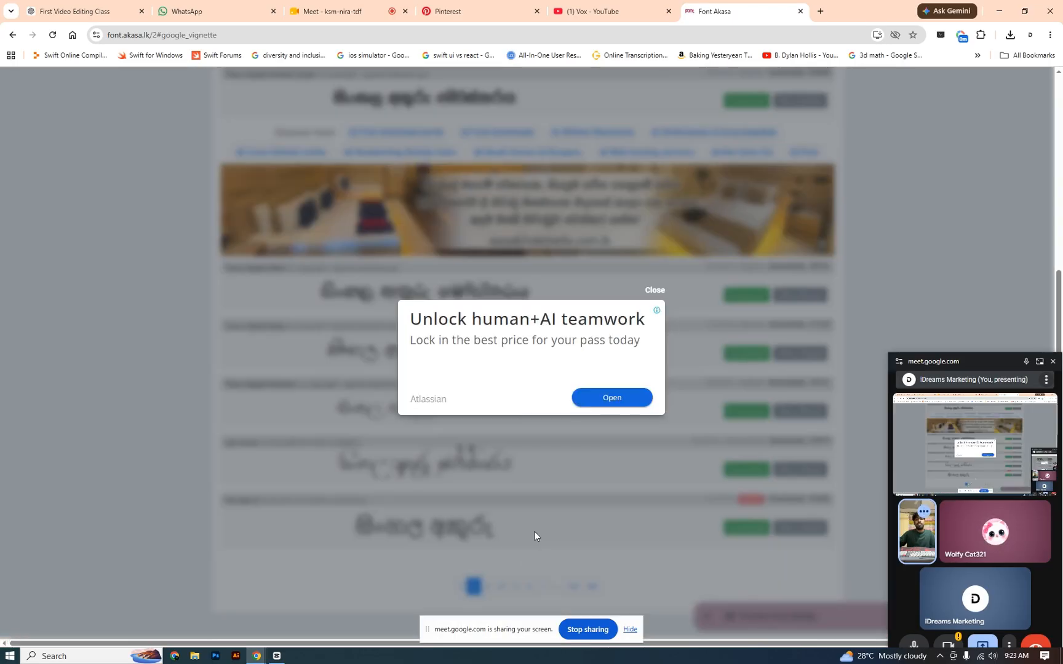
{"action": "left_click", "coordinate": [657, 291]}
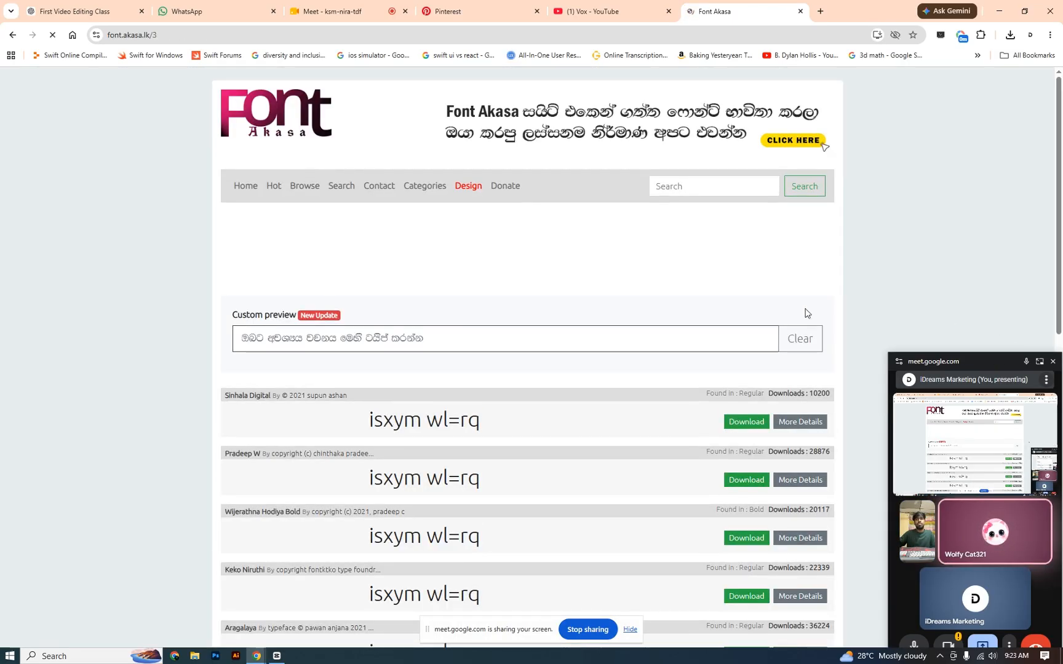
{"action": "scroll", "coordinate": [621, 315], "scroll_direction": "down", "scroll_amount": 1}
{"action": "scroll", "coordinate": [621, 311], "scroll_direction": "down", "scroll_amount": 7}
Step: Open page 4 of the font list, download the AF Sigiri font and look through the other fonts there
{"action": "left_click", "coordinate": [510, 612]}
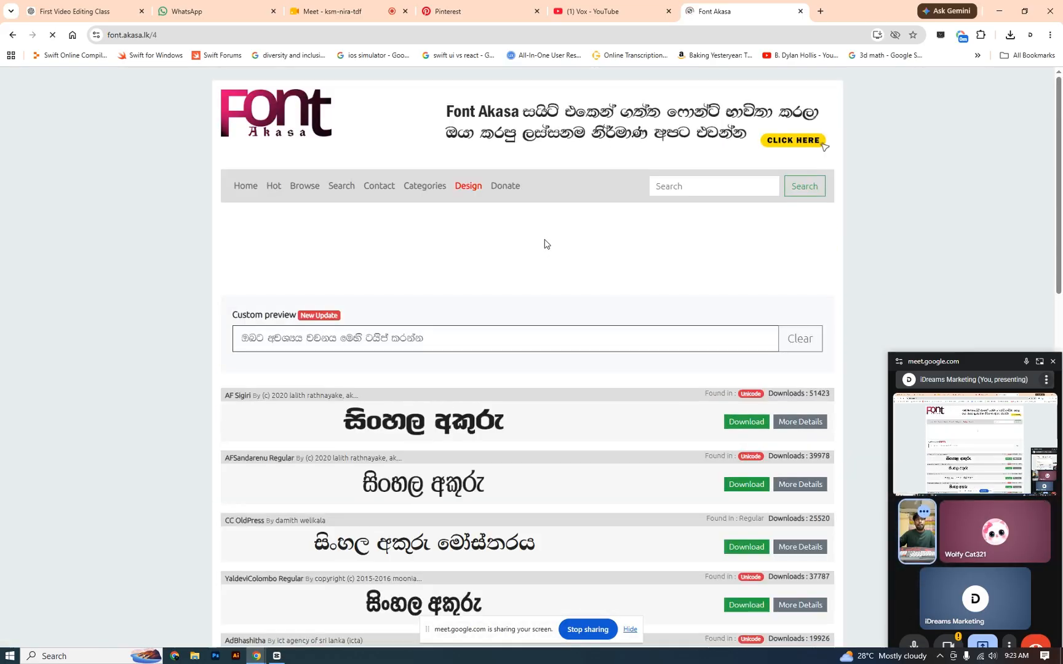
{"action": "scroll", "coordinate": [546, 244], "scroll_direction": "down", "scroll_amount": 3}
{"action": "left_click", "coordinate": [748, 255]}
{"action": "scroll", "coordinate": [511, 301], "scroll_direction": "down", "scroll_amount": 1}
{"action": "scroll", "coordinate": [512, 303], "scroll_direction": "down", "scroll_amount": 4}
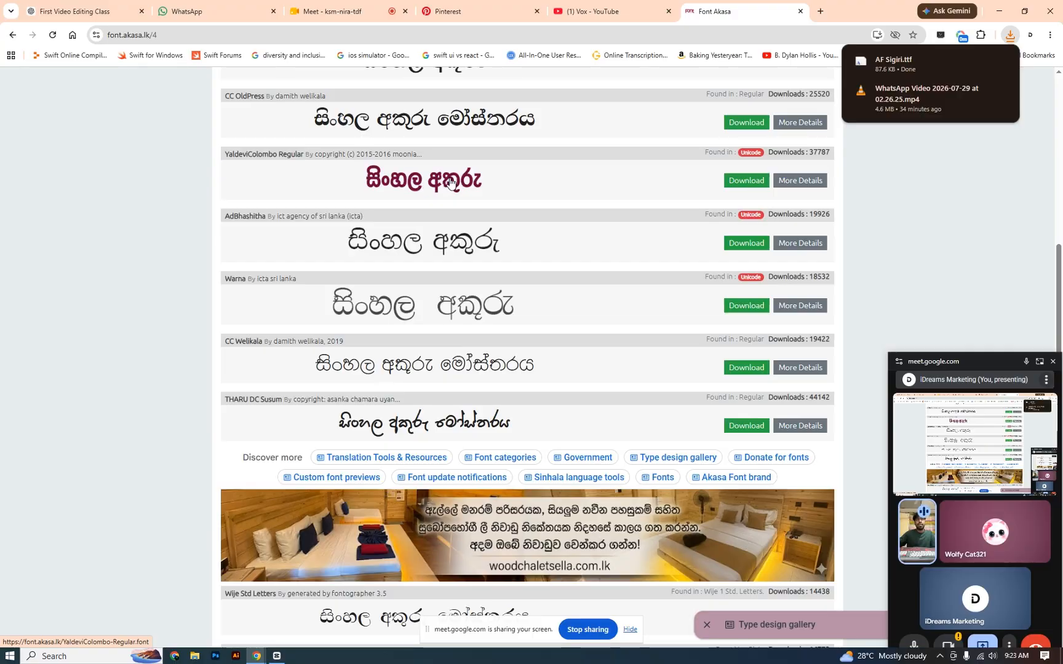
{"action": "scroll", "coordinate": [583, 252], "scroll_direction": "down", "scroll_amount": 2}
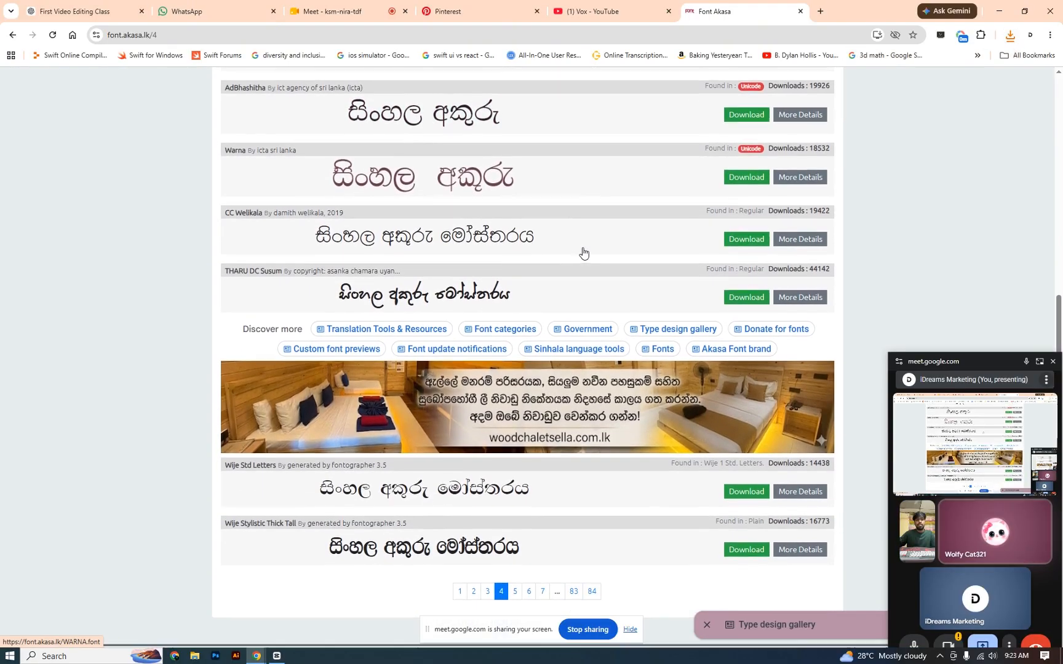
{"action": "scroll", "coordinate": [584, 253], "scroll_direction": "up", "scroll_amount": 3}
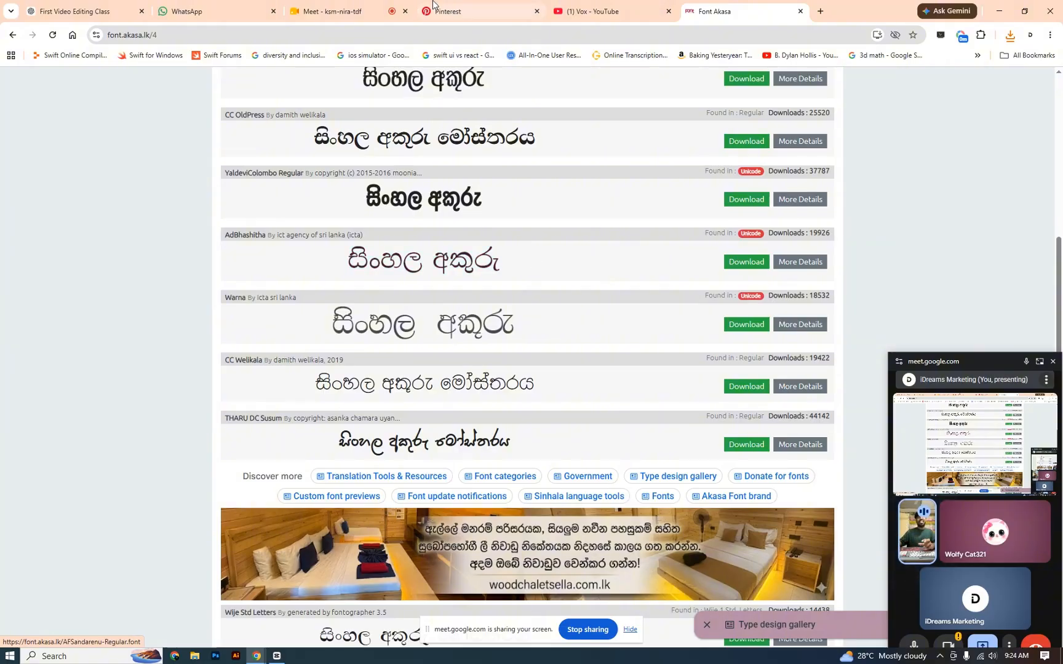
Step: Return from CapCut to the Font Akasa page, open the downloaded AF Sigiri font file and install the font
{"action": "left_click", "coordinate": [286, 659]}
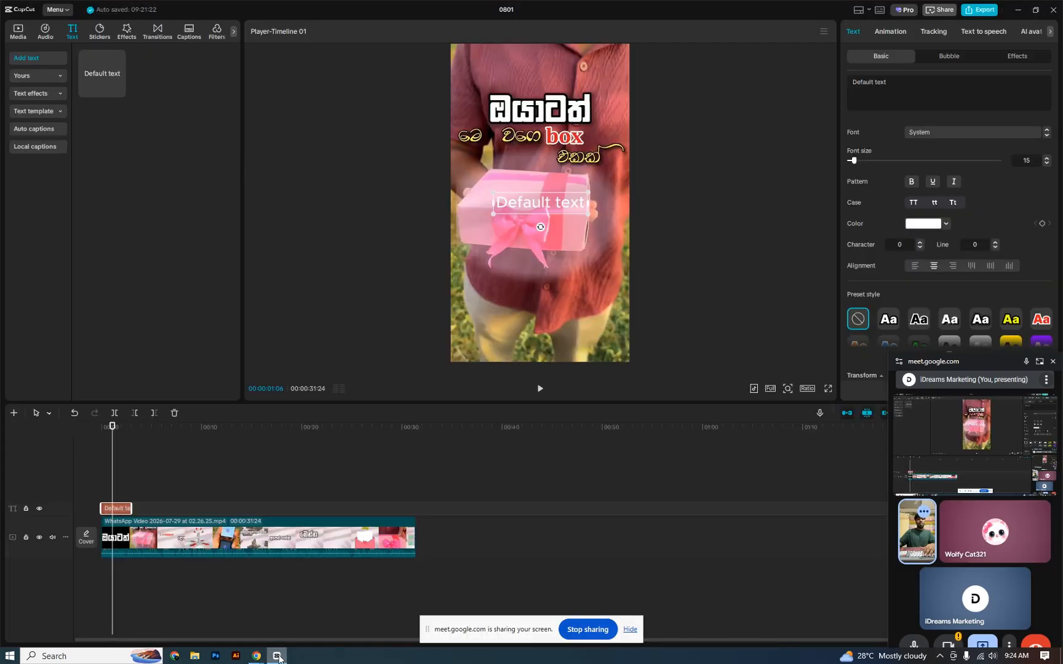
{"action": "mouse_move", "coordinate": [263, 660]}
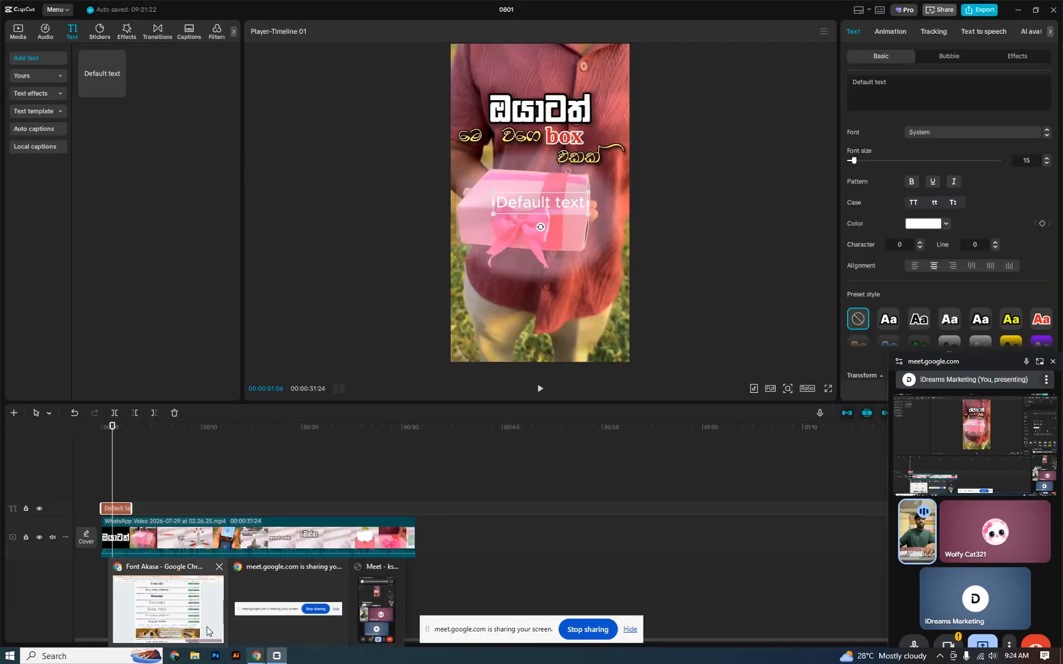
{"action": "left_click", "coordinate": [167, 606]}
{"action": "left_click", "coordinate": [744, 263]}
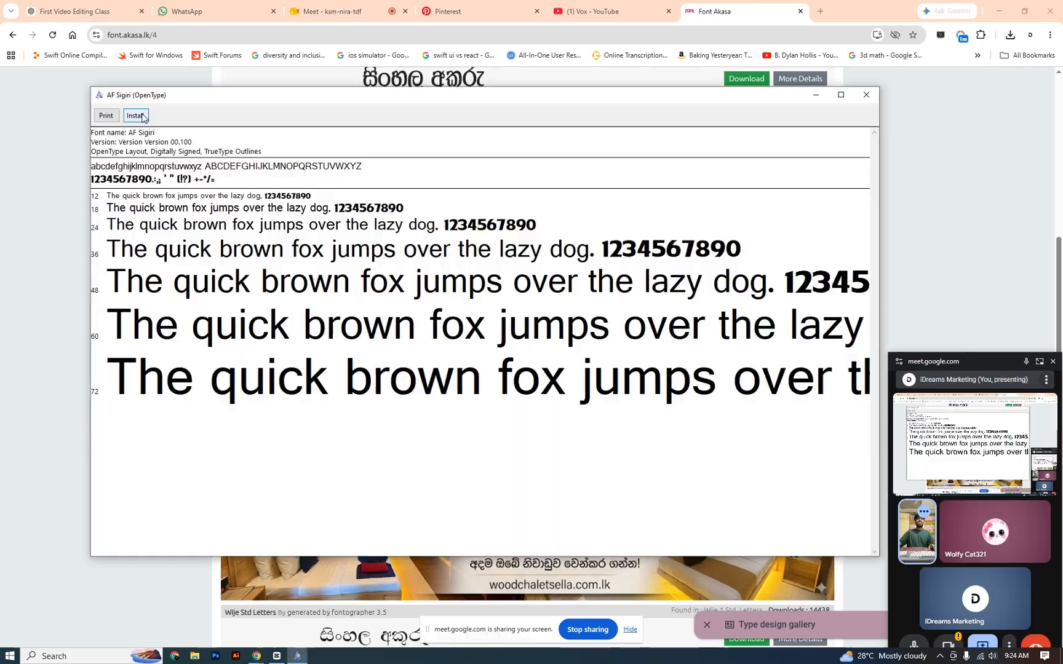
{"action": "left_click", "coordinate": [136, 116]}
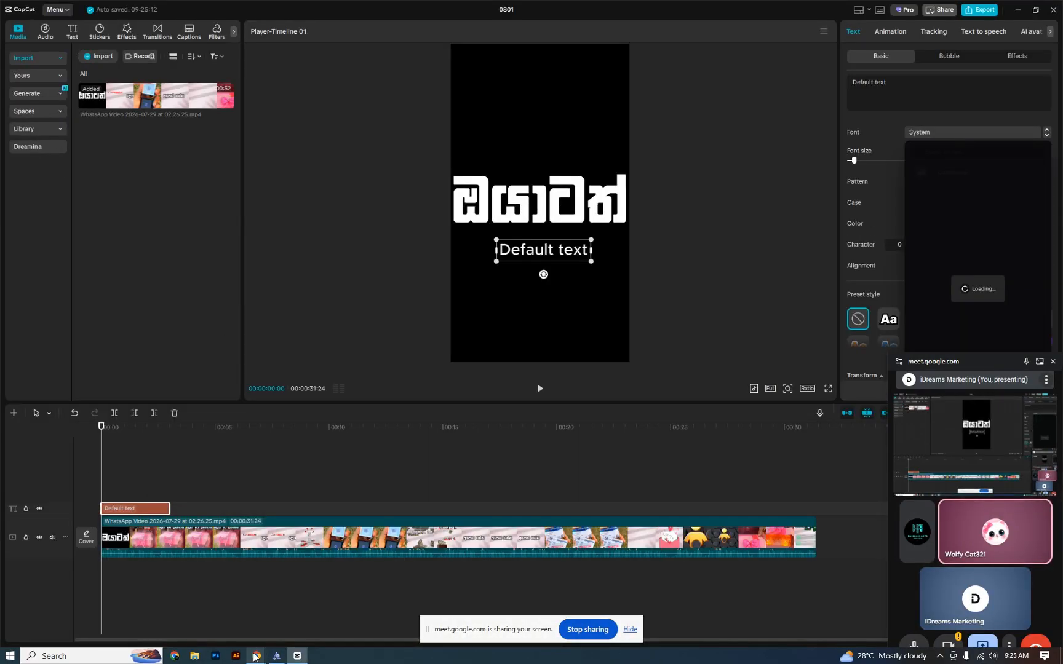
Step: In CapCut, select the "Default text" clip, place the playhead at about 00:00:01:13 and open the clip's font list
{"action": "left_click", "coordinate": [254, 657]}
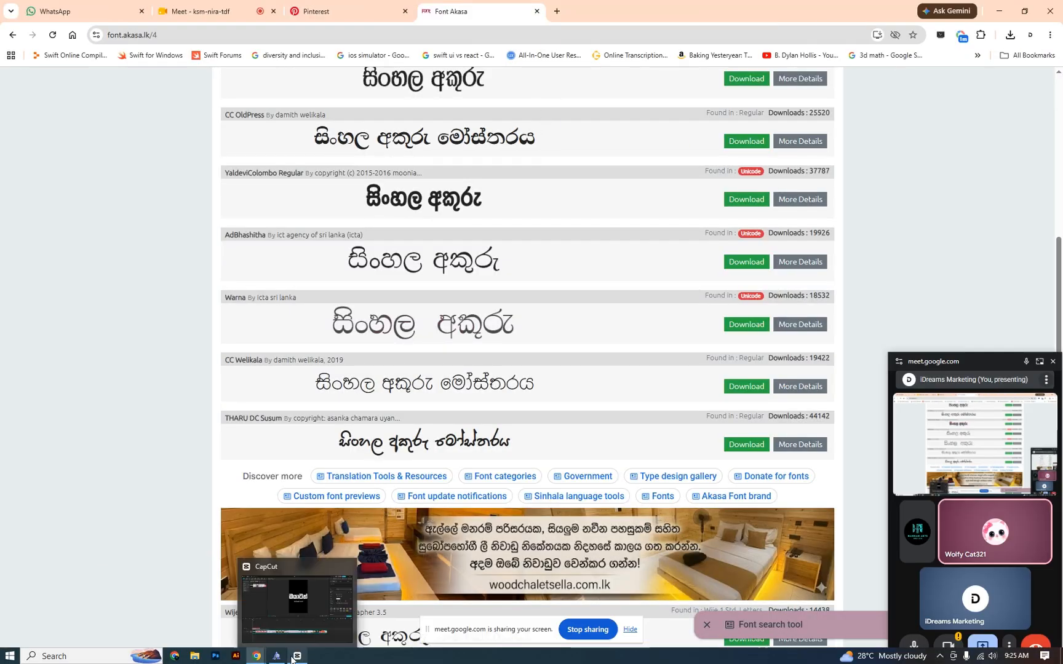
{"action": "left_click", "coordinate": [940, 133]}
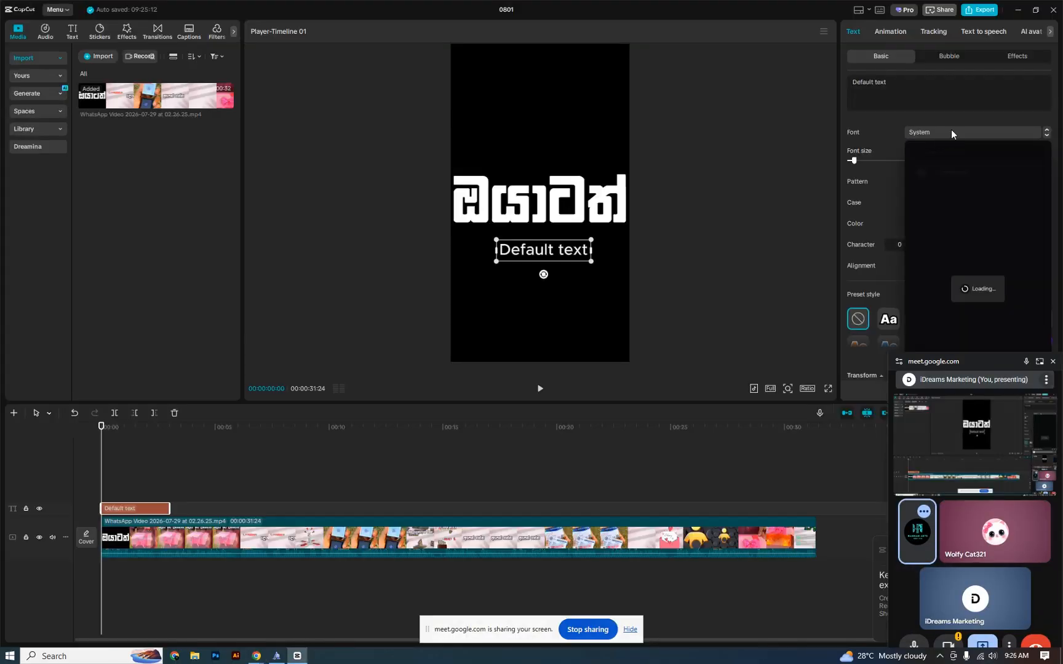
{"action": "mouse_move", "coordinate": [263, 660]}
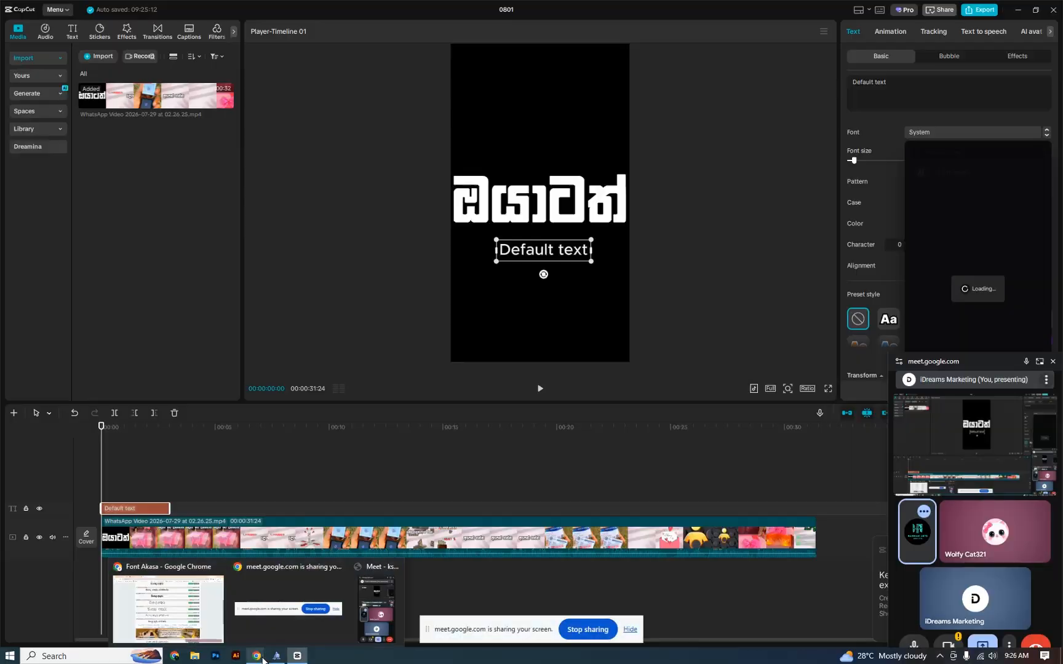
{"action": "left_click", "coordinate": [130, 509]}
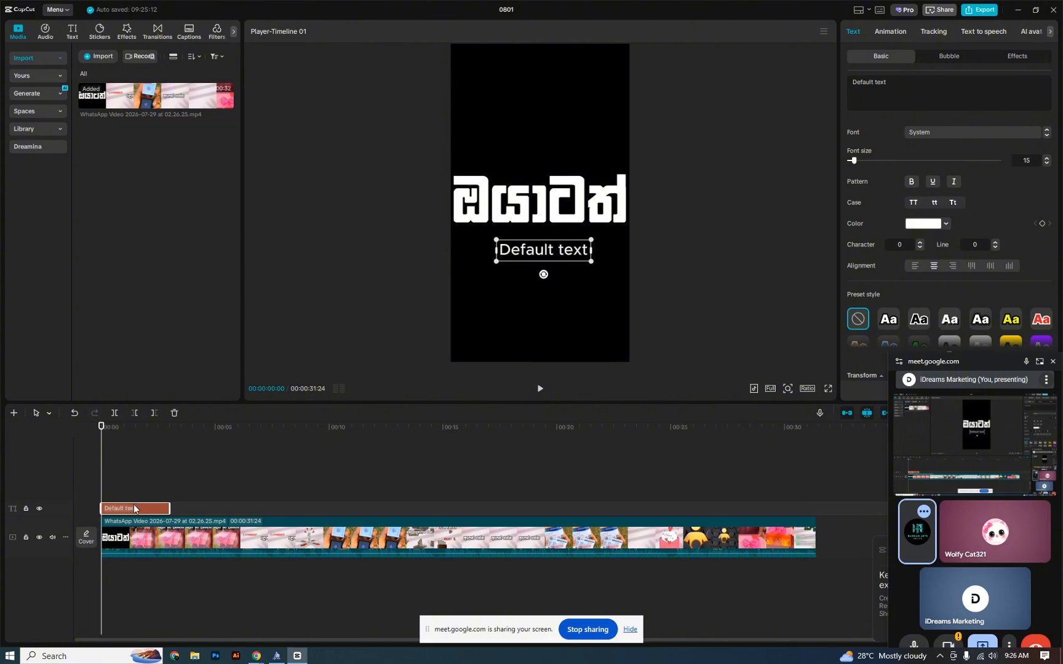
{"action": "left_click", "coordinate": [129, 429]}
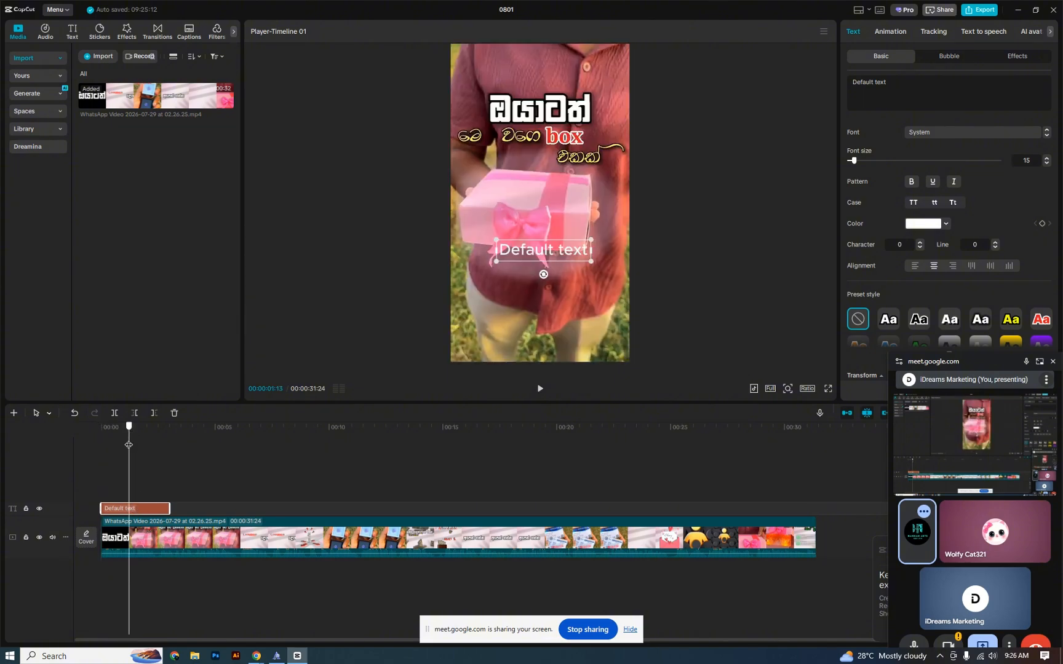
{"action": "left_click", "coordinate": [919, 136]}
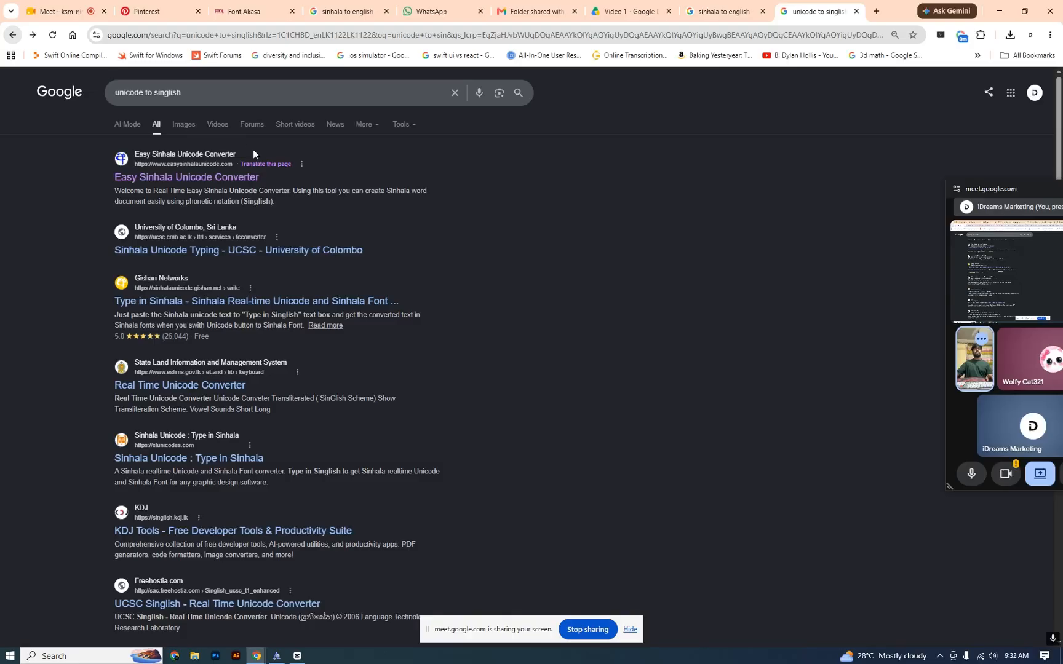
Step: Open the University of Colombo Sinhala Unicode typing page from the search results and undo the mistaken paste of the Vox channel link
{"action": "left_click", "coordinate": [322, 250]}
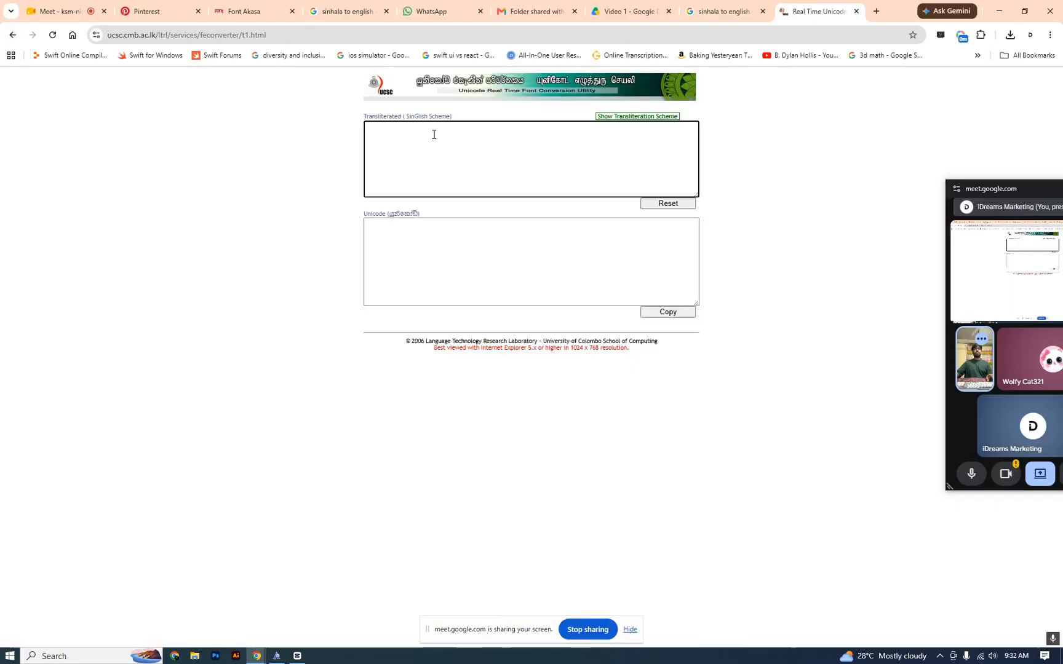
{"action": "type", "text": "https://www.youtube.com/@Vox"}
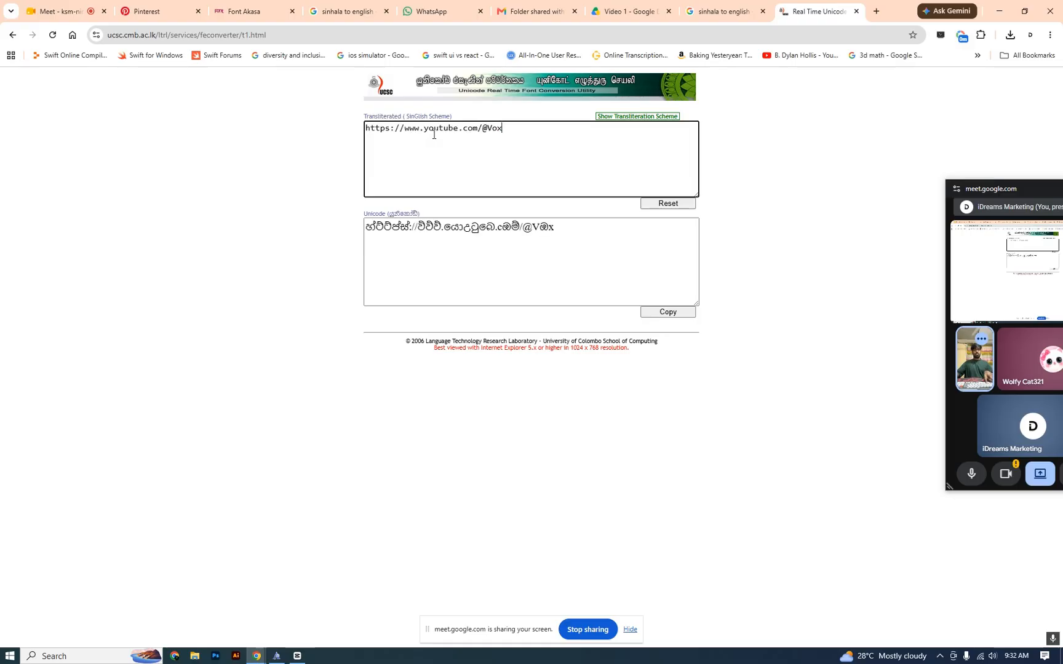
{"action": "key", "text": "ctrl+z"}
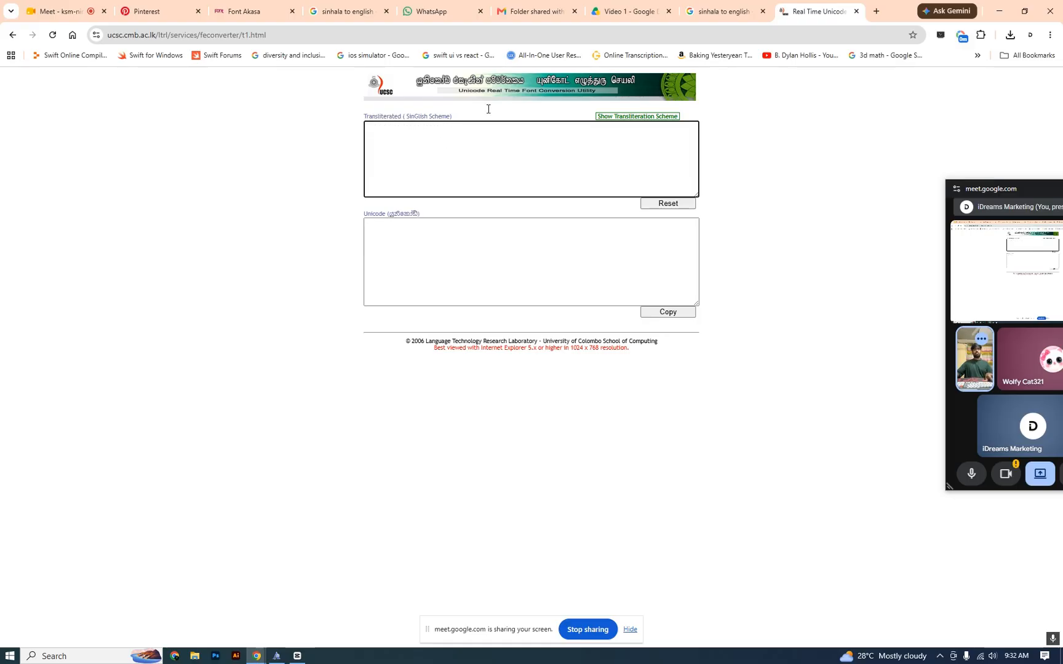
Step: Copy the word "සිංහල" from the Google translation result and paste it into the converter's Singlish input box
{"action": "left_click", "coordinate": [691, 6]}
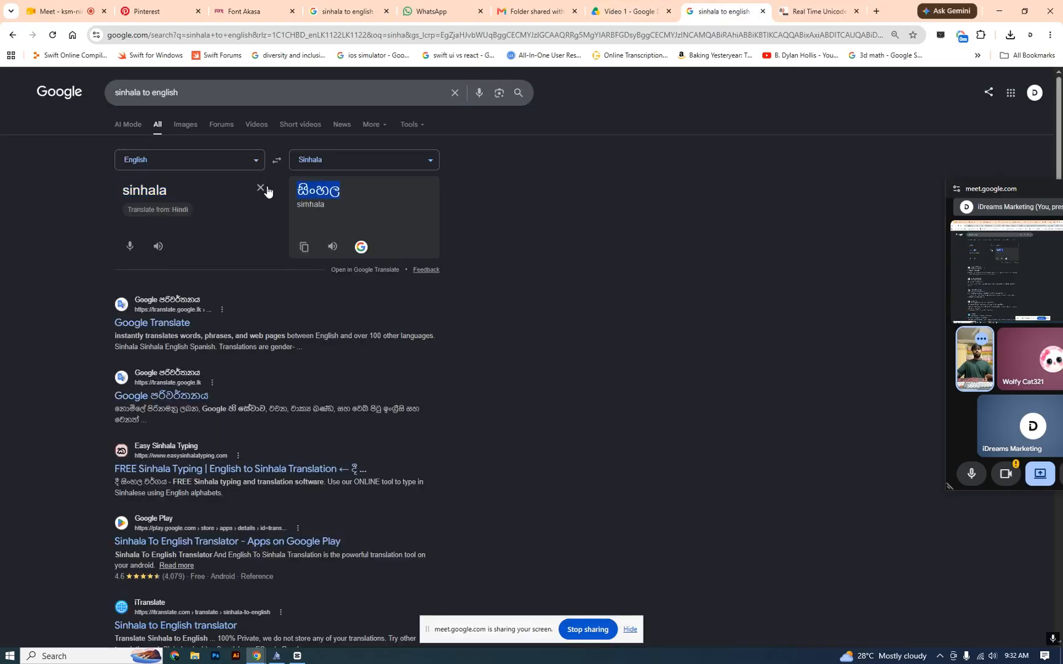
{"action": "left_click", "coordinate": [822, 7]}
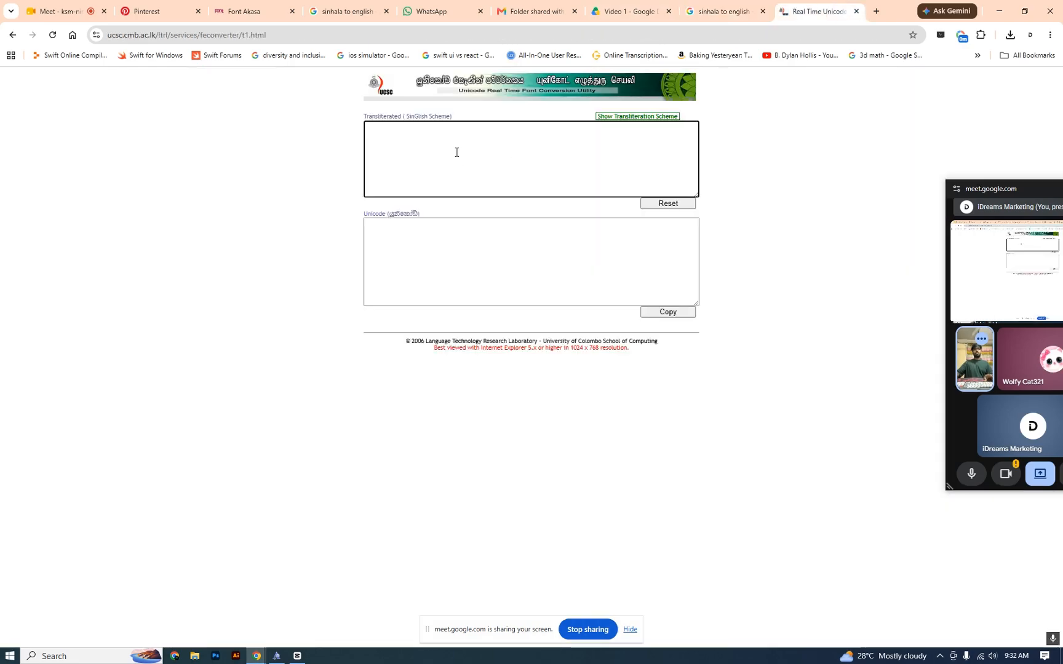
{"action": "type", "text": "සිංහල"}
Step: Remove the blank line above "සිංහල" in the converter's Unicode output and copy the word
{"action": "left_click", "coordinate": [420, 240]}
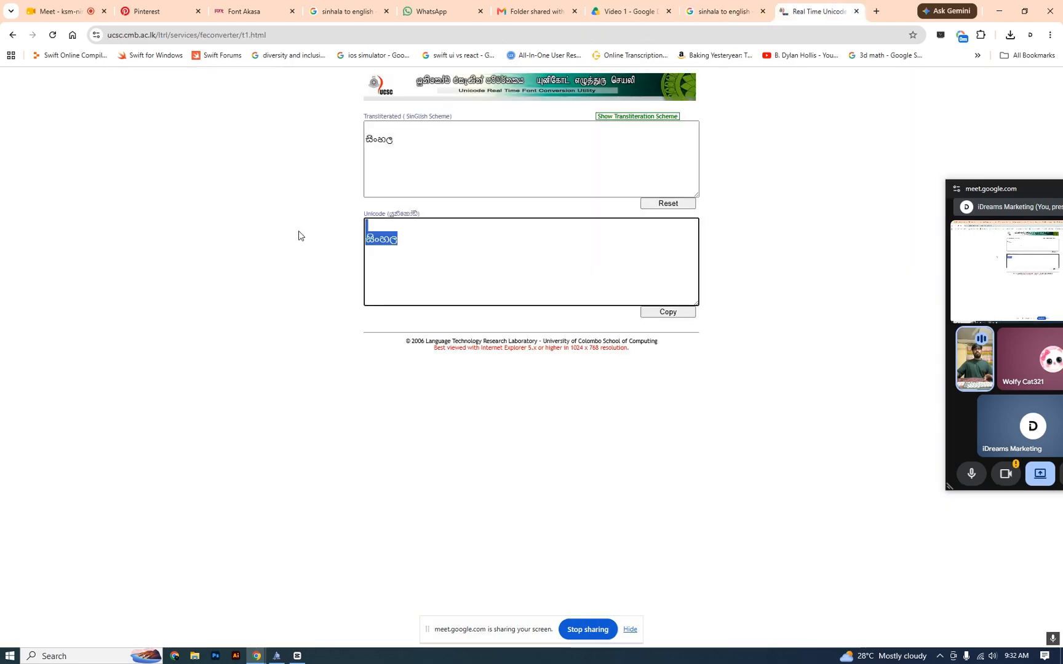
{"action": "left_click", "coordinate": [389, 239]}
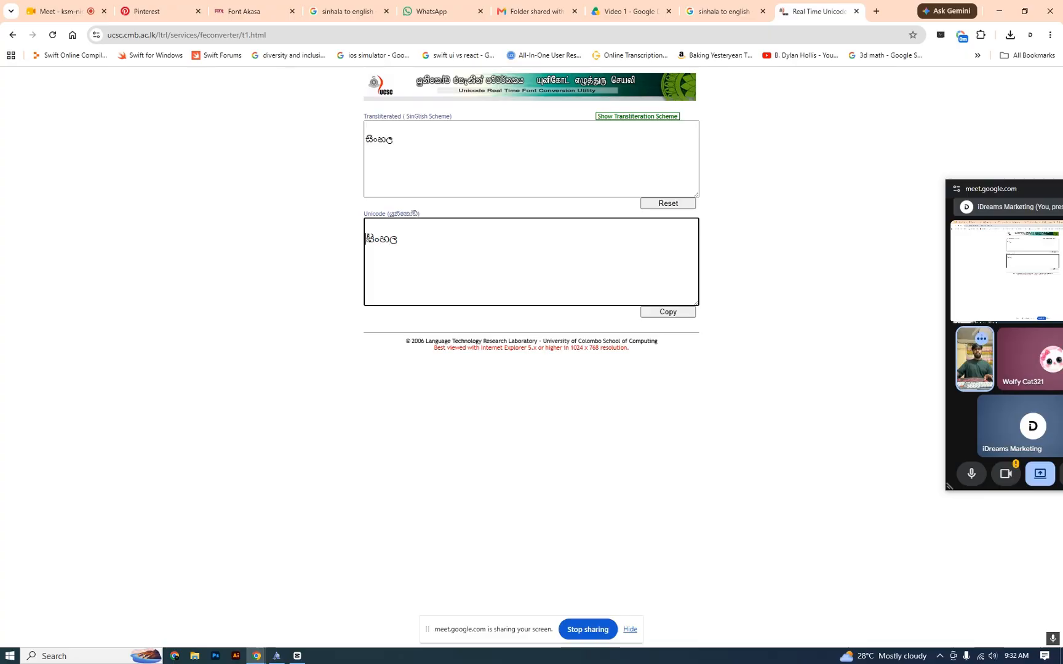
{"action": "key", "text": "Delete"}
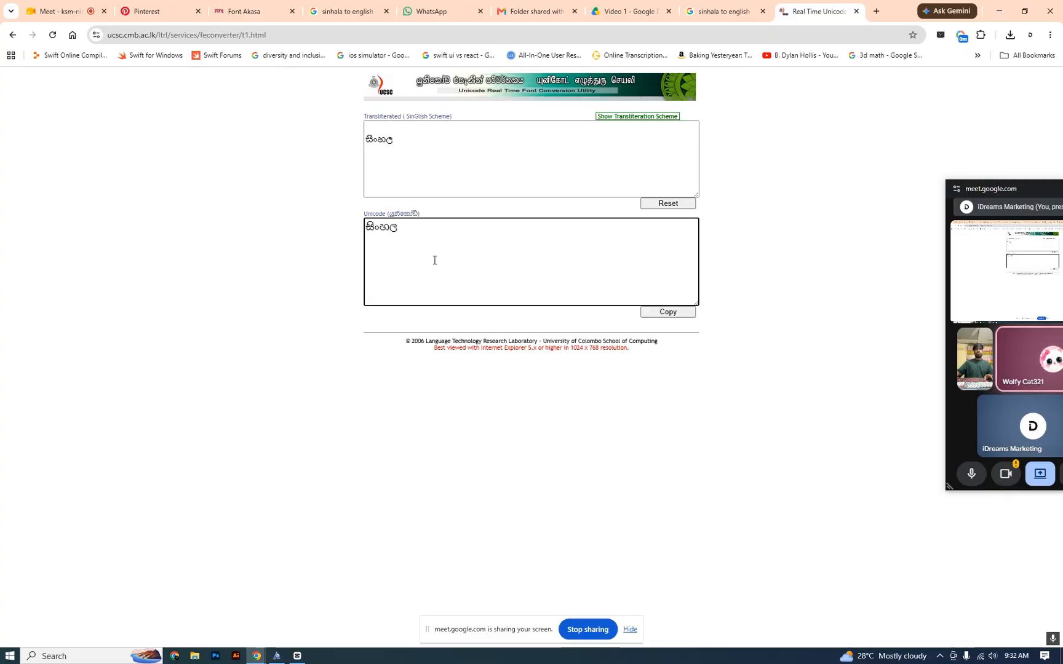
{"action": "left_click_drag", "start_coordinate": [423, 228], "coordinate": [347, 224]}
{"action": "key", "text": "ctrl+c"}
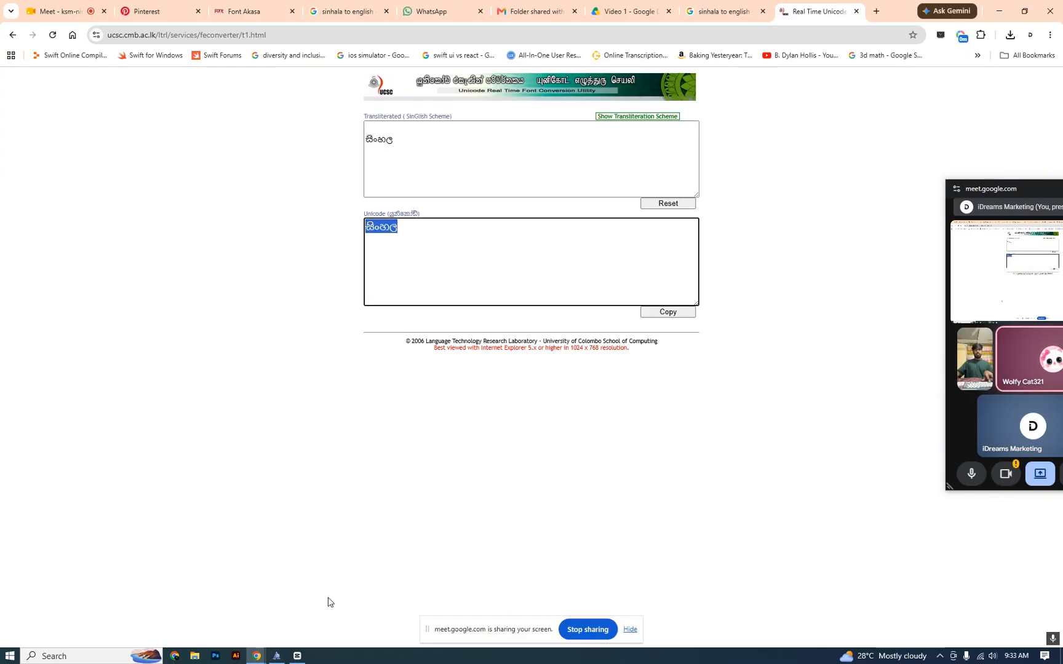
Step: Switch to CapCut, replace the "Default text" caption with "සිංහල" and move the floating Meet window off the text settings
{"action": "left_click", "coordinate": [296, 657]}
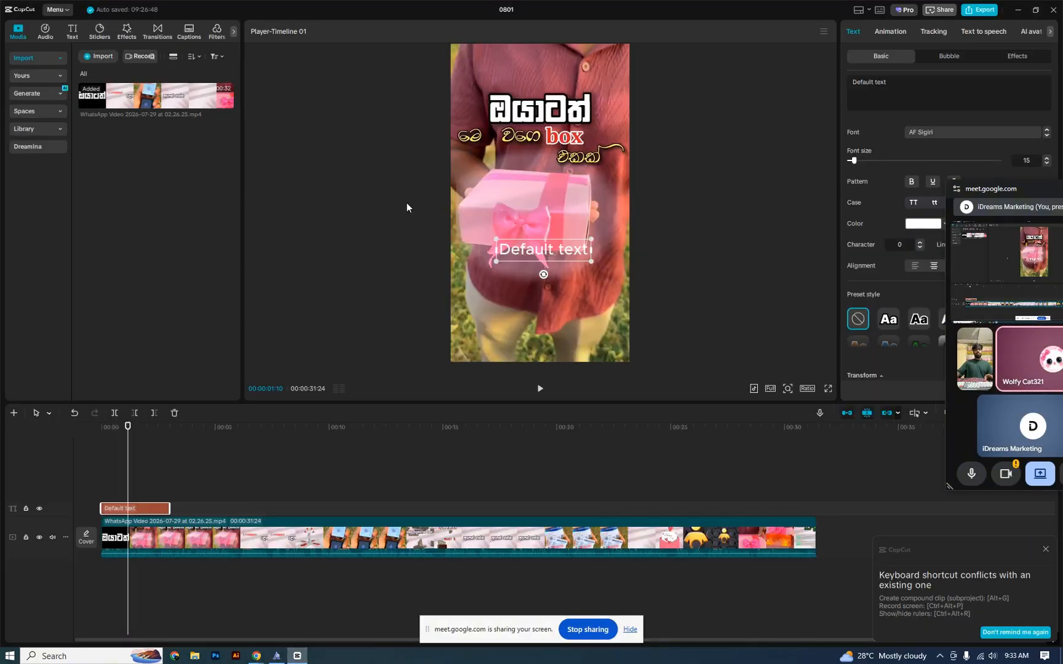
{"action": "double_click", "coordinate": [578, 245]}
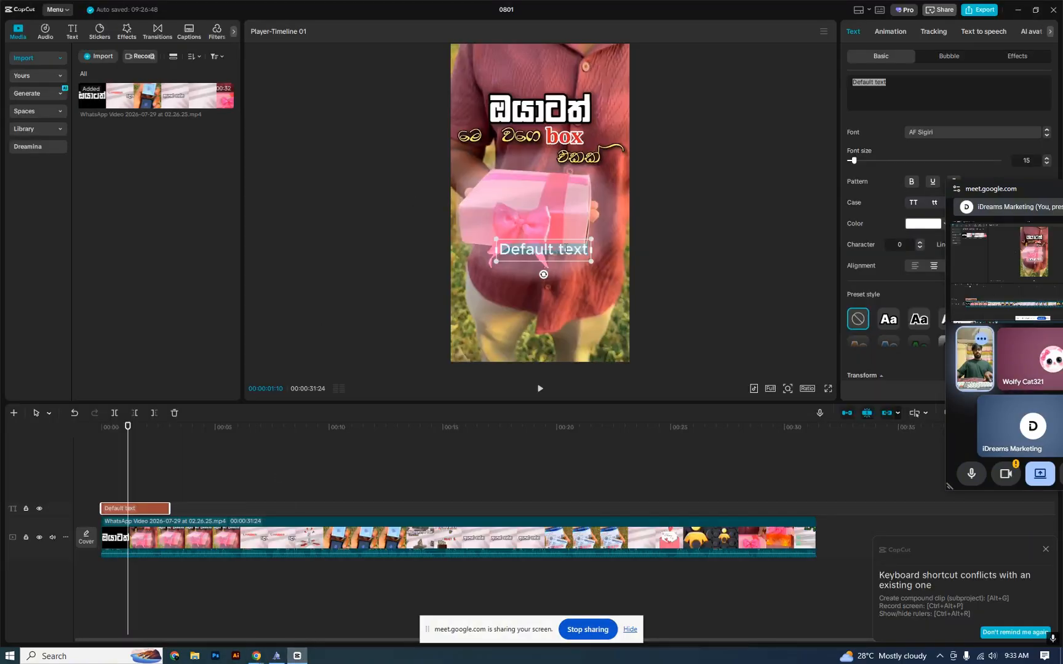
{"action": "key", "text": "ctrl+v"}
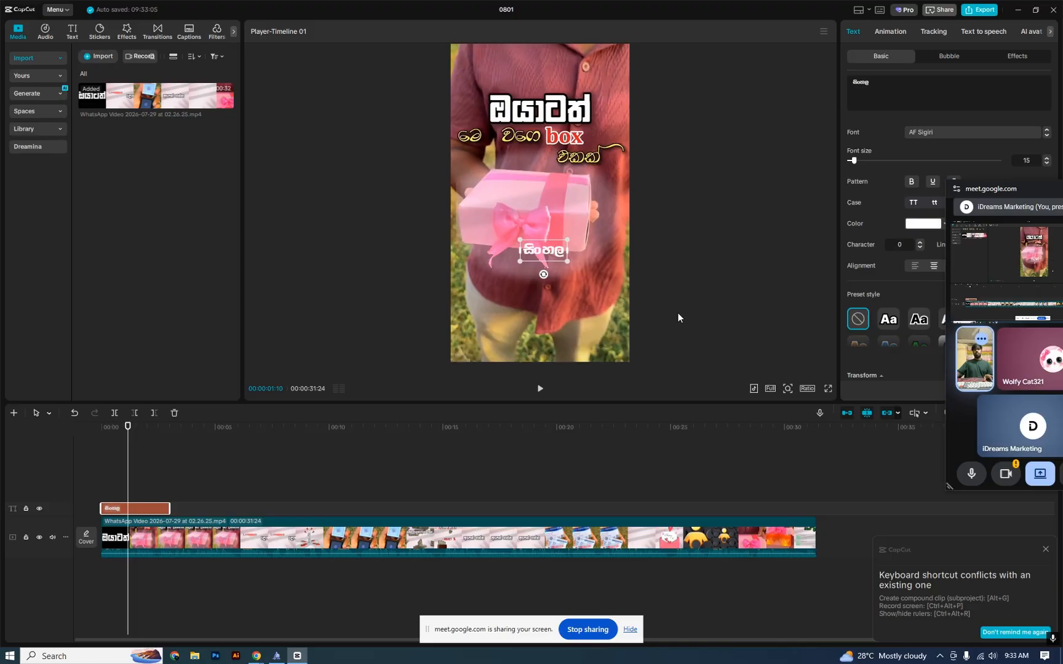
{"action": "left_click", "coordinate": [719, 296]}
{"action": "left_click", "coordinate": [558, 254]}
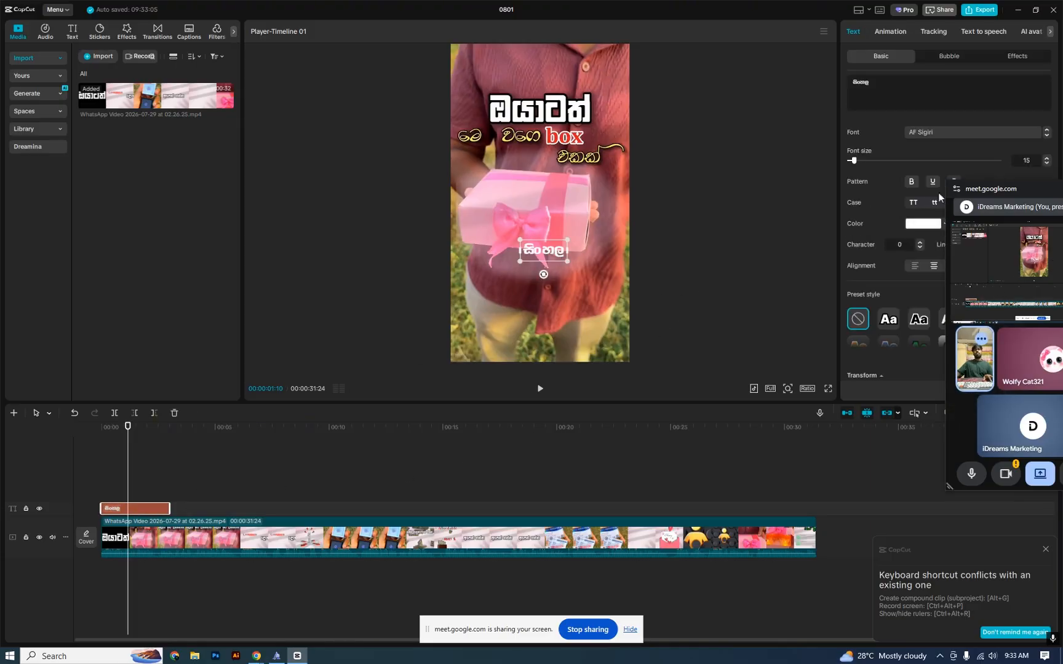
{"action": "left_click_drag", "start_coordinate": [1006, 191], "coordinate": [100, 56]}
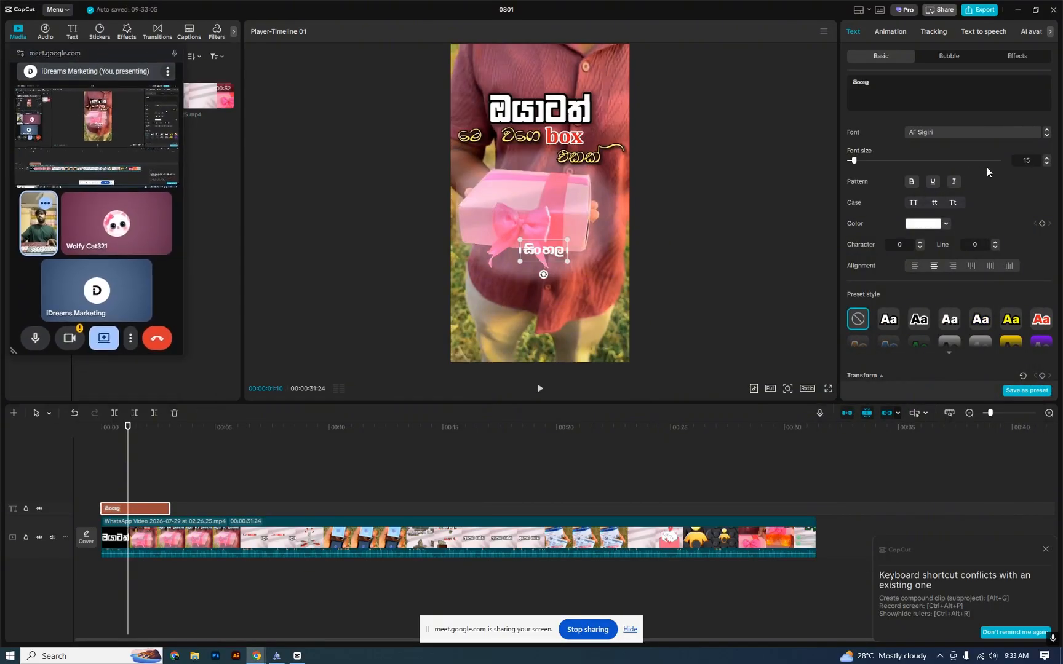
Step: Set the "සිංහල" caption's font size to 25 and reposition it below the gift box
{"action": "left_click_drag", "start_coordinate": [1047, 158], "coordinate": [1048, 159]}
{"action": "left_click", "coordinate": [1048, 159]}
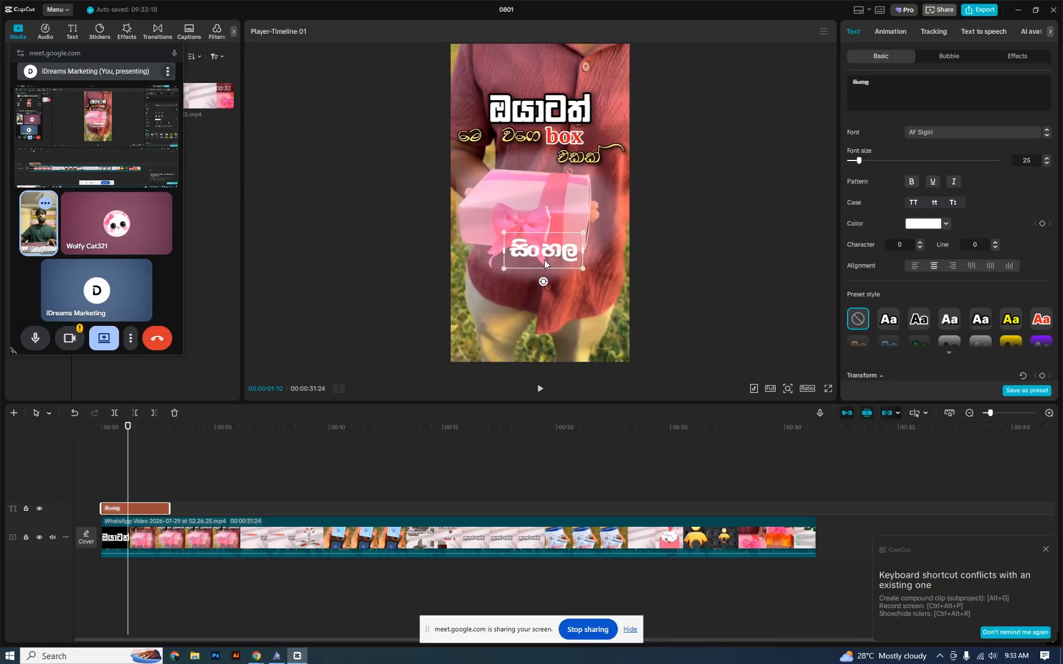
{"action": "left_click_drag", "start_coordinate": [545, 260], "coordinate": [544, 291]}
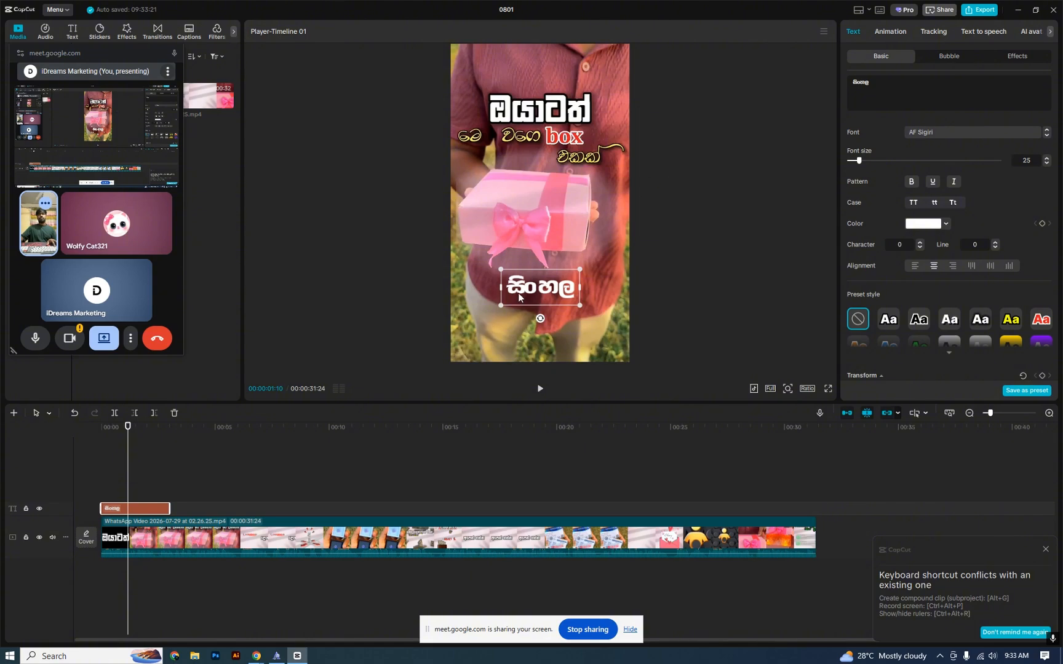
Step: Duplicate the "සිංහල" caption onto a new track above the original and open the copy's font list
{"action": "left_click_drag", "start_coordinate": [116, 507], "coordinate": [117, 490]}
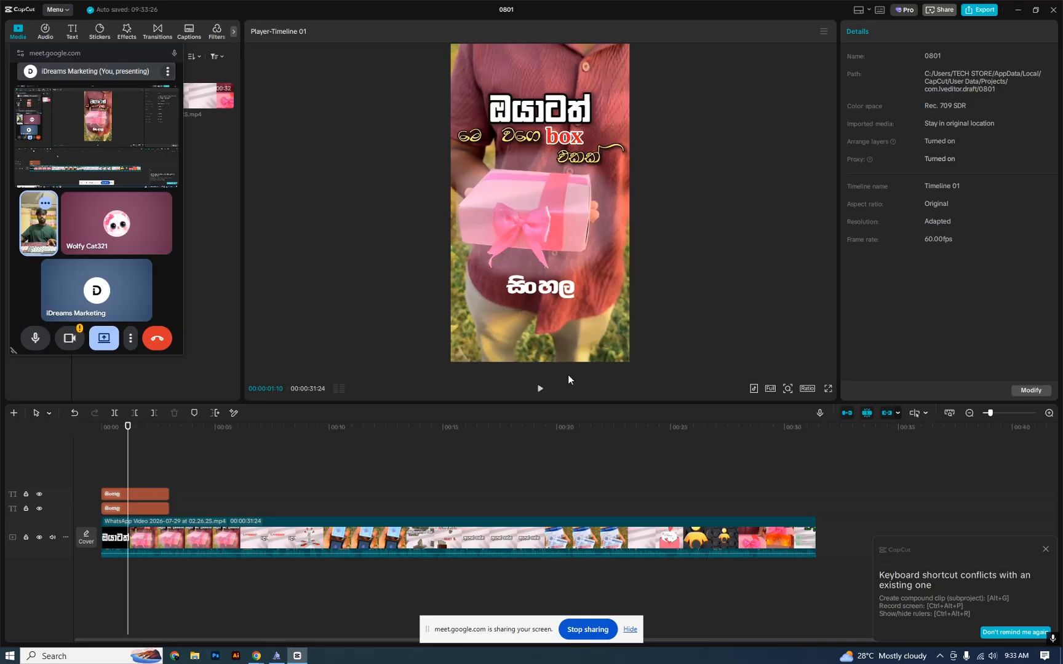
{"action": "left_click", "coordinate": [103, 491]}
{"action": "left_click", "coordinate": [959, 133]}
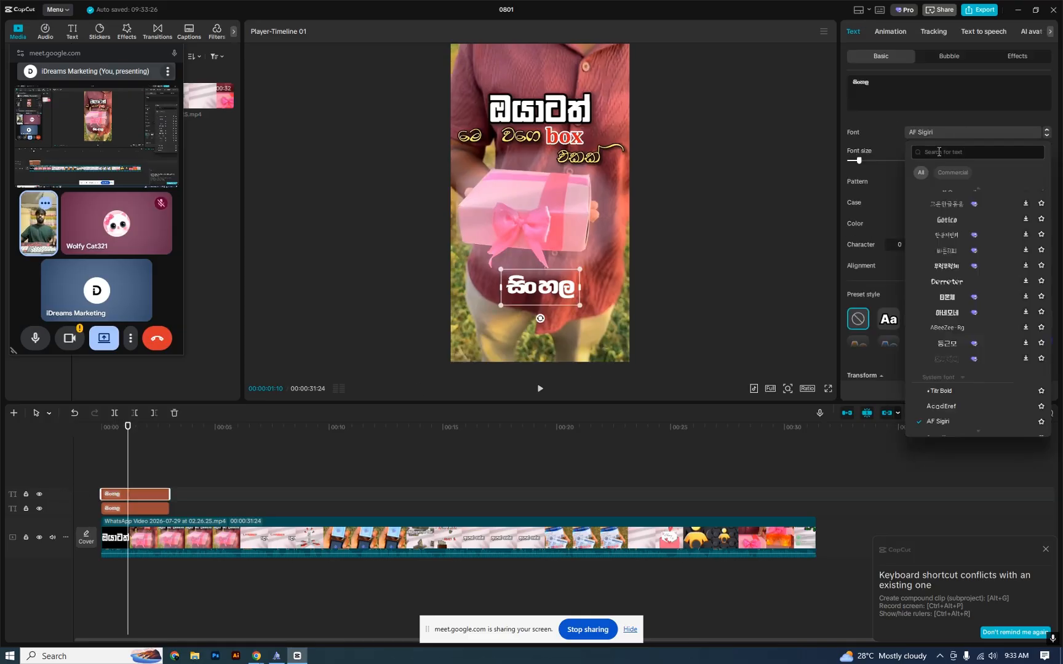
Step: Switch to the Font Akasa site in Chrome and open the font category page listing the Wije fonts
{"action": "left_click", "coordinate": [256, 656]}
{"action": "left_click", "coordinate": [142, 509]}
{"action": "left_click", "coordinate": [256, 656]}
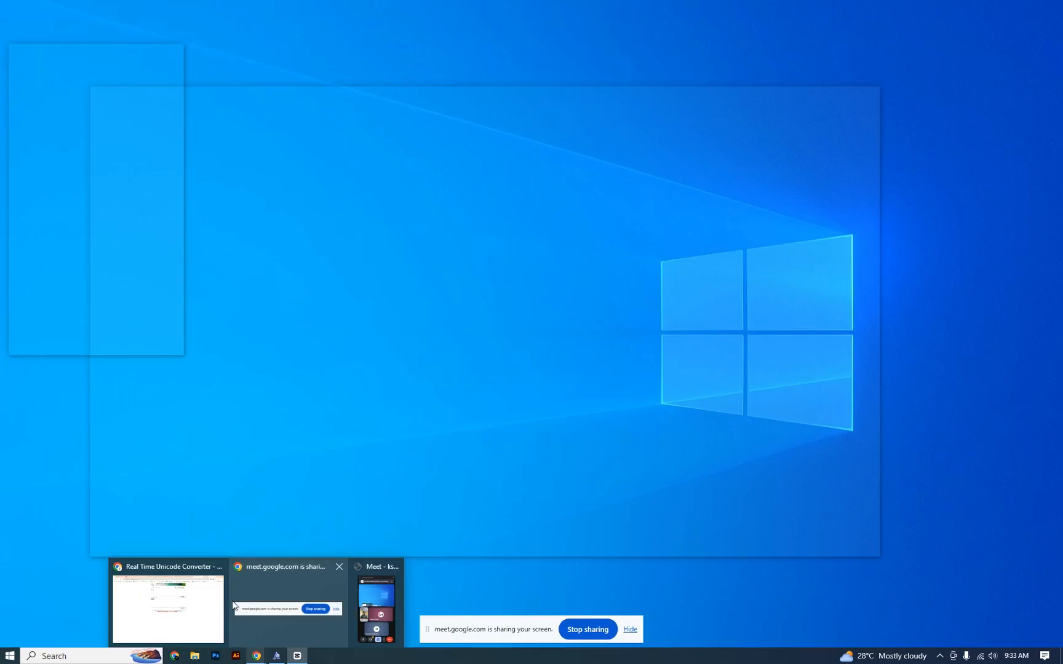
{"action": "left_click", "coordinate": [167, 606]}
{"action": "left_click", "coordinate": [245, 11]}
{"action": "scroll", "coordinate": [589, 368], "scroll_direction": "down", "scroll_amount": 10}
{"action": "left_click", "coordinate": [518, 480]}
{"action": "scroll", "coordinate": [577, 404], "scroll_direction": "down", "scroll_amount": 3}
Step: Download and open the Wije Same Thickness Tall Round font file, and open the caption's font list in CapCut
{"action": "left_click", "coordinate": [738, 314]}
{"action": "left_click", "coordinate": [347, 176]}
{"action": "left_click_drag", "start_coordinate": [650, 155], "coordinate": [415, 115]}
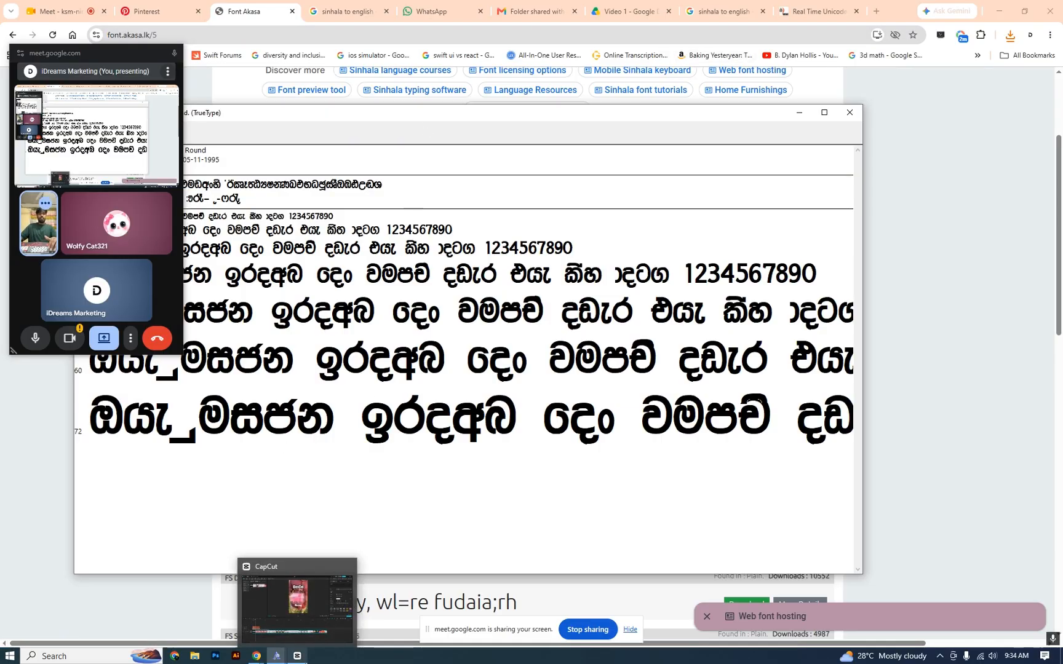
{"action": "left_click", "coordinate": [297, 656]}
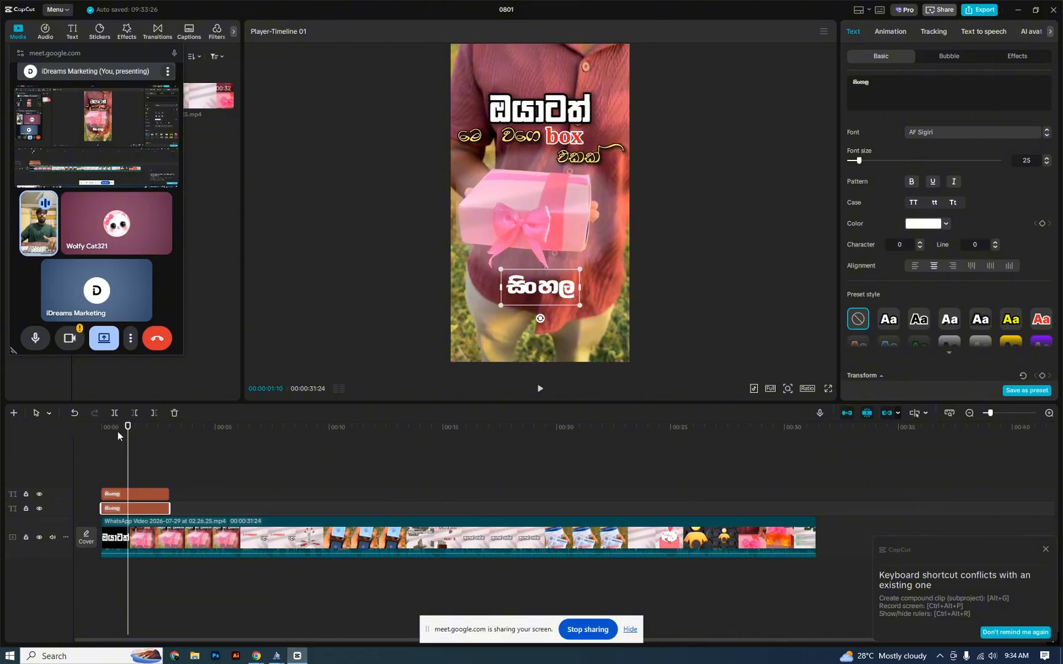
{"action": "left_click", "coordinate": [979, 131]}
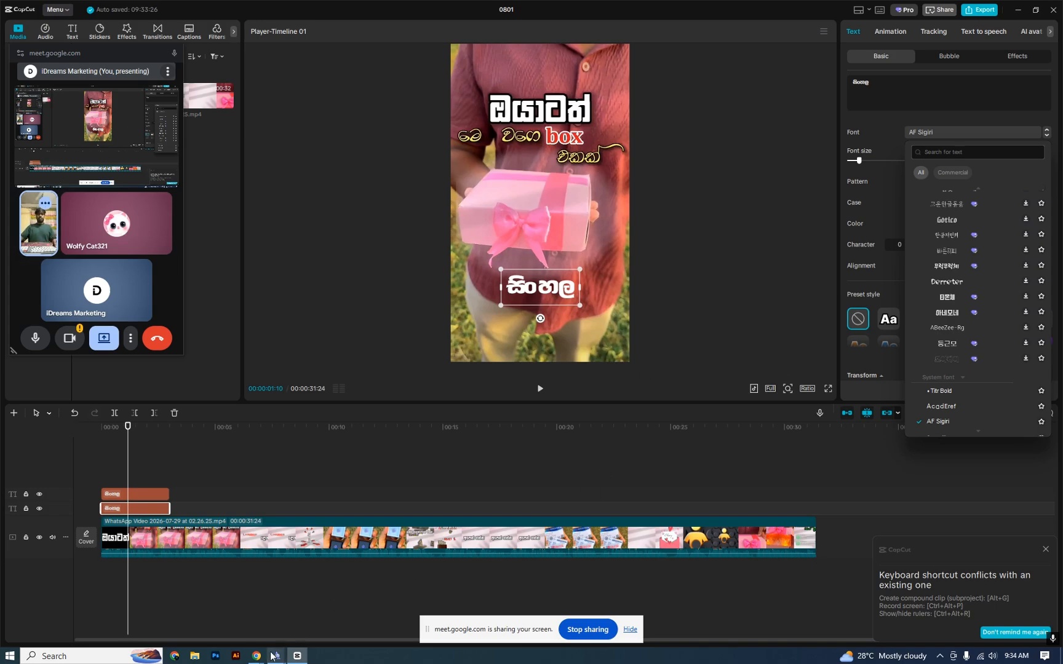
Step: Open wije6samethicknesstallround.ttf from Chrome's recent downloads and try to install the font, dismissing the replacement request
{"action": "mouse_move", "coordinate": [271, 656]}
{"action": "left_click", "coordinate": [166, 621]}
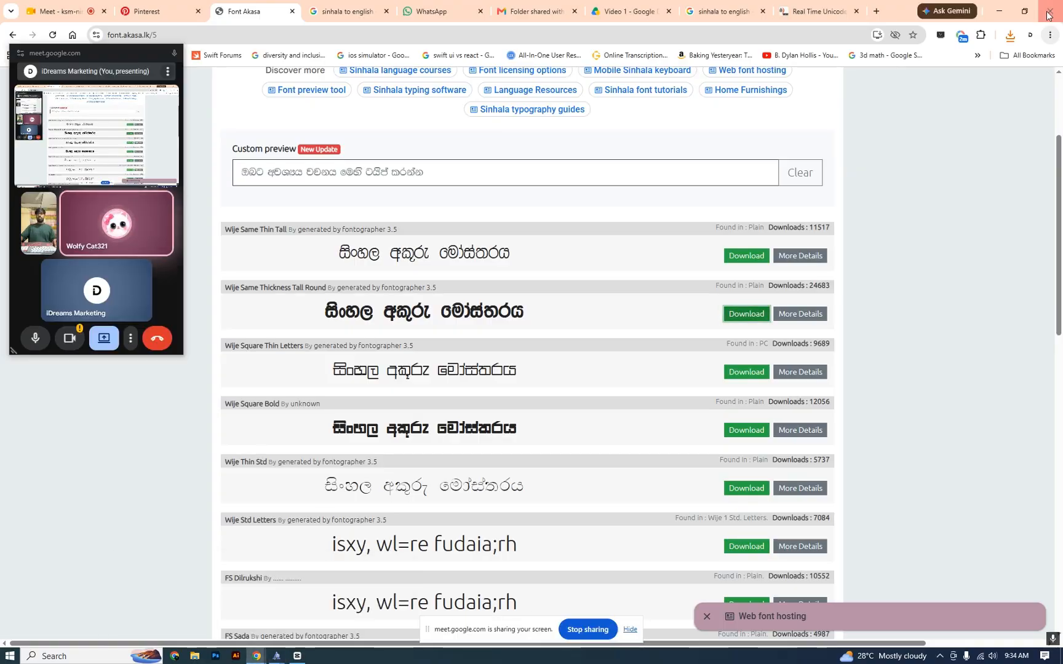
{"action": "left_click", "coordinate": [1010, 35]}
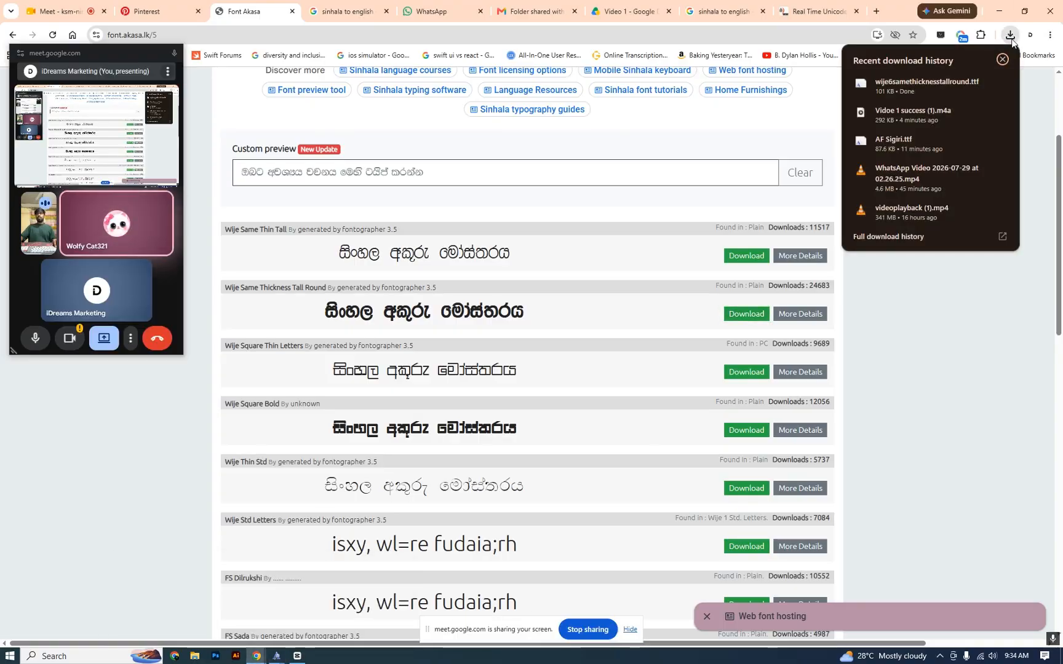
{"action": "left_click", "coordinate": [948, 83]}
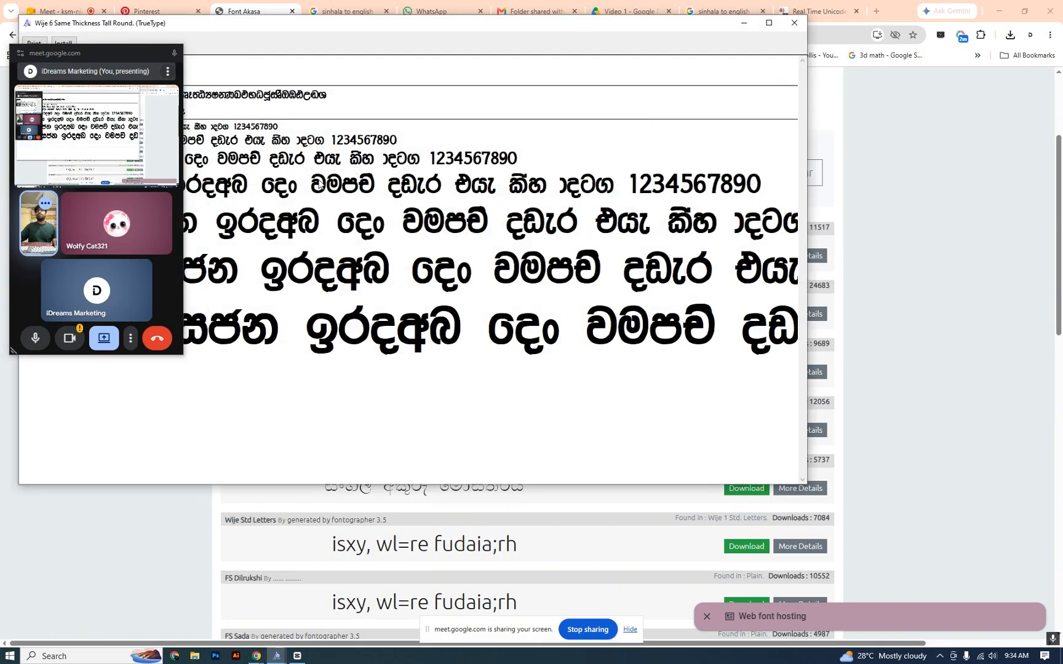
{"action": "left_click_drag", "start_coordinate": [320, 28], "coordinate": [665, 61]}
{"action": "left_click", "coordinate": [414, 78]}
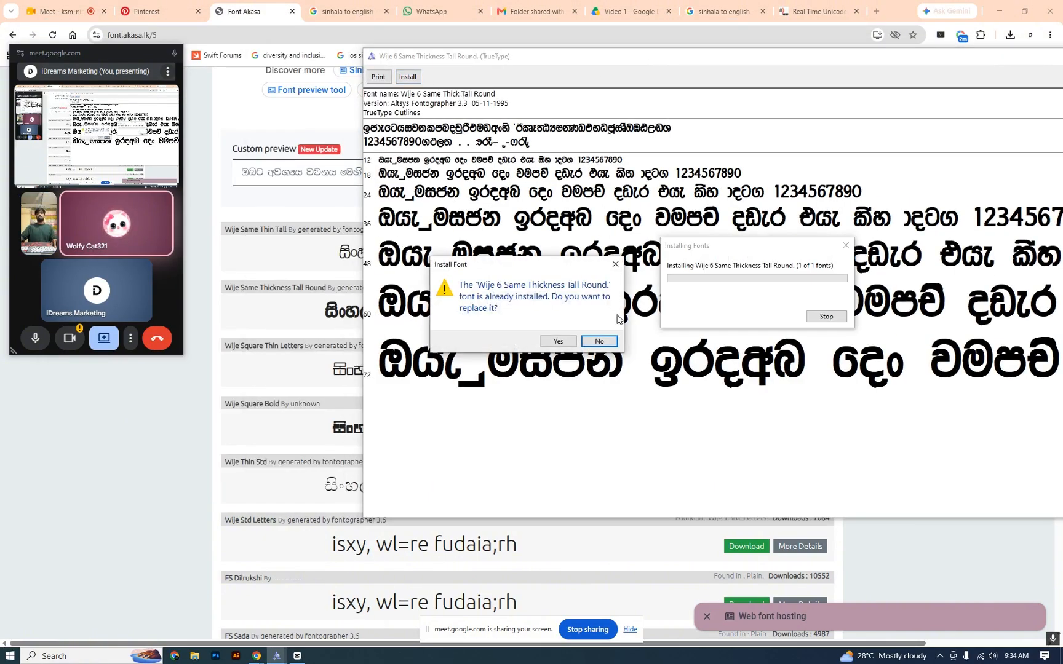
{"action": "left_click", "coordinate": [615, 264]}
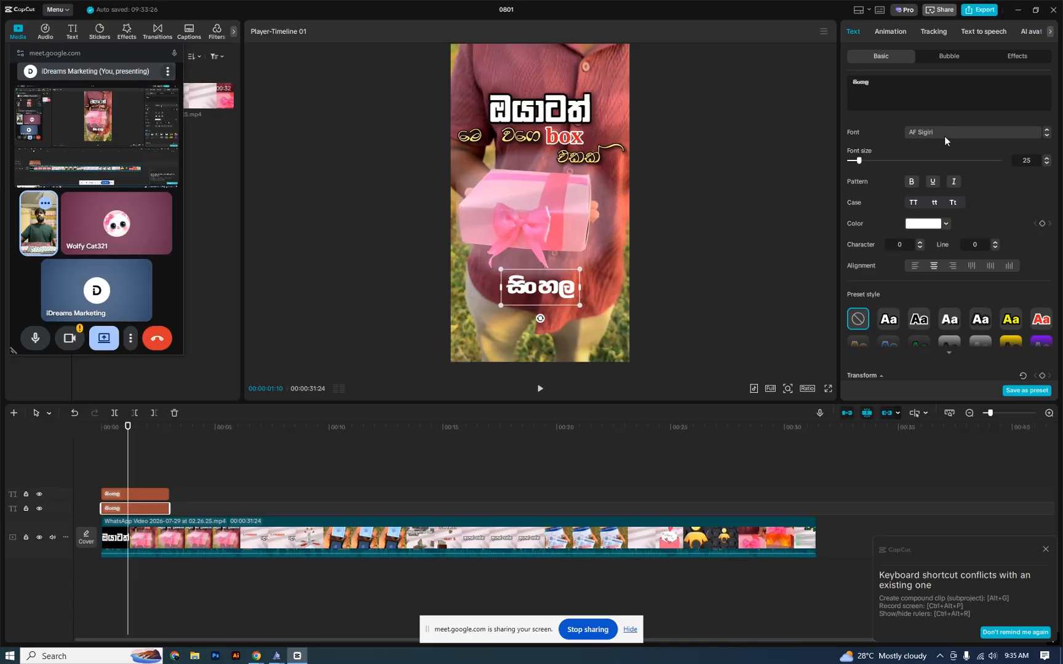
Step: Try searching CapCut's font list for "wij"
{"action": "left_click", "coordinate": [945, 135]}
{"action": "left_click", "coordinate": [950, 154]}
{"action": "type", "text": "wij"}
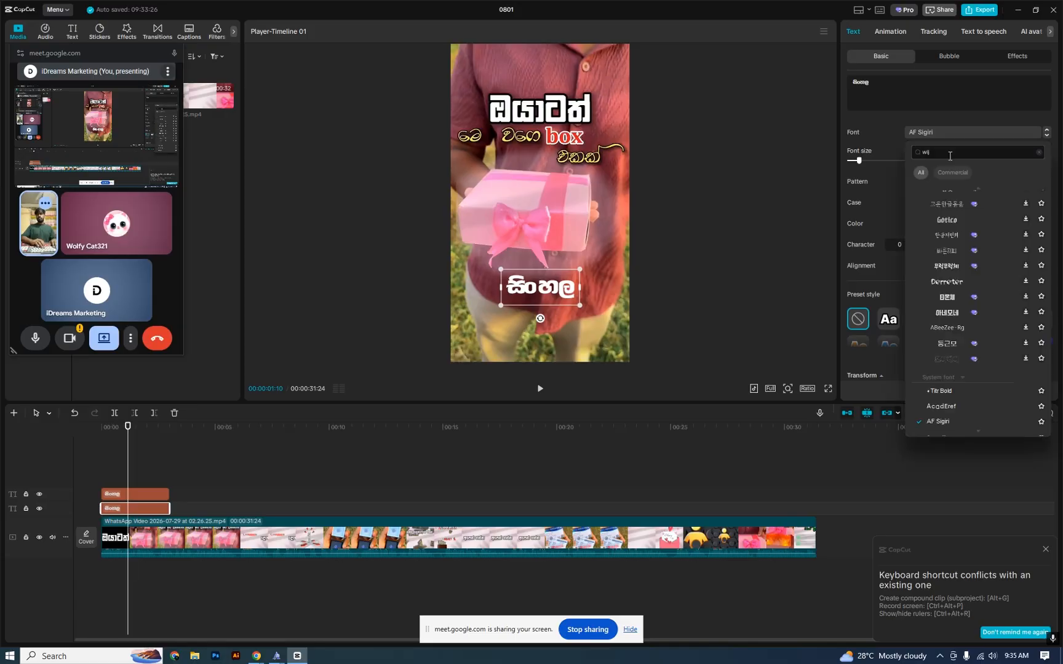
{"action": "key", "text": "Escape"}
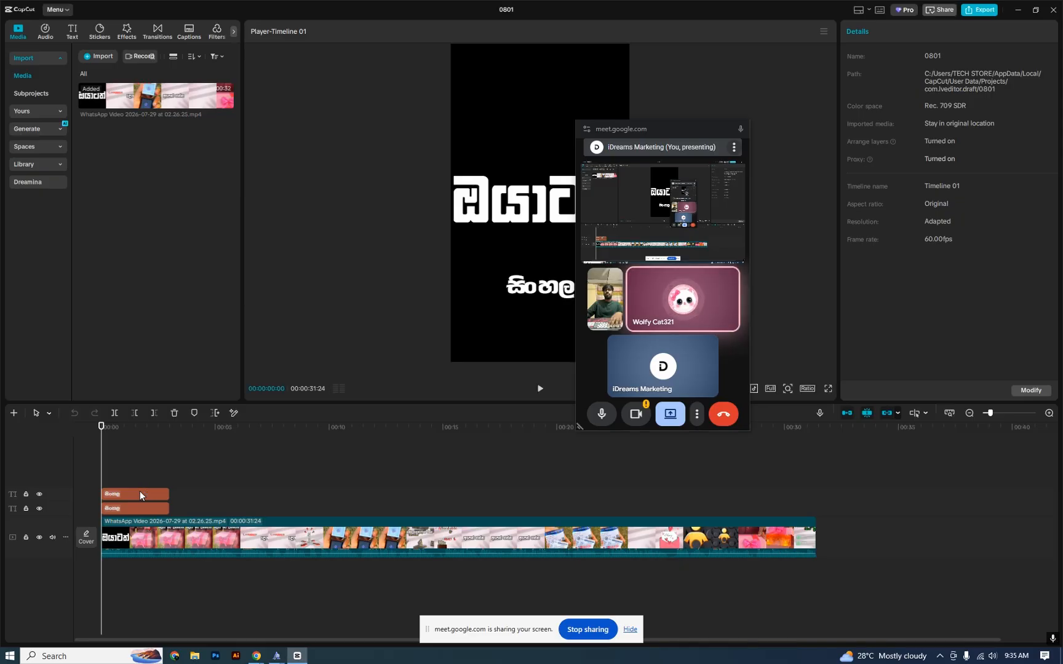
Step: Select the upper-track caption with the playhead at 00:00:01:17 and move the floating Meet window off the video preview
{"action": "left_click", "coordinate": [135, 496]}
{"action": "left_click", "coordinate": [135, 431]}
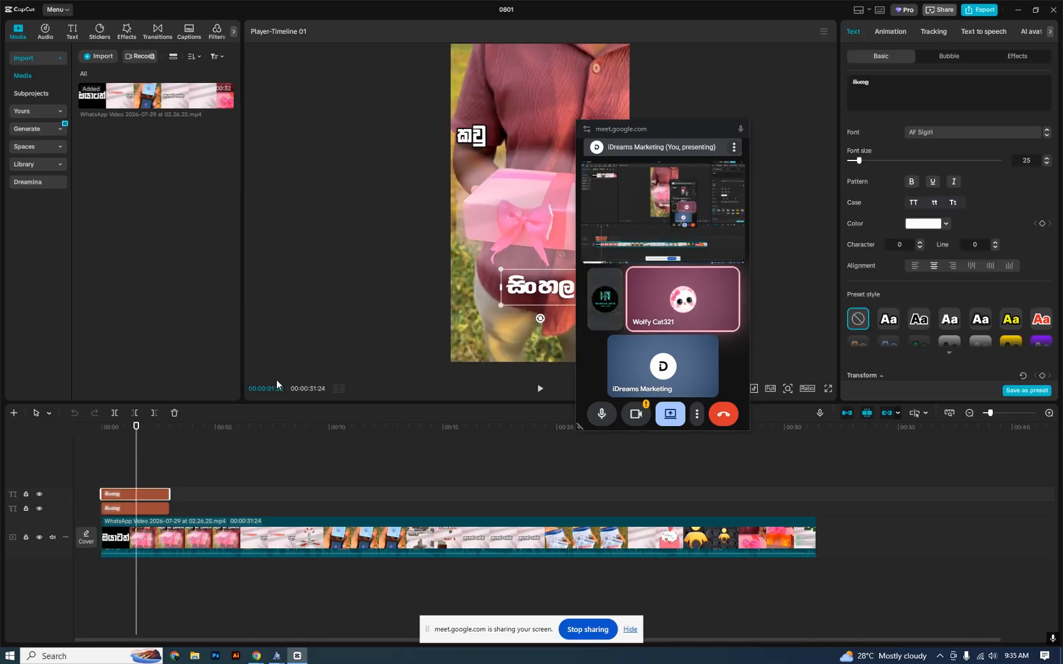
{"action": "left_click_drag", "start_coordinate": [676, 127], "coordinate": [863, 119]}
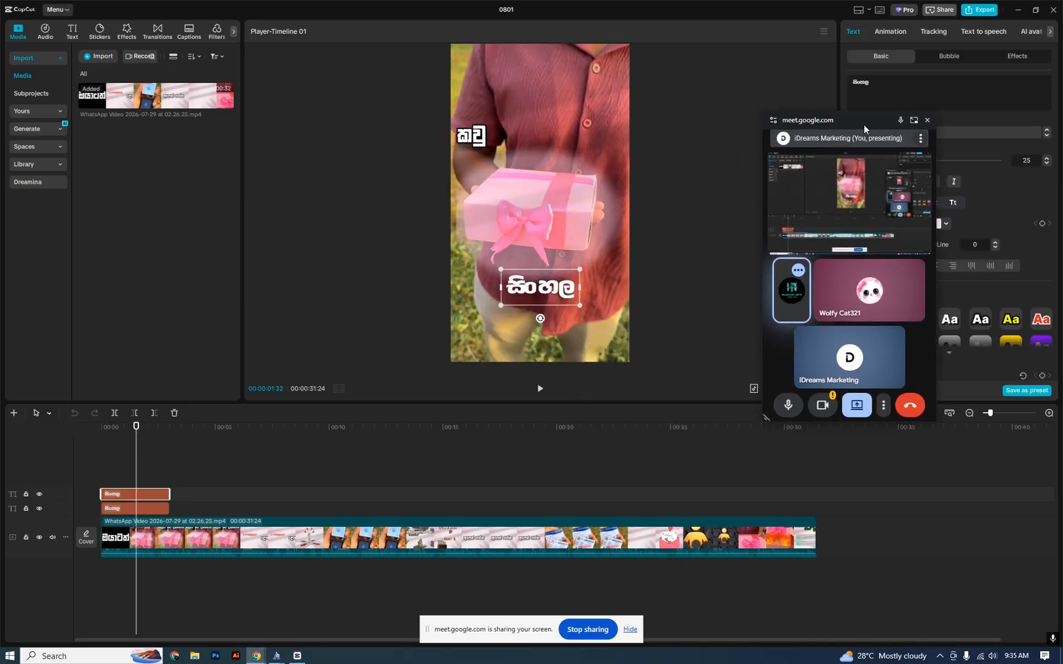
{"action": "left_click", "coordinate": [118, 444]}
{"action": "left_click_drag", "start_coordinate": [116, 432], "coordinate": [130, 426]}
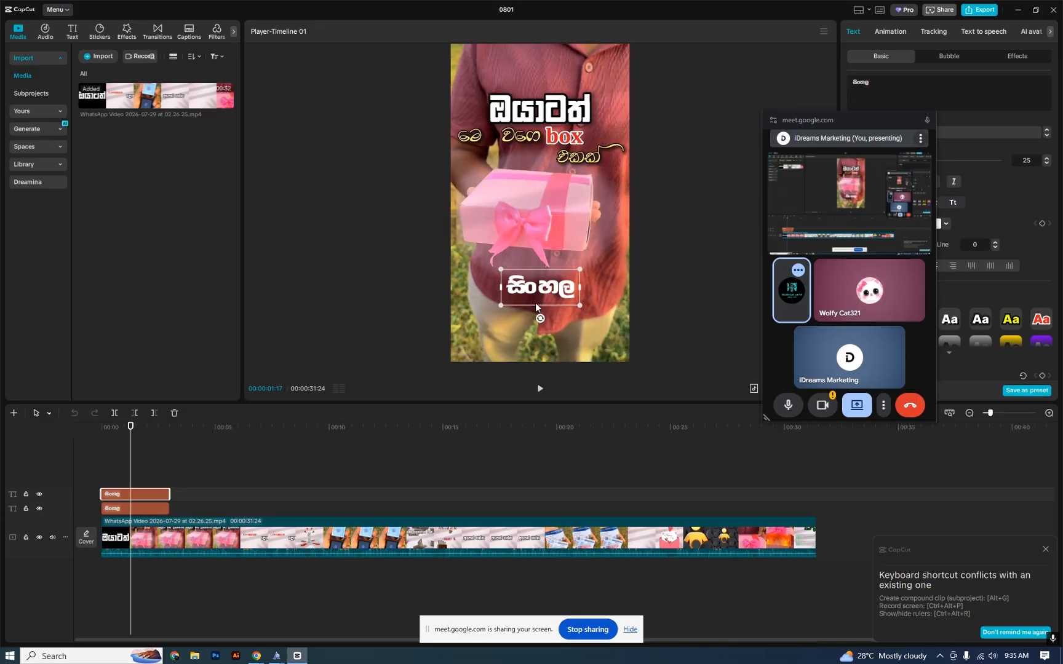
Step: Place the upper-track caption directly beneath the other "සිංහල" in the preview and copy its text
{"action": "left_click_drag", "start_coordinate": [544, 291], "coordinate": [553, 318]}
{"action": "double_click", "coordinate": [552, 318]}
{"action": "key", "text": "ctrl+c"}
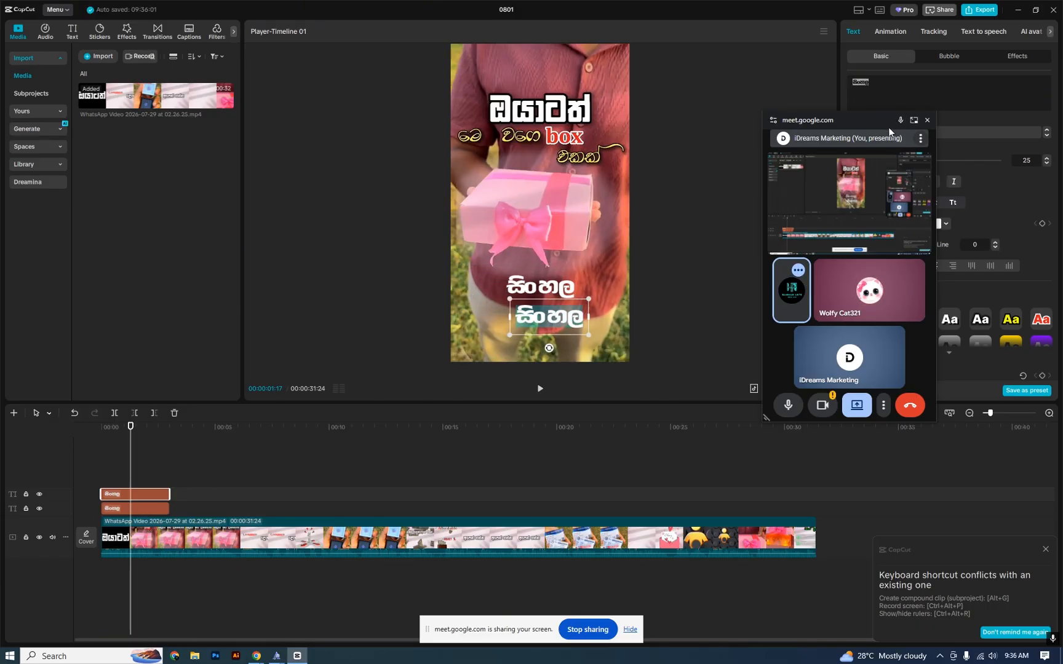
Step: Move the Meet window off the font settings, search the fonts for "wije" and apply Wije 6 Same Thickness Tall Round to the duplicated caption
{"action": "left_click_drag", "start_coordinate": [870, 124], "coordinate": [826, 187]}
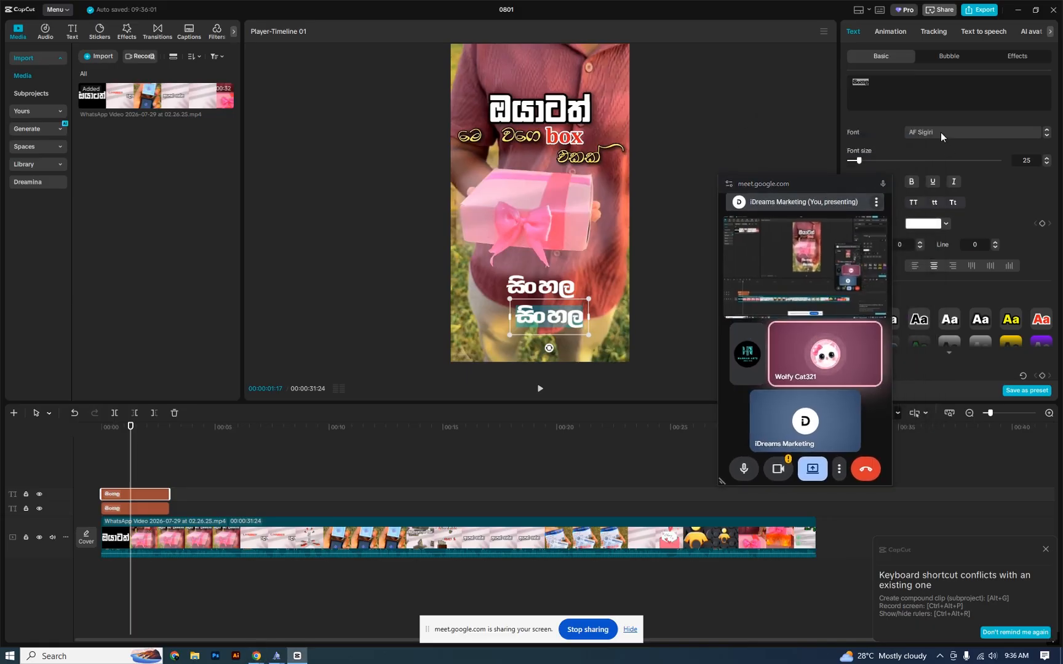
{"action": "left_click", "coordinate": [936, 133]}
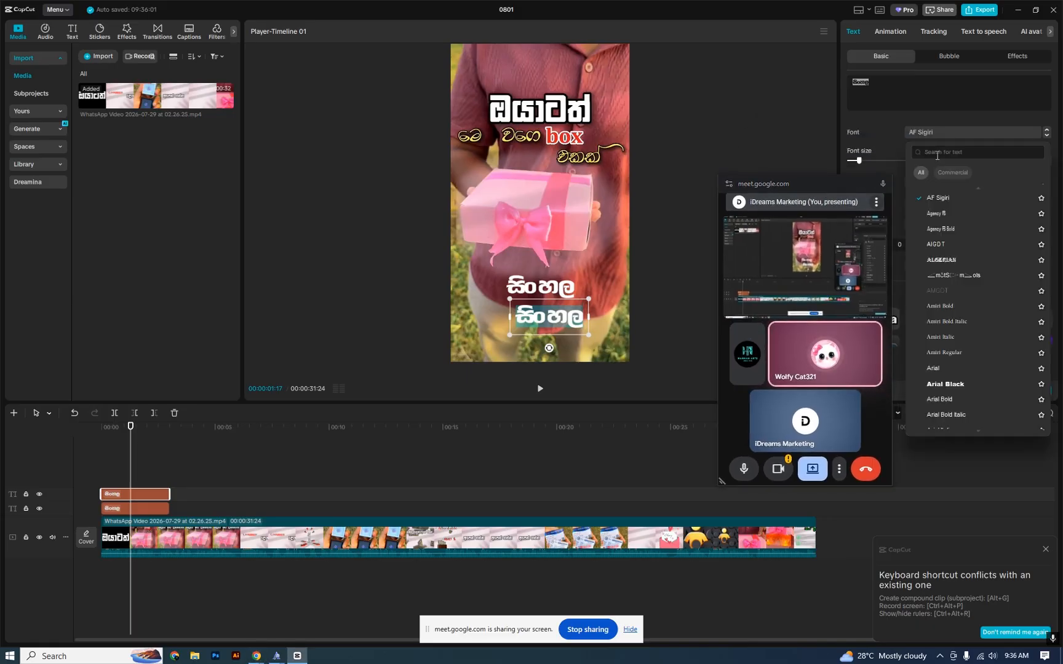
{"action": "type", "text": "w"}
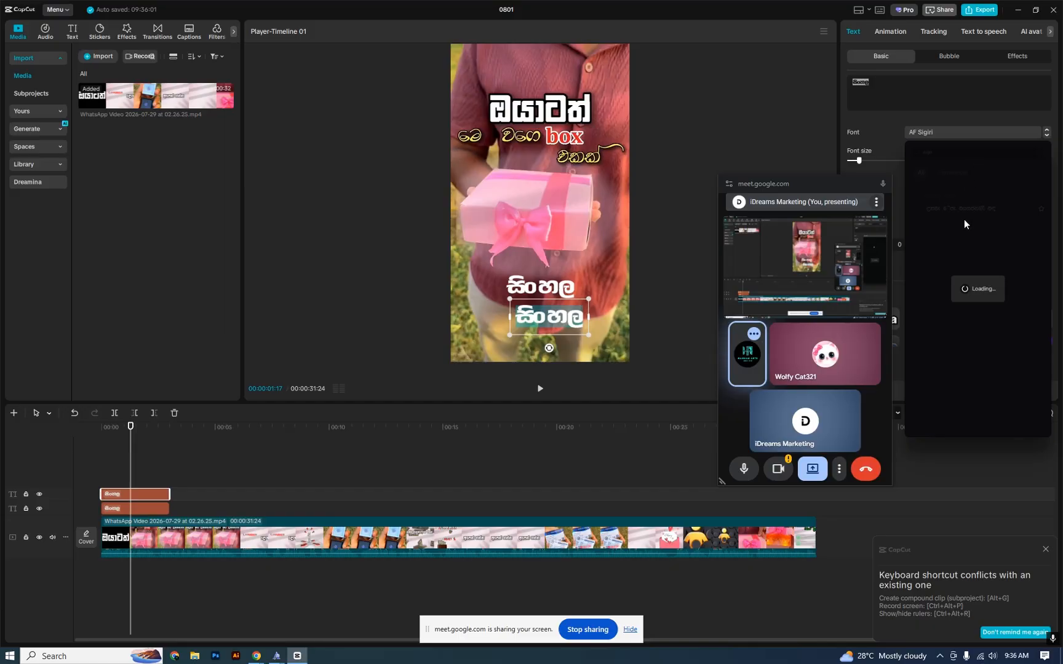
{"action": "left_click", "coordinate": [1047, 550]}
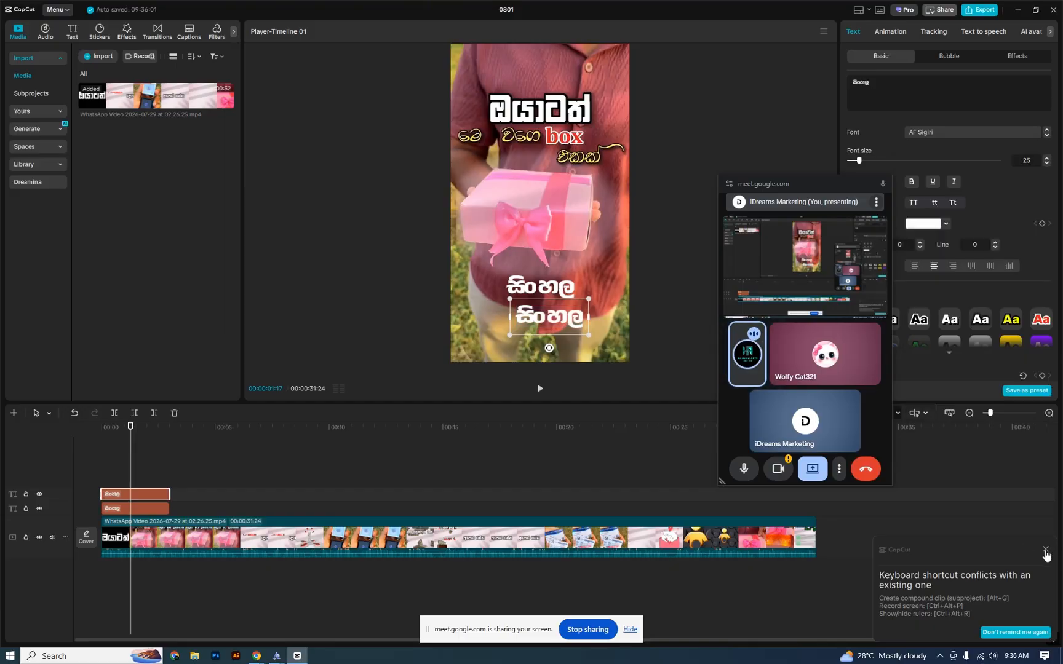
{"action": "left_click", "coordinate": [954, 136]}
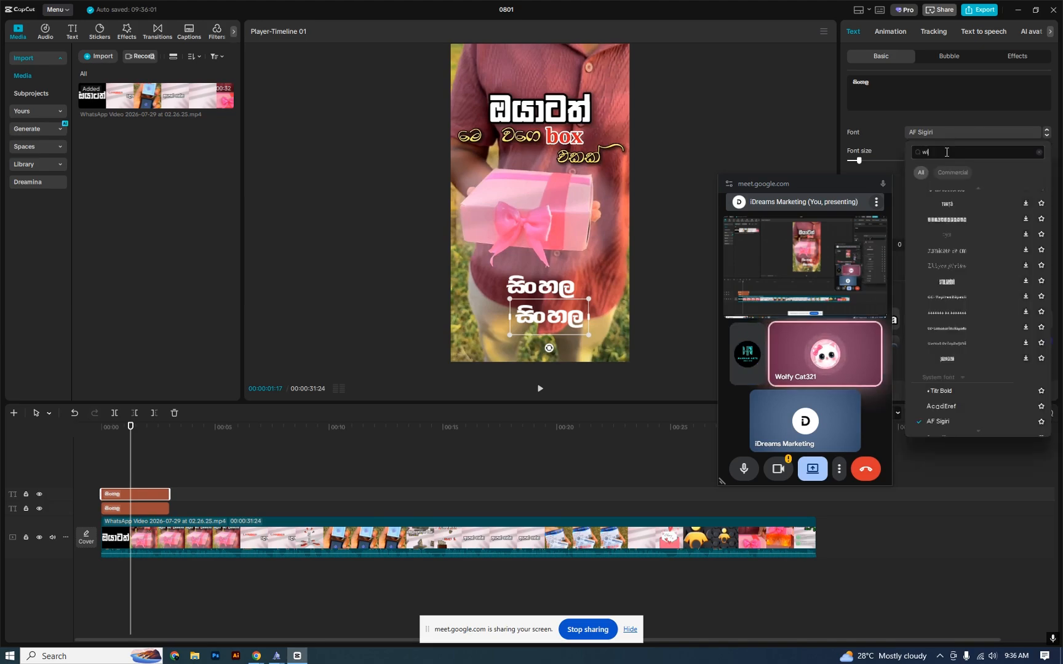
{"action": "type", "text": "wije"}
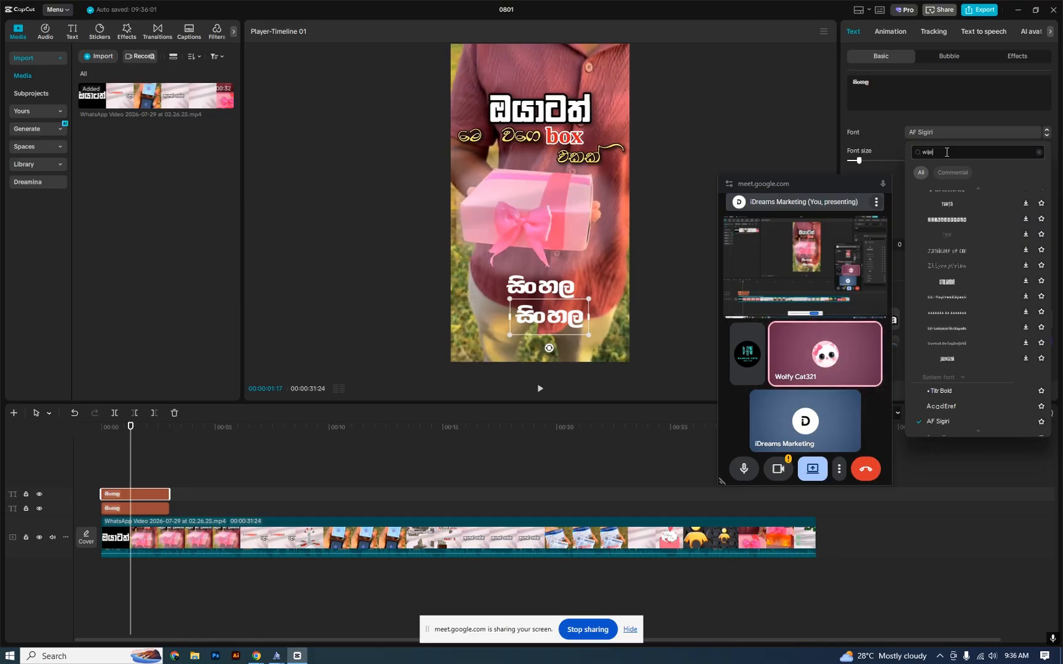
{"action": "key", "text": "Return"}
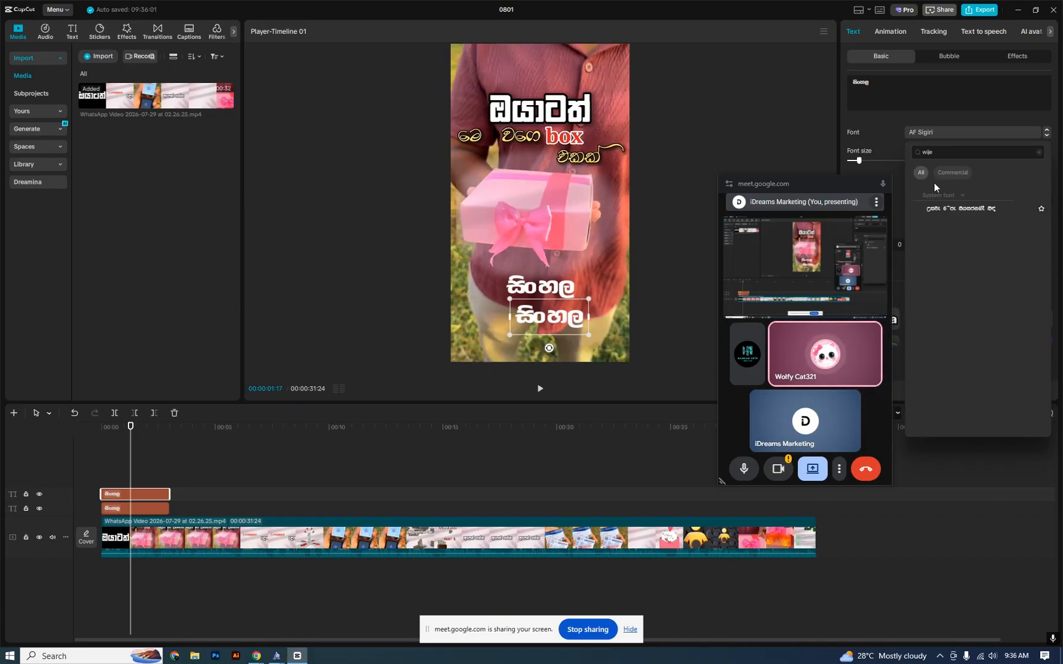
{"action": "left_click", "coordinate": [945, 206]}
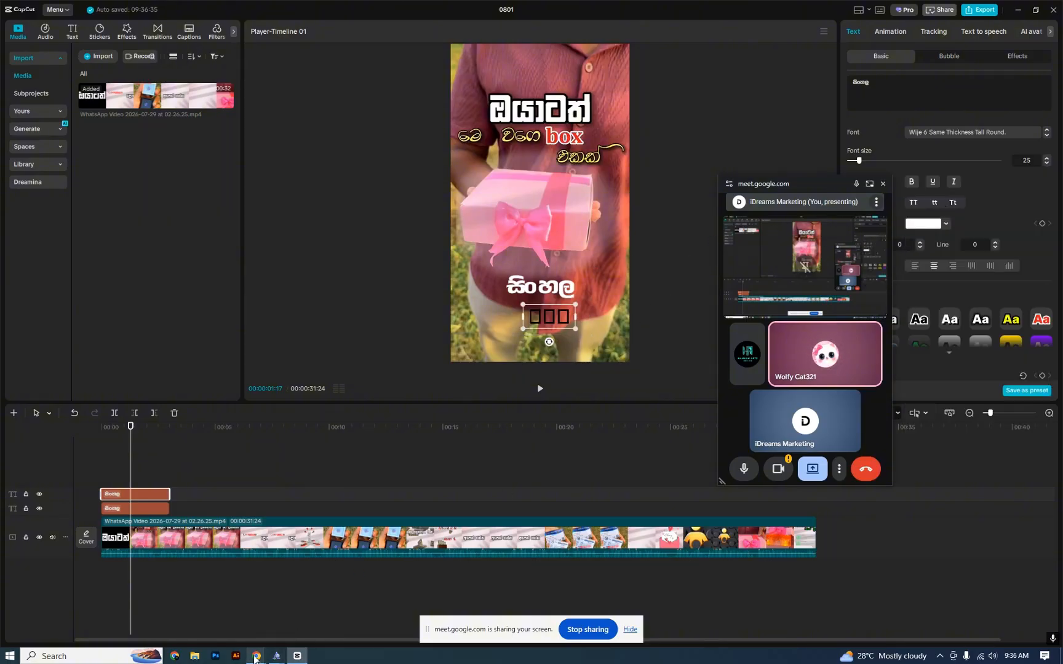
Step: Switch to the Real Time Unicode Converter in Chrome, paste the copied word into the Singlish box and select the Unicode output
{"action": "mouse_move", "coordinate": [255, 657]}
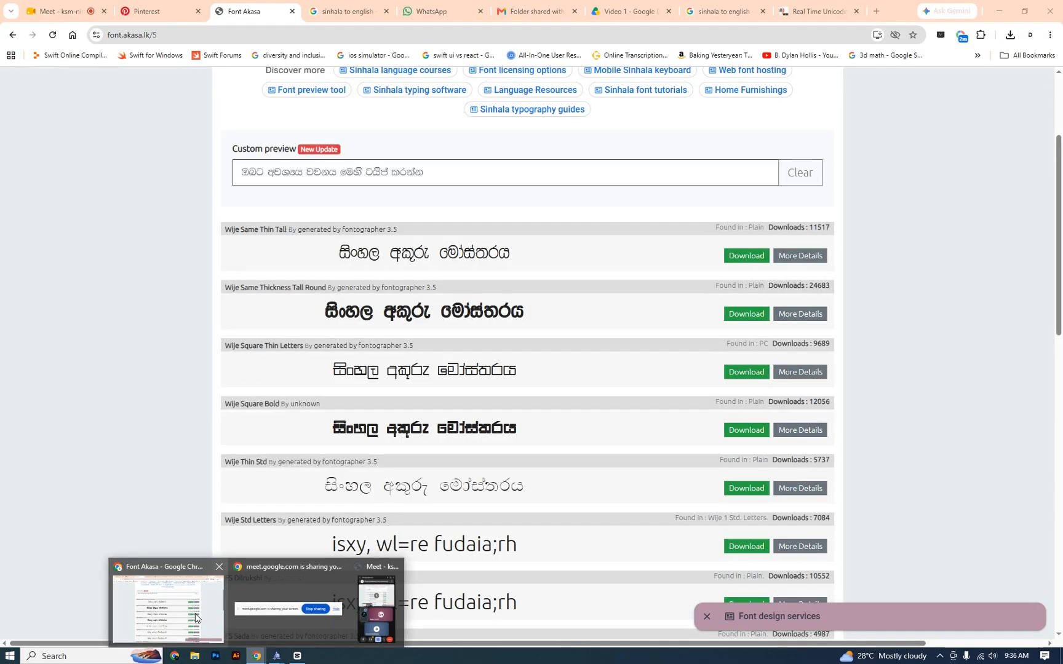
{"action": "left_click", "coordinate": [195, 618]}
{"action": "left_click", "coordinate": [817, 11]}
{"action": "left_click", "coordinate": [372, 130]}
{"action": "key", "text": "ctrl+v"}
{"action": "triple_click", "coordinate": [382, 239]}
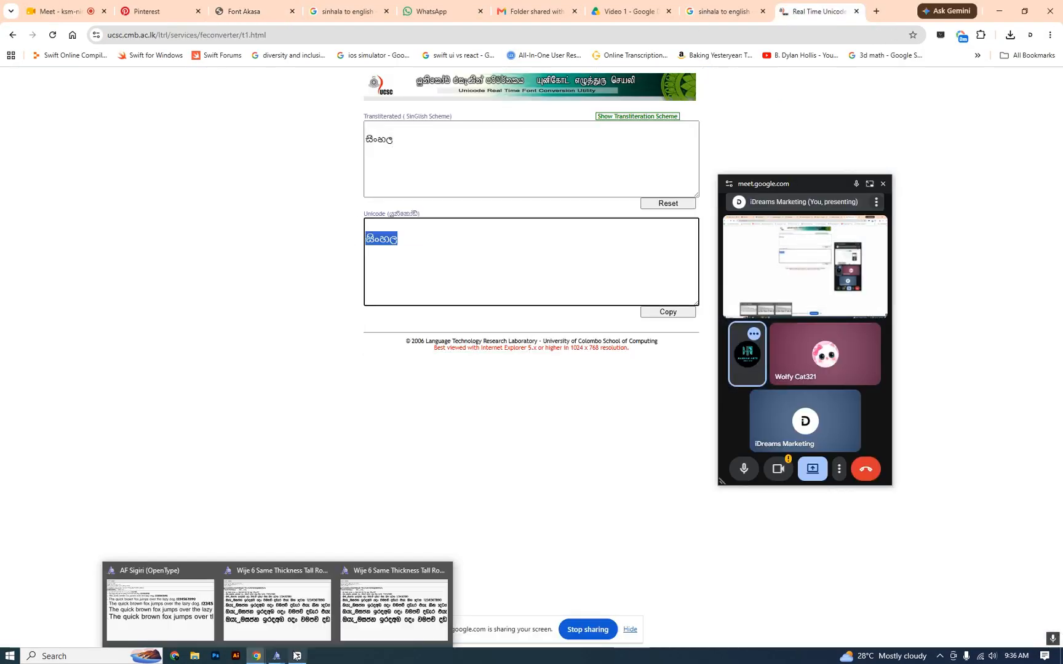
Step: Switch to CapCut and select the text of the caption that uses the Wije font
{"action": "left_click", "coordinate": [297, 656]}
{"action": "left_click", "coordinate": [540, 286]}
{"action": "double_click", "coordinate": [570, 318]}
{"action": "mouse_move", "coordinate": [256, 656]}
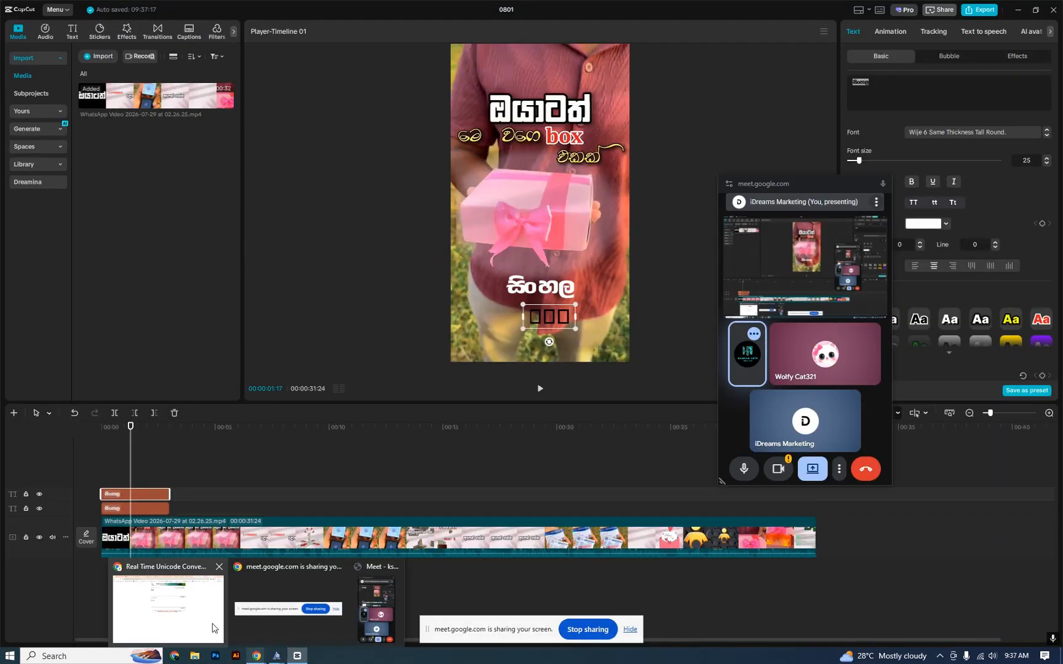
Step: Open the FM Abhaya page of Free Sinhala Fonts in Chrome and go to its Sinhala Font Packs section
{"action": "left_click", "coordinate": [196, 618]}
{"action": "left_click", "coordinate": [245, 11]}
{"action": "left_click", "coordinate": [123, 35]}
{"action": "type", "text": "fm-abhaya-sinhala-font/"}
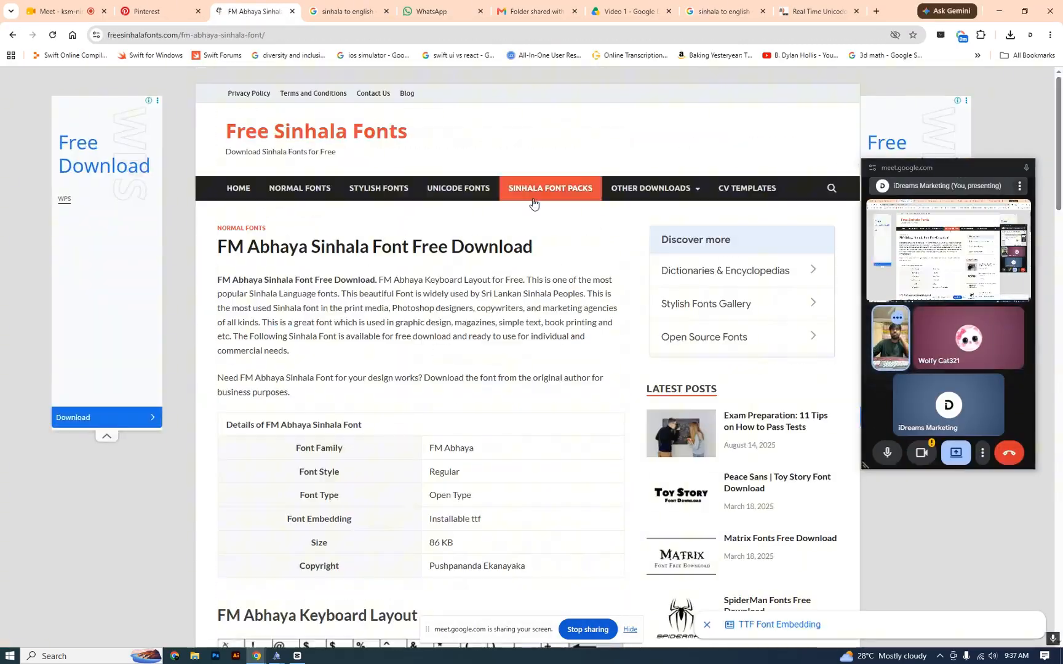
{"action": "left_click", "coordinate": [533, 203]}
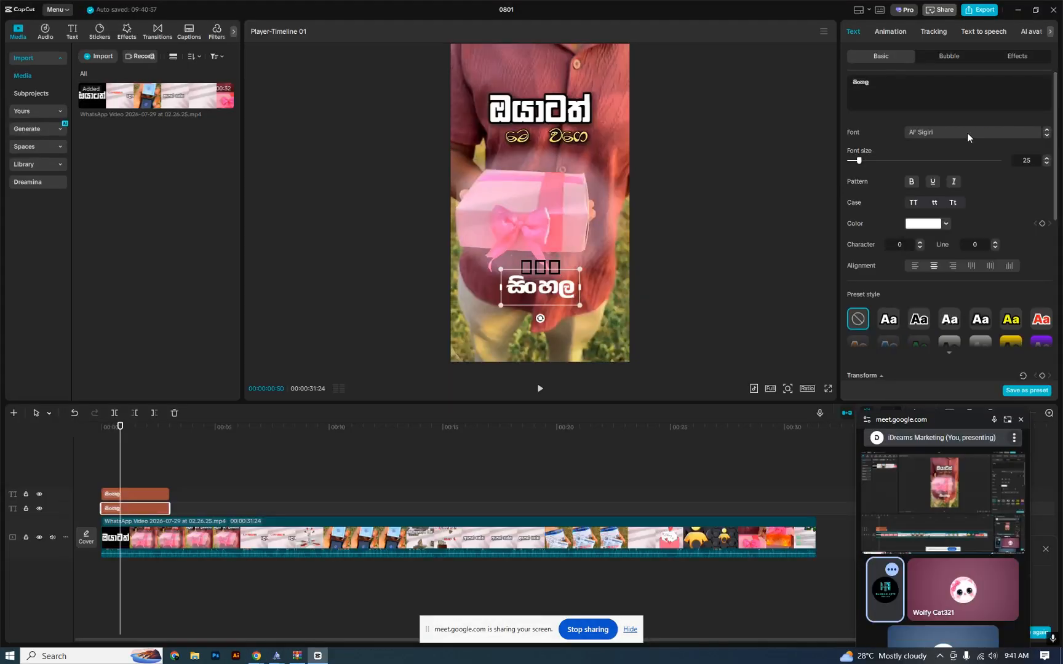
Step: Add a default text clip to the text track directly after the Sinhala caption and bring it into the preview
{"action": "left_click", "coordinate": [967, 133]}
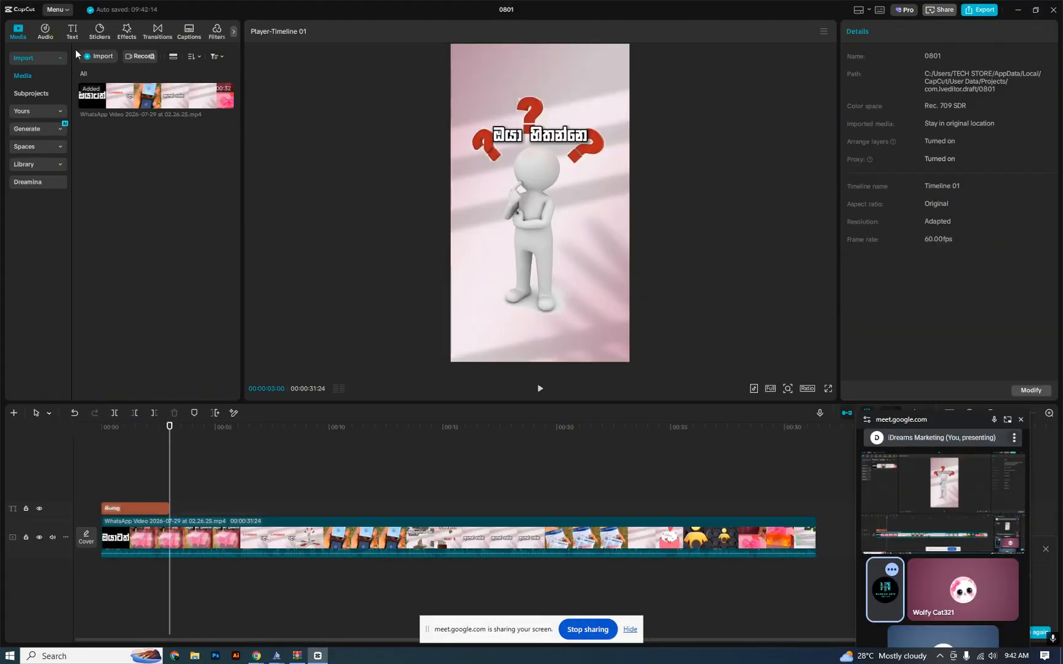
{"action": "left_click", "coordinate": [72, 31]}
{"action": "left_click_drag", "start_coordinate": [83, 72], "coordinate": [178, 509]}
{"action": "left_click", "coordinate": [189, 431]}
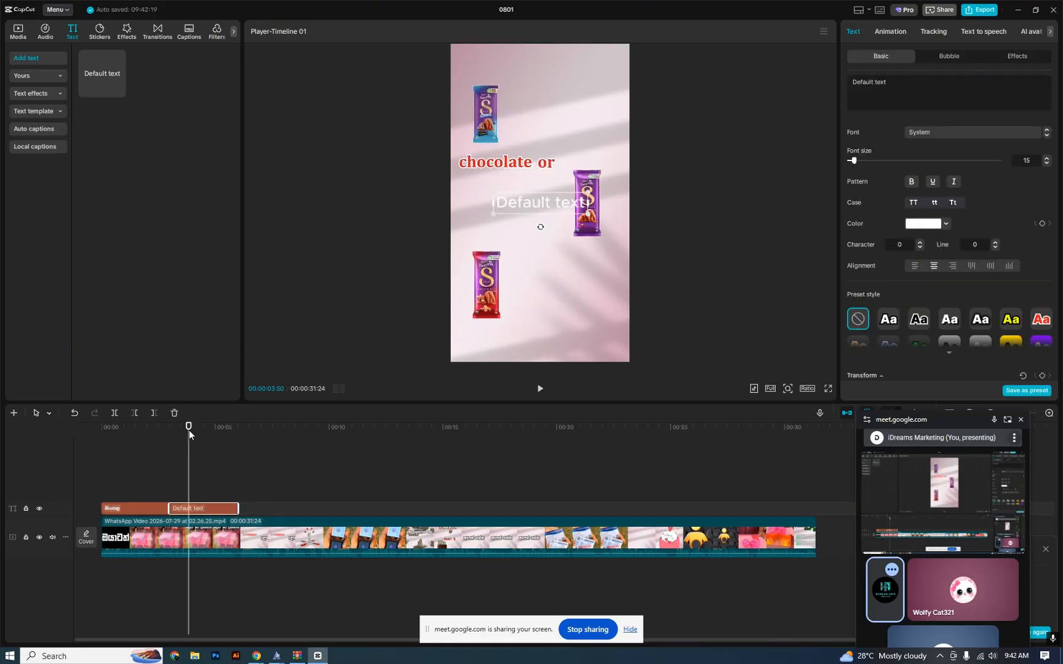
Step: Search the fonts for "aa" and apply AA-Shantha. to the new default text
{"action": "left_click", "coordinate": [960, 133]}
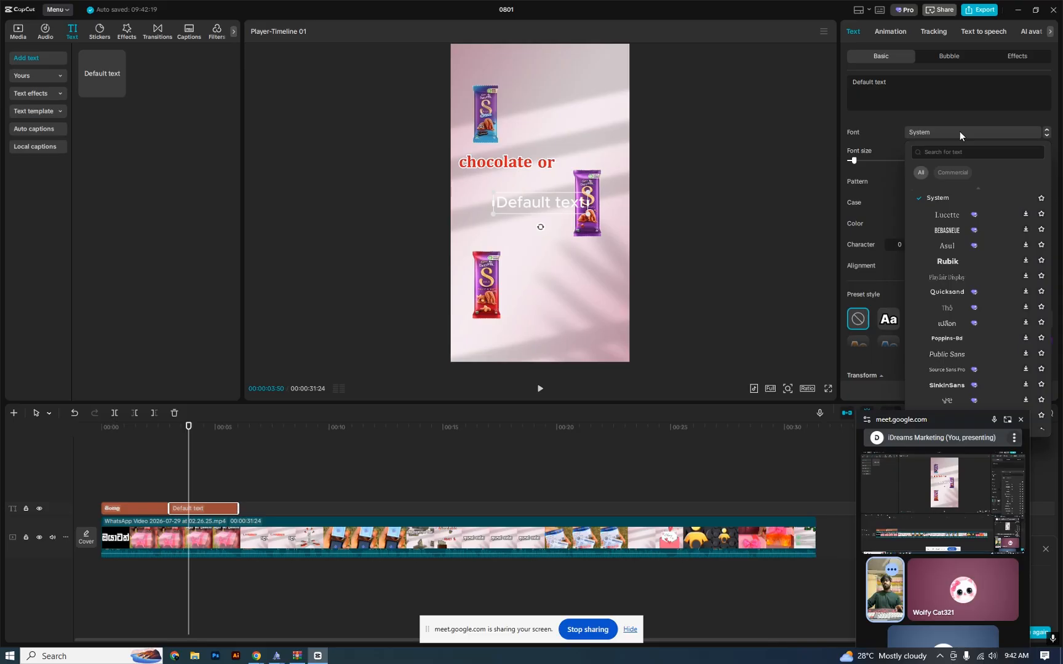
{"action": "left_click", "coordinate": [942, 152]}
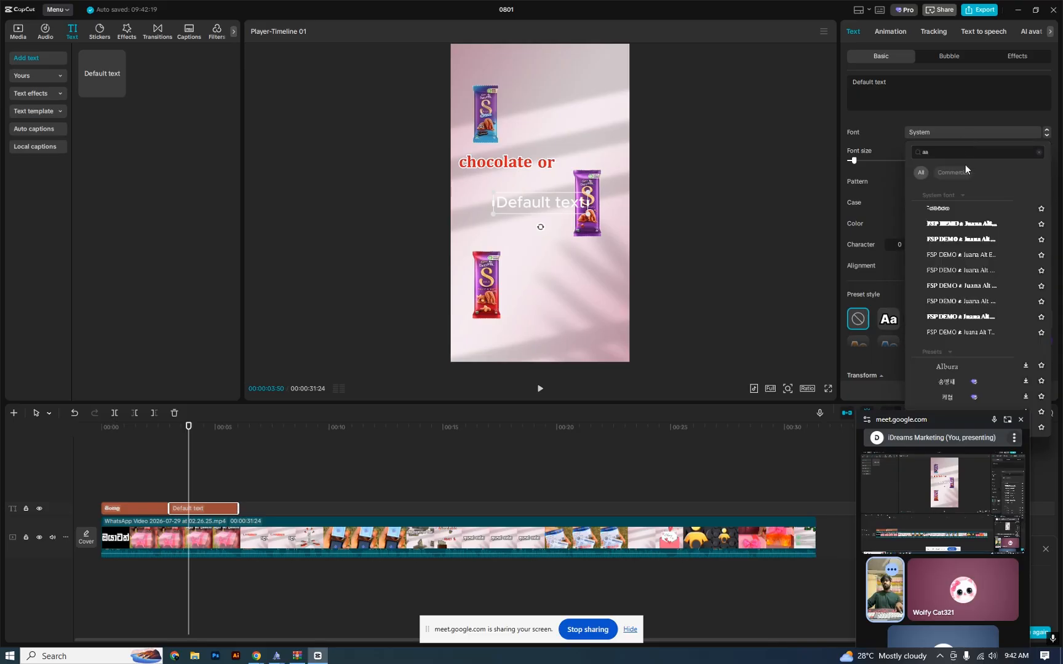
{"action": "left_click", "coordinate": [944, 205]}
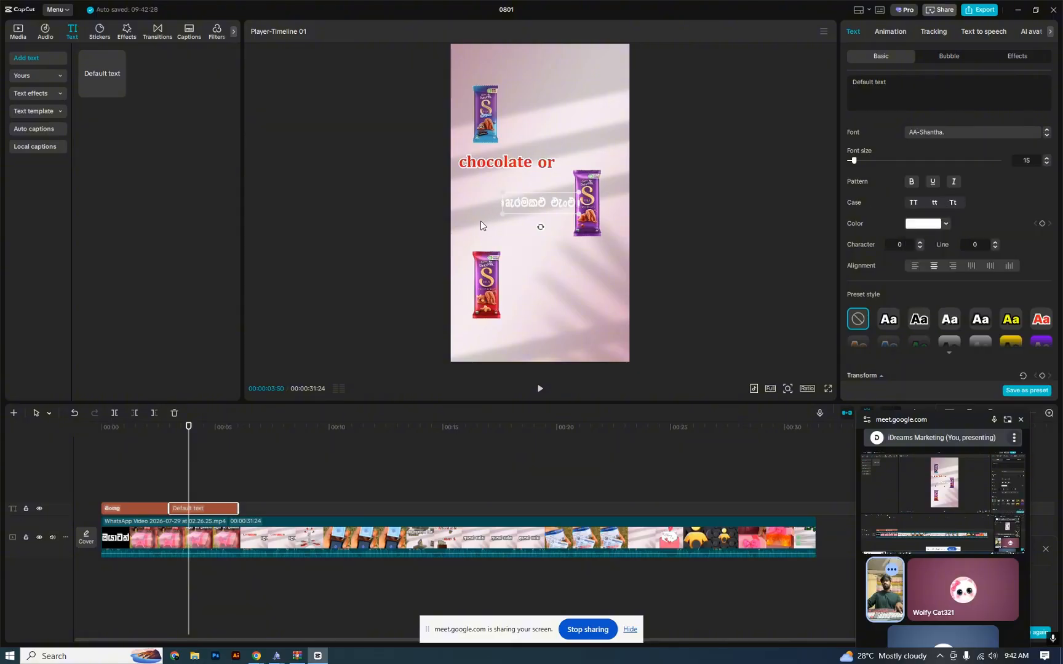
Step: Move the new text clip to a track above the Sinhala caption at the timeline start and position it beneath that caption in the frame
{"action": "left_click_drag", "start_coordinate": [528, 207], "coordinate": [523, 300]}
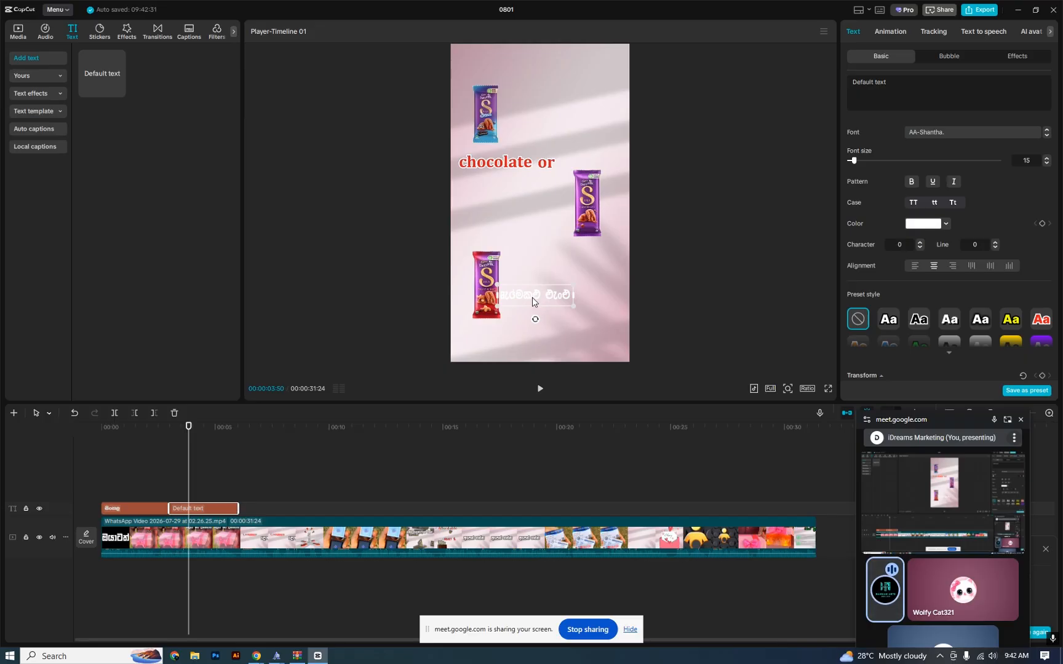
{"action": "left_click_drag", "start_coordinate": [202, 508], "coordinate": [134, 494]}
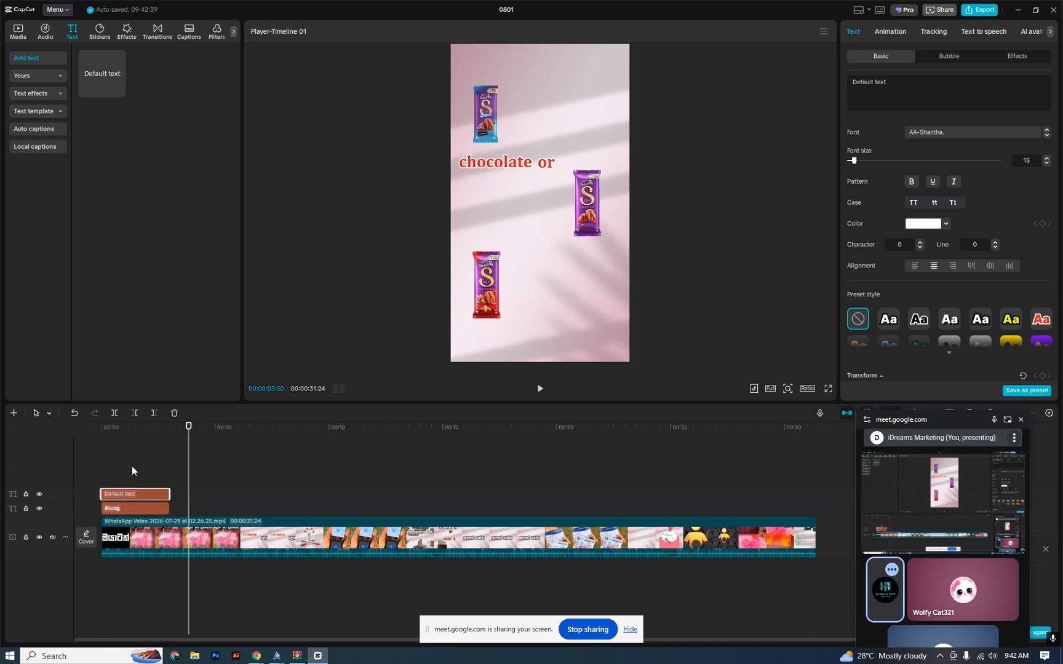
{"action": "left_click", "coordinate": [131, 434]}
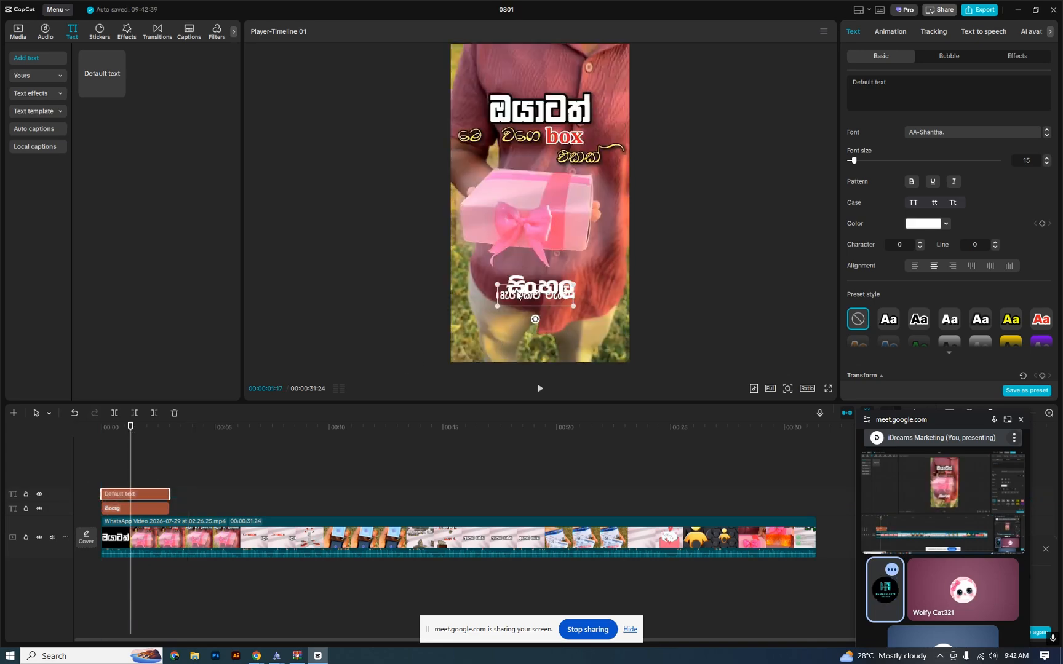
{"action": "double_click", "coordinate": [551, 322]}
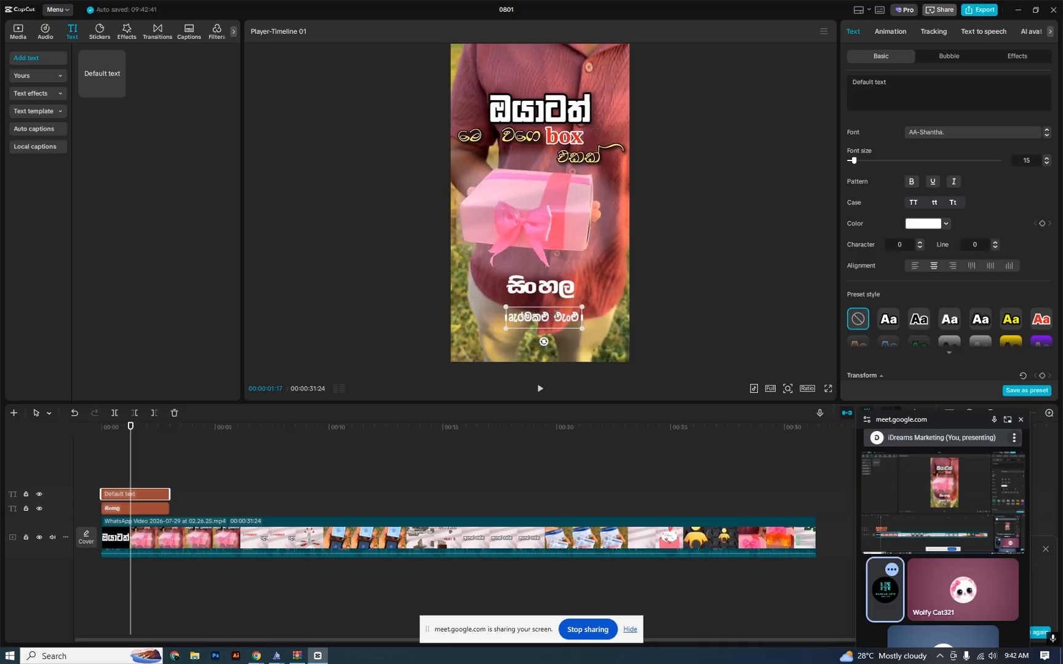
Step: Shorten the AA-Shantha. text to "Default"
{"action": "double_click", "coordinate": [557, 317]}
{"action": "key", "text": "BackSpace"}
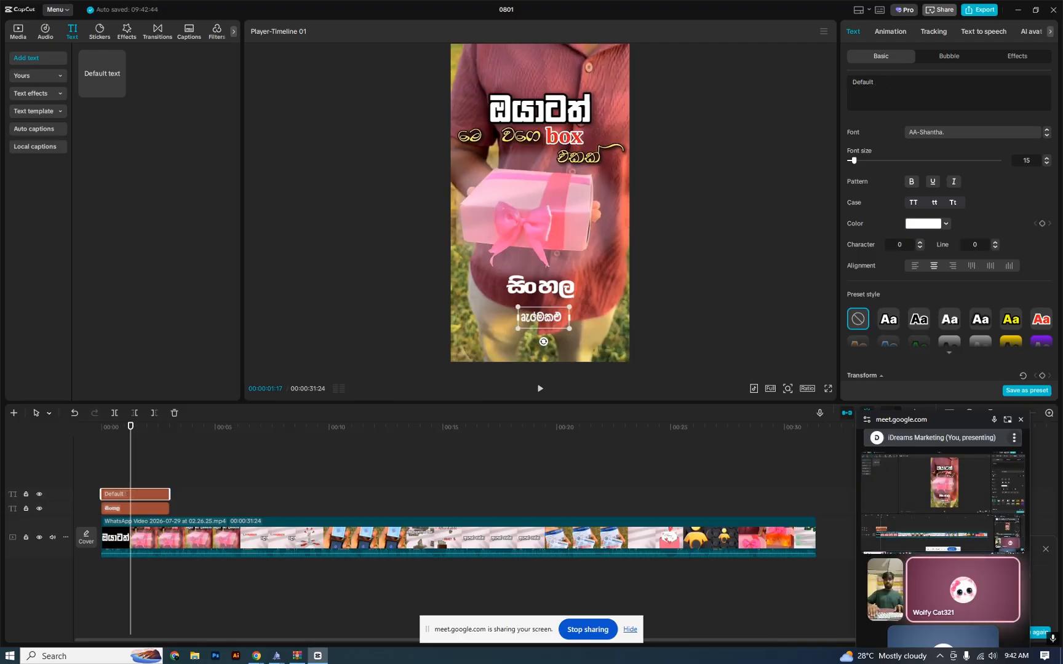
{"action": "left_click", "coordinate": [704, 251]}
Step: Set the font size of the AF Sigiri caption to 27
{"action": "left_click", "coordinate": [579, 286]}
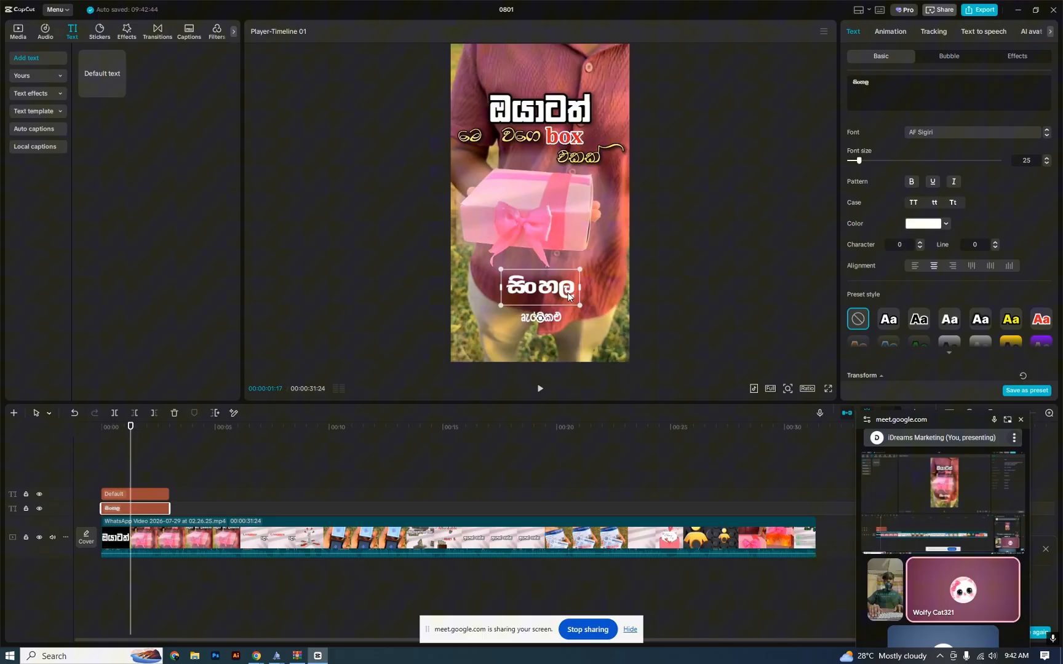
{"action": "left_click", "coordinate": [1046, 158]}
{"action": "left_click", "coordinate": [1046, 158]}
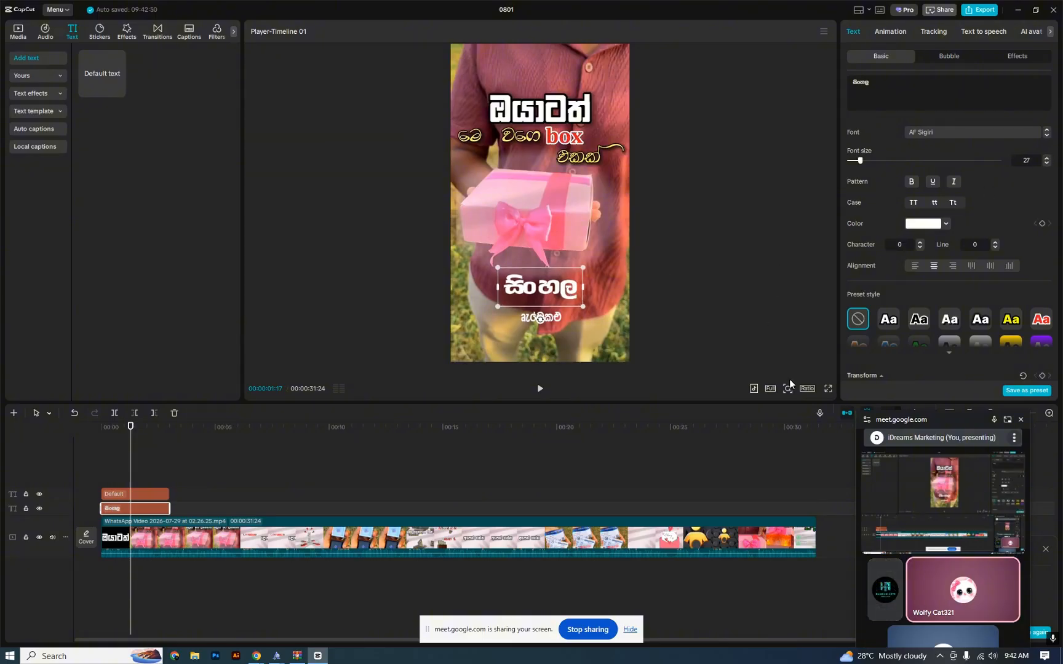
Step: Open the social media preview options and move the Meet window clear of them, over the media area
{"action": "left_click", "coordinate": [754, 389]}
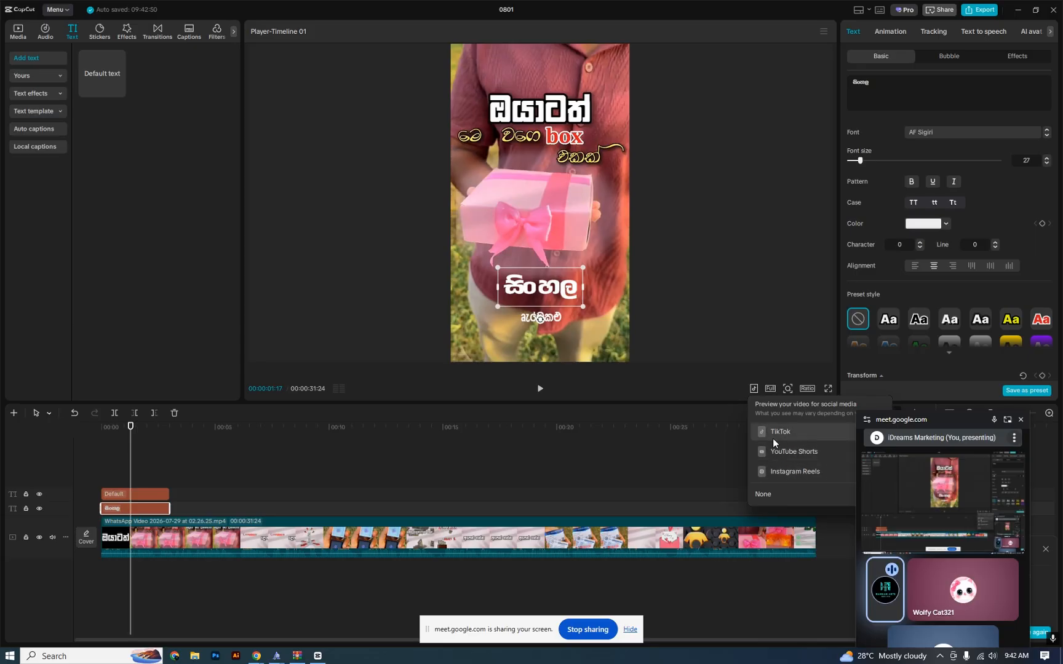
{"action": "left_click", "coordinate": [753, 389]}
{"action": "left_click", "coordinate": [753, 389]}
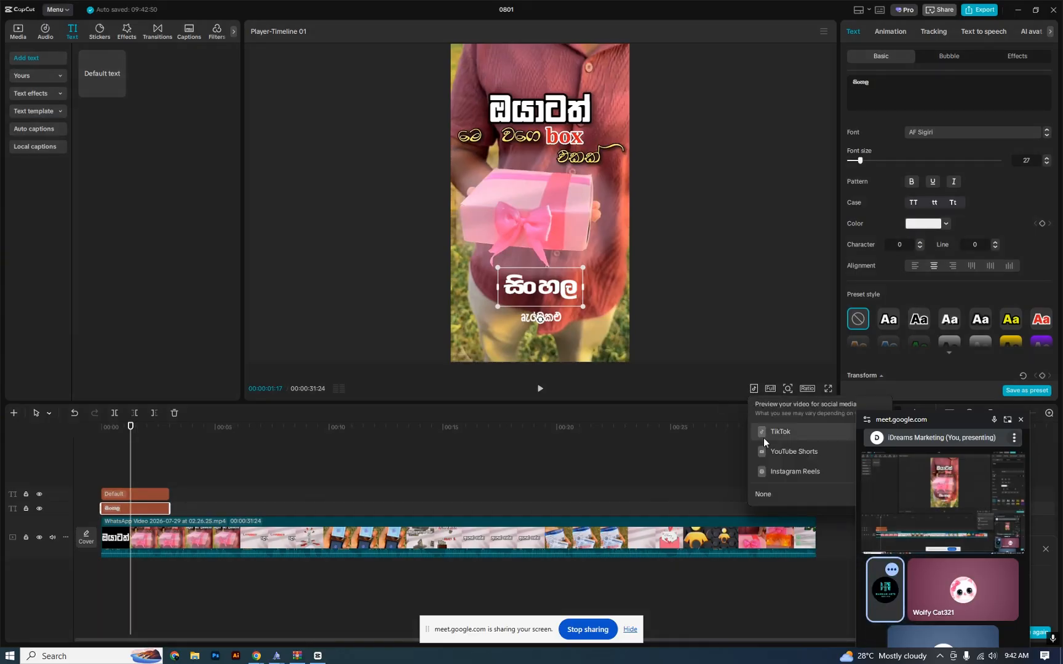
{"action": "left_click_drag", "start_coordinate": [965, 424], "coordinate": [141, 22]}
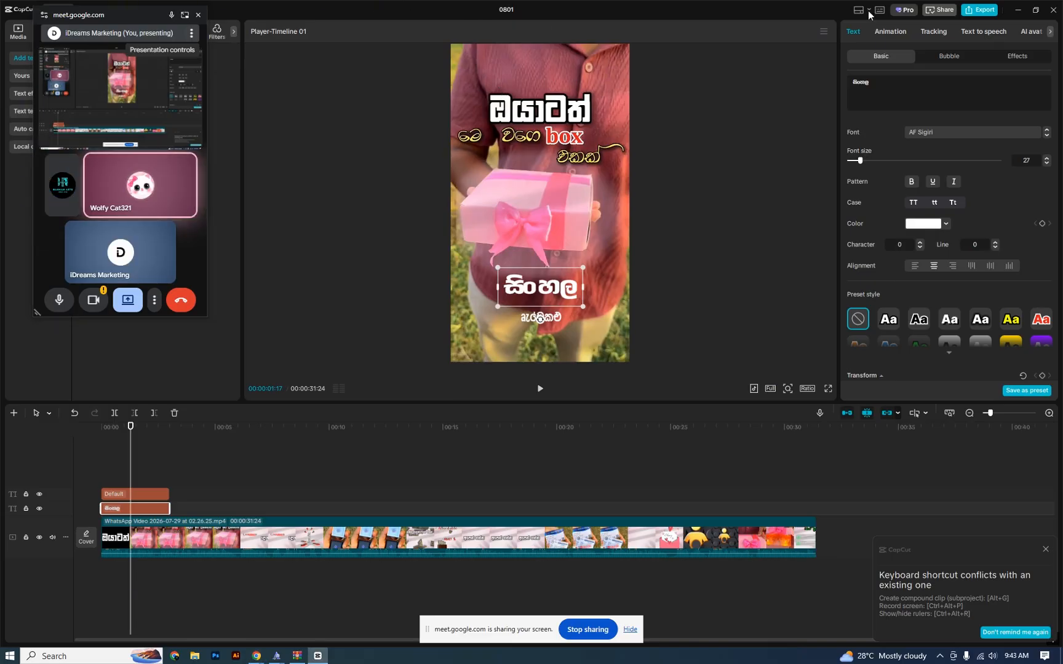
Step: Switch the workspace to the Vertical layout with an enlarged player and dismiss the keyboard shortcut conflict notice
{"action": "left_click", "coordinate": [869, 11]}
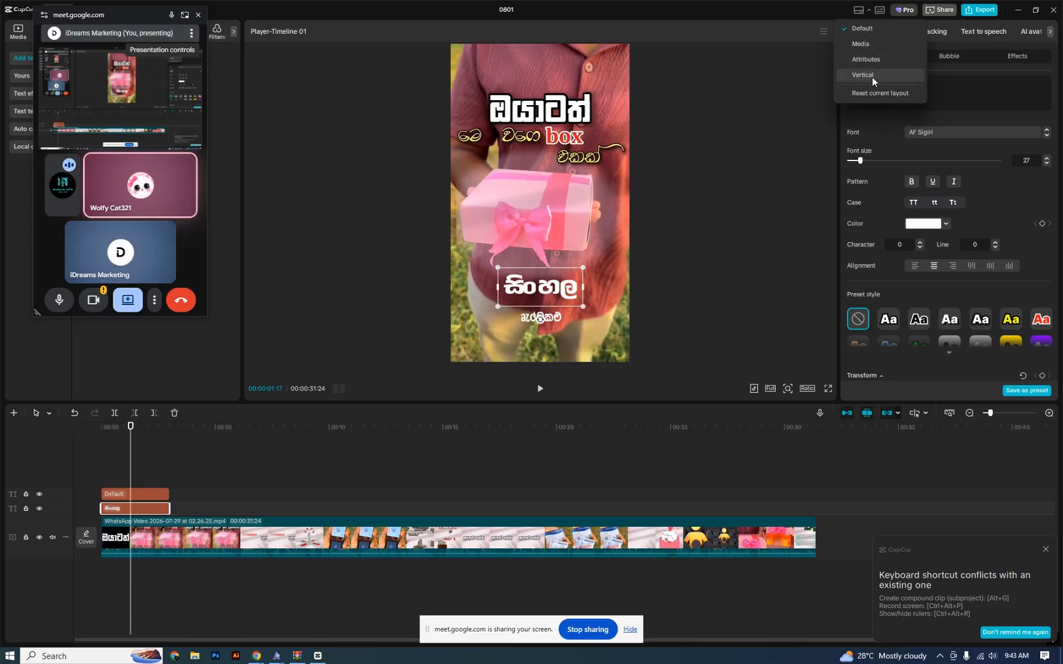
{"action": "left_click", "coordinate": [1045, 550]}
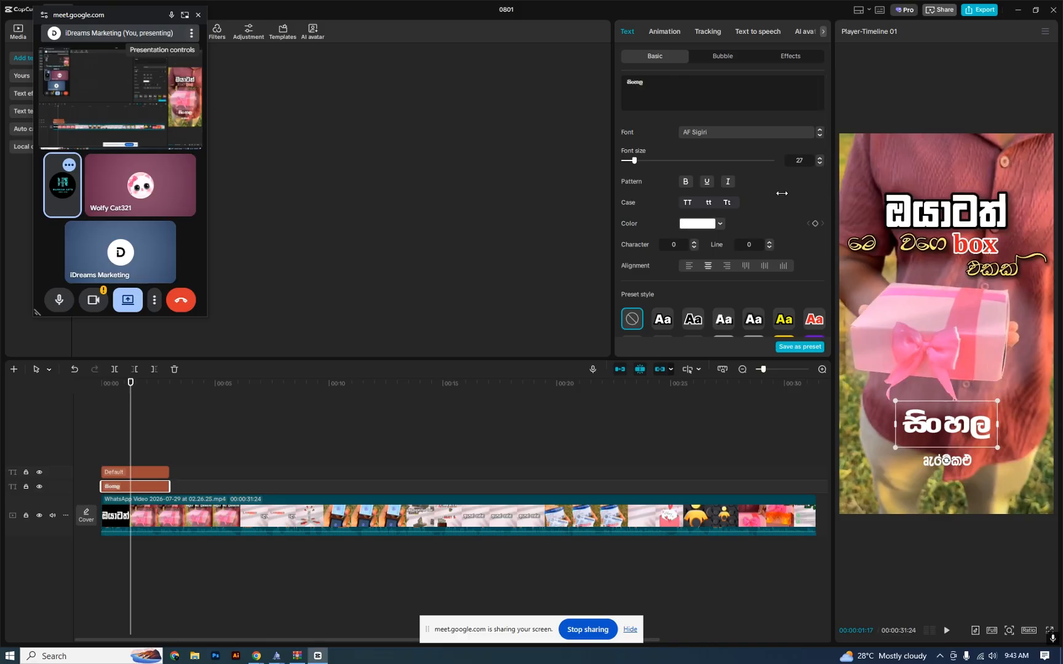
{"action": "left_click_drag", "start_coordinate": [743, 201], "coordinate": [738, 201]}
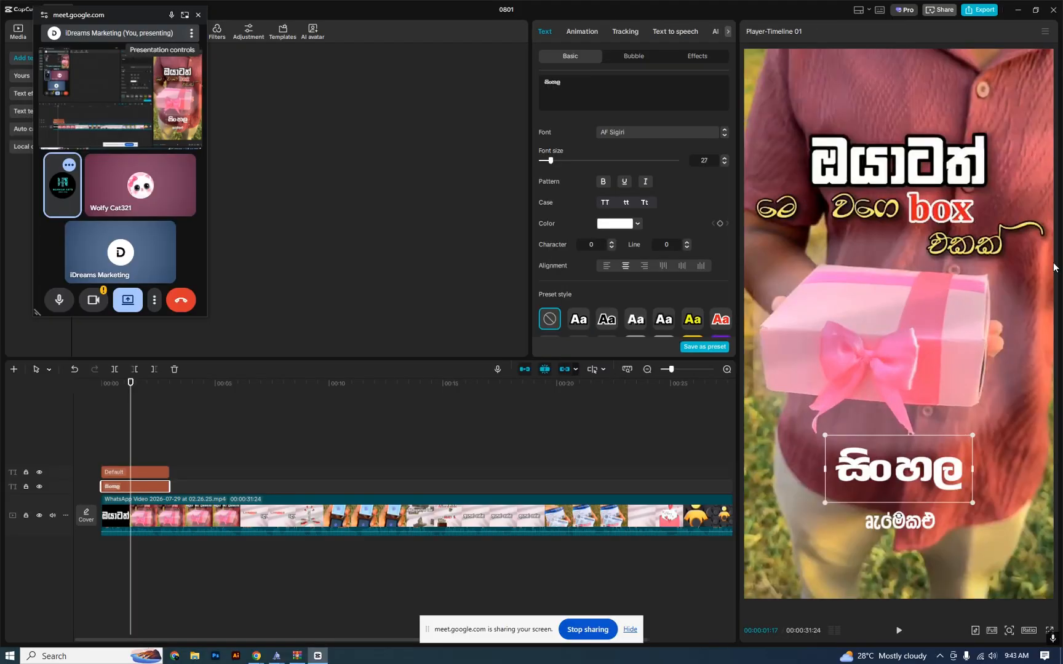
Step: Preview the video with the TikTok interface overlay to check where the captions sit
{"action": "left_click", "coordinate": [975, 631]}
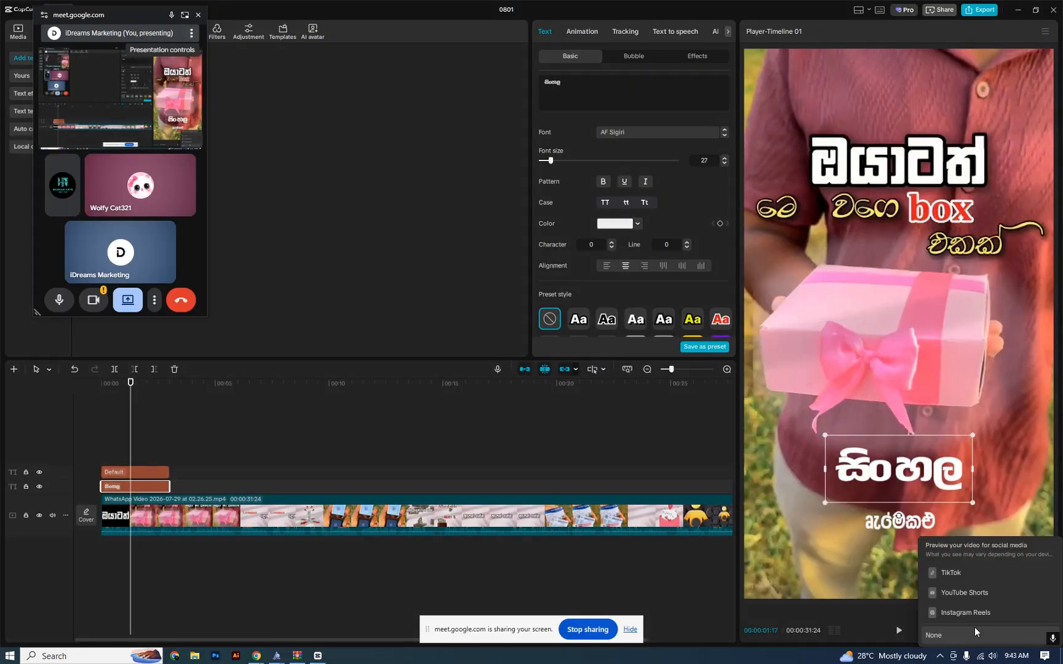
{"action": "left_click", "coordinate": [963, 574]}
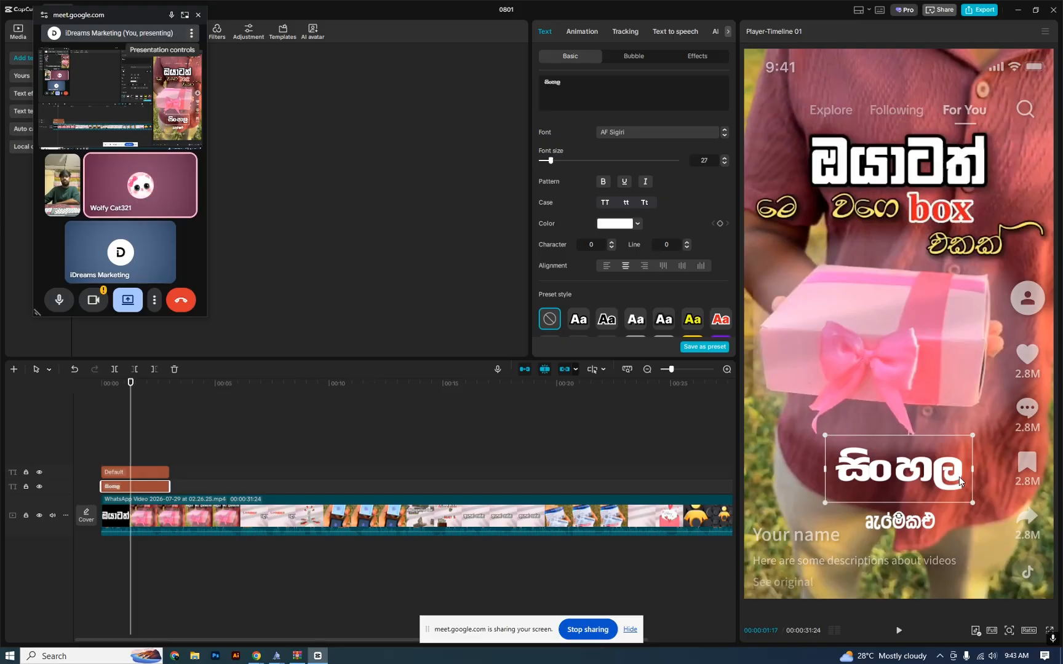
{"action": "left_click", "coordinate": [974, 631]}
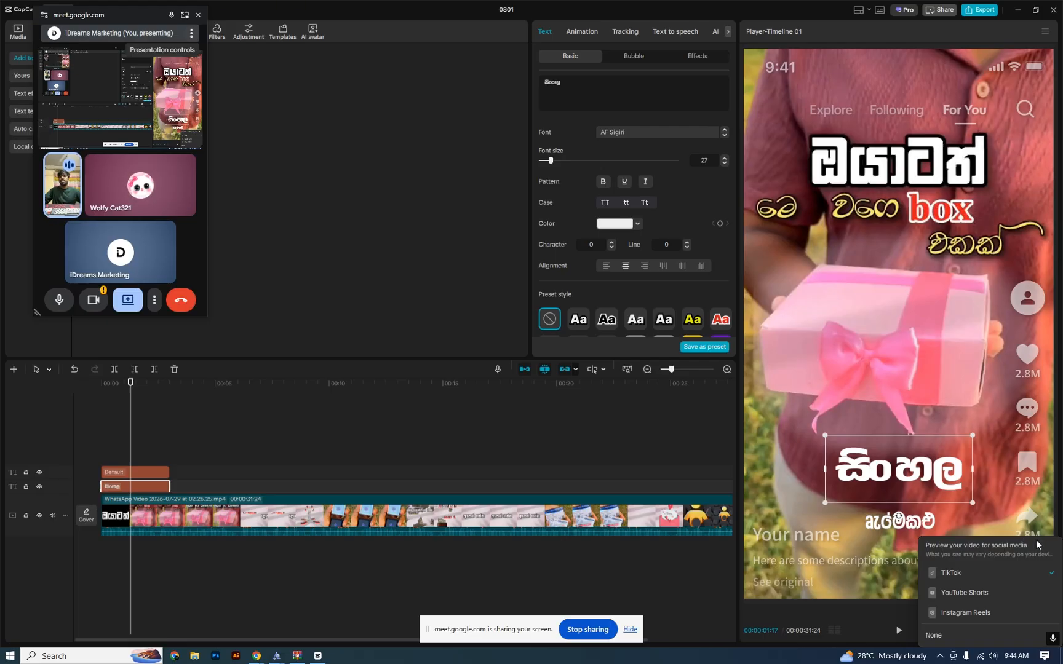
{"action": "left_click", "coordinate": [887, 607]}
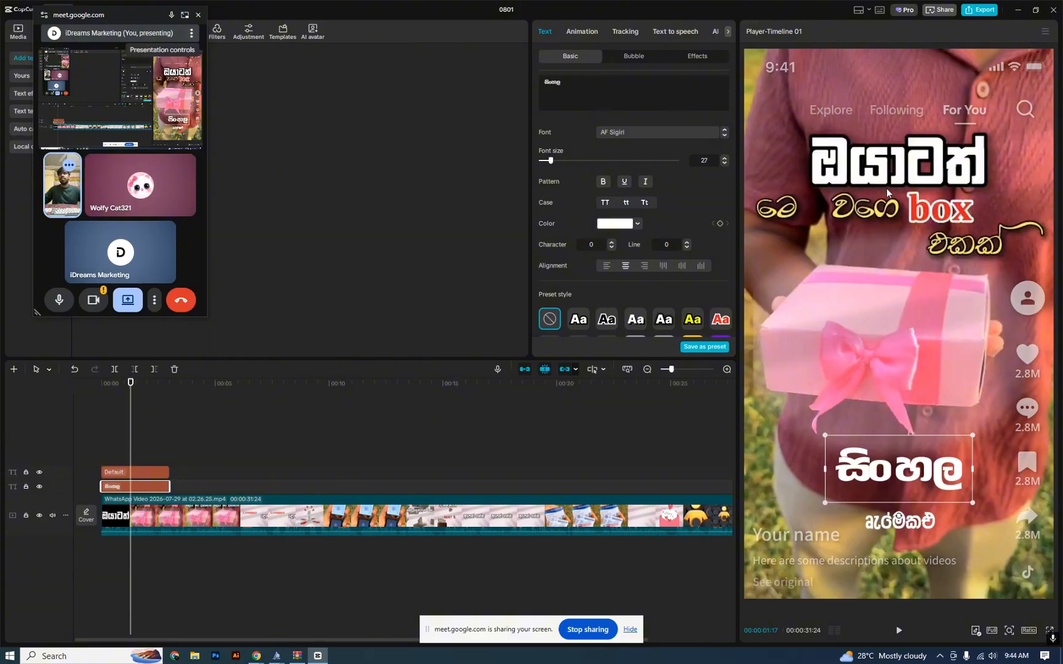
Step: Switch the workspace back to the Default layout and widen the player toward the media area
{"action": "left_click", "coordinate": [869, 12]}
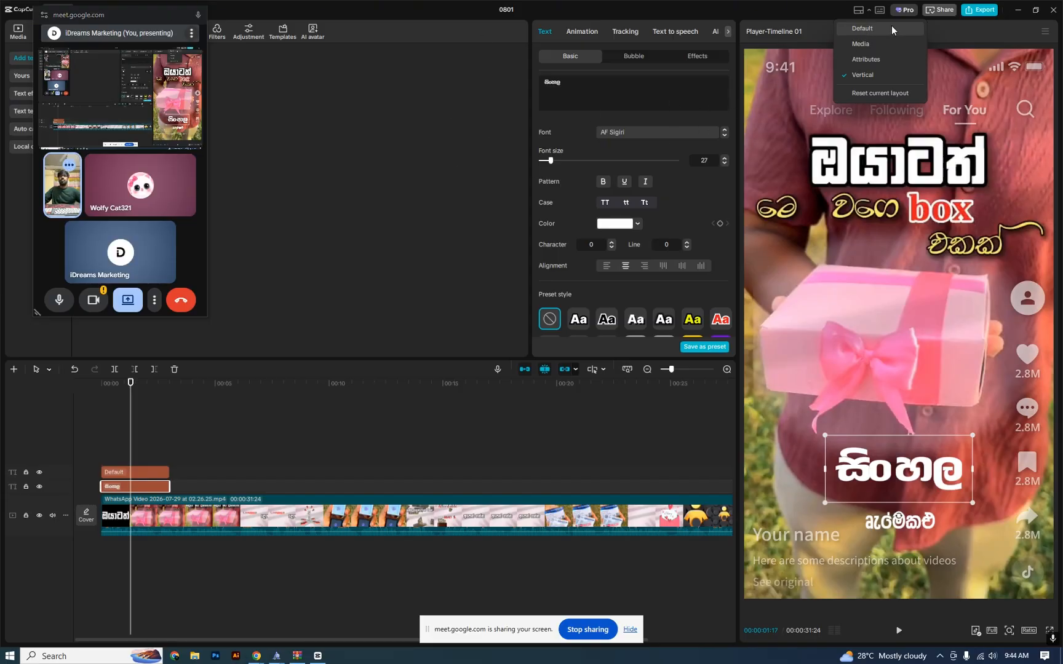
{"action": "left_click", "coordinate": [862, 28]}
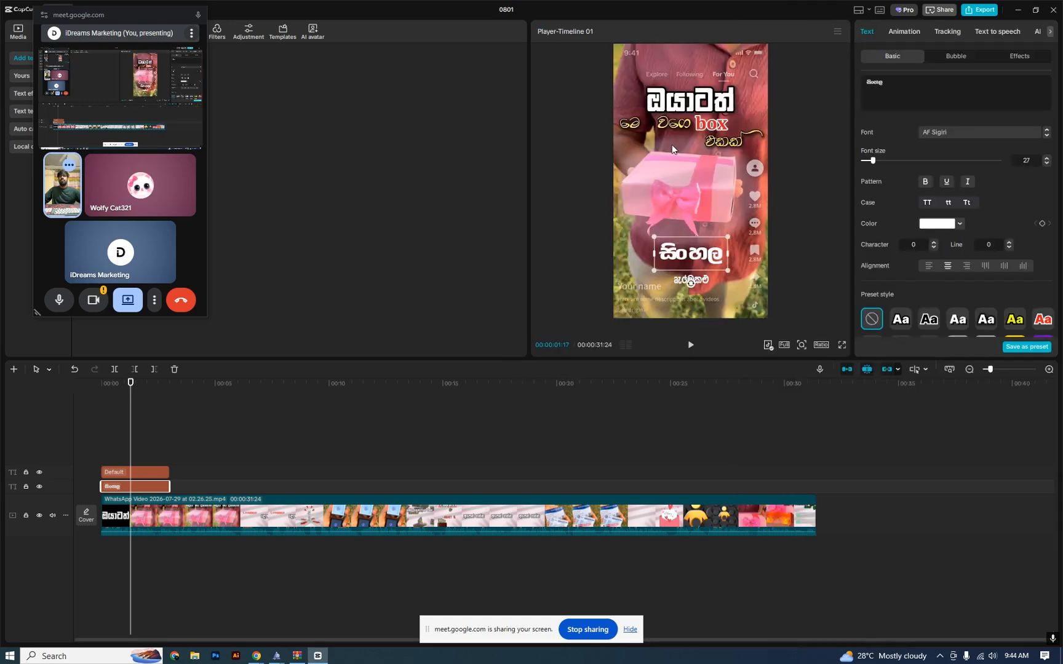
{"action": "left_click_drag", "start_coordinate": [528, 158], "coordinate": [250, 161]}
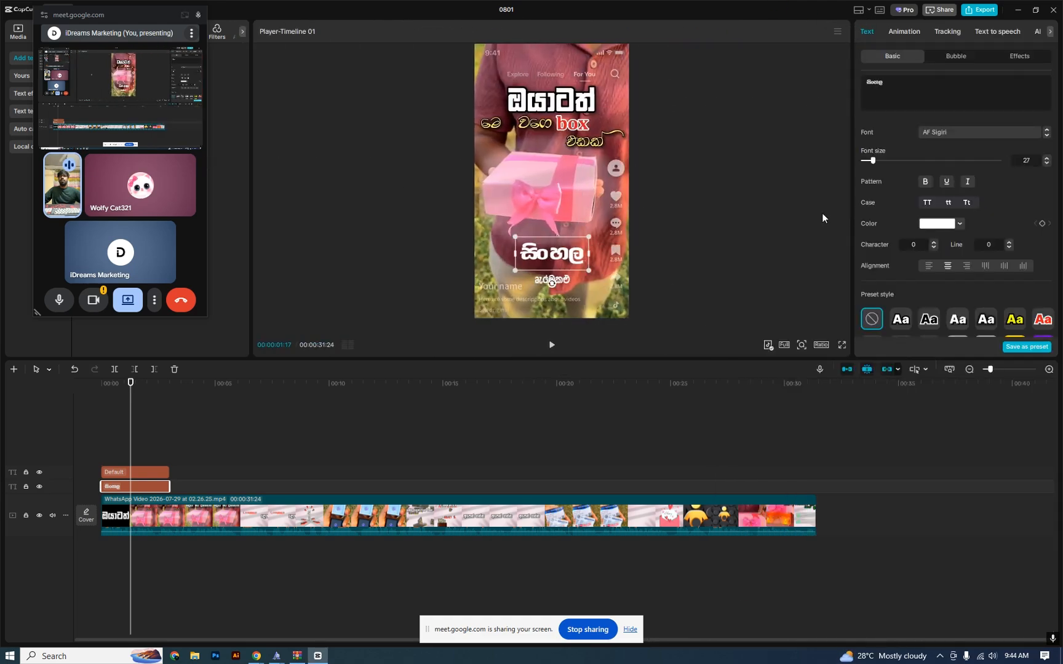
Step: Set the project's aspect ratio to 16:9
{"action": "left_click", "coordinate": [784, 346]}
{"action": "left_click", "coordinate": [813, 324]}
{"action": "left_click", "coordinate": [819, 346]}
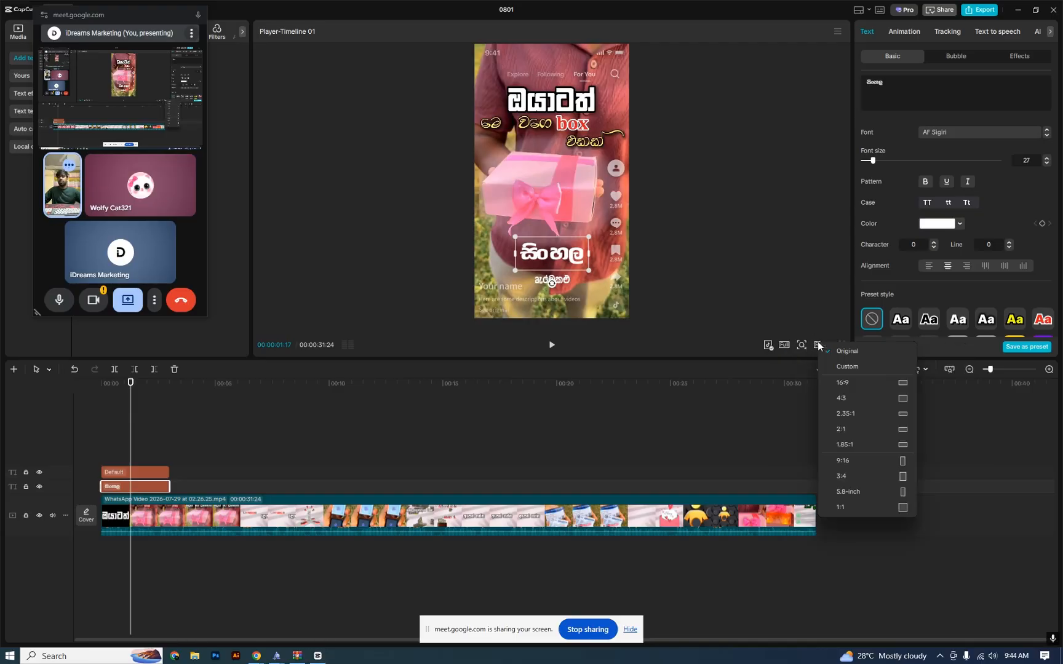
{"action": "left_click", "coordinate": [842, 383]}
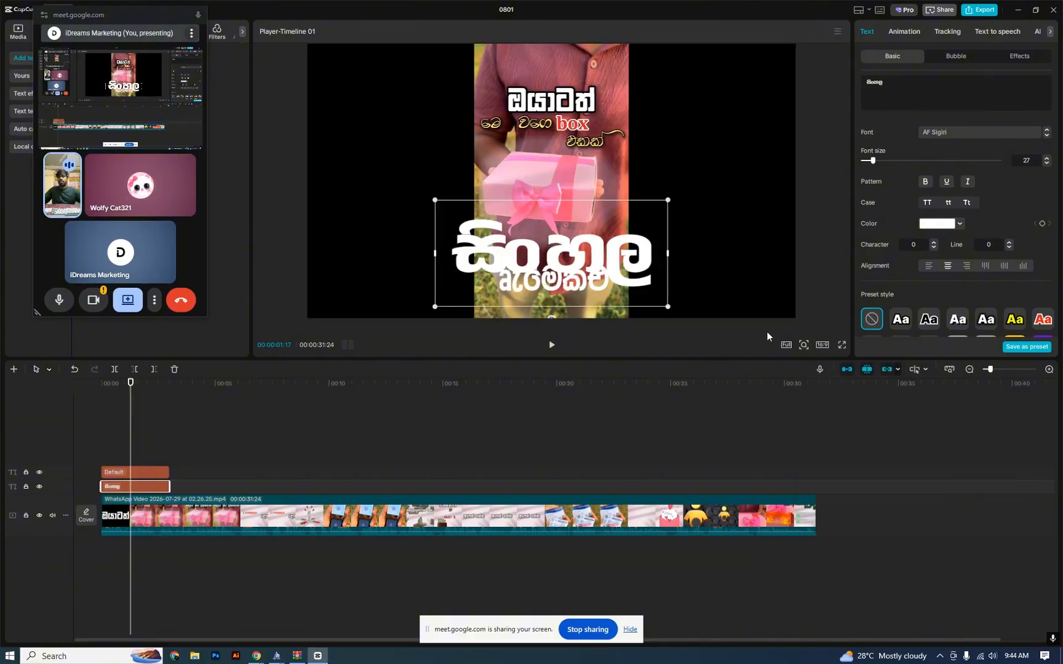
Step: Try scaling the main video up to 323% to fill the wide frame, and undo the scaling
{"action": "left_click", "coordinate": [504, 278]}
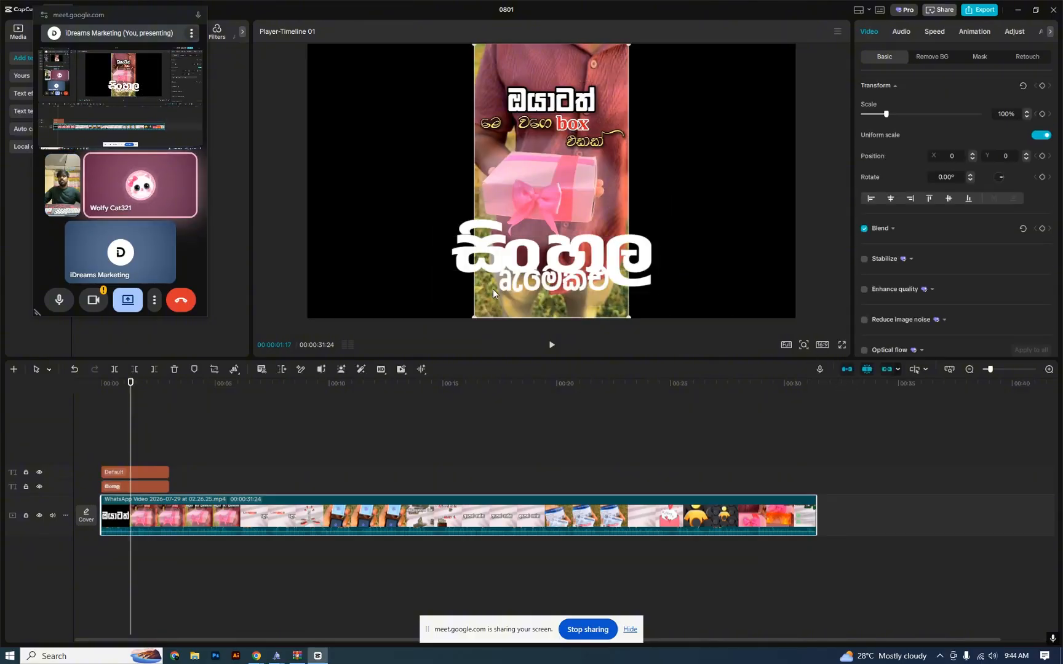
{"action": "left_click_drag", "start_coordinate": [474, 317], "coordinate": [28, 649]}
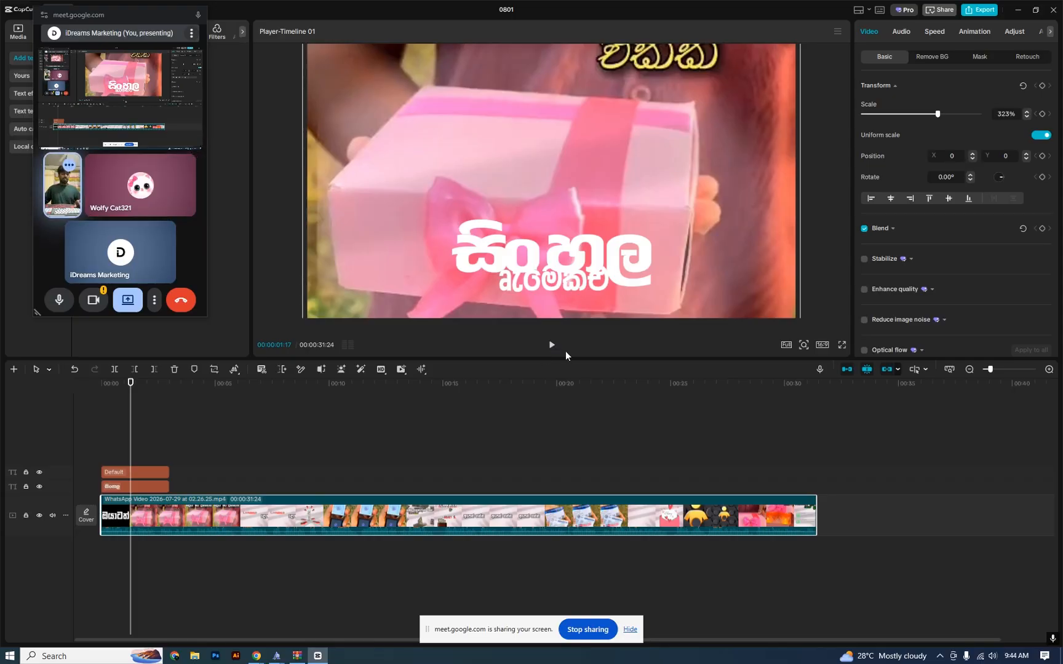
{"action": "key", "text": "ctrl+z"}
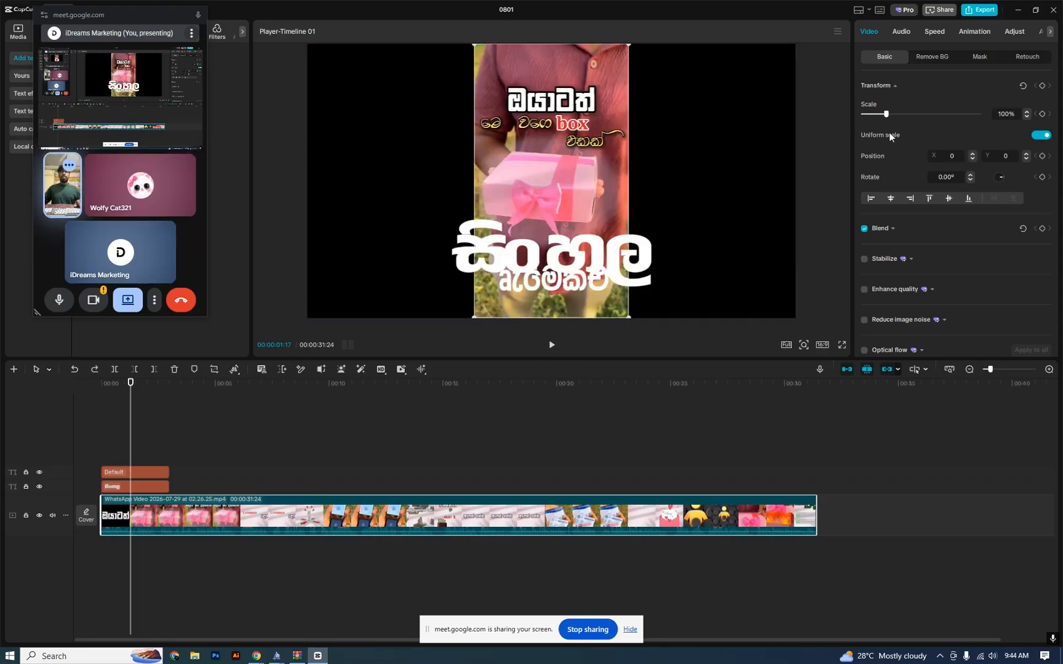
Step: Switch the workspace to the Vertical layout again
{"action": "left_click", "coordinate": [867, 11]}
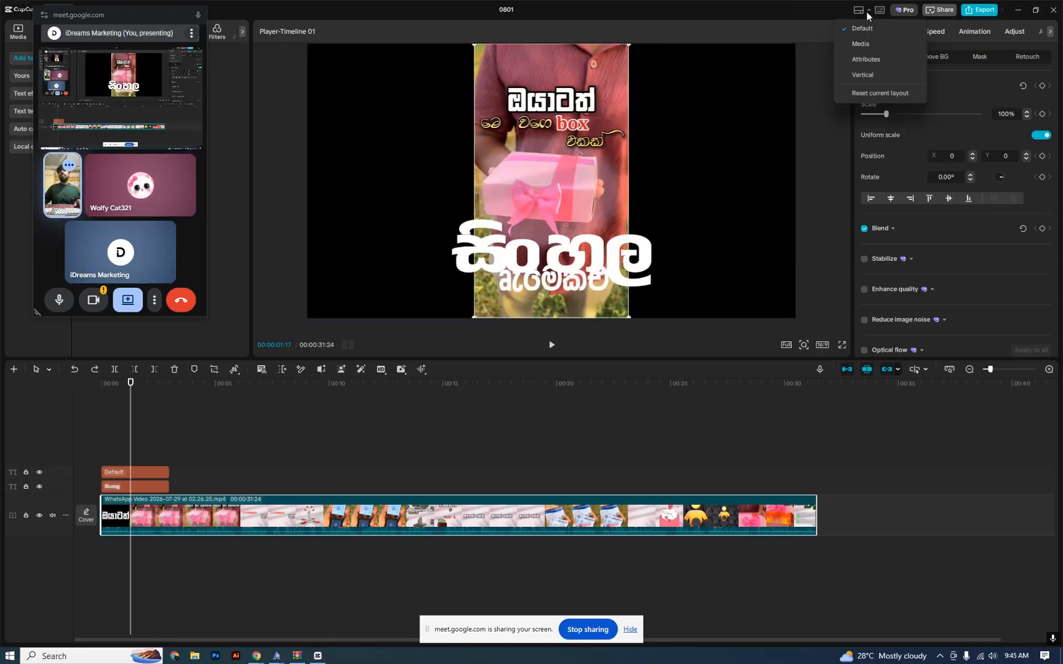
{"action": "left_click", "coordinate": [854, 76]}
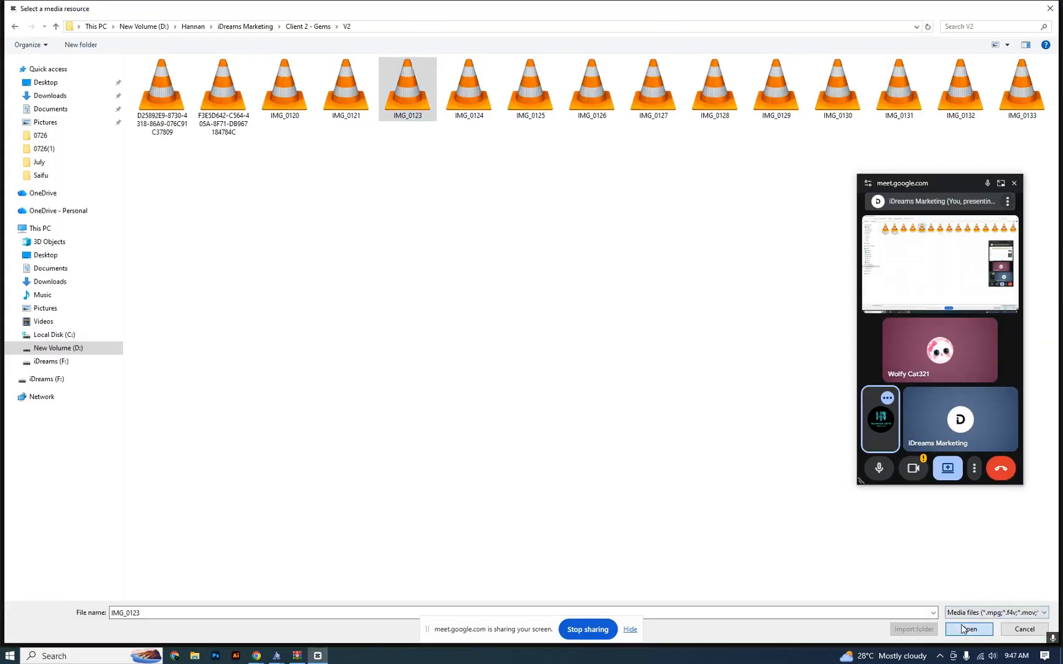
Step: Import IMG_0123 from the V2 folder and place it above the main video on the timeline at about 3 seconds
{"action": "left_click", "coordinate": [969, 629]}
{"action": "left_click_drag", "start_coordinate": [169, 140], "coordinate": [218, 465]}
Step: Move both caption clips onto tracks above IMG_0123, aligned with its start, and bring them into the preview
{"action": "left_click", "coordinate": [154, 490]}
{"action": "left_click_drag", "start_coordinate": [154, 490], "coordinate": [152, 464]}
{"action": "left_click_drag", "start_coordinate": [162, 414], "coordinate": [253, 459]}
{"action": "left_click", "coordinate": [208, 400]}
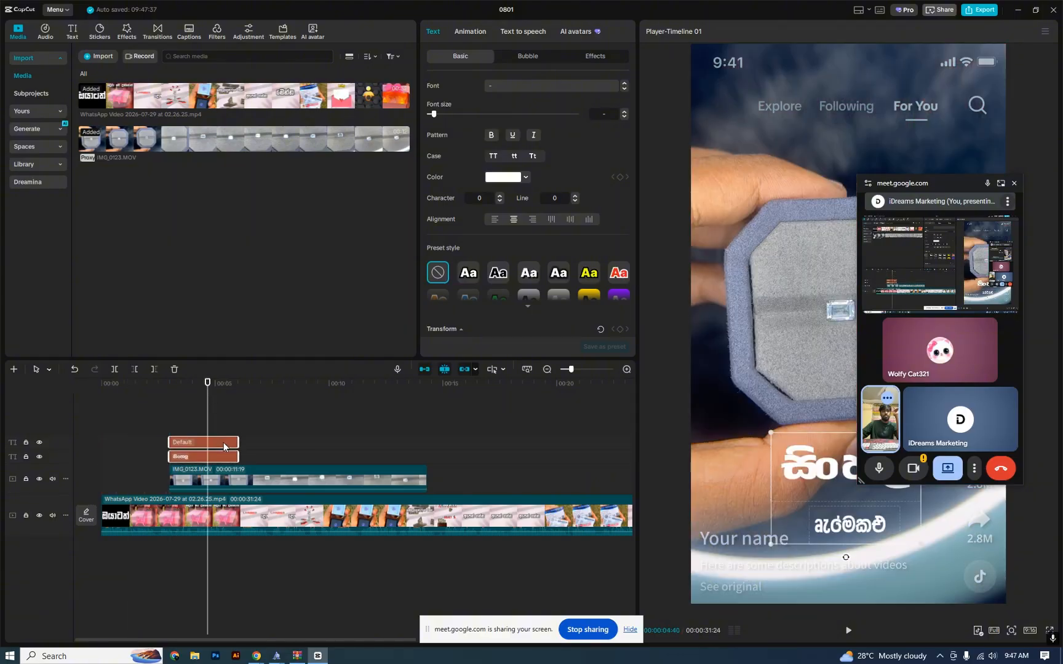
Step: Move the Meet window off the player and position both captions above the gem box, just under the TikTok header
{"action": "left_click", "coordinate": [225, 443]}
{"action": "left_click_drag", "start_coordinate": [946, 190], "coordinate": [106, 32]}
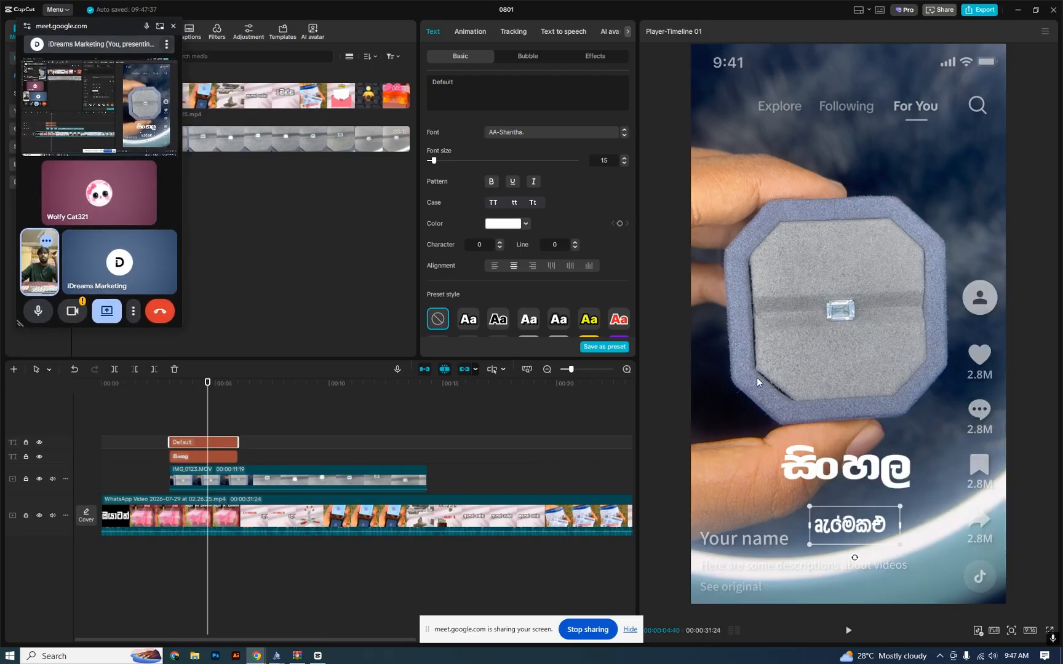
{"action": "left_click", "coordinate": [813, 471]}
{"action": "left_click", "coordinate": [874, 532]}
{"action": "left_click_drag", "start_coordinate": [874, 532], "coordinate": [874, 141]}
{"action": "left_click", "coordinate": [873, 465], "text": "shift"}
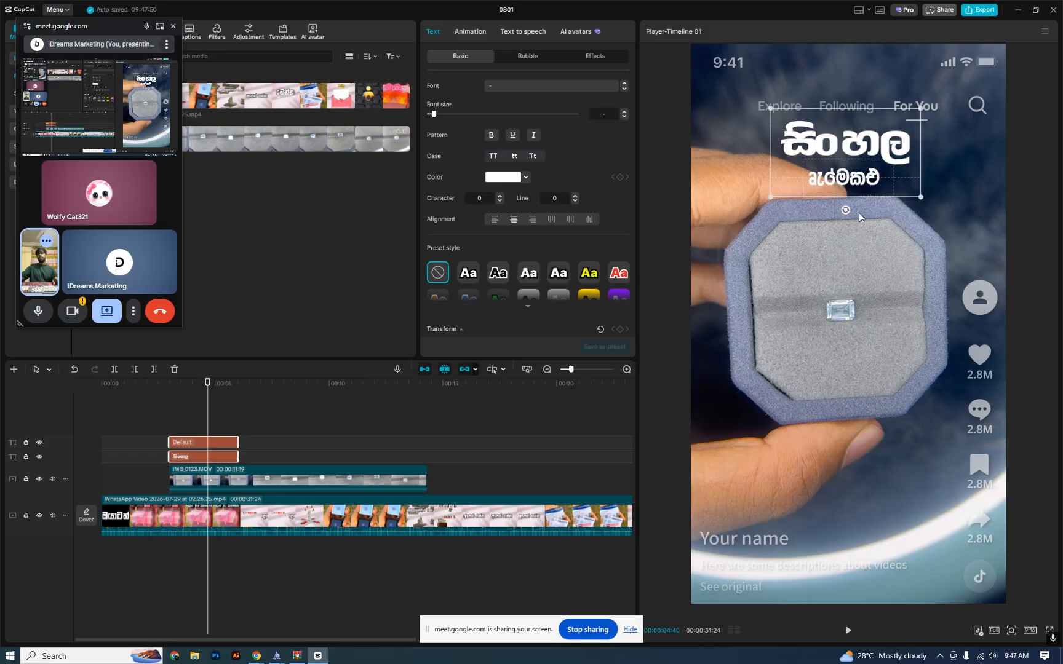
Step: Inspect the font settings of both caption layers and compare their placement with the main video's opening captions
{"action": "left_click", "coordinate": [862, 189]}
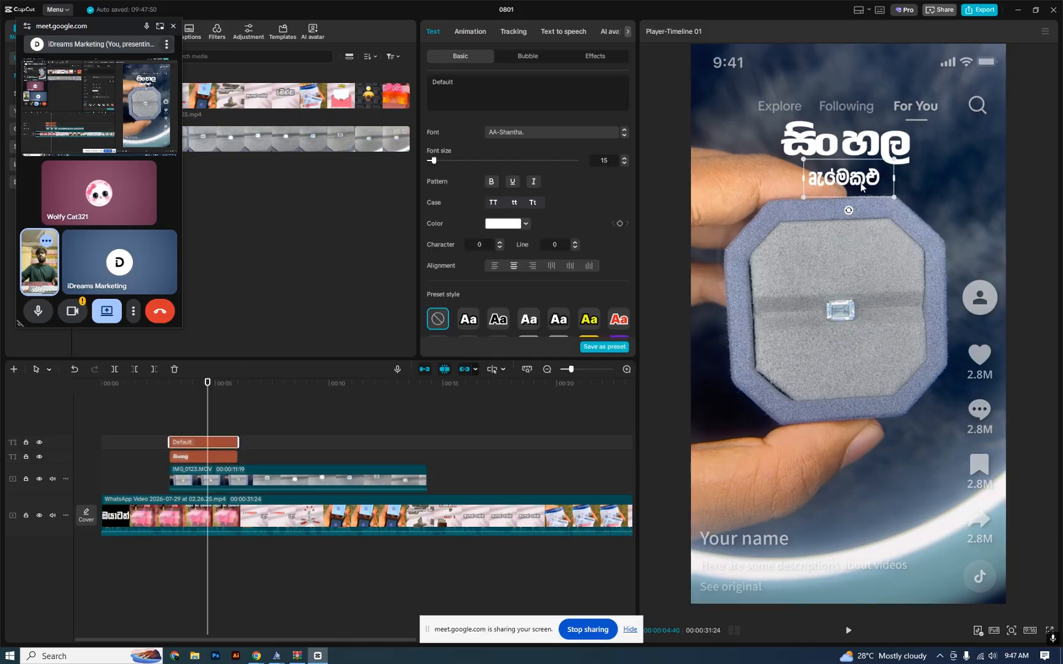
{"action": "left_click", "coordinate": [838, 157]}
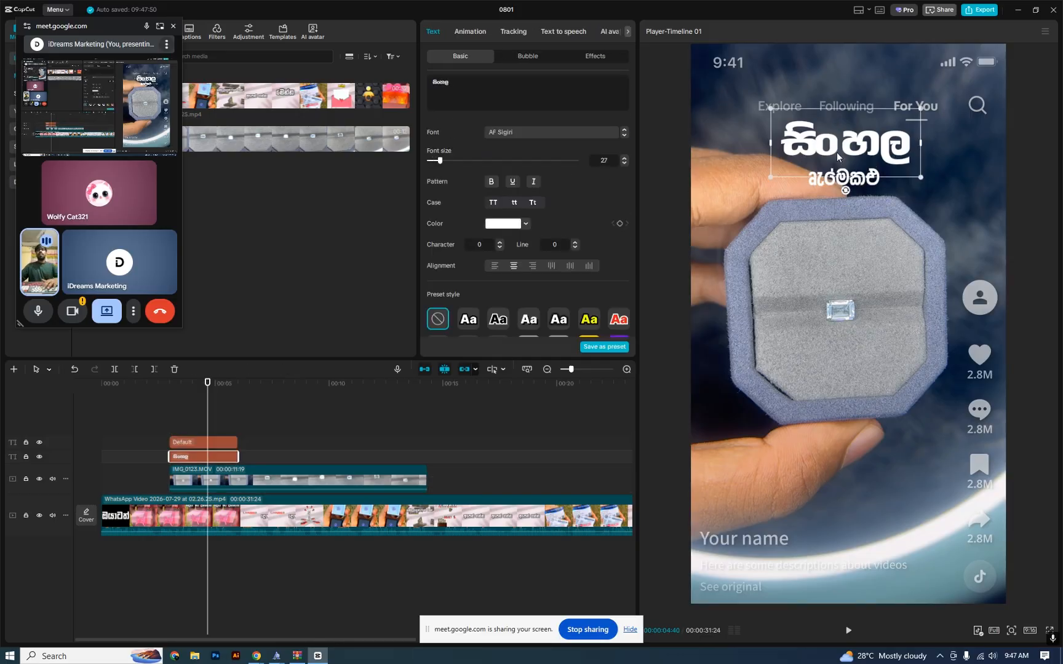
{"action": "left_click", "coordinate": [875, 189]}
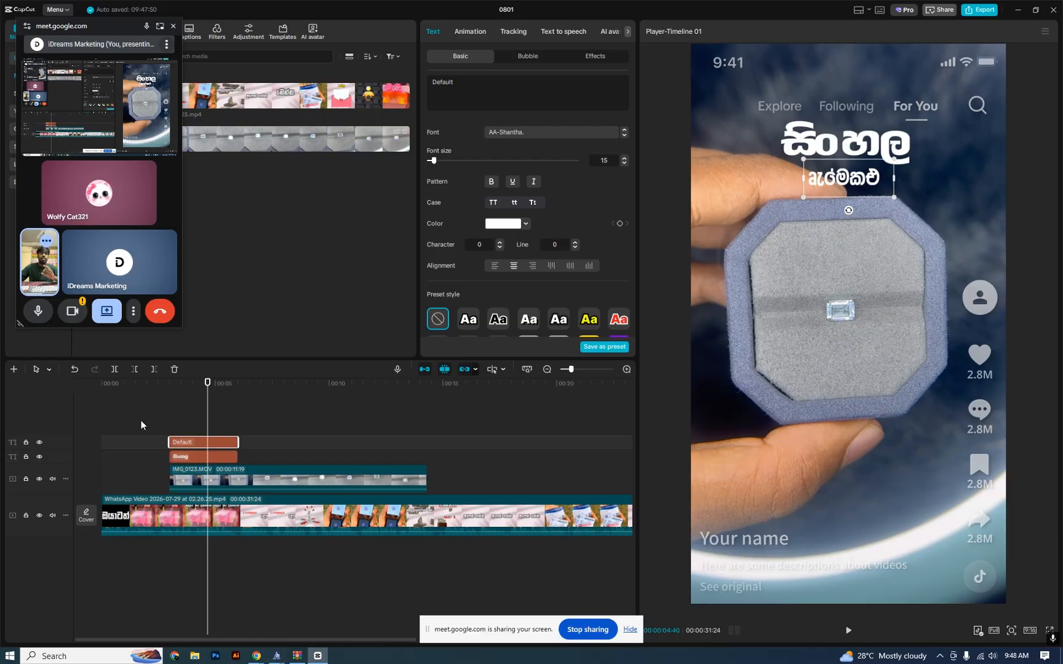
{"action": "left_click", "coordinate": [129, 396]}
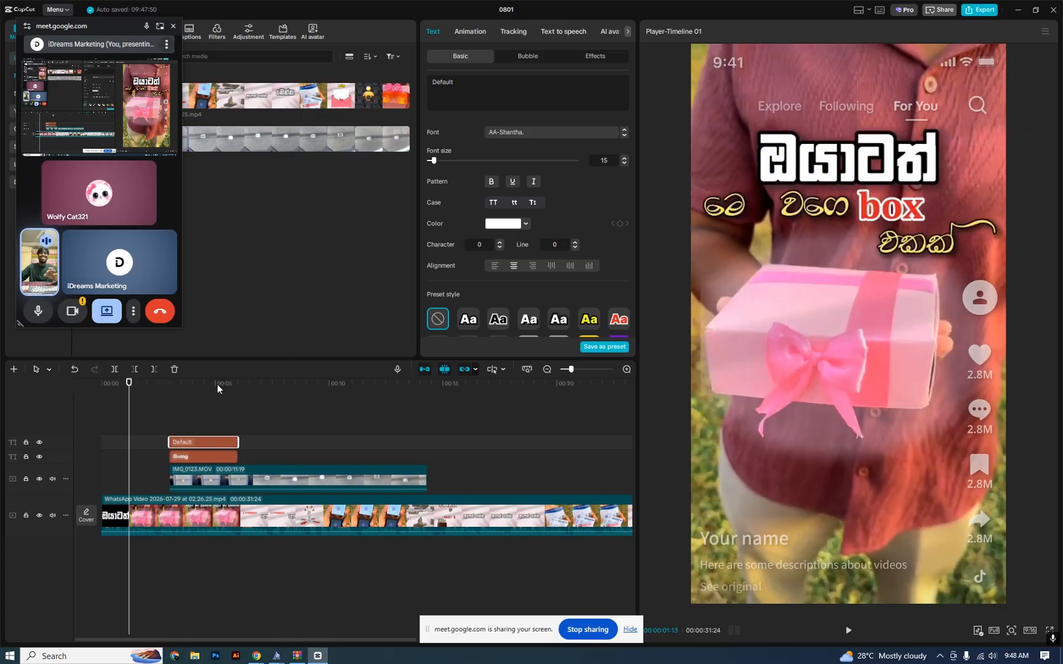
{"action": "left_click_drag", "start_coordinate": [214, 388], "coordinate": [207, 403]}
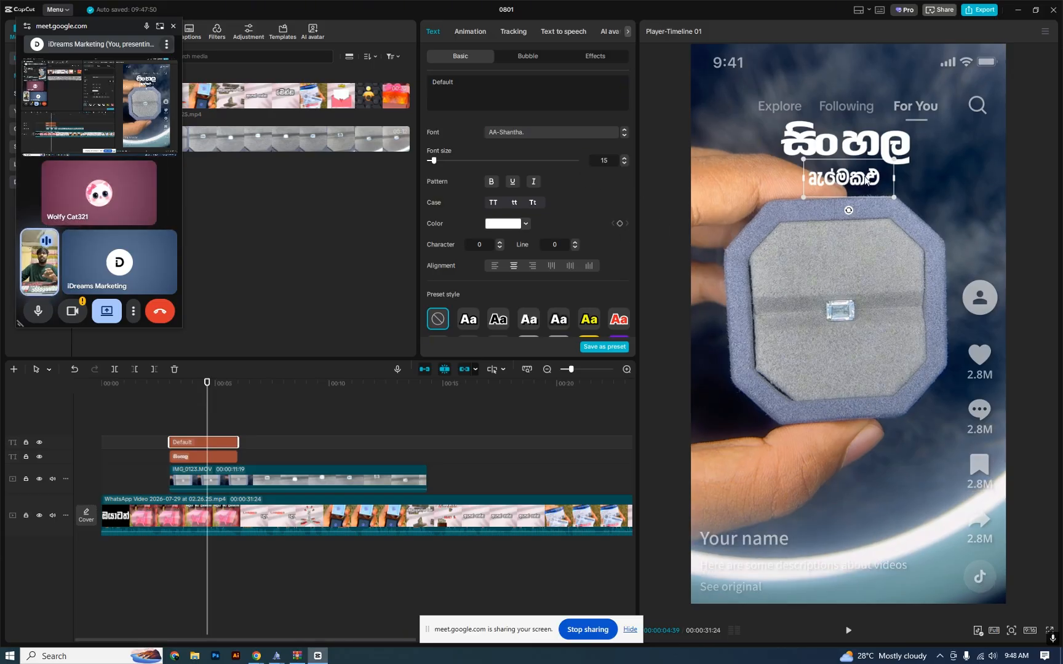
Step: Set the smaller caption's font size to 17 and its colour to yellow F0FF00
{"action": "left_click_drag", "start_coordinate": [866, 181], "coordinate": [865, 182]}
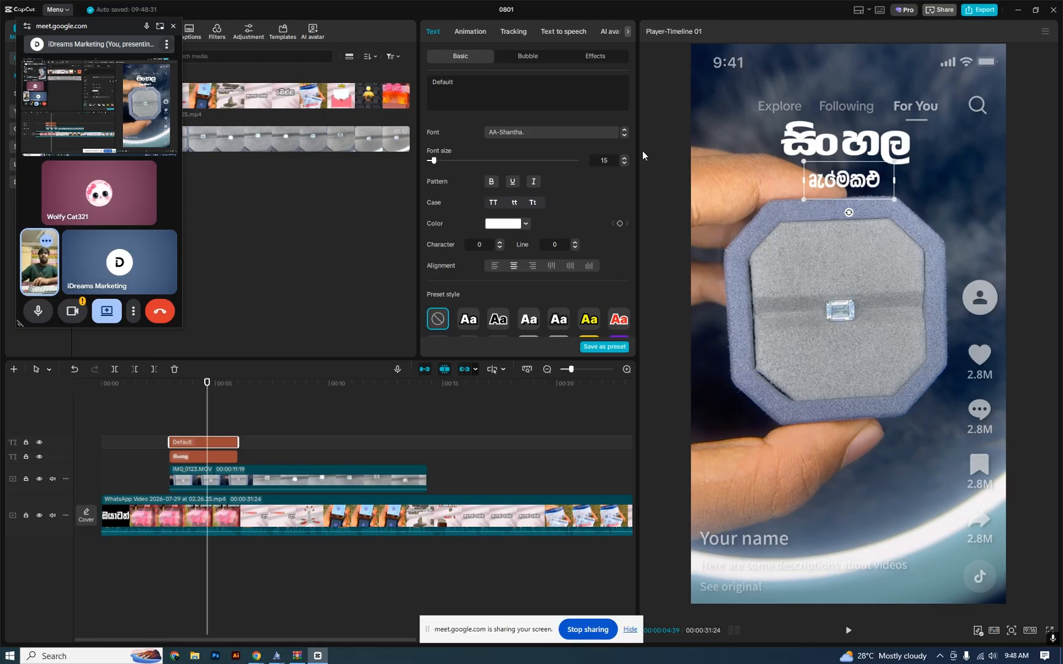
{"action": "left_click", "coordinate": [625, 158]}
{"action": "left_click", "coordinate": [625, 158]}
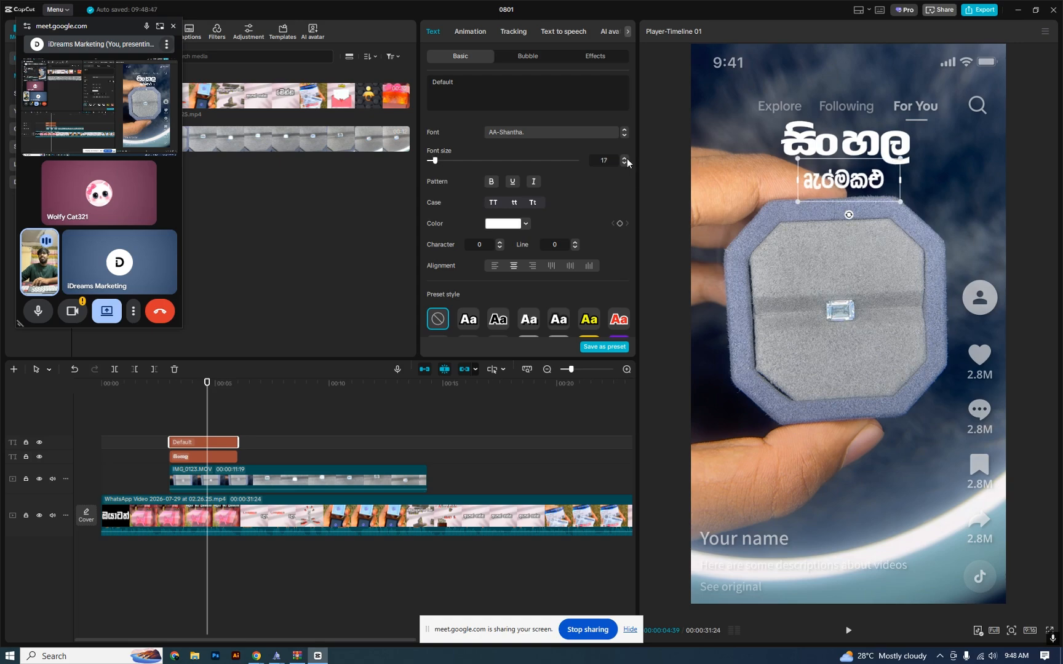
{"action": "left_click", "coordinate": [919, 184]}
{"action": "left_click", "coordinate": [879, 191]}
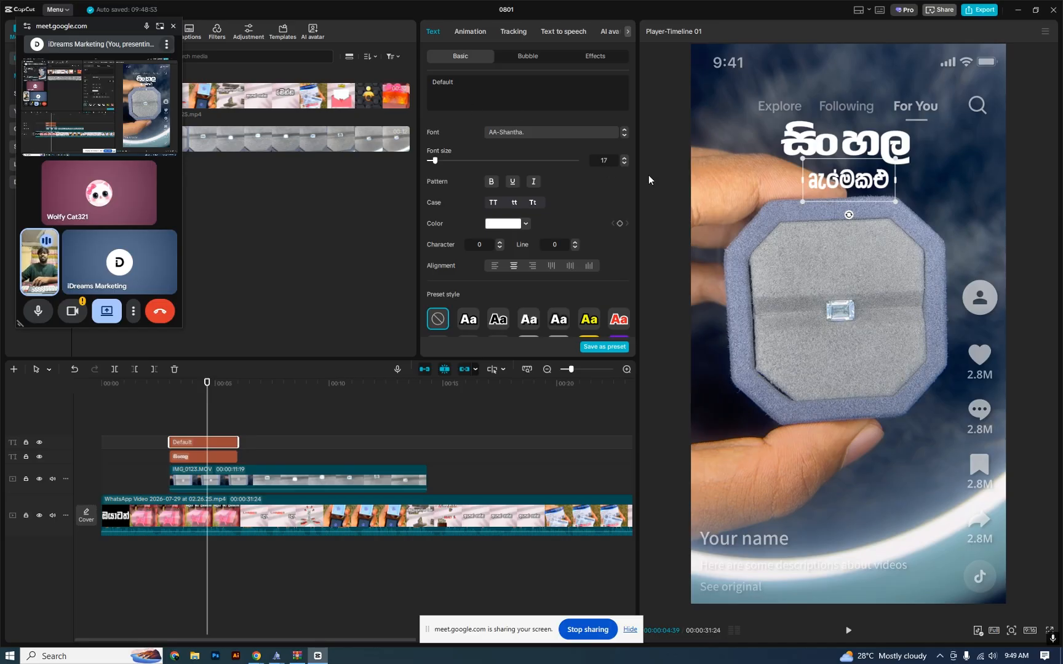
{"action": "left_click", "coordinate": [526, 223]}
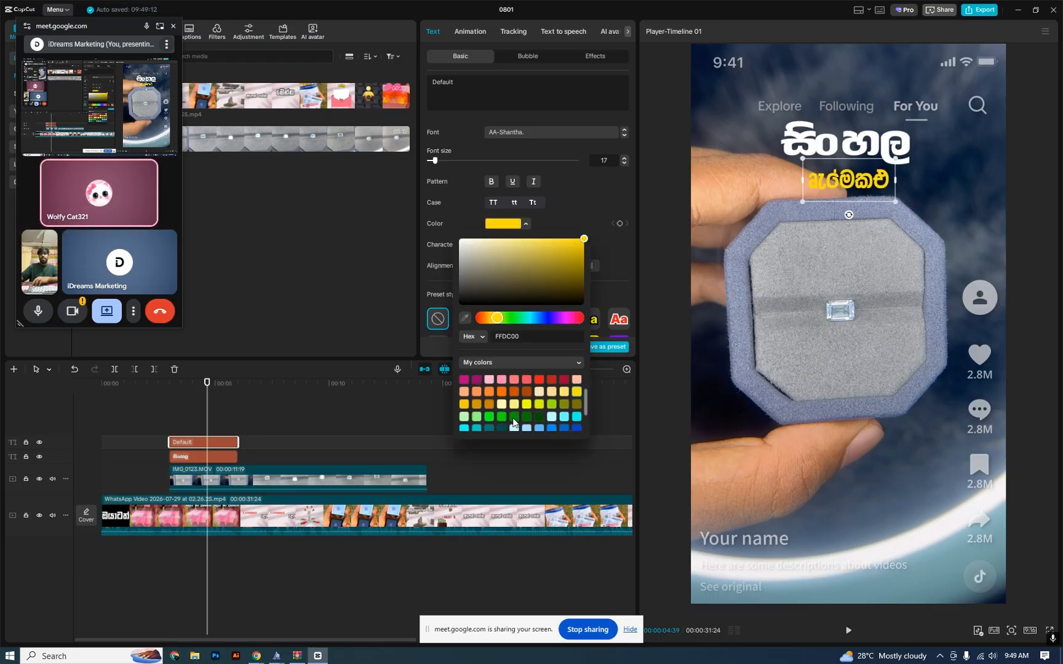
{"action": "left_click", "coordinate": [527, 405]}
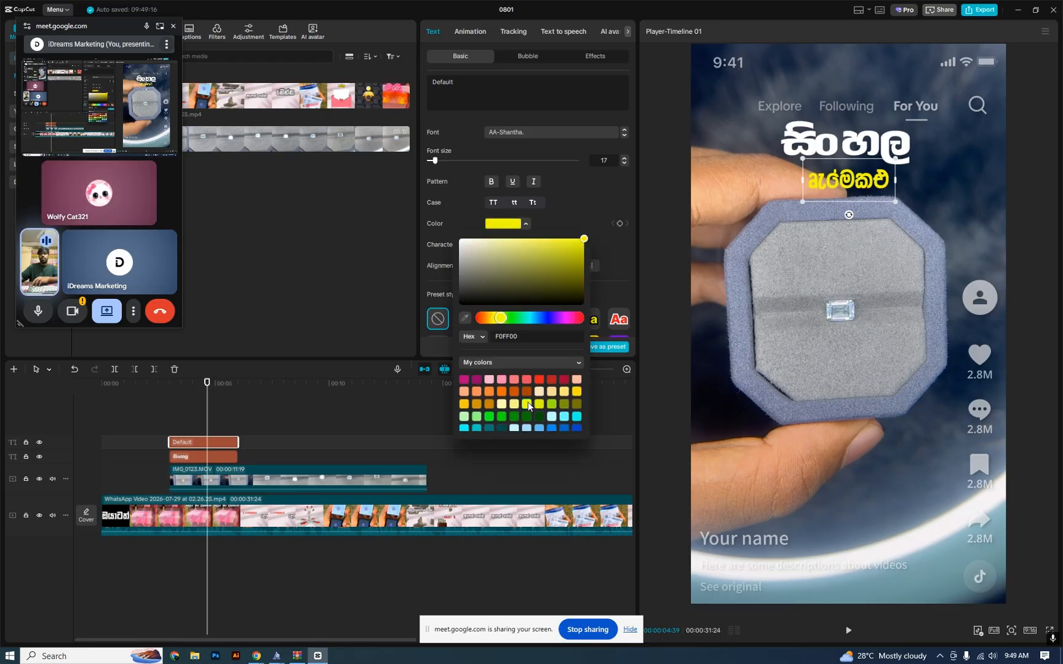
Step: Place the larger white caption just above the yellow one, and return the playhead to the main video at about 1 second
{"action": "left_click", "coordinate": [876, 149]}
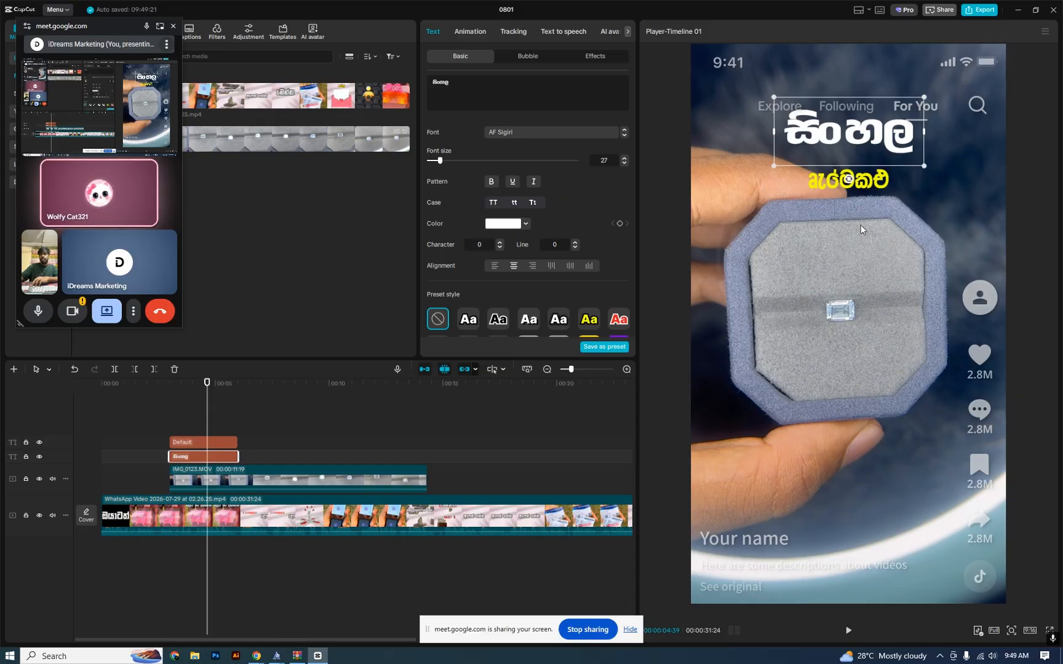
{"action": "left_click_drag", "start_coordinate": [861, 128], "coordinate": [862, 142]}
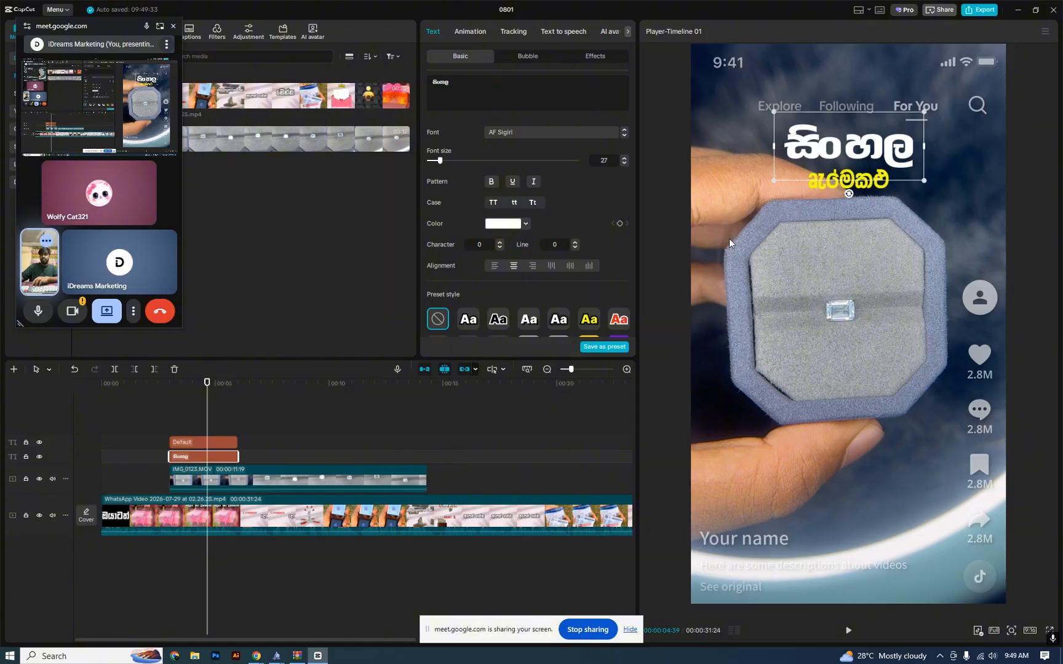
{"action": "left_click_drag", "start_coordinate": [194, 372], "coordinate": [132, 391]}
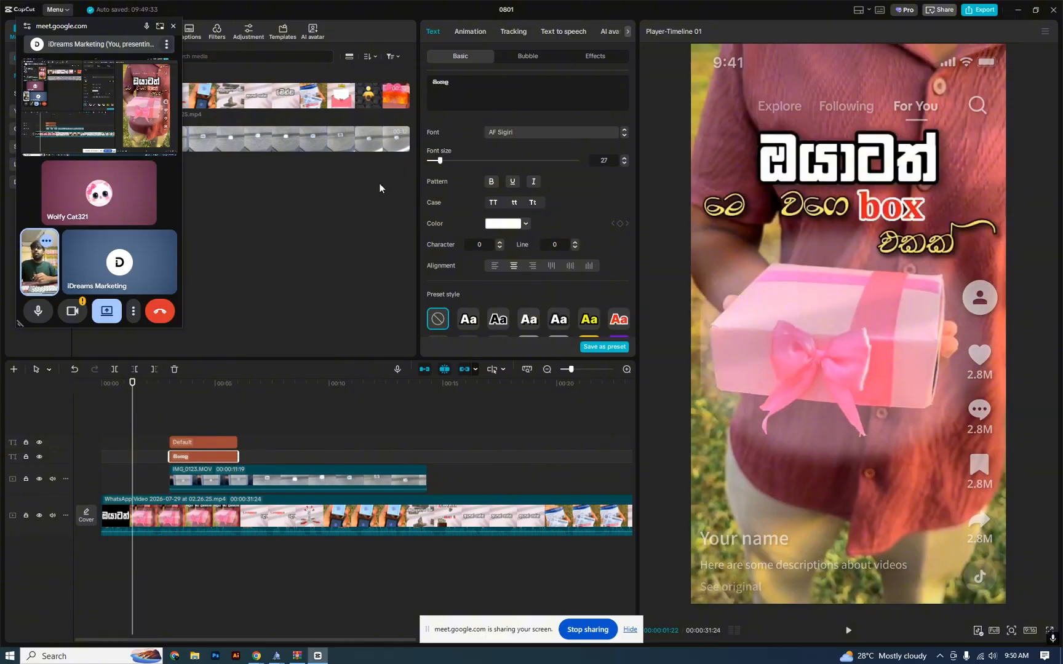
Step: Move the Meet window off the media library and add a square shape on its own track at the playhead
{"action": "left_click_drag", "start_coordinate": [24, 29], "coordinate": [193, 120]}
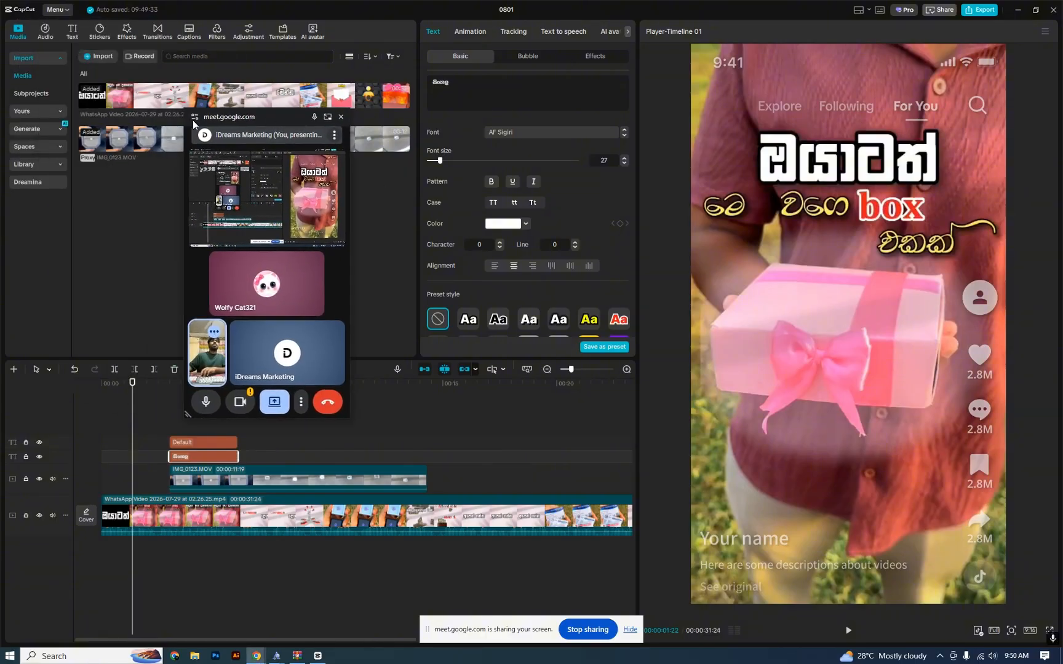
{"action": "left_click", "coordinate": [99, 30]}
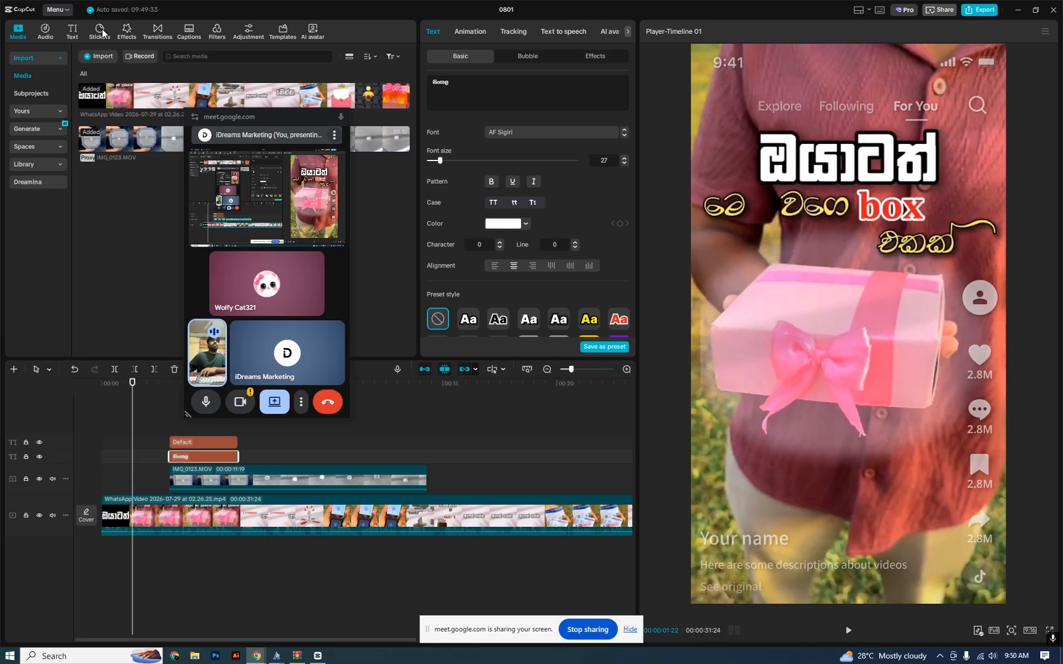
{"action": "left_click", "coordinate": [24, 96]}
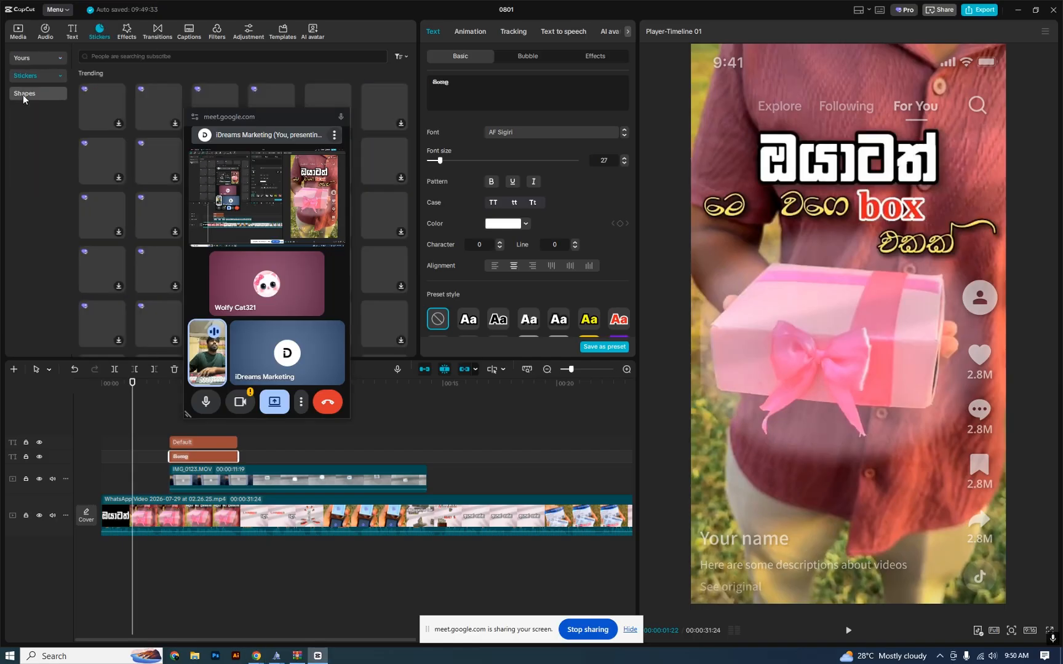
{"action": "left_click", "coordinate": [24, 95]}
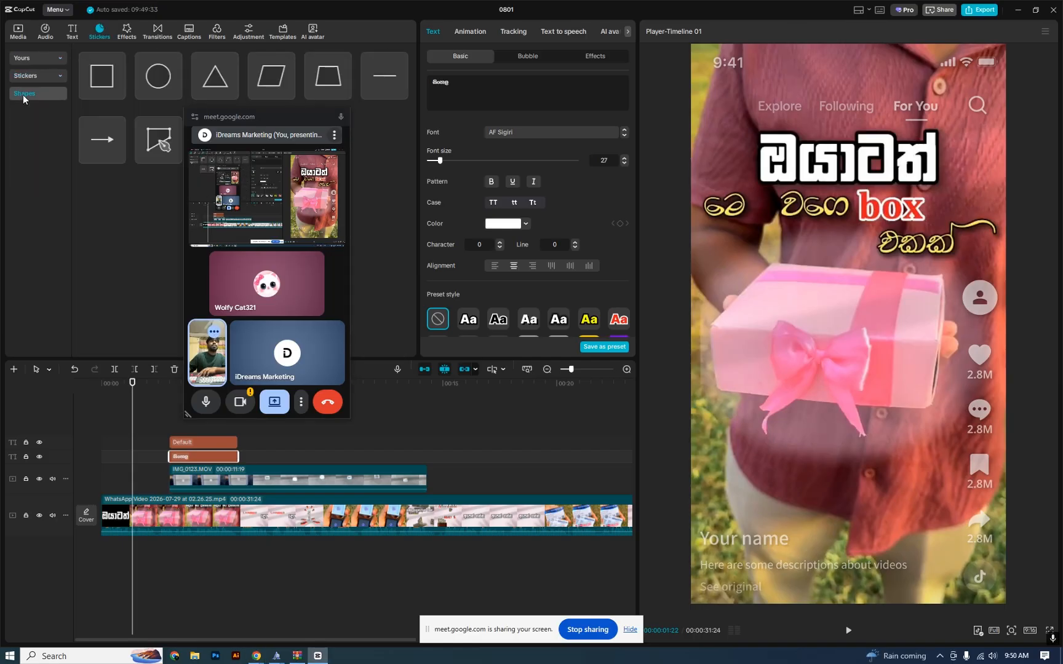
{"action": "left_click_drag", "start_coordinate": [108, 74], "coordinate": [130, 456]}
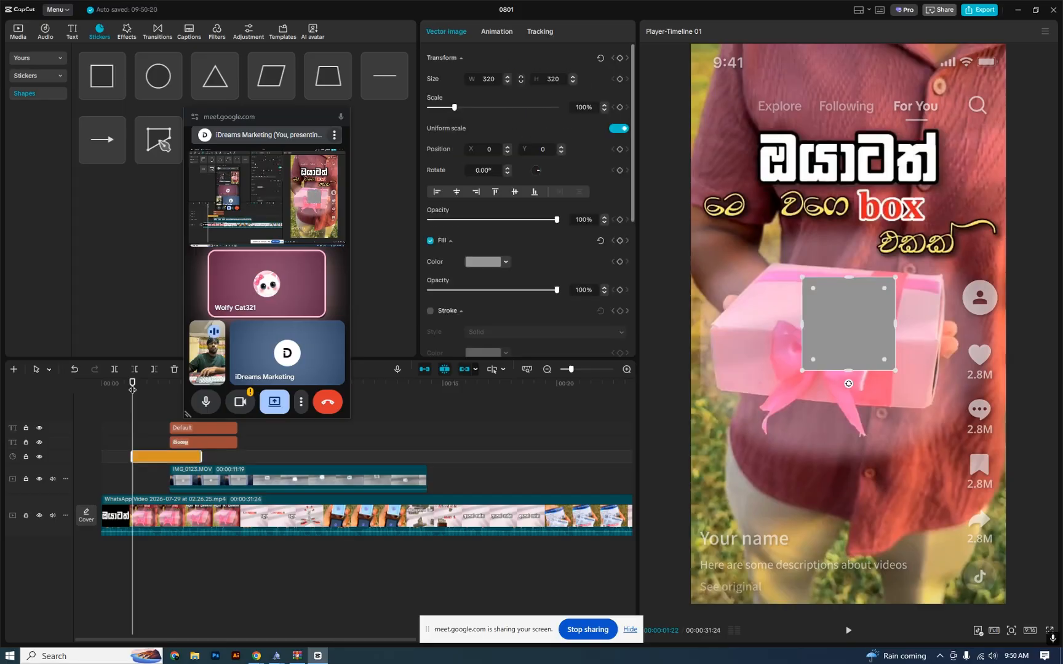
Step: Reshape the grey square into a full-height strip 155 wide and 2064 high along the frame's right edge, behind the TikTok icons
{"action": "left_click_drag", "start_coordinate": [133, 389], "coordinate": [152, 392]}
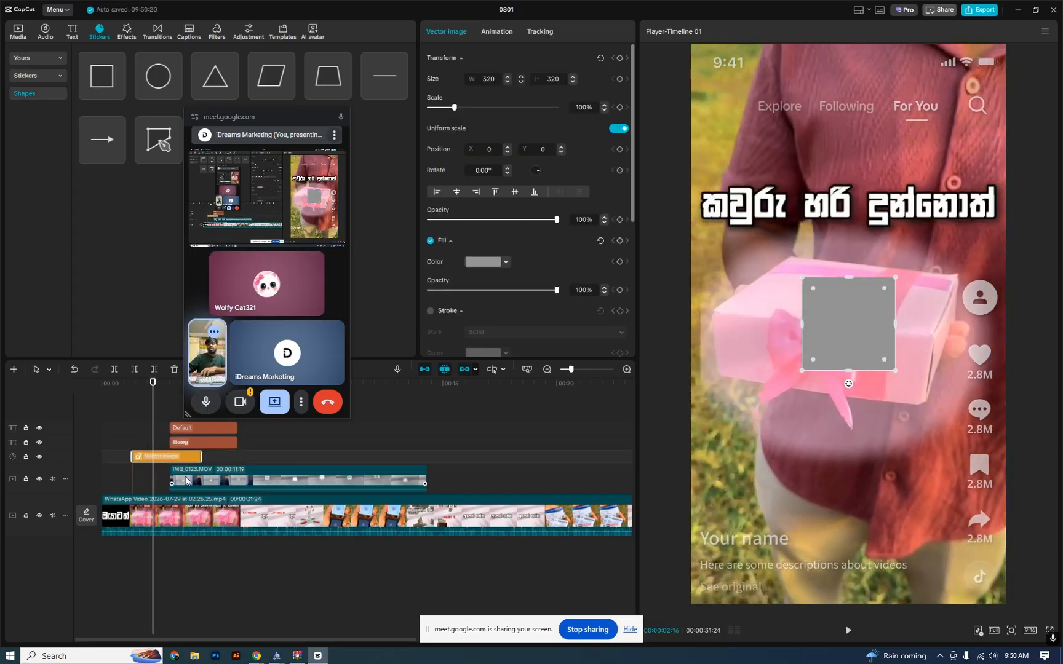
{"action": "mouse_move", "coordinate": [101, 60]}
{"action": "left_click_drag", "start_coordinate": [101, 60], "coordinate": [406, 422]}
{"action": "left_click", "coordinate": [859, 329]}
{"action": "left_click_drag", "start_coordinate": [849, 319], "coordinate": [962, 354]}
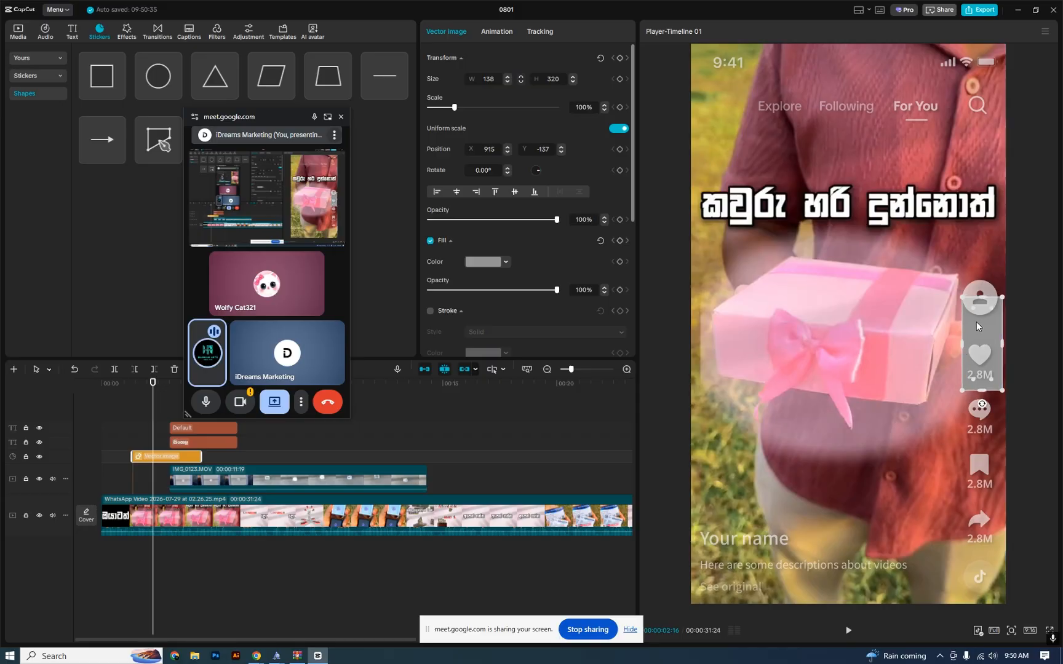
{"action": "left_click_drag", "start_coordinate": [982, 297], "coordinate": [983, 42]}
{"action": "left_click_drag", "start_coordinate": [987, 133], "coordinate": [988, 133]}
{"action": "left_click_drag", "start_coordinate": [966, 344], "coordinate": [961, 344]}
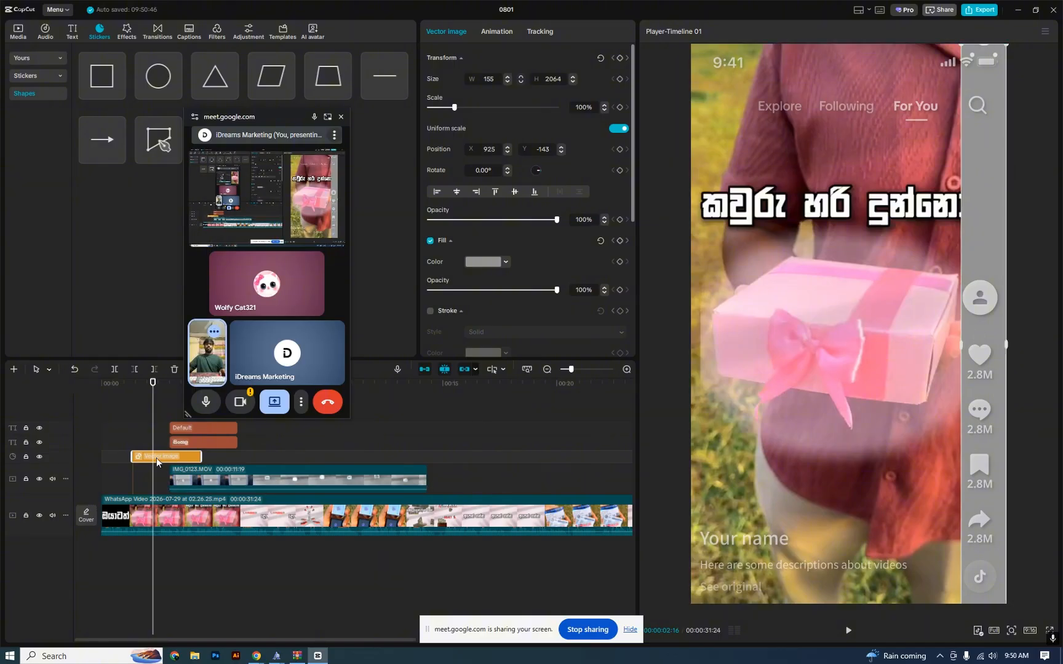
Step: Duplicate the grey strip onto a track above and place the copy along the frame's left edge at X -925
{"action": "left_click_drag", "start_coordinate": [156, 458], "coordinate": [159, 451]}
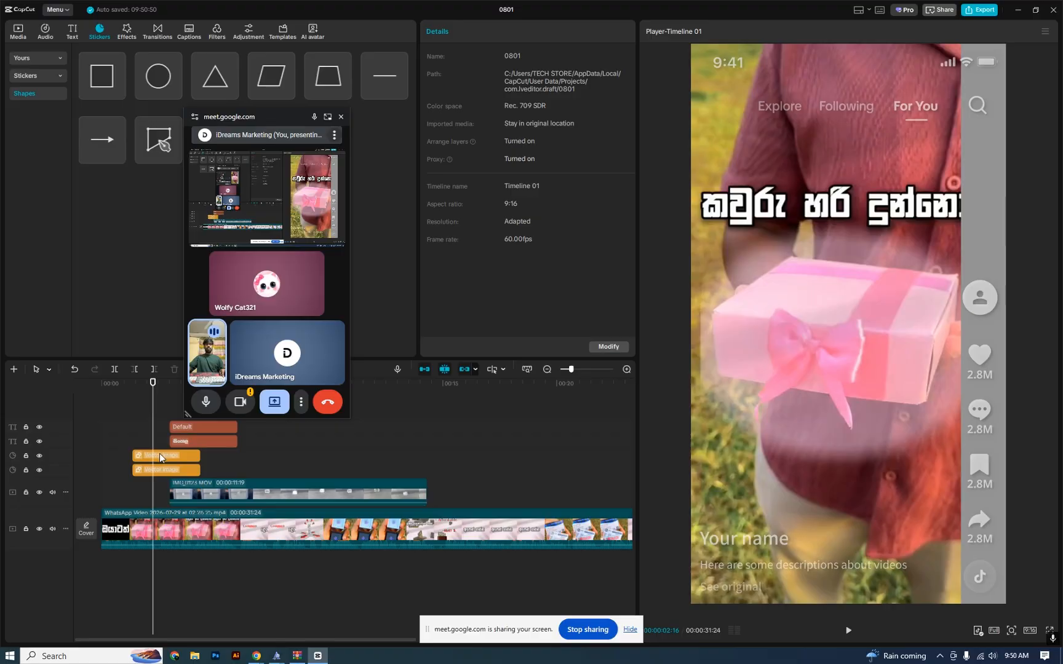
{"action": "left_click_drag", "start_coordinate": [993, 223], "coordinate": [714, 215]}
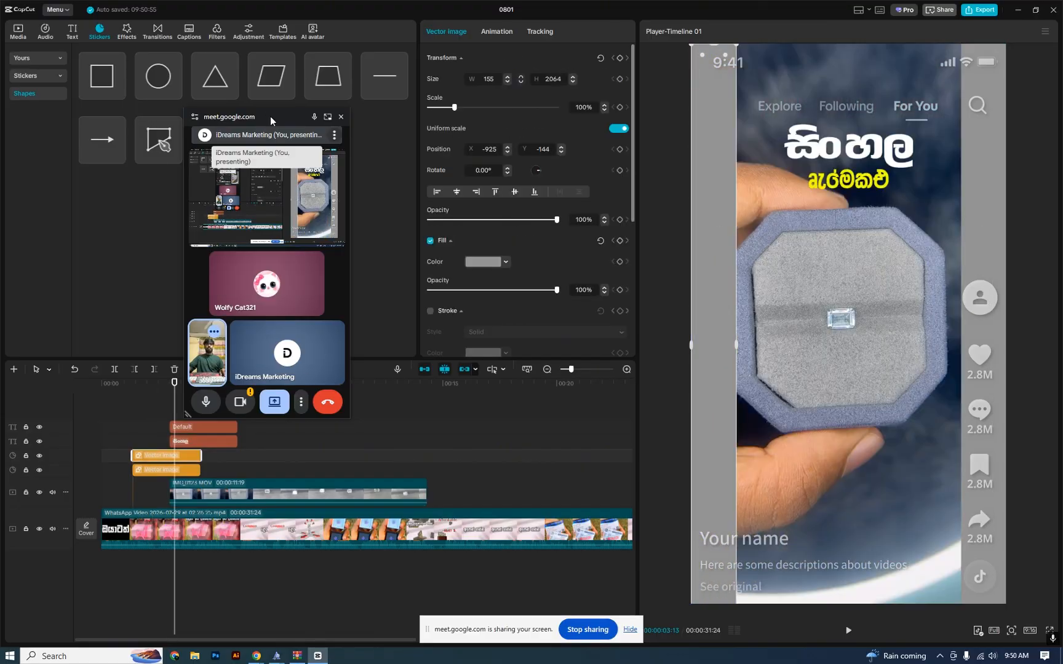
{"action": "left_click_drag", "start_coordinate": [271, 118], "coordinate": [92, 31]}
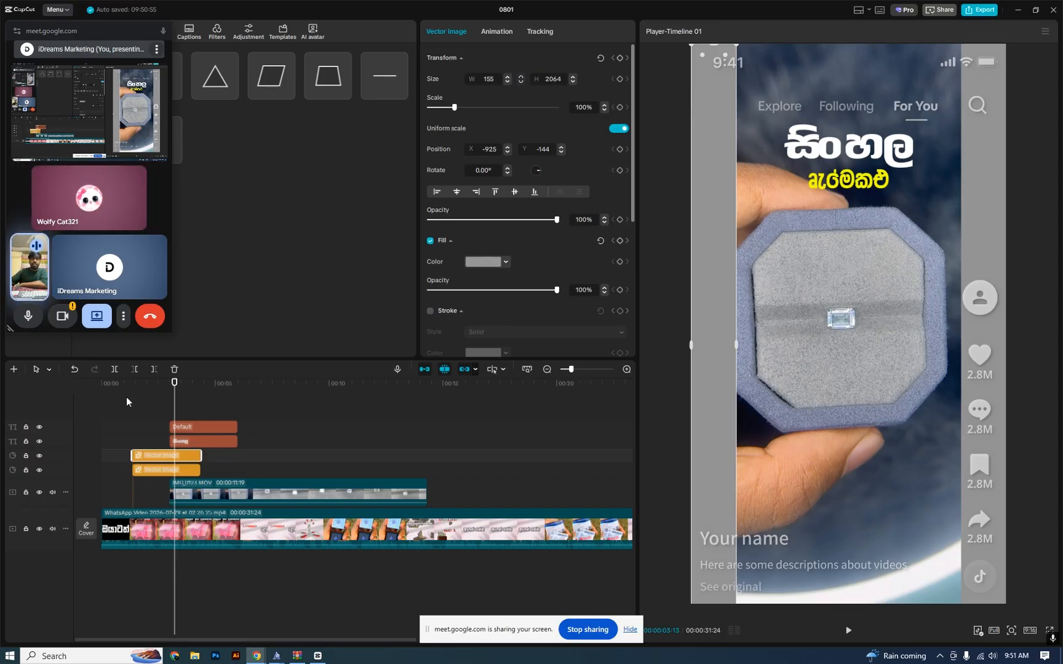
Step: Disable both grey strips to view the opening captions without them, and re-enable them over the gem box clip
{"action": "mouse_move", "coordinate": [122, 394]}
{"action": "left_mouse_down"}
{"action": "mouse_move", "coordinate": [140, 397]}
{"action": "mouse_move", "coordinate": [132, 401]}
{"action": "left_mouse_up"}
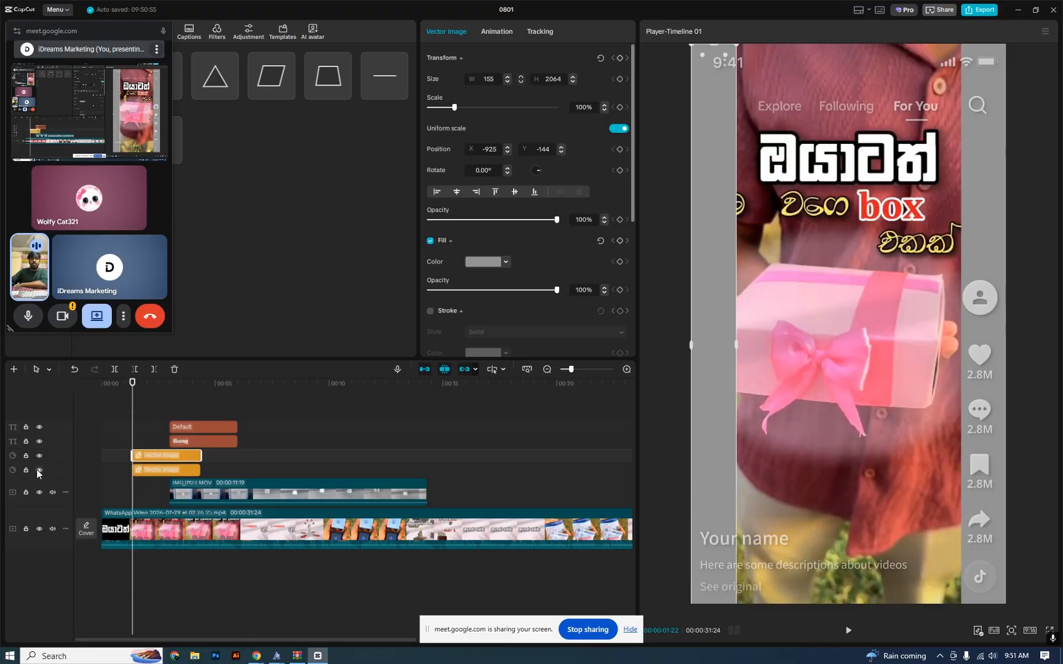
{"action": "left_click", "coordinate": [147, 471], "text": "ctrl"}
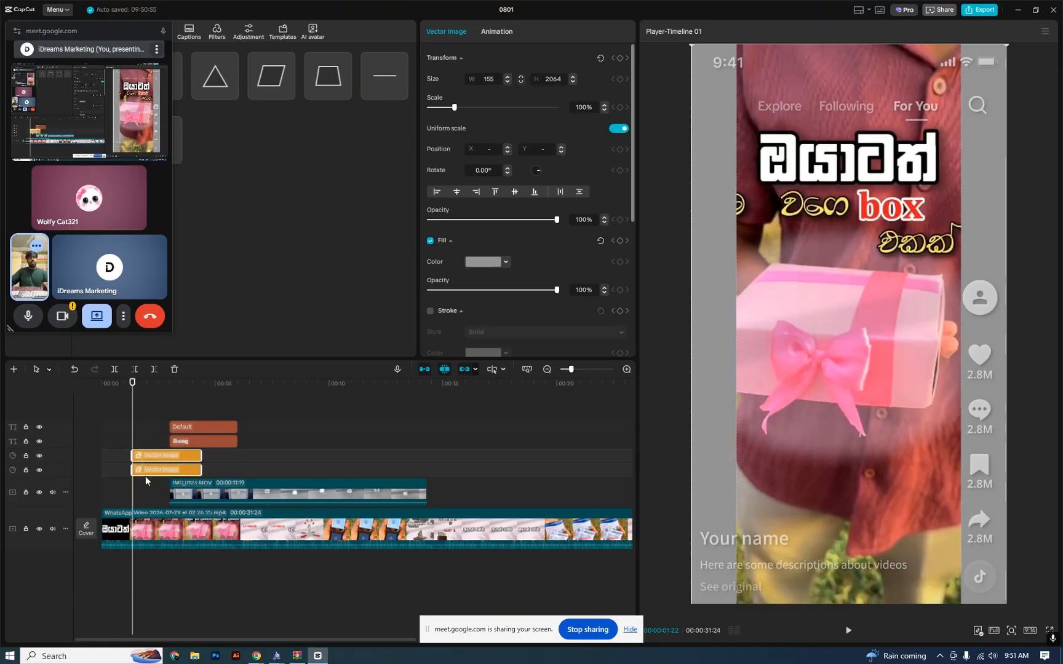
{"action": "key", "text": "v"}
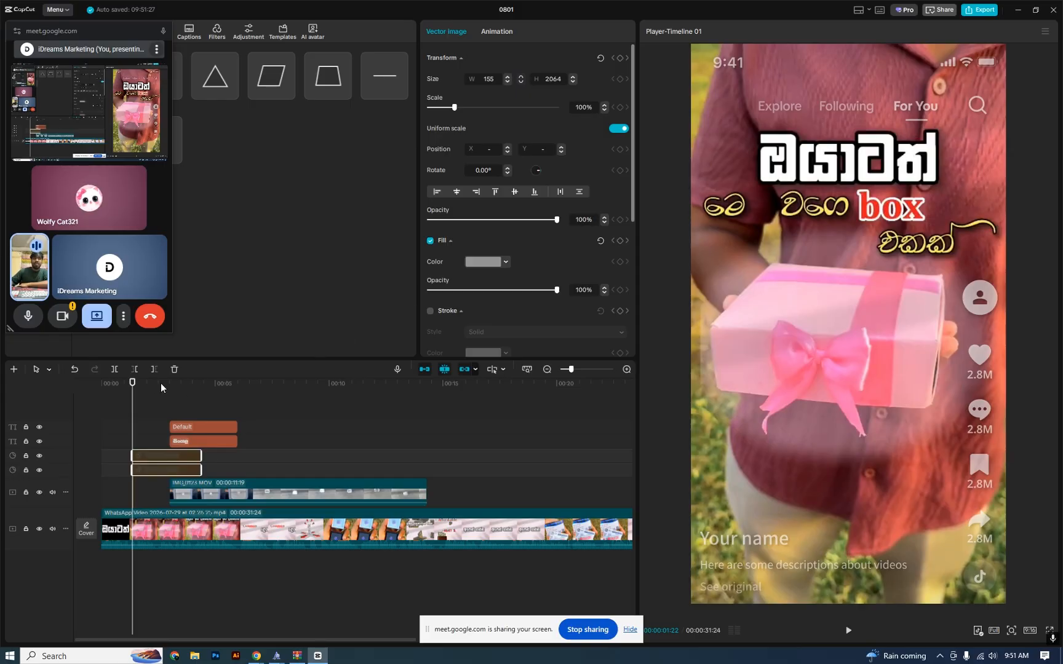
{"action": "left_click_drag", "start_coordinate": [136, 384], "coordinate": [180, 389]}
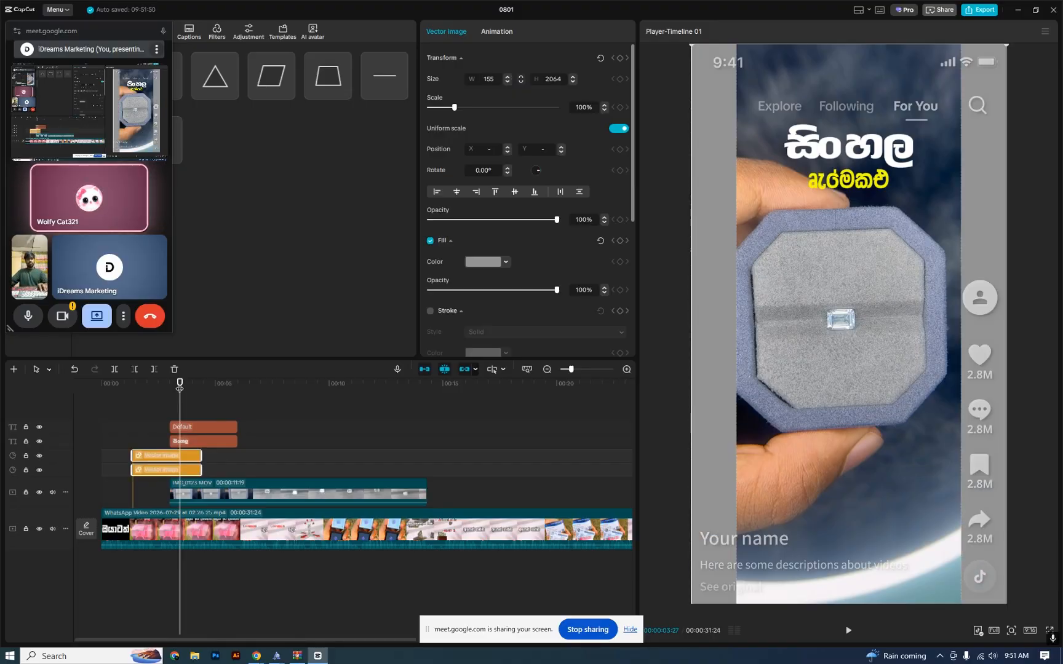
Step: Move both captions slightly higher between the grey strips, with the yellow one tucked tightly under the white one
{"action": "left_click", "coordinate": [830, 184]}
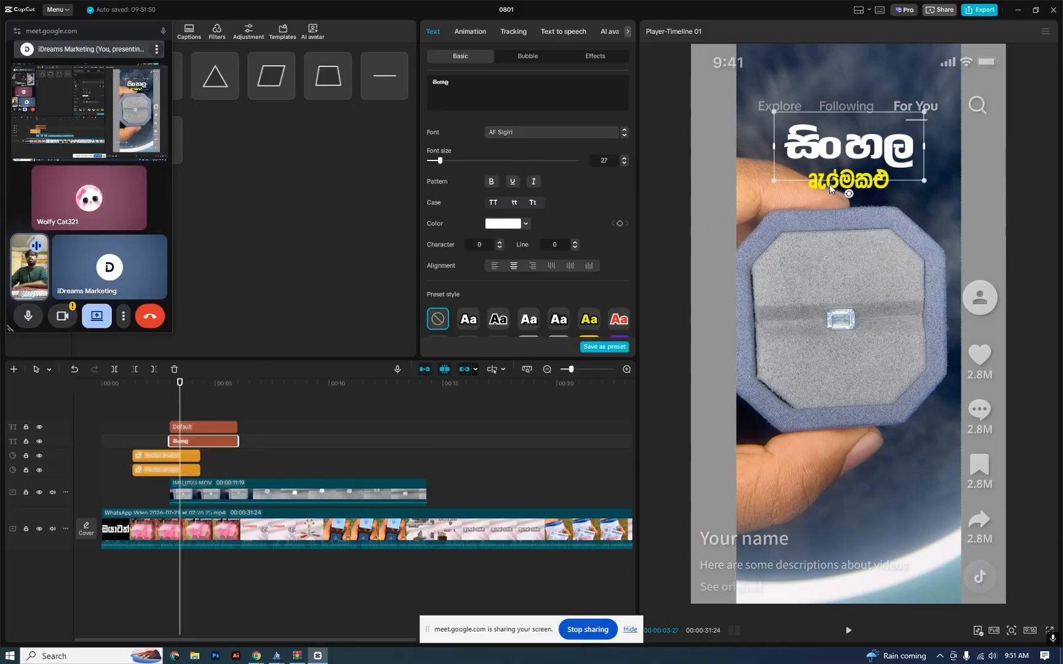
{"action": "mouse_move", "coordinate": [176, 390]}
{"action": "left_mouse_down"}
{"action": "mouse_move", "coordinate": [123, 397]}
{"action": "mouse_move", "coordinate": [201, 404]}
{"action": "mouse_move", "coordinate": [123, 403]}
{"action": "mouse_move", "coordinate": [190, 403]}
{"action": "left_mouse_up"}
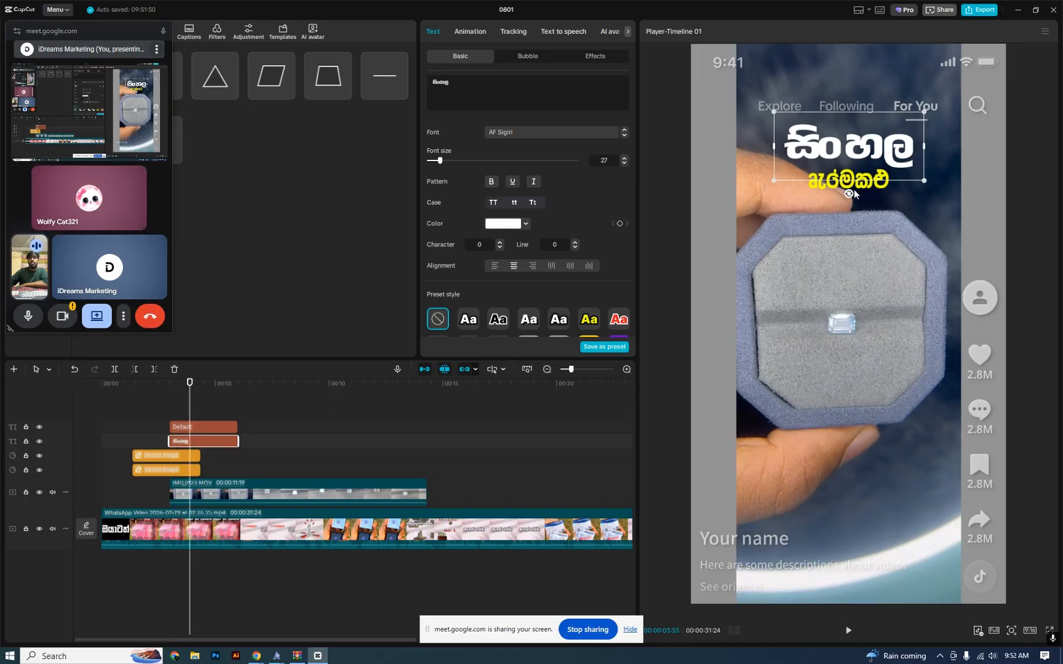
{"action": "mouse_move", "coordinate": [871, 152]}
{"action": "left_mouse_down"}
{"action": "mouse_move", "coordinate": [868, 191]}
{"action": "mouse_move", "coordinate": [866, 173]}
{"action": "left_mouse_up"}
{"action": "left_click", "coordinate": [870, 183]}
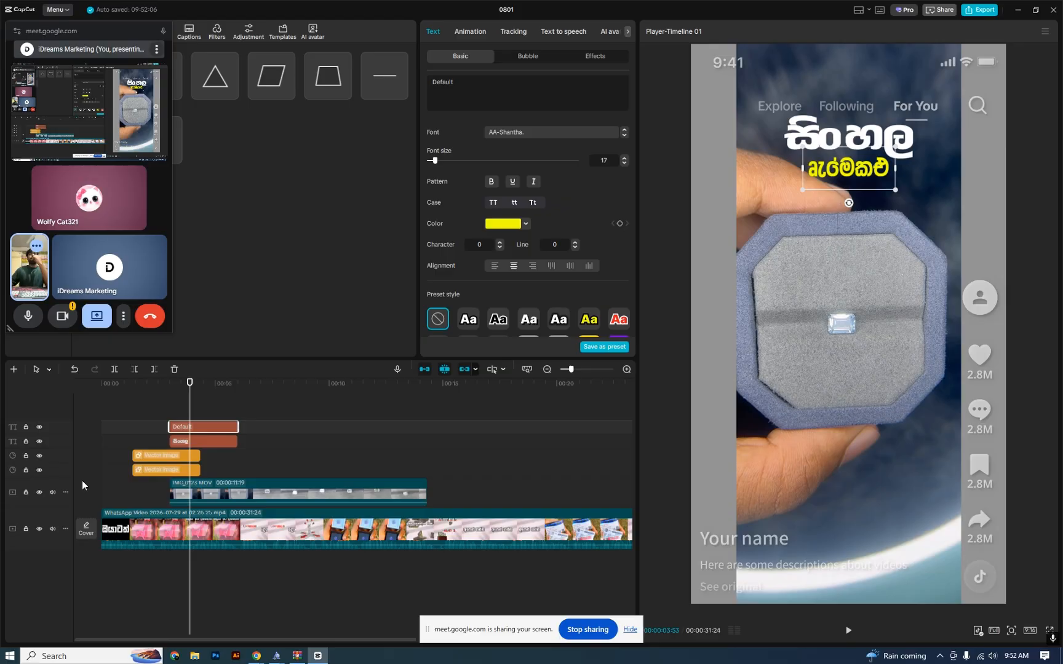
{"action": "mouse_move", "coordinate": [188, 387]}
{"action": "left_mouse_down"}
{"action": "mouse_move", "coordinate": [157, 387]}
{"action": "mouse_move", "coordinate": [187, 388]}
{"action": "left_mouse_up"}
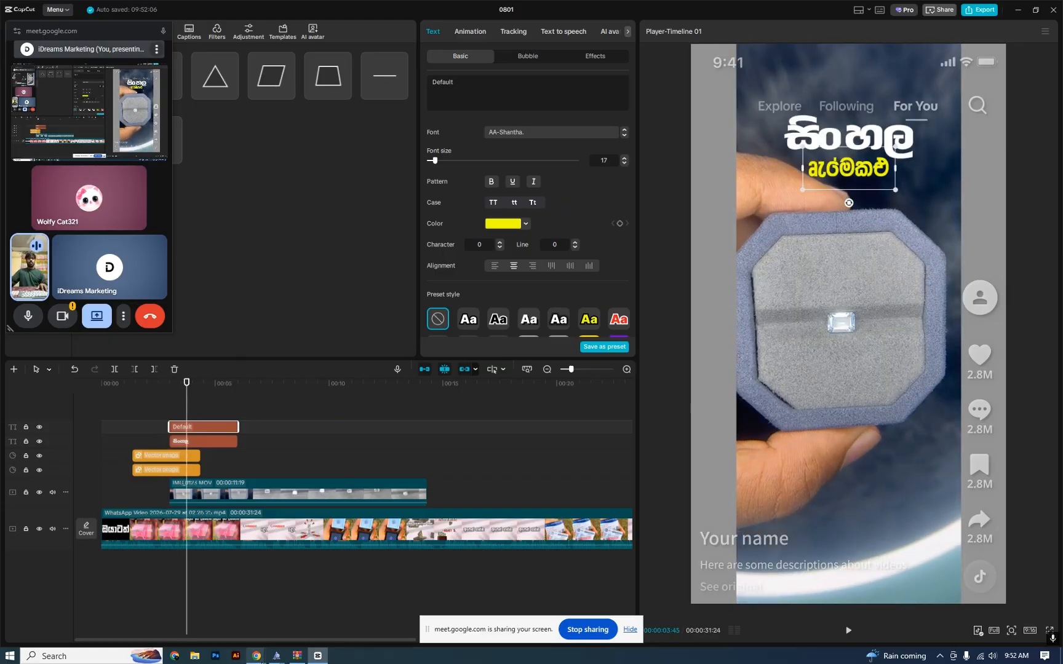
Step: Switch to Pinterest in Chrome and search for "motion graphics"
{"action": "mouse_move", "coordinate": [257, 656]}
{"action": "left_click", "coordinate": [178, 615]}
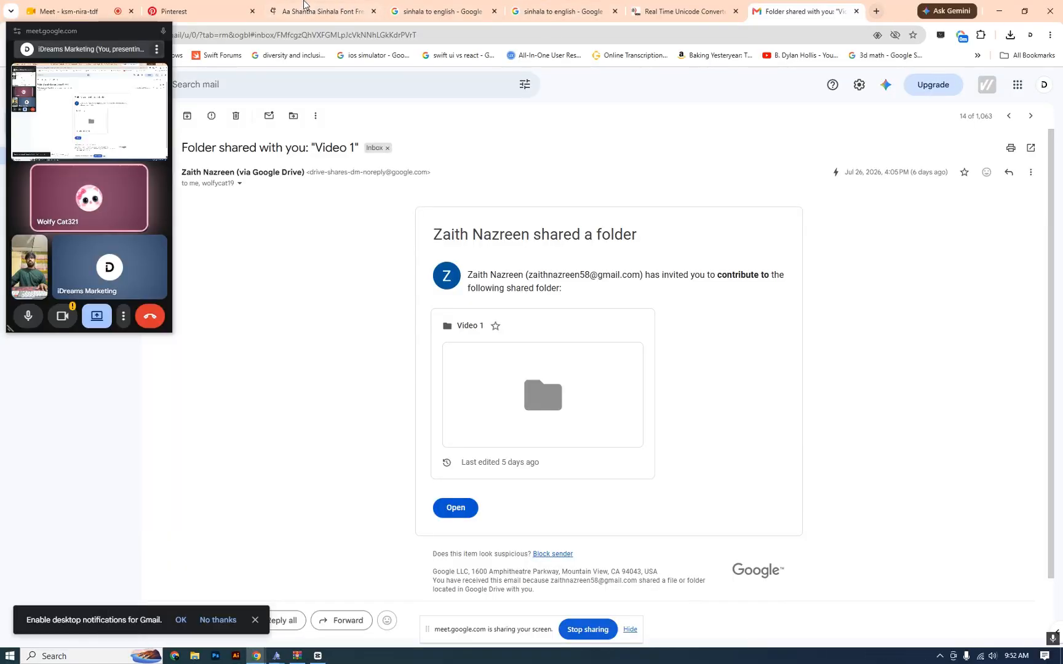
{"action": "left_click", "coordinate": [203, 11]}
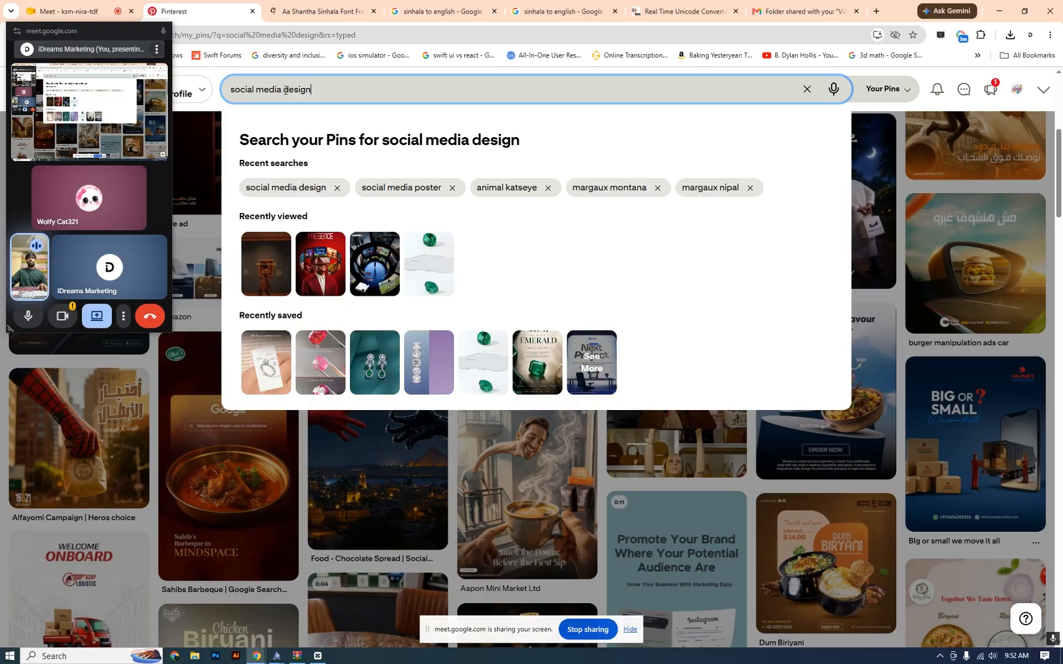
{"action": "key", "text": "ctrl+a"}
{"action": "type", "text": "motion graphics"}
{"action": "key", "text": "Return"}
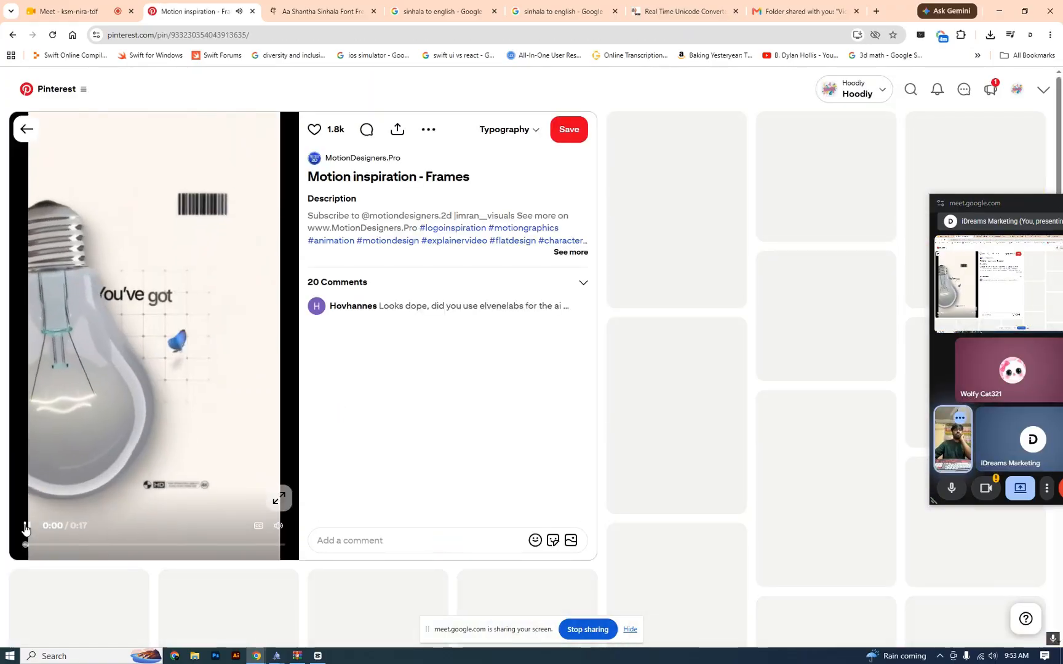
Step: Play and scrub the "Motion inspiration - Frames" pin, pausing at moments that show its animated text
{"action": "left_click", "coordinate": [26, 528]}
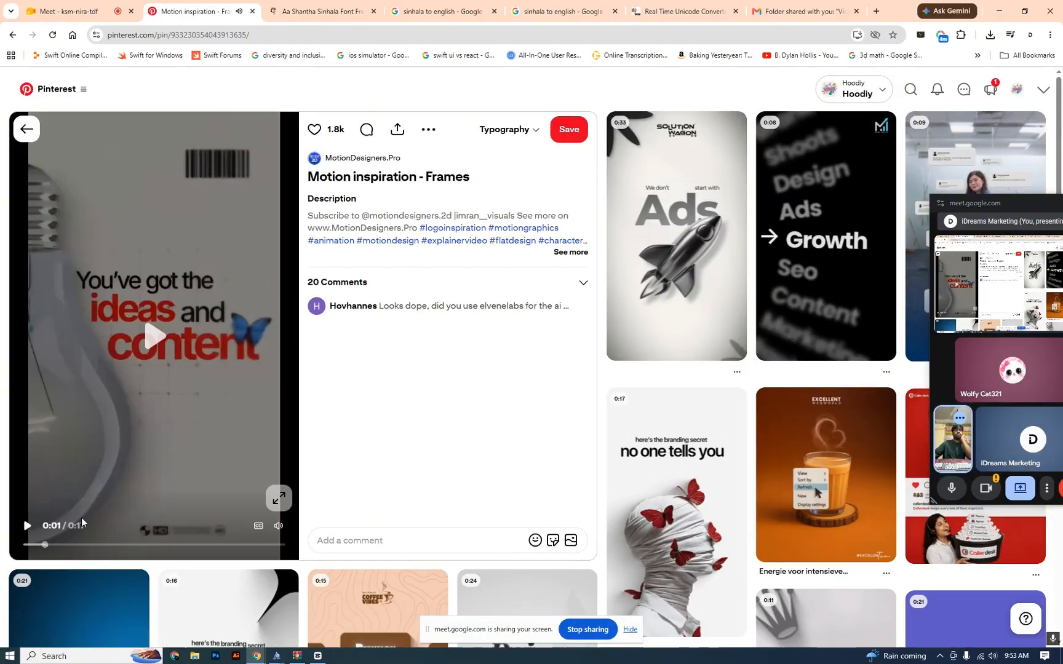
{"action": "left_click", "coordinate": [27, 527]}
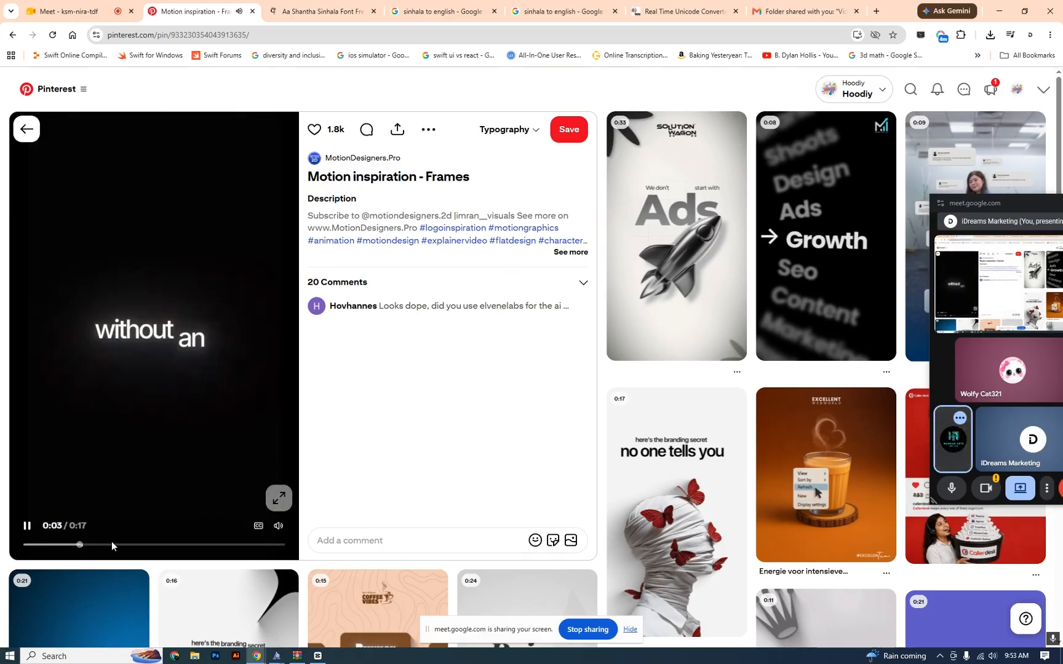
{"action": "left_click_drag", "start_coordinate": [61, 545], "coordinate": [92, 546]}
{"action": "left_click", "coordinate": [29, 528]}
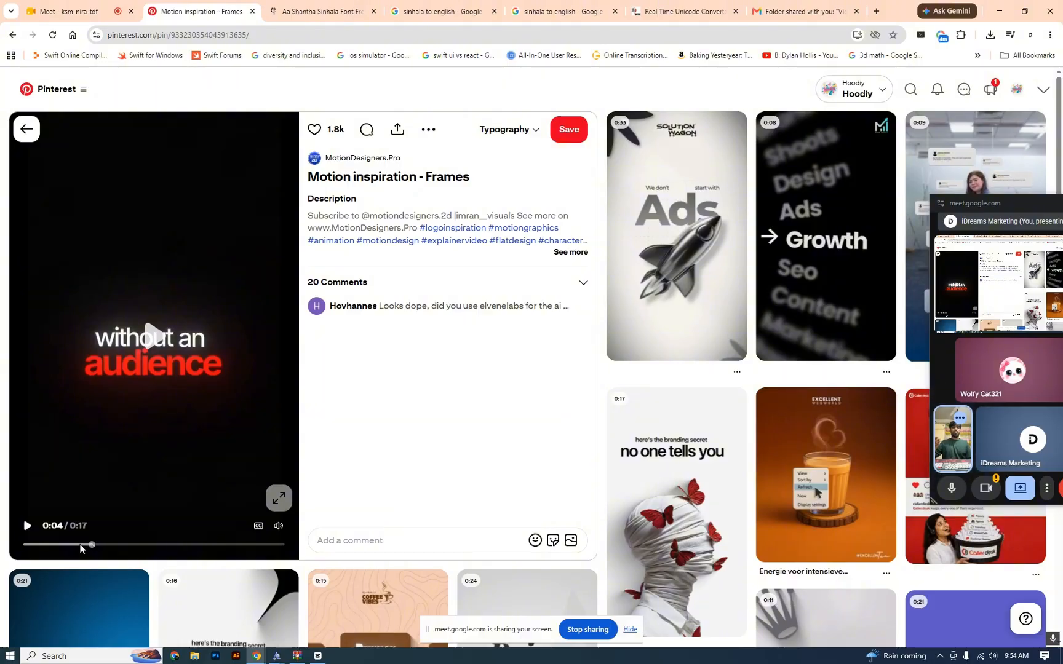
{"action": "left_click", "coordinate": [37, 544]}
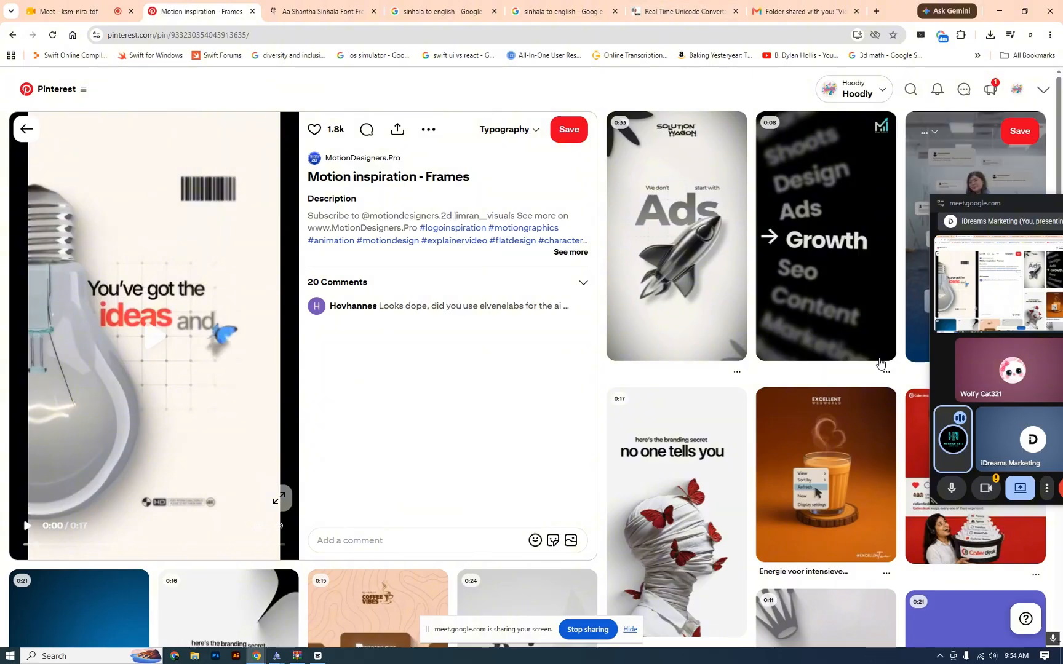
Step: Browse the related motion graphics pins below the video for typography and layout inspiration, and return to the pin
{"action": "scroll", "coordinate": [653, 399], "scroll_direction": "down", "scroll_amount": 4}
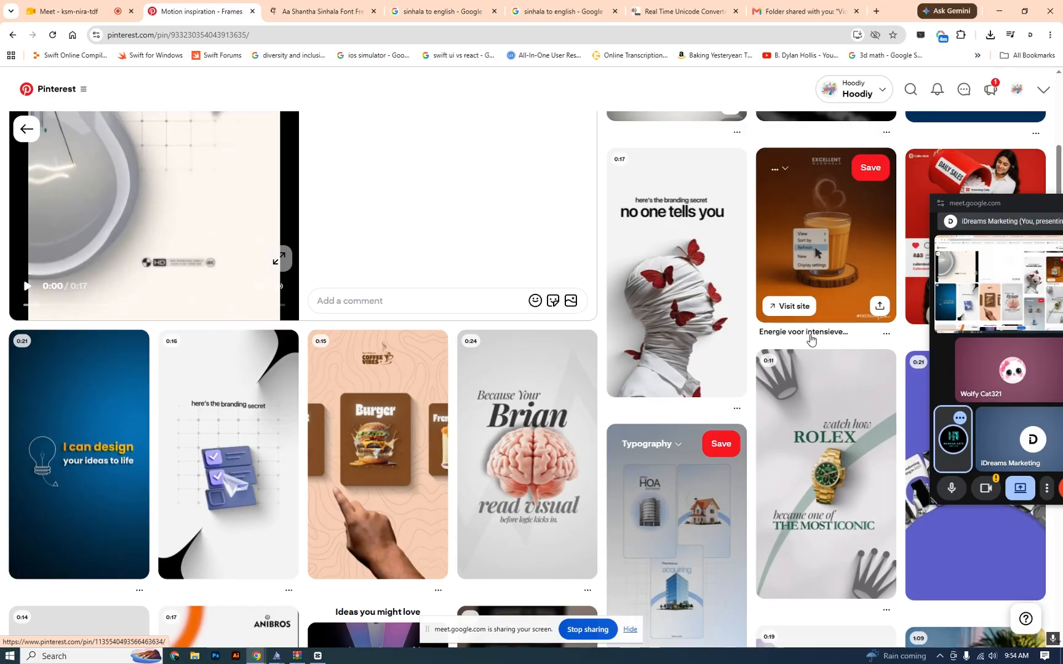
{"action": "scroll", "coordinate": [811, 339], "scroll_direction": "down", "scroll_amount": 1}
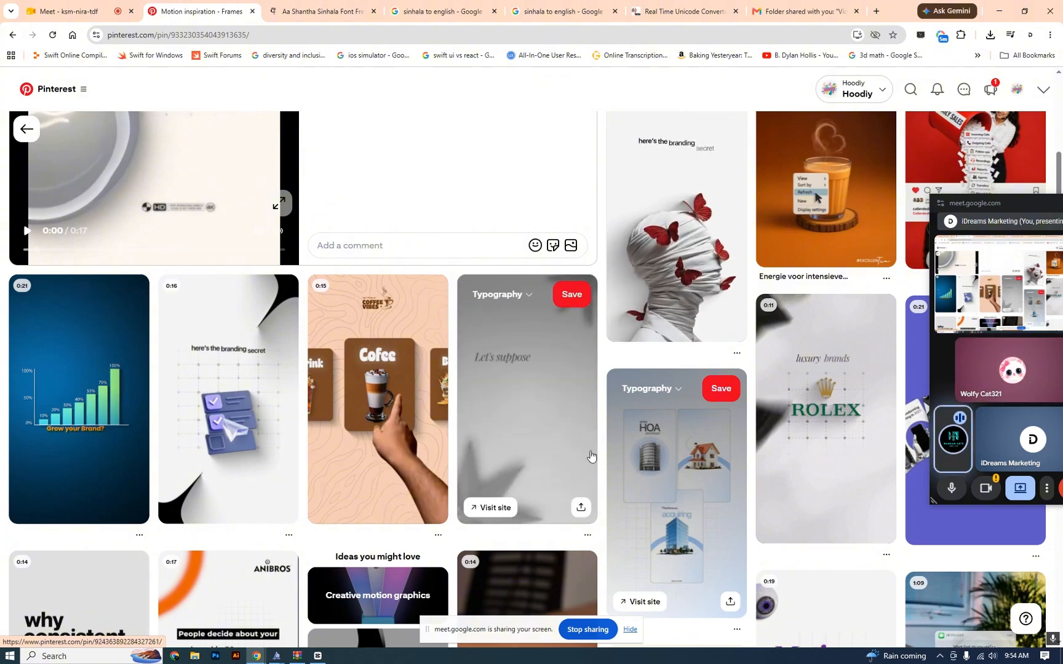
{"action": "scroll", "coordinate": [603, 436], "scroll_direction": "down", "scroll_amount": 2}
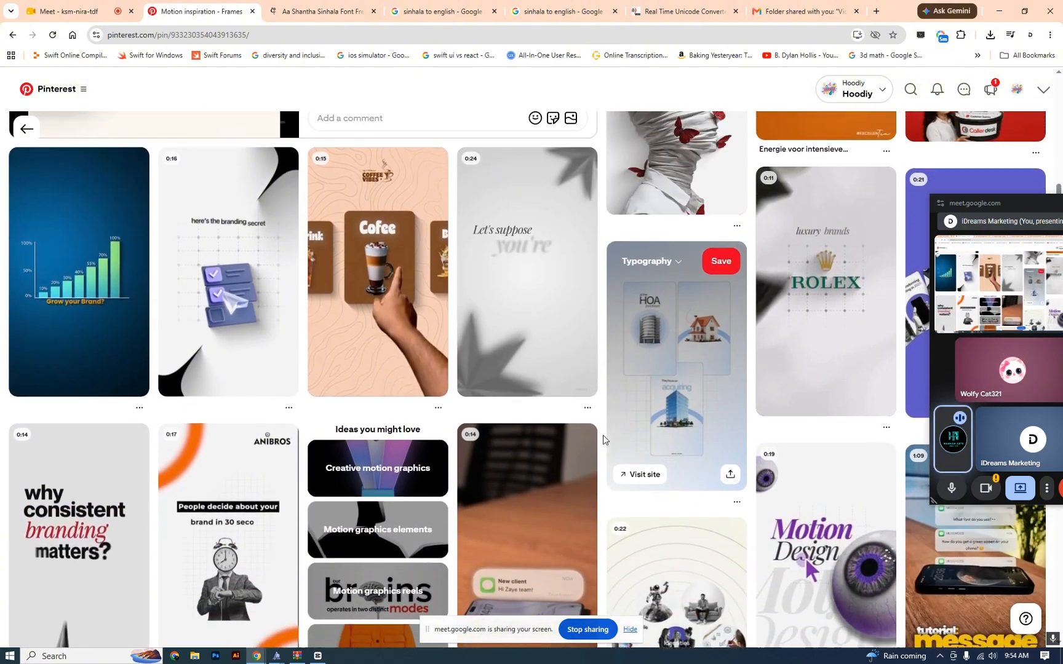
{"action": "scroll", "coordinate": [603, 435], "scroll_direction": "down", "scroll_amount": 3}
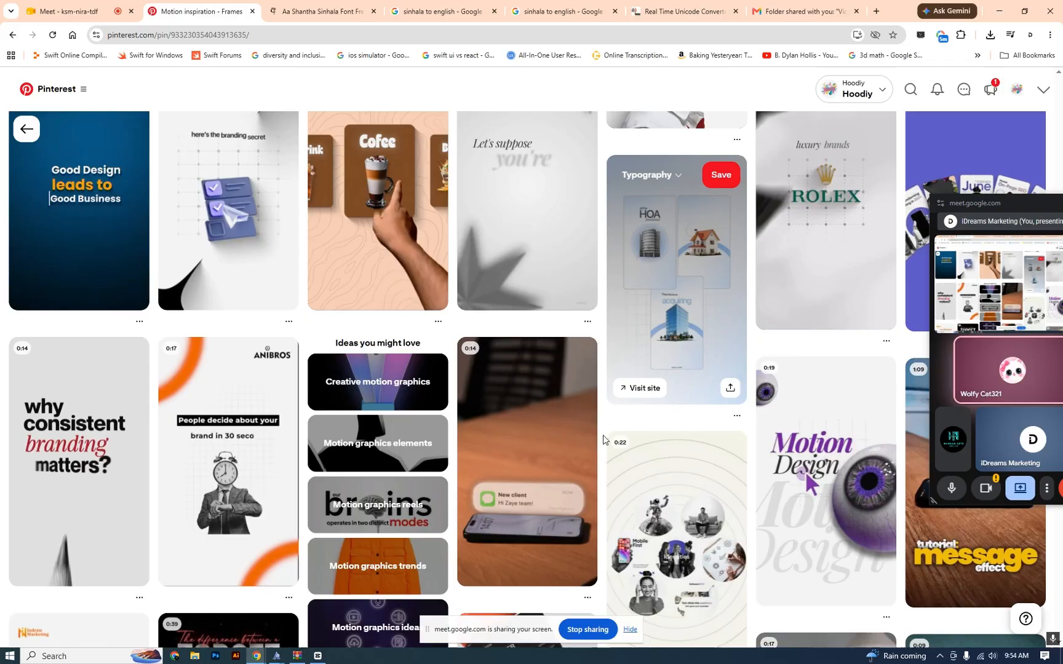
{"action": "scroll", "coordinate": [603, 441], "scroll_direction": "down", "scroll_amount": 5}
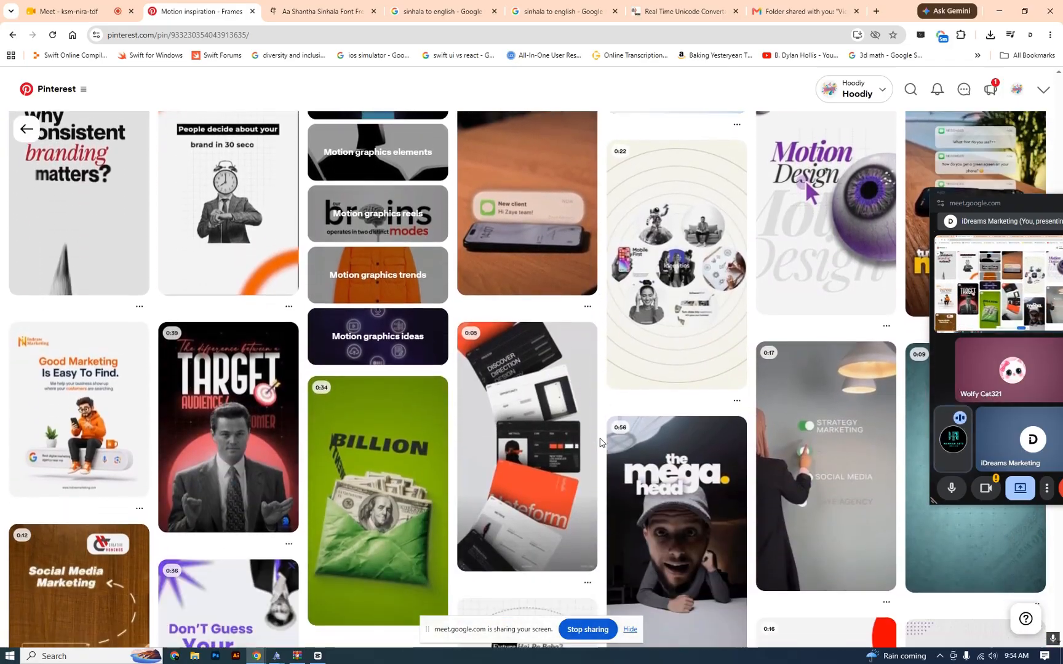
{"action": "scroll", "coordinate": [600, 442], "scroll_direction": "down", "scroll_amount": 1}
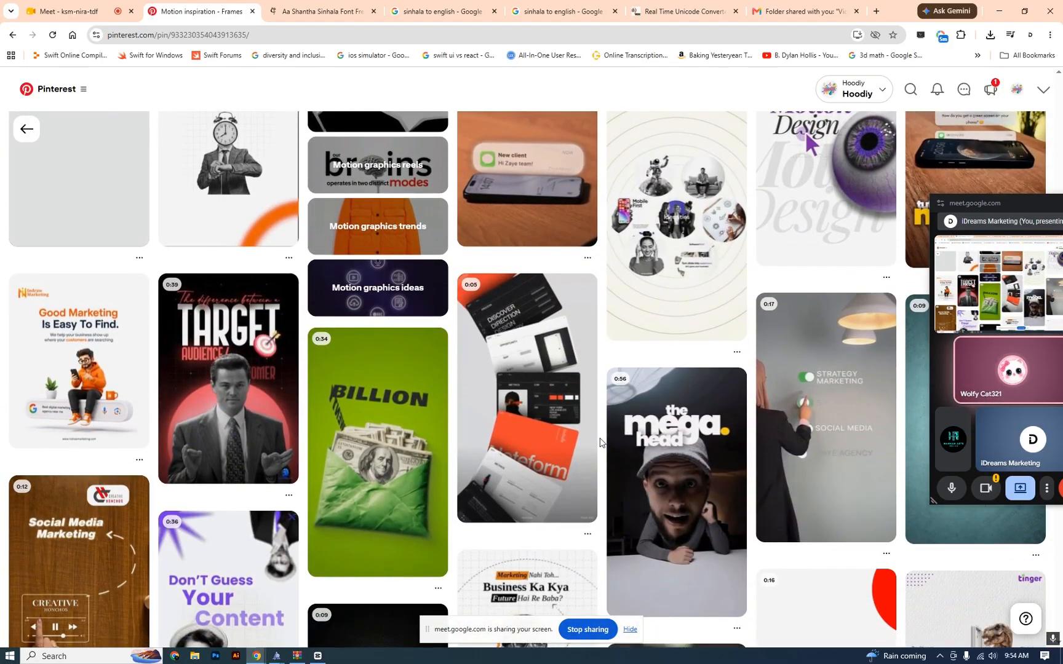
{"action": "scroll", "coordinate": [601, 439], "scroll_direction": "up", "scroll_amount": 1}
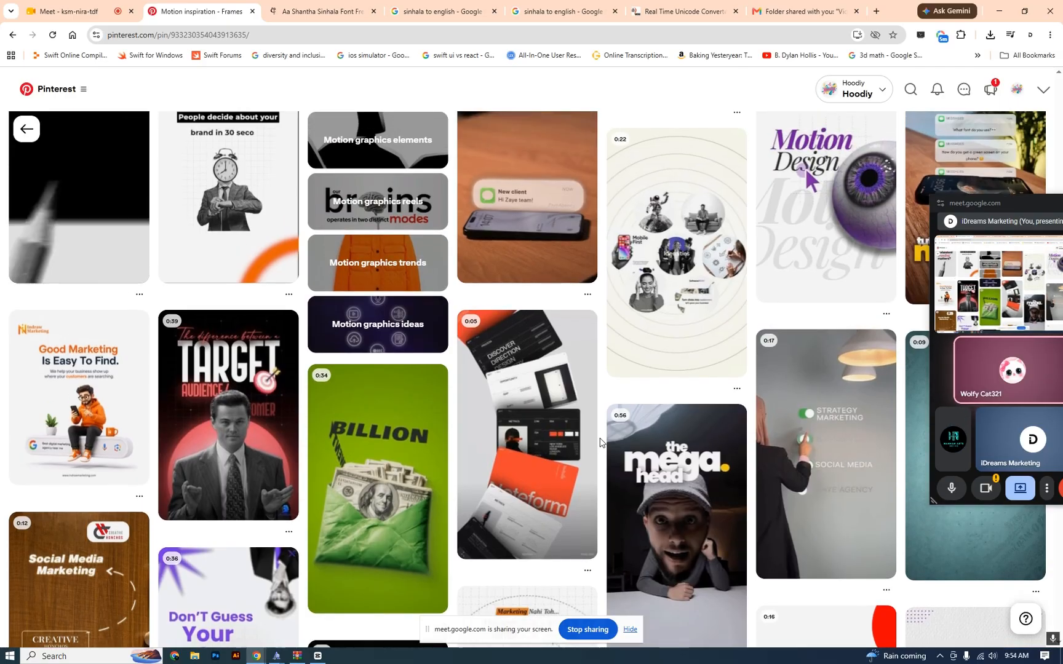
{"action": "scroll", "coordinate": [600, 439], "scroll_direction": "down", "scroll_amount": 1}
{"action": "scroll", "coordinate": [601, 442], "scroll_direction": "down", "scroll_amount": 3}
{"action": "scroll", "coordinate": [600, 442], "scroll_direction": "up", "scroll_amount": 1}
{"action": "scroll", "coordinate": [600, 442], "scroll_direction": "down", "scroll_amount": 1}
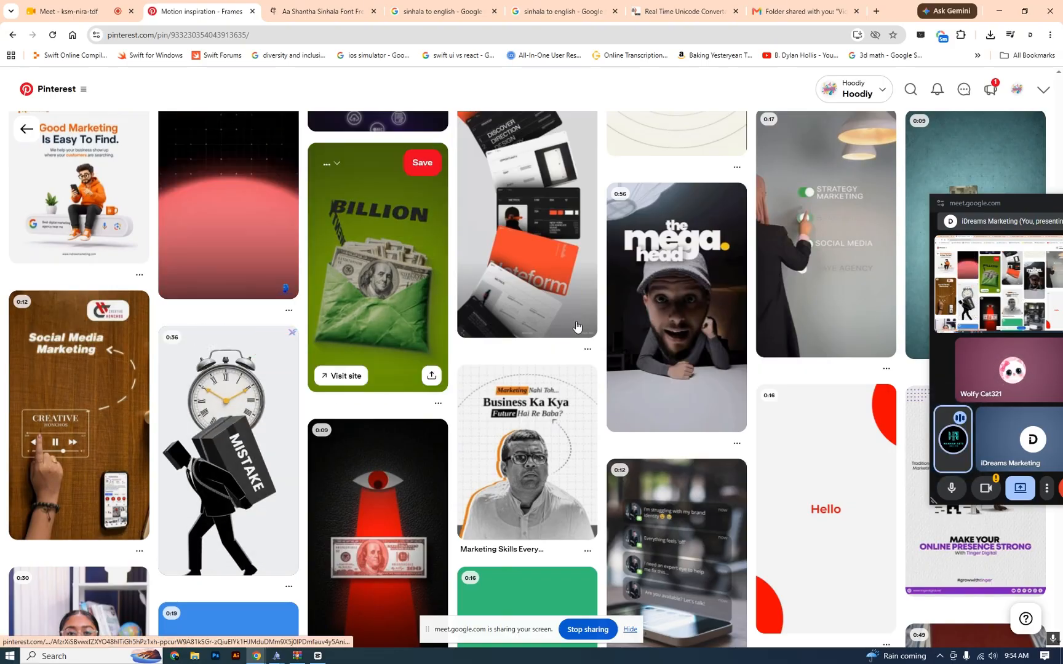
{"action": "scroll", "coordinate": [602, 350], "scroll_direction": "down", "scroll_amount": 1}
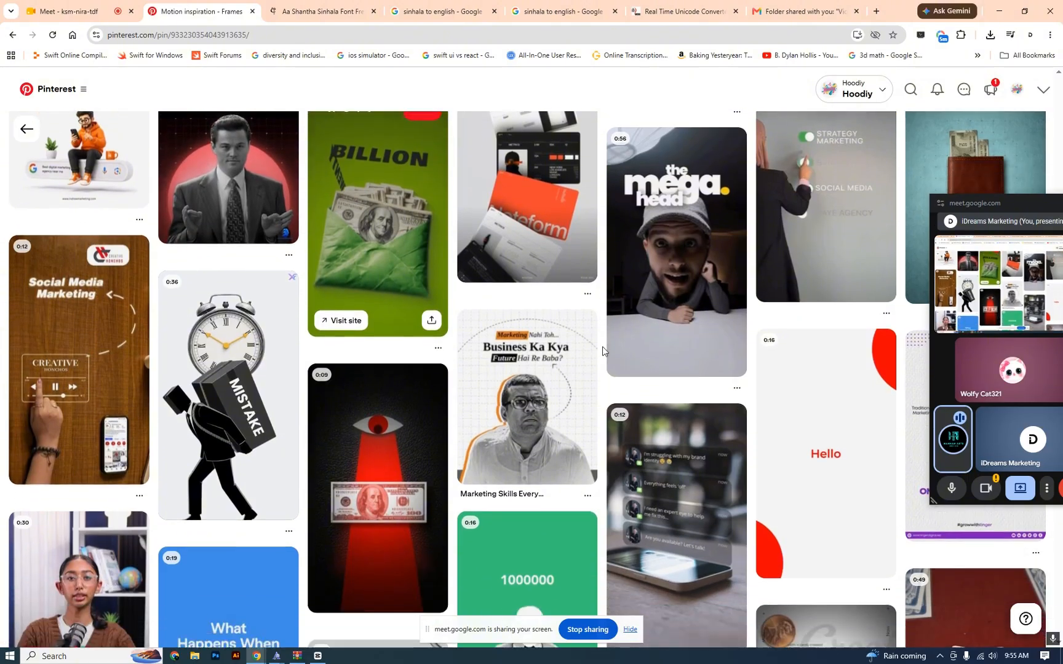
{"action": "scroll", "coordinate": [602, 347], "scroll_direction": "up", "scroll_amount": 10}
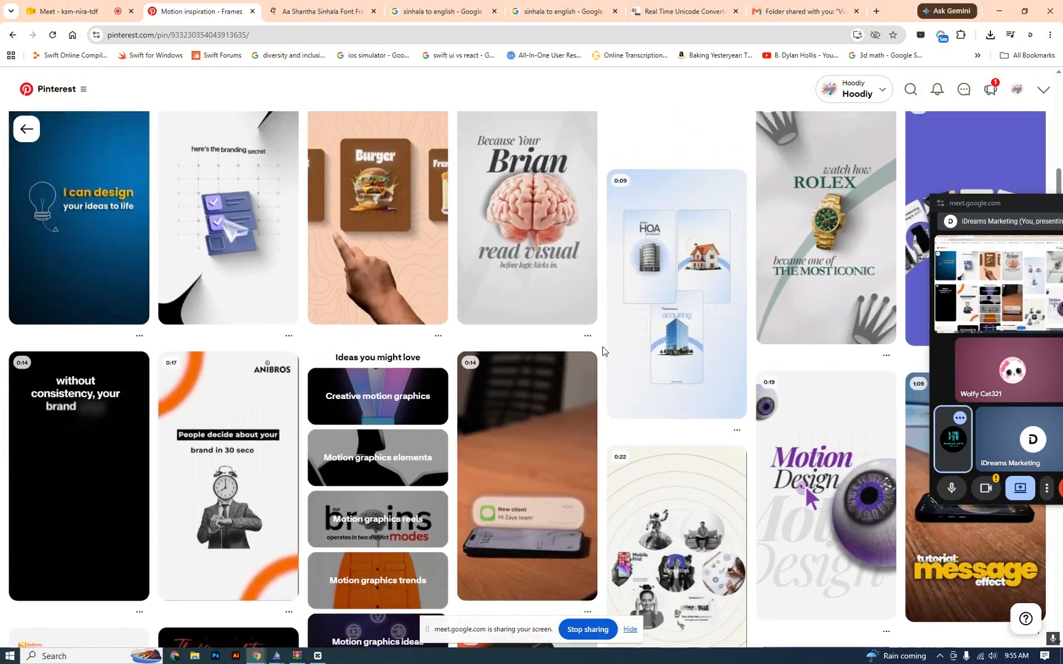
{"action": "scroll", "coordinate": [603, 347], "scroll_direction": "up", "scroll_amount": 7}
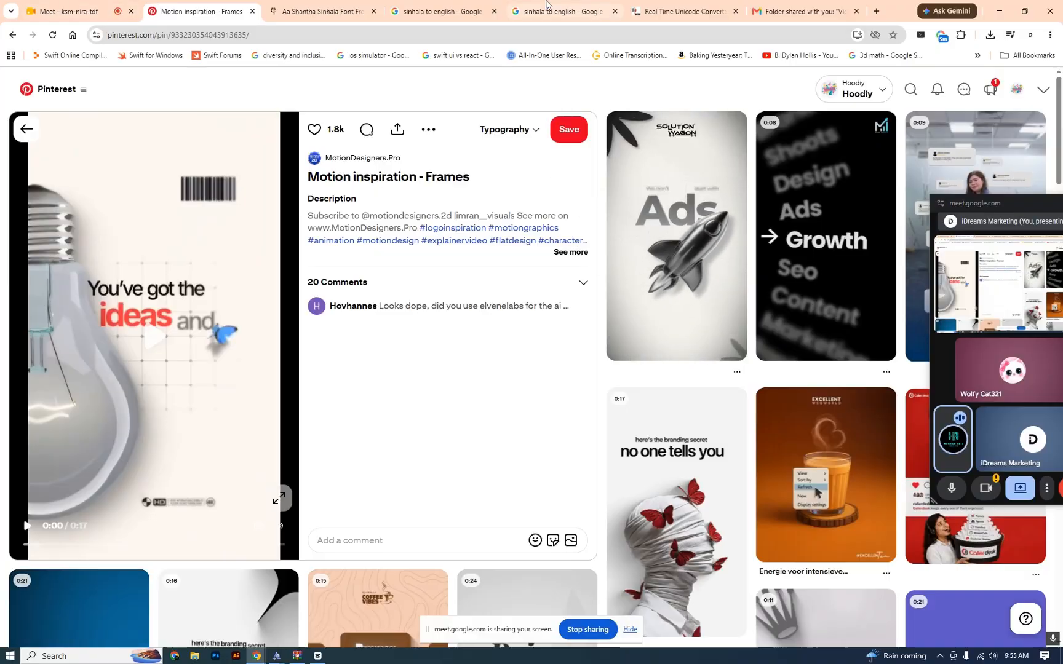
Step: Open WhatsApp Web in a new browser tab
{"action": "left_click", "coordinate": [318, 657]}
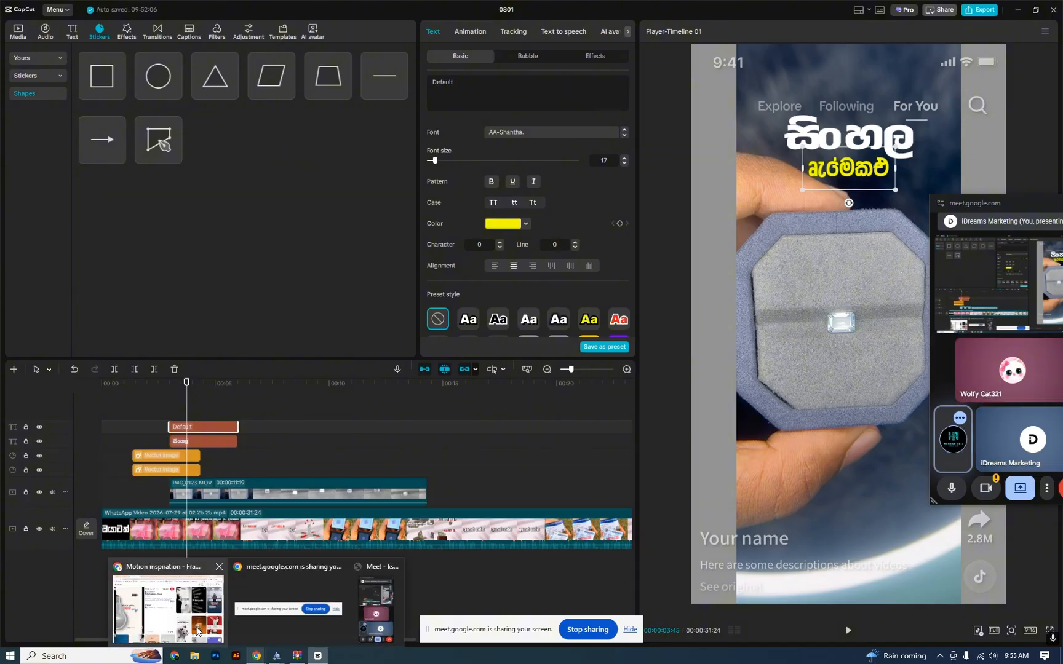
{"action": "left_click", "coordinate": [376, 615]}
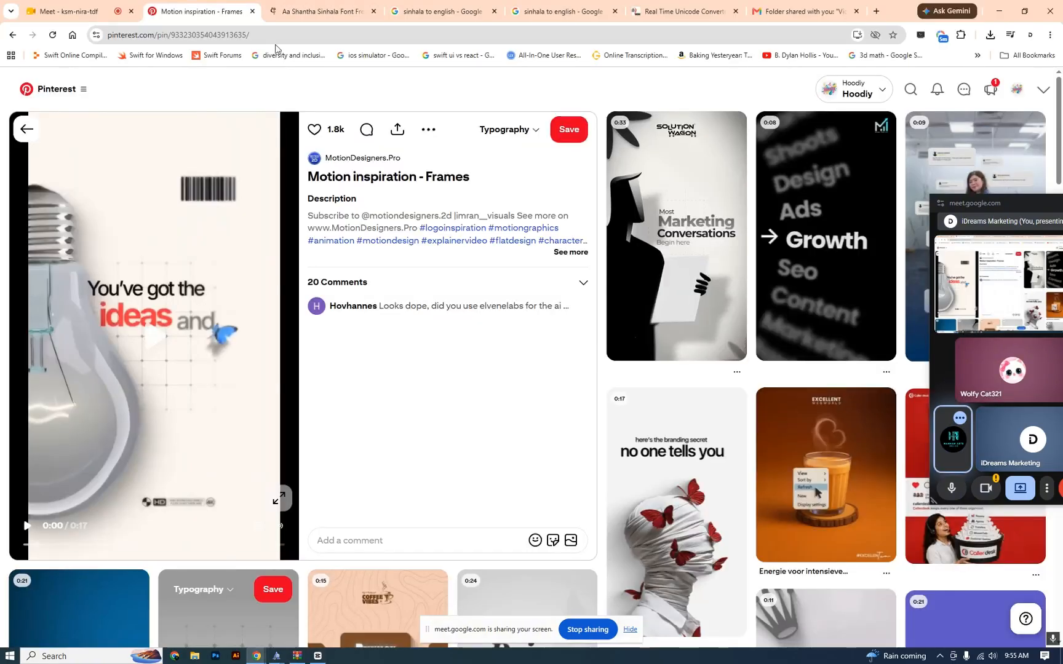
{"action": "left_click", "coordinate": [876, 11]}
{"action": "type", "text": "wh"}
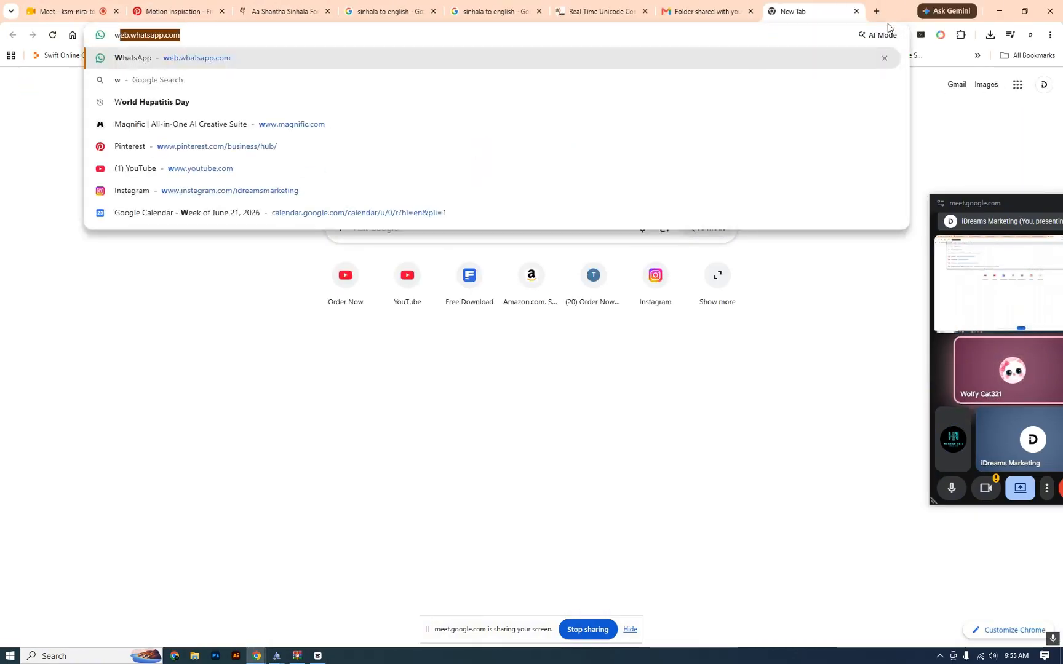
{"action": "key", "text": "Return"}
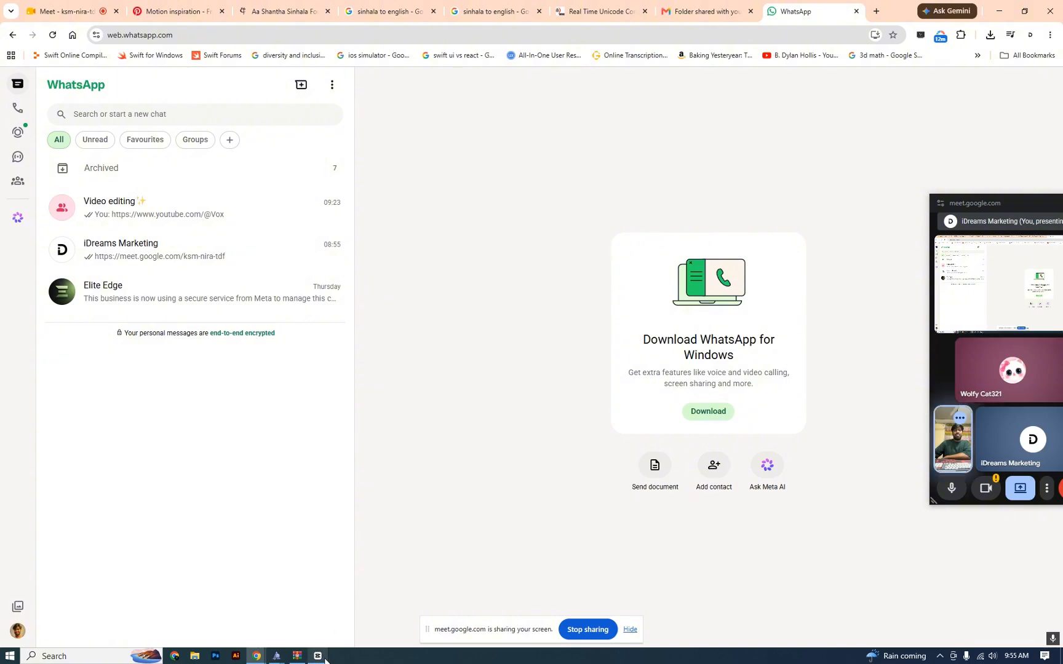
{"action": "mouse_move", "coordinate": [326, 661]}
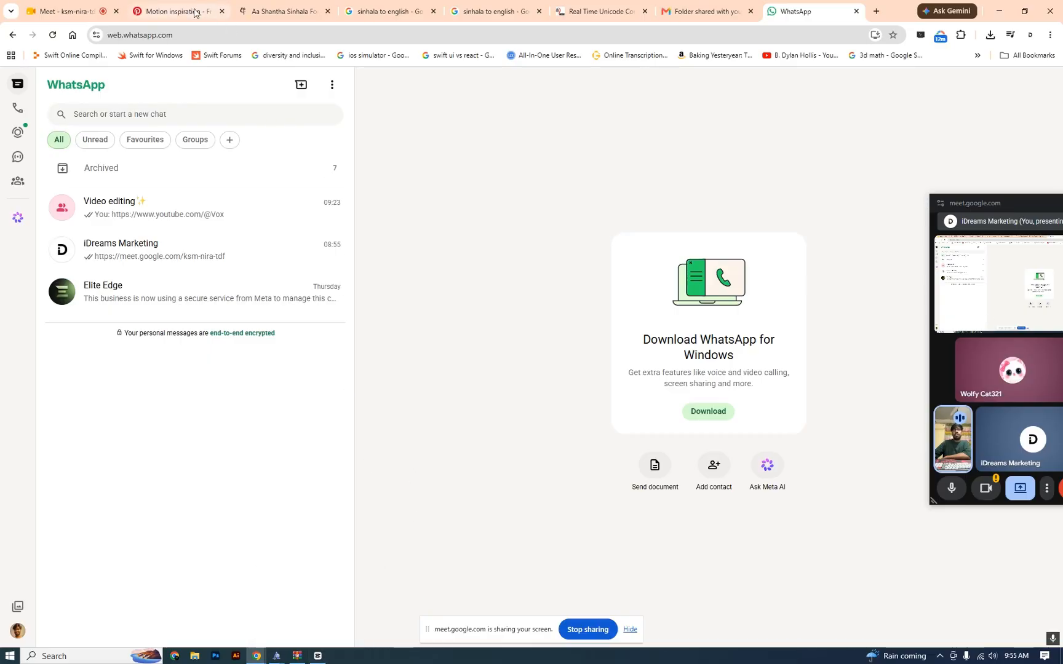
{"action": "mouse_move", "coordinate": [195, 13]}
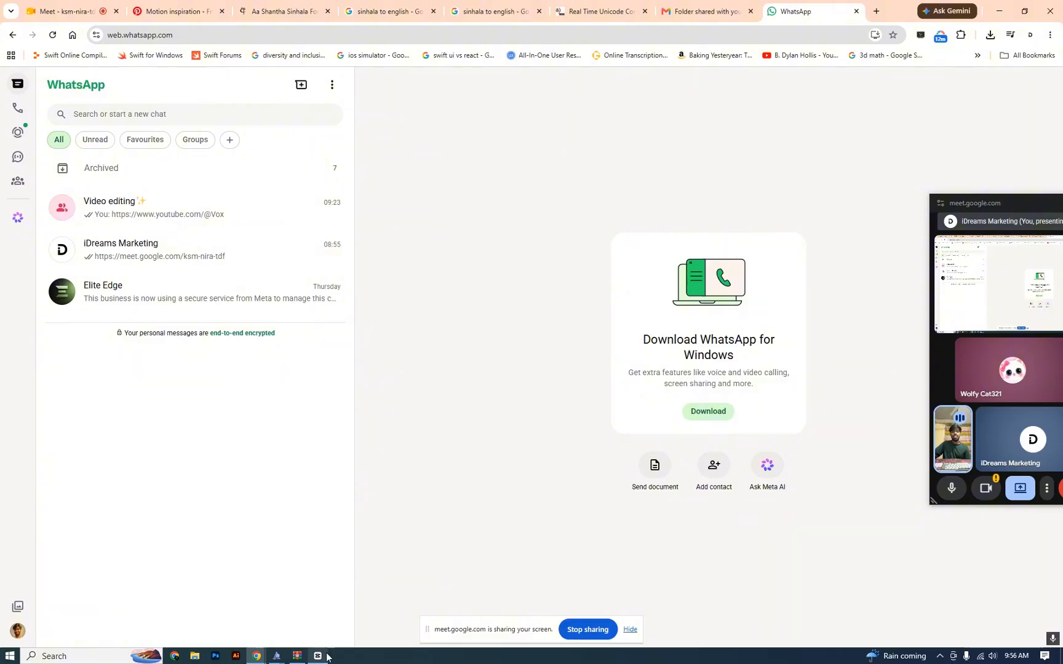
Step: Switch to CapCut and examine the white and yellow captions over the gem box clip just past the grey strips
{"action": "left_click", "coordinate": [316, 577]}
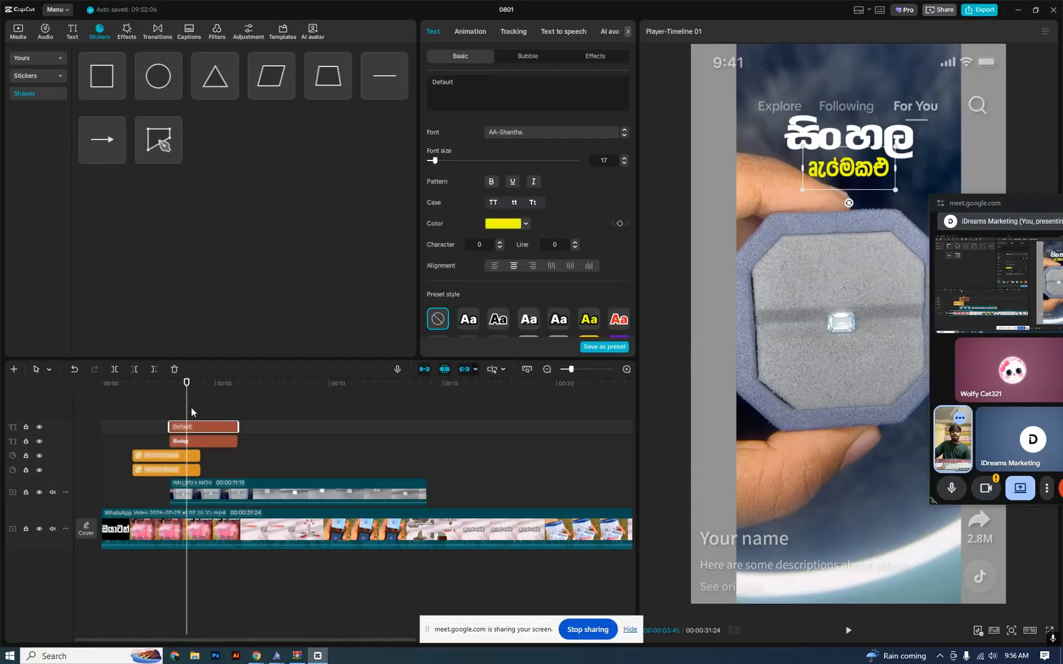
{"action": "mouse_move", "coordinate": [186, 385]}
{"action": "left_mouse_down"}
{"action": "mouse_move", "coordinate": [215, 384]}
{"action": "mouse_move", "coordinate": [201, 384]}
{"action": "left_mouse_up"}
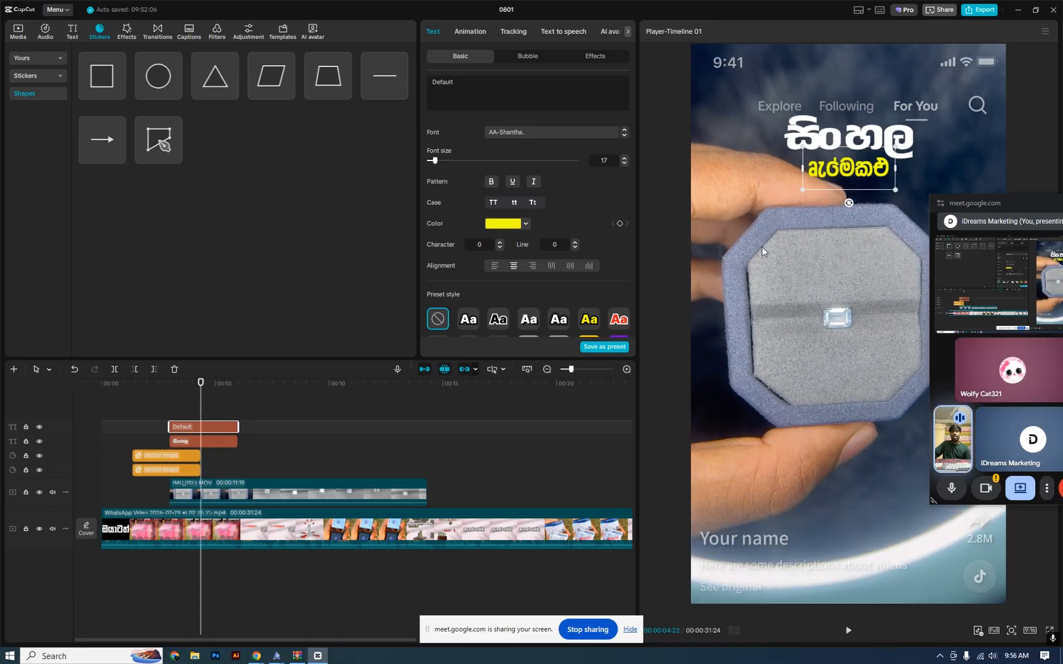
{"action": "left_click", "coordinate": [853, 138]}
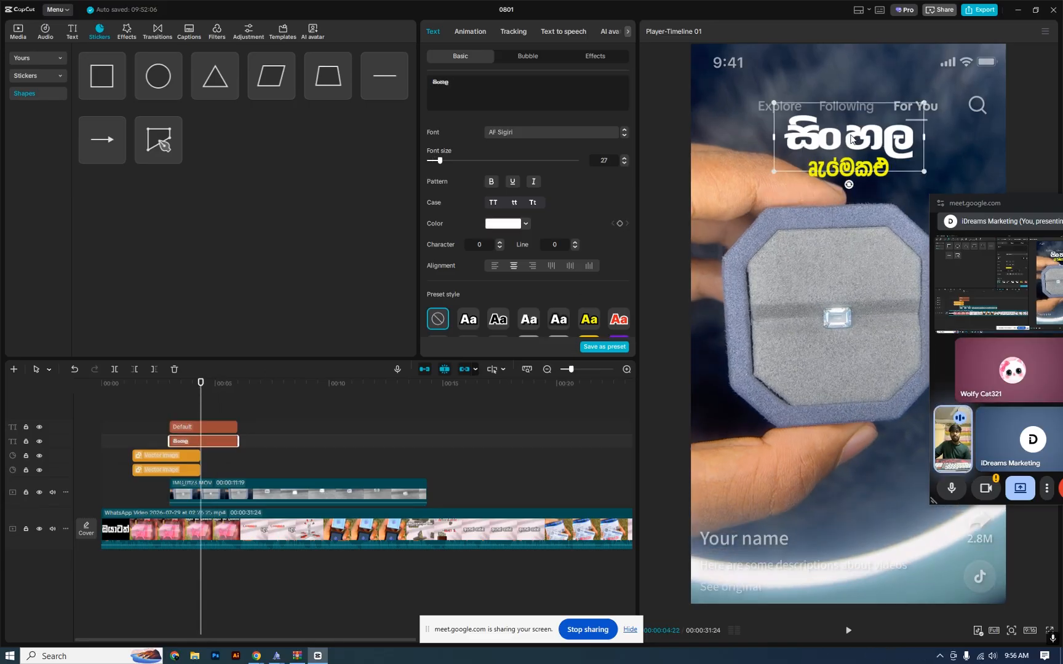
{"action": "left_click", "coordinate": [828, 180]}
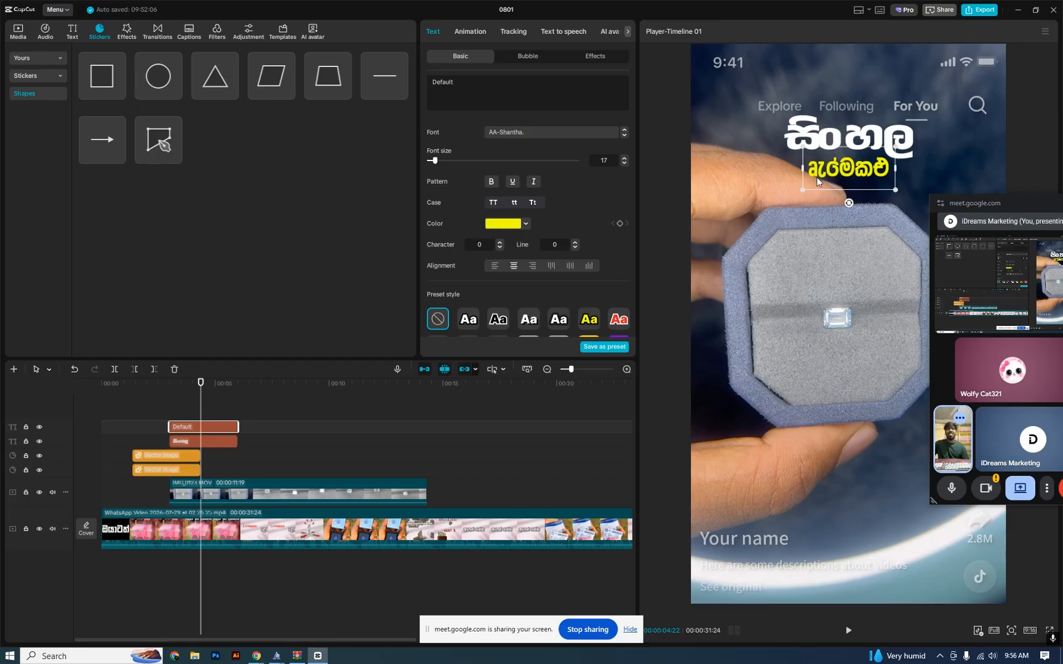
Step: Disable both grey strips over the gift box scene and move the floating Meet window clear of the video preview
{"action": "left_click", "coordinate": [186, 395]}
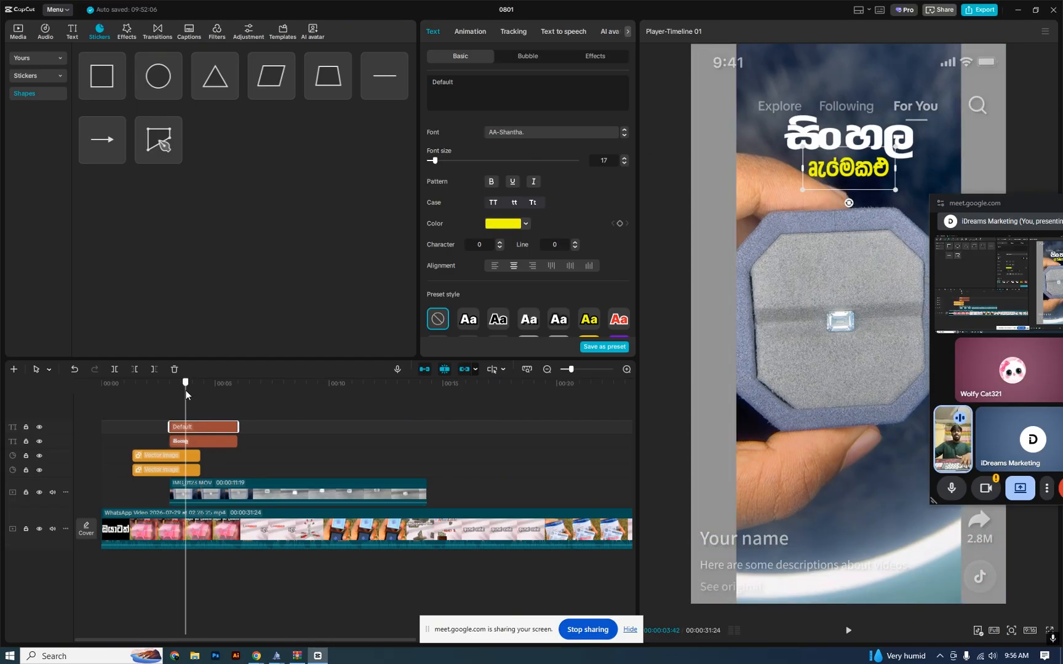
{"action": "left_click_drag", "start_coordinate": [186, 395], "coordinate": [152, 478]}
{"action": "left_click", "coordinate": [138, 425]}
{"action": "mouse_move", "coordinate": [146, 389]}
{"action": "left_mouse_down"}
{"action": "mouse_move", "coordinate": [117, 400]}
{"action": "mouse_move", "coordinate": [130, 398]}
{"action": "left_mouse_up"}
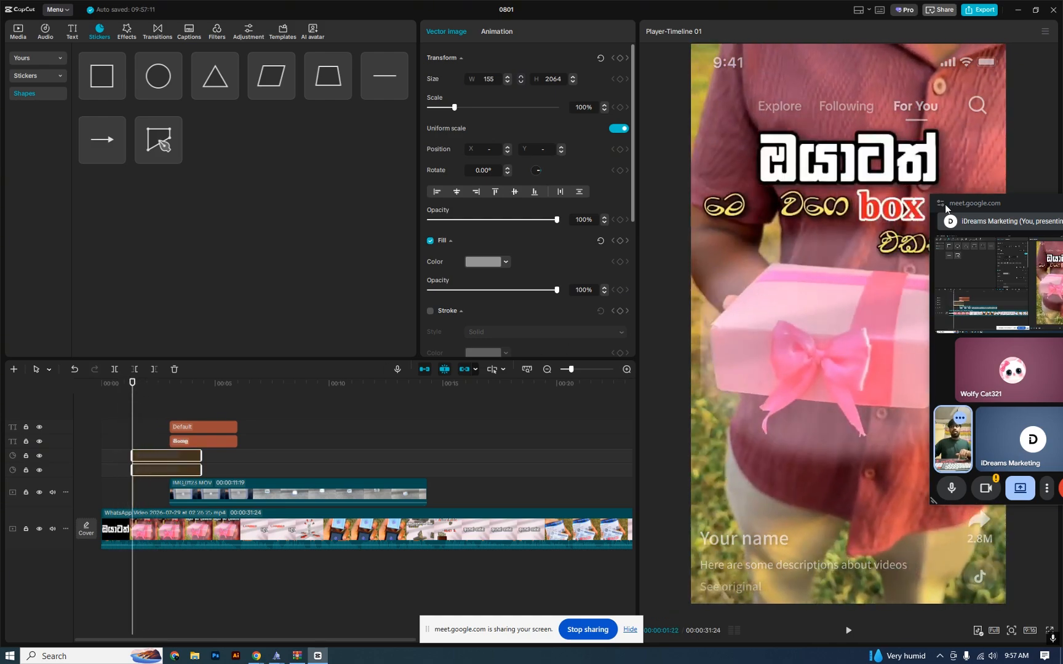
{"action": "left_click_drag", "start_coordinate": [1009, 205], "coordinate": [223, 47]}
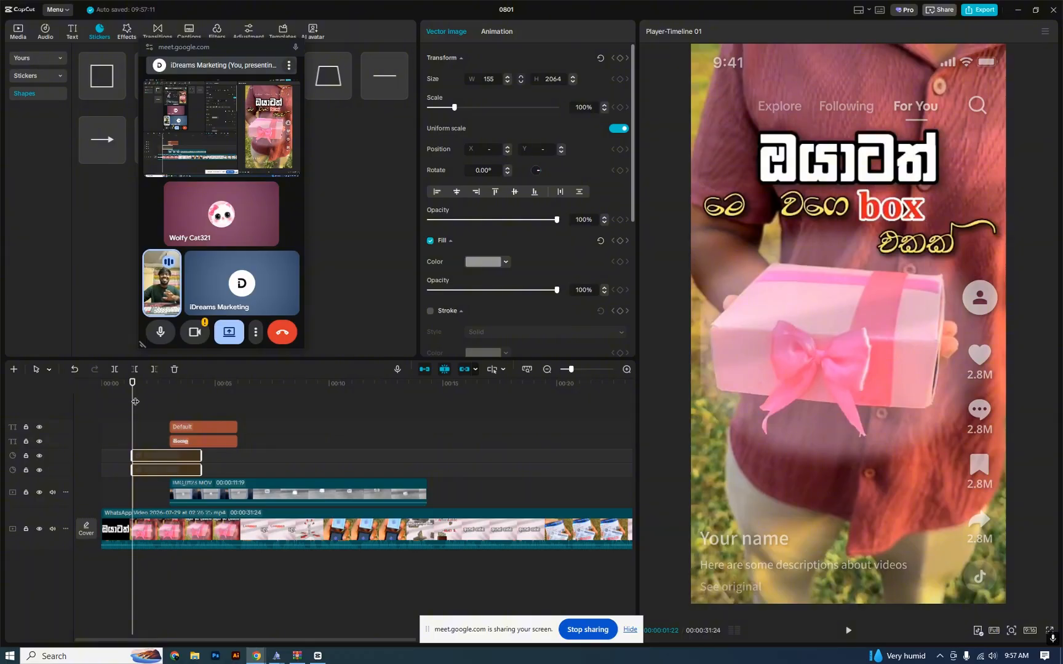
Step: Scrub through the opening gift box captions to examine how the words appear and where they sit
{"action": "mouse_move", "coordinate": [131, 400]}
{"action": "left_mouse_down"}
{"action": "mouse_move", "coordinate": [105, 402]}
{"action": "mouse_move", "coordinate": [152, 403]}
{"action": "mouse_move", "coordinate": [103, 403]}
{"action": "mouse_move", "coordinate": [126, 404]}
{"action": "left_mouse_up"}
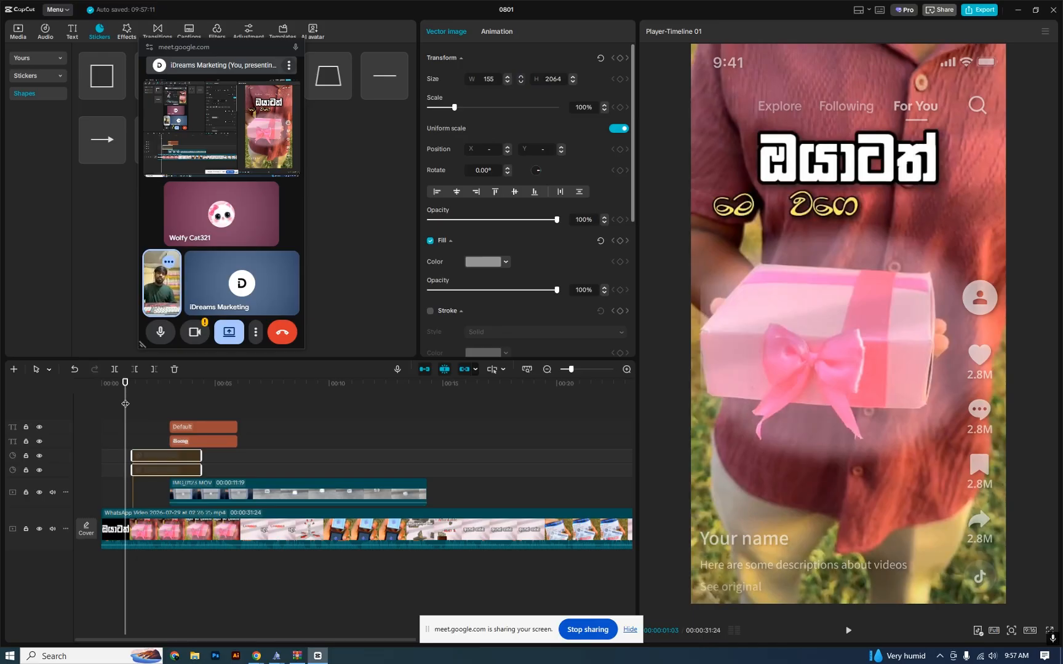
{"action": "left_click_drag", "start_coordinate": [125, 403], "coordinate": [139, 404]}
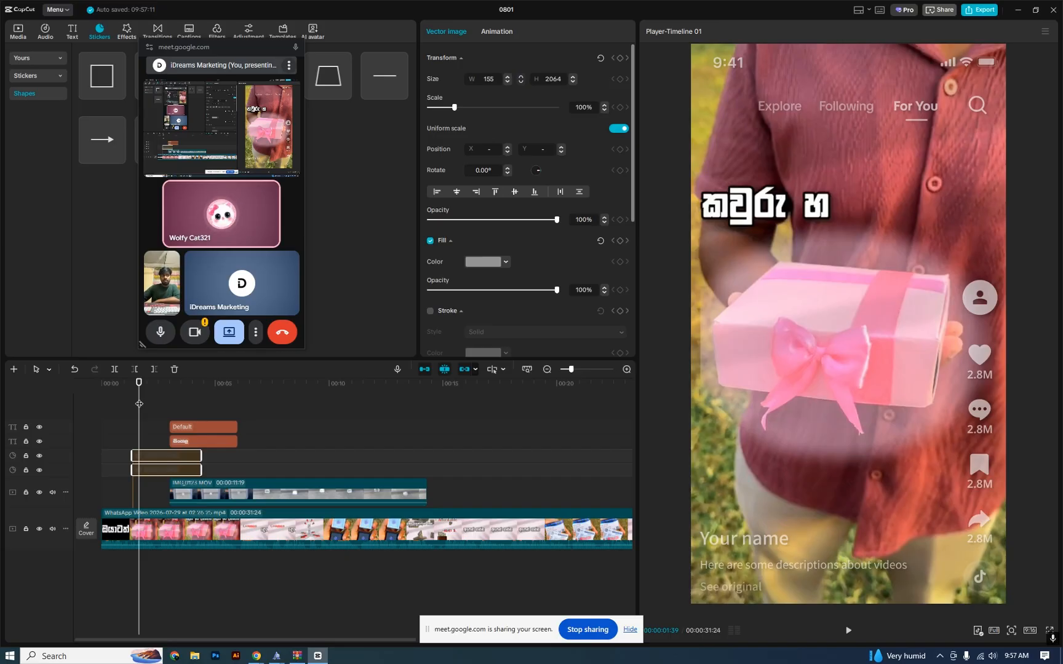
{"action": "left_click", "coordinate": [111, 387]}
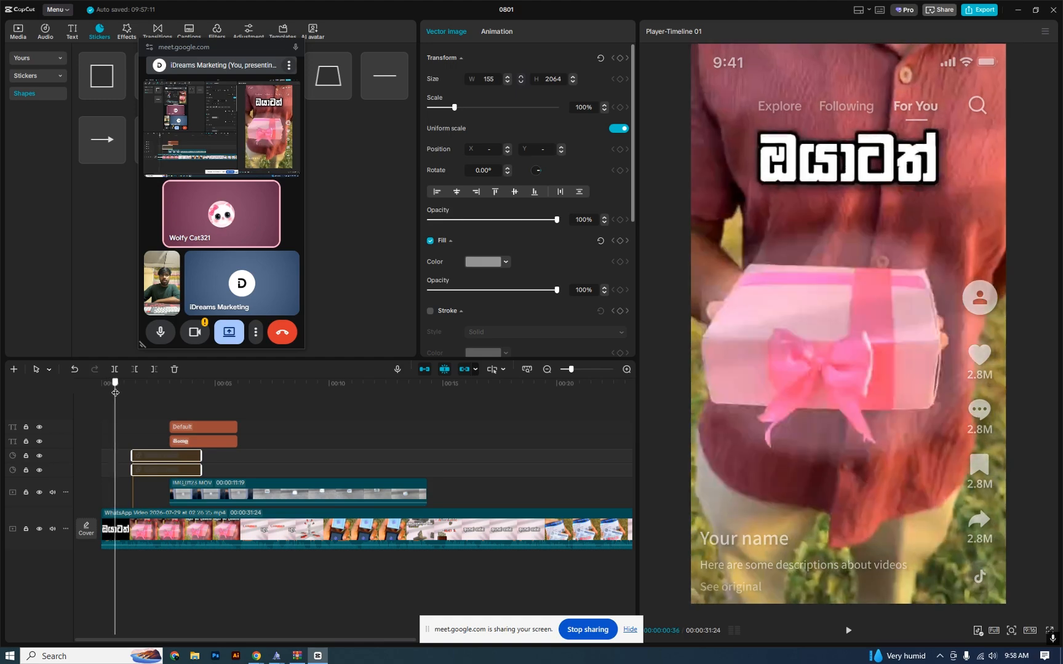
{"action": "left_click_drag", "start_coordinate": [114, 393], "coordinate": [123, 391]}
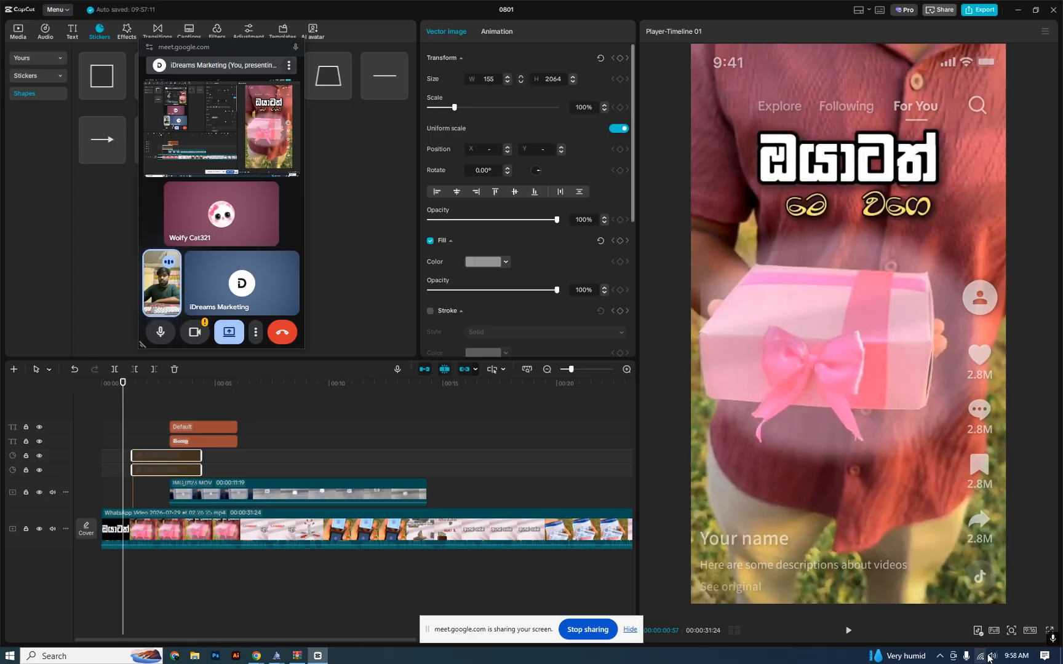
Step: Raise the speaker volume to 54 and play the opening gift box scene with sound
{"action": "left_click", "coordinate": [992, 656]}
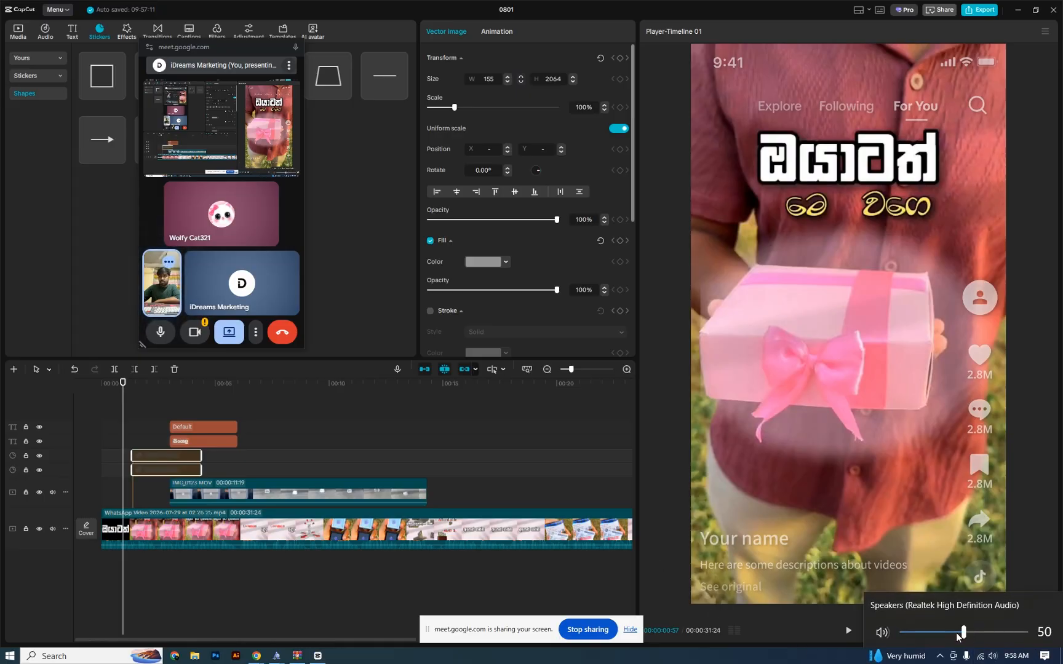
{"action": "left_click_drag", "start_coordinate": [968, 634], "coordinate": [971, 634]}
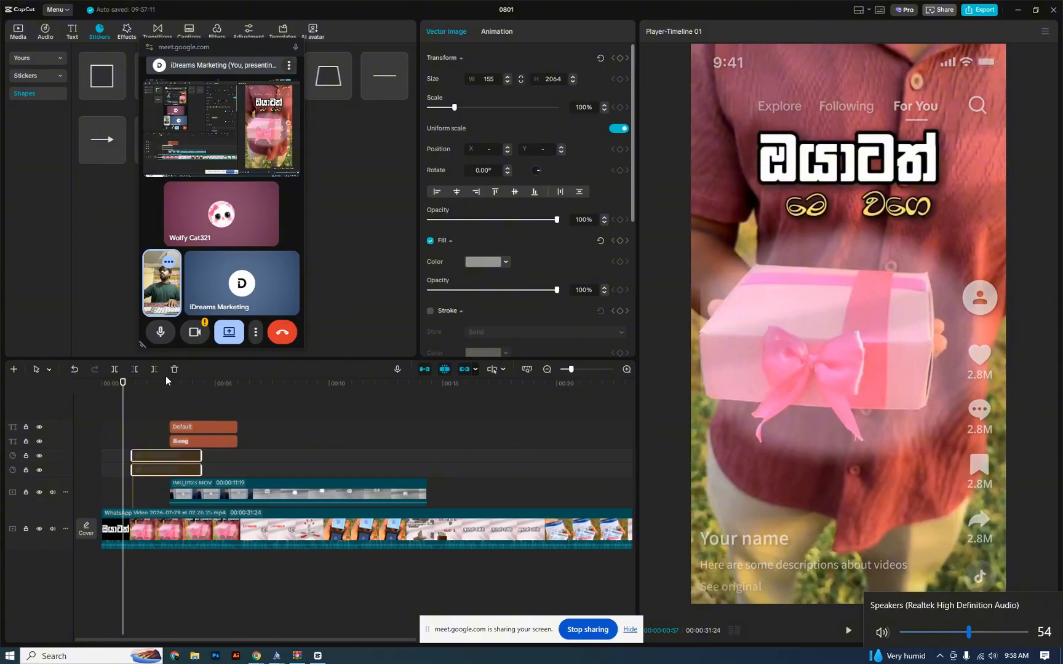
{"action": "left_click", "coordinate": [119, 393]}
{"action": "key", "text": "space"}
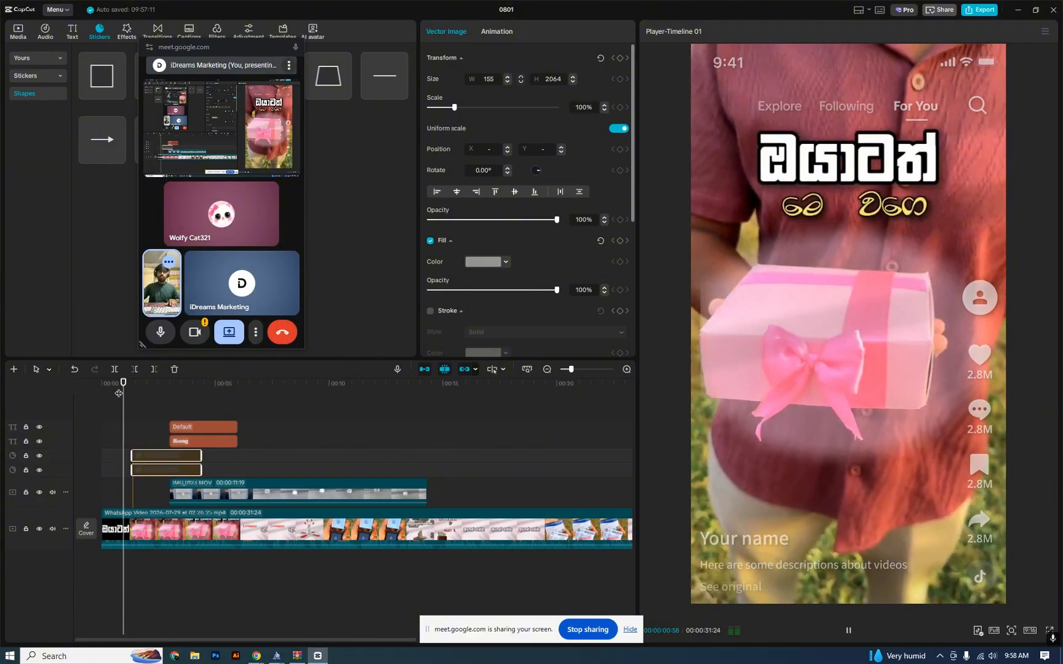
Step: Scrub back and forth over the first gift box caption to examine each word's entrance motion and the change to the next caption
{"action": "left_click_drag", "start_coordinate": [119, 393], "coordinate": [91, 384]}
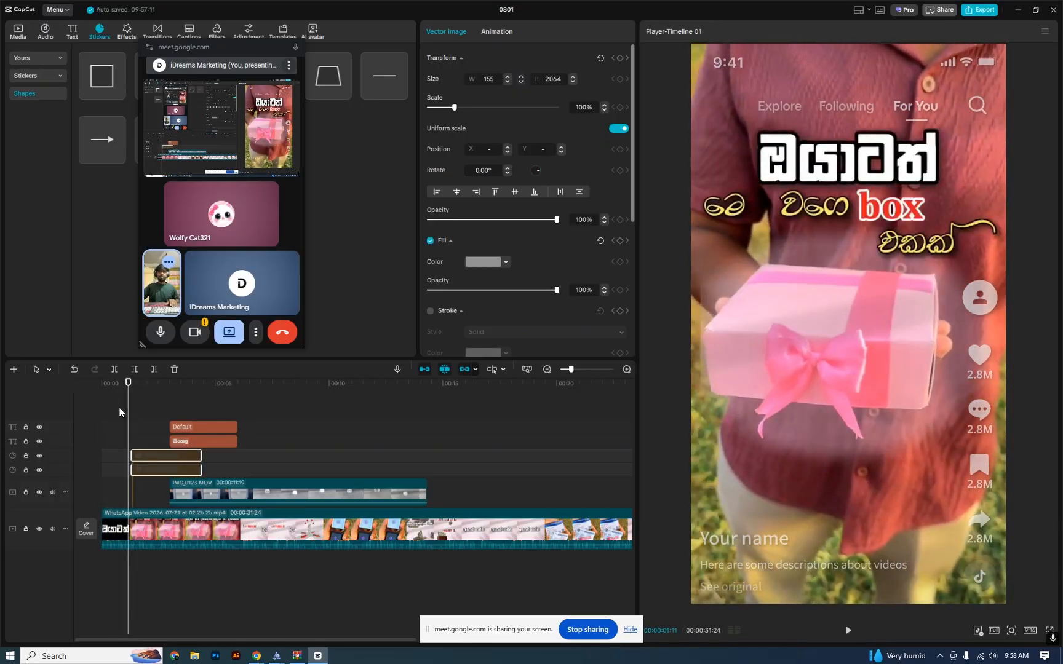
{"action": "left_click", "coordinate": [133, 394]}
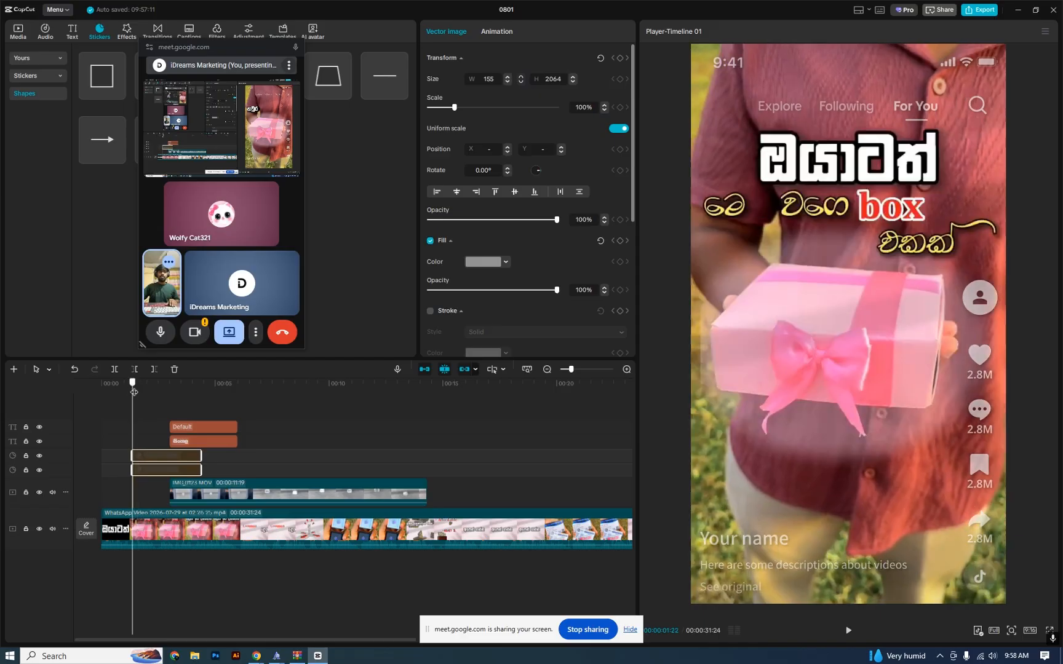
{"action": "left_click_drag", "start_coordinate": [136, 391], "coordinate": [136, 391]}
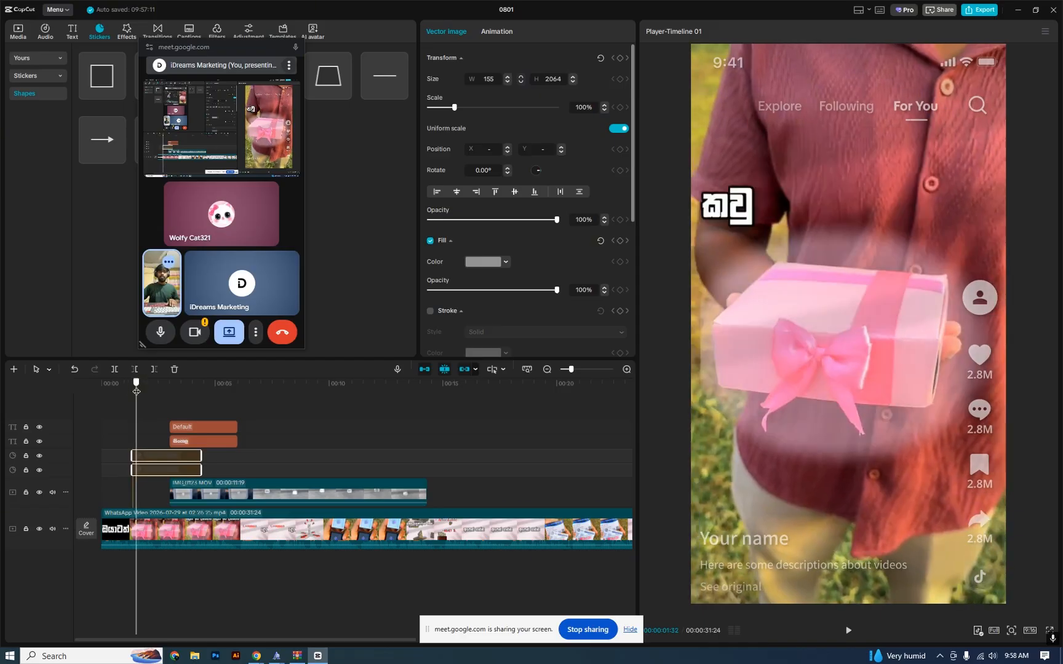
{"action": "left_click", "coordinate": [133, 392]}
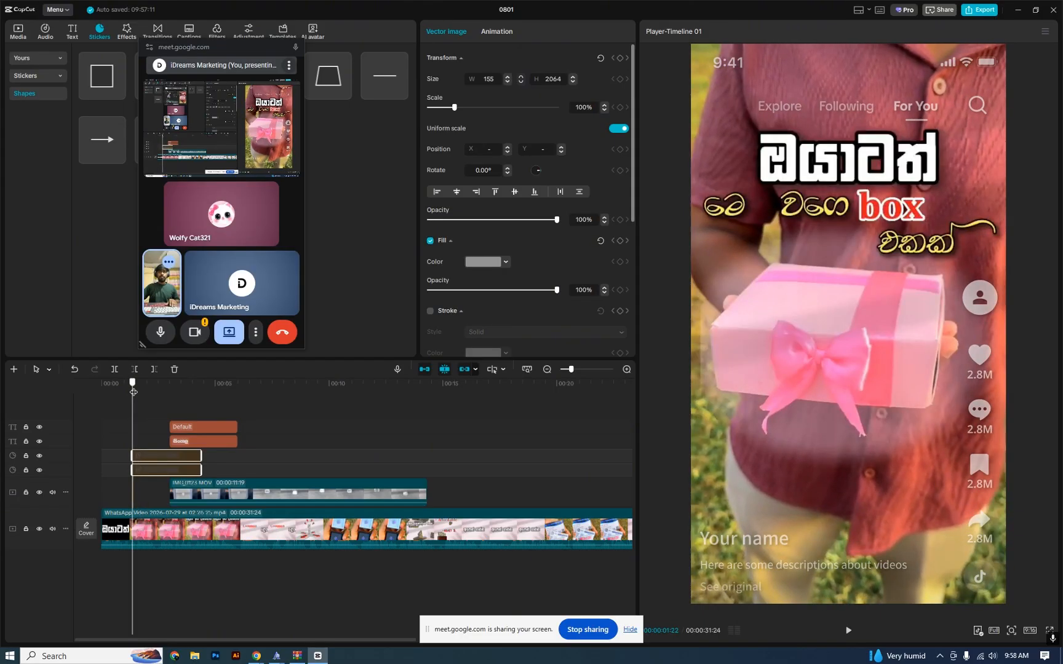
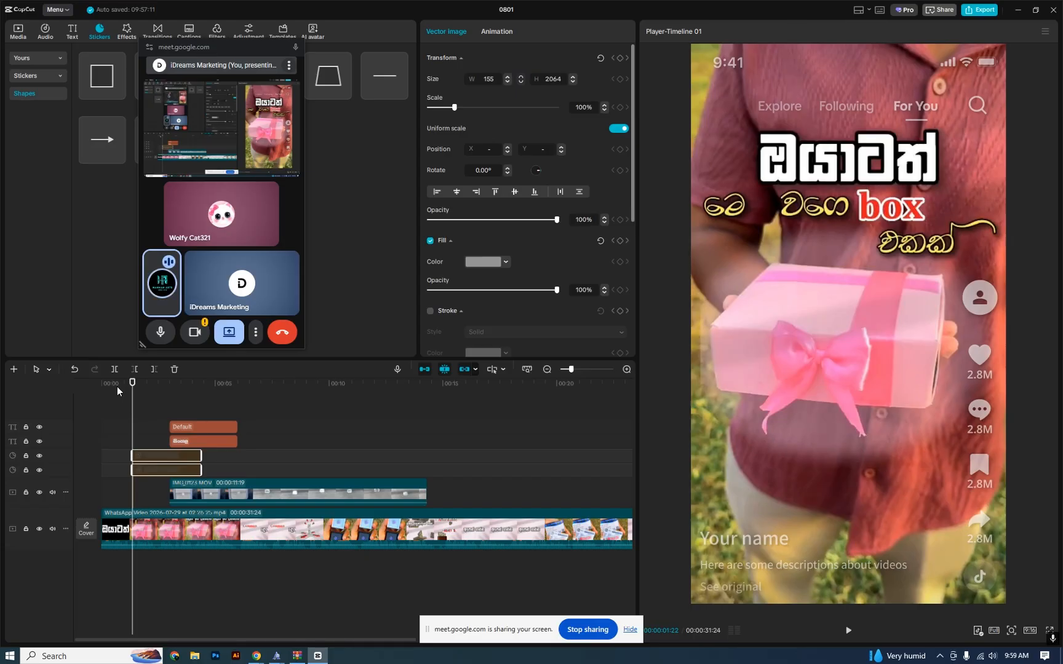
{"action": "mouse_move", "coordinate": [117, 388]}
{"action": "left_mouse_down"}
{"action": "mouse_move", "coordinate": [131, 392]}
{"action": "mouse_move", "coordinate": [118, 392]}
{"action": "left_mouse_up"}
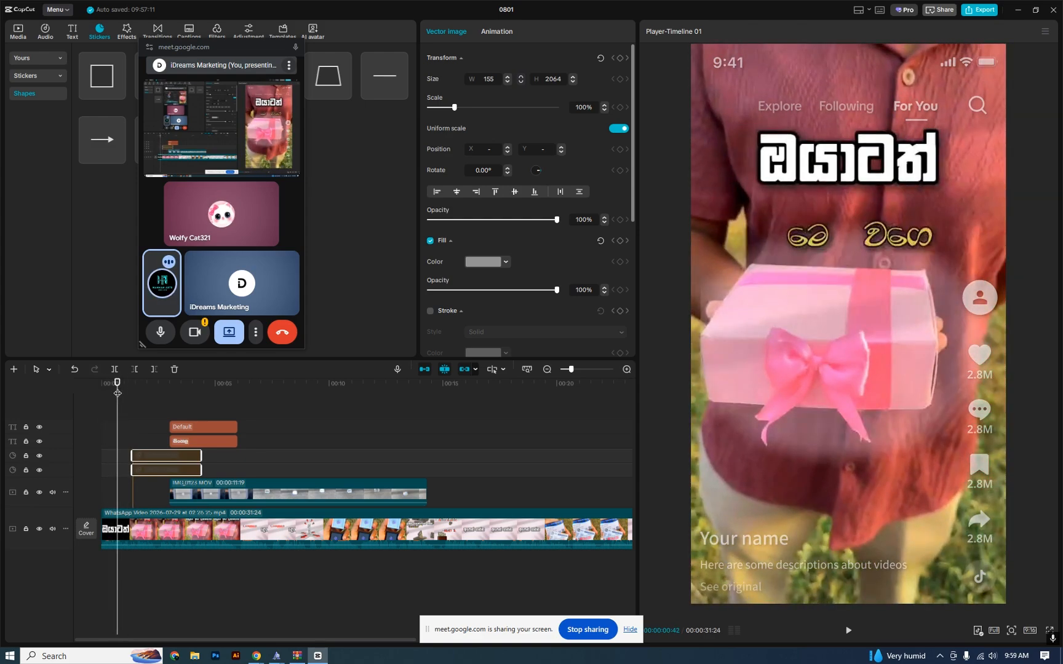
{"action": "left_click_drag", "start_coordinate": [118, 392], "coordinate": [126, 391]}
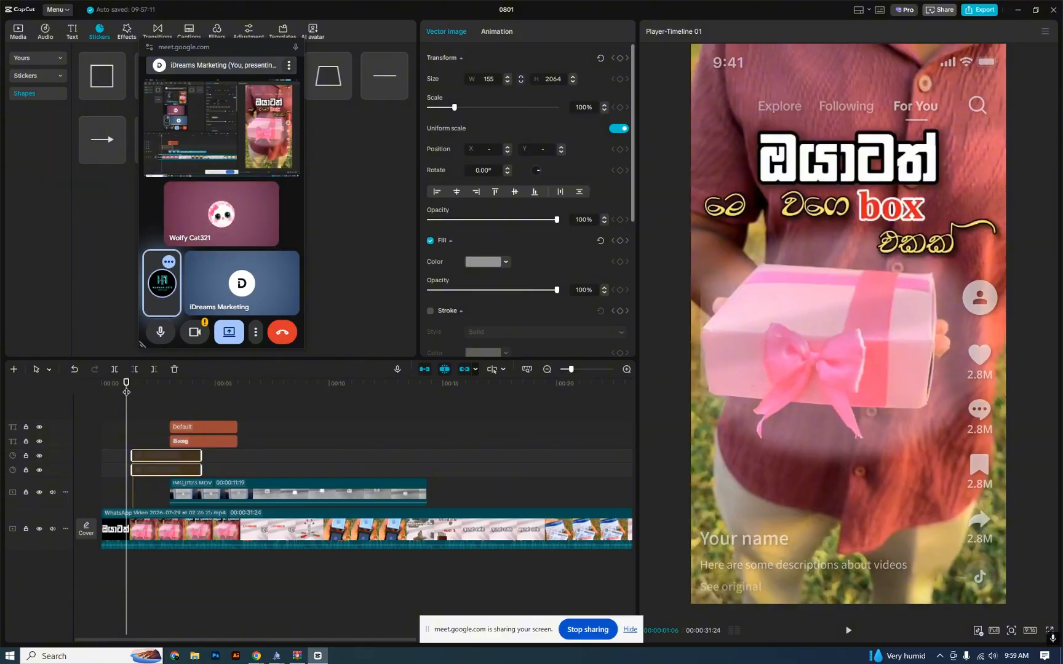
{"action": "left_click", "coordinate": [117, 392]}
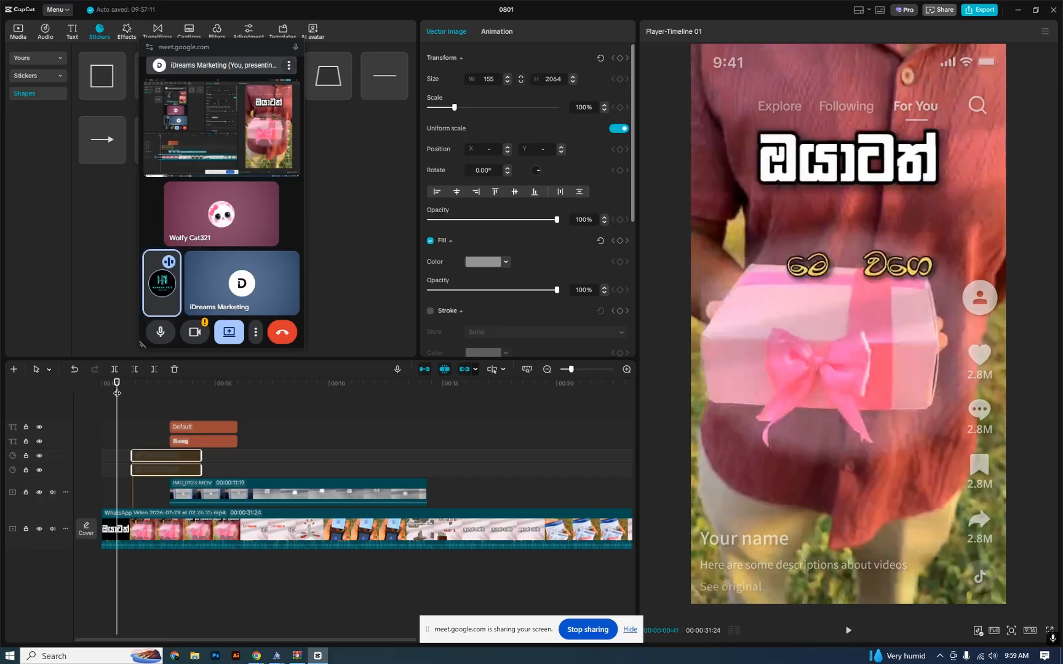
{"action": "mouse_move", "coordinate": [117, 393]}
{"action": "left_mouse_down"}
{"action": "mouse_move", "coordinate": [128, 393]}
{"action": "mouse_move", "coordinate": [120, 392]}
{"action": "left_mouse_up"}
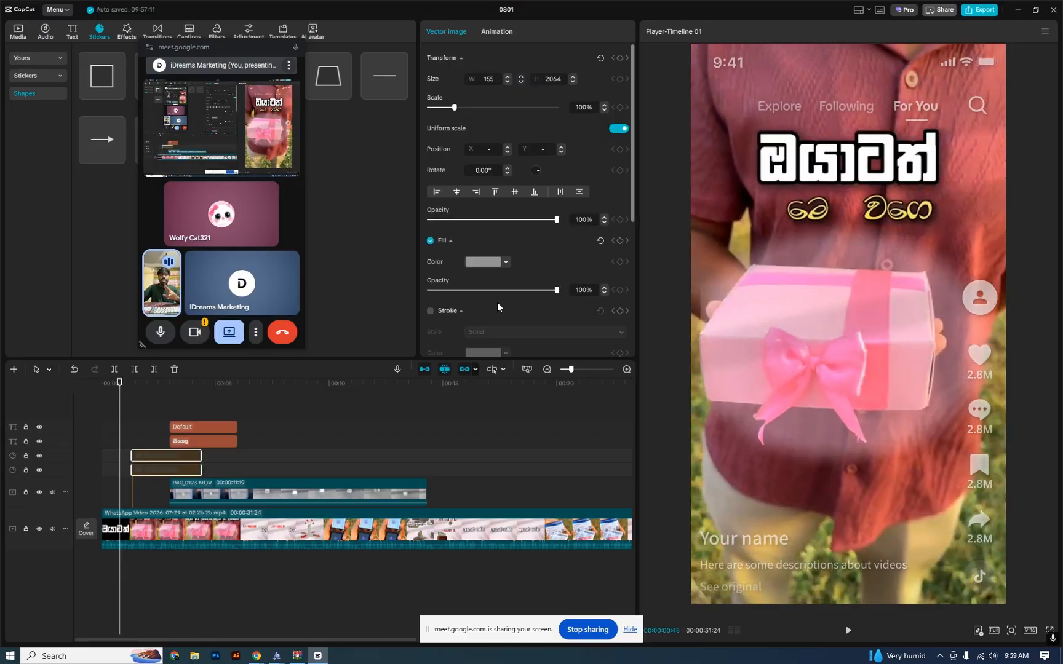
{"action": "left_click_drag", "start_coordinate": [119, 392], "coordinate": [130, 389]}
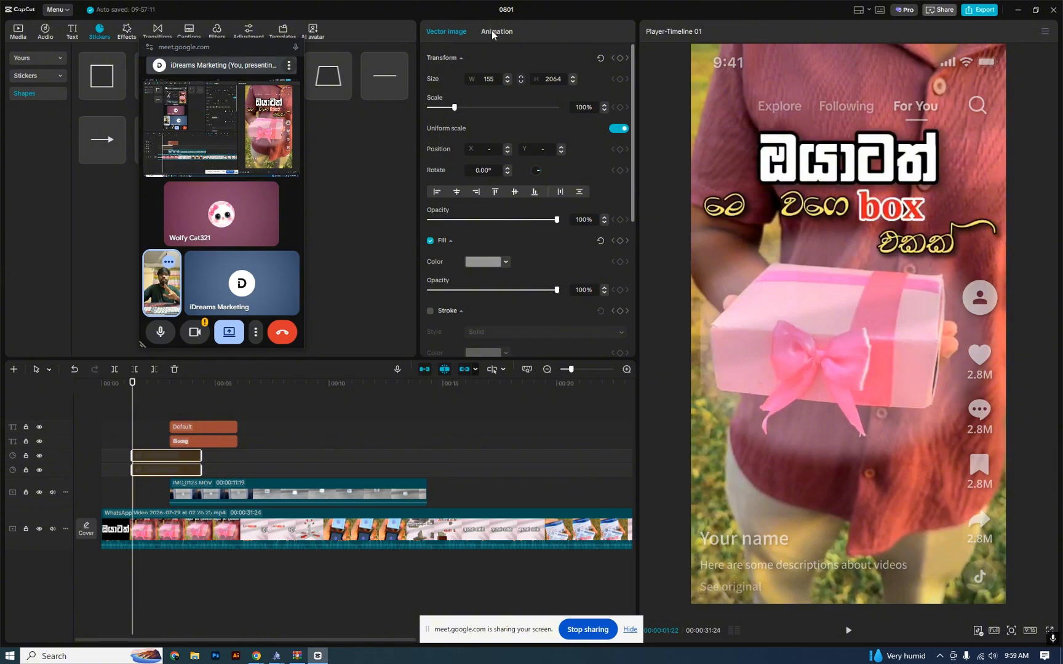
Step: Apply the Slide To Type in-animation to the yellow caption over the gem box clip
{"action": "left_click", "coordinate": [210, 427]}
{"action": "left_click", "coordinate": [208, 386]}
{"action": "left_click_drag", "start_coordinate": [208, 386], "coordinate": [188, 400]}
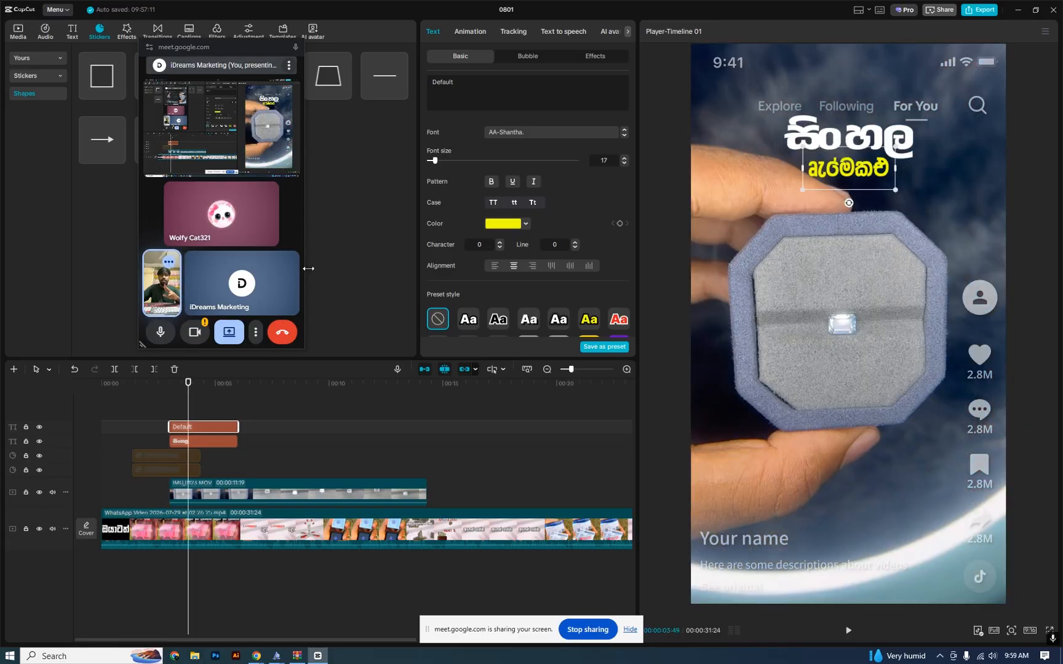
{"action": "left_click", "coordinate": [470, 34]}
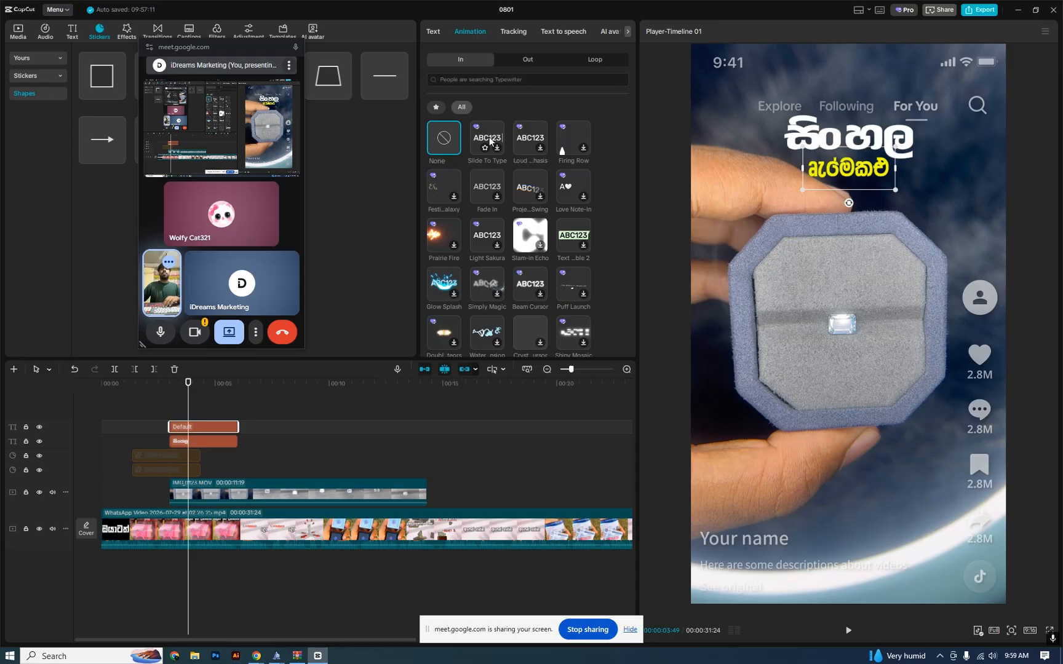
{"action": "left_click", "coordinate": [492, 137]}
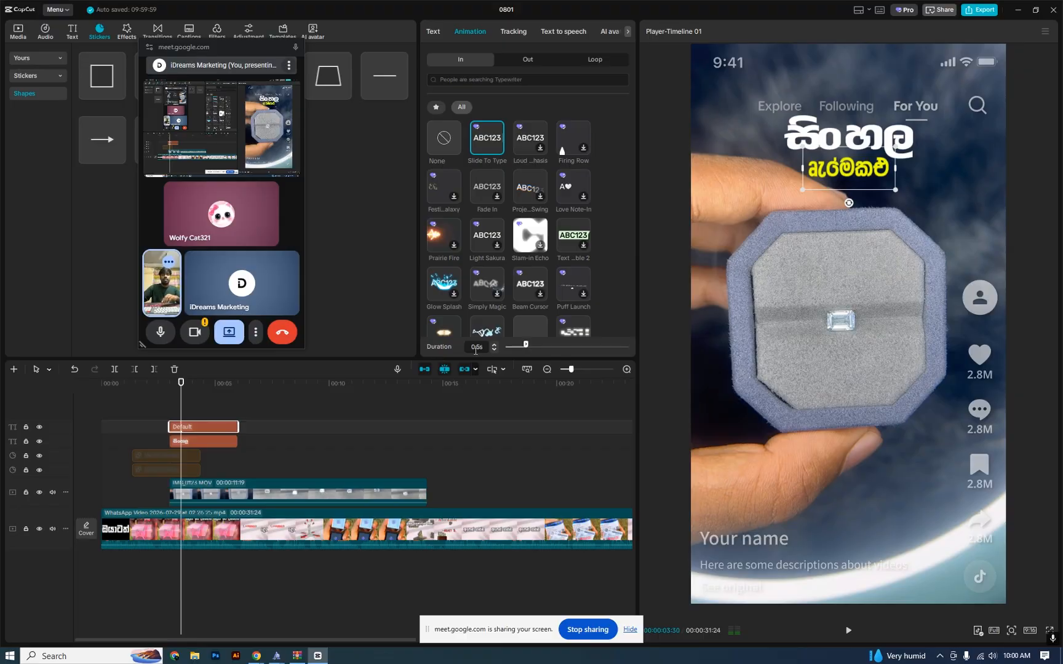
Step: Move the yellow caption clip to the opening gift box scene near the start of the timeline
{"action": "left_click", "coordinate": [114, 391]}
{"action": "left_click_drag", "start_coordinate": [114, 392], "coordinate": [131, 392]}
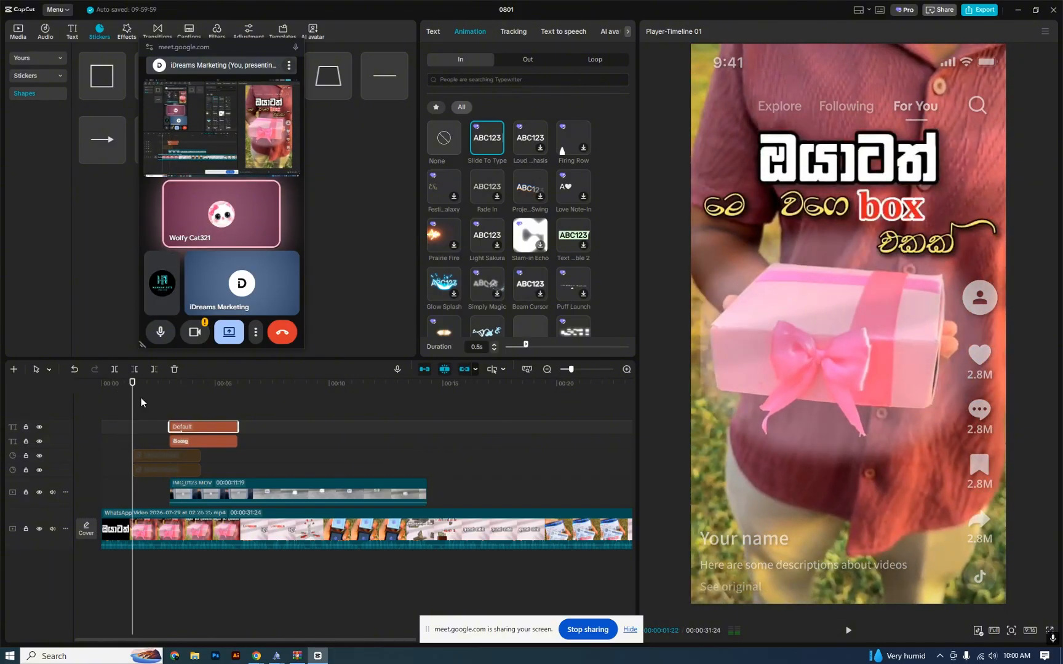
{"action": "left_click_drag", "start_coordinate": [191, 430], "coordinate": [129, 430]}
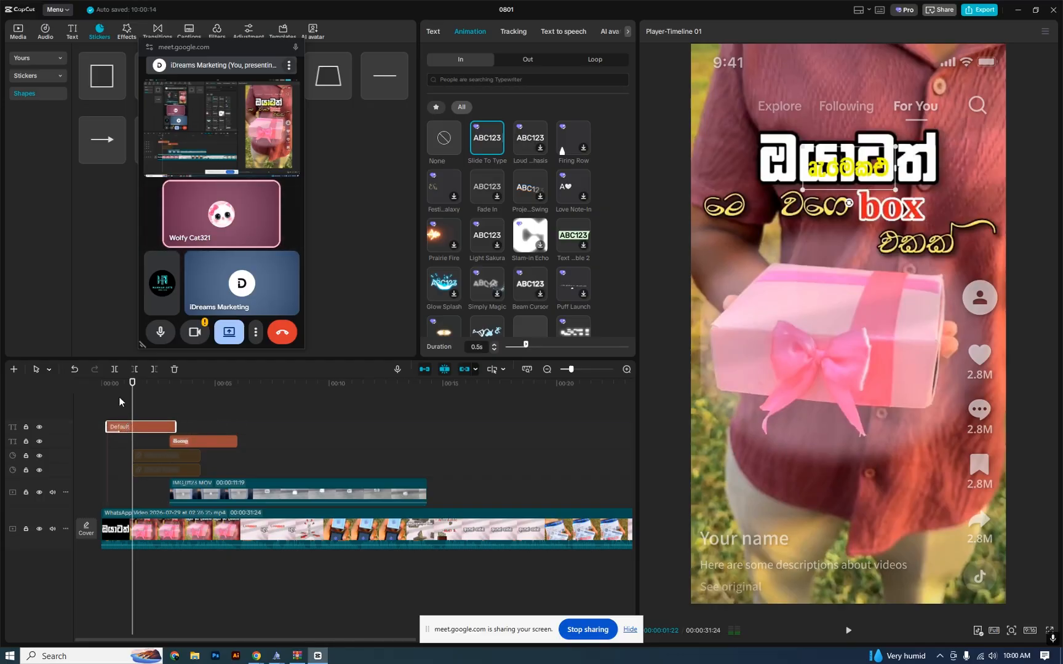
{"action": "left_click", "coordinate": [118, 395]}
{"action": "mouse_move", "coordinate": [108, 389]}
{"action": "left_mouse_down"}
{"action": "mouse_move", "coordinate": [132, 389]}
{"action": "mouse_move", "coordinate": [107, 389]}
{"action": "mouse_move", "coordinate": [127, 388]}
{"action": "mouse_move", "coordinate": [114, 389]}
{"action": "mouse_move", "coordinate": [144, 423]}
{"action": "mouse_move", "coordinate": [128, 388]}
{"action": "mouse_move", "coordinate": [115, 394]}
{"action": "mouse_move", "coordinate": [128, 391]}
{"action": "left_mouse_up"}
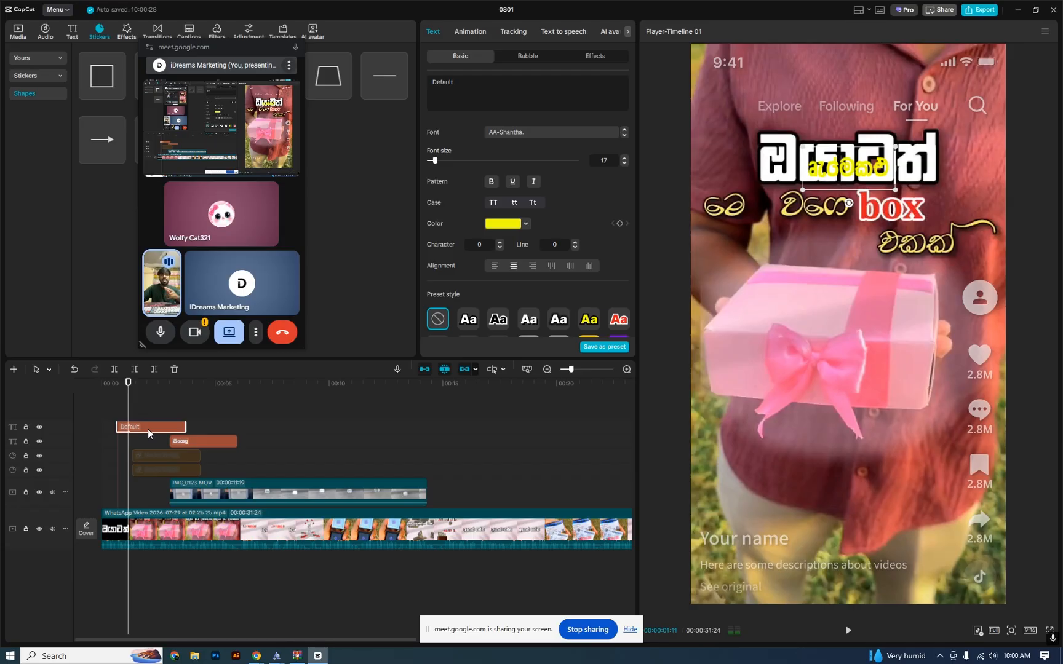
Step: Scrub through the gift box scene to compare the yellow caption's timing with the video's built-in captions
{"action": "left_click_drag", "start_coordinate": [117, 394], "coordinate": [133, 393]}
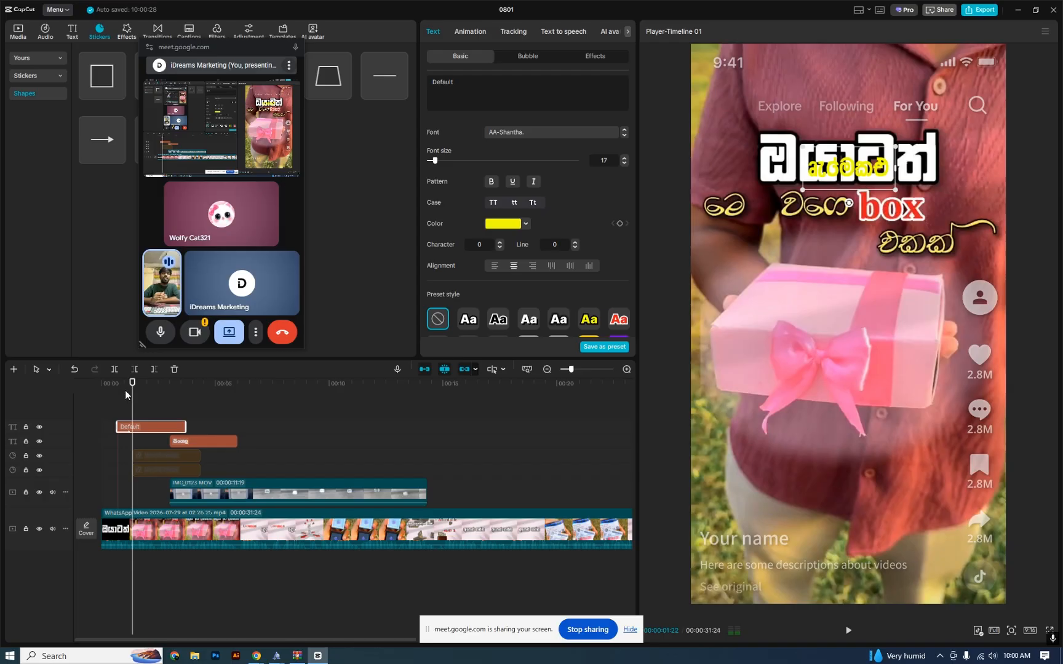
{"action": "left_click", "coordinate": [126, 395]}
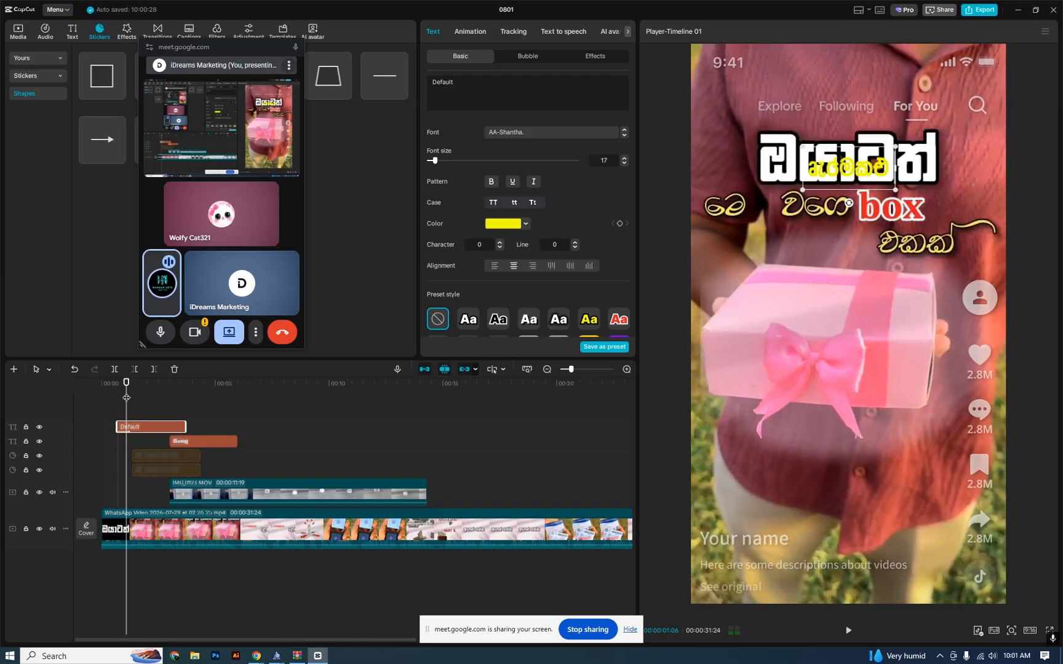
{"action": "left_click_drag", "start_coordinate": [126, 398], "coordinate": [132, 398]}
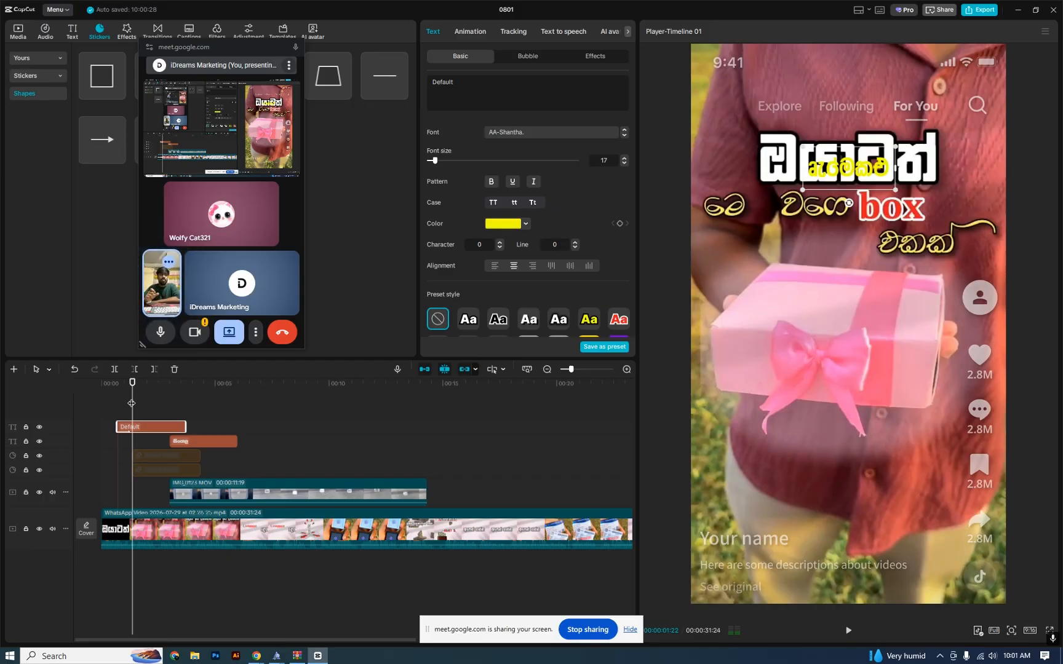
{"action": "left_click_drag", "start_coordinate": [132, 403], "coordinate": [158, 416]}
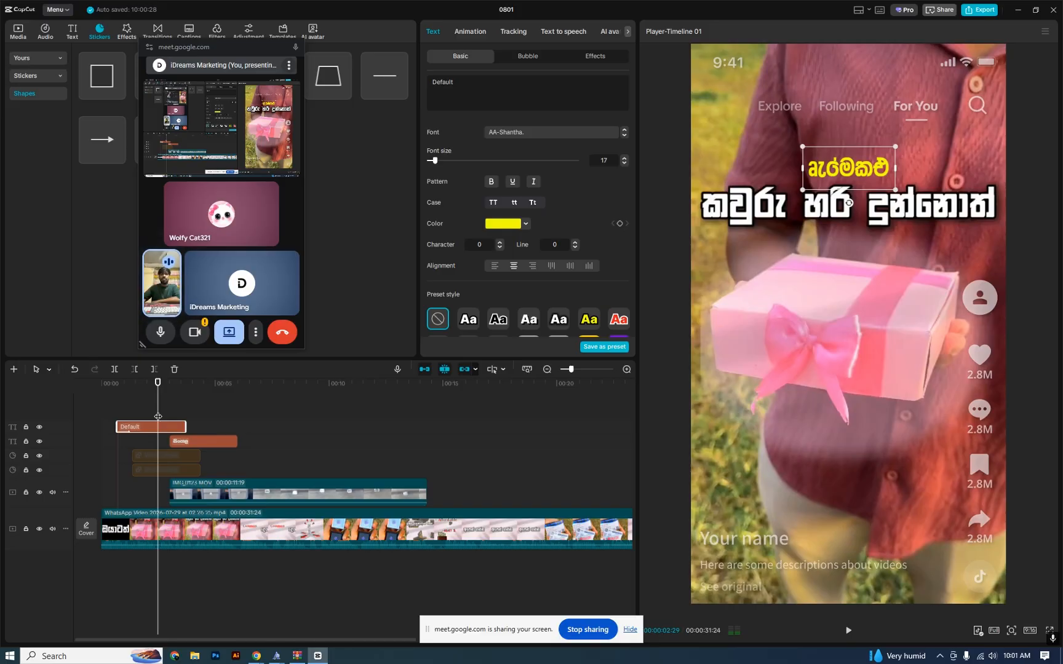
{"action": "mouse_move", "coordinate": [158, 416]}
{"action": "left_mouse_down"}
{"action": "mouse_move", "coordinate": [175, 416]}
{"action": "mouse_move", "coordinate": [155, 416]}
{"action": "left_mouse_up"}
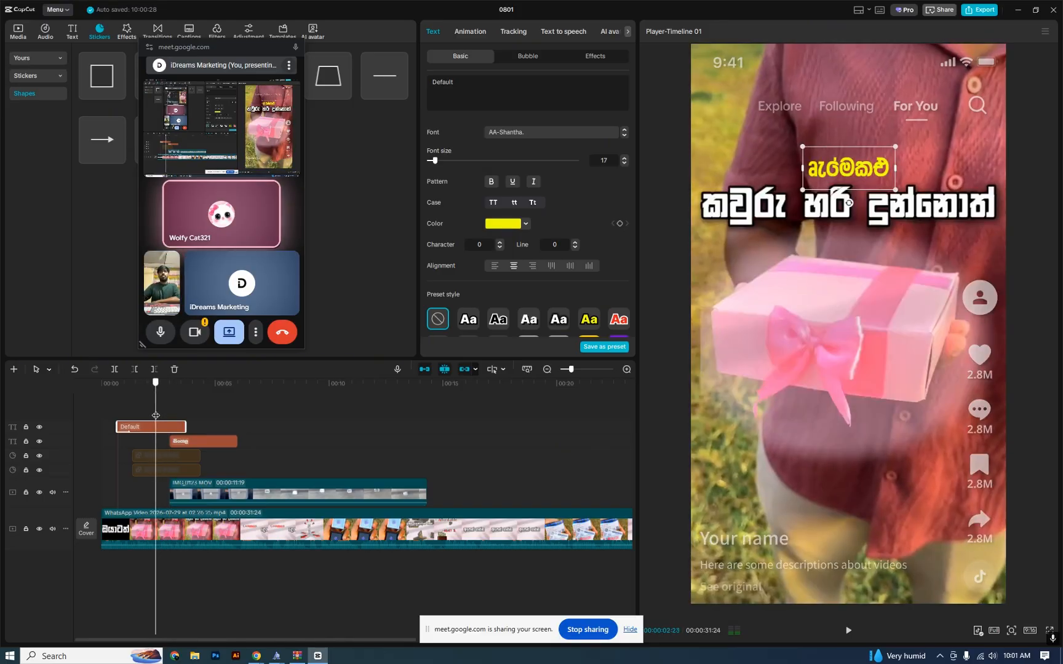
Step: Move the white Sinhala caption clip to the opening scene so that it starts just before the yellow caption
{"action": "left_click", "coordinate": [726, 214]}
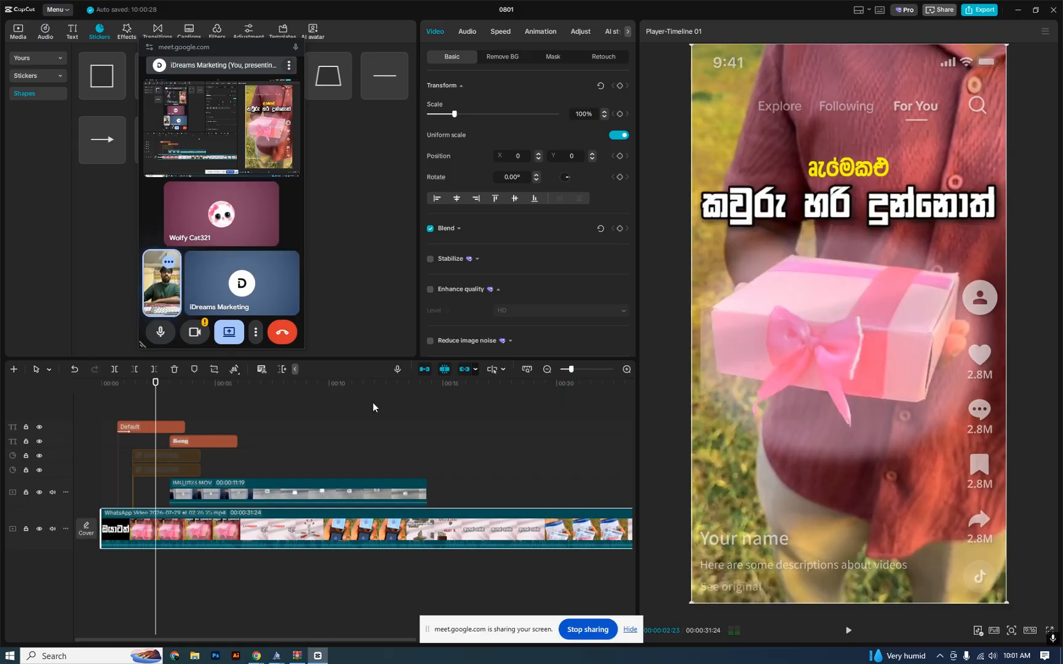
{"action": "left_click_drag", "start_coordinate": [158, 394], "coordinate": [161, 394]}
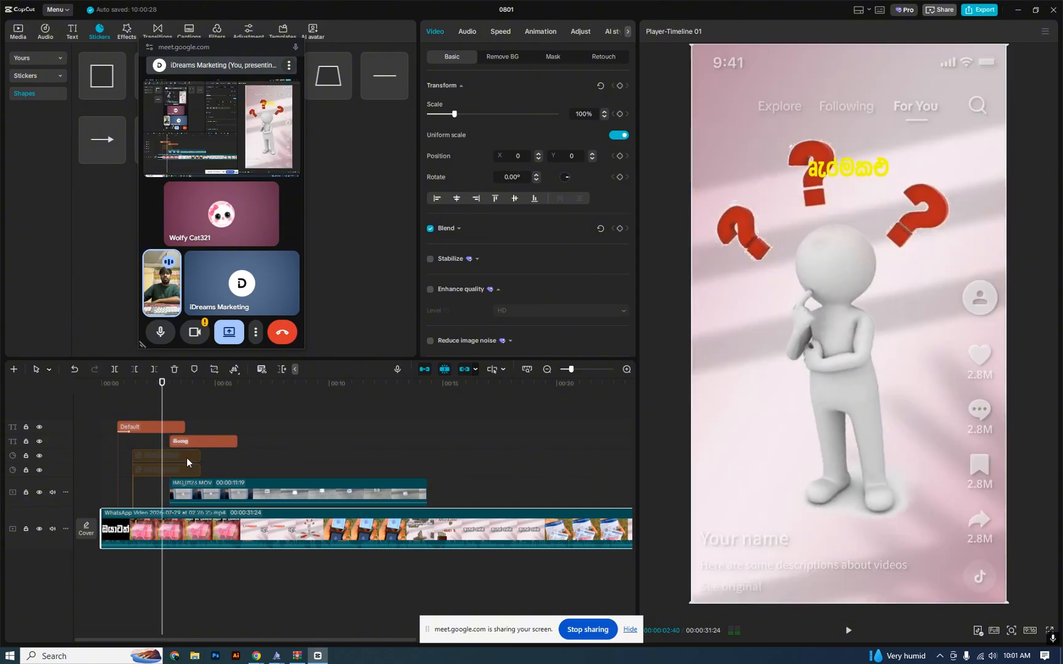
{"action": "left_click_drag", "start_coordinate": [187, 445], "coordinate": [131, 444]}
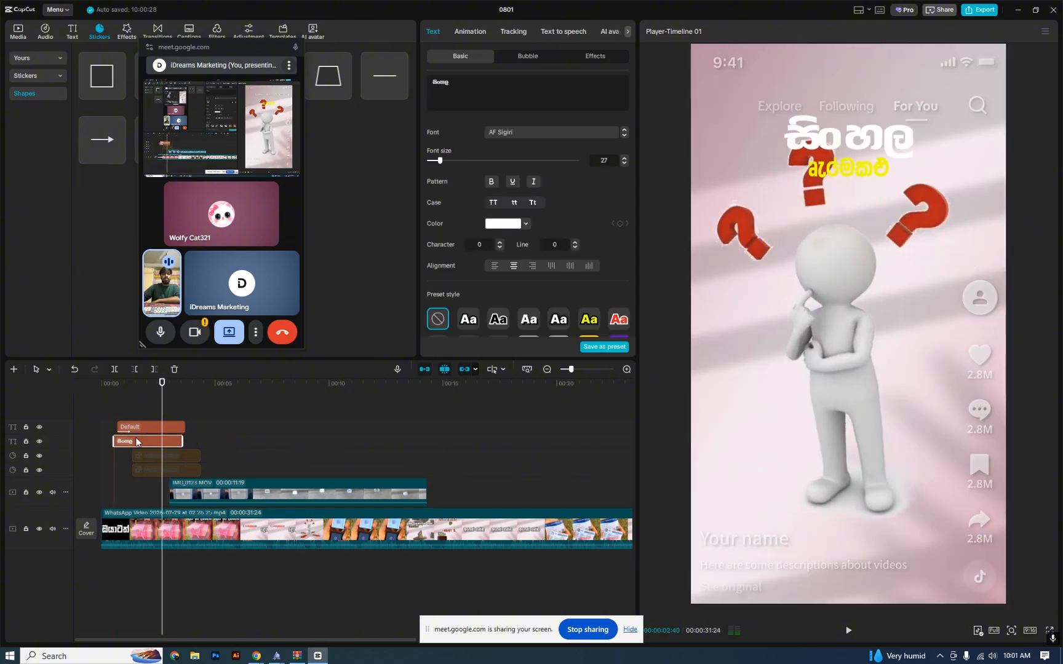
Step: Disable the overlay video clip above the main track and preview the main video up to about 5 seconds
{"action": "left_click_drag", "start_coordinate": [158, 386], "coordinate": [182, 386]}
{"action": "left_click", "coordinate": [217, 497]}
{"action": "key", "text": "v"}
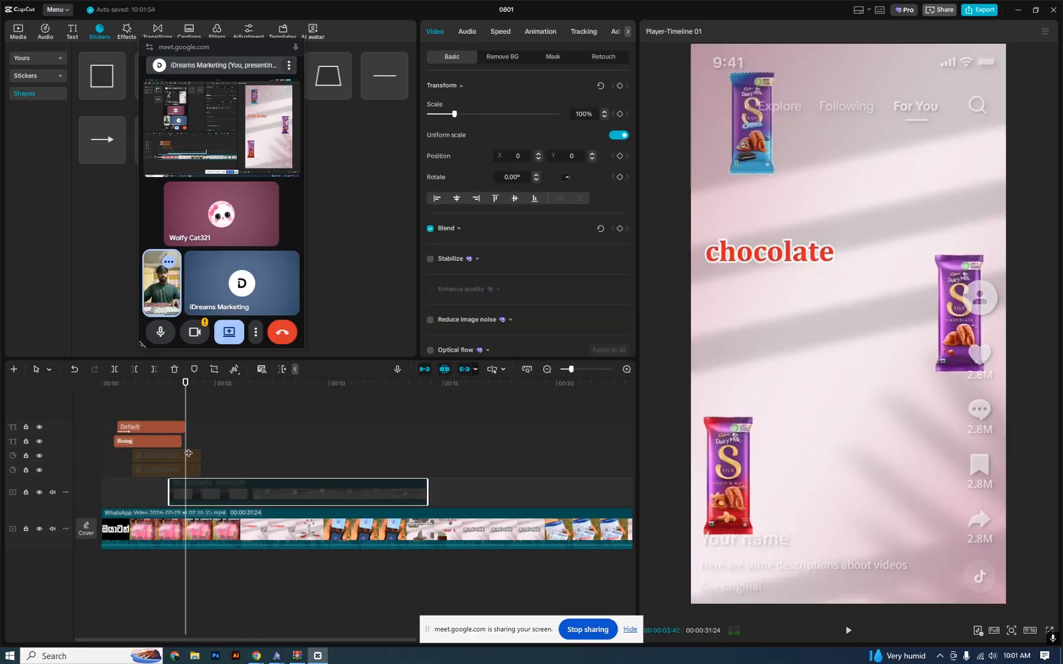
{"action": "left_click_drag", "start_coordinate": [167, 394], "coordinate": [227, 422]}
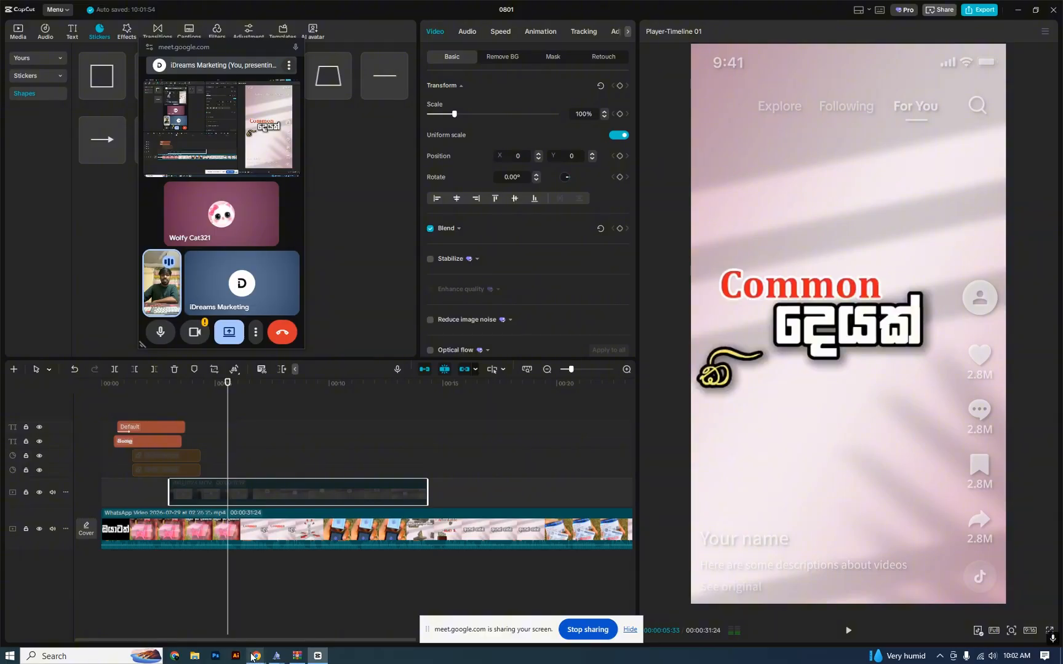
Step: Switch to Pinterest in Chrome, search for "gems" and browse the resulting pins
{"action": "mouse_move", "coordinate": [256, 656]}
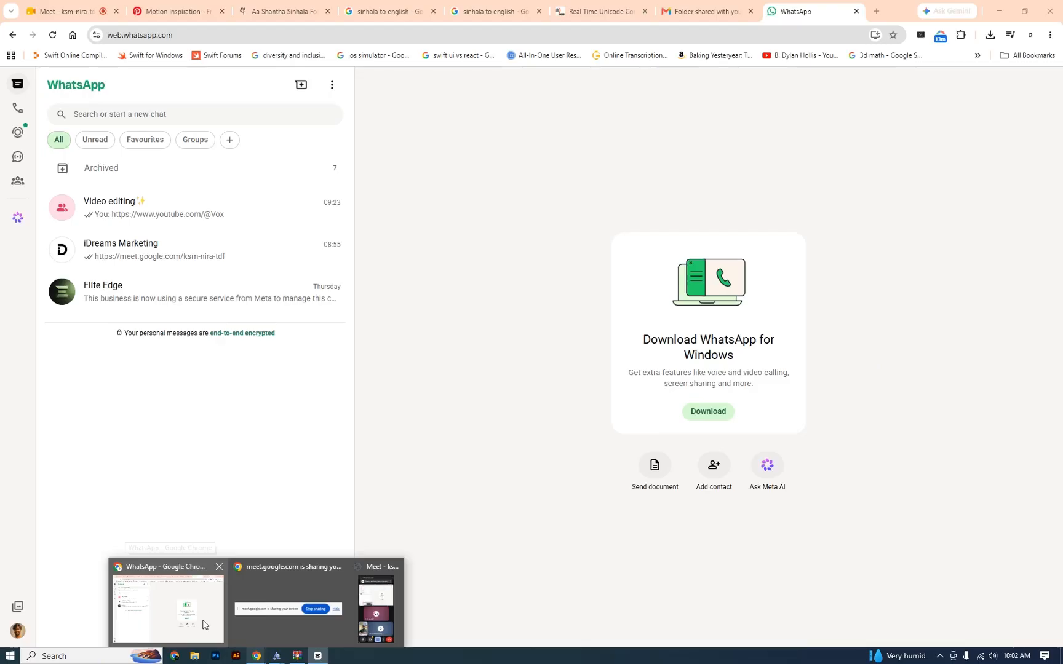
{"action": "left_click", "coordinate": [219, 638]}
{"action": "left_click", "coordinate": [151, 7]}
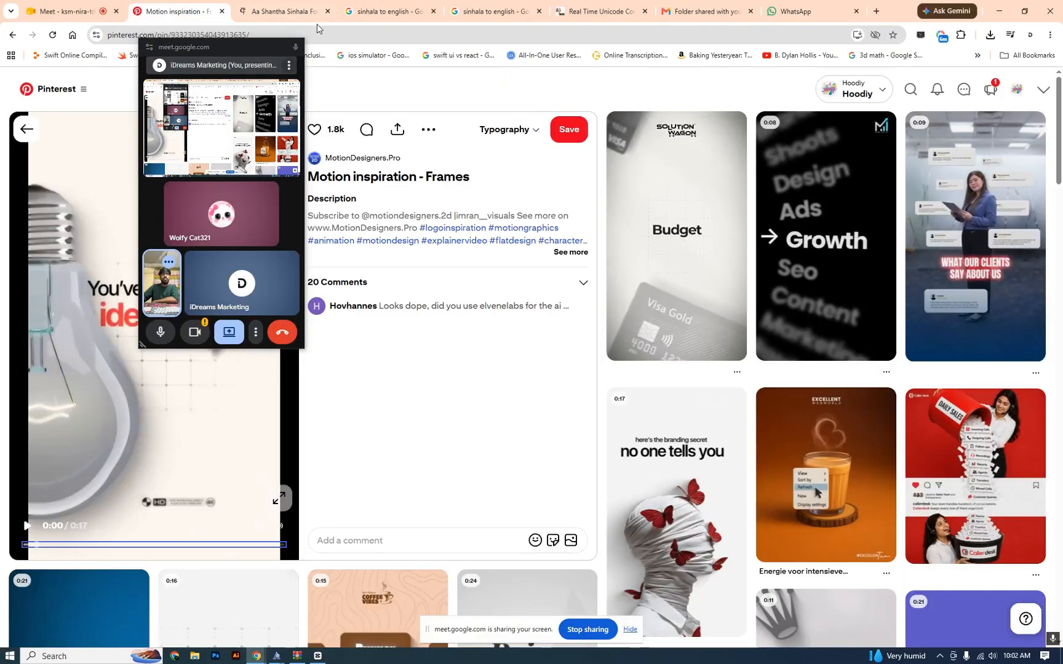
{"action": "left_click_drag", "start_coordinate": [244, 56], "coordinate": [728, 149]}
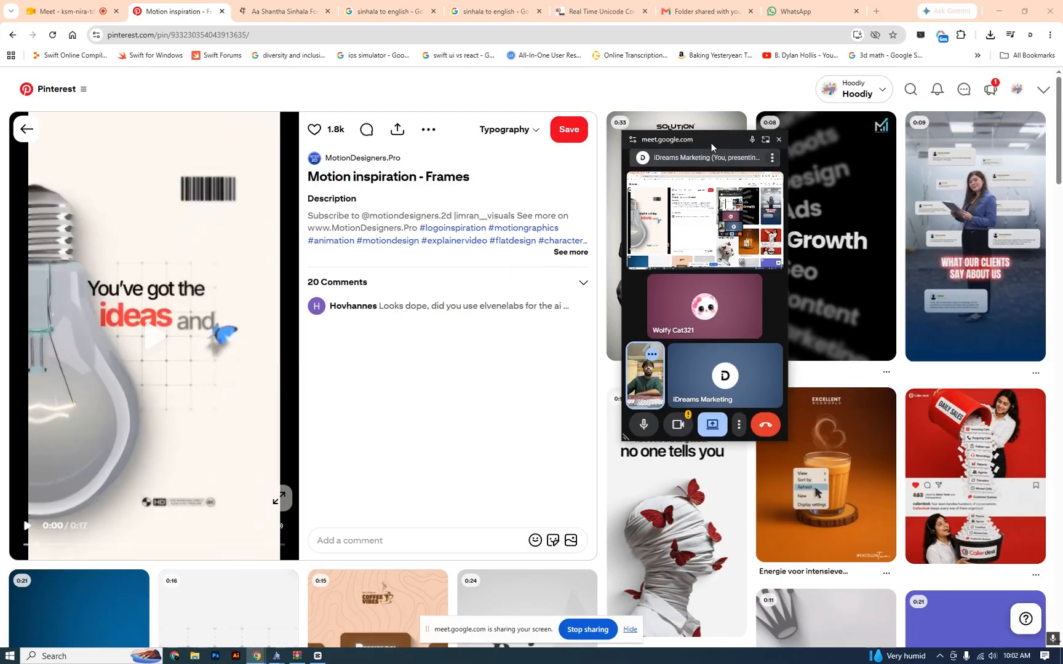
{"action": "left_click", "coordinate": [910, 89]}
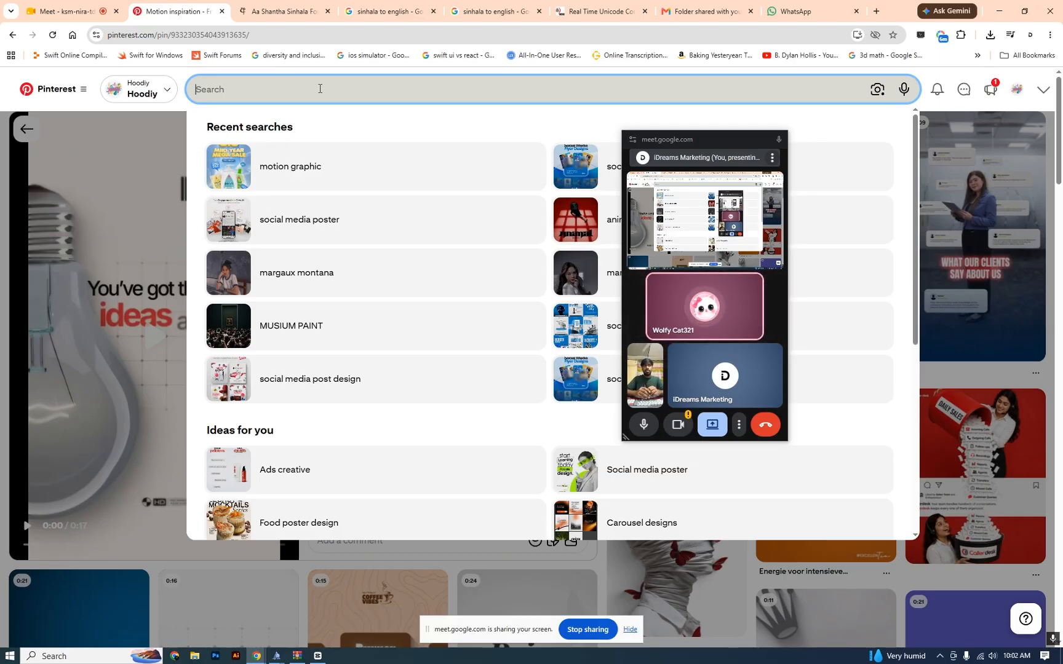
{"action": "type", "text": "gems"}
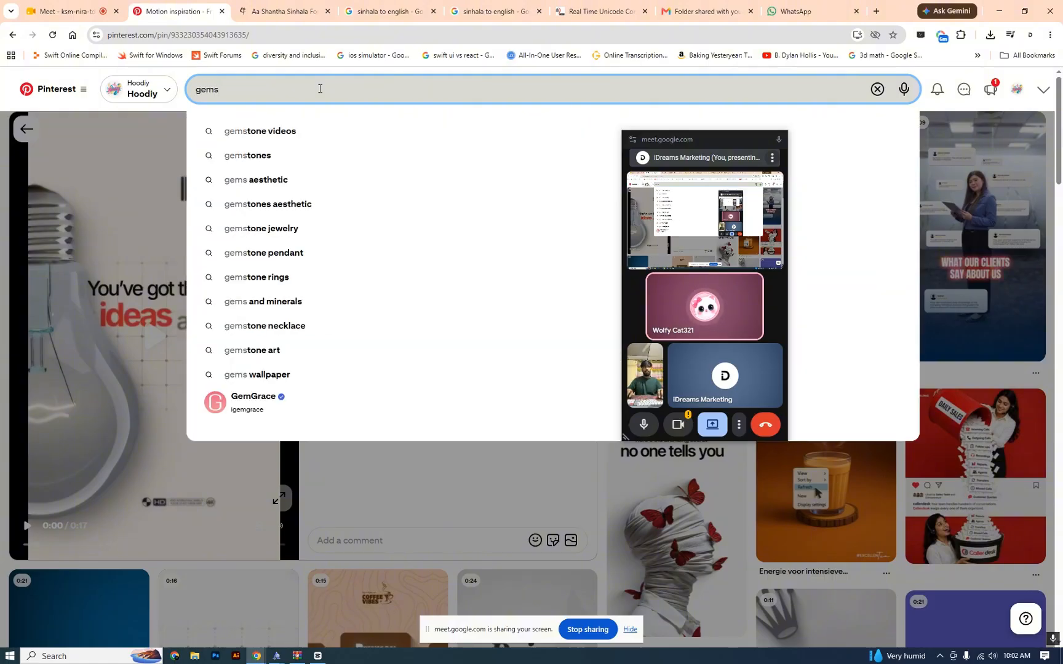
{"action": "key", "text": "Return"}
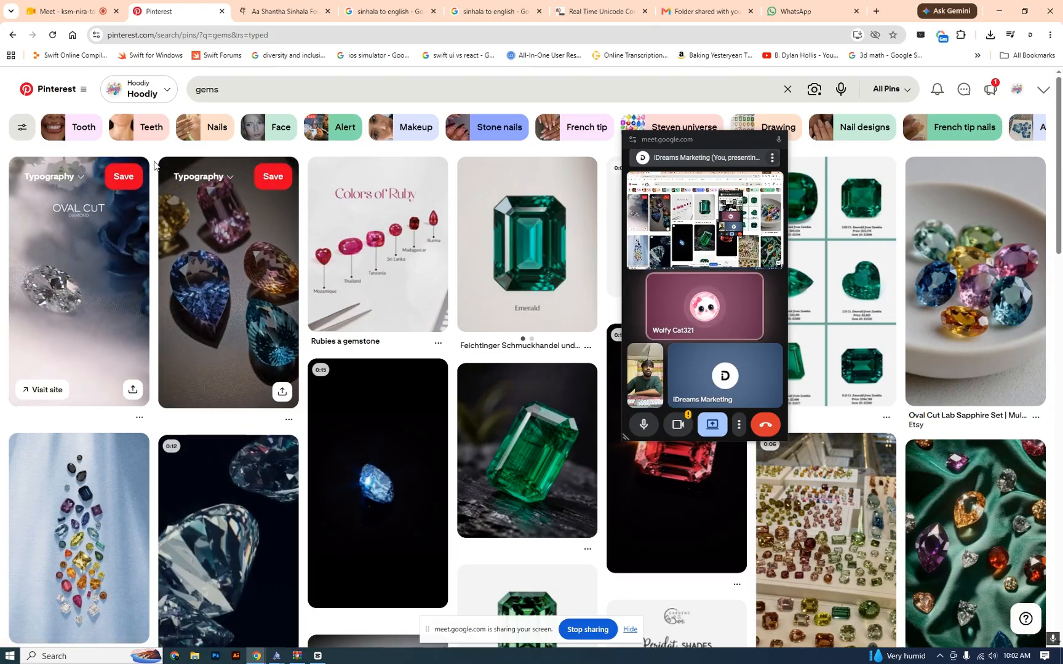
{"action": "scroll", "coordinate": [277, 486], "scroll_direction": "down", "scroll_amount": 2}
{"action": "scroll", "coordinate": [275, 475], "scroll_direction": "down", "scroll_amount": 2}
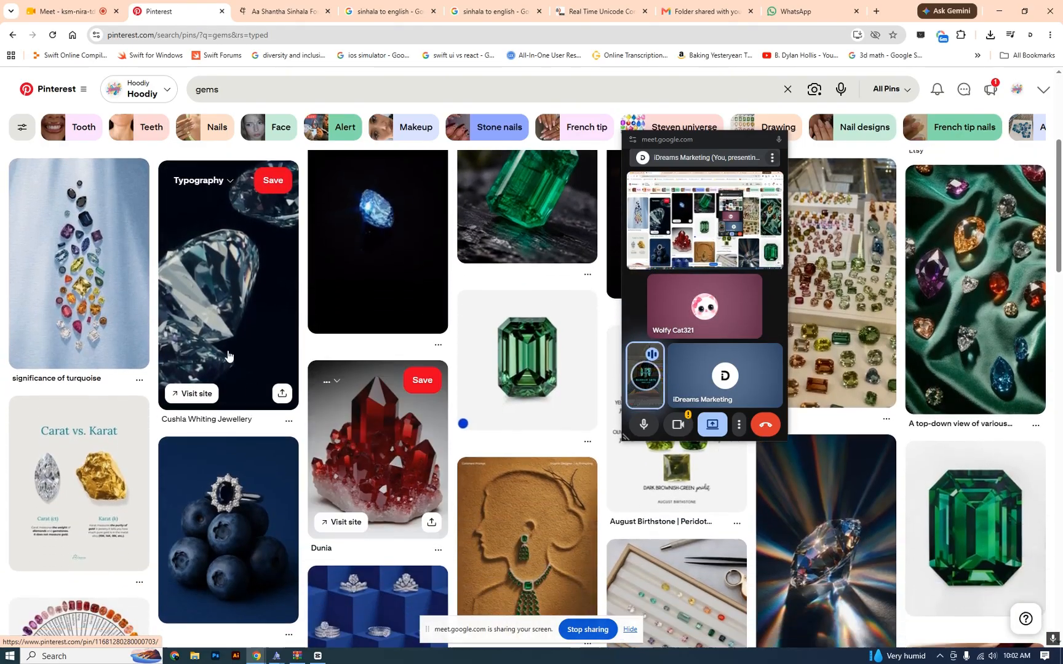
{"action": "scroll", "coordinate": [287, 335], "scroll_direction": "up", "scroll_amount": 3}
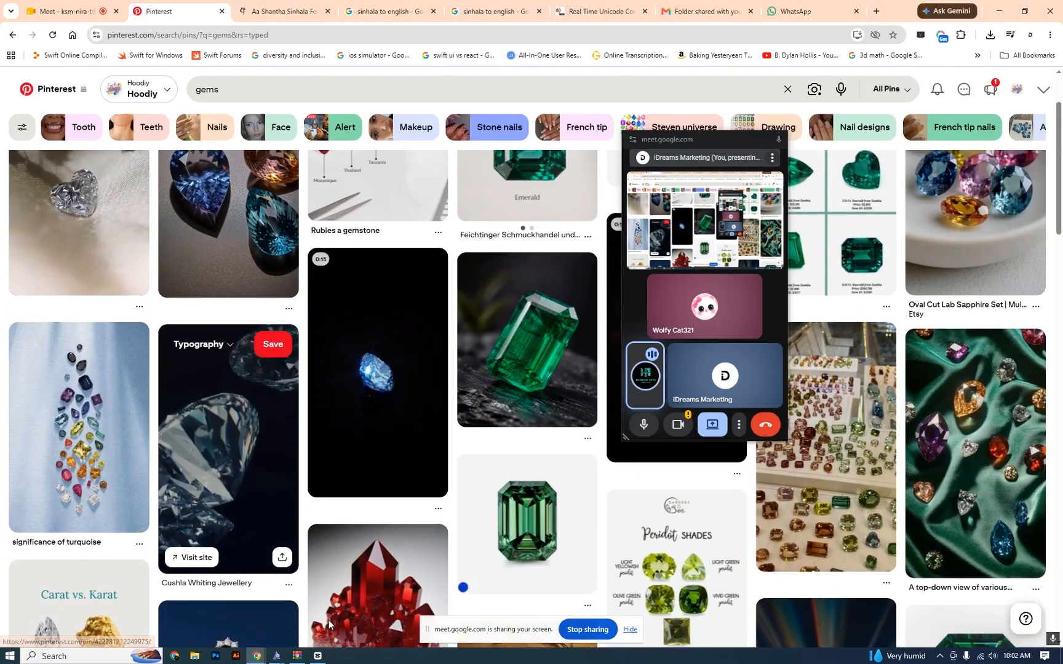
Step: Switch back to CapCut and review the gift-box captions through to the chocolate scene
{"action": "mouse_move", "coordinate": [320, 657]}
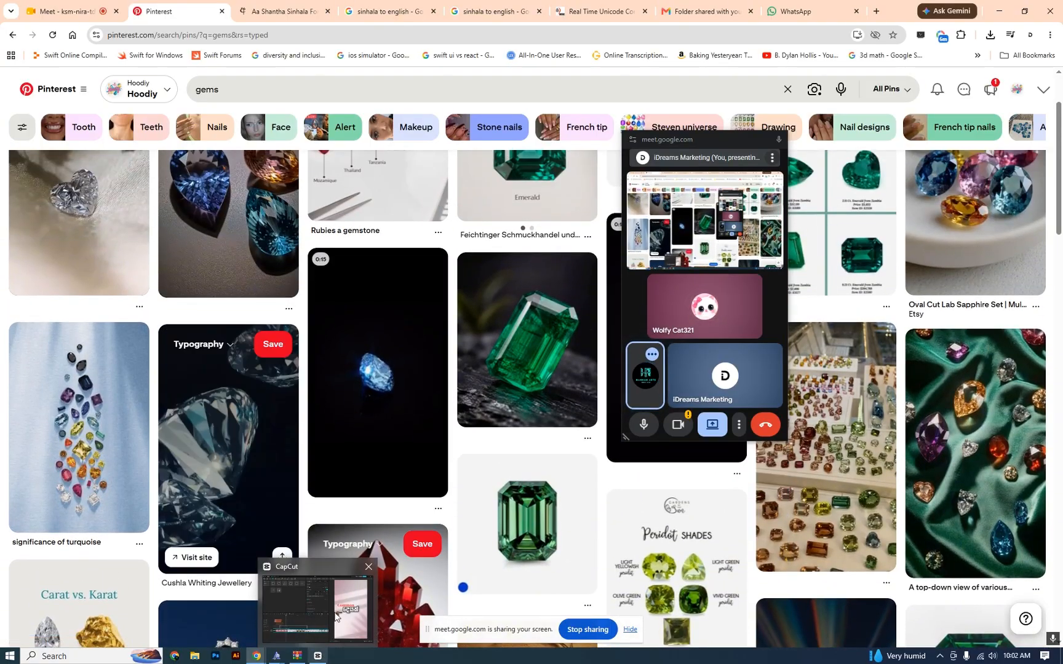
{"action": "left_click", "coordinate": [318, 657]}
{"action": "left_click_drag", "start_coordinate": [170, 389], "coordinate": [142, 397]}
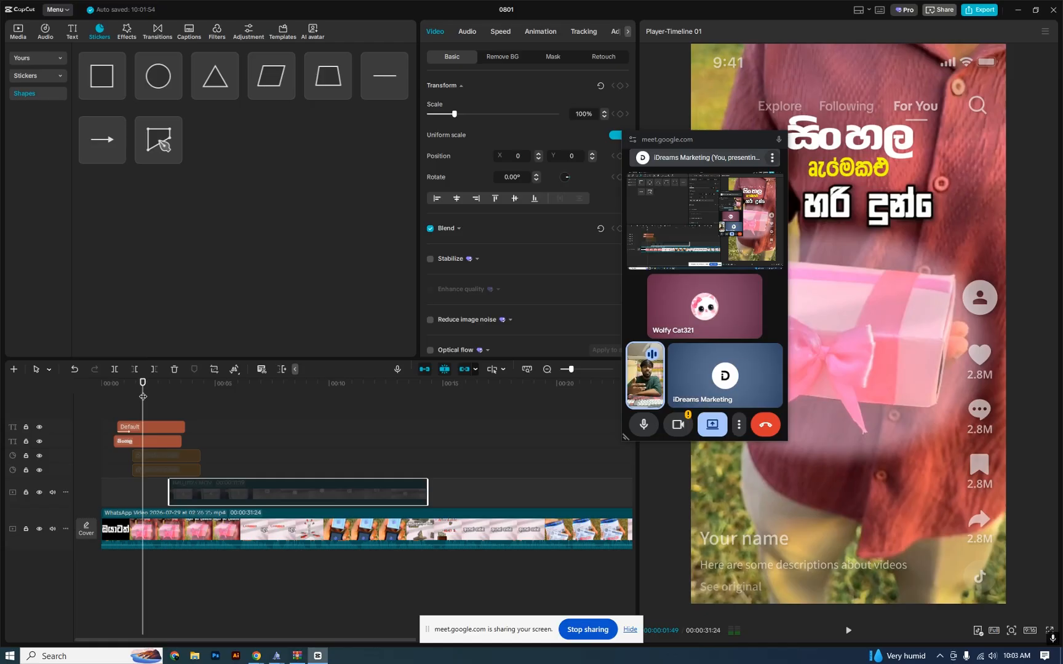
{"action": "left_click_drag", "start_coordinate": [143, 397], "coordinate": [151, 397]}
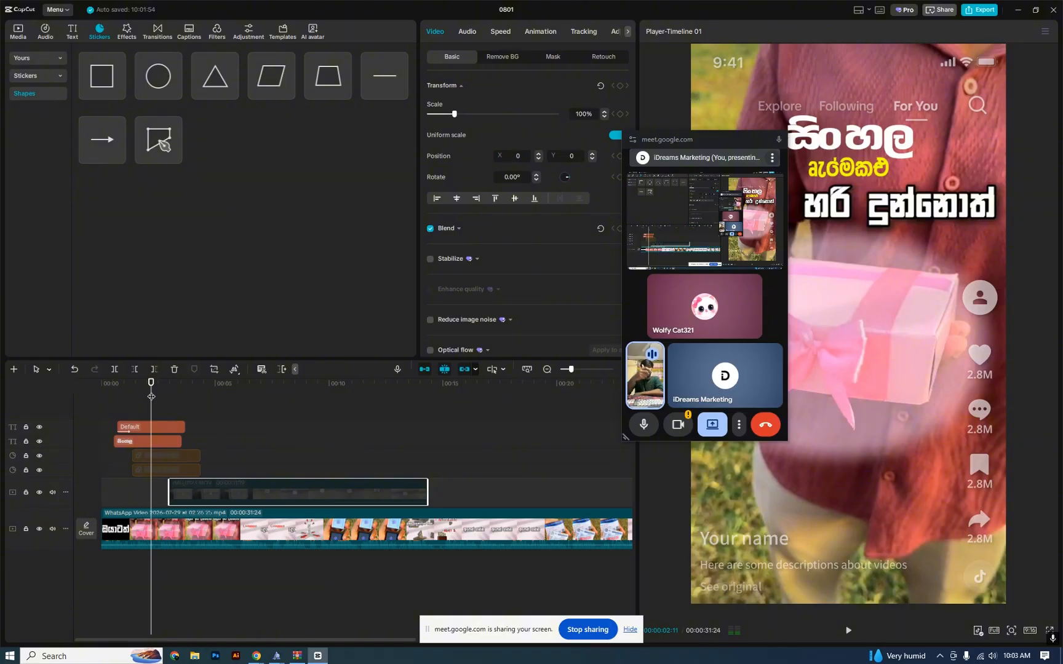
{"action": "left_click", "coordinate": [147, 403]}
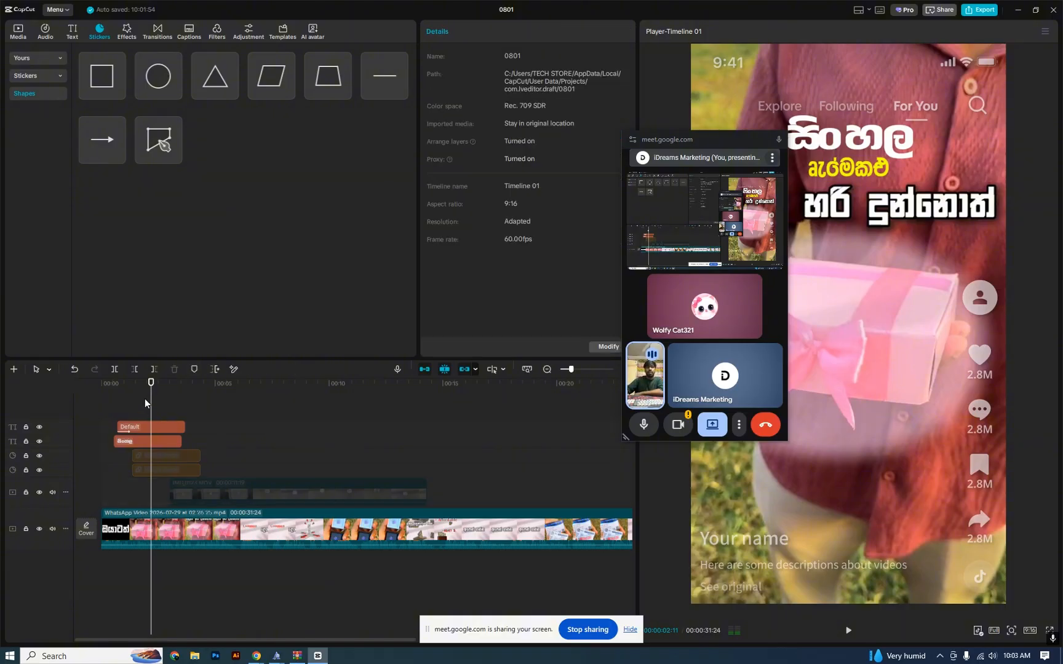
{"action": "left_click_drag", "start_coordinate": [147, 400], "coordinate": [156, 401]}
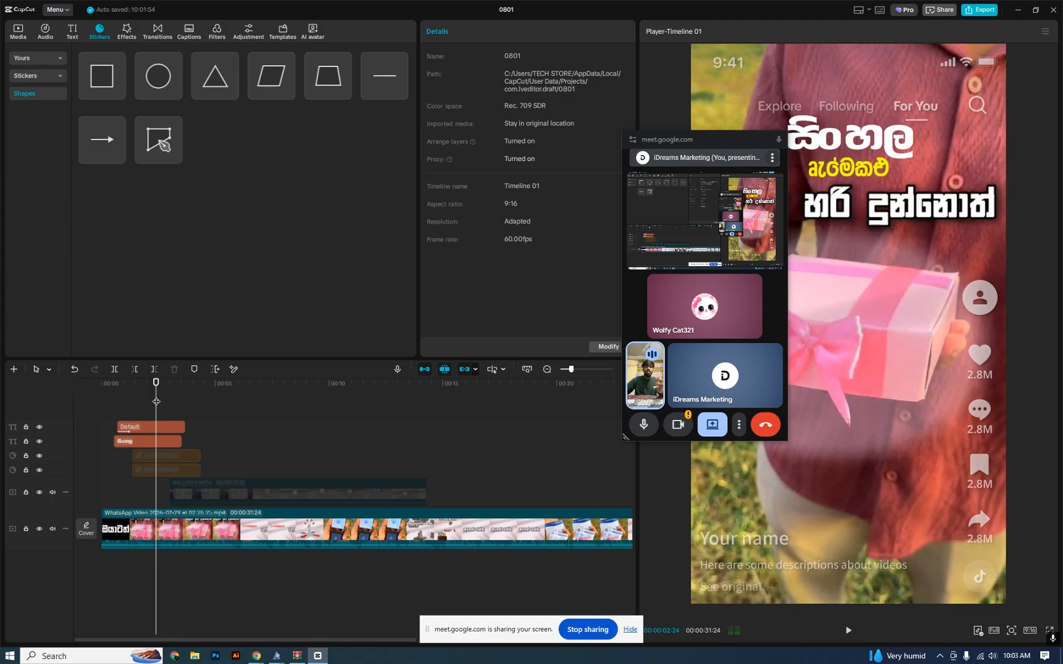
{"action": "left_click_drag", "start_coordinate": [157, 401], "coordinate": [195, 398]}
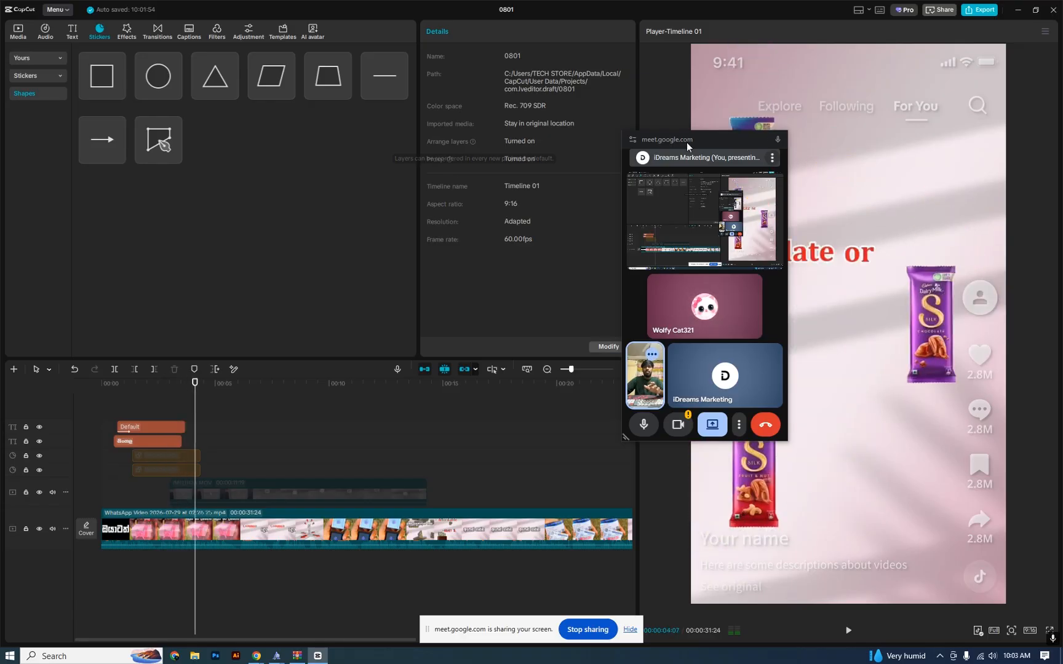
Step: Move the floating call window clear of the preview and examine the white and yellow Sinhala titles over the gift-box shot
{"action": "left_click_drag", "start_coordinate": [709, 140], "coordinate": [121, 49]}
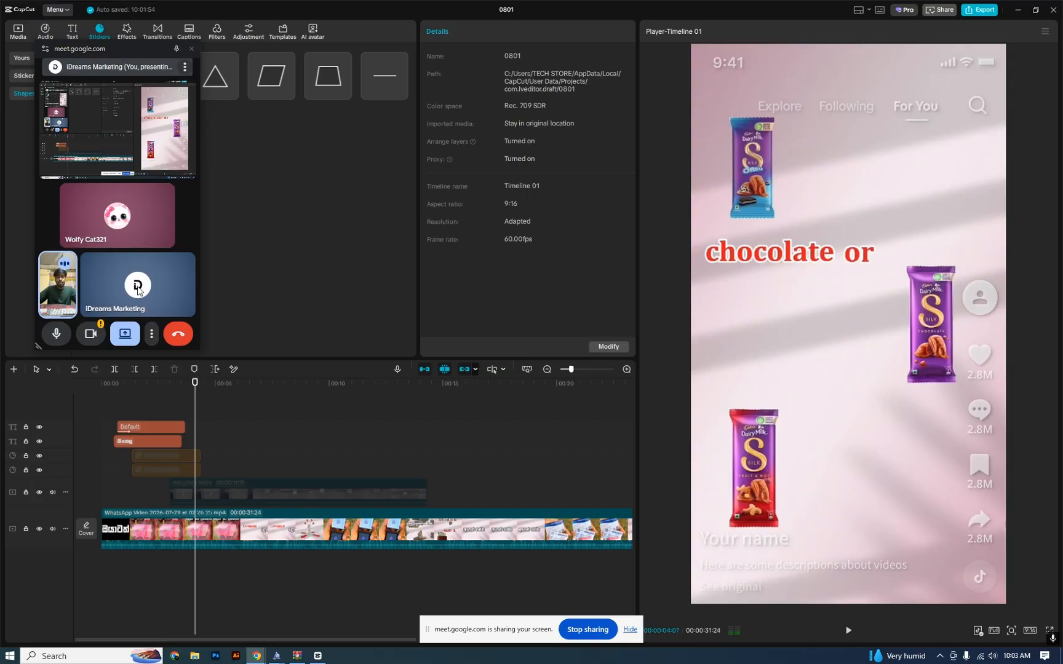
{"action": "left_click", "coordinate": [155, 387]}
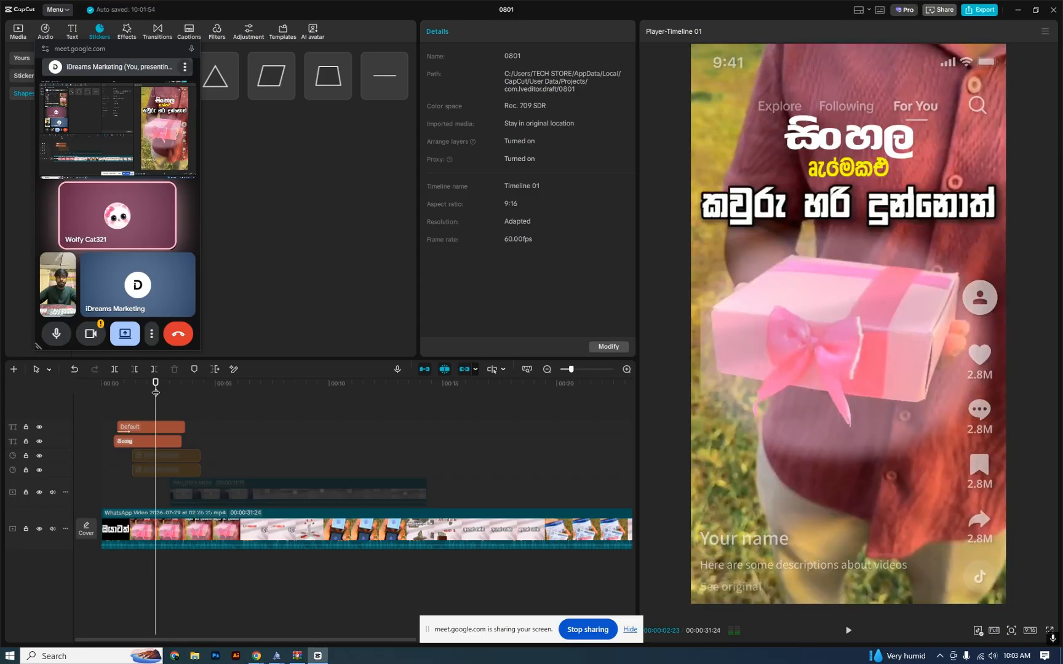
{"action": "left_click", "coordinate": [151, 431]}
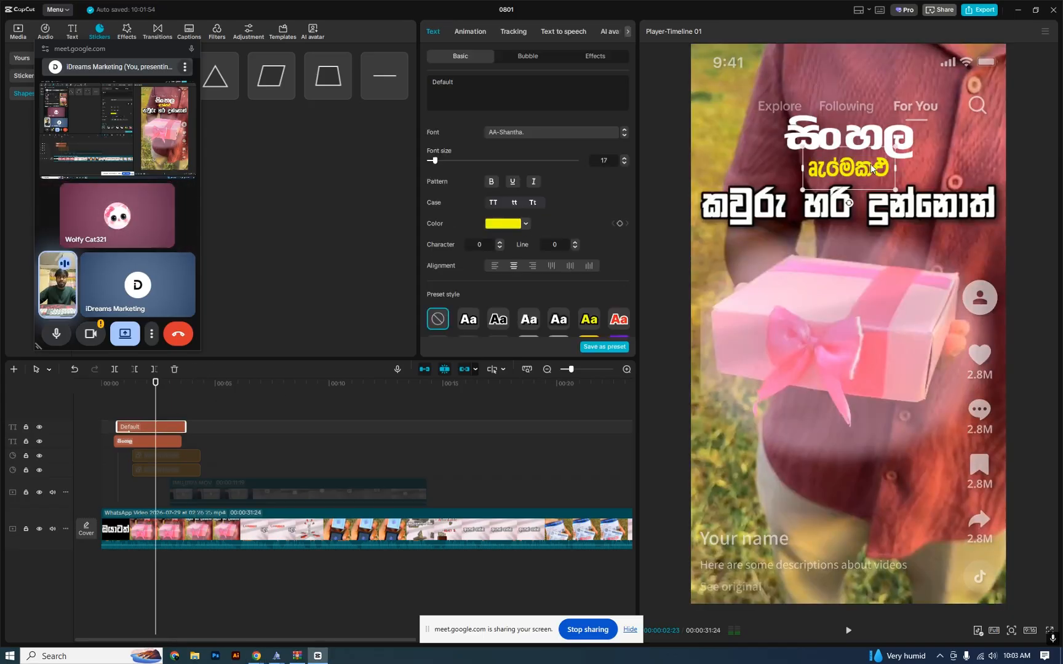
{"action": "left_click", "coordinate": [827, 141]}
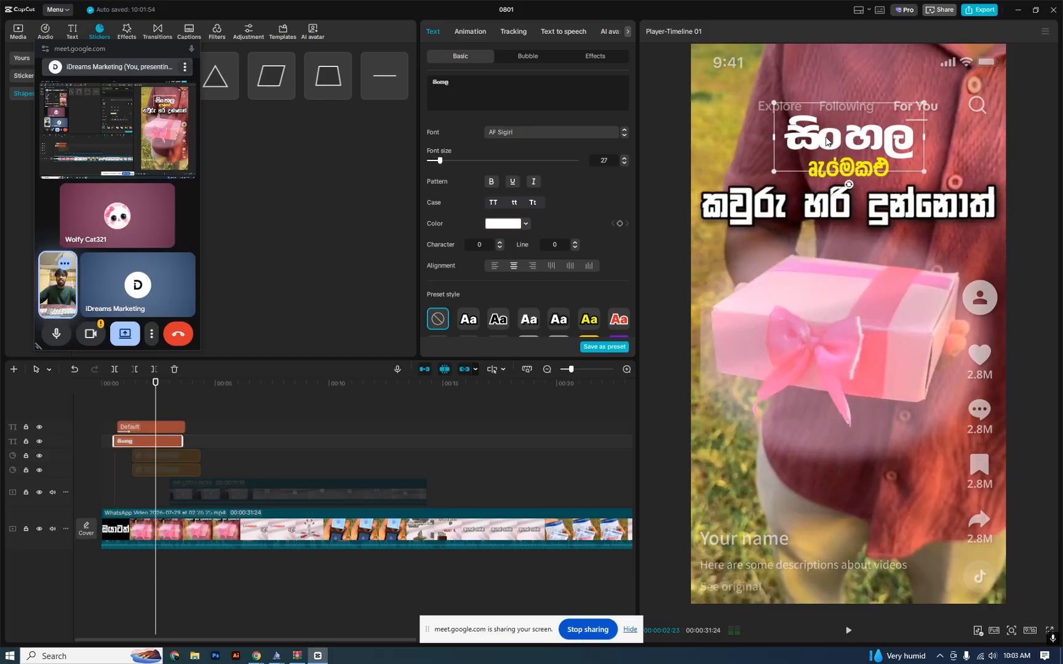
{"action": "left_click_drag", "start_coordinate": [155, 385], "coordinate": [126, 383]}
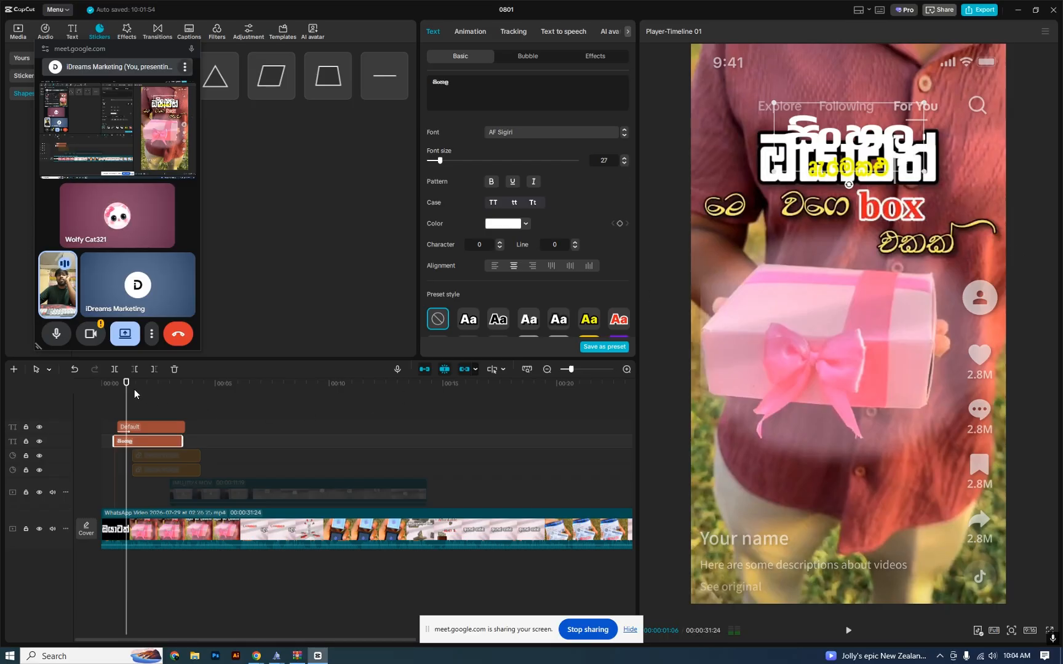
{"action": "left_click_drag", "start_coordinate": [127, 392], "coordinate": [158, 386]}
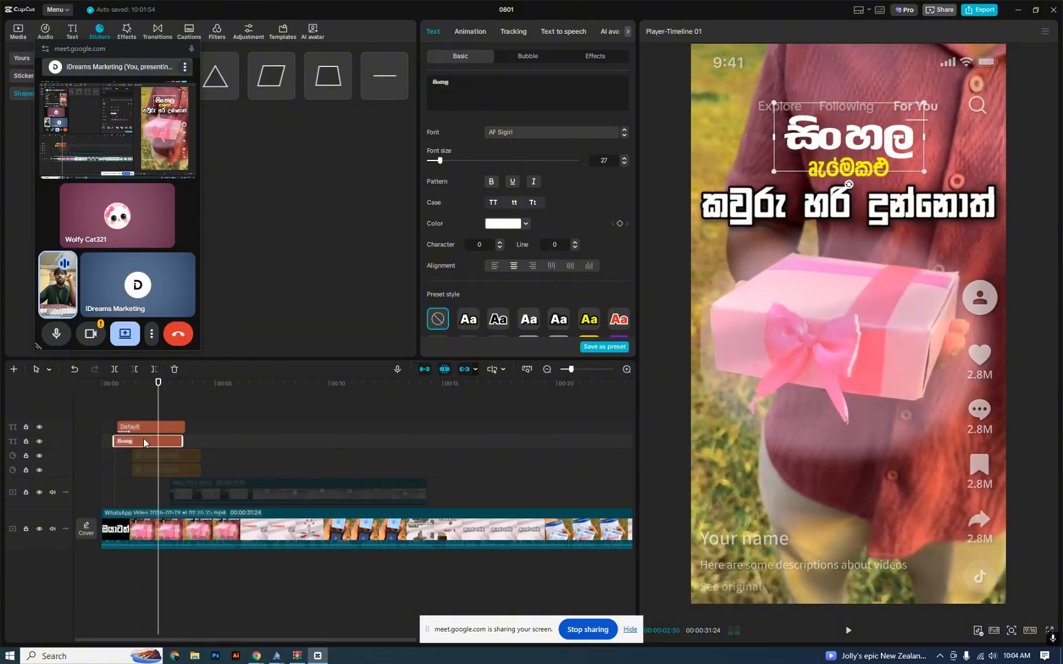
Step: Move the yellow Sinhala text slightly right and down so it sits beneath the end of the white title
{"action": "left_click", "coordinate": [849, 171]}
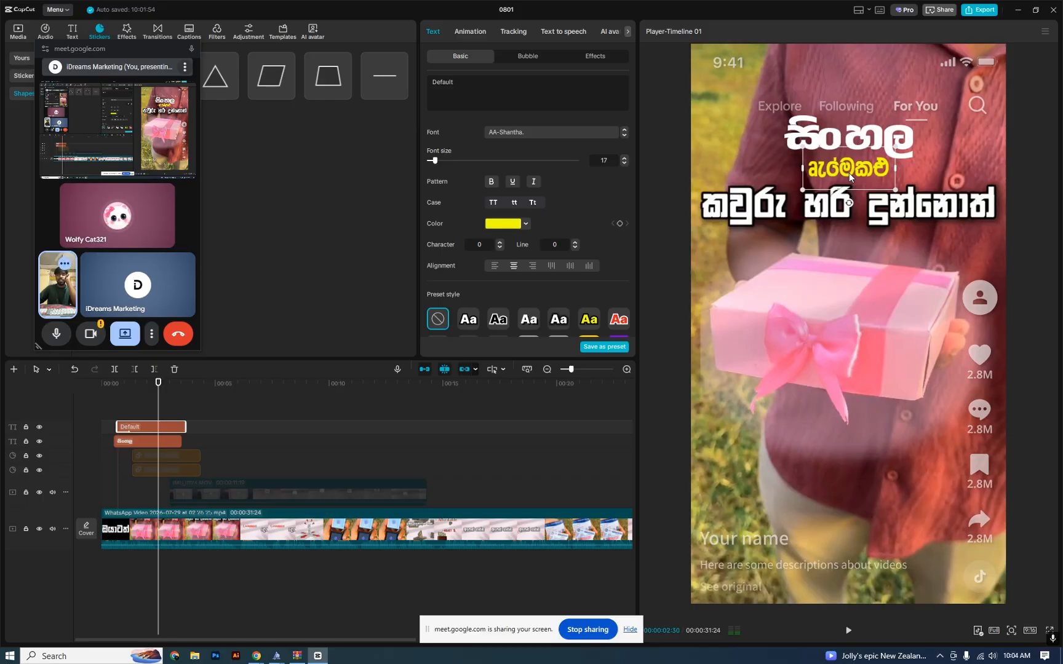
{"action": "left_click", "coordinate": [797, 134]}
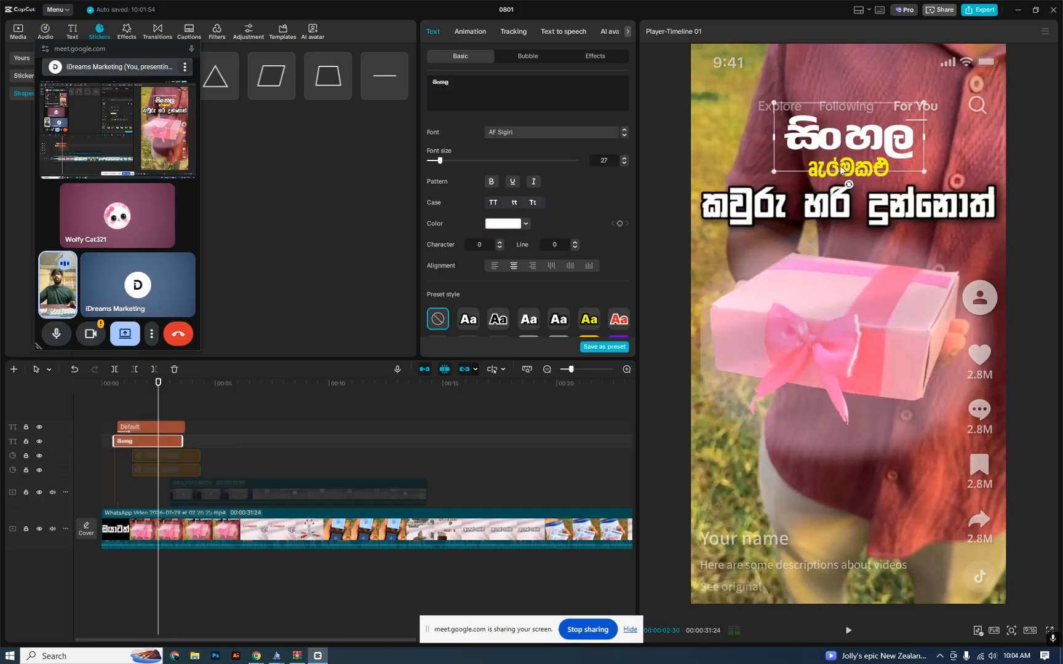
{"action": "left_click_drag", "start_coordinate": [840, 169], "coordinate": [873, 178]}
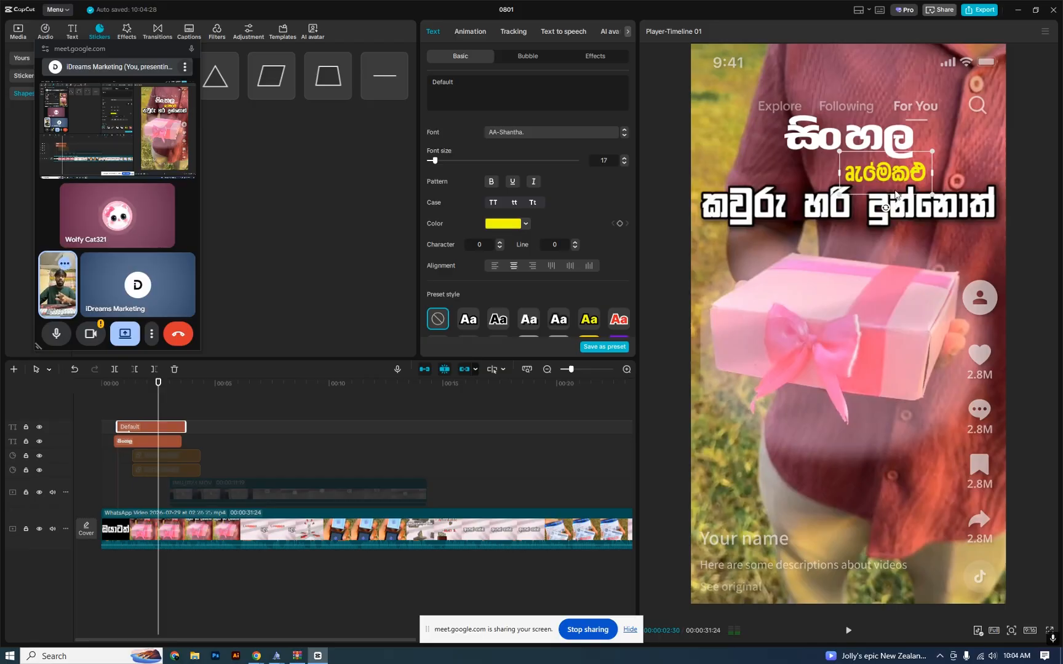
{"action": "left_click_drag", "start_coordinate": [896, 174], "coordinate": [900, 178]}
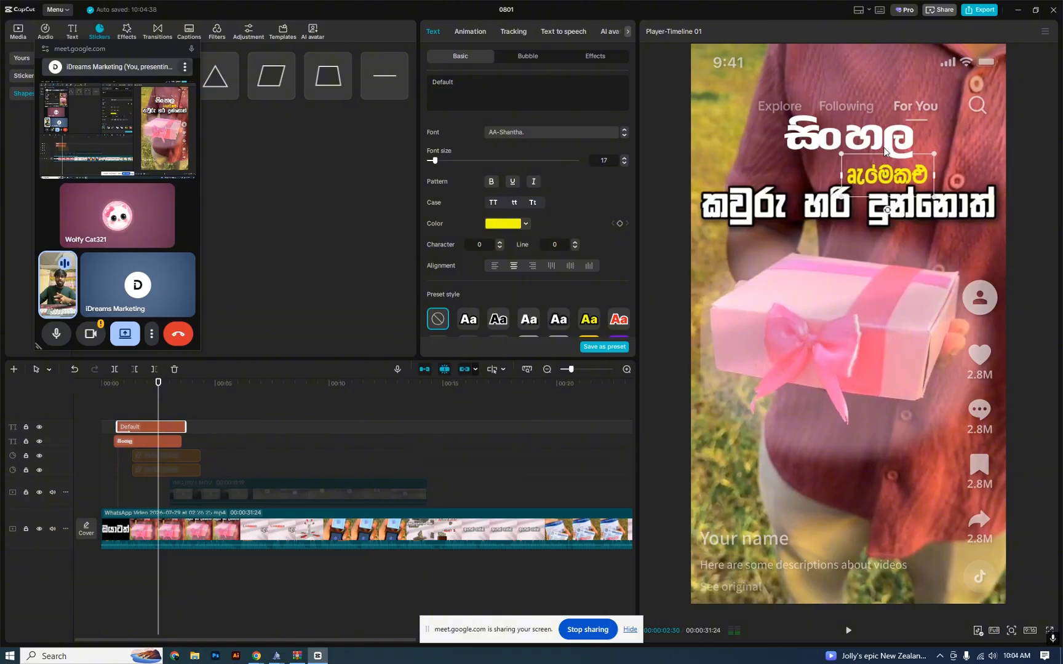
{"action": "left_click", "coordinate": [890, 143]}
{"action": "left_click", "coordinate": [883, 176]}
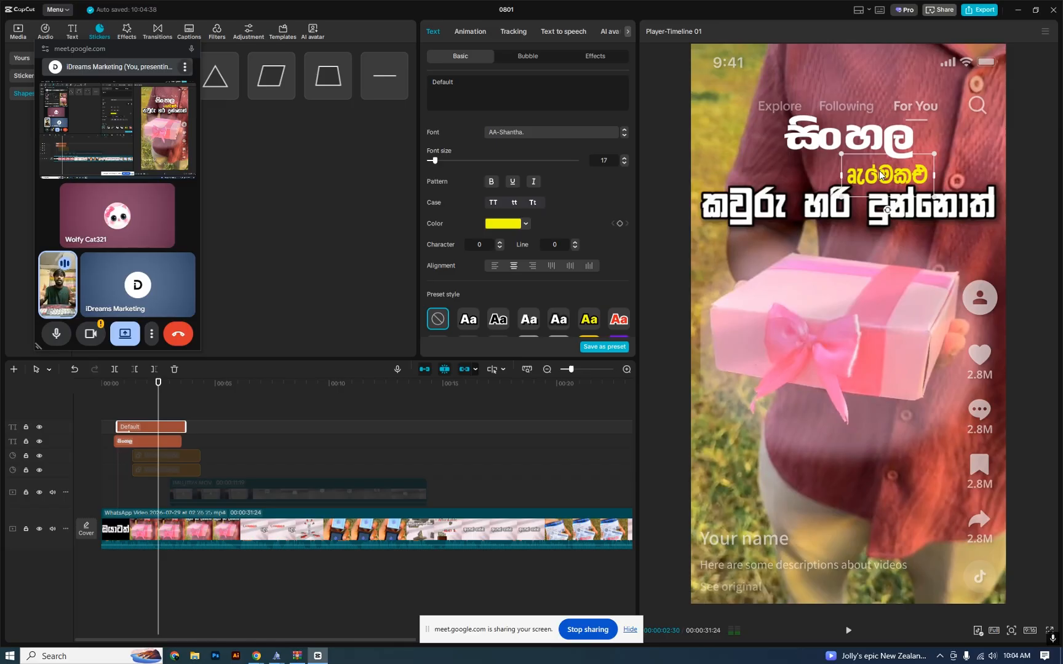
Step: Review the caption placement and styling in the main video from the gift-box opening to the shot of the two gem boxes
{"action": "left_click", "coordinate": [132, 387]}
{"action": "left_click_drag", "start_coordinate": [139, 392], "coordinate": [176, 399]}
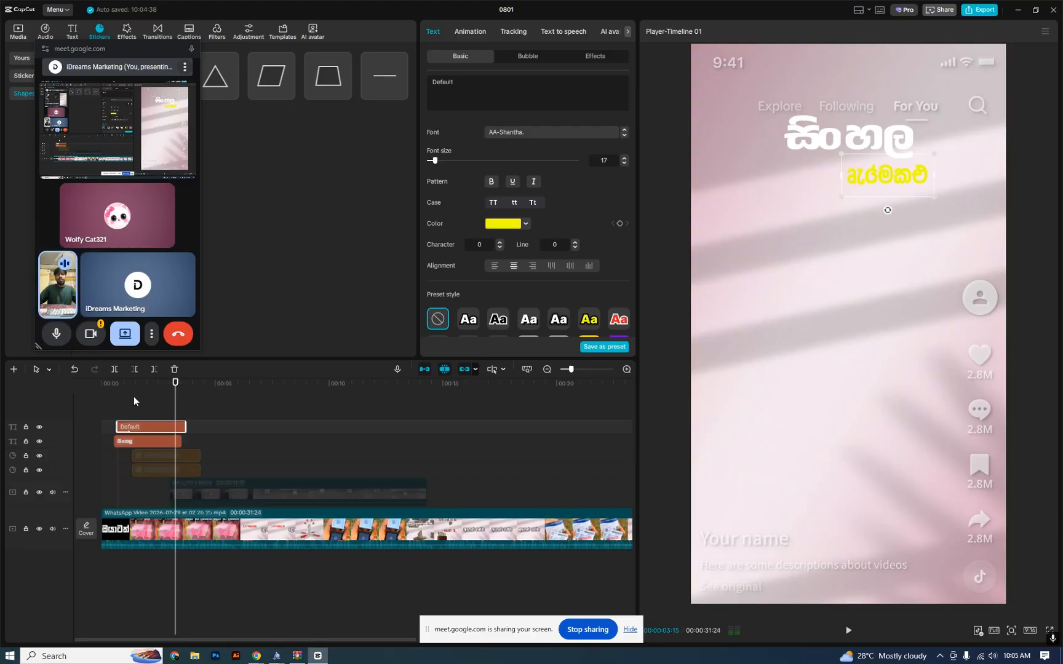
{"action": "left_click_drag", "start_coordinate": [131, 395], "coordinate": [140, 394]}
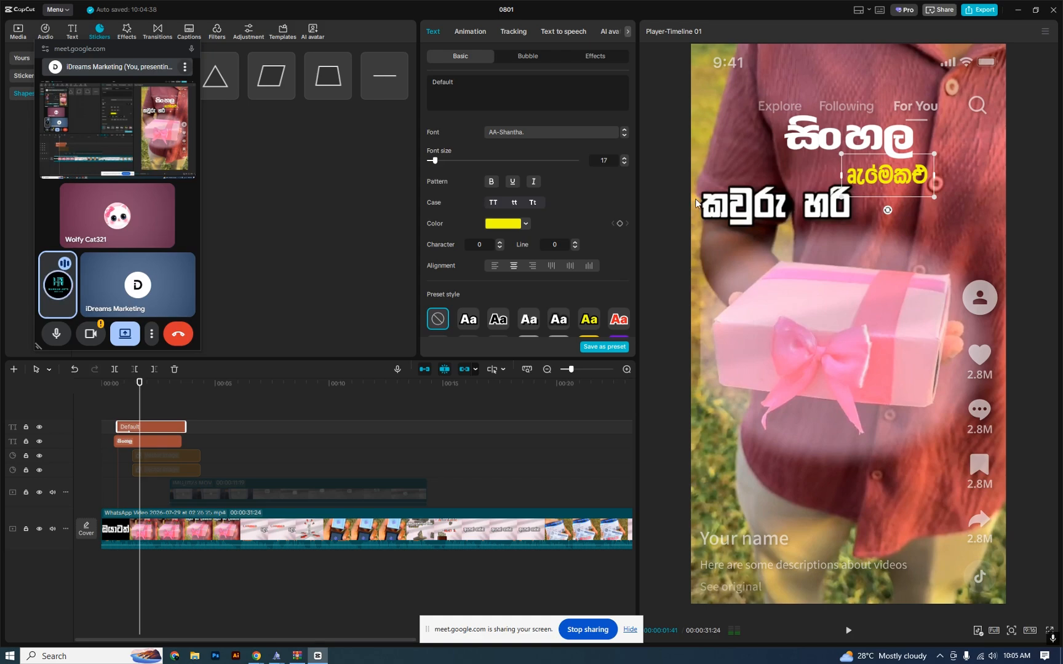
{"action": "left_click_drag", "start_coordinate": [140, 395], "coordinate": [150, 395]}
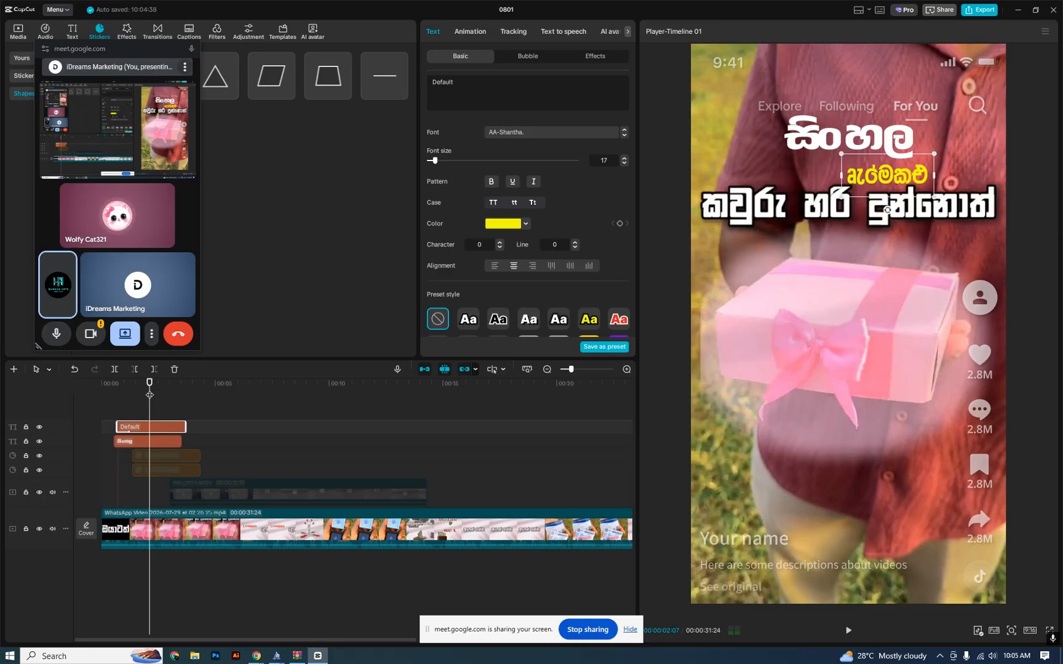
{"action": "left_click_drag", "start_coordinate": [149, 395], "coordinate": [346, 425]}
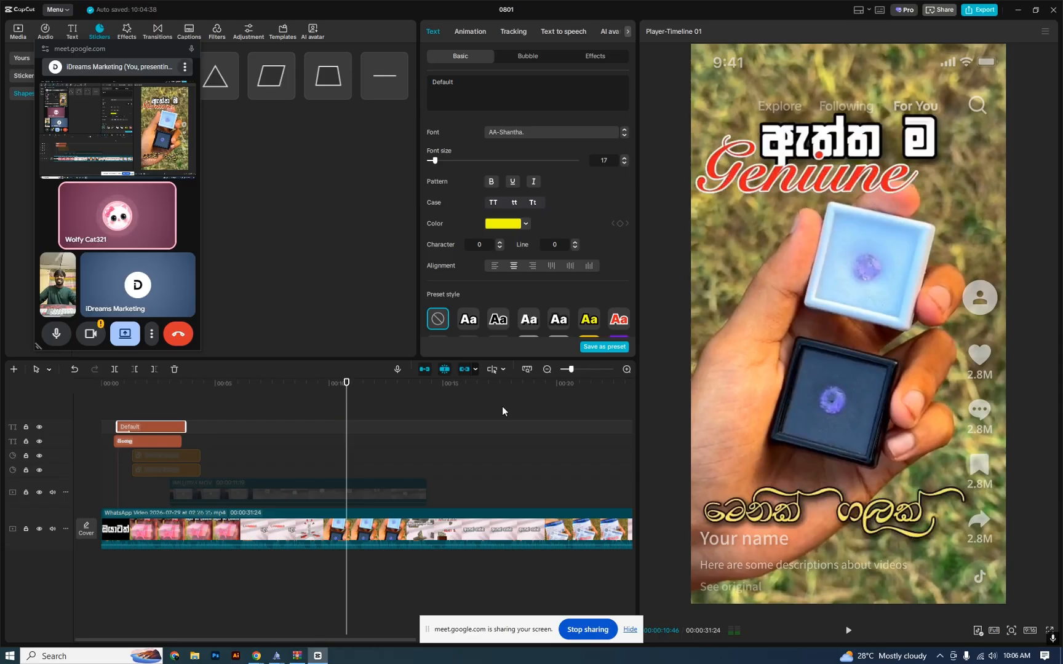
{"action": "left_click", "coordinate": [264, 390]}
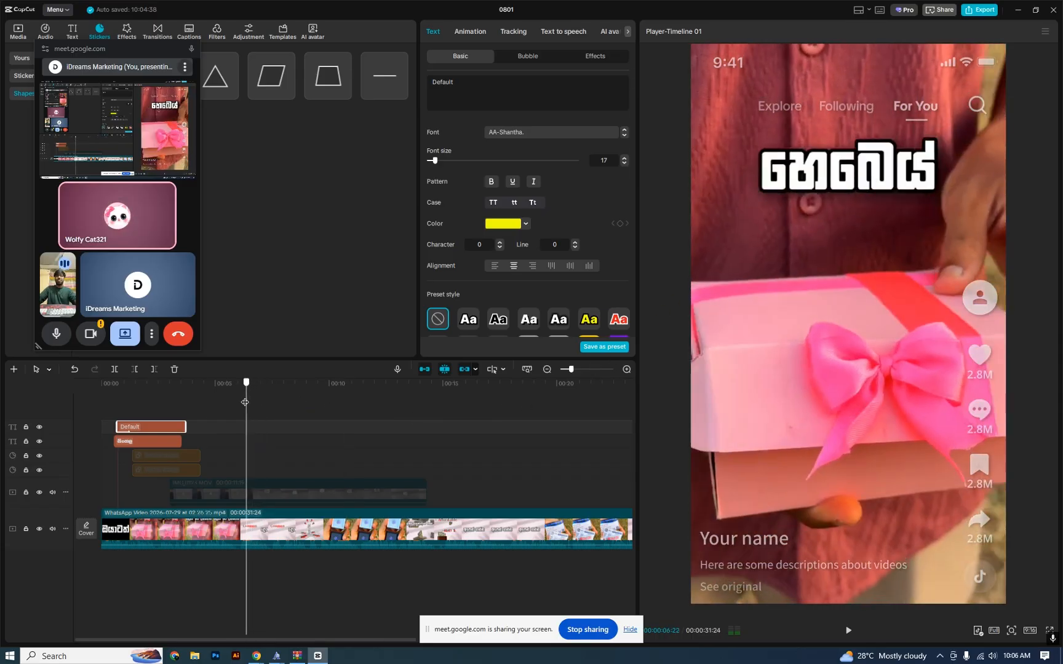
{"action": "left_click_drag", "start_coordinate": [263, 399], "coordinate": [323, 409]}
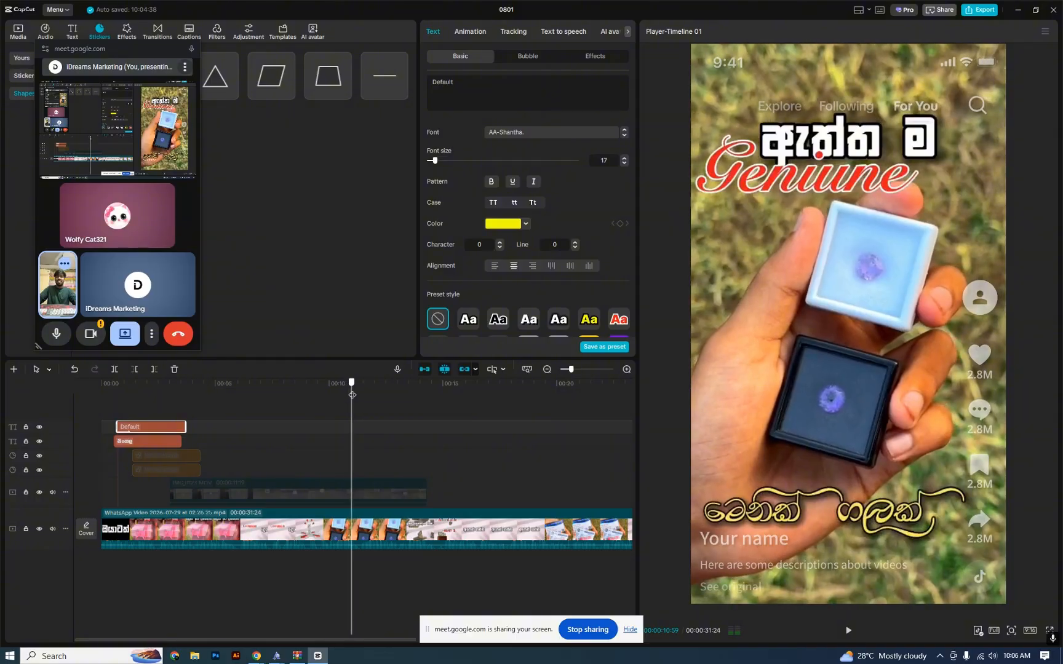
{"action": "left_click_drag", "start_coordinate": [353, 392], "coordinate": [340, 397]}
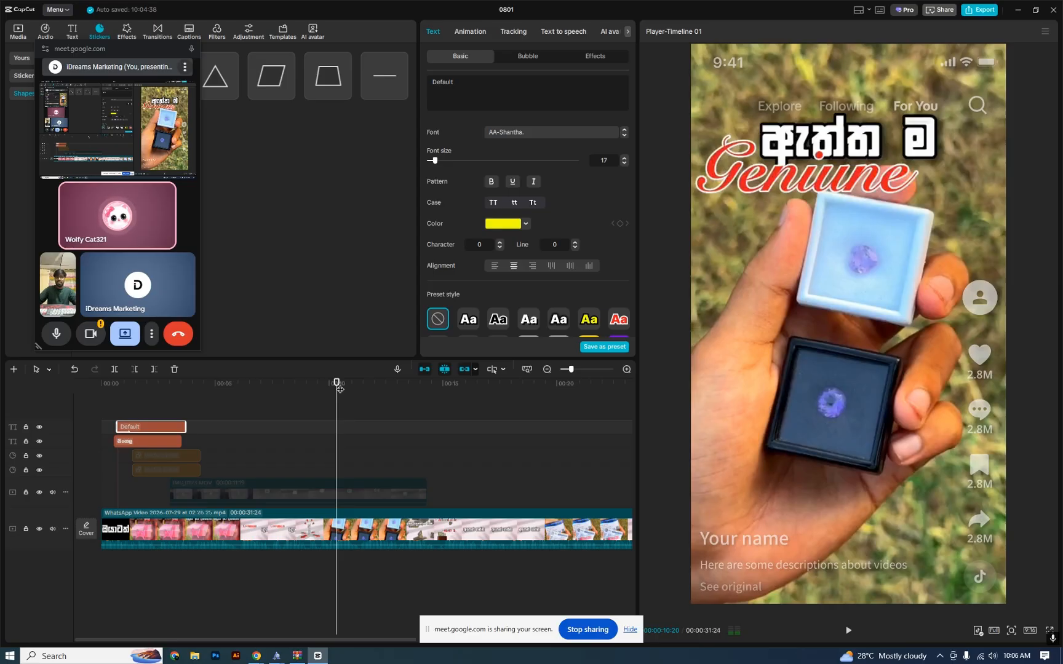
{"action": "left_click", "coordinate": [340, 389]}
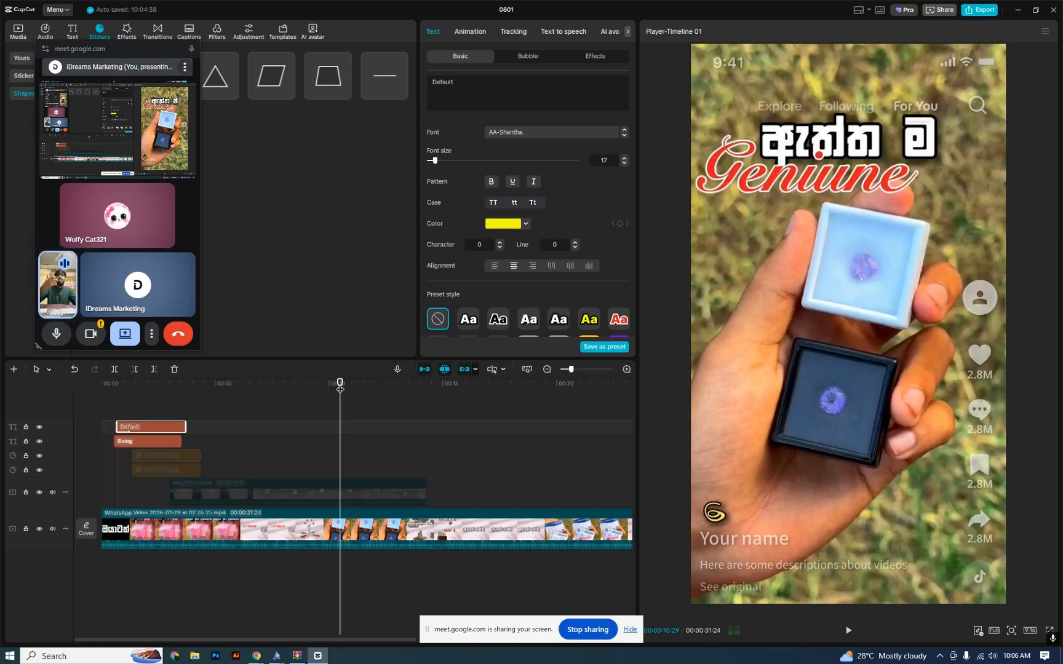
Step: Review the captions on the gem-box shot, then on the chocolate and watch scene
{"action": "mouse_move", "coordinate": [340, 388]}
{"action": "left_mouse_down"}
{"action": "mouse_move", "coordinate": [353, 388]}
{"action": "mouse_move", "coordinate": [329, 388]}
{"action": "mouse_move", "coordinate": [355, 385]}
{"action": "left_mouse_up"}
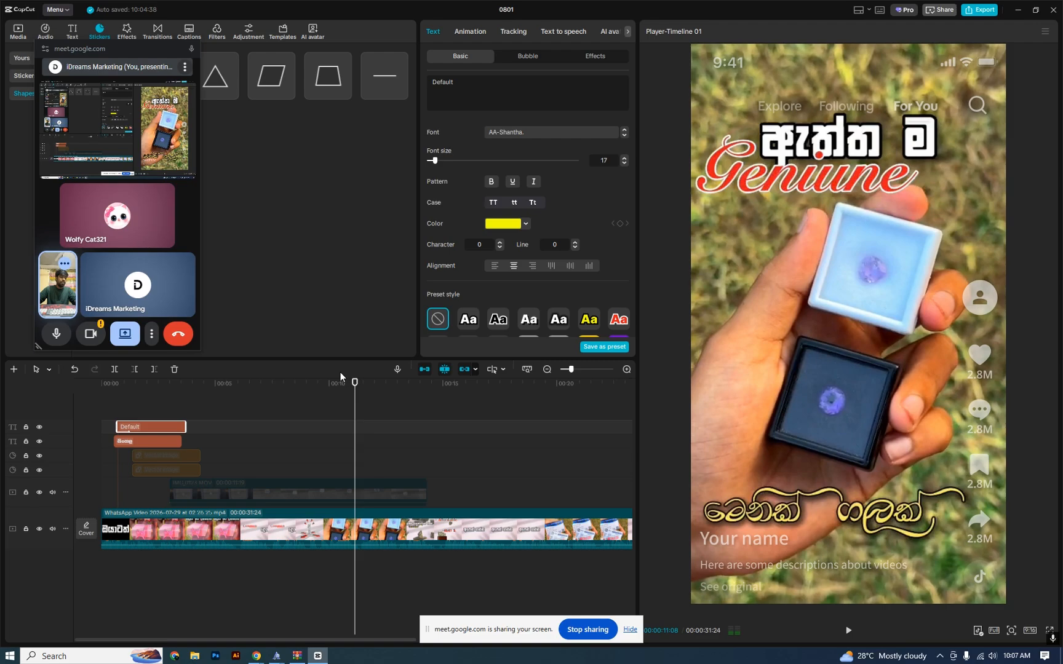
{"action": "left_click_drag", "start_coordinate": [278, 392], "coordinate": [213, 412]}
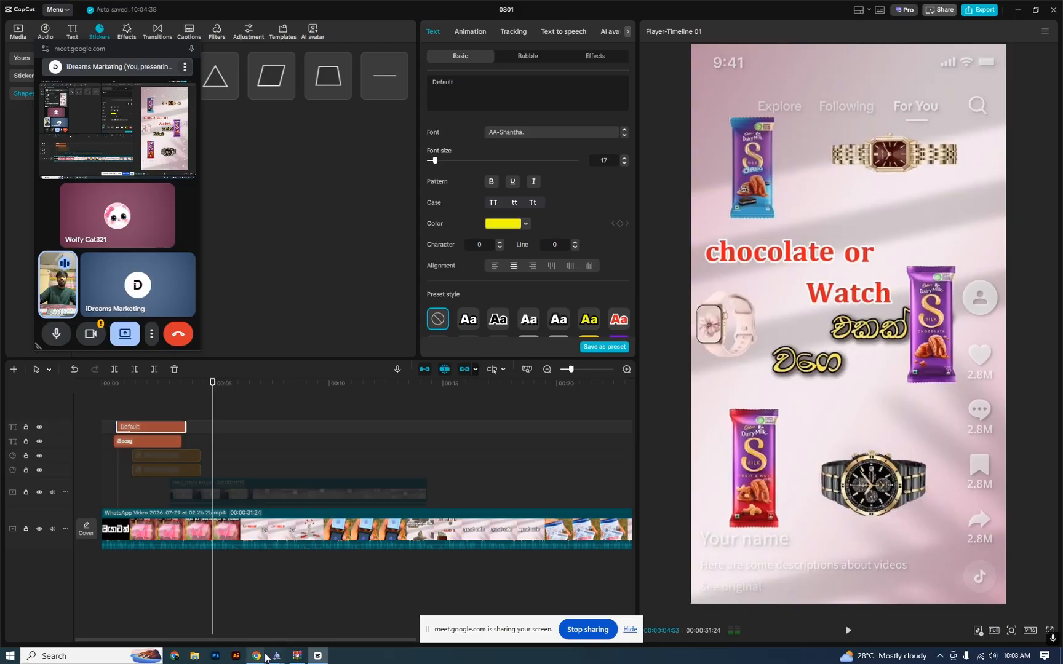
Step: Switch to Chrome's Pinterest window with the gem results and open a new browser tab
{"action": "mouse_move", "coordinate": [258, 656]}
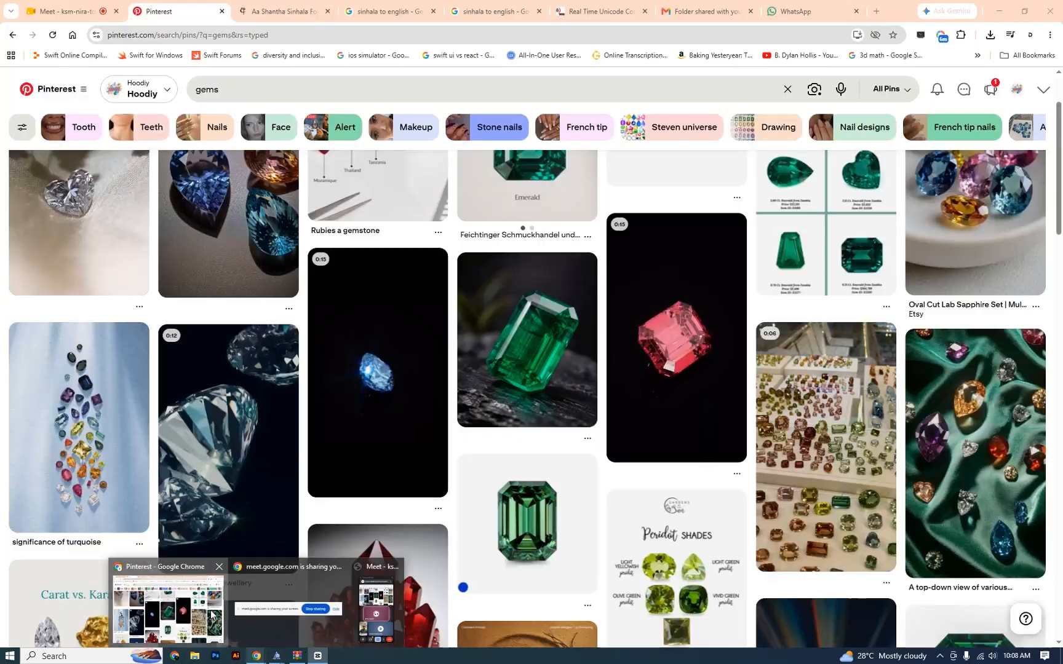
{"action": "left_click", "coordinate": [168, 609]}
{"action": "key", "text": "ctrl+t"}
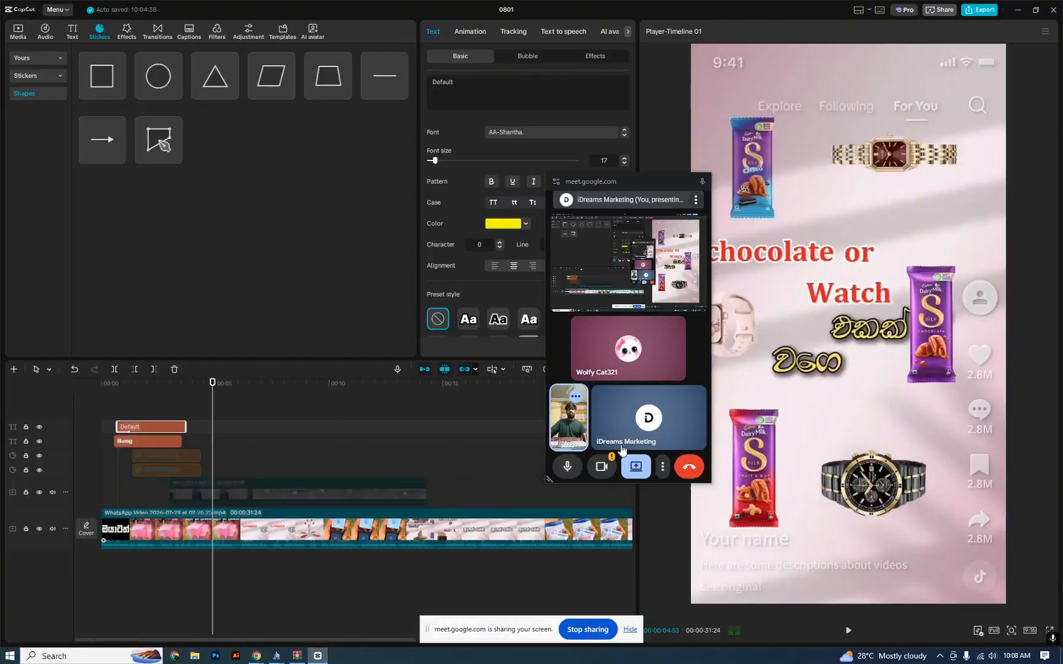
Step: Add a square shape to the timeline at the chocolate and watch scene and give it an off-white fill
{"action": "left_click", "coordinate": [110, 78]}
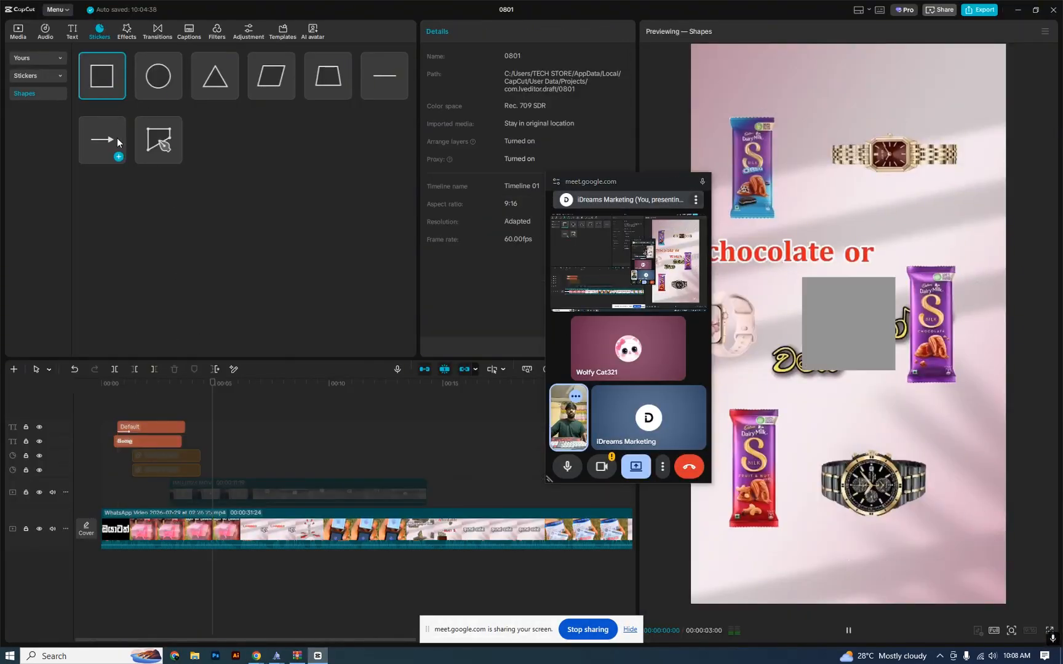
{"action": "left_click_drag", "start_coordinate": [95, 75], "coordinate": [214, 450]}
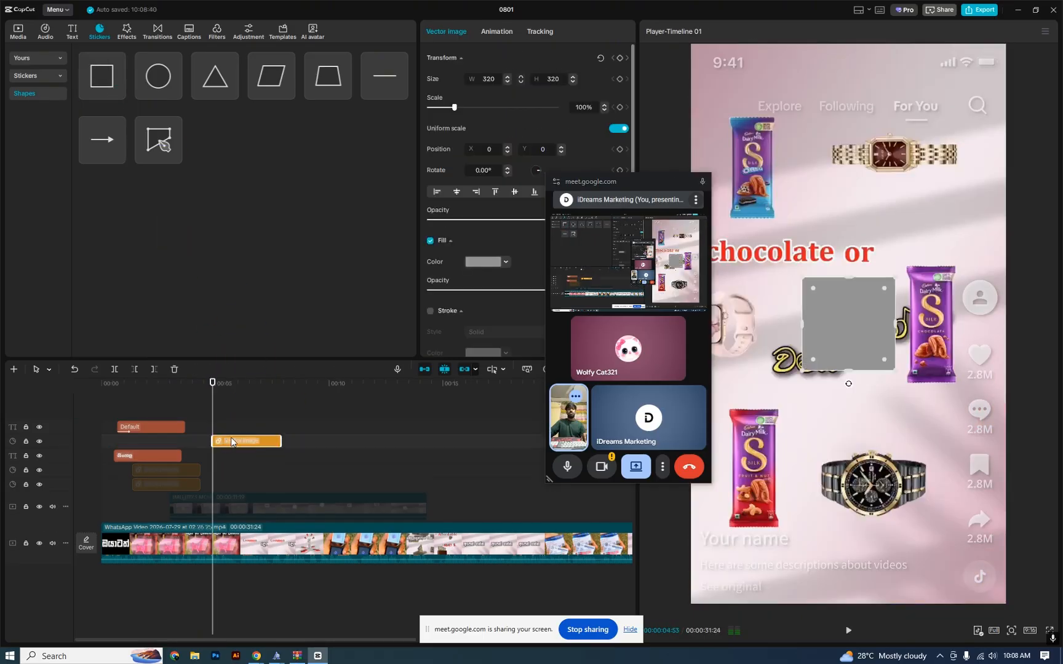
{"action": "left_click", "coordinate": [485, 262]}
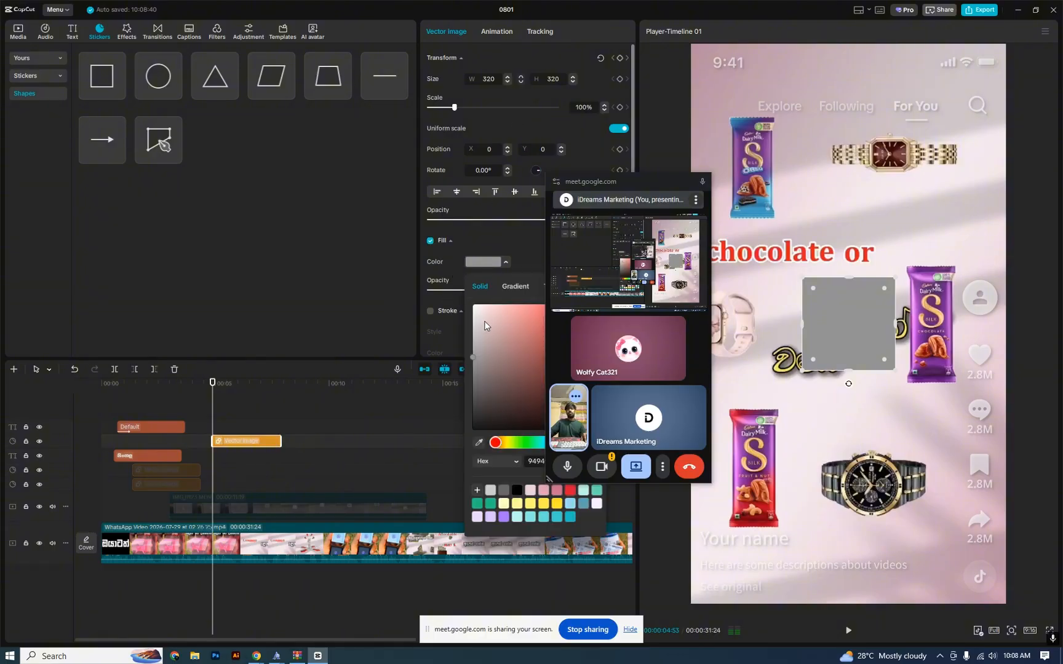
{"action": "left_click", "coordinate": [484, 317]}
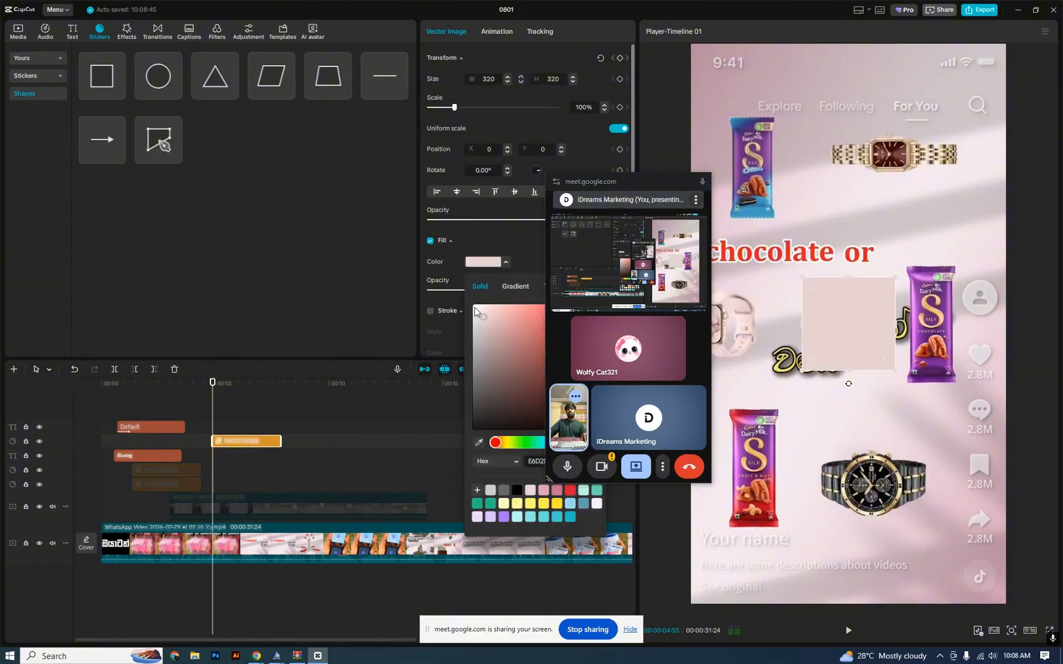
{"action": "left_click", "coordinate": [474, 309]}
Step: Stretch the off-white shape across the whole video frame and scale the orange watch image down to 60%
{"action": "left_click_drag", "start_coordinate": [846, 371], "coordinate": [839, 612]}
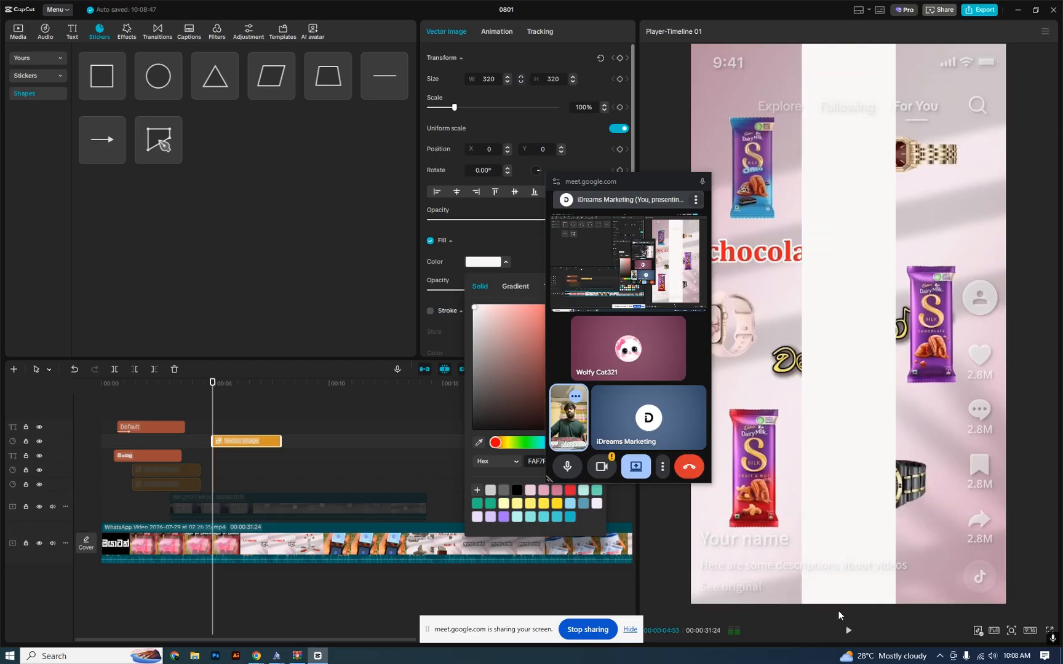
{"action": "left_click_drag", "start_coordinate": [803, 322], "coordinate": [689, 330]}
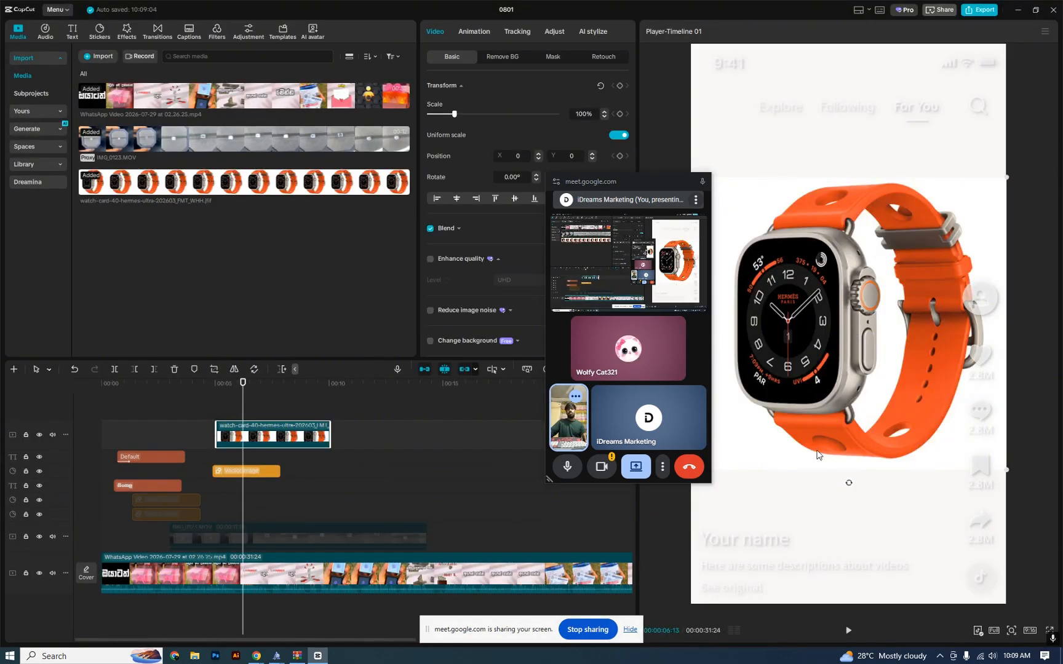
{"action": "left_click_drag", "start_coordinate": [1007, 470], "coordinate": [944, 412]}
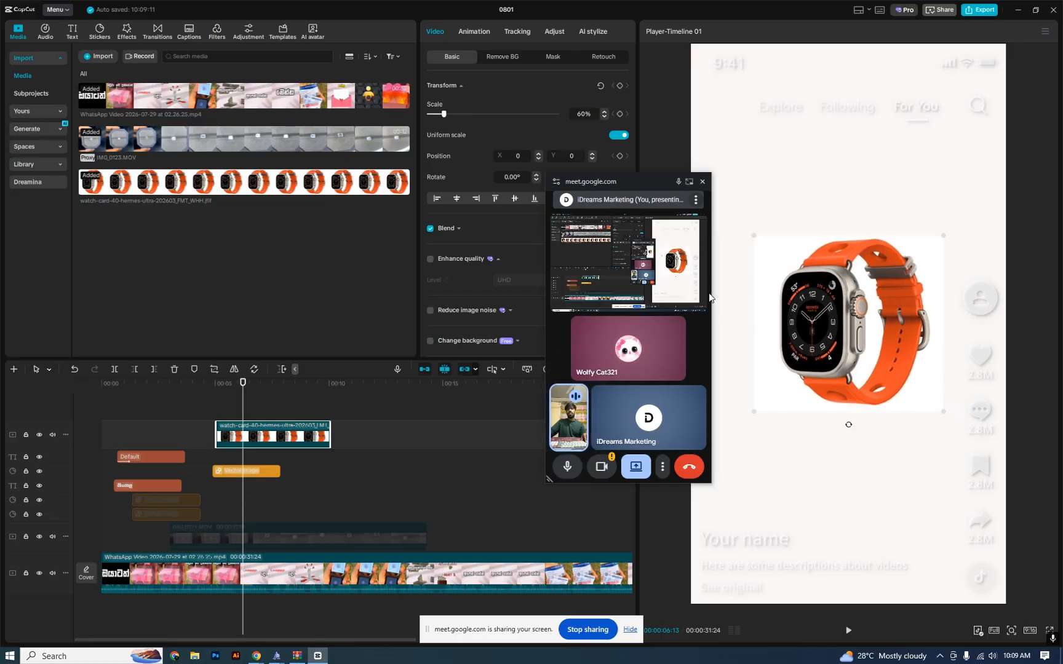
Step: Sample the watch image's white background as the shape's fill color and shift the shape to Y -47
{"action": "left_click", "coordinate": [262, 472]}
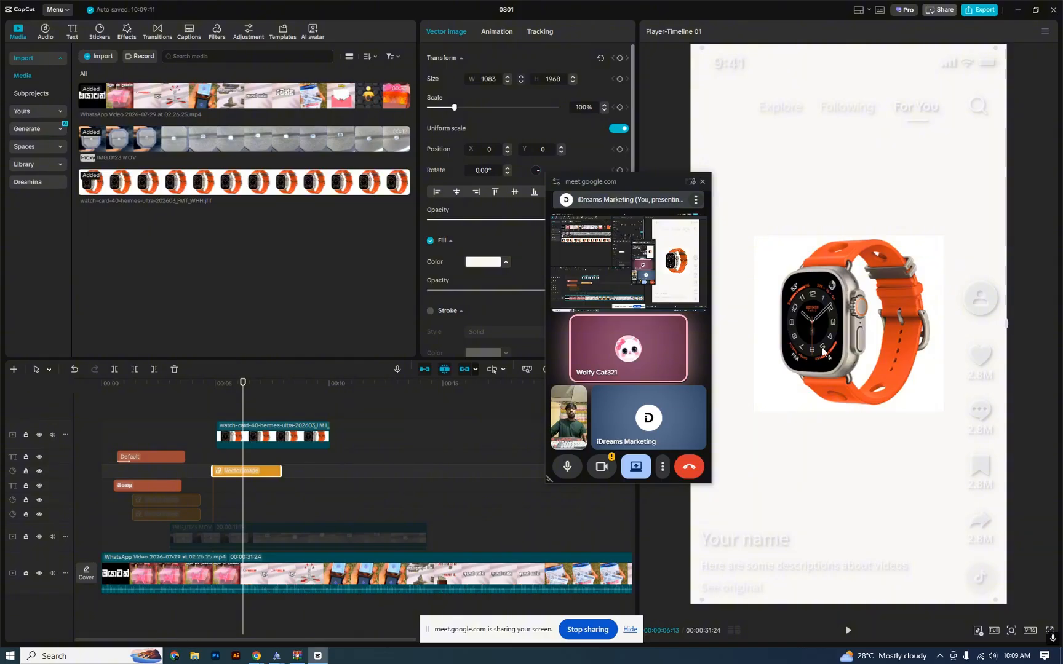
{"action": "left_click", "coordinate": [486, 264]}
{"action": "left_click", "coordinate": [479, 443]}
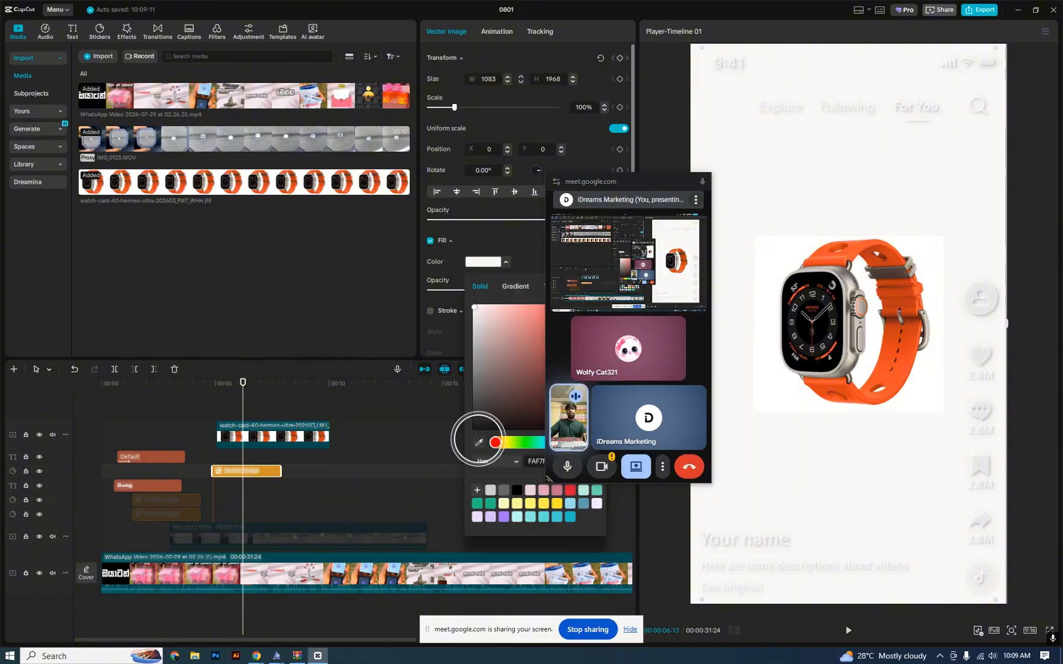
{"action": "left_click", "coordinate": [779, 363]}
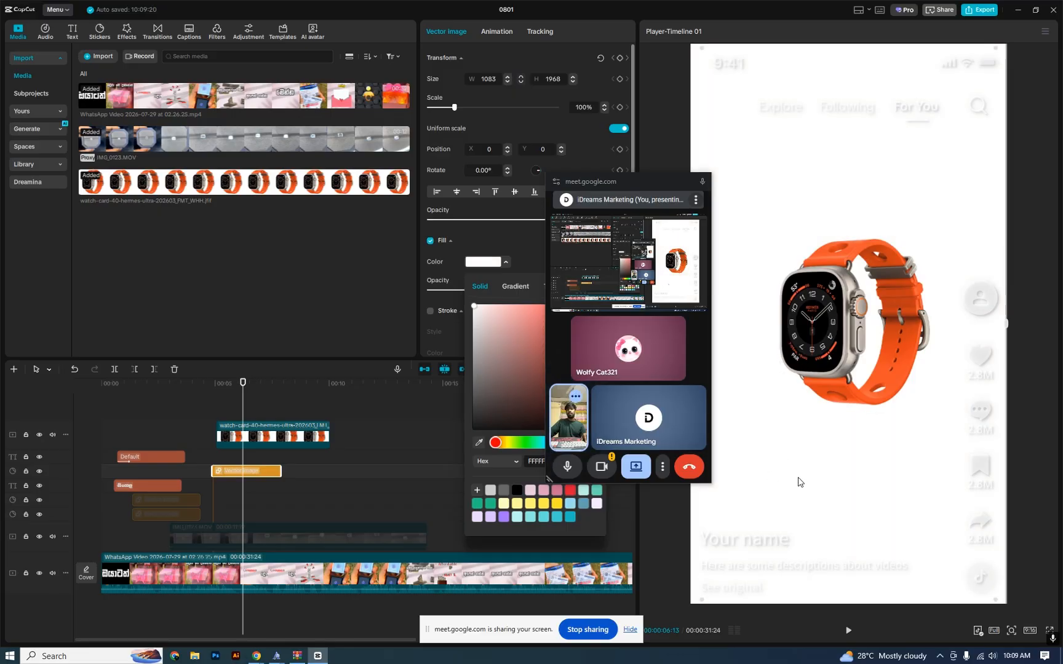
{"action": "mouse_move", "coordinate": [823, 334]}
{"action": "left_mouse_down"}
{"action": "mouse_move", "coordinate": [826, 352]}
{"action": "mouse_move", "coordinate": [832, 316]}
{"action": "left_mouse_up"}
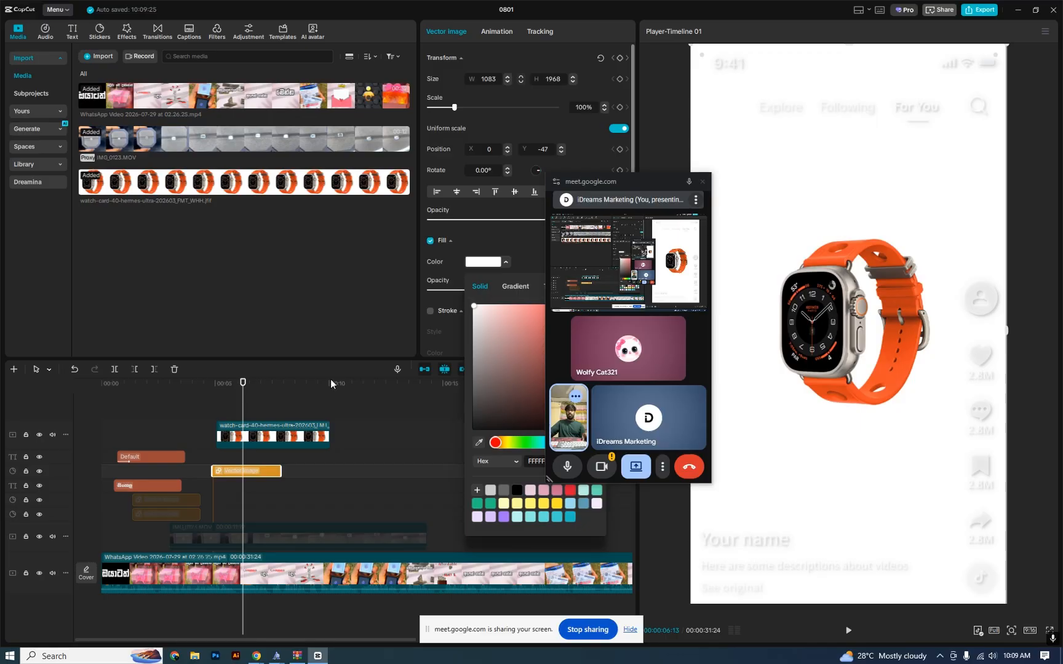
Step: Copy the yellow Sinhala text clip onto the watch scene and center the text above the watch
{"action": "left_click", "coordinate": [142, 397]}
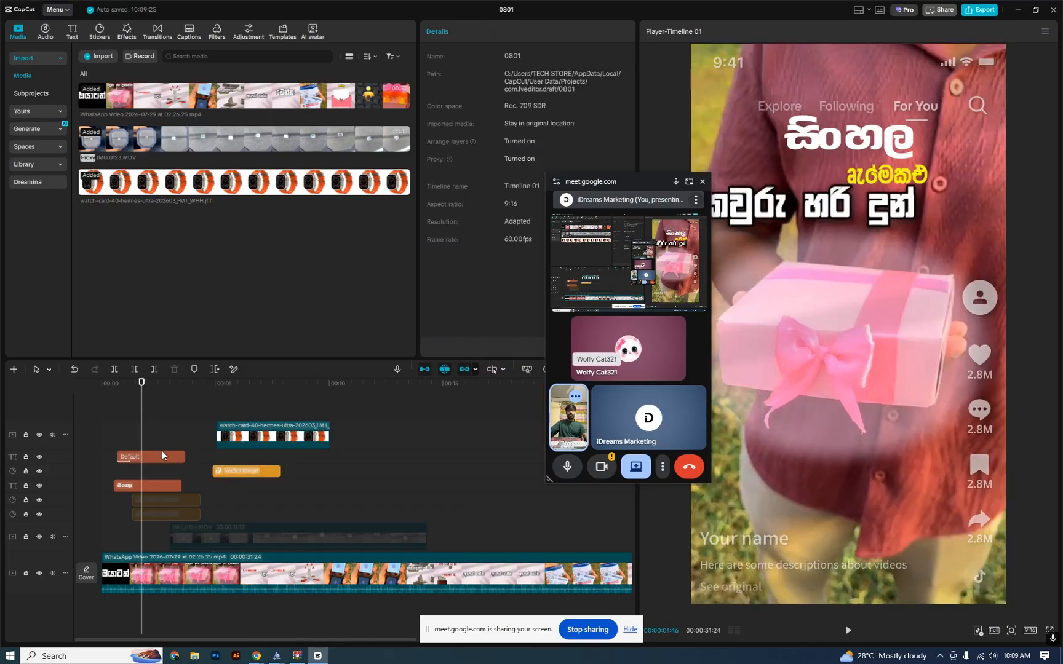
{"action": "left_click", "coordinate": [163, 456]}
{"action": "left_click_drag", "start_coordinate": [164, 457], "coordinate": [256, 456]}
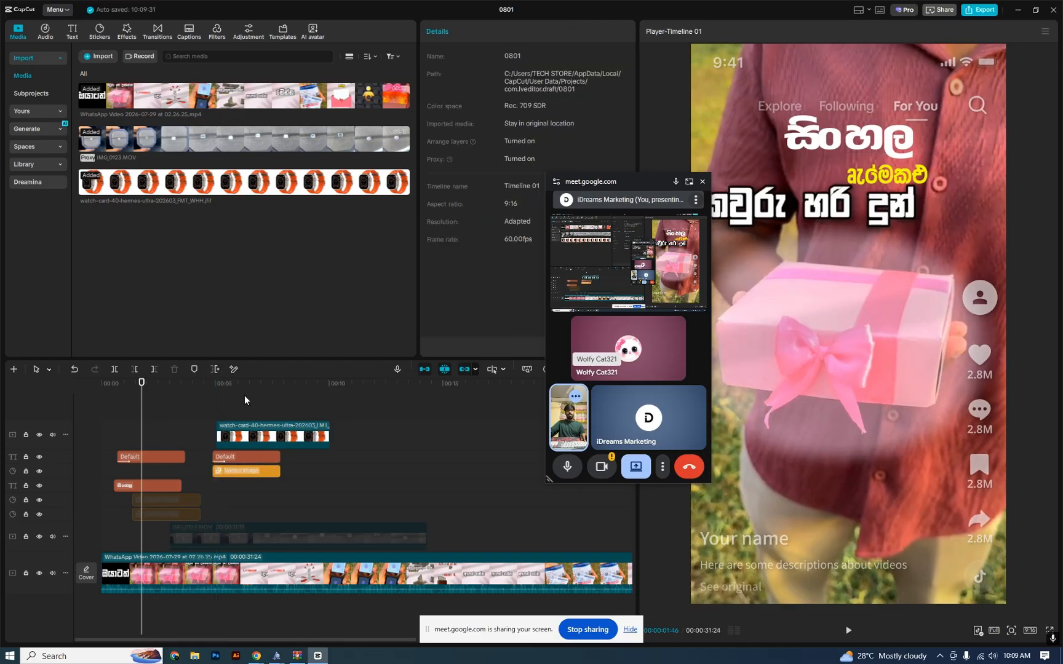
{"action": "left_click", "coordinate": [240, 396]}
{"action": "left_click", "coordinate": [246, 460]}
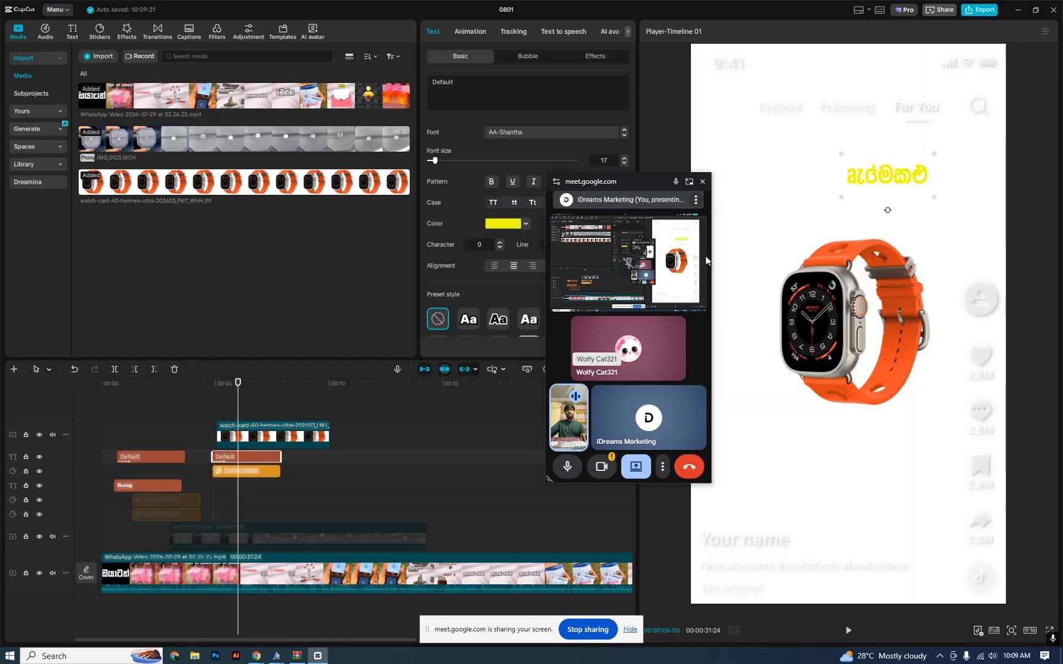
{"action": "left_click_drag", "start_coordinate": [866, 180], "coordinate": [828, 192]}
Step: Change the copied Sinhala text's color from the picker to black, 000000
{"action": "double_click", "coordinate": [829, 192]}
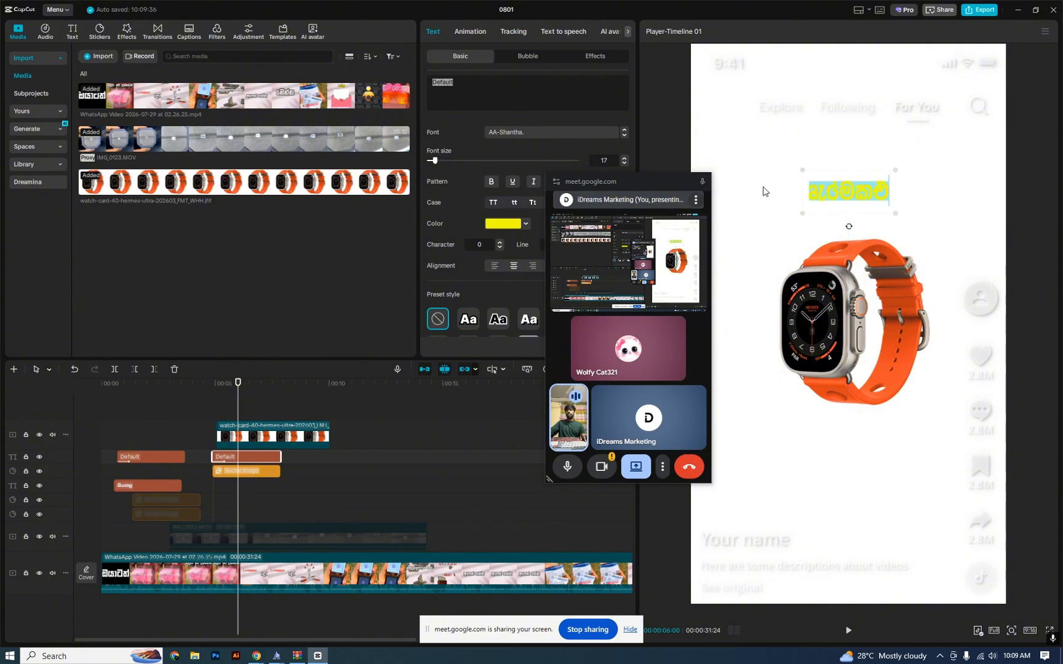
{"action": "left_click", "coordinate": [508, 224]}
{"action": "left_click_drag", "start_coordinate": [489, 266], "coordinate": [459, 305]}
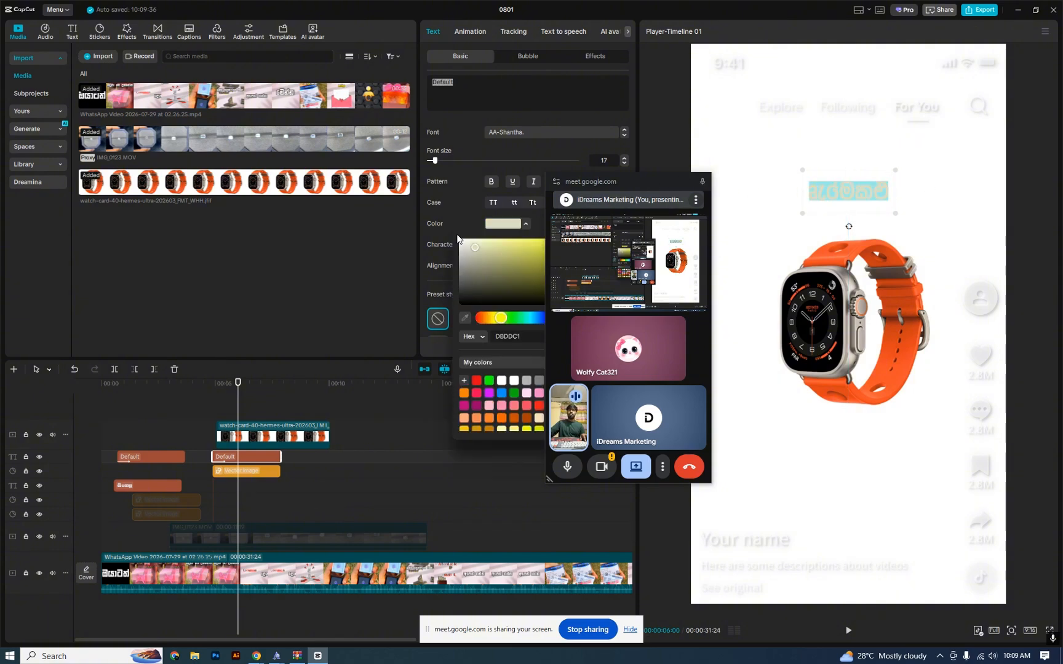
{"action": "left_click", "coordinate": [730, 257]}
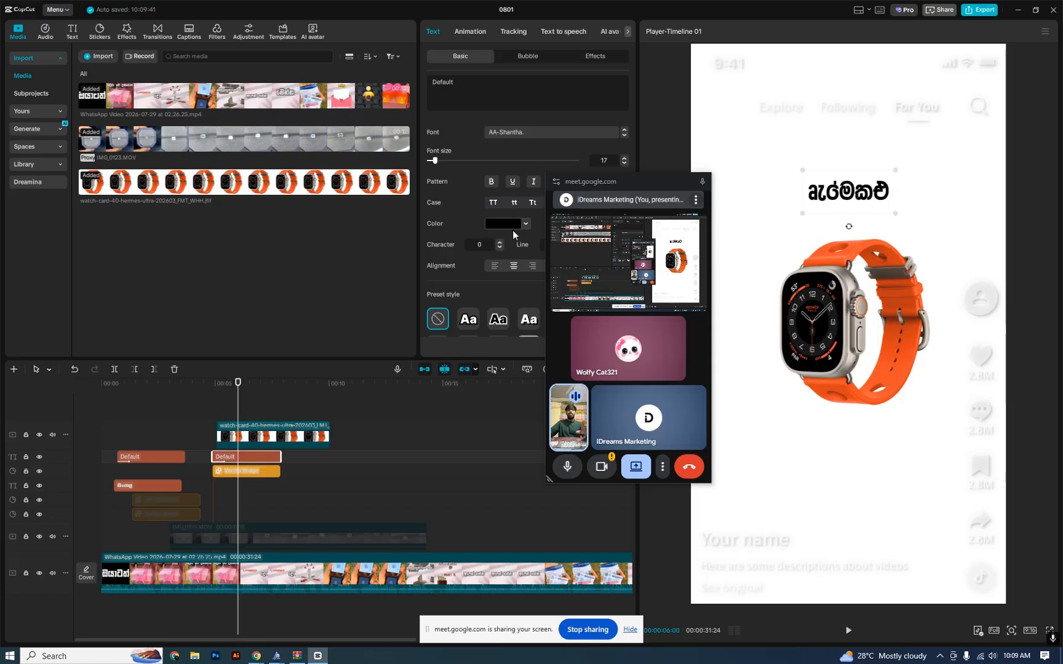
Step: Recolor the Sinhala text above the watch red and add a question mark at its end
{"action": "left_click", "coordinate": [512, 224]}
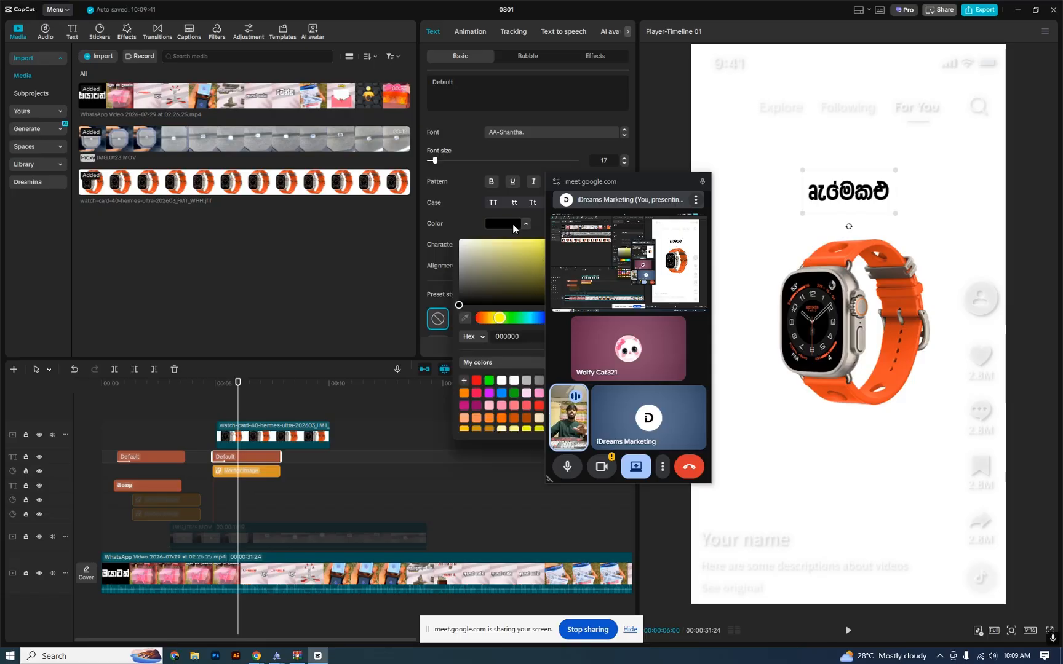
{"action": "left_click", "coordinate": [476, 382]}
{"action": "left_click", "coordinate": [886, 196]}
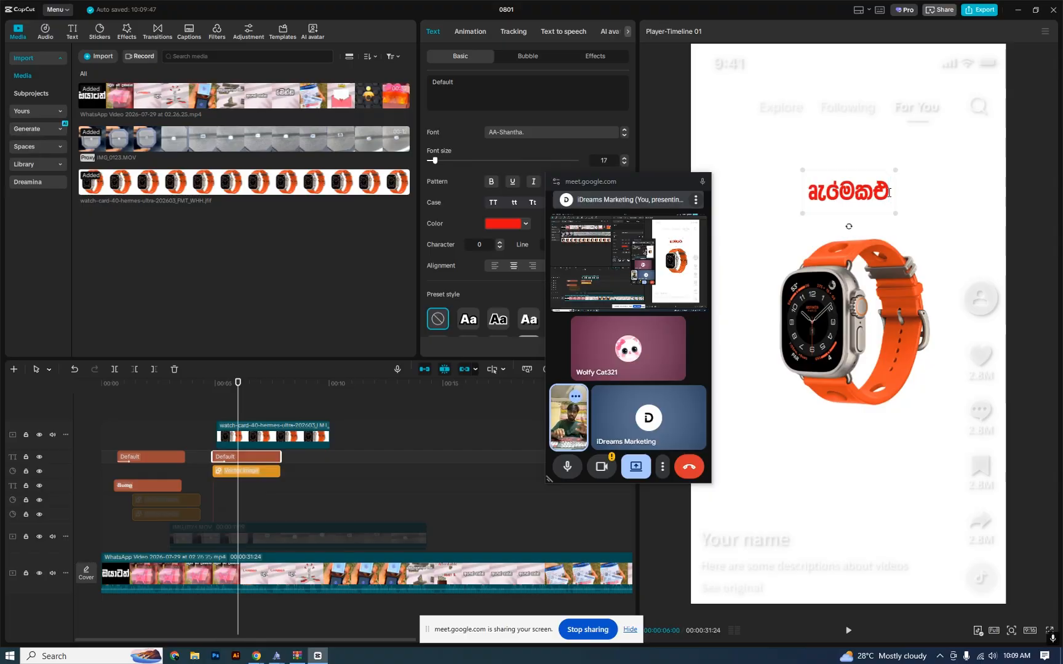
{"action": "type", "text": "?"}
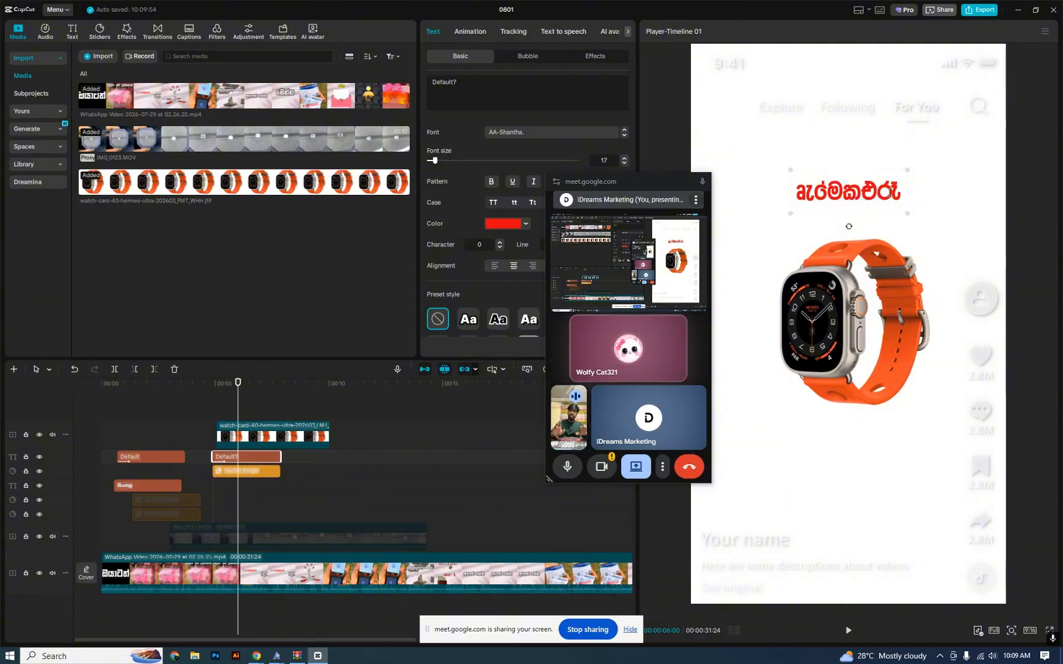
Step: Apply a separate font to only the question mark so it has a plain, bold shape beside the Sinhala text
{"action": "left_click_drag", "start_coordinate": [896, 192], "coordinate": [879, 192]}
{"action": "left_click", "coordinate": [537, 132]}
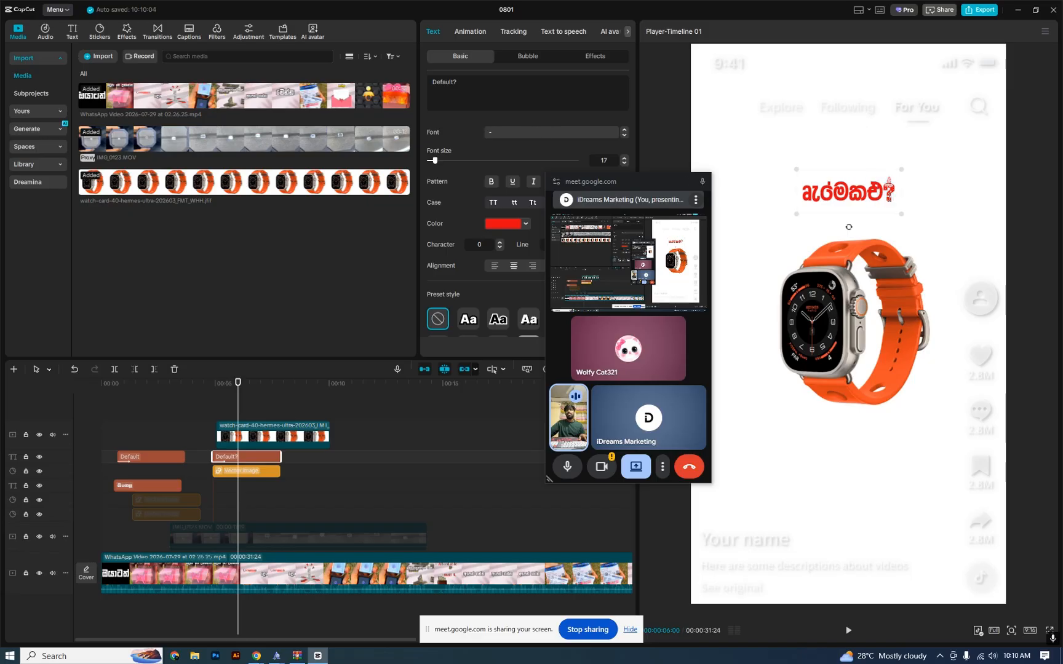
{"action": "left_click_drag", "start_coordinate": [896, 192], "coordinate": [880, 191]}
{"action": "left_click", "coordinate": [537, 131]}
{"action": "left_click", "coordinate": [517, 298]}
{"action": "left_click", "coordinate": [537, 131]}
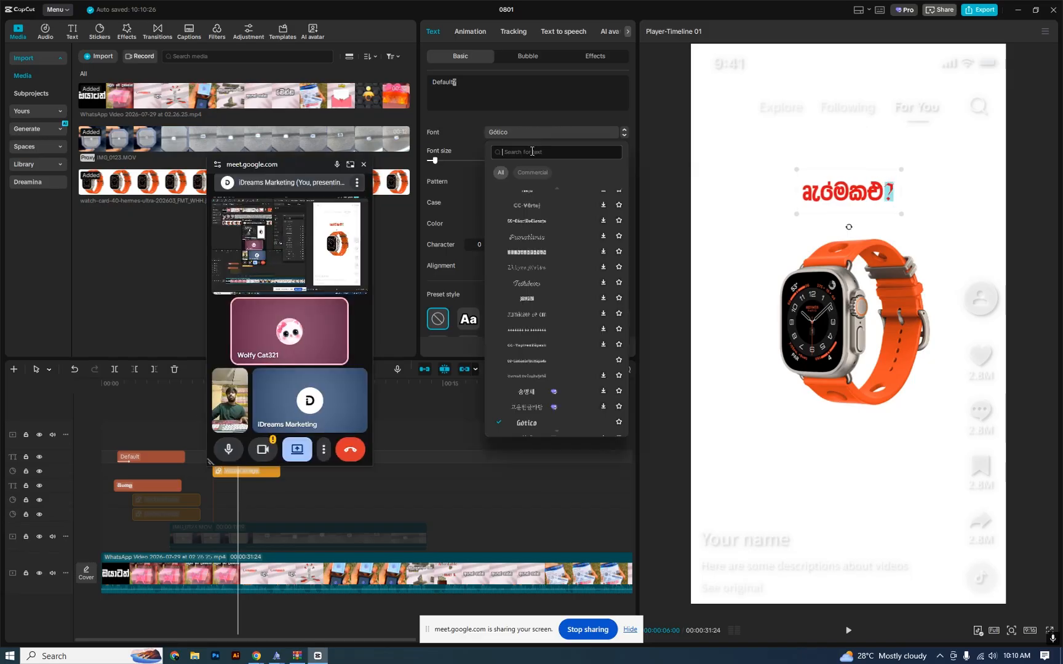
{"action": "left_click", "coordinate": [535, 223]}
{"action": "left_click", "coordinate": [887, 189]}
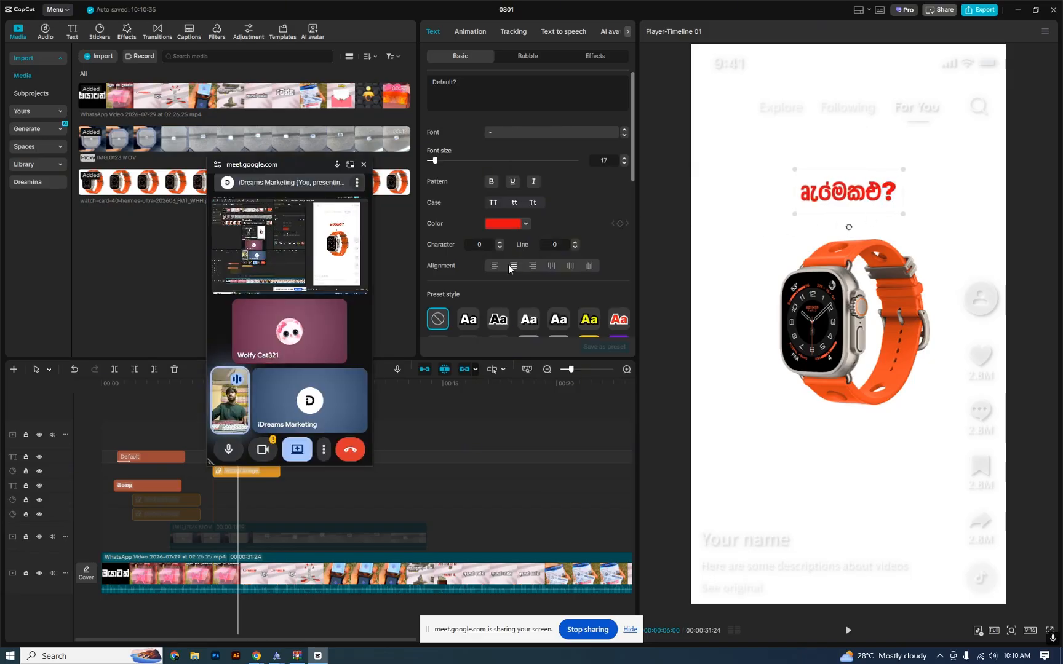
Step: Move the floating call window off the watch clips and enlarge the red Sinhala text above the watch
{"action": "left_click", "coordinate": [257, 480]}
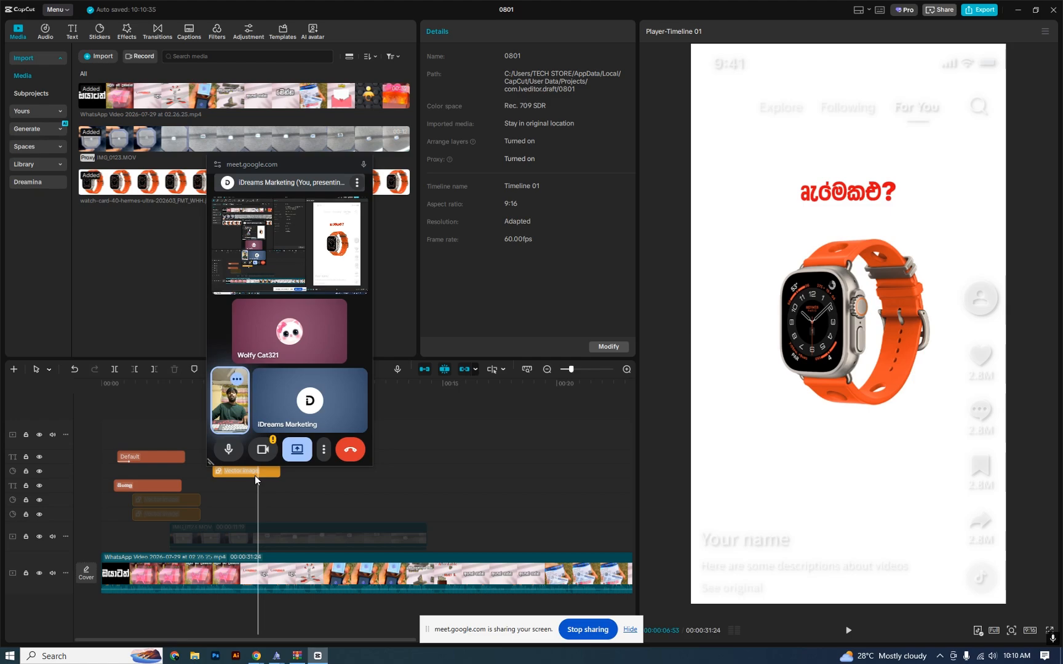
{"action": "left_click", "coordinate": [255, 475]}
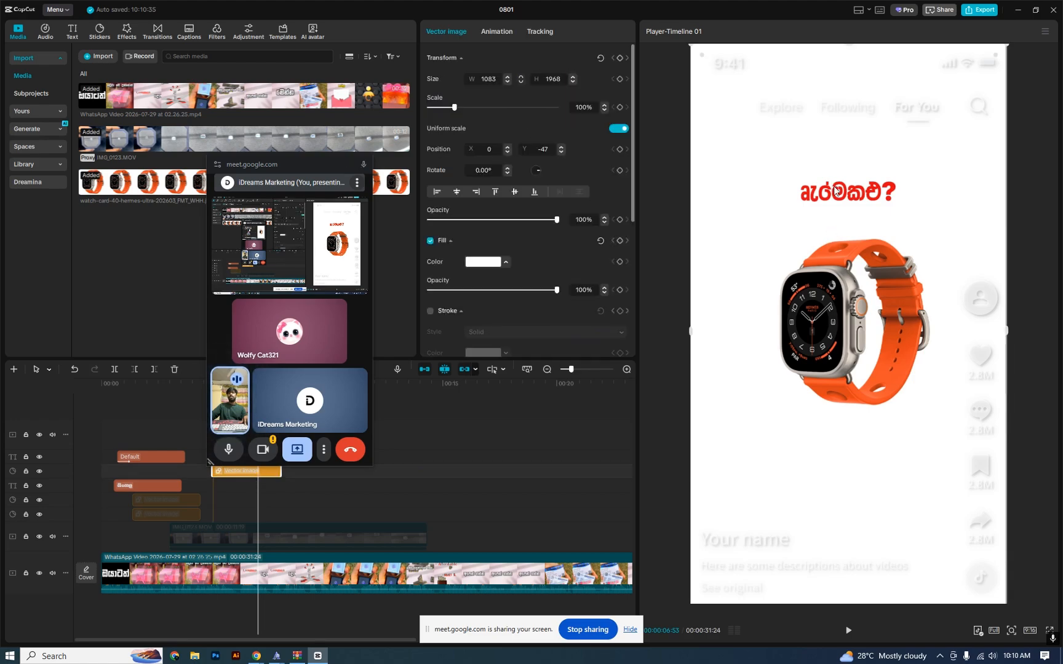
{"action": "left_click_drag", "start_coordinate": [139, 397], "coordinate": [231, 398]}
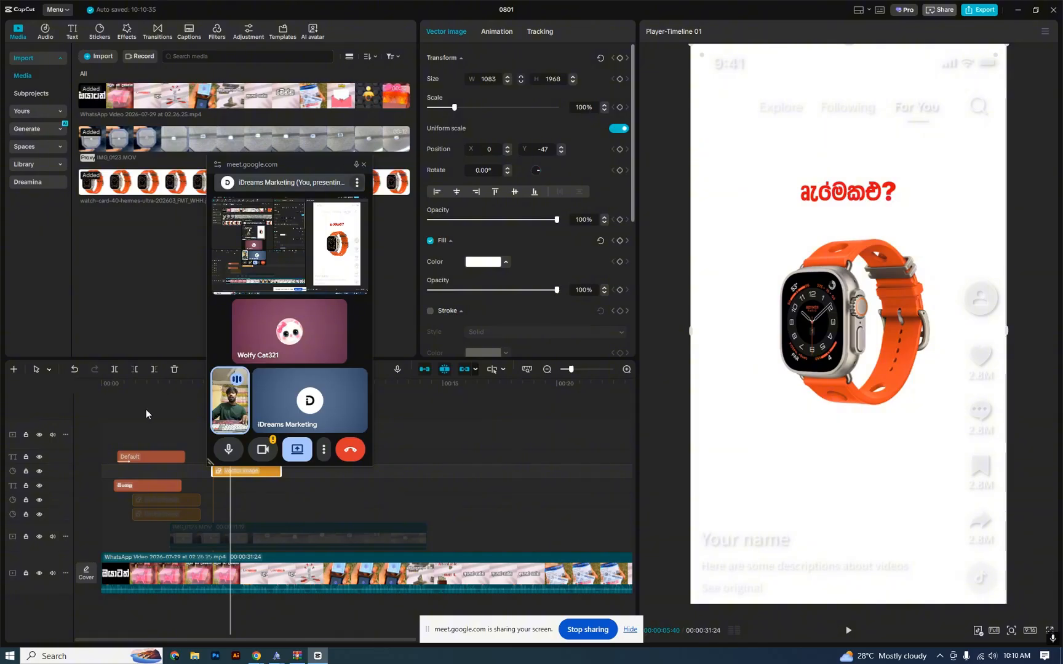
{"action": "left_click_drag", "start_coordinate": [290, 161], "coordinate": [510, 116]}
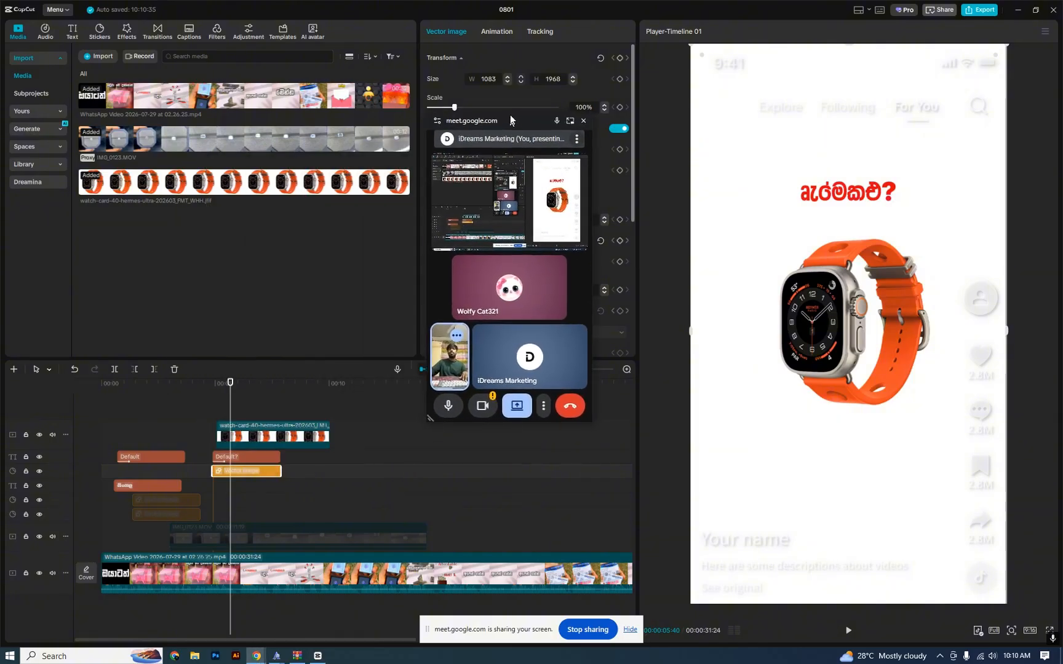
{"action": "left_click", "coordinate": [245, 456]}
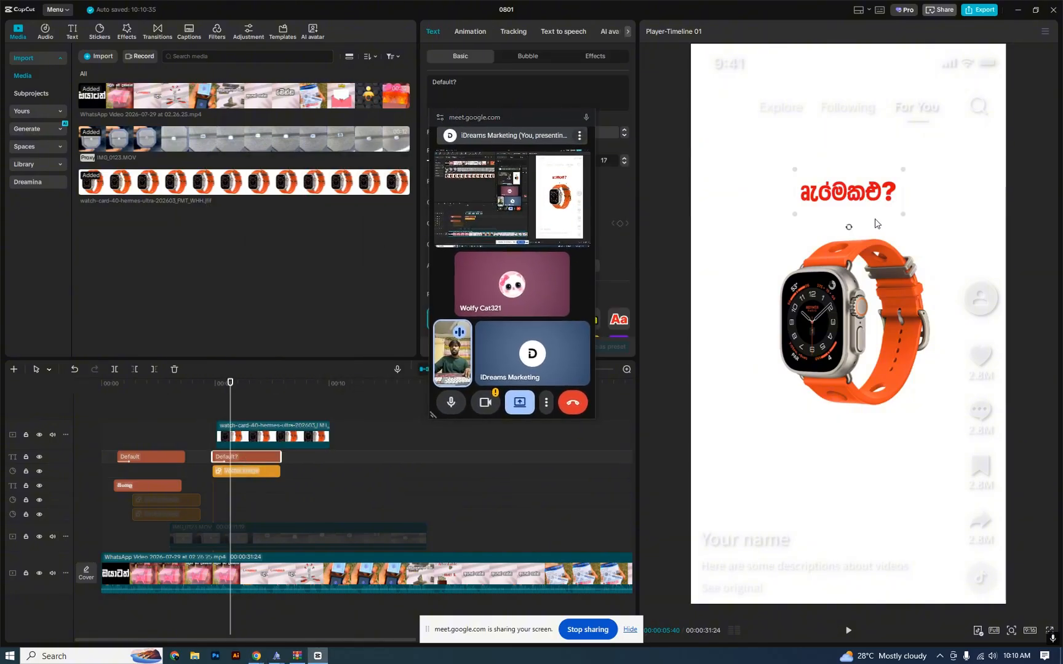
{"action": "left_click_drag", "start_coordinate": [800, 211], "coordinate": [760, 227]}
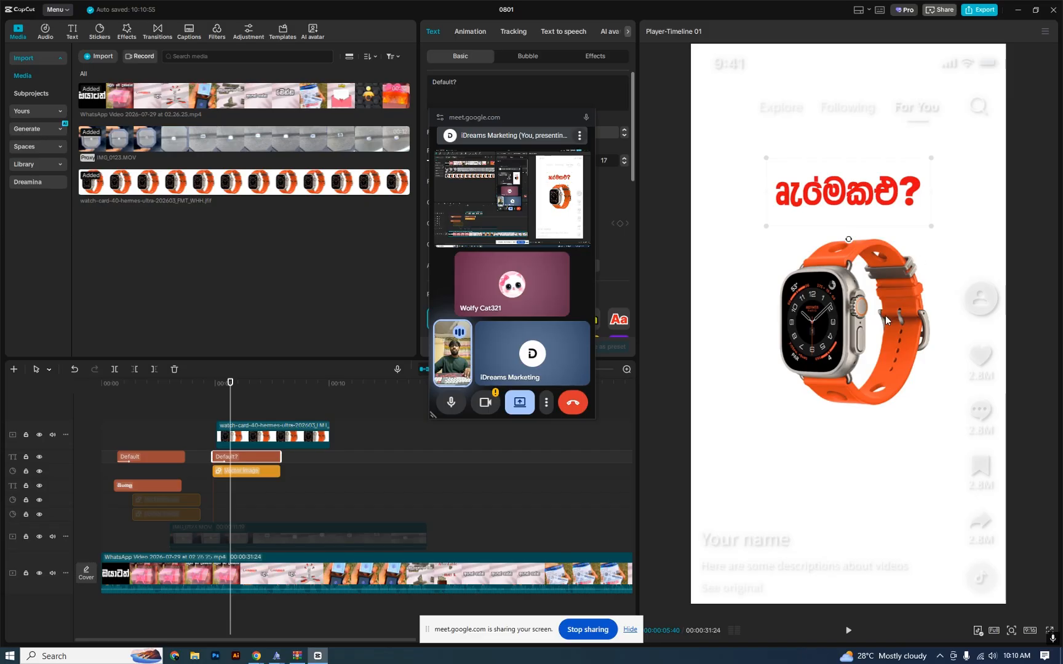
Step: Trim the watch image clip to end with its text clip and shift the watch, text and white shape clips about 2 seconds forward
{"action": "left_click_drag", "start_coordinate": [230, 388], "coordinate": [299, 398]}
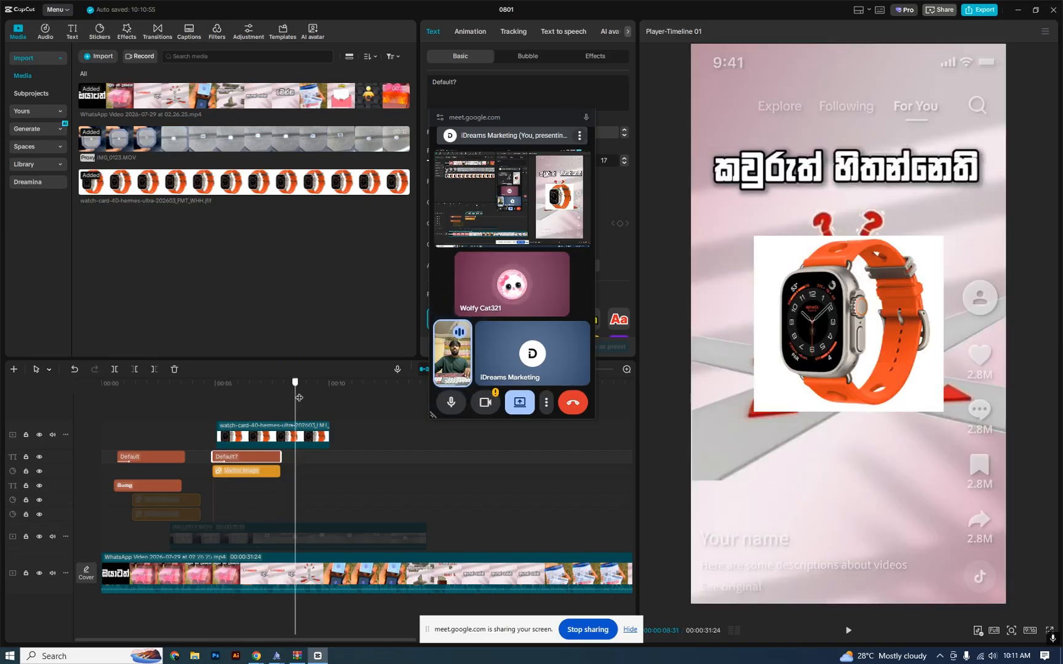
{"action": "left_click", "coordinate": [309, 440]}
{"action": "left_click_drag", "start_coordinate": [328, 442], "coordinate": [277, 487]}
{"action": "left_click_drag", "start_coordinate": [256, 446], "coordinate": [303, 446]}
{"action": "left_click_drag", "start_coordinate": [252, 389], "coordinate": [213, 399]}
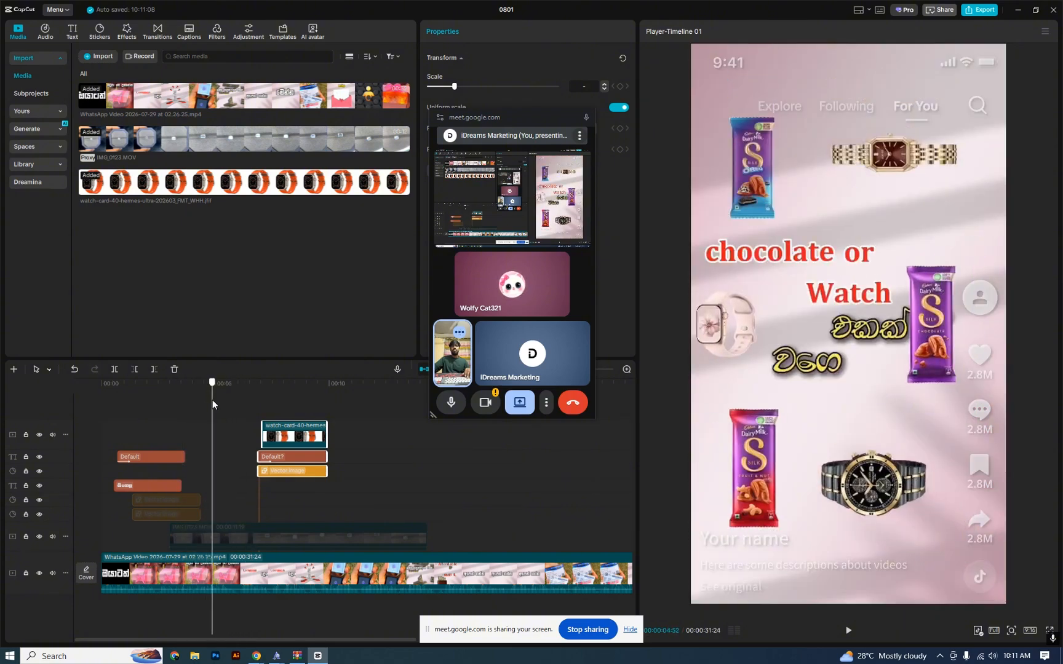
Step: Move the watch, text and white shape clips back to about 00:00:04:52 and extend the watch image's start to match the text clip
{"action": "left_click_drag", "start_coordinate": [270, 437], "coordinate": [232, 441]}
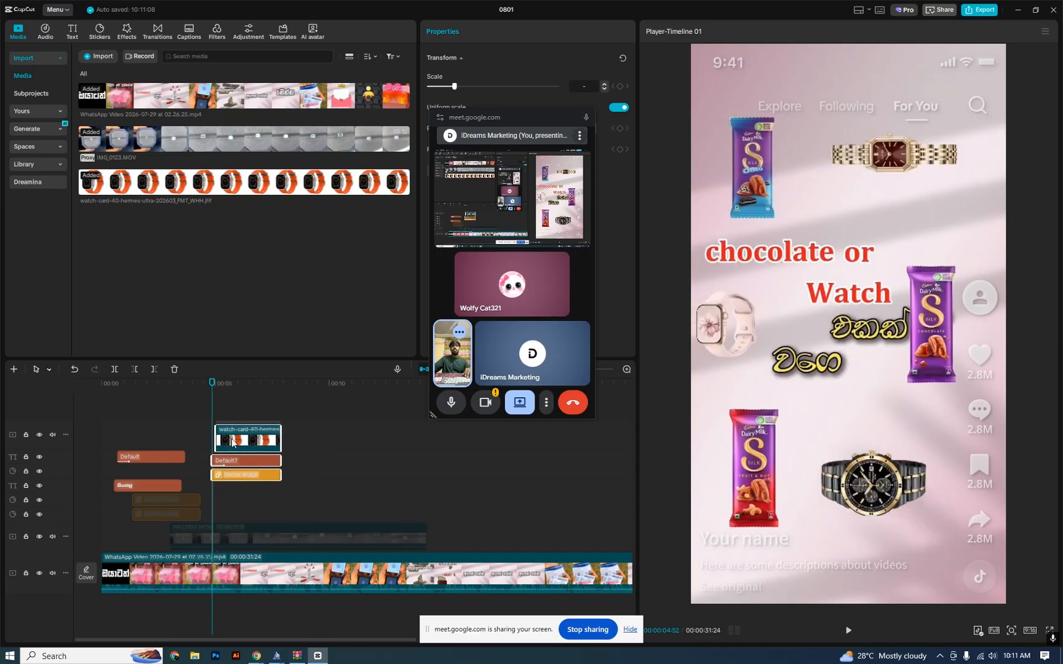
{"action": "left_click", "coordinate": [222, 401]}
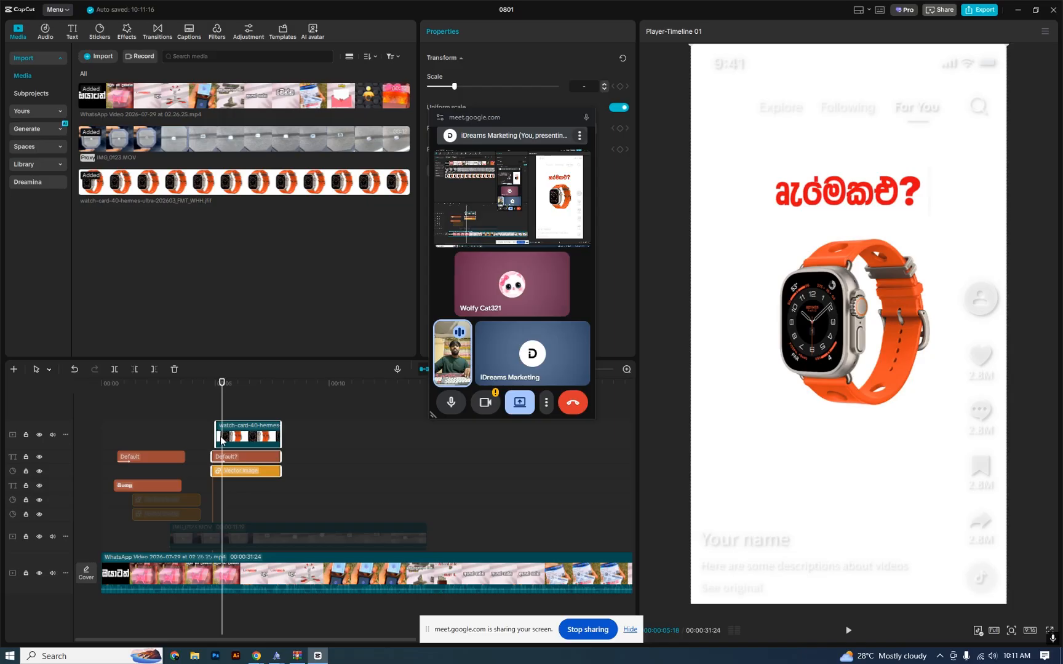
{"action": "left_click", "coordinate": [218, 431]}
{"action": "left_click_drag", "start_coordinate": [218, 430], "coordinate": [233, 397]}
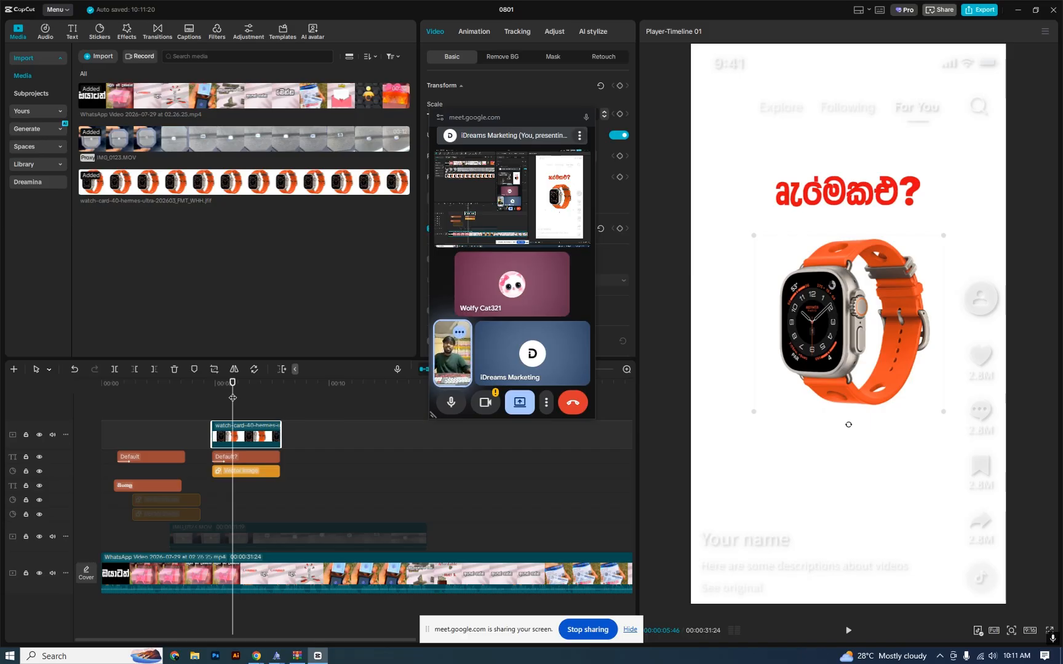
Step: Shift the watch, text and white shape clips together so they start at 00:00:05:14
{"action": "left_click_drag", "start_coordinate": [205, 385], "coordinate": [220, 388]}
{"action": "left_click", "coordinate": [239, 475]}
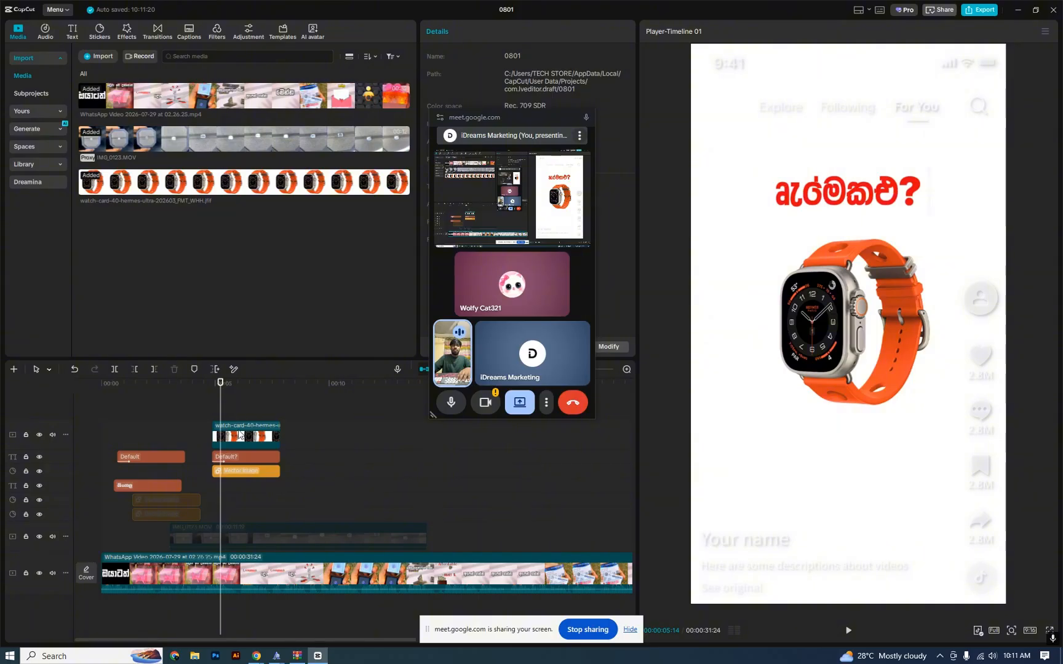
{"action": "left_click_drag", "start_coordinate": [241, 438], "coordinate": [249, 438]}
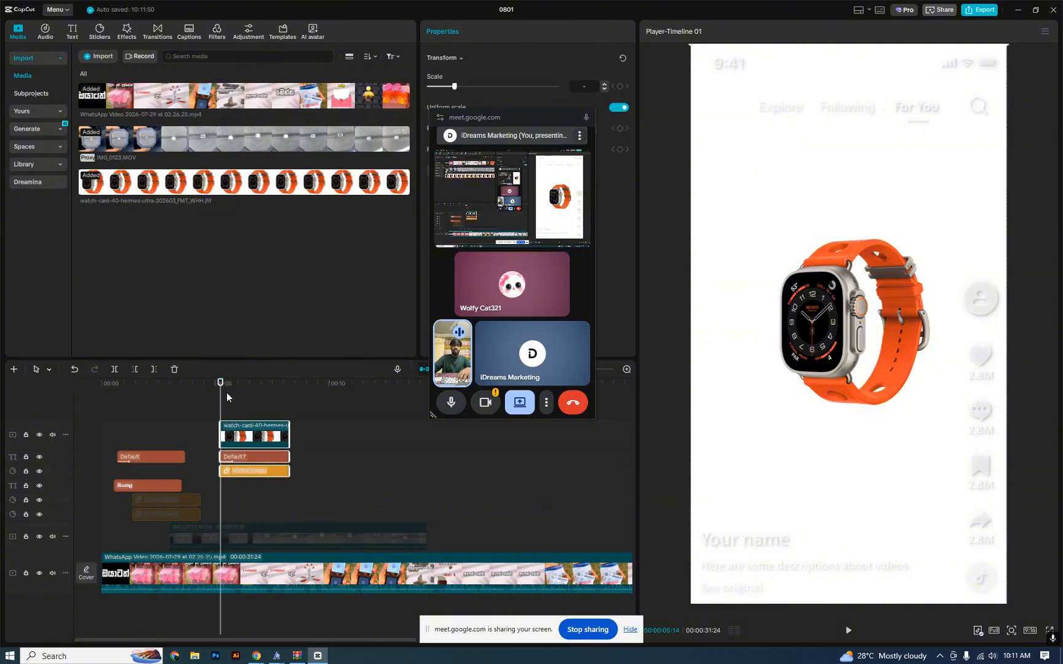
Step: Compare the white watch scene's centered layout with the preceding "chocolate or Watch" scene, examining text placement and background
{"action": "mouse_move", "coordinate": [220, 399]}
{"action": "left_mouse_down"}
{"action": "mouse_move", "coordinate": [212, 401]}
{"action": "mouse_move", "coordinate": [242, 399]}
{"action": "mouse_move", "coordinate": [209, 399]}
{"action": "mouse_move", "coordinate": [238, 399]}
{"action": "left_mouse_up"}
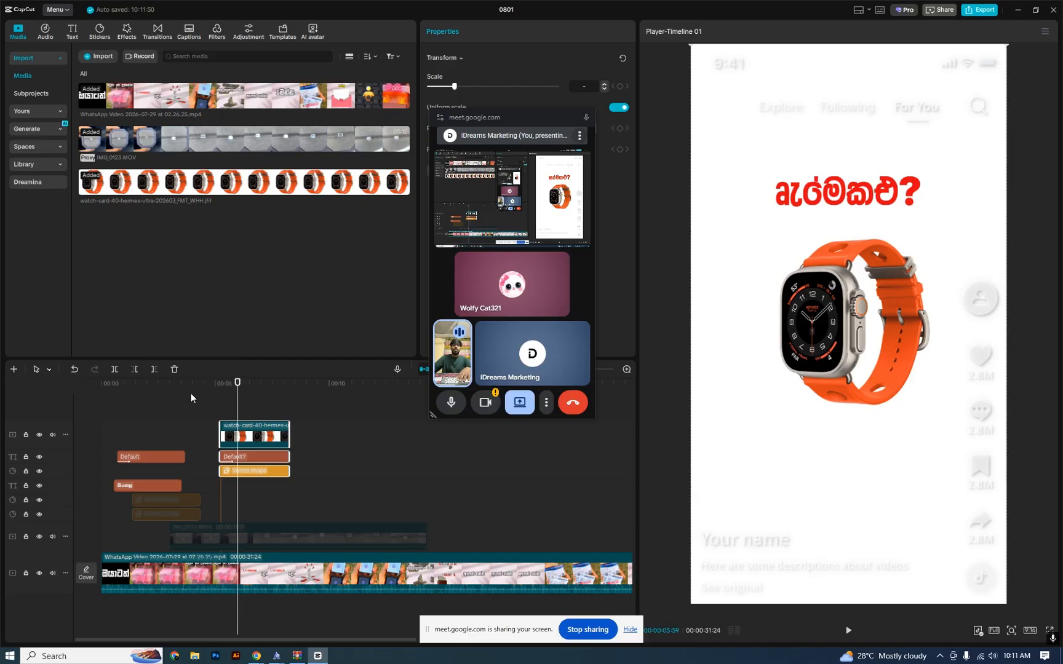
{"action": "left_click_drag", "start_coordinate": [236, 394], "coordinate": [234, 394]}
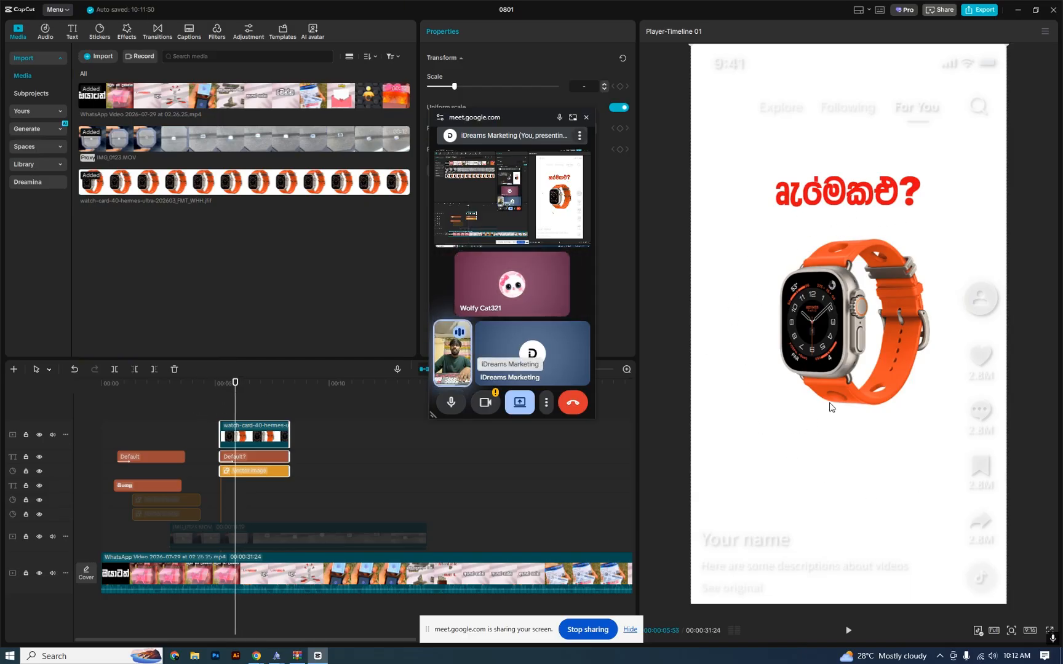
{"action": "left_click", "coordinate": [830, 360]}
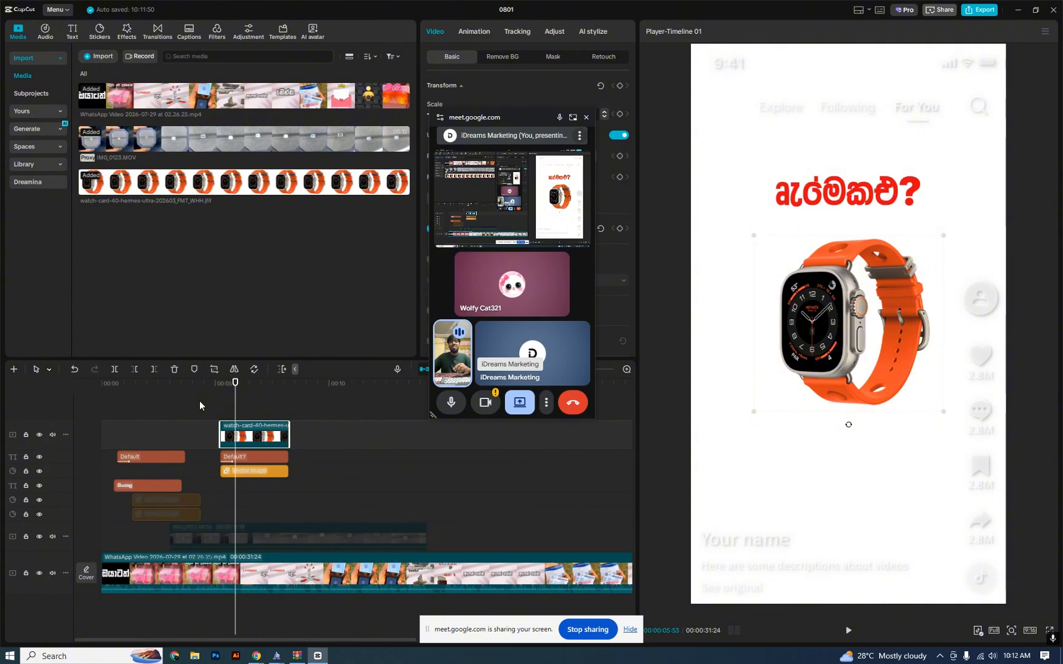
{"action": "left_click_drag", "start_coordinate": [231, 394], "coordinate": [212, 407]}
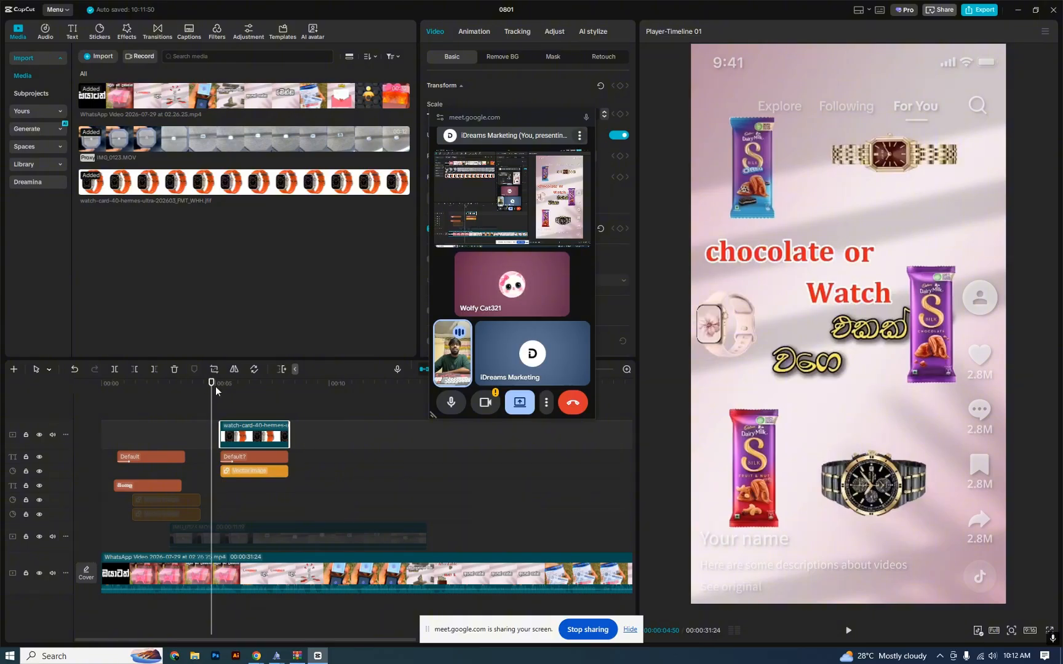
{"action": "left_click_drag", "start_coordinate": [215, 386], "coordinate": [213, 393]}
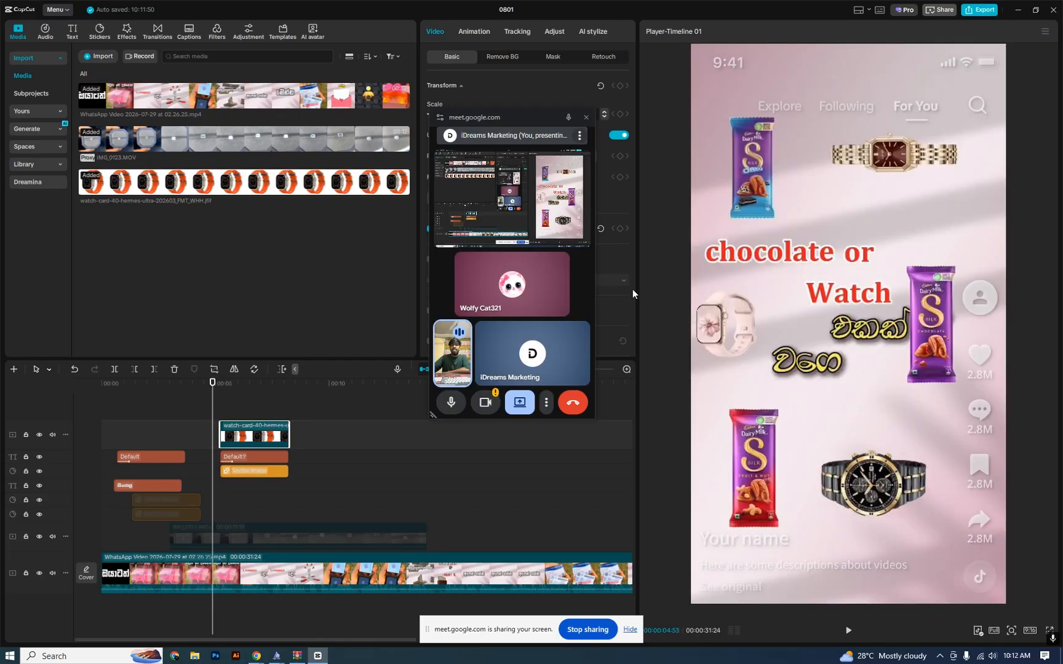
{"action": "left_click", "coordinate": [723, 252]}
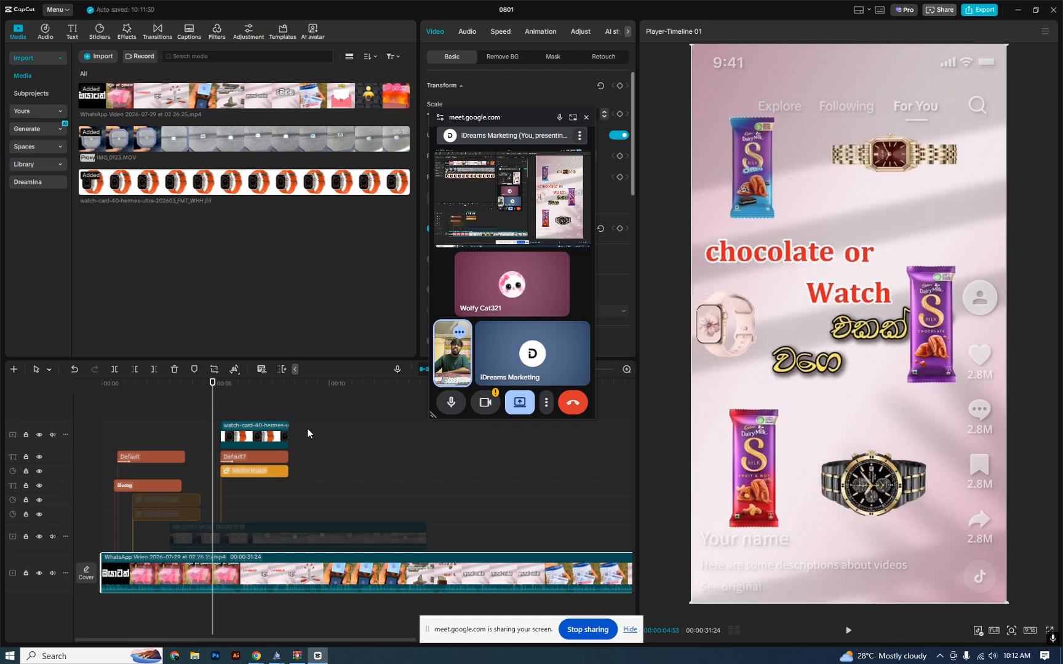
Step: Shorten the watch, text and white shape clips so all three end together at about 7 seconds
{"action": "left_click_drag", "start_coordinate": [214, 397], "coordinate": [295, 406]}
{"action": "left_click_drag", "start_coordinate": [298, 521], "coordinate": [284, 438]}
{"action": "left_click_drag", "start_coordinate": [251, 408], "coordinate": [280, 414]}
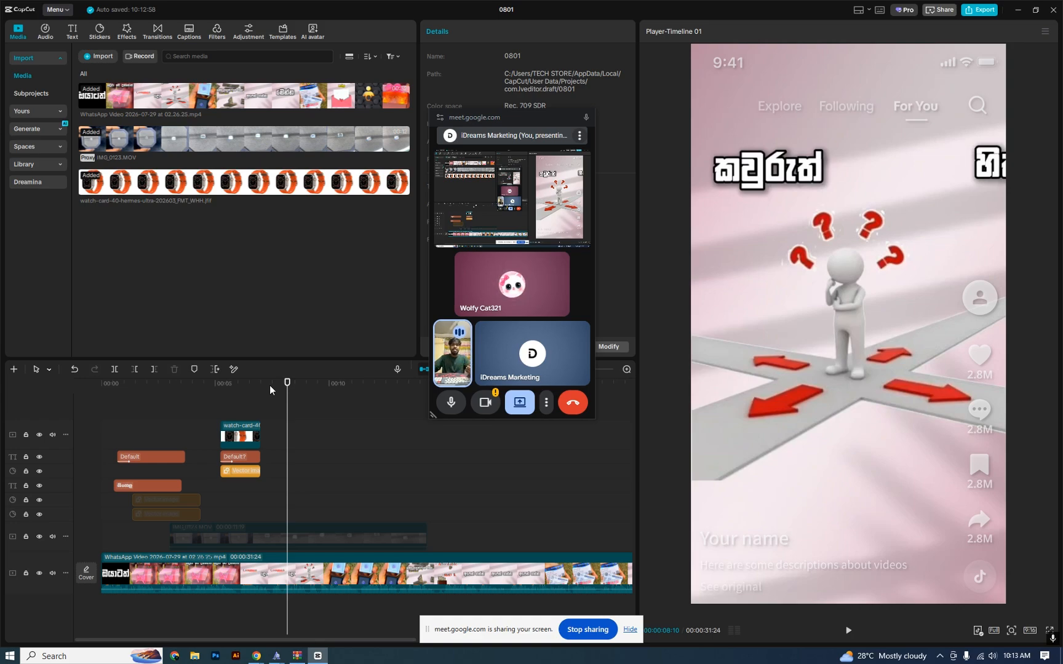
{"action": "left_click", "coordinate": [269, 385]}
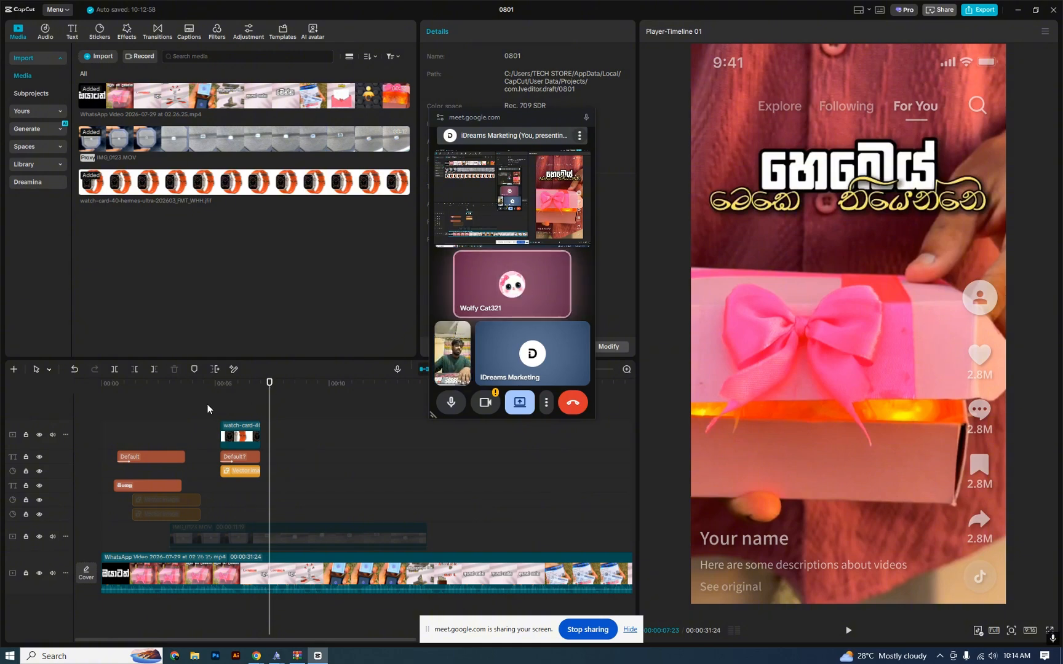
Step: Review the shortened white watch scene and the cut to the pink gift-box scene after it
{"action": "left_click_drag", "start_coordinate": [219, 387], "coordinate": [229, 408]}
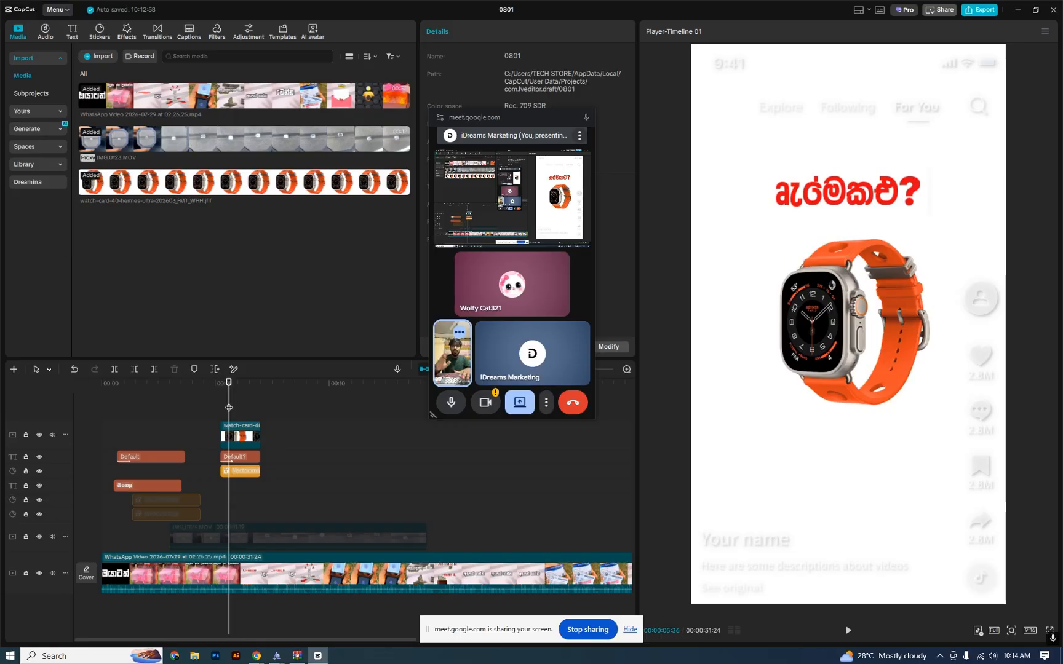
{"action": "mouse_move", "coordinate": [229, 408]}
{"action": "left_mouse_down"}
{"action": "mouse_move", "coordinate": [242, 409]}
{"action": "mouse_move", "coordinate": [230, 415]}
{"action": "left_mouse_up"}
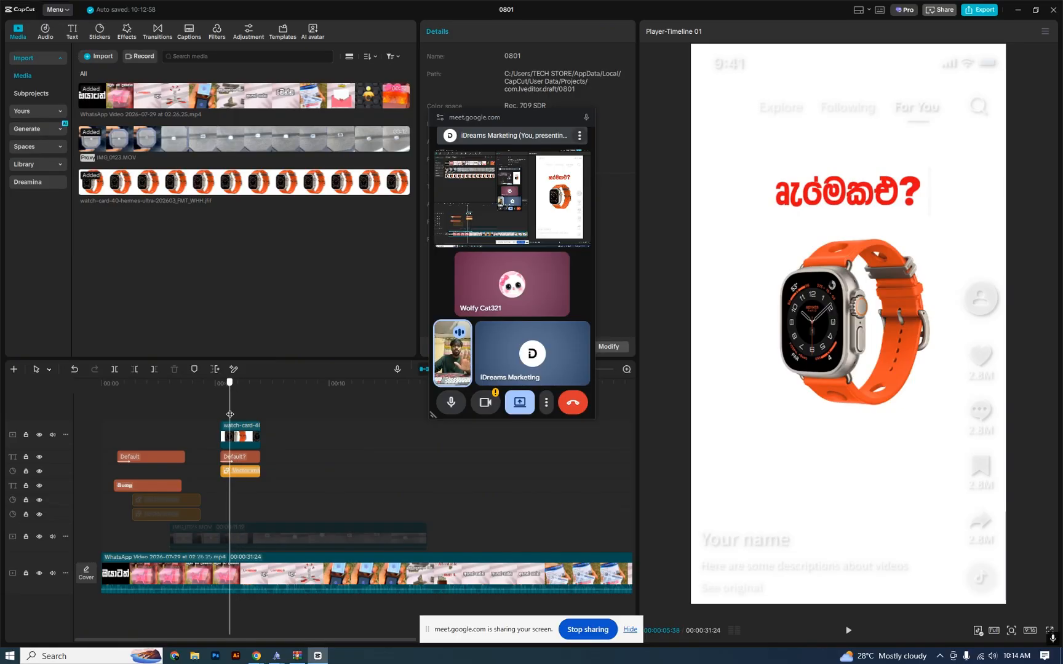
{"action": "left_click_drag", "start_coordinate": [229, 415], "coordinate": [270, 415]}
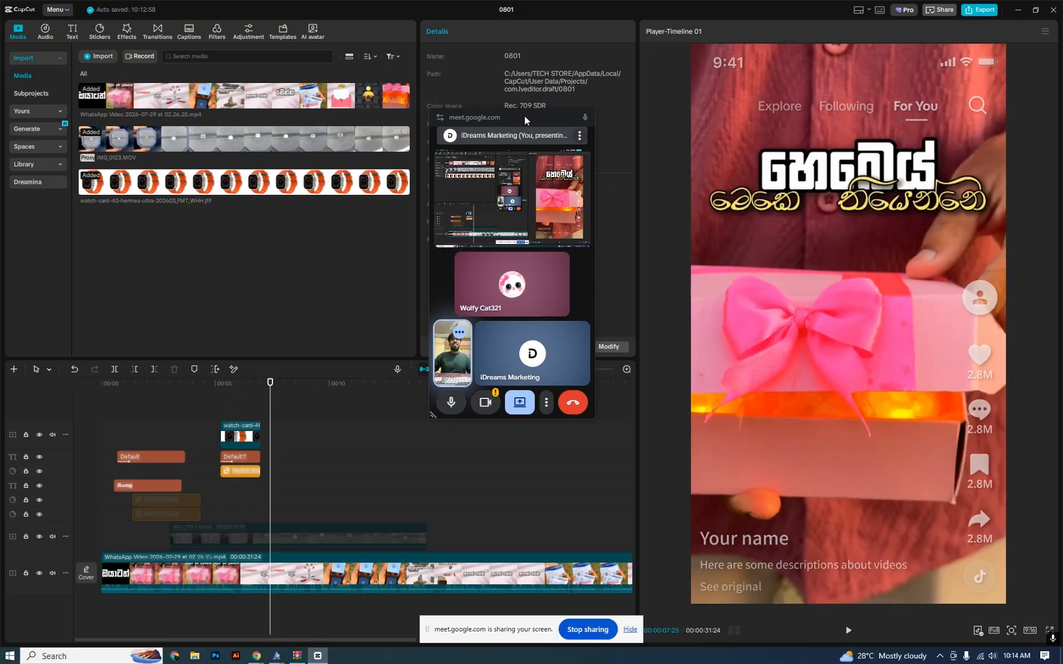
Step: Move the floating call window onto the media area and examine the "price Affordable" wallet scene at 00:00:14:19
{"action": "left_click_drag", "start_coordinate": [520, 118], "coordinate": [122, 36]}
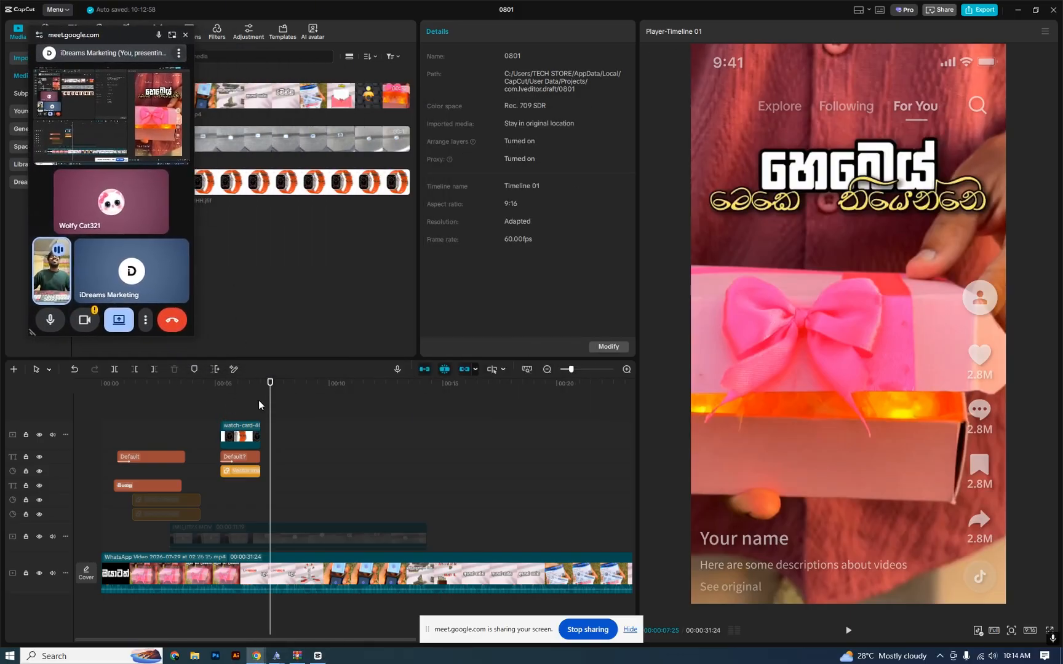
{"action": "left_click_drag", "start_coordinate": [263, 402], "coordinate": [439, 422]}
{"action": "left_click_drag", "start_coordinate": [371, 640], "coordinate": [567, 636]}
{"action": "mouse_move", "coordinate": [115, 394]}
{"action": "left_mouse_down"}
{"action": "mouse_move", "coordinate": [408, 401]}
{"action": "mouse_move", "coordinate": [345, 410]}
{"action": "mouse_move", "coordinate": [94, 401]}
{"action": "mouse_move", "coordinate": [122, 400]}
{"action": "left_mouse_up"}
{"action": "left_click_drag", "start_coordinate": [189, 402], "coordinate": [264, 436]}
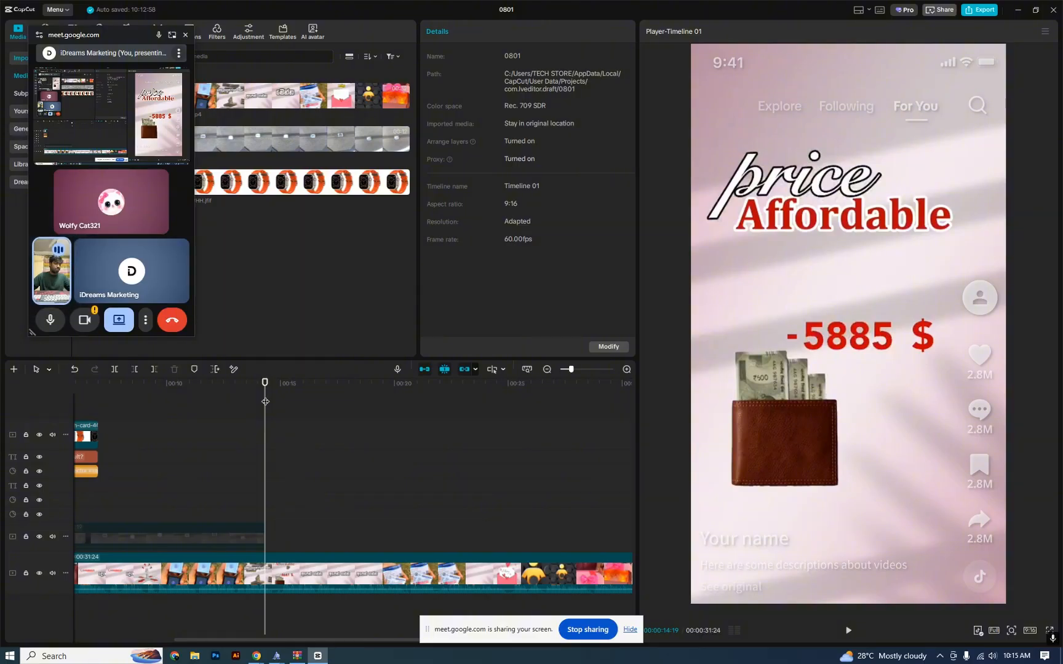
{"action": "mouse_move", "coordinate": [265, 402]}
{"action": "left_mouse_down"}
{"action": "mouse_move", "coordinate": [221, 389]}
{"action": "mouse_move", "coordinate": [310, 398]}
{"action": "mouse_move", "coordinate": [240, 411]}
{"action": "mouse_move", "coordinate": [268, 405]}
{"action": "left_mouse_up"}
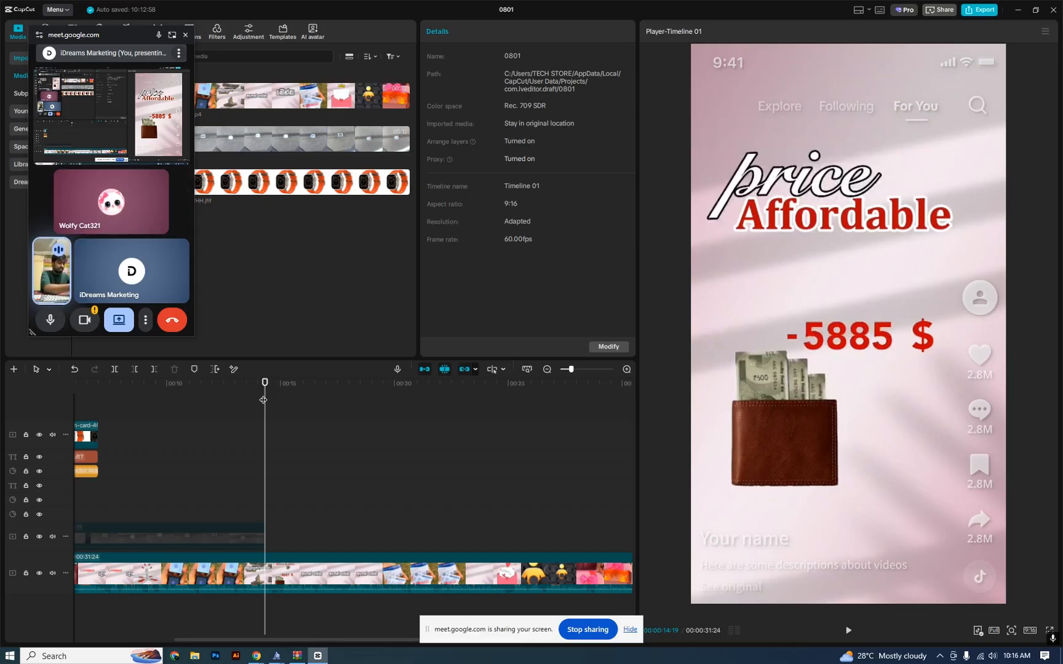
Step: Examine the gem certificate scene with its curved CERTIFICATE text and ORIGINAL stamp at about 00:00:19:28
{"action": "left_click_drag", "start_coordinate": [264, 400], "coordinate": [384, 403]}
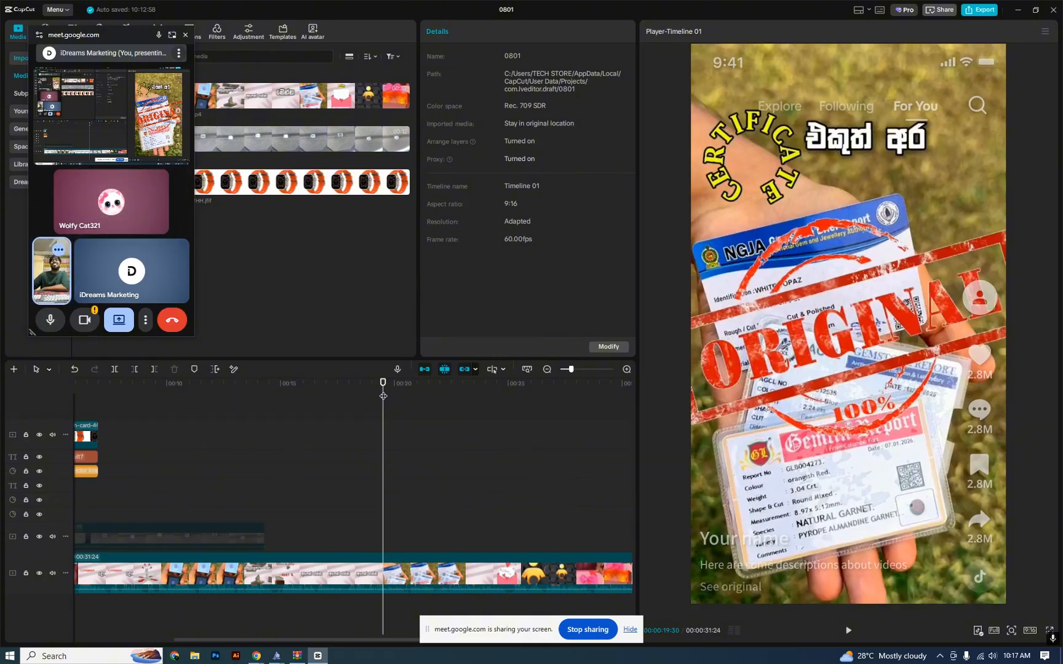
{"action": "left_click_drag", "start_coordinate": [383, 395], "coordinate": [382, 394]}
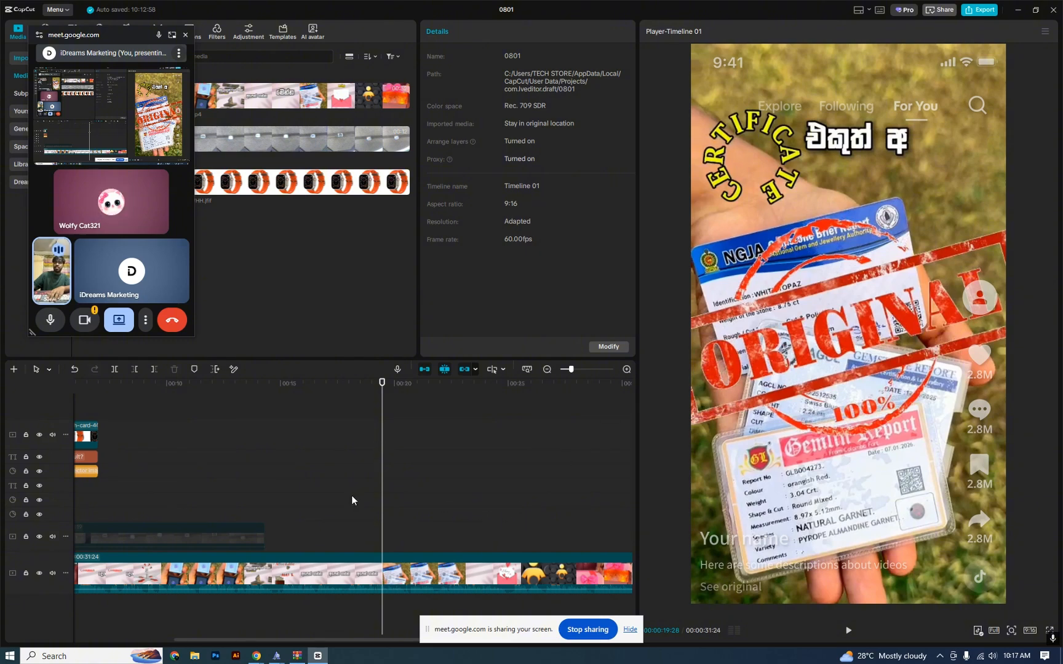
Step: Switch to Chrome, search Google Images for "certificate badge png" and preview the green CERTIFIED stamp
{"action": "mouse_move", "coordinate": [258, 657]}
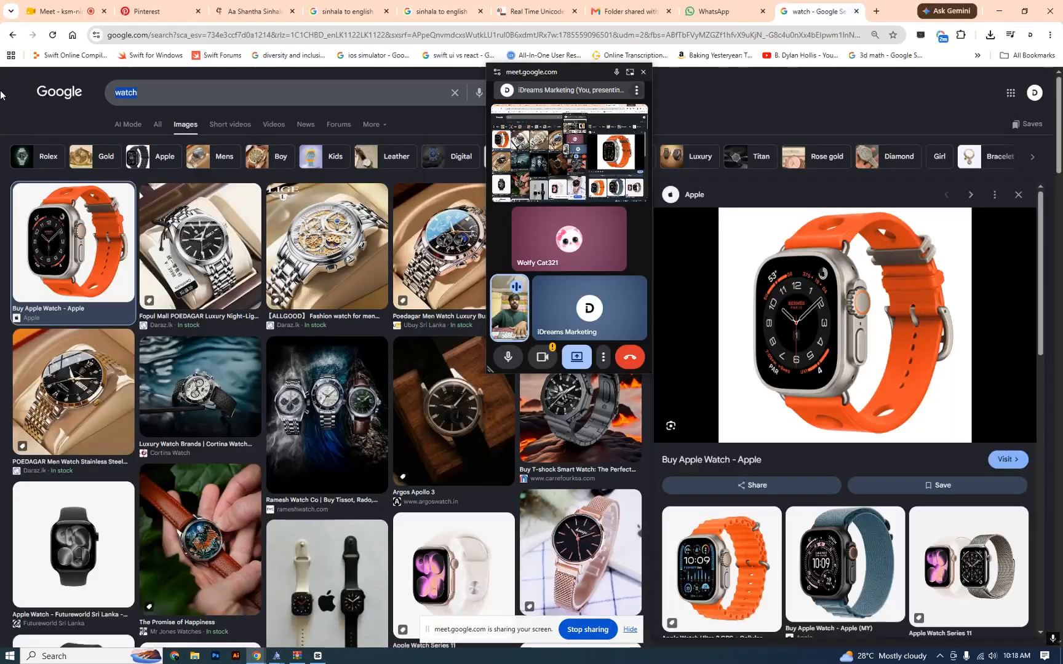
{"action": "type", "text": "certificate badge png"}
{"action": "key", "text": "Return"}
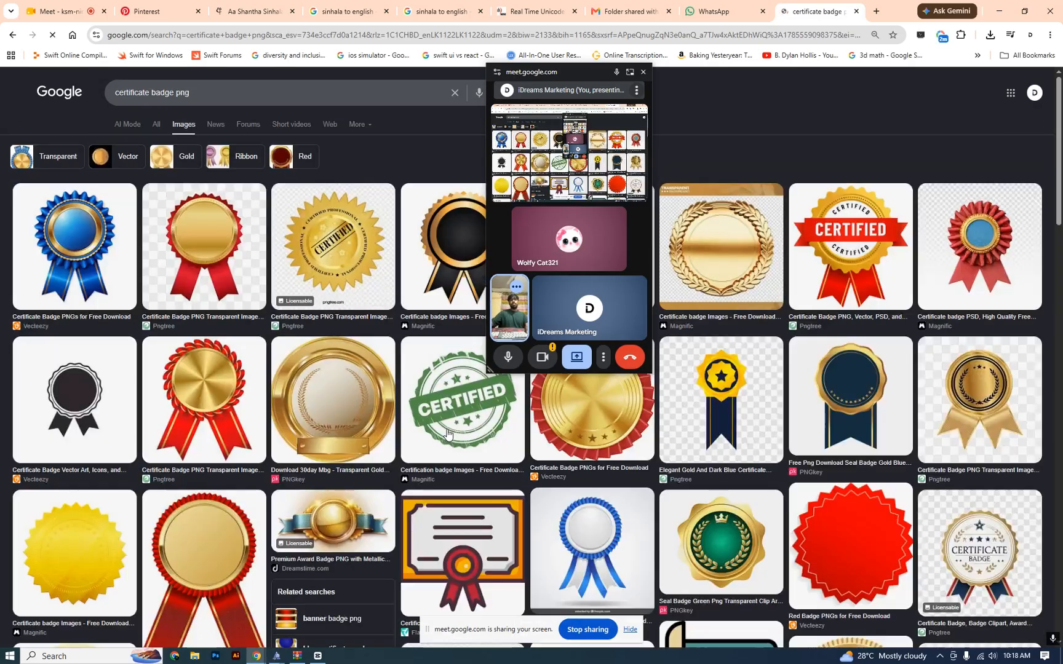
{"action": "scroll", "coordinate": [246, 369], "scroll_direction": "down", "scroll_amount": 3}
{"action": "left_click", "coordinate": [200, 215]}
{"action": "scroll", "coordinate": [421, 427], "scroll_direction": "down", "scroll_amount": 5}
Step: Replace the image search query with "certified" and run the search
{"action": "left_click", "coordinate": [202, 84]}
{"action": "key", "text": "BackSpace"}
{"action": "key", "text": "BackSpace"}
{"action": "key", "text": "BackSpace"}
{"action": "key", "text": "BackSpace"}
{"action": "key", "text": "BackSpace"}
{"action": "key", "text": "BackSpace"}
{"action": "key", "text": "BackSpace"}
{"action": "key", "text": "BackSpace"}
{"action": "key", "text": "BackSpace"}
{"action": "key", "text": "BackSpace"}
{"action": "key", "text": "BackSpace"}
{"action": "key", "text": "BackSpace"}
{"action": "key", "text": "BackSpace"}
{"action": "key", "text": "BackSpace"}
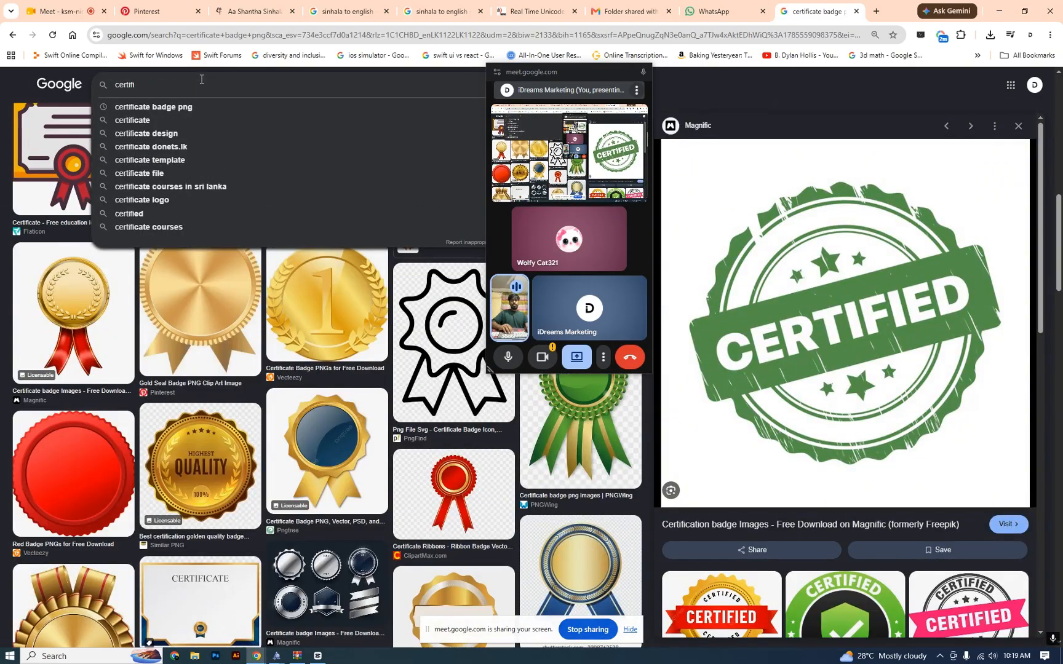
{"action": "type", "text": "ied"}
{"action": "key", "text": "Down"}
{"action": "key", "text": "Return"}
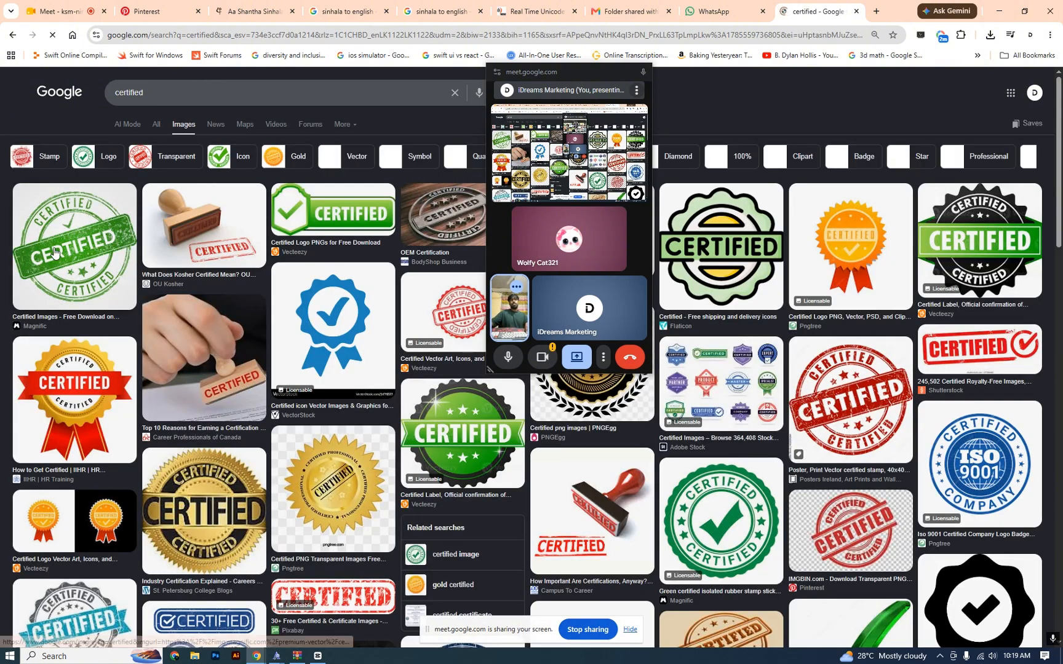
Step: Preview the green CERTIFIED stamp, the green check-mark banner and the orange ribbon badge among the image results
{"action": "left_click", "coordinate": [105, 235]}
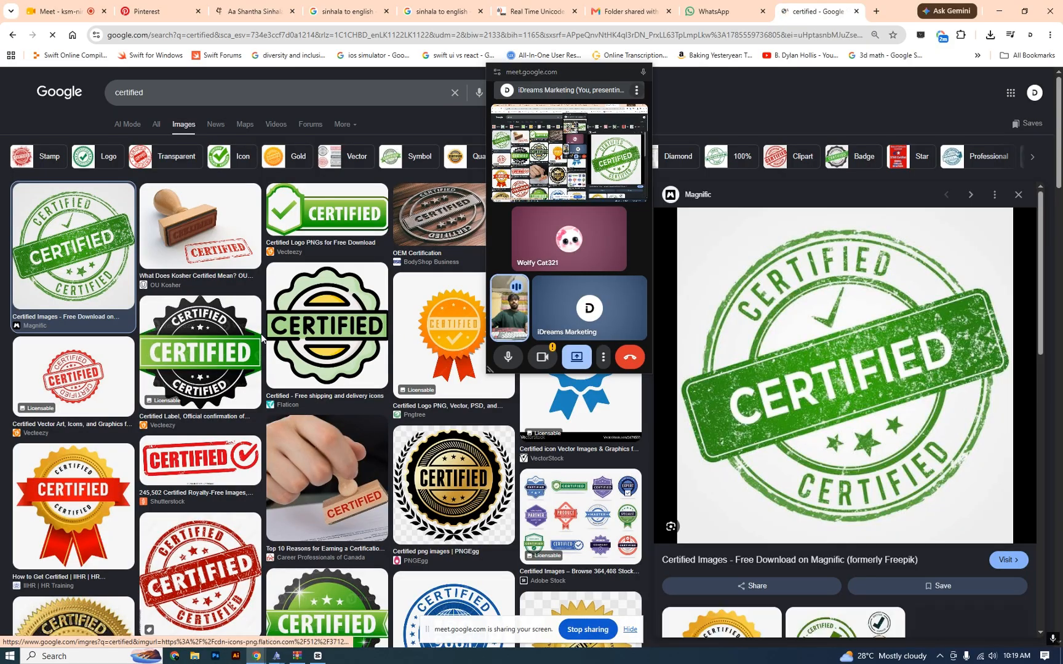
{"action": "left_click", "coordinate": [100, 360]}
{"action": "left_click", "coordinate": [184, 344]}
{"action": "left_click", "coordinate": [306, 221]}
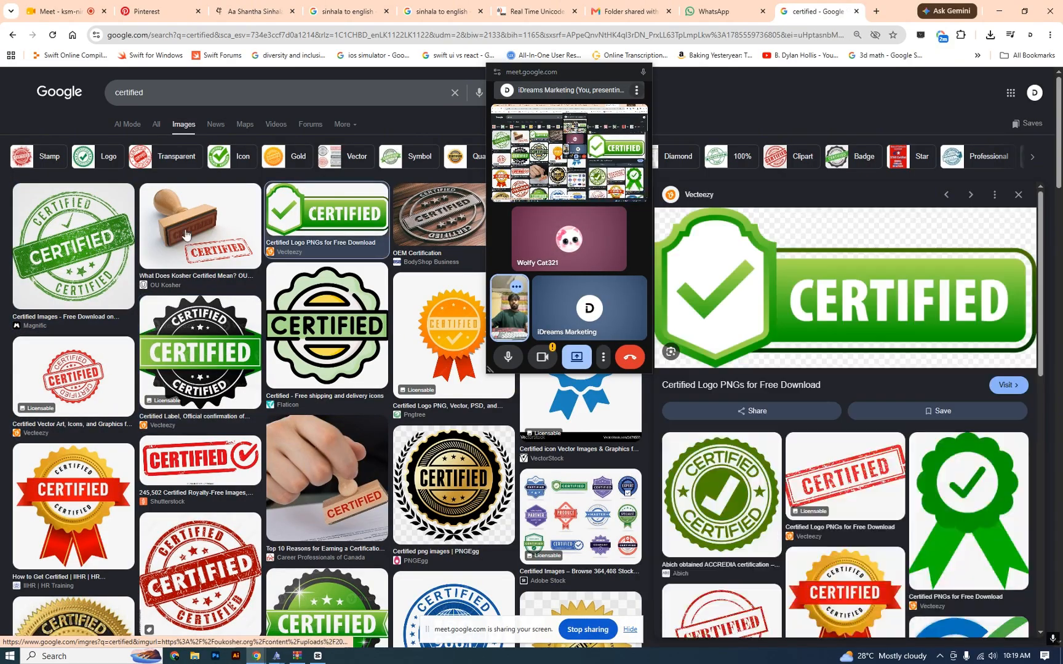
{"action": "scroll", "coordinate": [184, 235], "scroll_direction": "down", "scroll_amount": 1}
{"action": "left_click", "coordinate": [434, 249]}
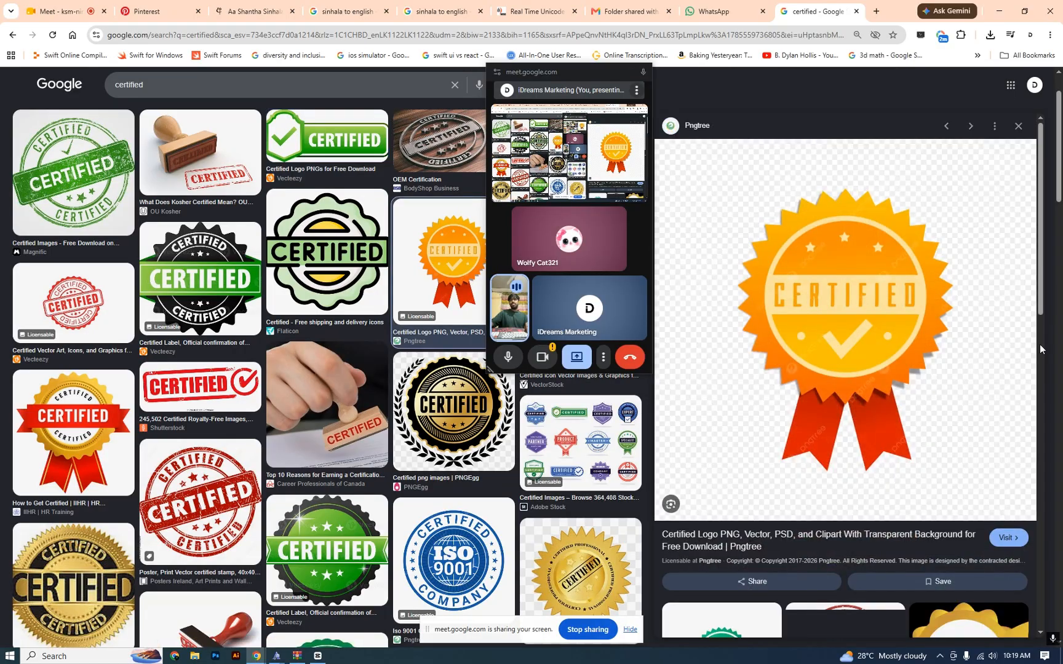
Step: Preview further certification graphics: the red stamp, ISO 9001 badge, black-and-green label, green tick seal and blue-banner stamp
{"action": "left_click", "coordinate": [198, 491]}
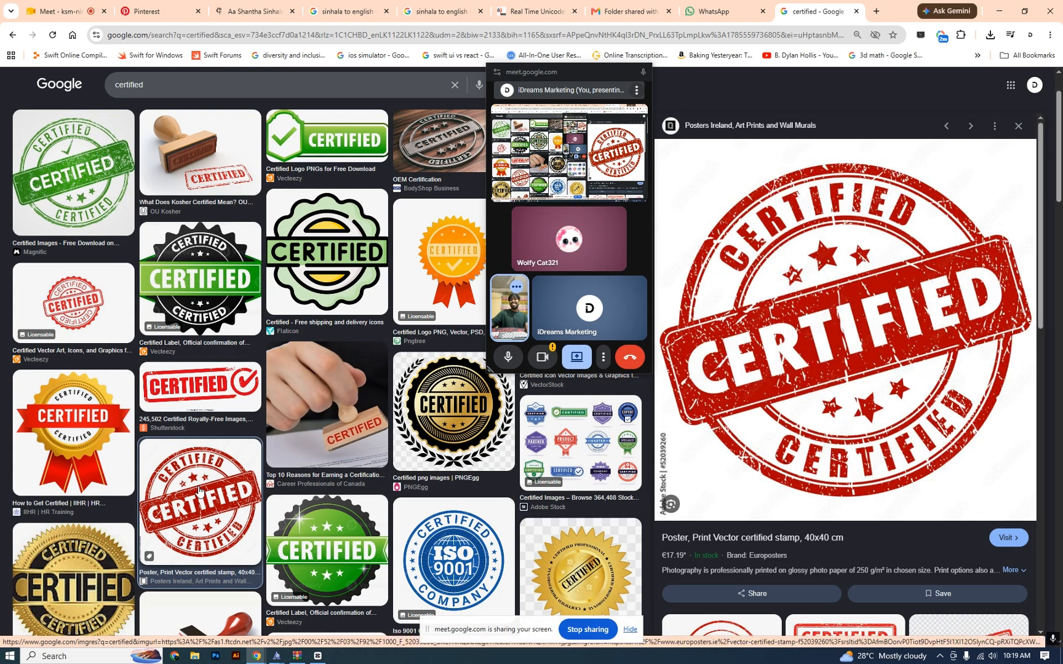
{"action": "scroll", "coordinate": [198, 490], "scroll_direction": "down", "scroll_amount": 1}
{"action": "left_click", "coordinate": [336, 495]}
{"action": "left_click", "coordinate": [446, 497]}
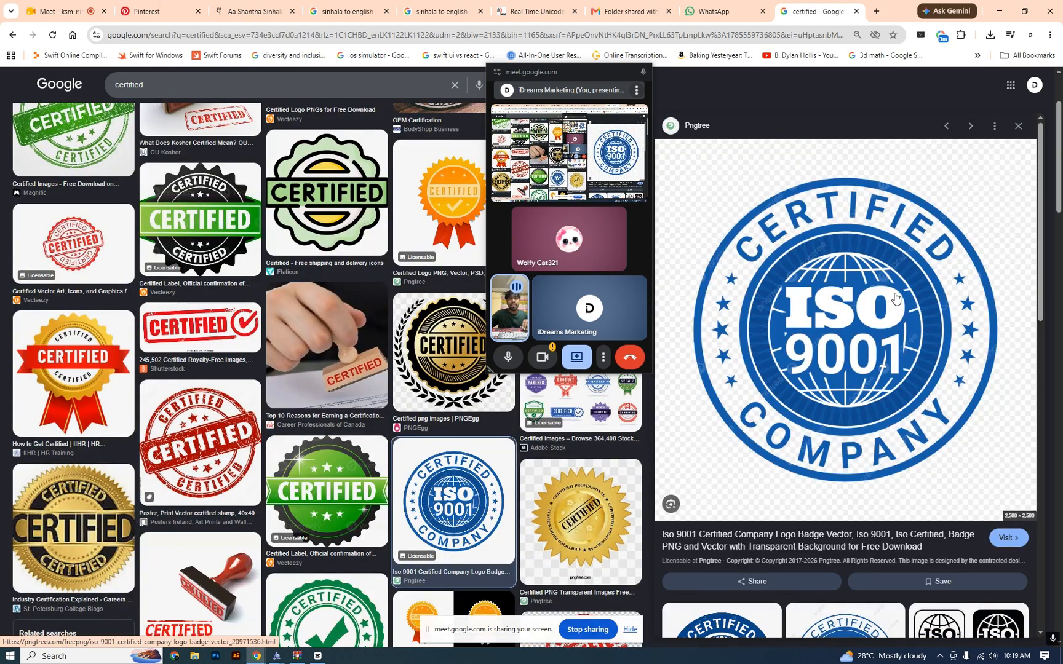
{"action": "scroll", "coordinate": [192, 258], "scroll_direction": "up", "scroll_amount": 2}
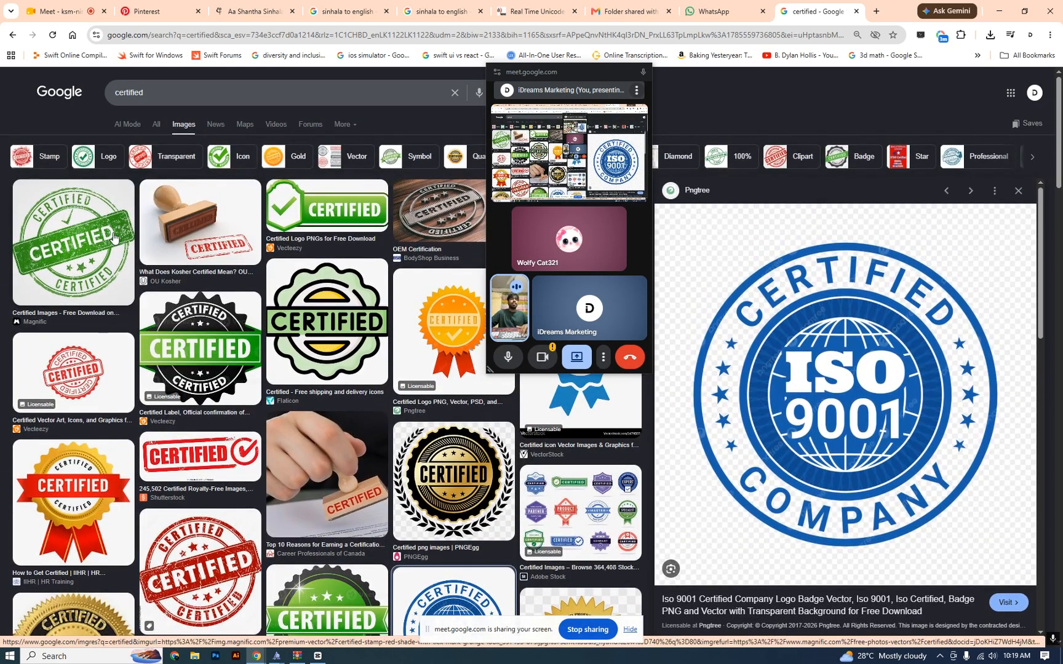
{"action": "left_click", "coordinate": [201, 359]}
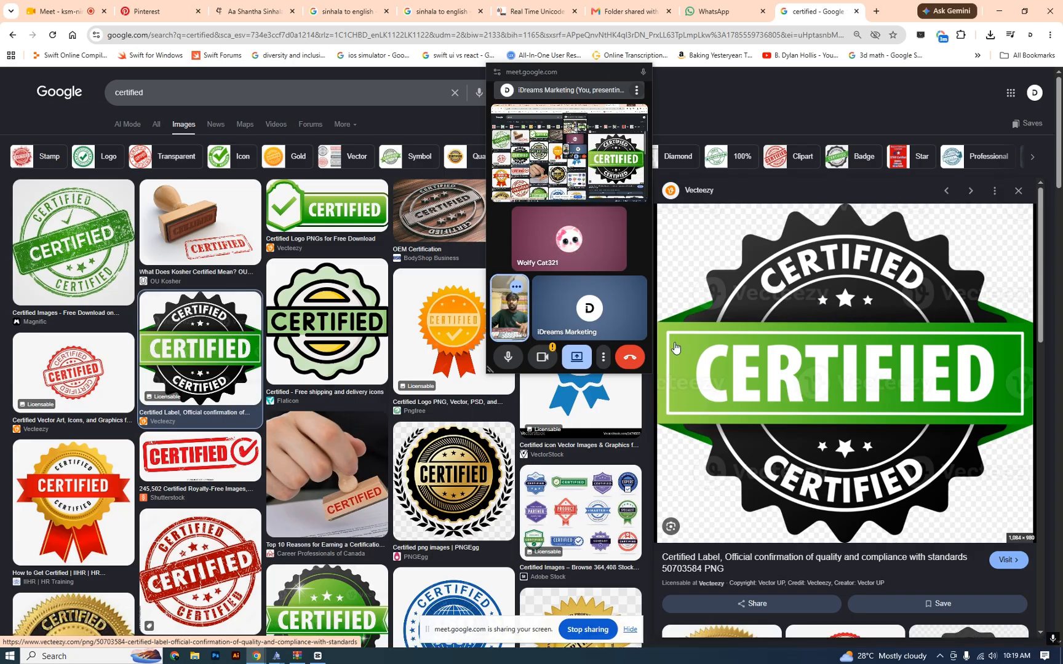
{"action": "scroll", "coordinate": [354, 484], "scroll_direction": "down", "scroll_amount": 5}
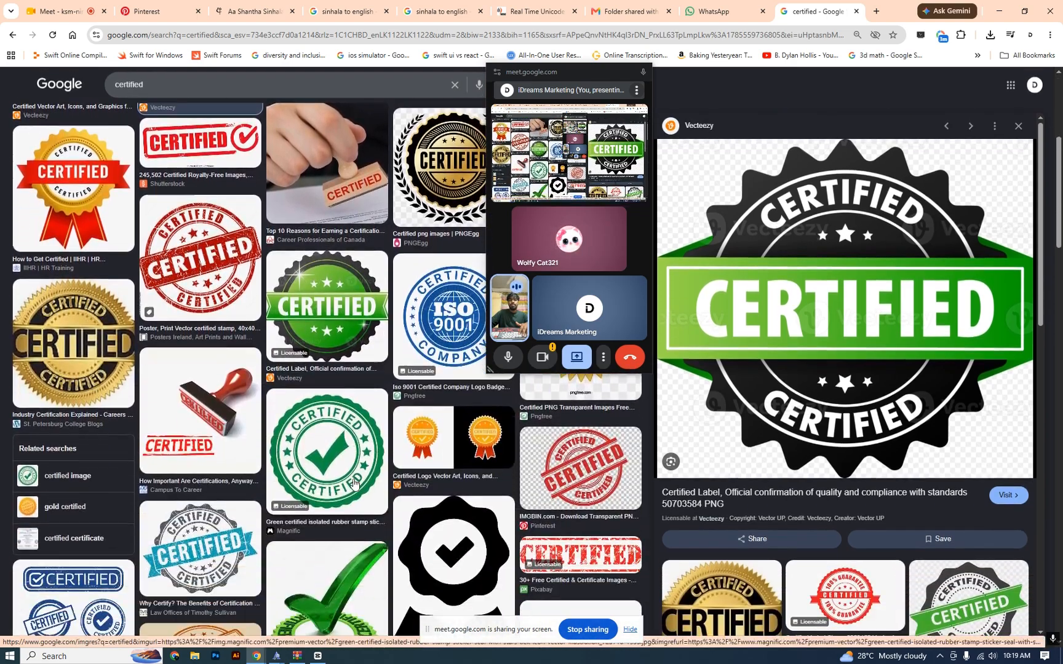
{"action": "left_click", "coordinate": [335, 468]}
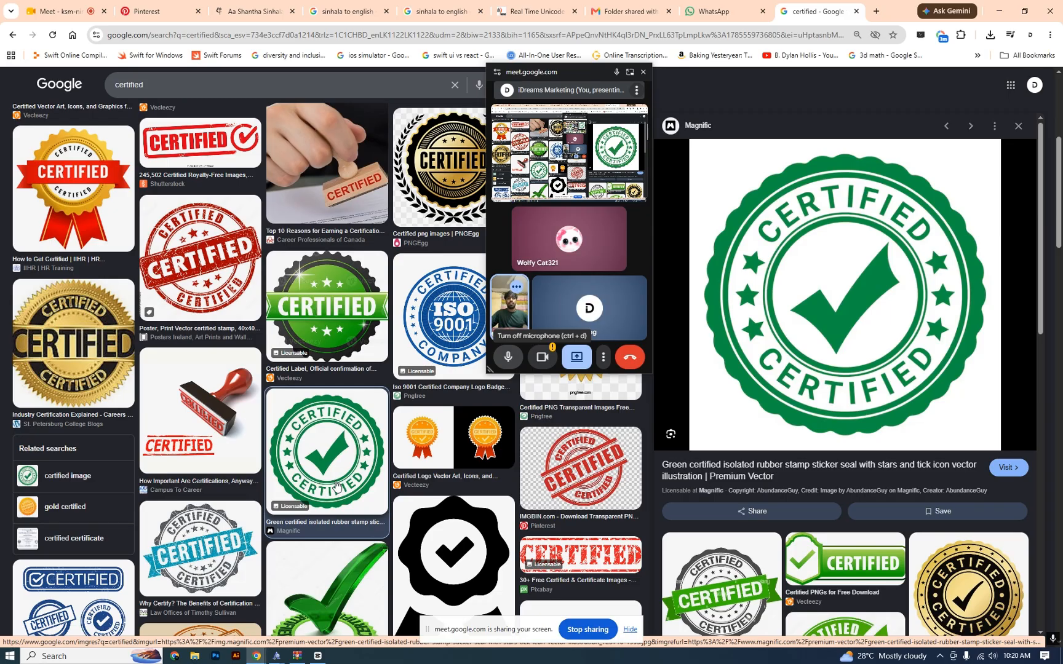
{"action": "left_click", "coordinate": [193, 557]}
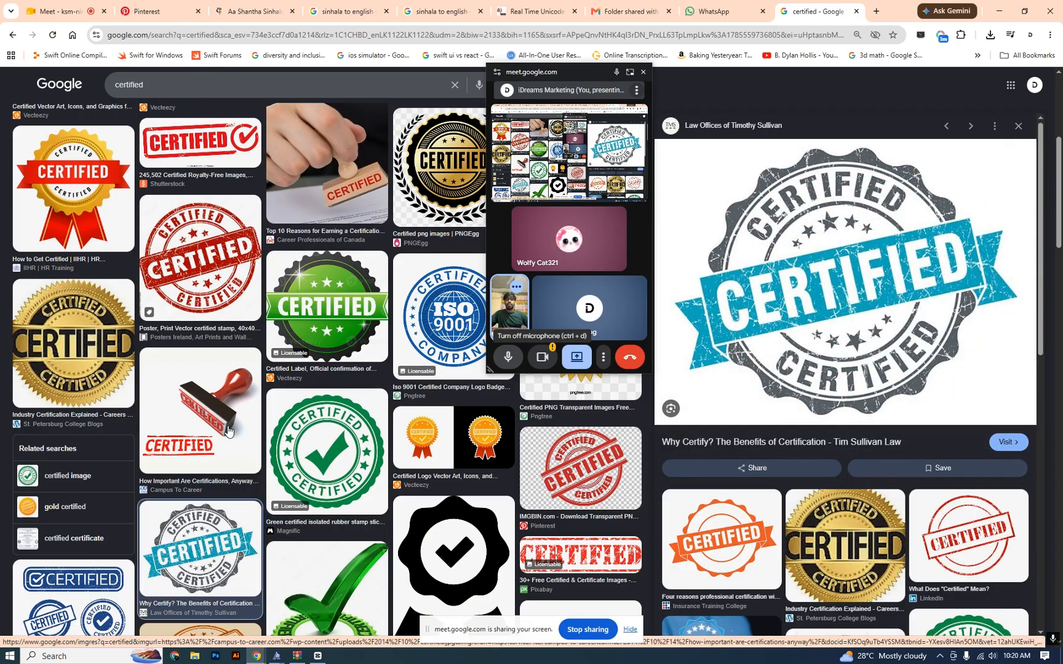
Step: Preview the pink star badge and the green tick seal among the certified image results
{"action": "scroll", "coordinate": [332, 474], "scroll_direction": "down", "scroll_amount": 3}
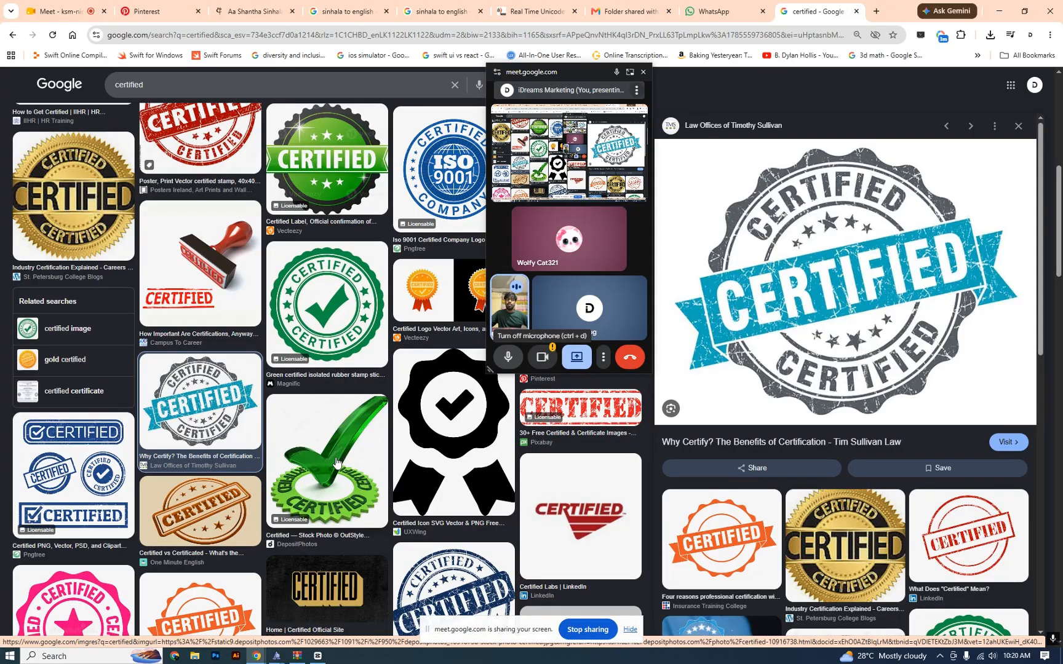
{"action": "left_click", "coordinate": [66, 606]}
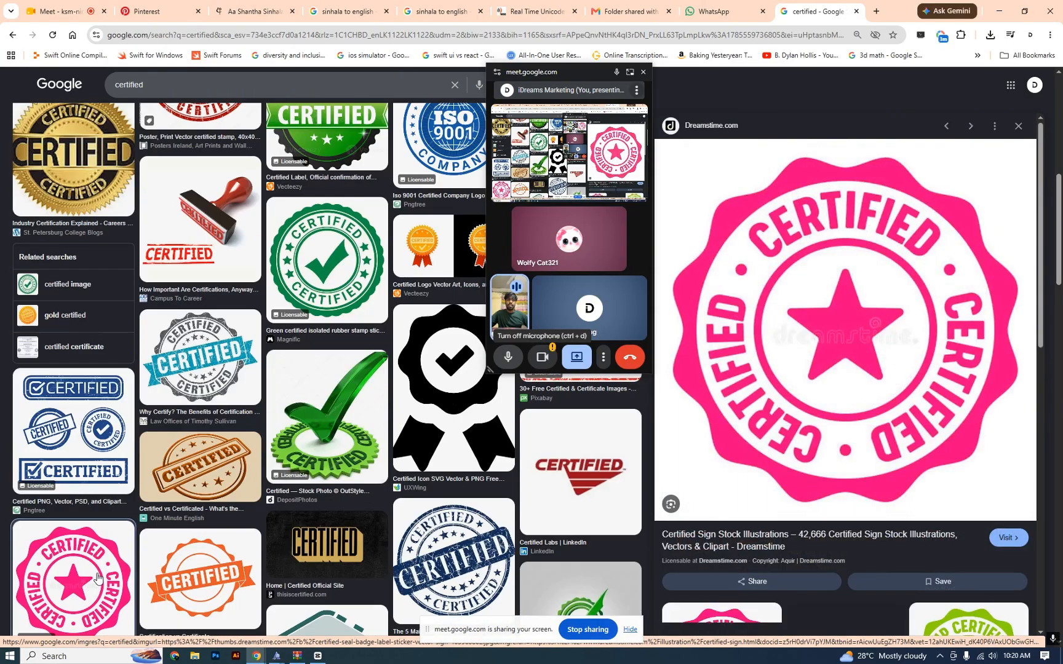
{"action": "scroll", "coordinate": [239, 550], "scroll_direction": "up", "scroll_amount": 2}
{"action": "scroll", "coordinate": [239, 549], "scroll_direction": "up", "scroll_amount": 2}
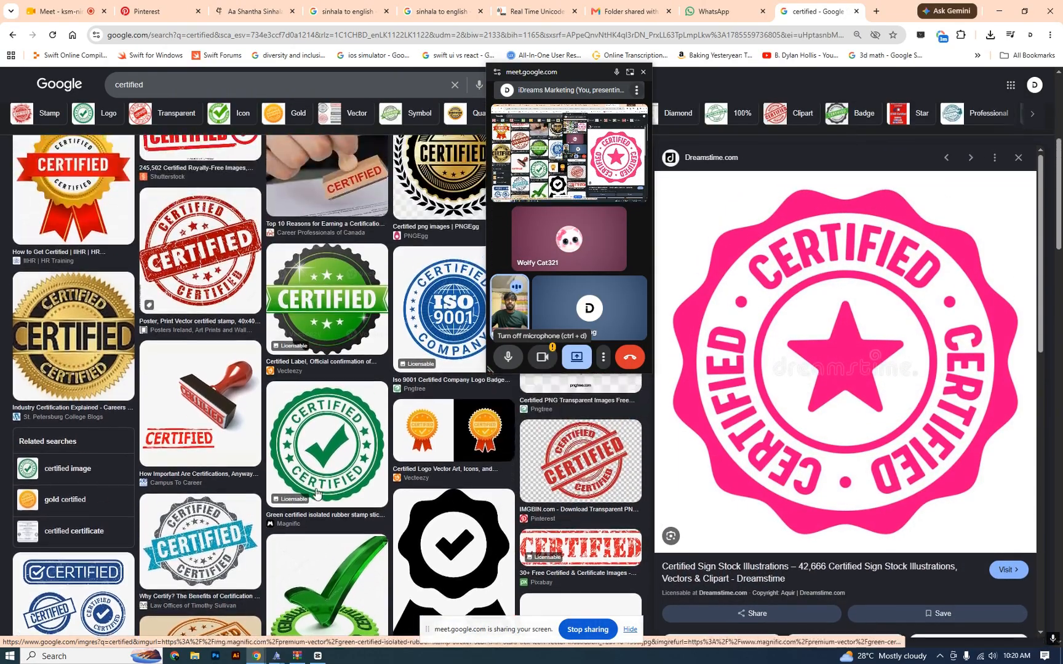
{"action": "left_click", "coordinate": [334, 439]}
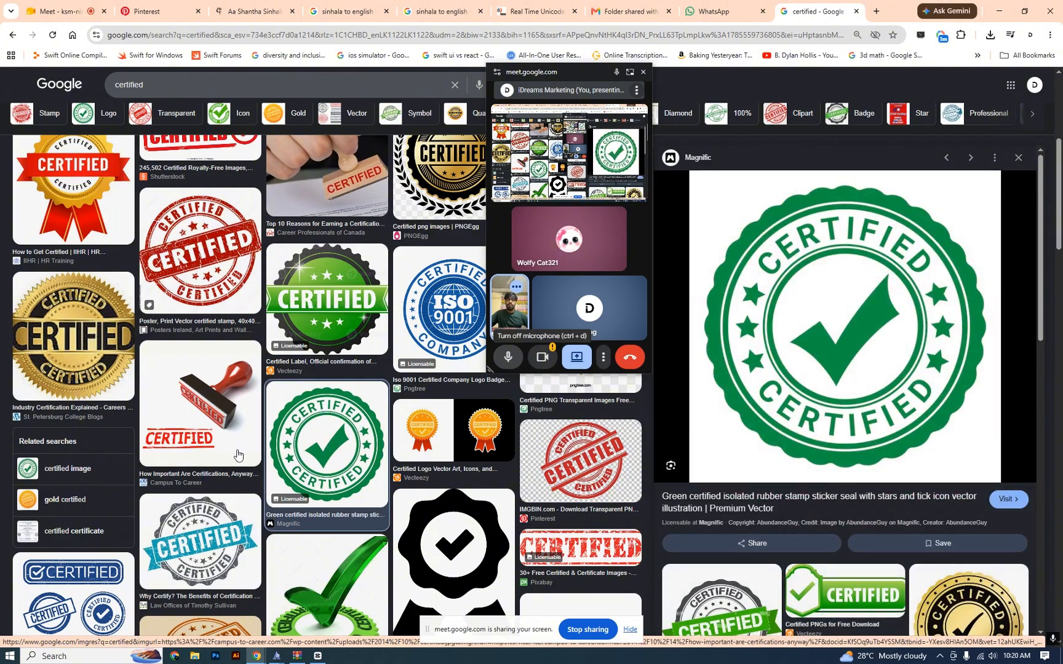
{"action": "right_click", "coordinate": [899, 314]}
{"action": "left_click", "coordinate": [938, 494]}
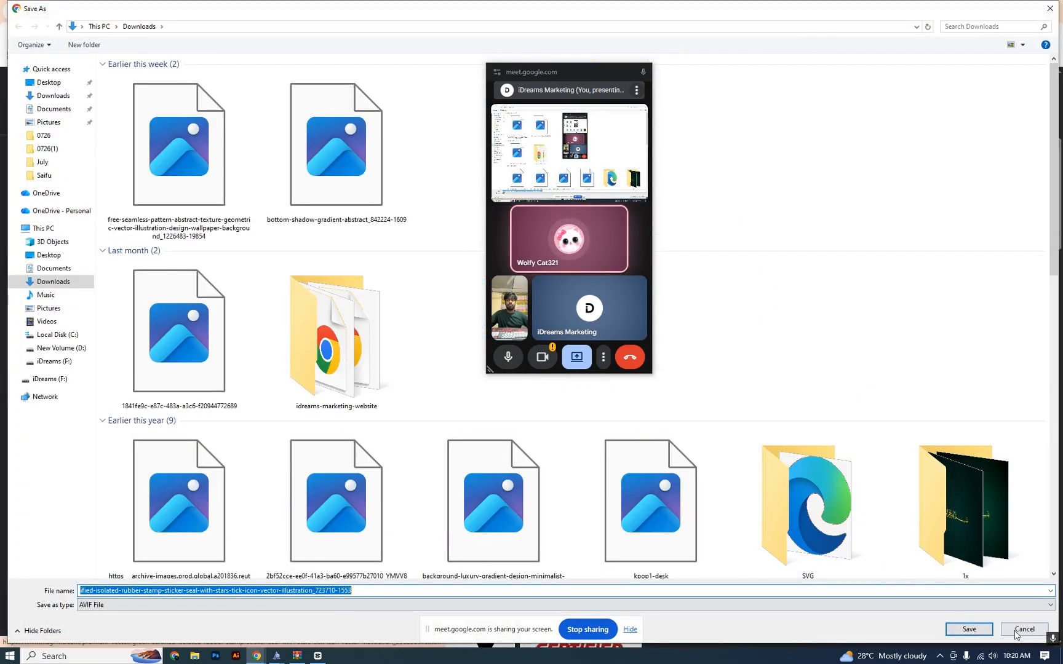
{"action": "left_click", "coordinate": [1014, 627]}
Step: Preview the navy-blue CERTIFIED stamp, then return to the green CERTIFIED stamp and save its AVIF image to Downloads
{"action": "scroll", "coordinate": [338, 431], "scroll_direction": "up", "scroll_amount": 5}
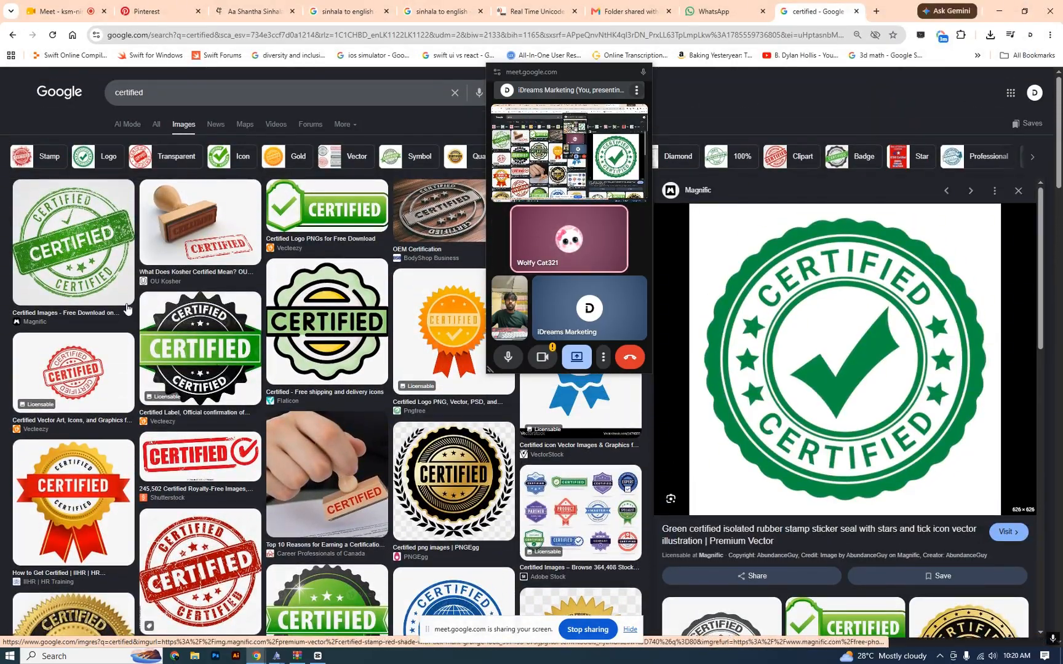
{"action": "scroll", "coordinate": [127, 321], "scroll_direction": "down", "scroll_amount": 4}
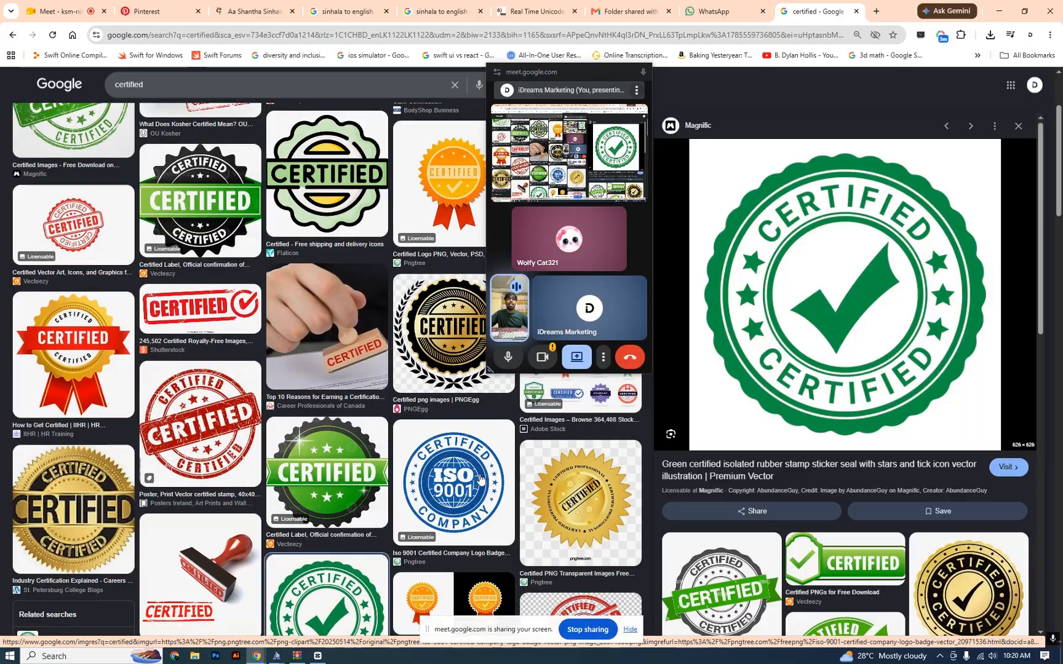
{"action": "scroll", "coordinate": [266, 479], "scroll_direction": "down", "scroll_amount": 3}
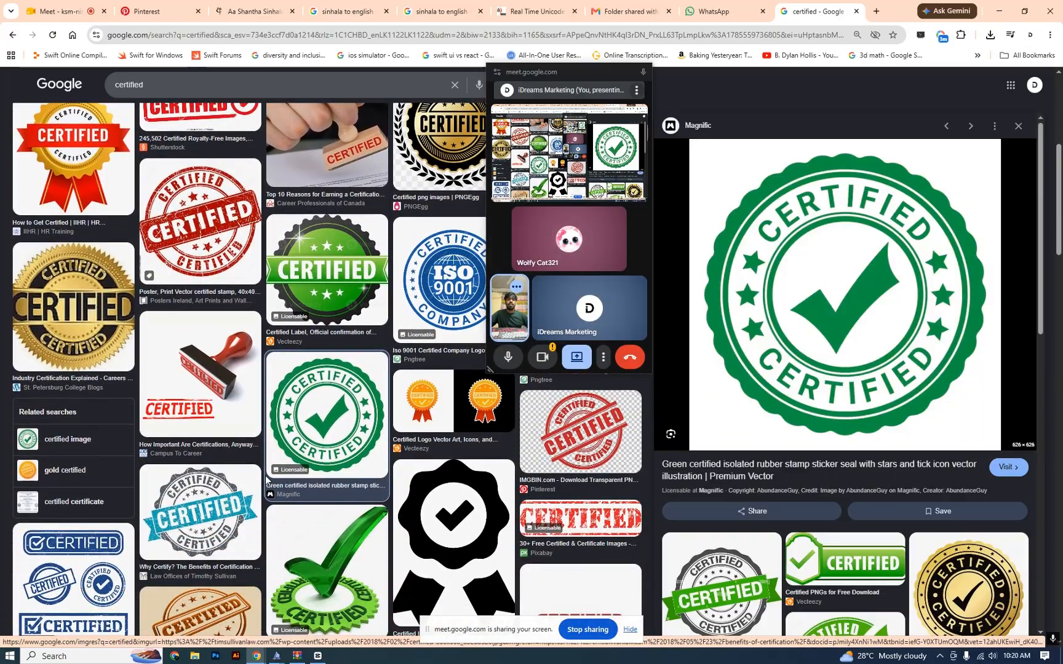
{"action": "scroll", "coordinate": [267, 479], "scroll_direction": "down", "scroll_amount": 3}
{"action": "left_click", "coordinate": [456, 564]}
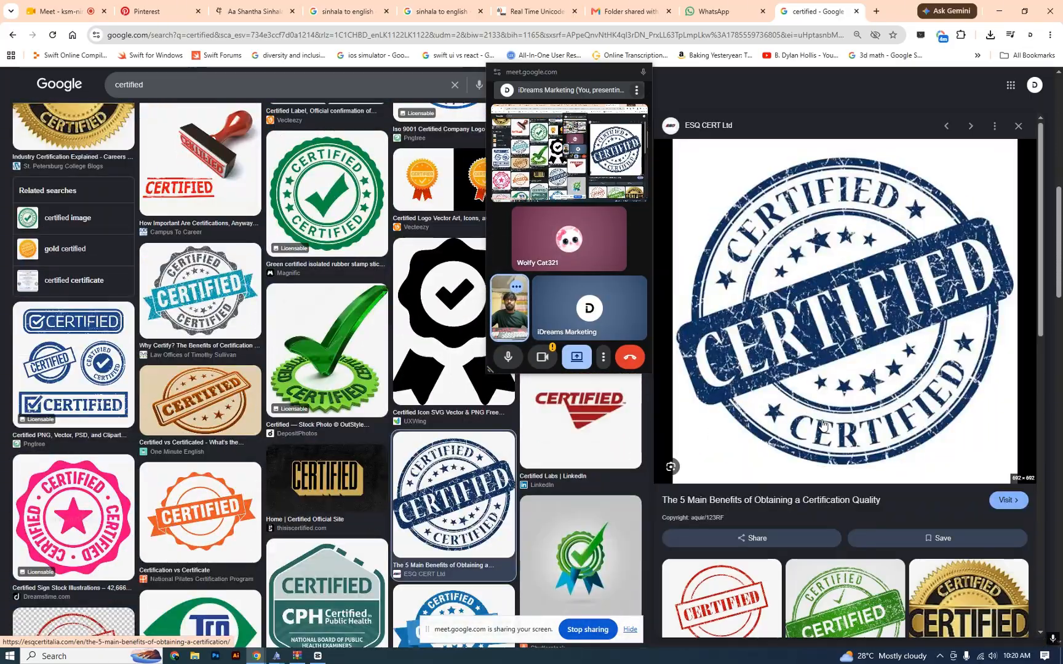
{"action": "scroll", "coordinate": [259, 370], "scroll_direction": "up", "scroll_amount": 10}
{"action": "left_click", "coordinate": [54, 237]}
Step: Search Google for "avif to png" in a new tab and open FreeConvert's AVIF to PNG converter
{"action": "key", "text": "ctrl+t"}
{"action": "type", "text": "avif"}
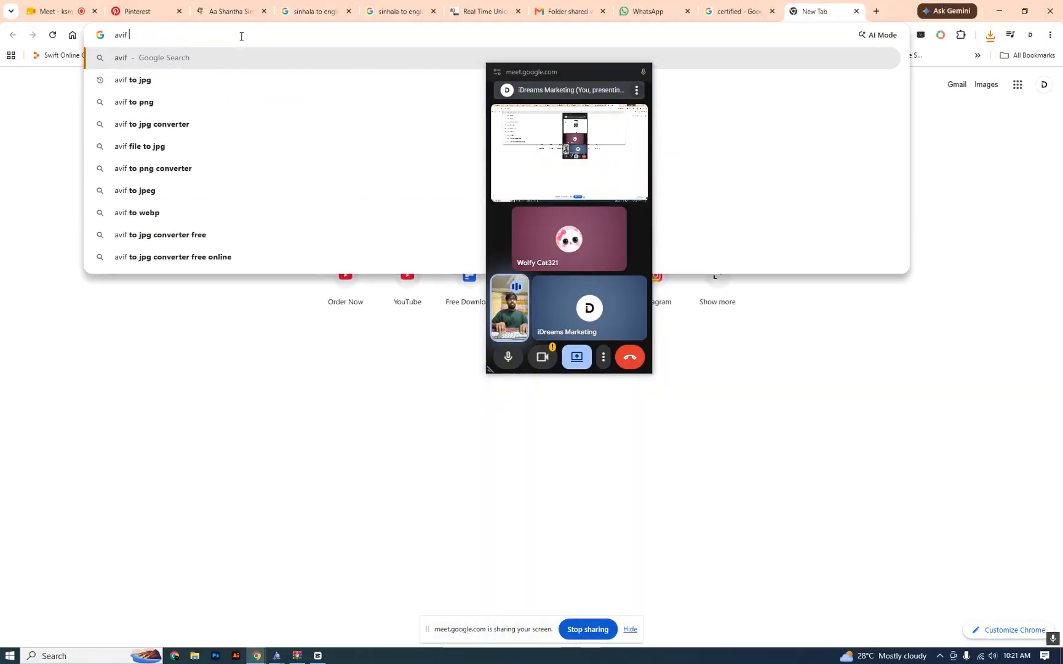
{"action": "key", "text": "Down"}
{"action": "key", "text": "Down"}
{"action": "key", "text": "Return"}
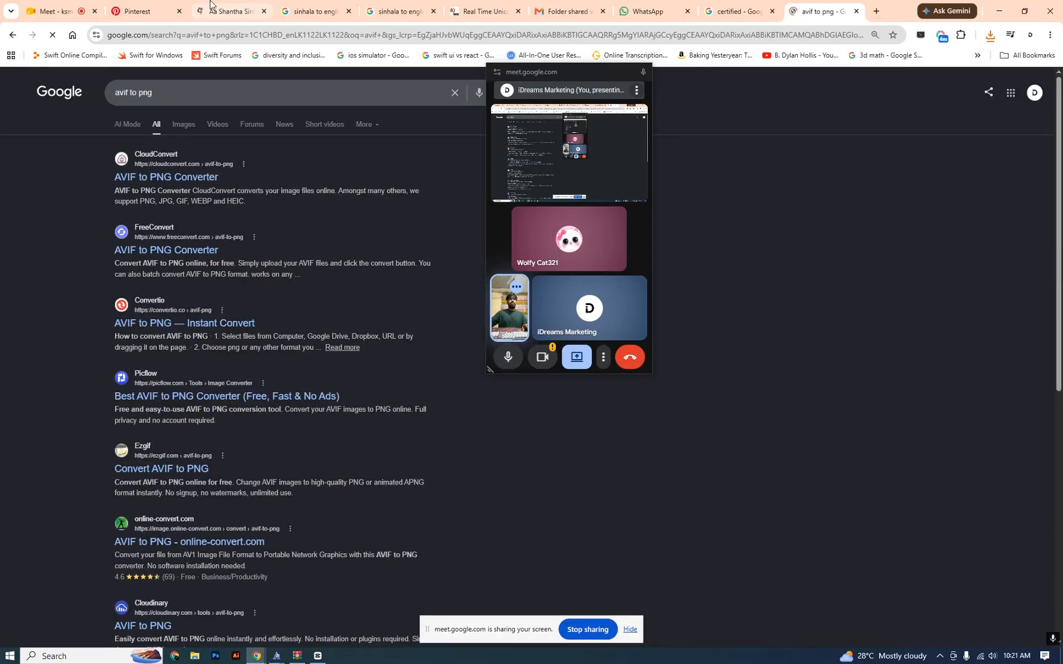
{"action": "left_click", "coordinate": [208, 259]}
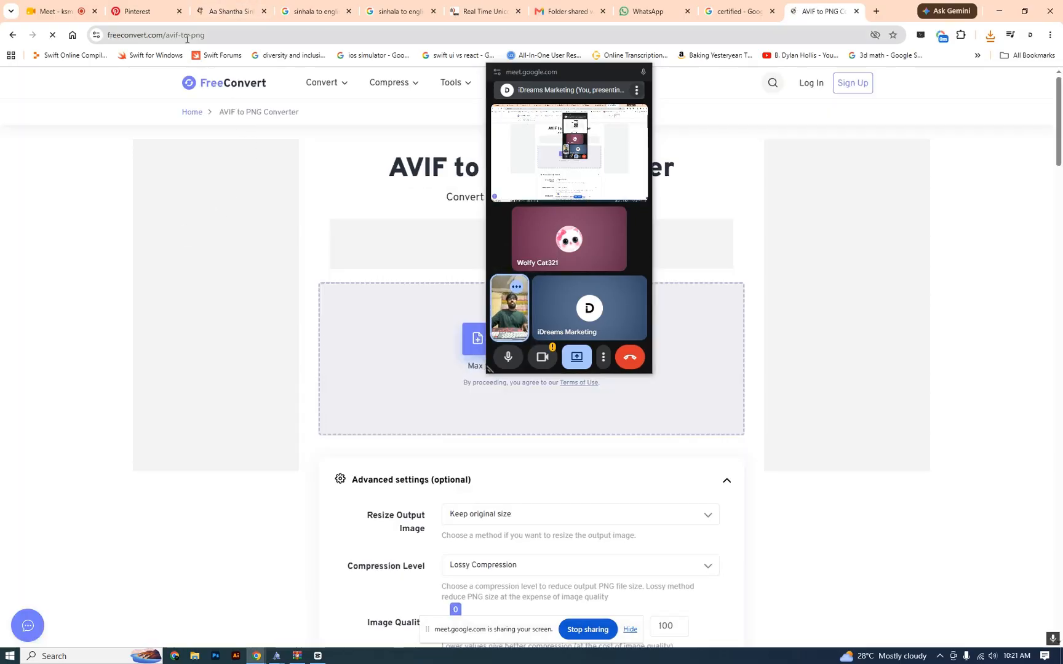
Step: Copy the converter page's address and send it to the Video editing group in WhatsApp
{"action": "left_click", "coordinate": [187, 37]}
{"action": "key", "text": "ctrl+c"}
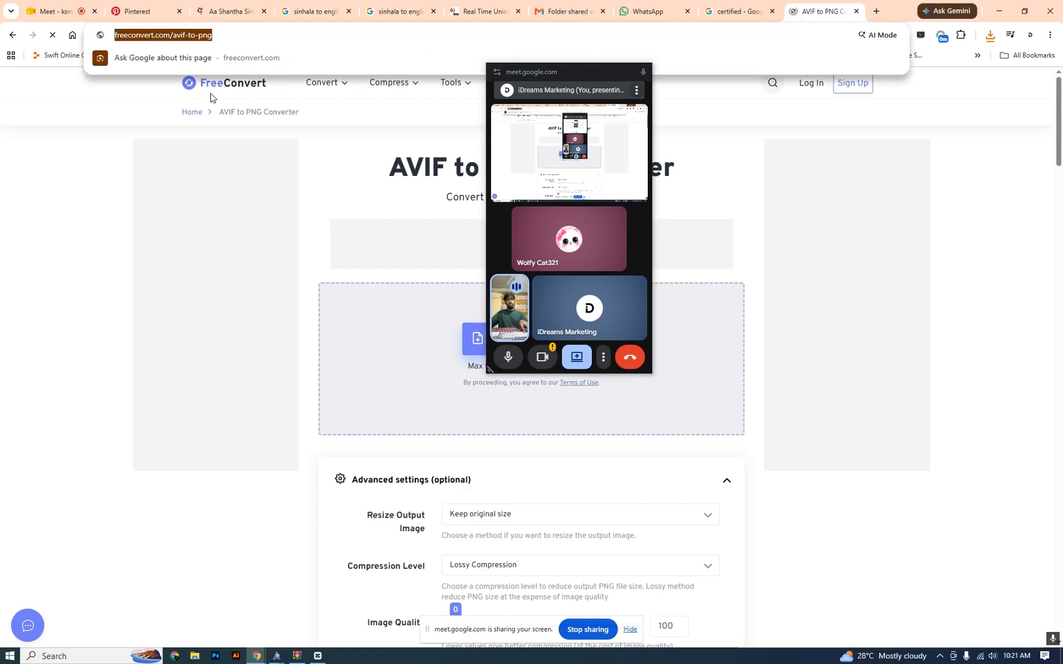
{"action": "left_click", "coordinate": [631, 9]}
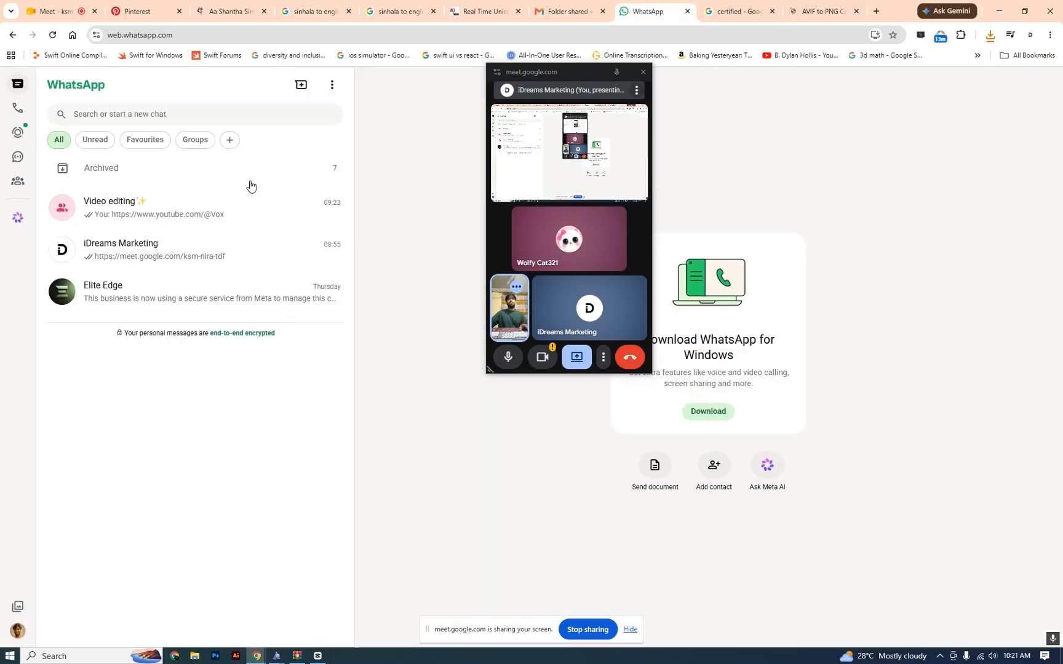
{"action": "left_click", "coordinate": [184, 206]}
{"action": "key", "text": "ctrl+v"}
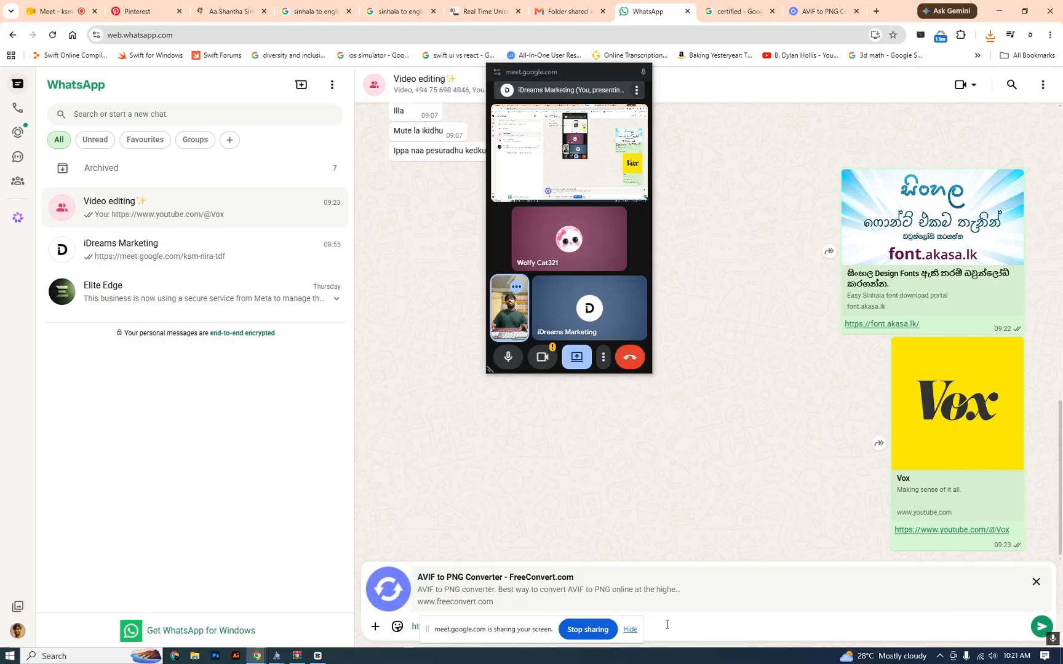
{"action": "key", "text": "Return"}
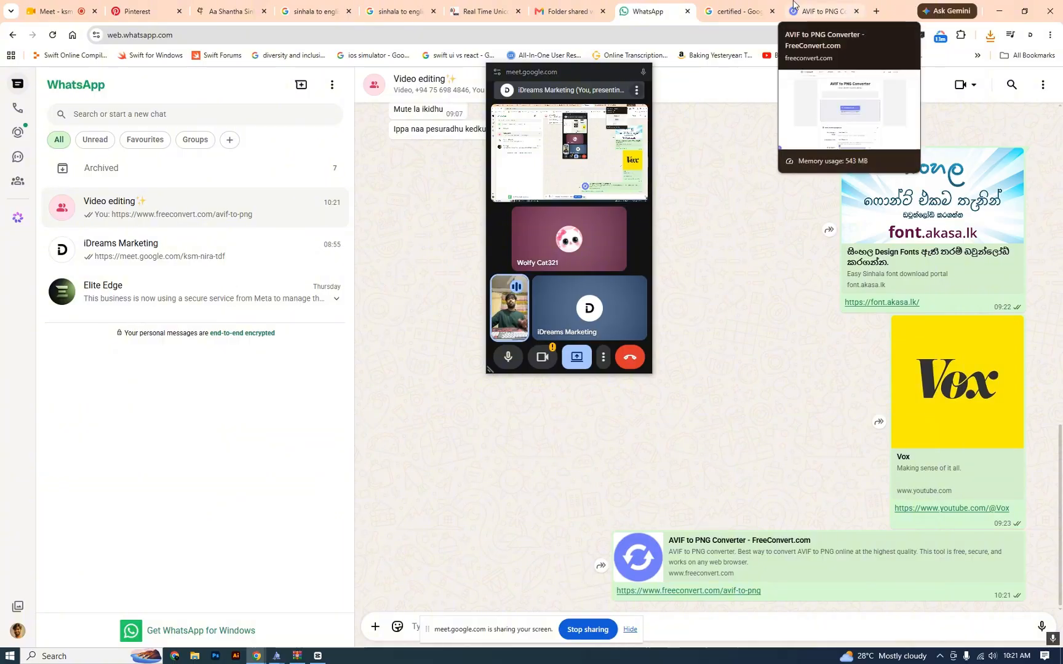
Step: Convert the downloaded certified-stamp AVIF file to PNG on the FreeConvert page and download the result
{"action": "left_click", "coordinate": [808, 17]}
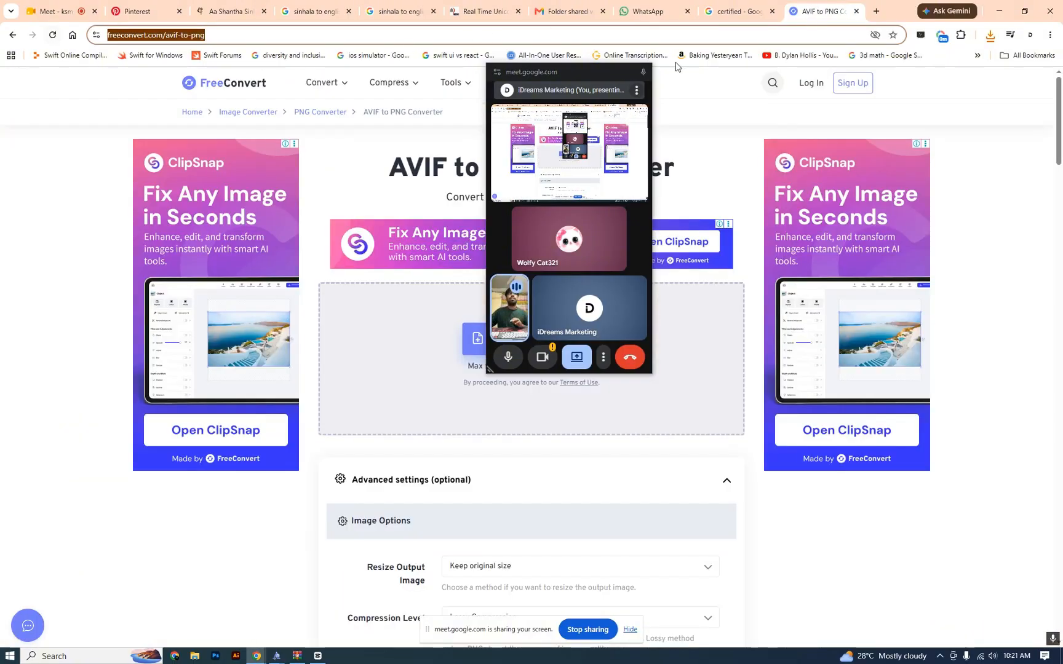
{"action": "left_click", "coordinate": [913, 73]}
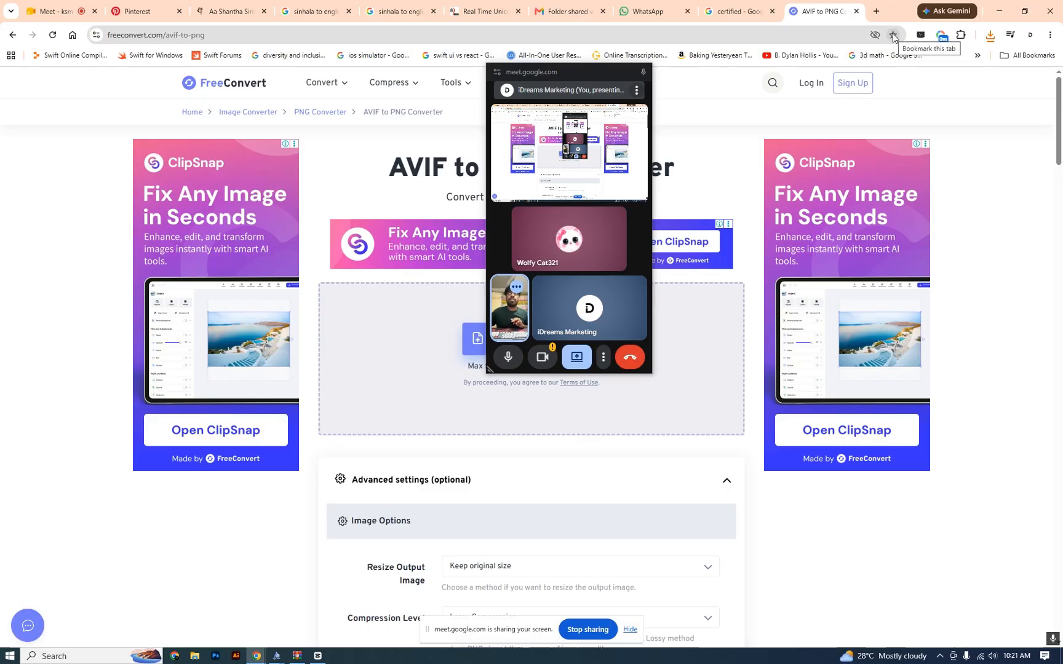
{"action": "left_click", "coordinate": [744, 7]}
{"action": "left_click", "coordinate": [798, 16]}
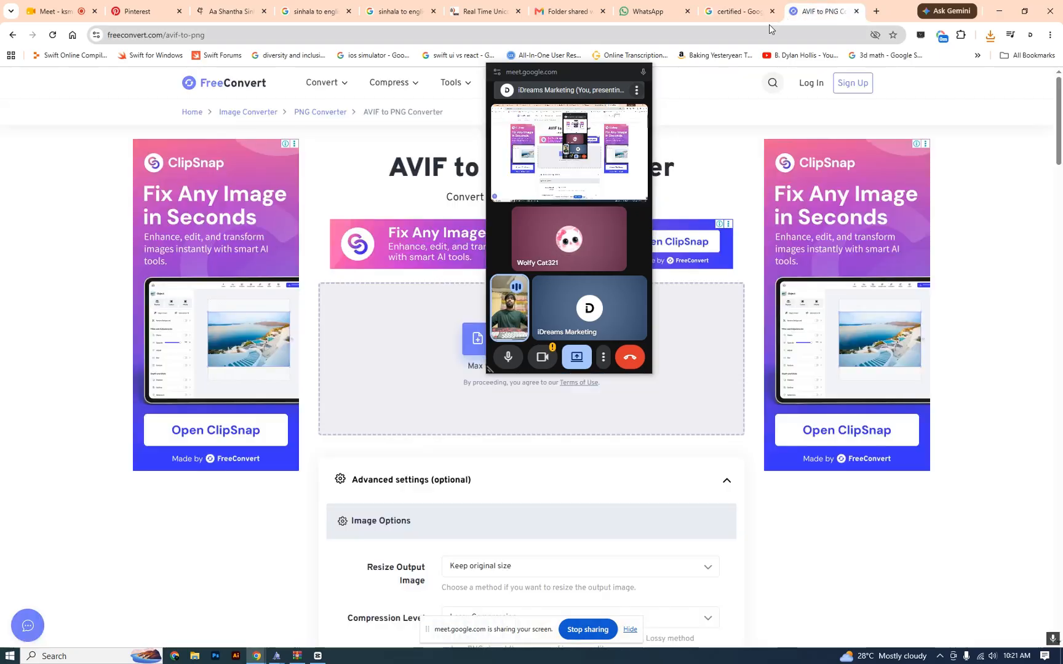
{"action": "left_click", "coordinate": [751, 6]}
{"action": "left_click", "coordinate": [821, 12]}
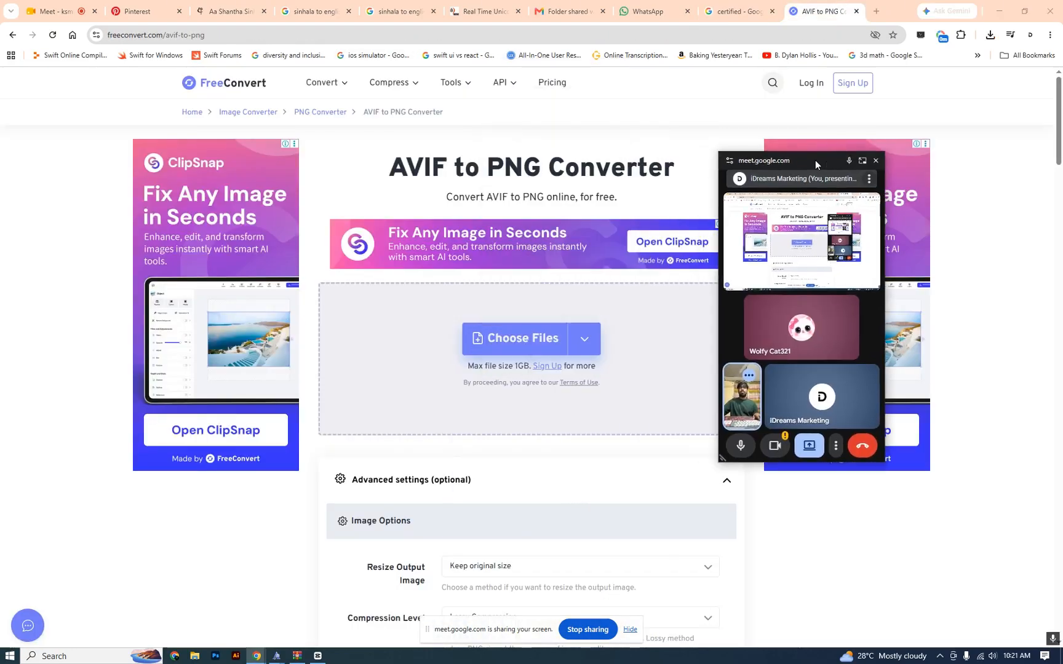
{"action": "left_click", "coordinate": [530, 339]}
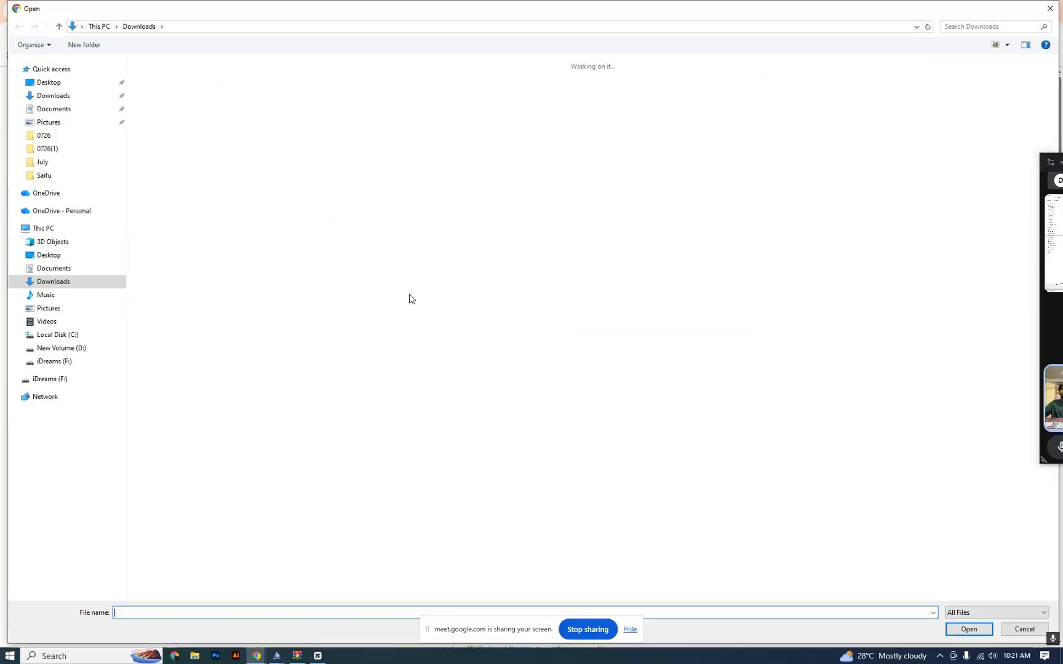
{"action": "double_click", "coordinate": [198, 186]}
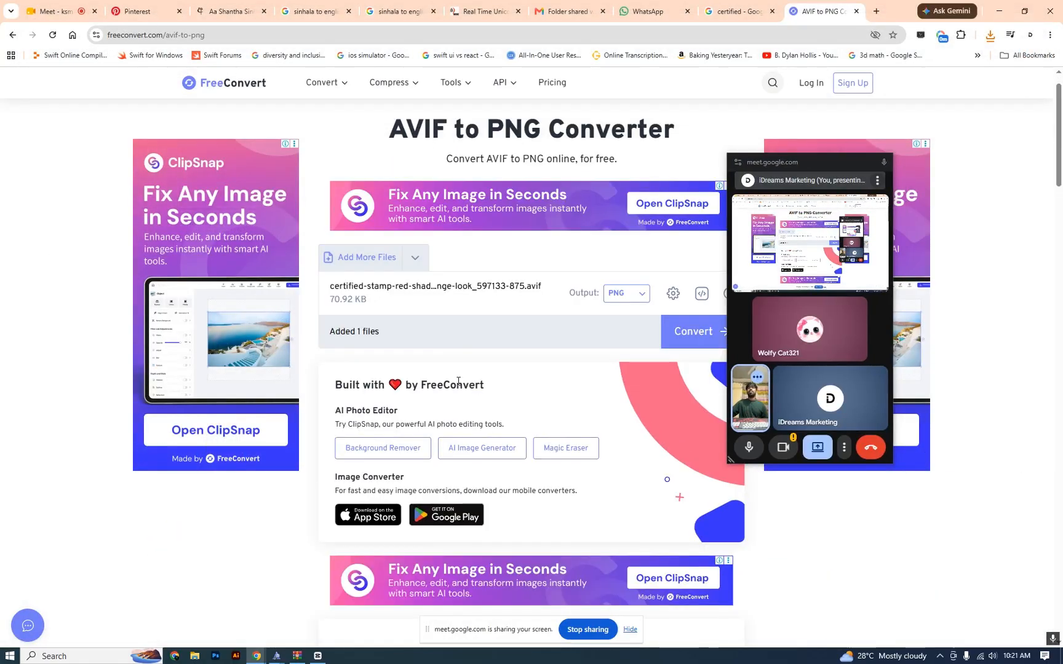
{"action": "left_click", "coordinate": [670, 345]}
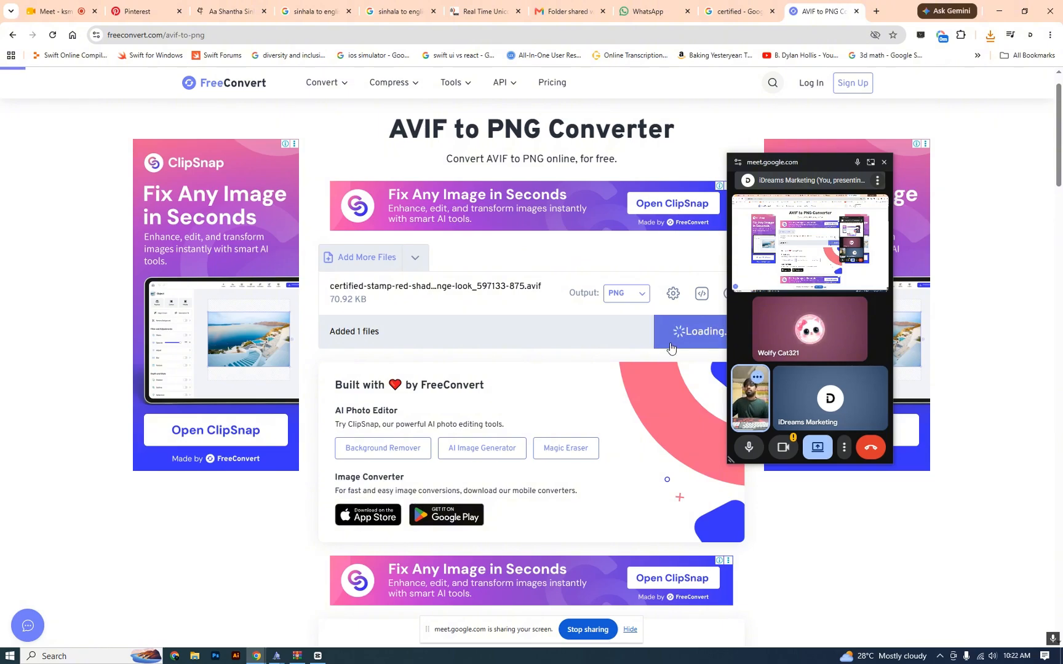
{"action": "left_click", "coordinate": [629, 299]}
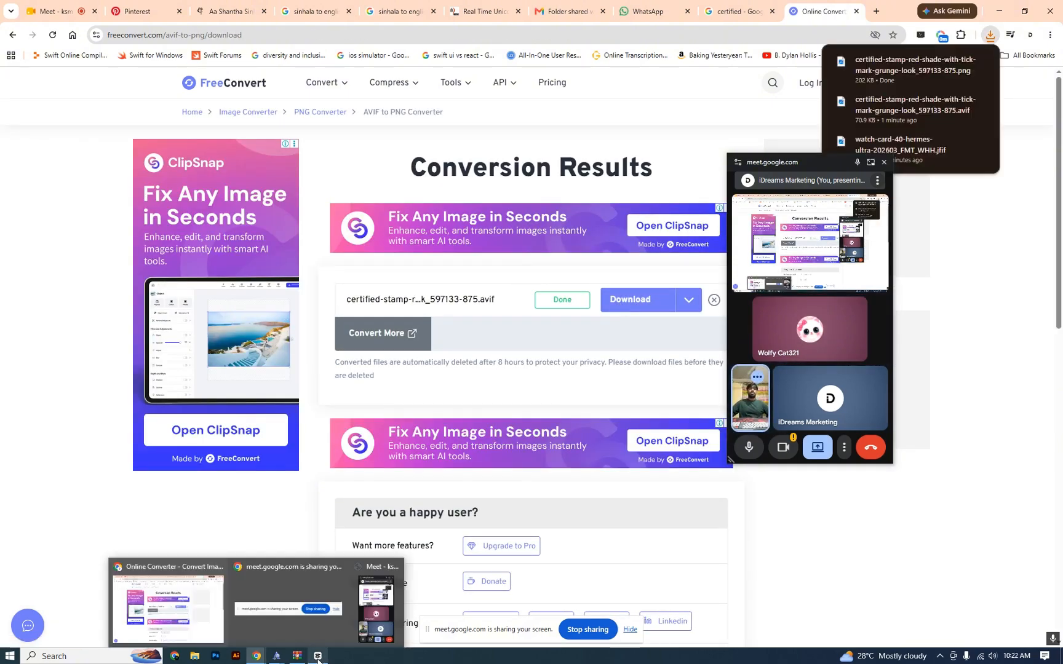
Step: Switch briefly to CapCut and open a separate Chrome window under another user profile
{"action": "left_click", "coordinate": [318, 657]}
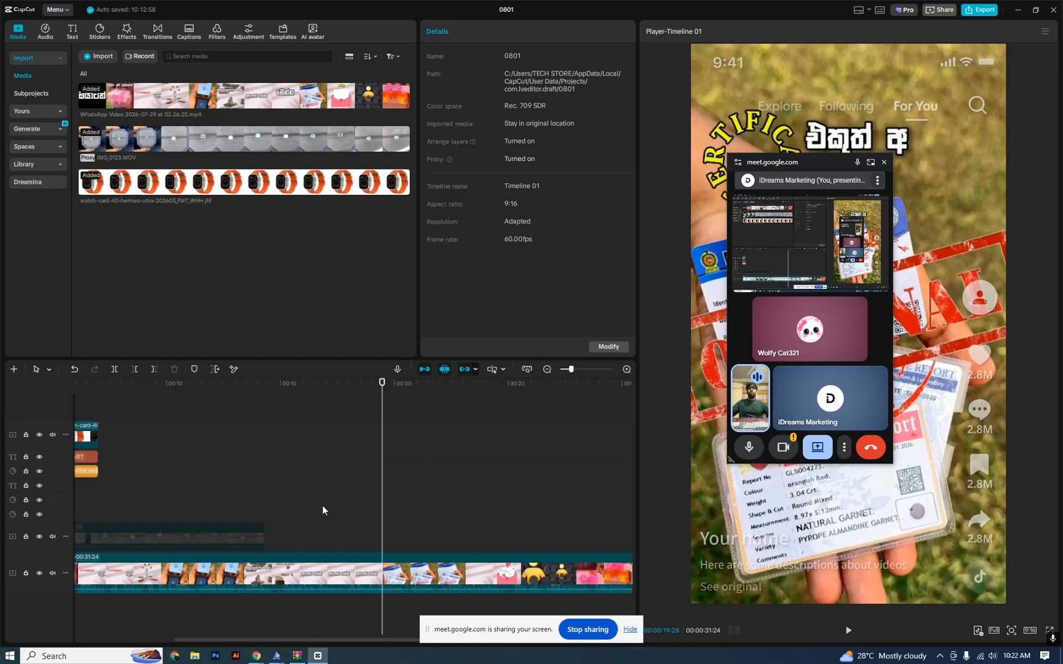
{"action": "right_click", "coordinate": [256, 657]}
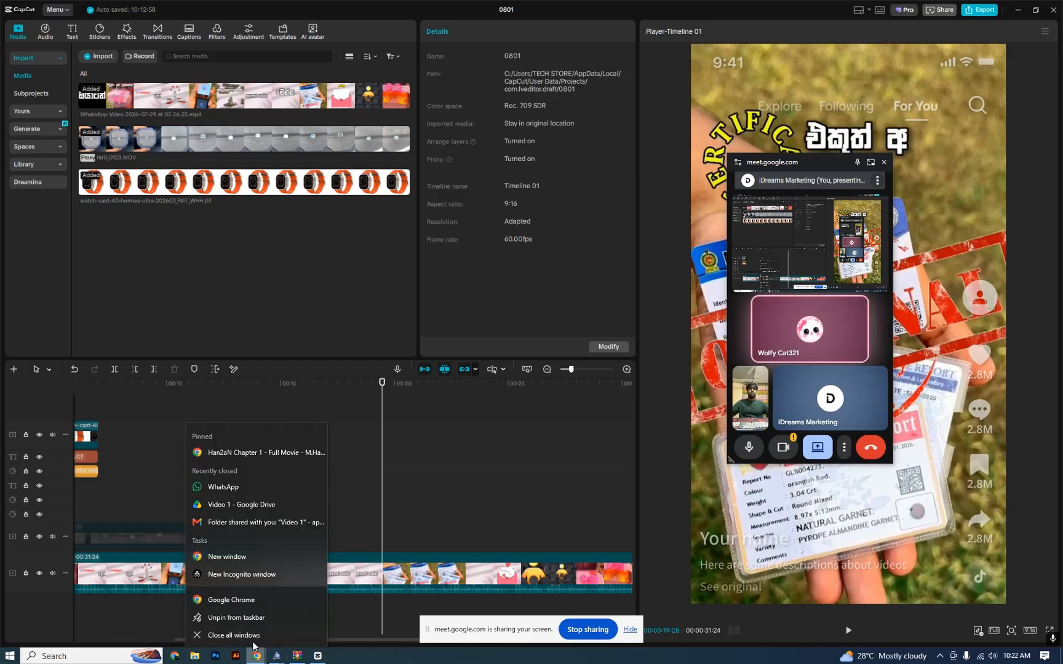
{"action": "left_click", "coordinate": [238, 598]}
{"action": "scroll", "coordinate": [510, 366], "scroll_direction": "down", "scroll_amount": 3}
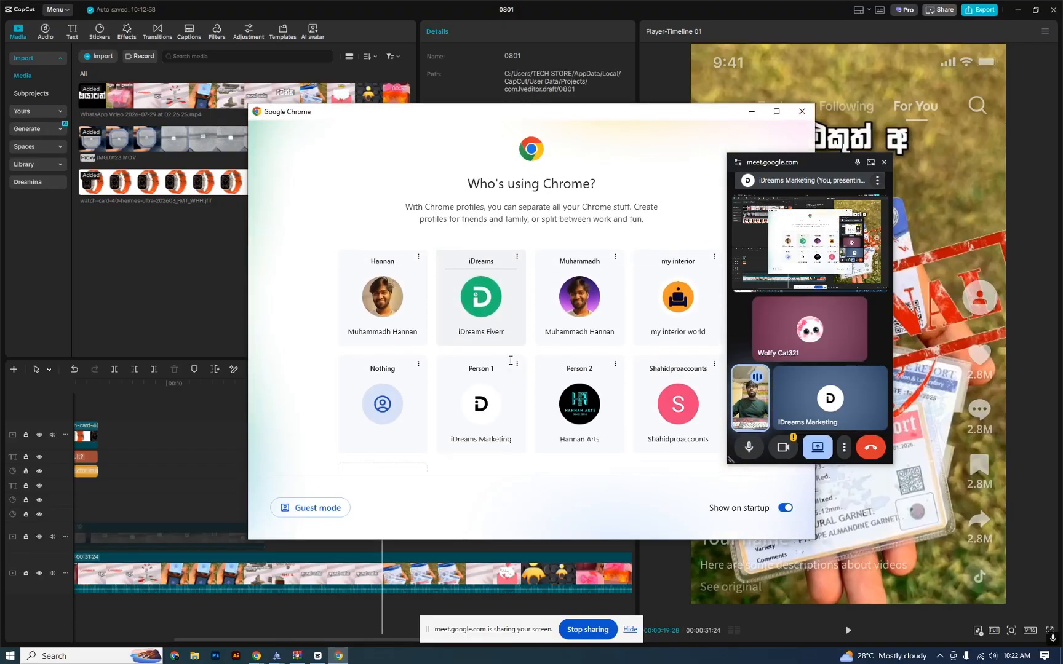
{"action": "scroll", "coordinate": [644, 340], "scroll_direction": "up", "scroll_amount": 3}
{"action": "scroll", "coordinate": [644, 340], "scroll_direction": "up", "scroll_amount": 1}
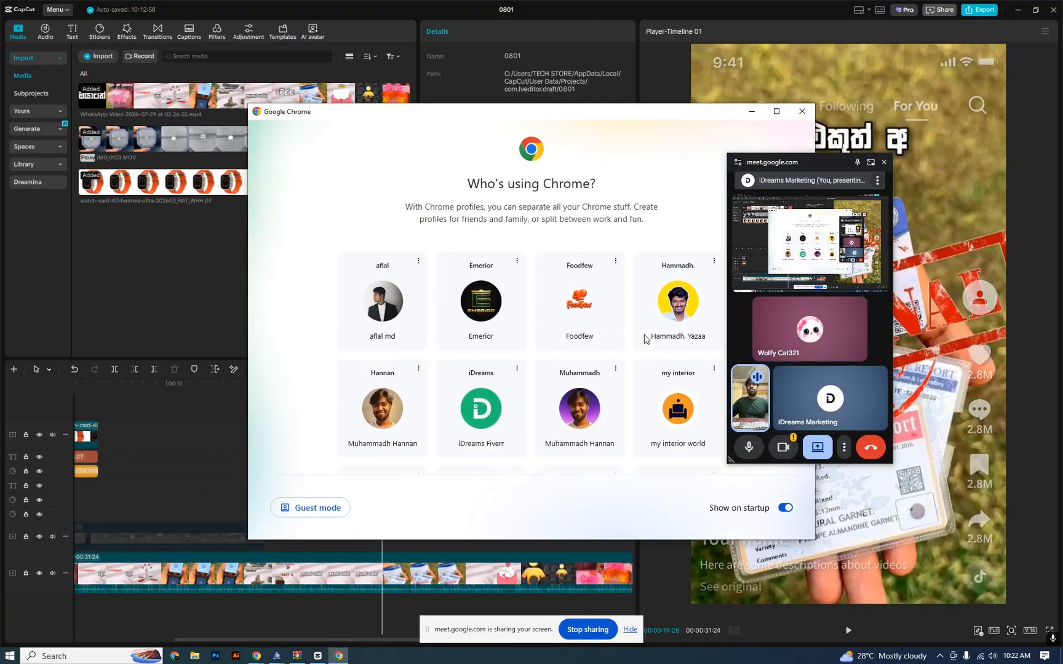
{"action": "scroll", "coordinate": [630, 333], "scroll_direction": "down", "scroll_amount": 1}
{"action": "left_click", "coordinate": [395, 336]}
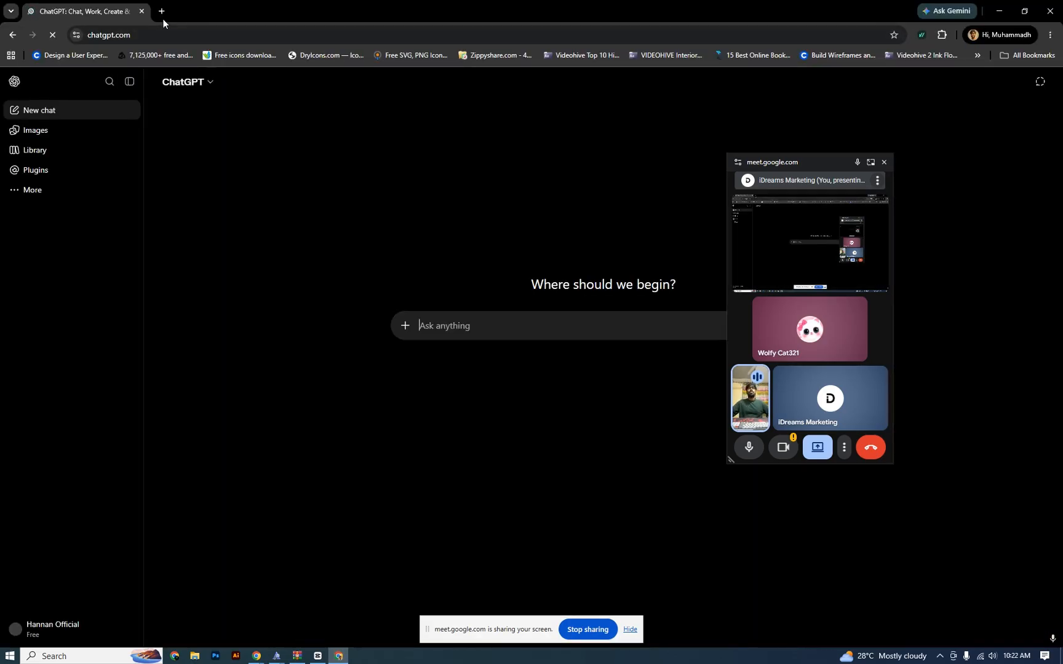
Step: Open Adobe Express's free image background remover in a new tab and move the Meet window clear of the upload area
{"action": "key", "text": "ctrl+w"}
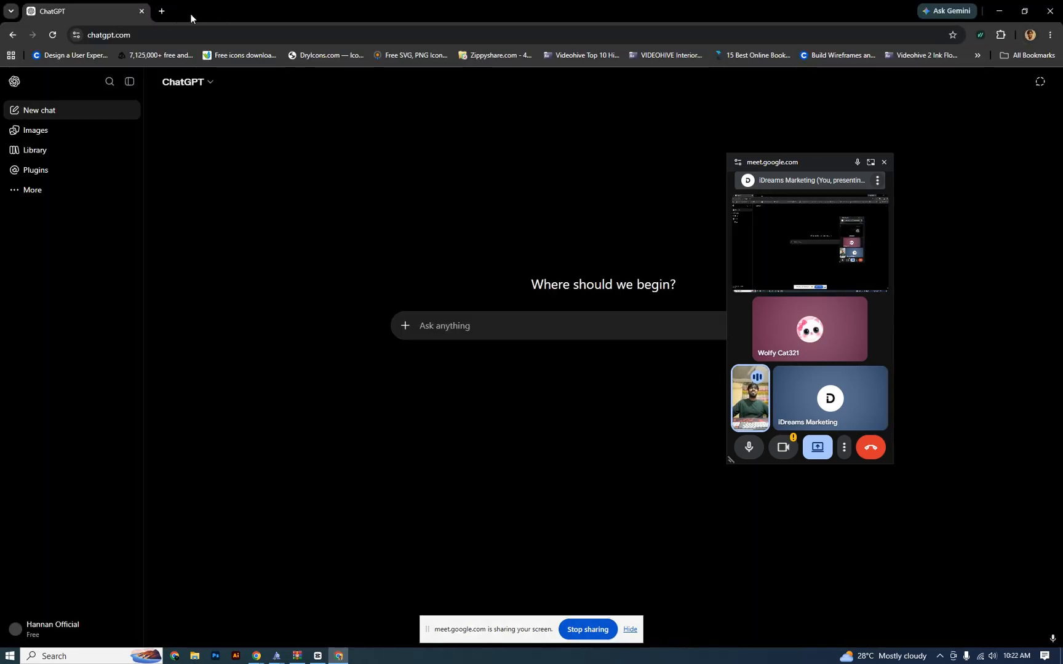
{"action": "left_click", "coordinate": [165, 11]}
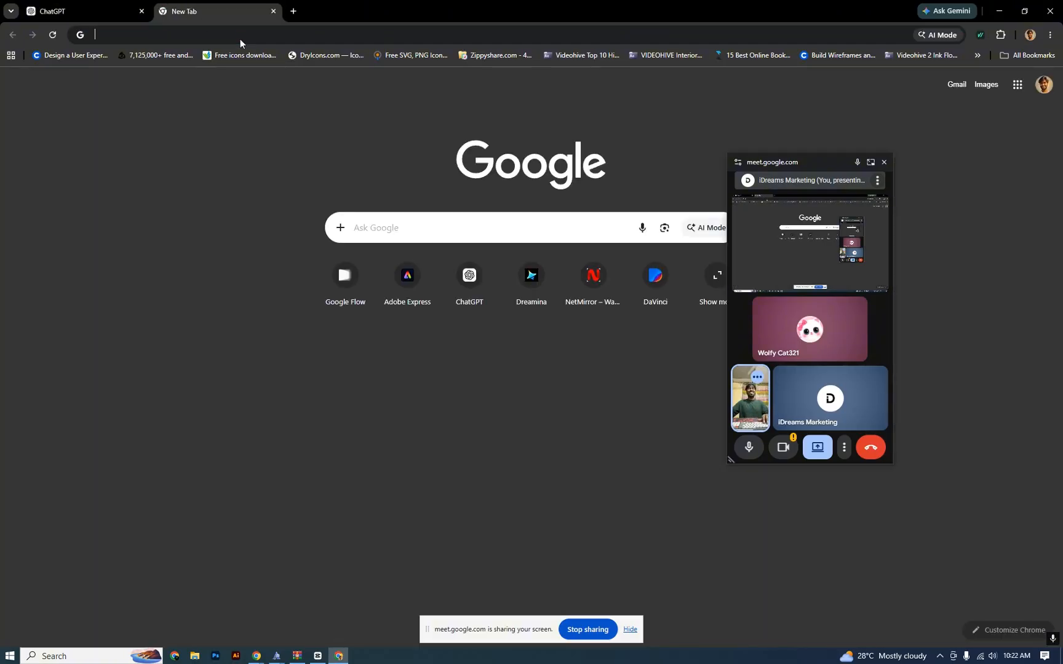
{"action": "left_click", "coordinate": [240, 38]}
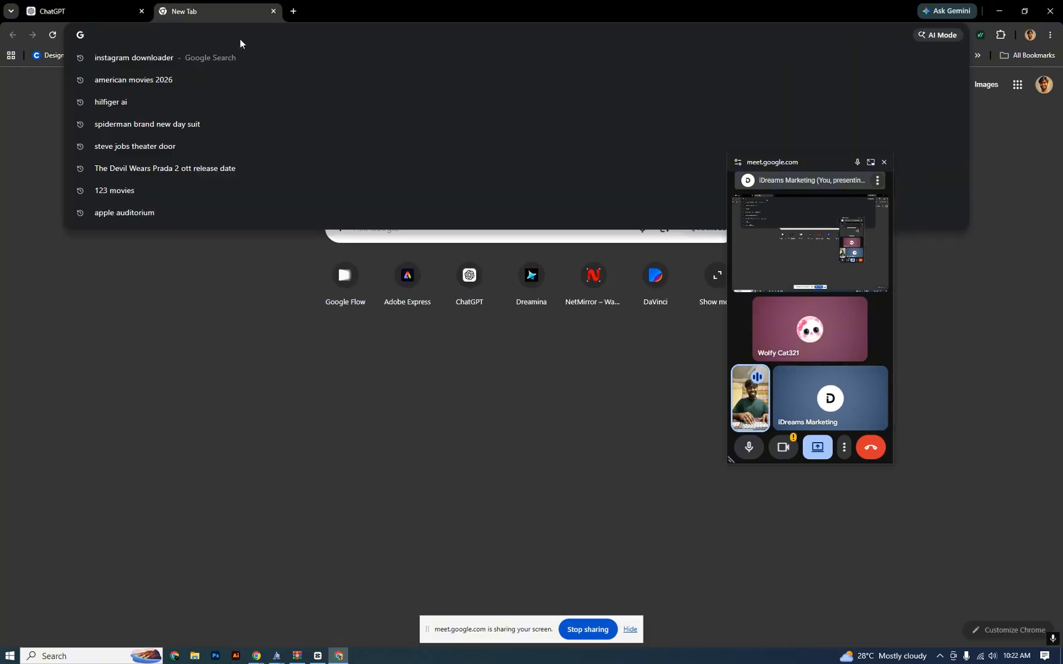
{"action": "type", "text": "background"}
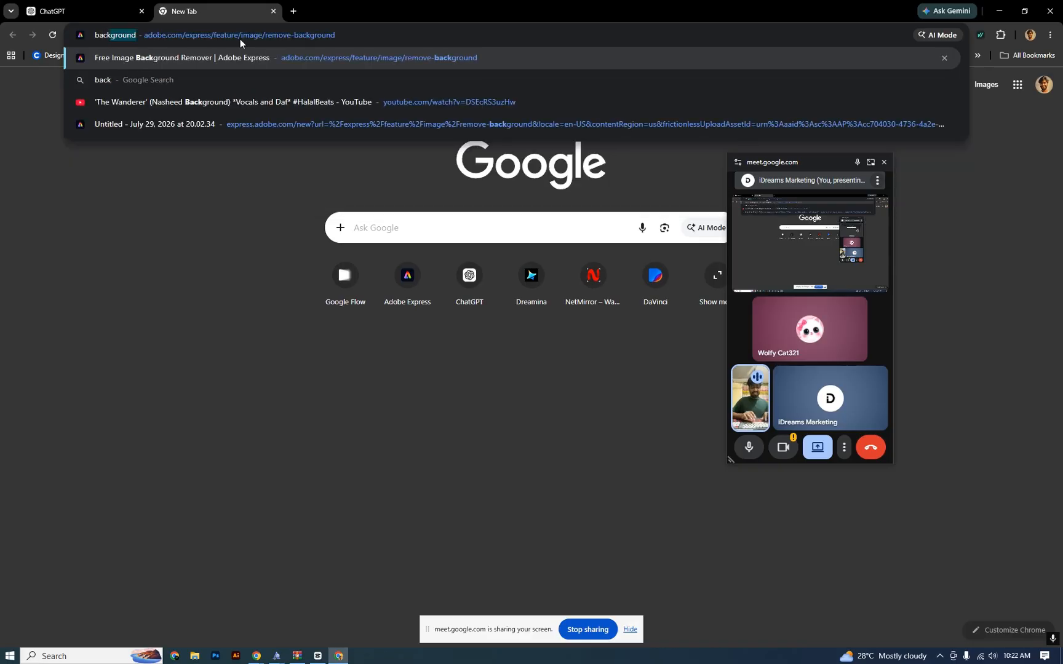
{"action": "key", "text": "Return"}
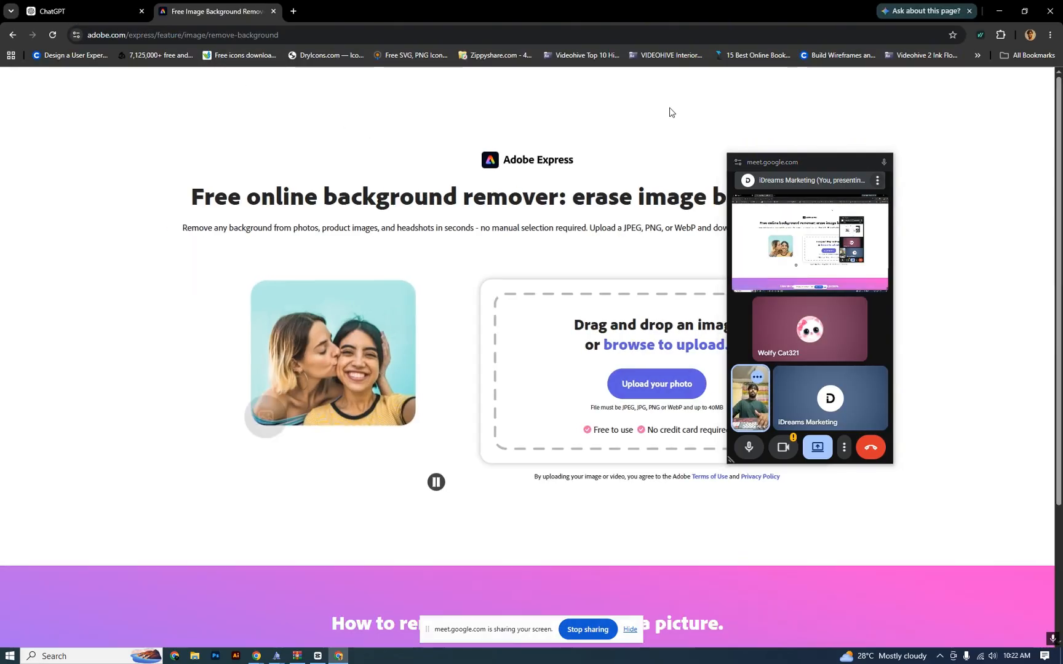
{"action": "left_click_drag", "start_coordinate": [803, 164], "coordinate": [941, 140]}
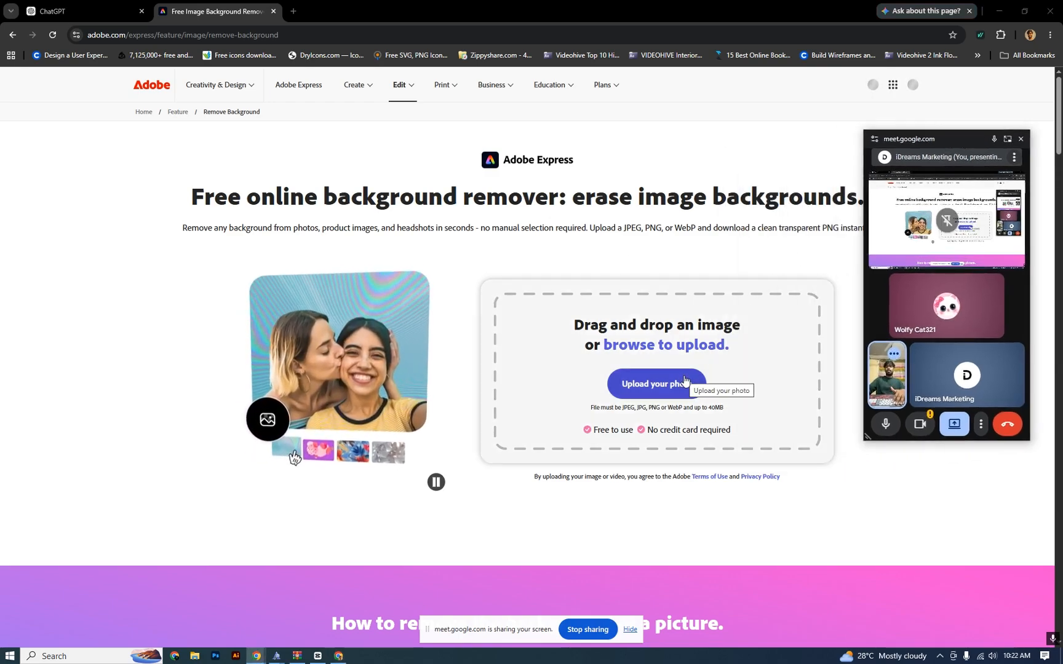
Step: Upload the certified-stamp-red-shade-with-tick-mark-grunge-look_597133-875 image from Downloads to the background remover
{"action": "left_click", "coordinate": [685, 299]}
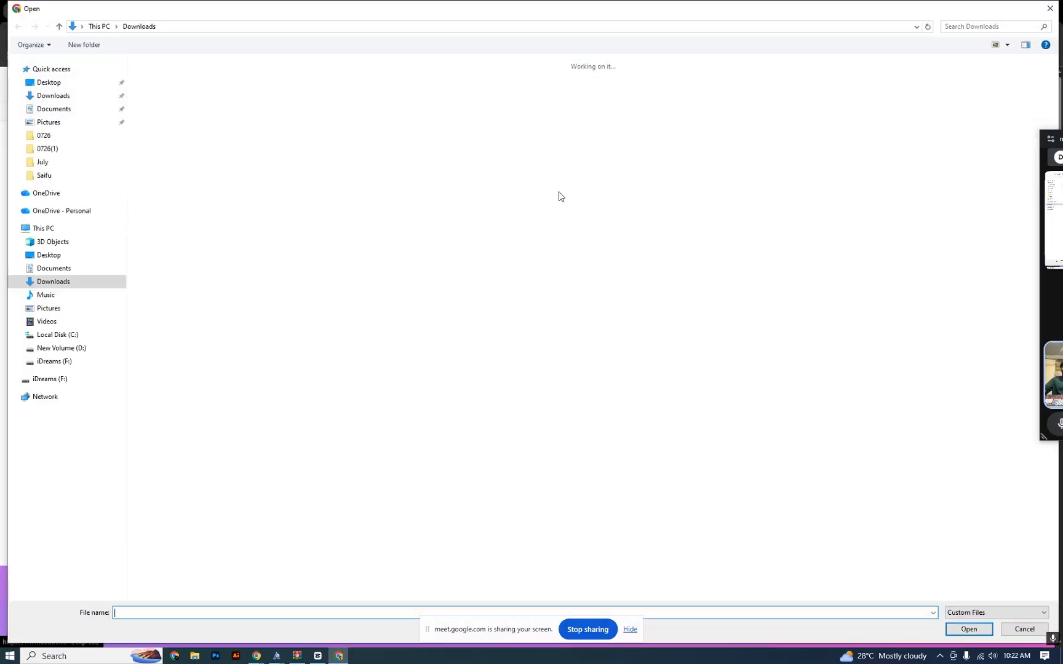
{"action": "left_click", "coordinate": [225, 135]}
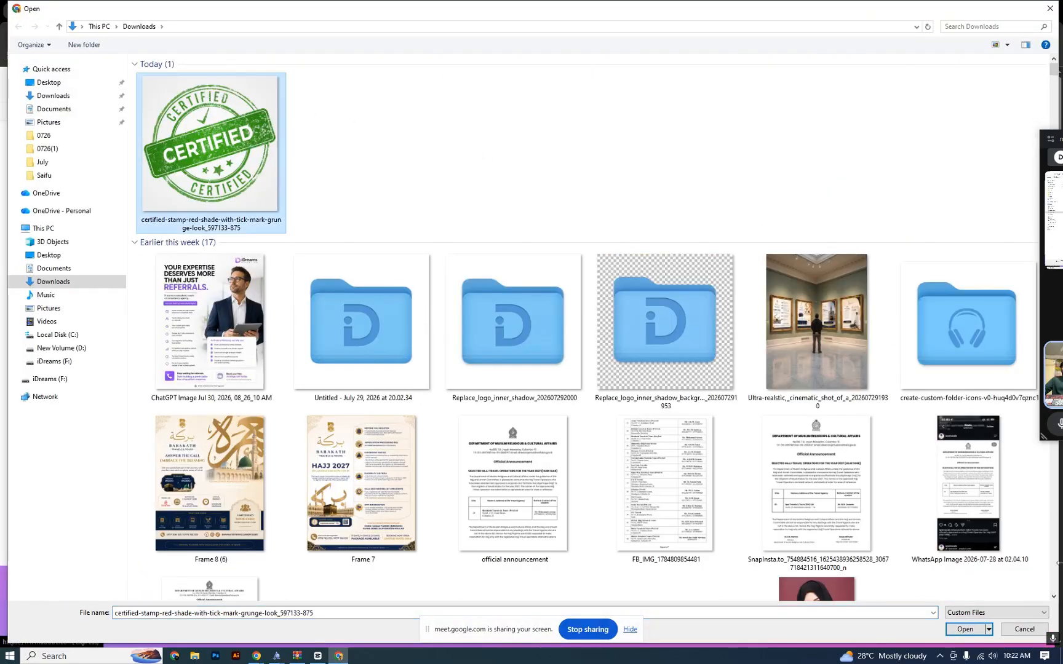
{"action": "left_click", "coordinate": [964, 630]}
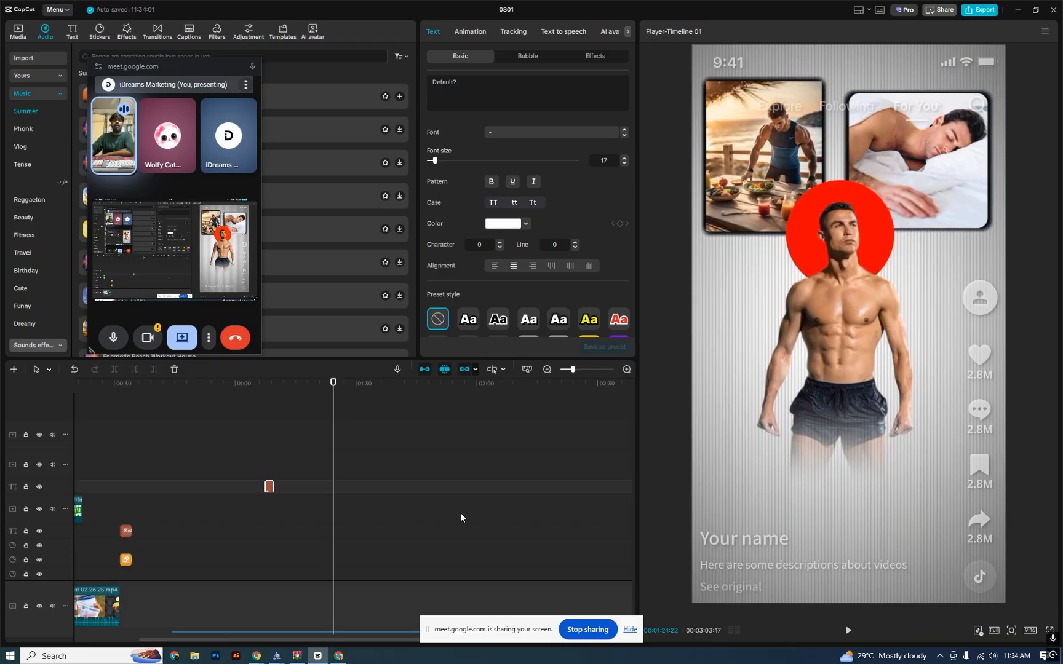
Step: Switch to CapCut and add a square shape to the timeline at 00:01:23:49, where the red circle and two photo cards appear
{"action": "scroll", "coordinate": [418, 541], "scroll_direction": "down", "scroll_amount": 3}
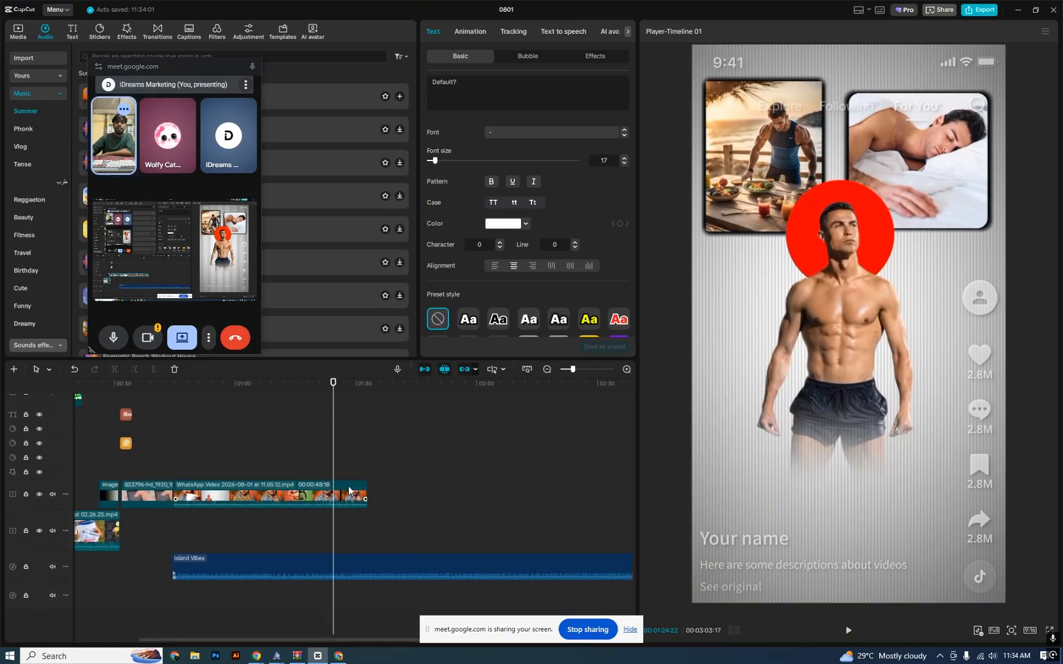
{"action": "left_click", "coordinate": [349, 491]}
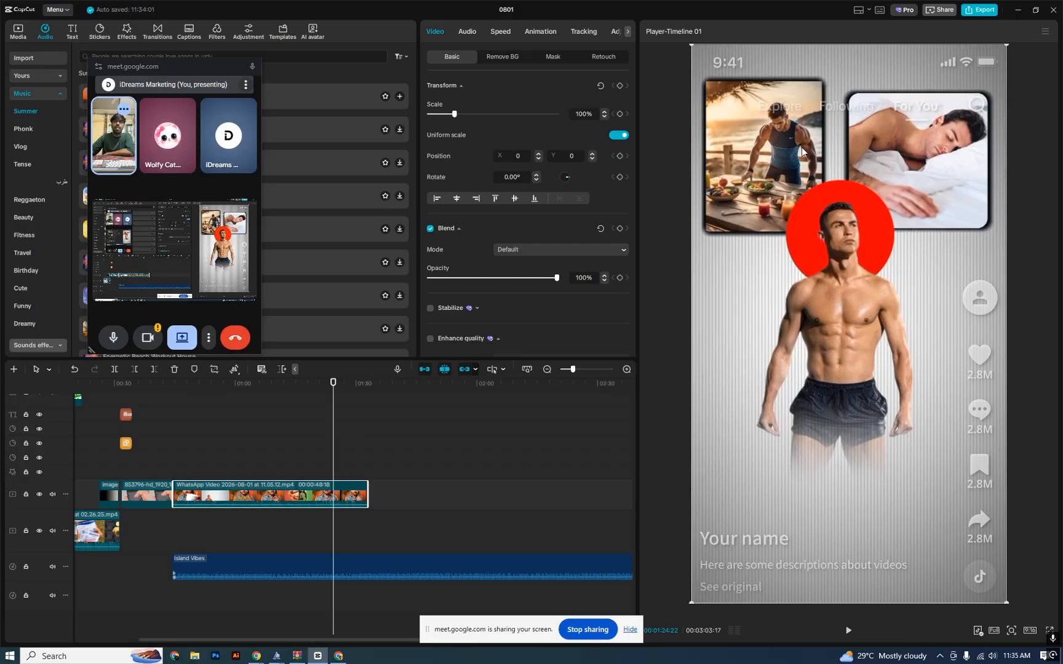
{"action": "left_click", "coordinate": [317, 384]}
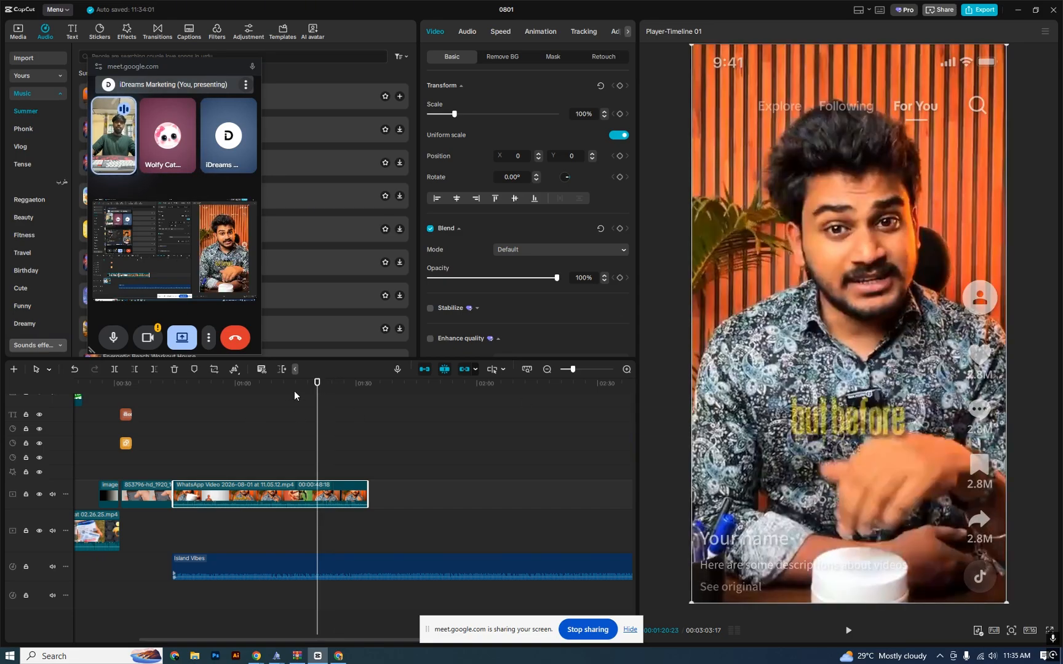
{"action": "left_click_drag", "start_coordinate": [319, 385], "coordinate": [331, 384]}
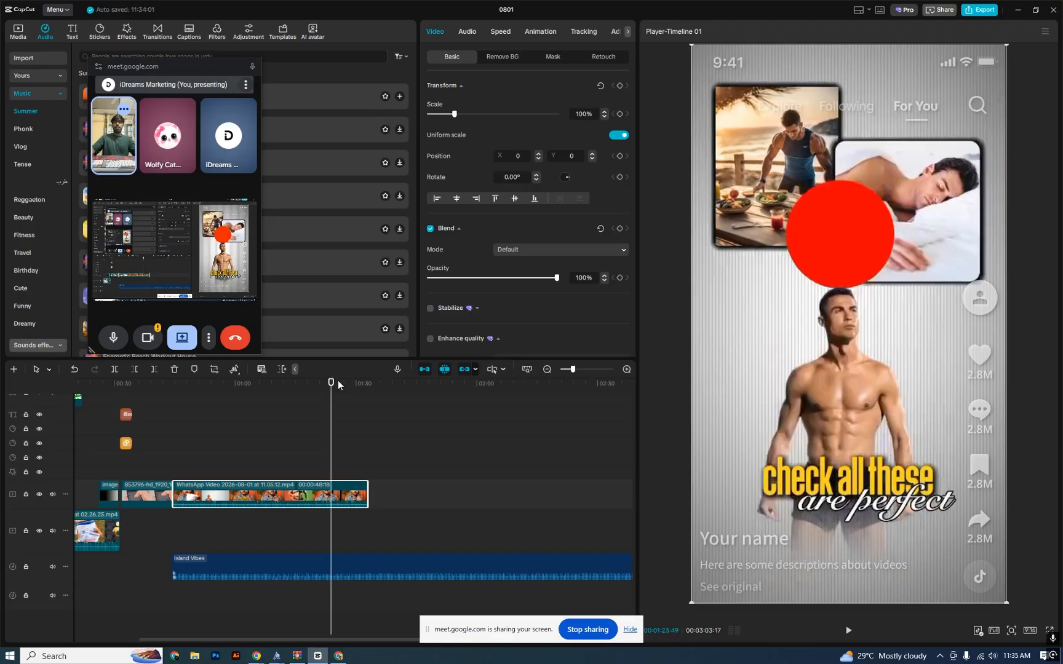
{"action": "scroll", "coordinate": [44, 214], "scroll_direction": "down", "scroll_amount": 5}
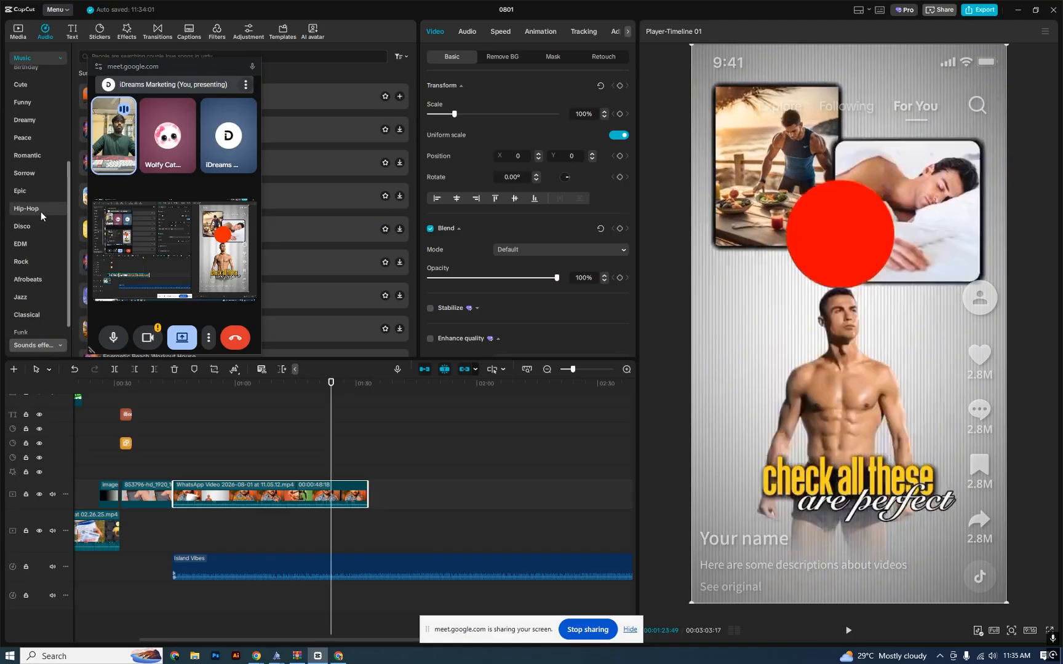
{"action": "left_click", "coordinate": [93, 36]}
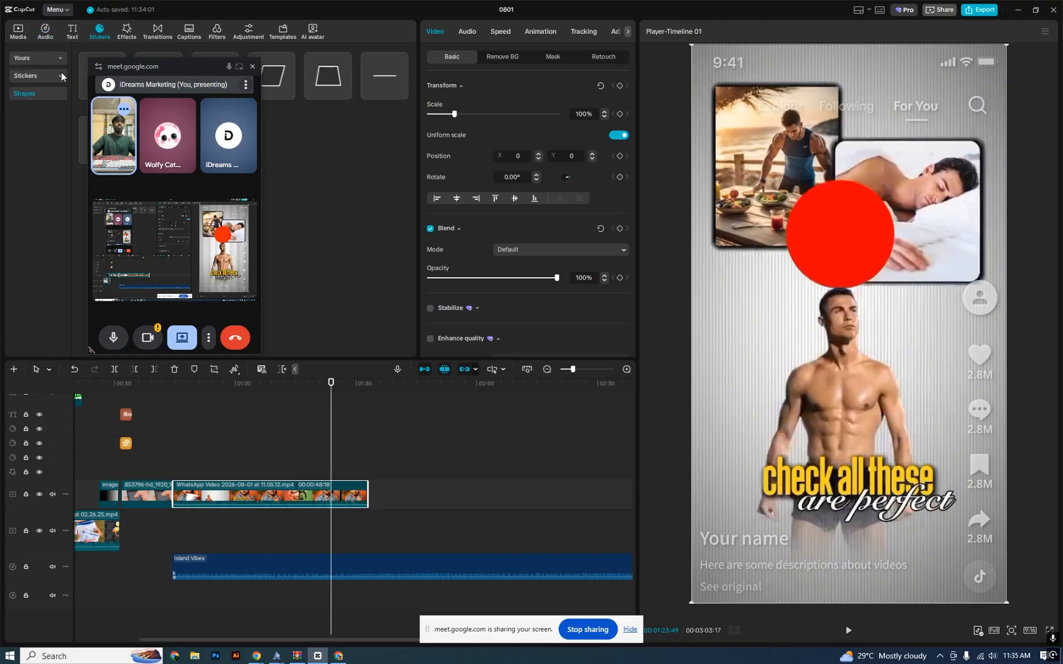
{"action": "left_click_drag", "start_coordinate": [171, 66], "coordinate": [315, 57]}
{"action": "left_click_drag", "start_coordinate": [102, 71], "coordinate": [330, 453]}
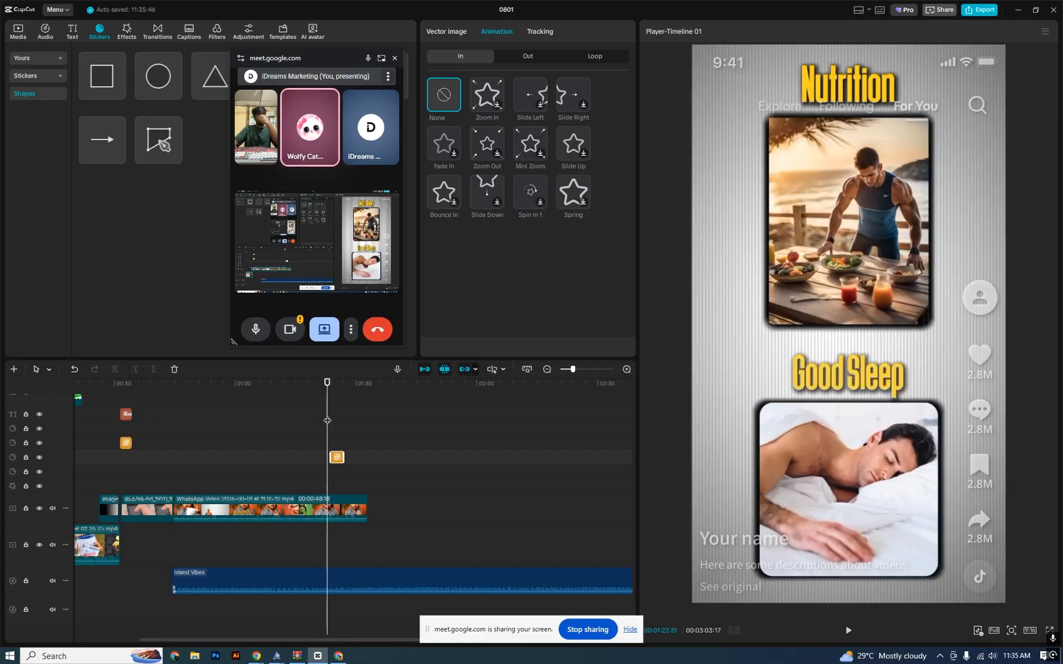
Step: Move the square beside the man's head, just below the first photo card, and enable its shadow at 100% opacity
{"action": "left_click", "coordinate": [442, 32]}
{"action": "scroll", "coordinate": [431, 184], "scroll_direction": "down", "scroll_amount": 4}
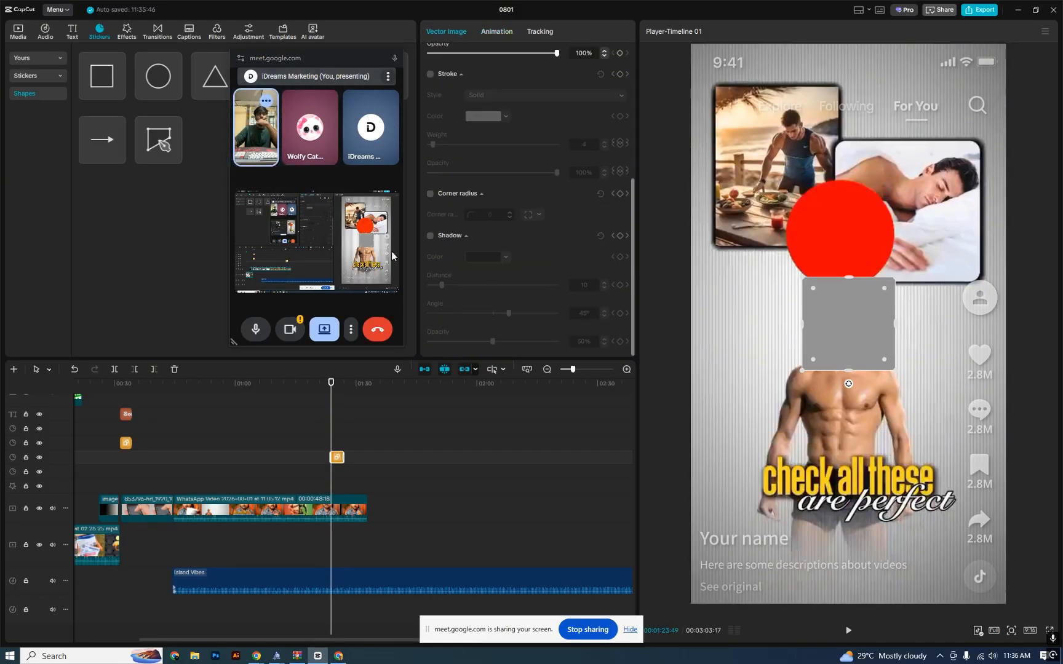
{"action": "left_click", "coordinate": [430, 236]}
{"action": "left_click_drag", "start_coordinate": [835, 312], "coordinate": [738, 303]}
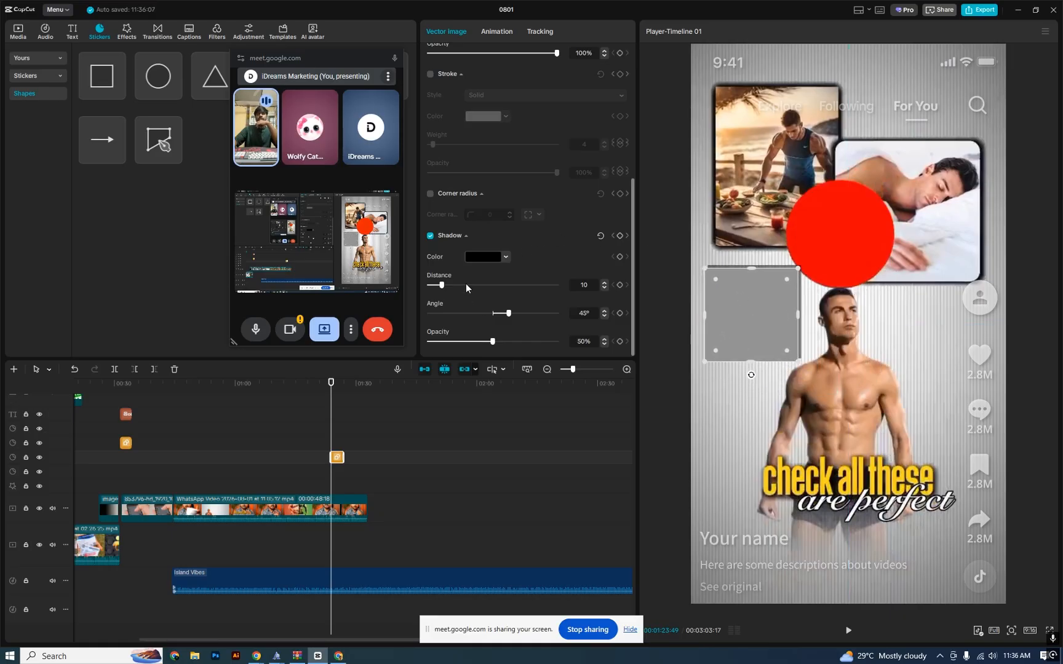
{"action": "left_click_drag", "start_coordinate": [492, 342], "coordinate": [558, 341]}
Step: Try converting the square into a compound clip, check its video settings, and undo the conversion
{"action": "left_click", "coordinate": [337, 466]}
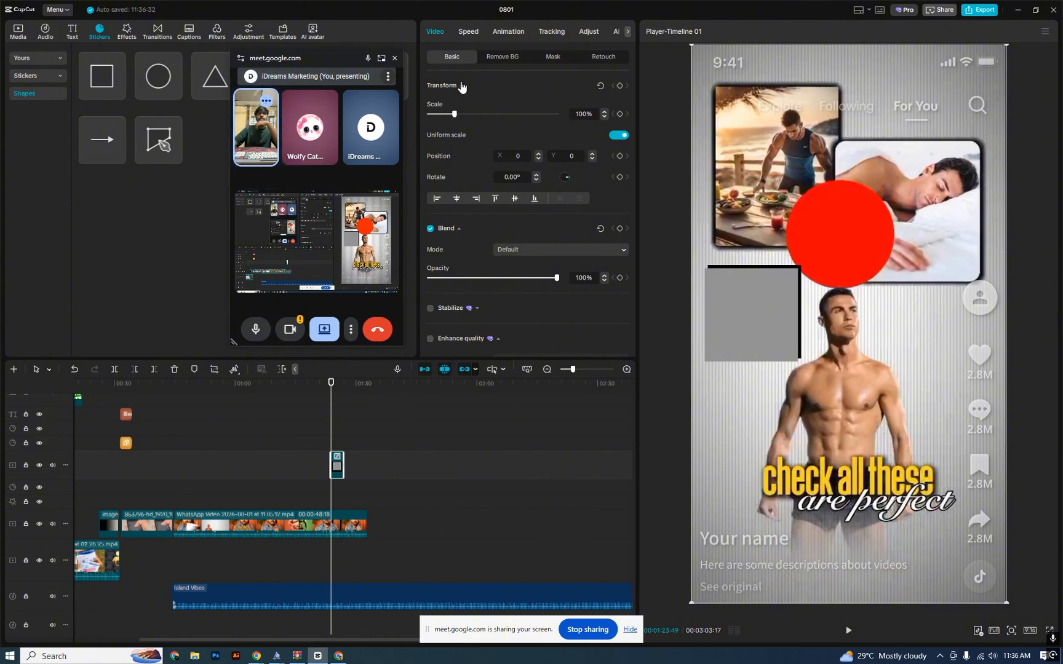
{"action": "left_click", "coordinate": [337, 385]}
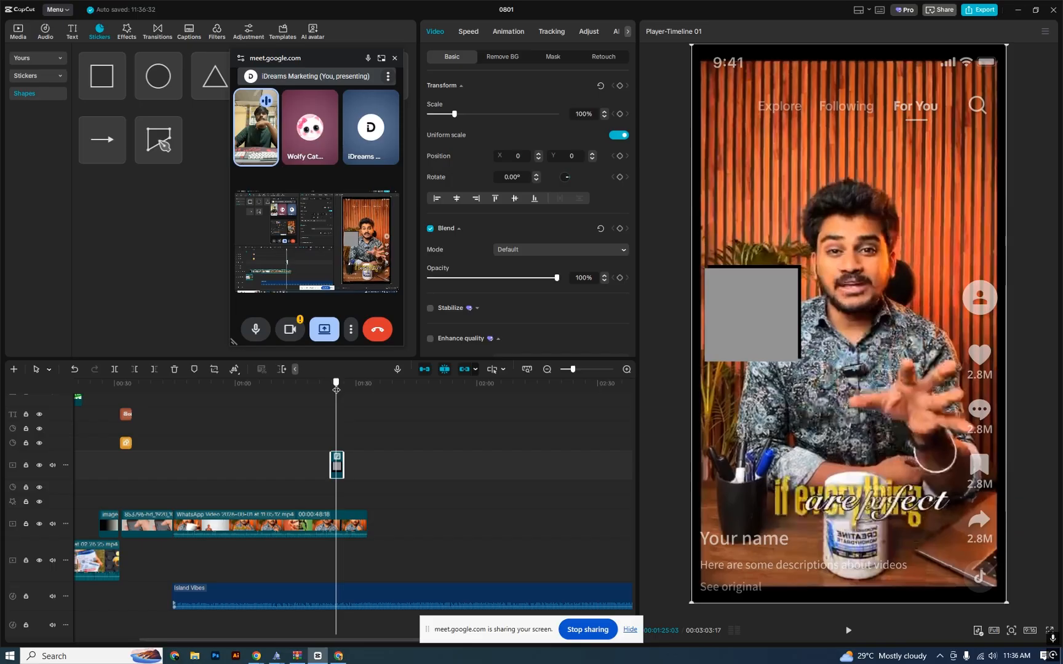
{"action": "left_click_drag", "start_coordinate": [336, 390], "coordinate": [331, 390]}
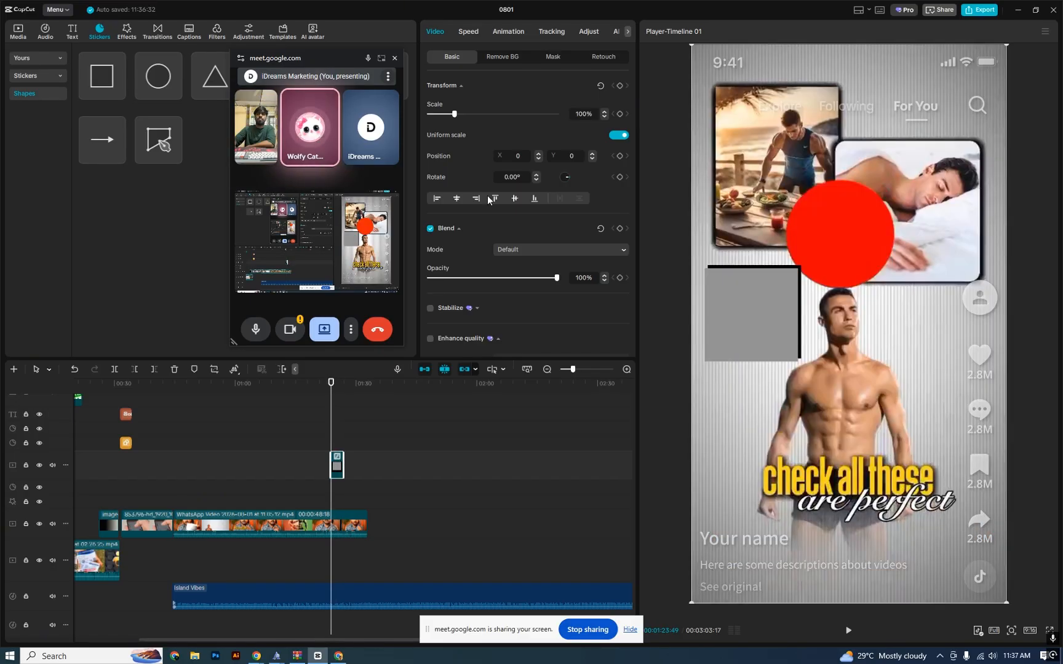
{"action": "scroll", "coordinate": [459, 69], "scroll_direction": "down", "scroll_amount": 2}
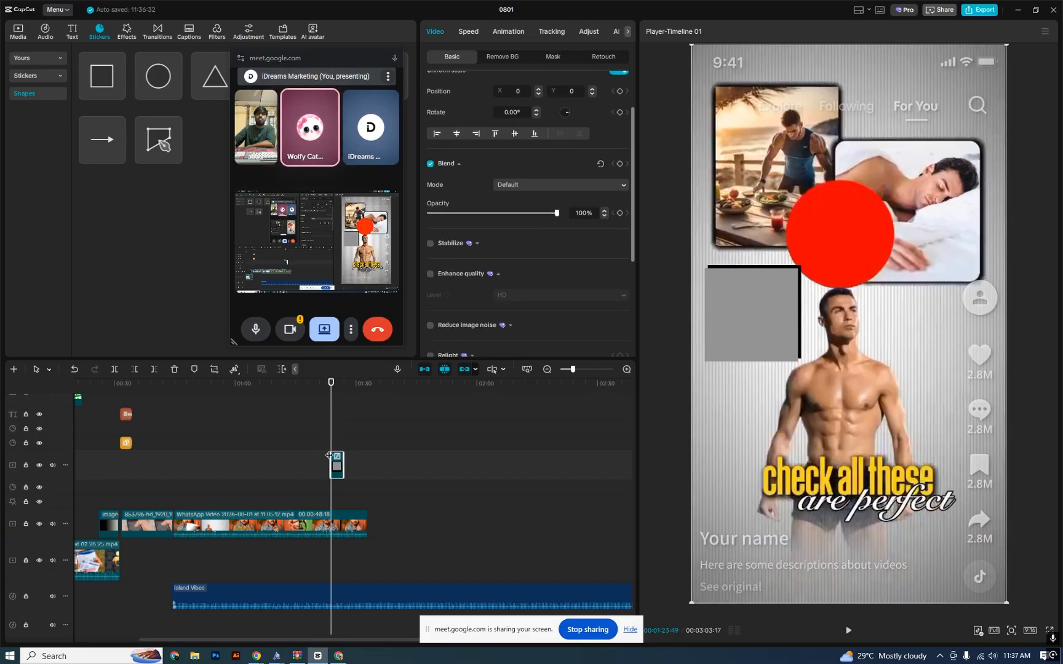
{"action": "key", "text": "ctrl+z"}
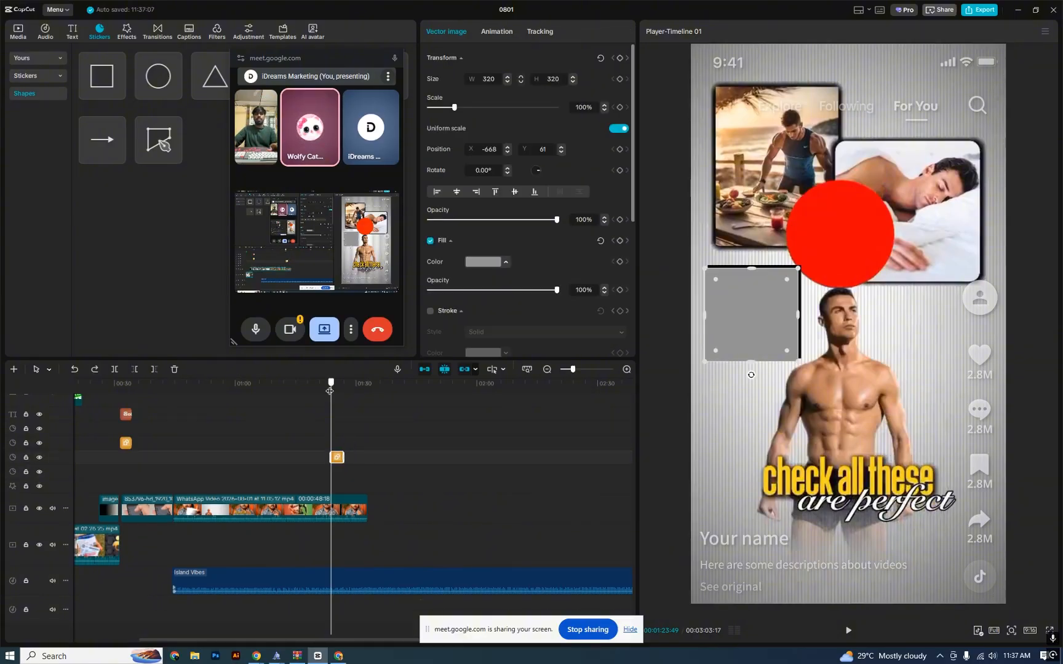
Step: Turn off the grey square's built-in shadow
{"action": "left_click_drag", "start_coordinate": [331, 388], "coordinate": [331, 389]}
{"action": "scroll", "coordinate": [514, 271], "scroll_direction": "down", "scroll_amount": 5}
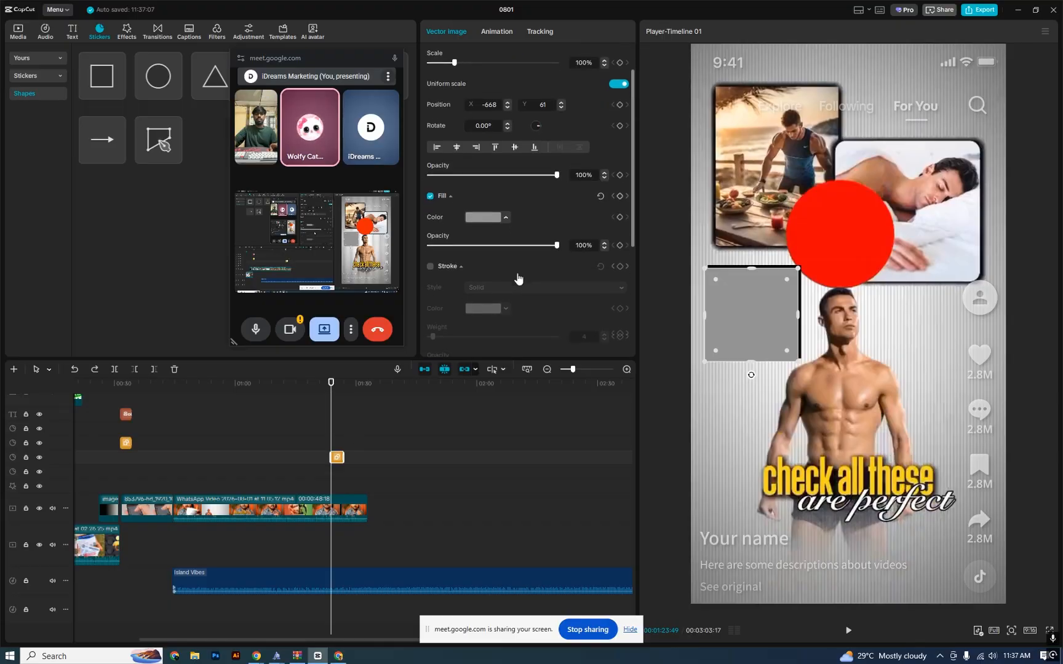
{"action": "scroll", "coordinate": [522, 300], "scroll_direction": "down", "scroll_amount": 4}
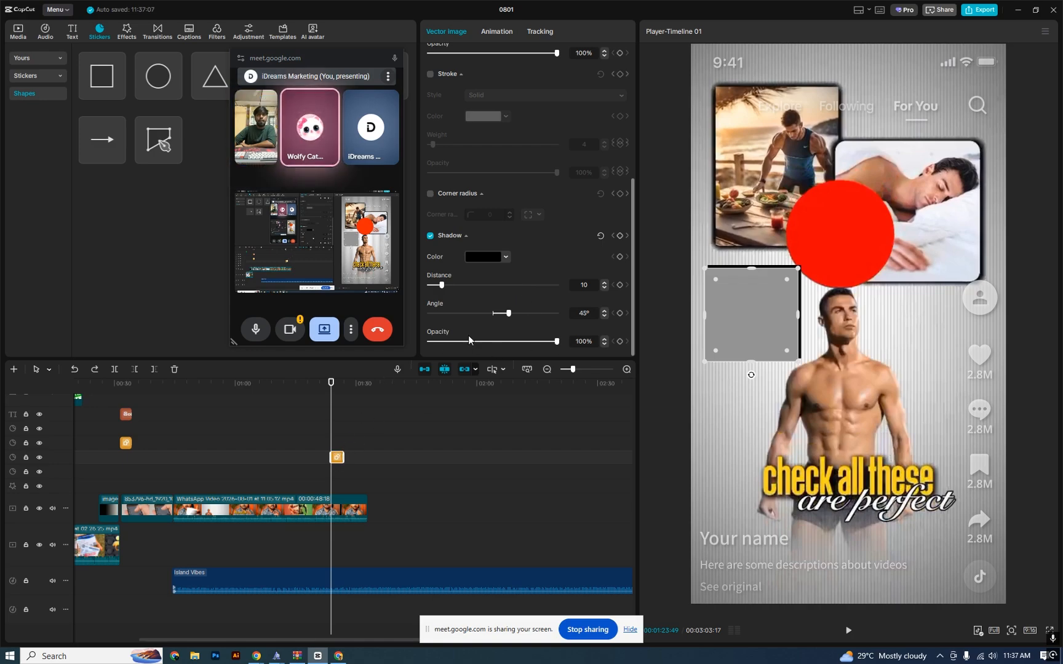
{"action": "left_click", "coordinate": [430, 238]}
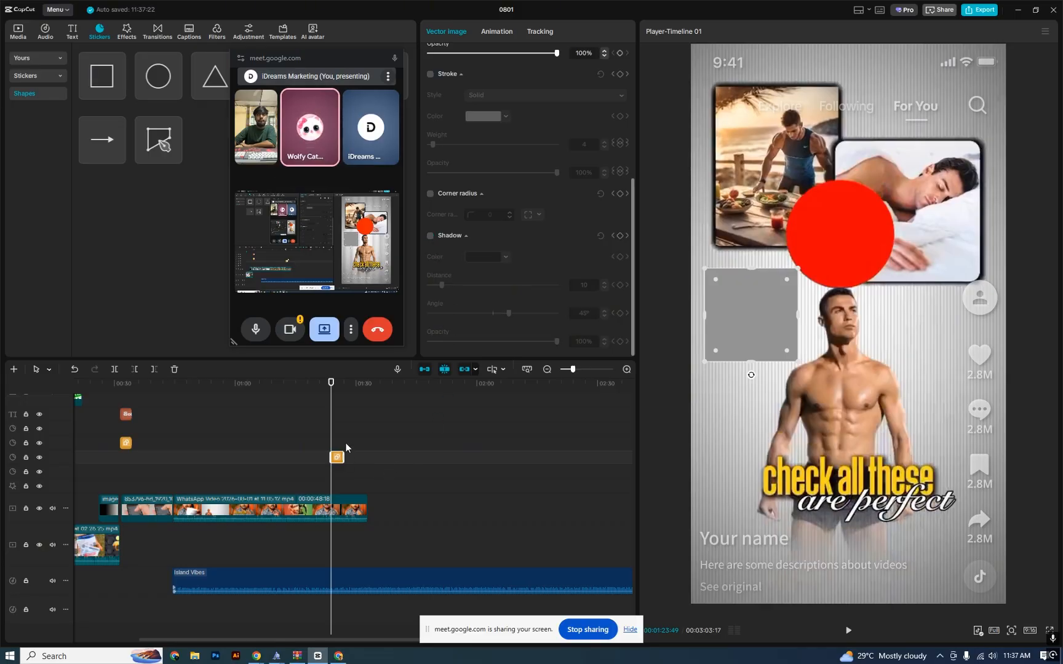
Step: Add a default text clip beneath the square's track, replace its text with "-", and place the dash below the square
{"action": "left_click_drag", "start_coordinate": [330, 384], "coordinate": [331, 387]}
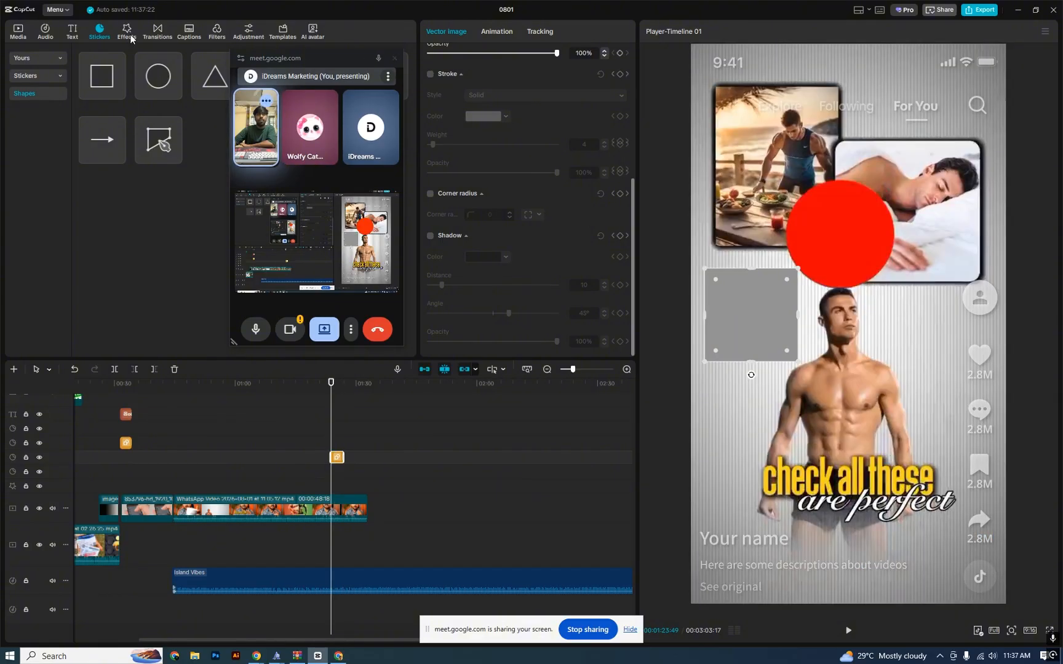
{"action": "left_click", "coordinate": [72, 31]}
{"action": "left_click_drag", "start_coordinate": [117, 89], "coordinate": [339, 470]}
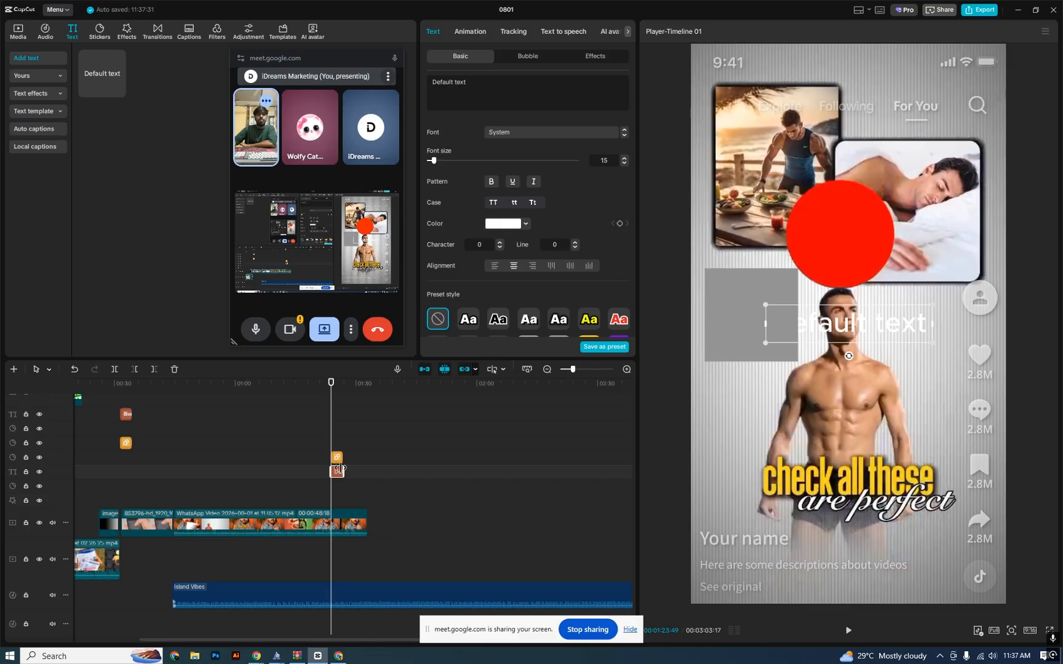
{"action": "double_click", "coordinate": [861, 331]}
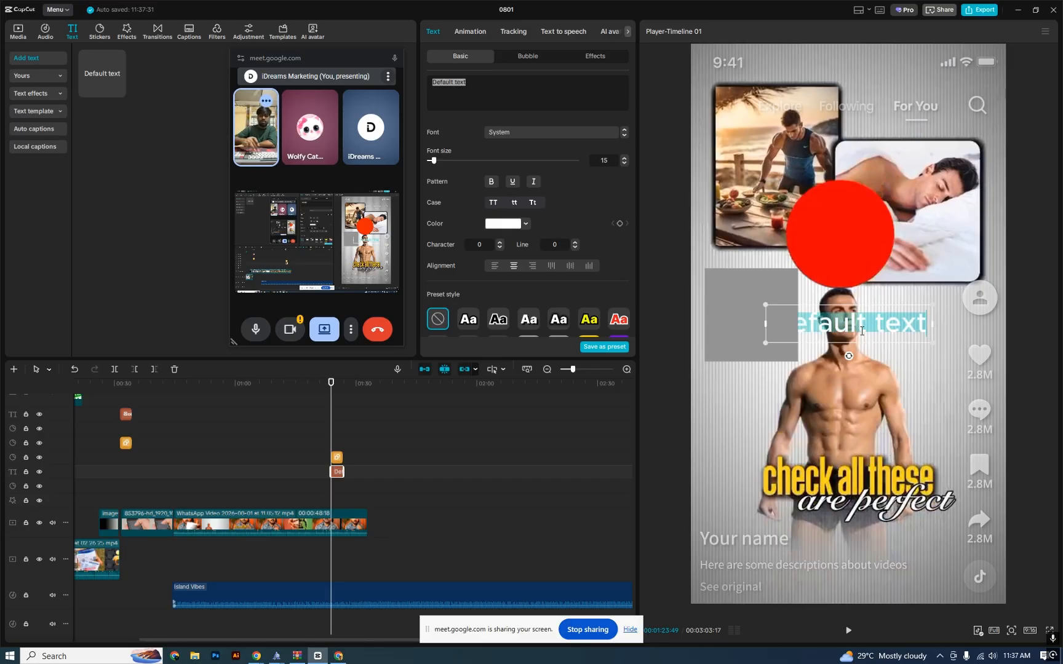
{"action": "type", "text": "-"}
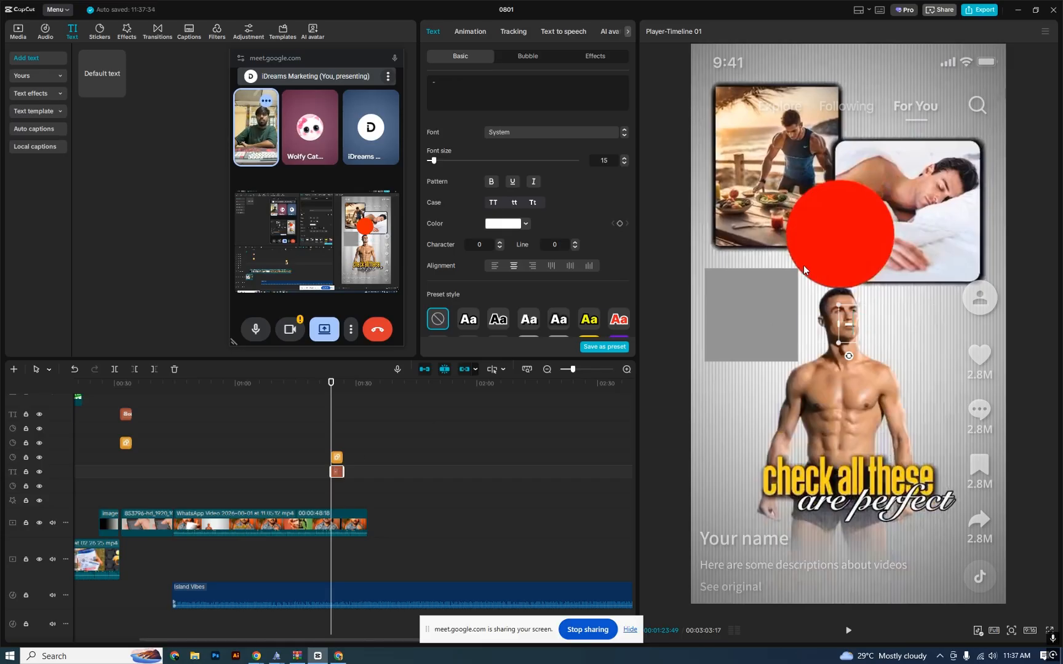
{"action": "left_click_drag", "start_coordinate": [849, 324], "coordinate": [724, 384]}
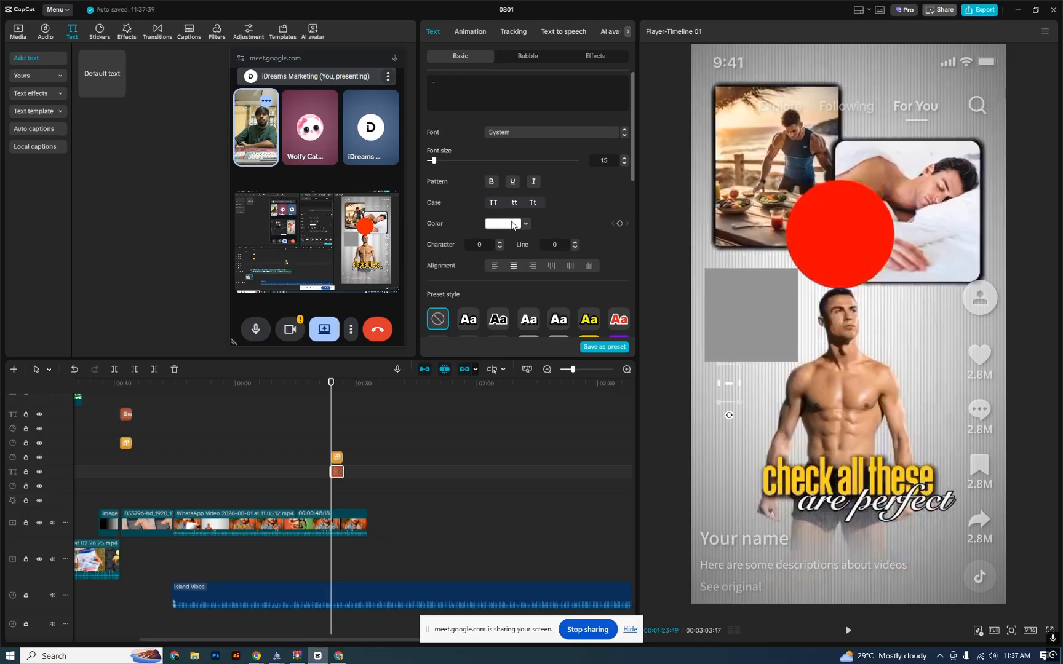
Step: Colour the dash text black and enlarge its font size to about 207 to form a thick bar
{"action": "left_click", "coordinate": [503, 223]}
{"action": "left_click", "coordinate": [468, 369]}
{"action": "scroll", "coordinate": [528, 203], "scroll_direction": "down", "scroll_amount": 1}
{"action": "left_click_drag", "start_coordinate": [433, 104], "coordinate": [528, 116]}
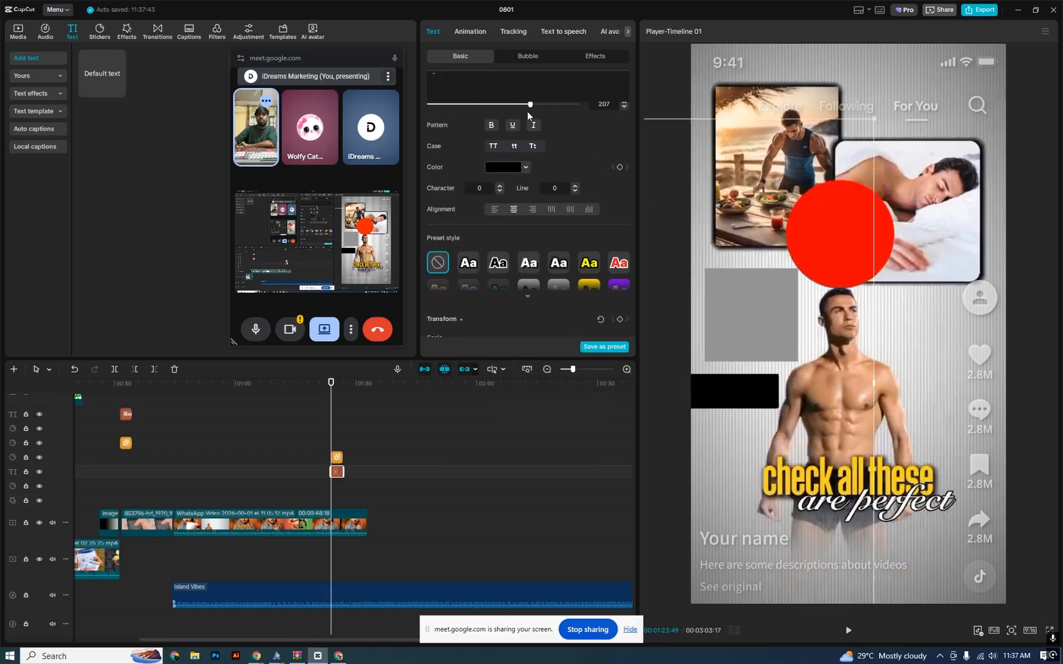
Step: Tuck the black dash behind the grey square at about X -666, Y -40 and enable its text shadow
{"action": "scroll", "coordinate": [528, 116], "scroll_direction": "down", "scroll_amount": 7}
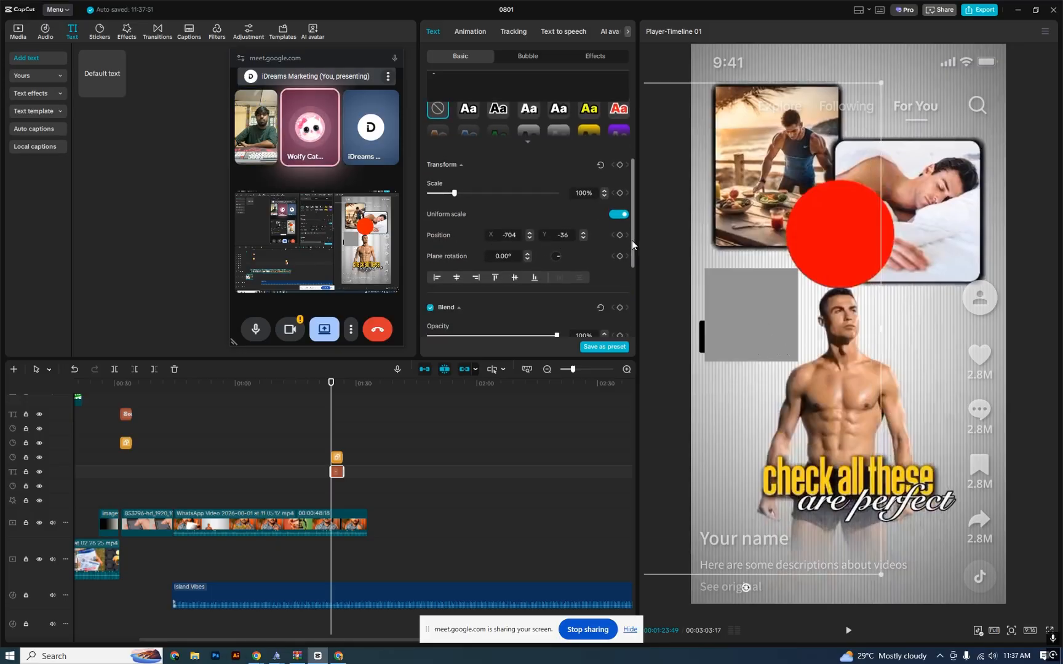
{"action": "left_click_drag", "start_coordinate": [636, 281], "coordinate": [638, 326]}
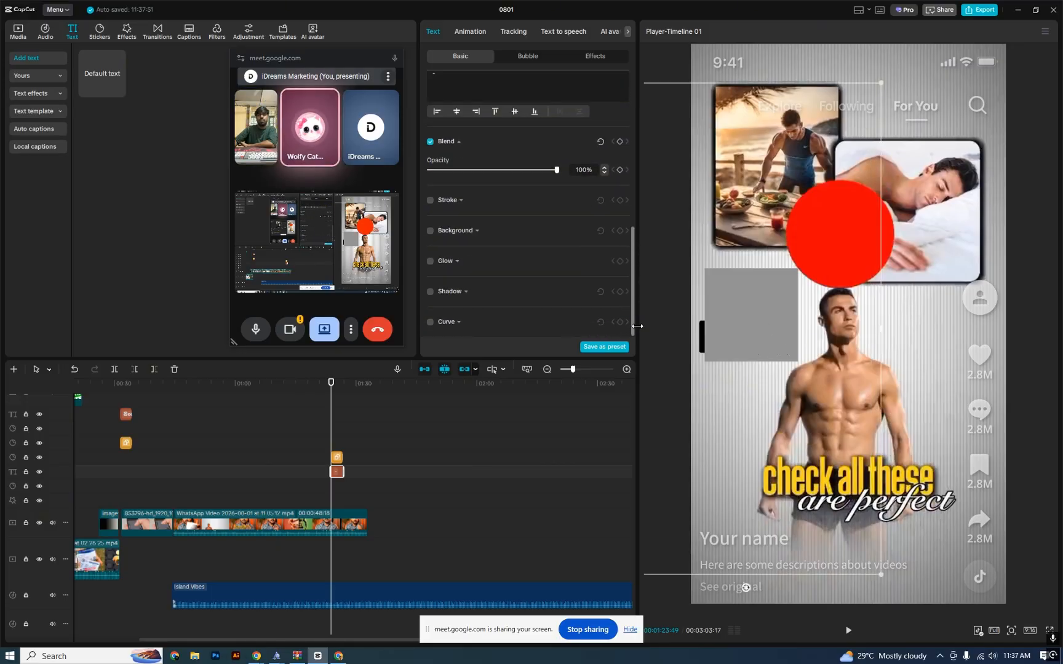
{"action": "left_click", "coordinate": [430, 292]}
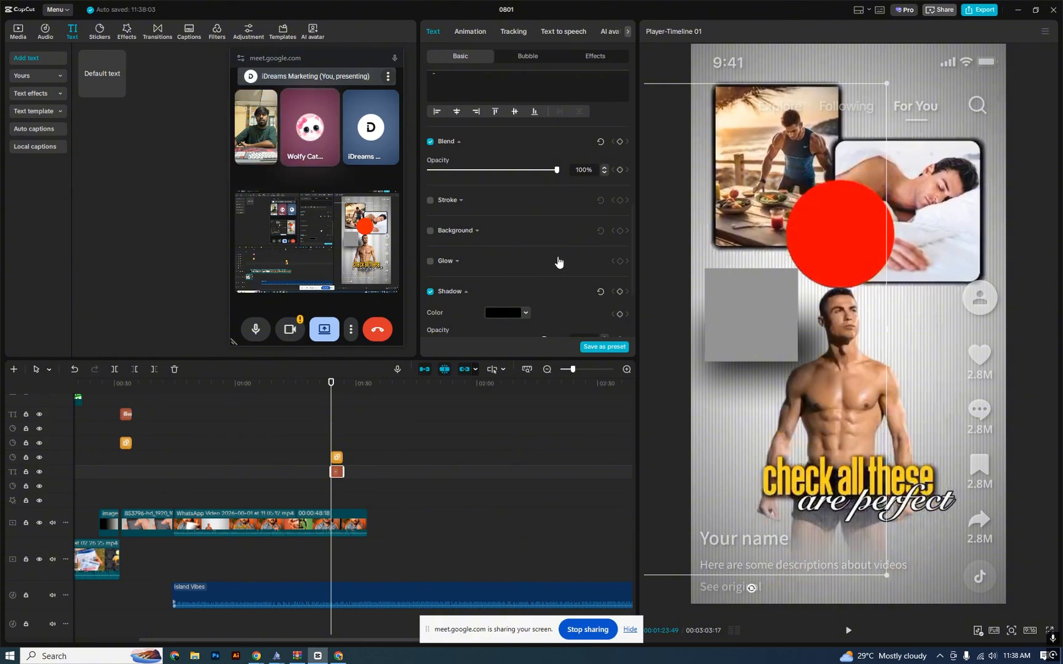
{"action": "scroll", "coordinate": [558, 270], "scroll_direction": "down", "scroll_amount": 3}
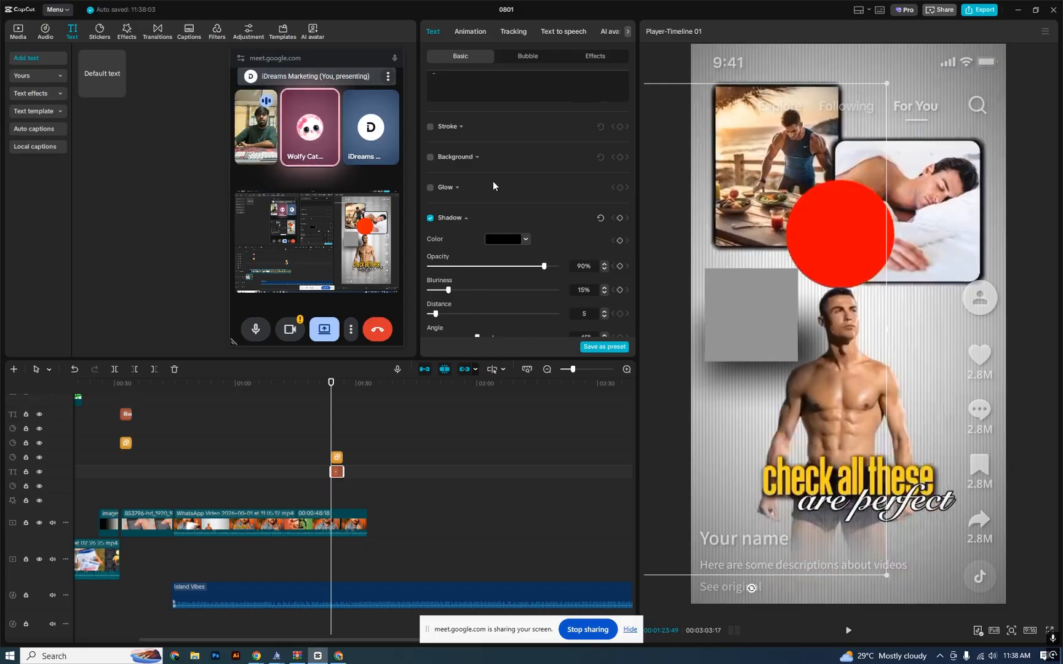
{"action": "scroll", "coordinate": [493, 184], "scroll_direction": "up", "scroll_amount": 6}
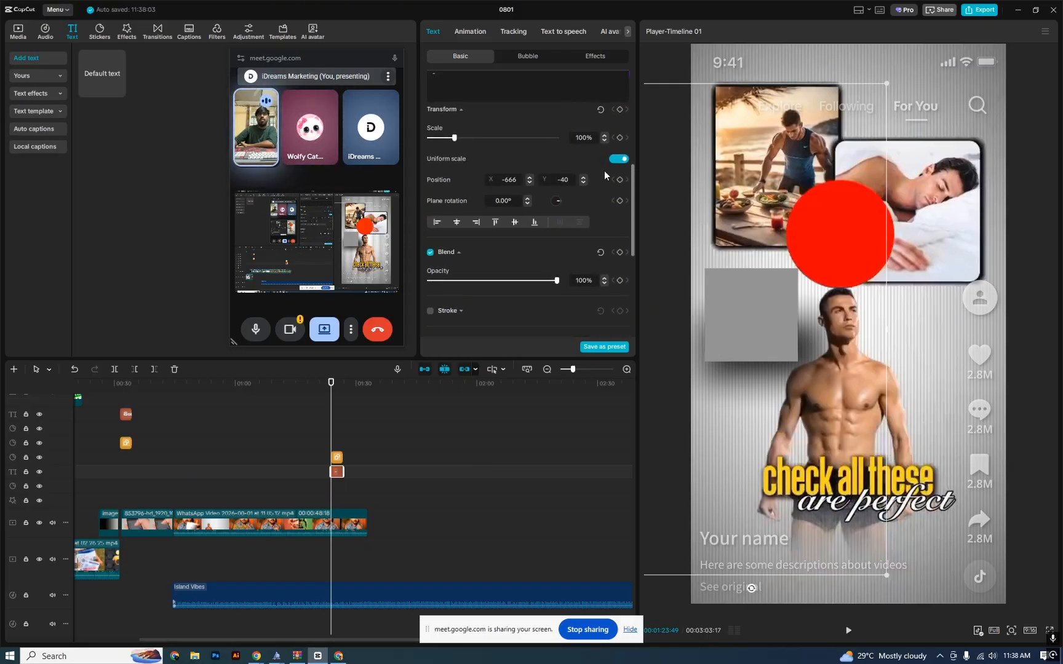
Step: Rotate the dash text 90° and reposition it behind the square at about X -632, Y 57
{"action": "scroll", "coordinate": [508, 175], "scroll_direction": "down", "scroll_amount": 1}
{"action": "left_click_drag", "start_coordinate": [508, 174], "coordinate": [470, 179]}
{"action": "type", "text": "90"}
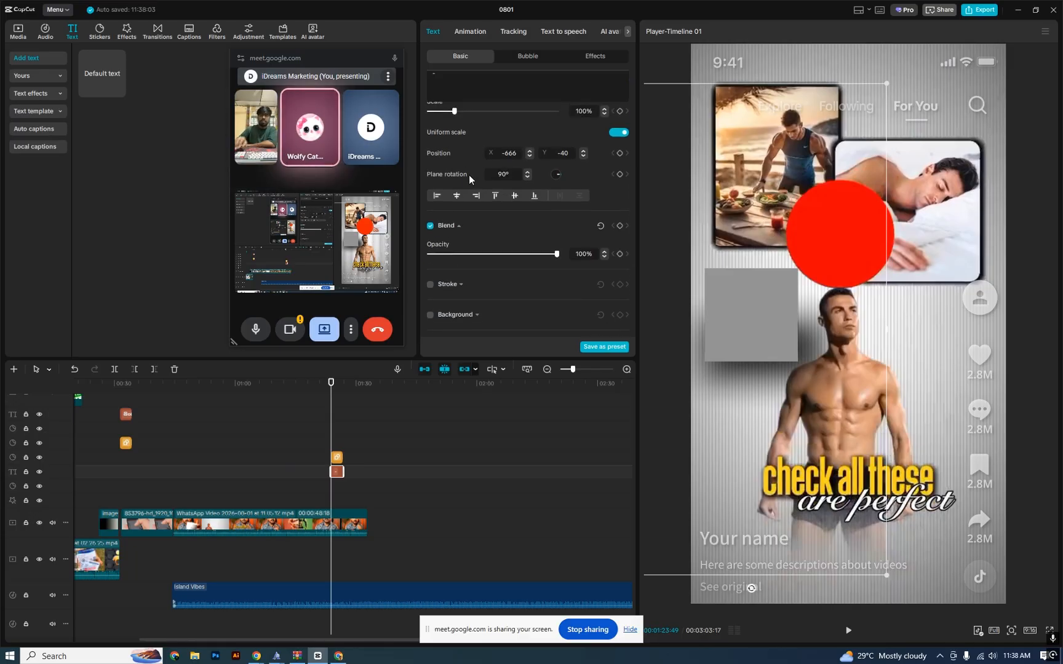
{"action": "key", "text": "Return"}
{"action": "left_click_drag", "start_coordinate": [747, 380], "coordinate": [762, 362]}
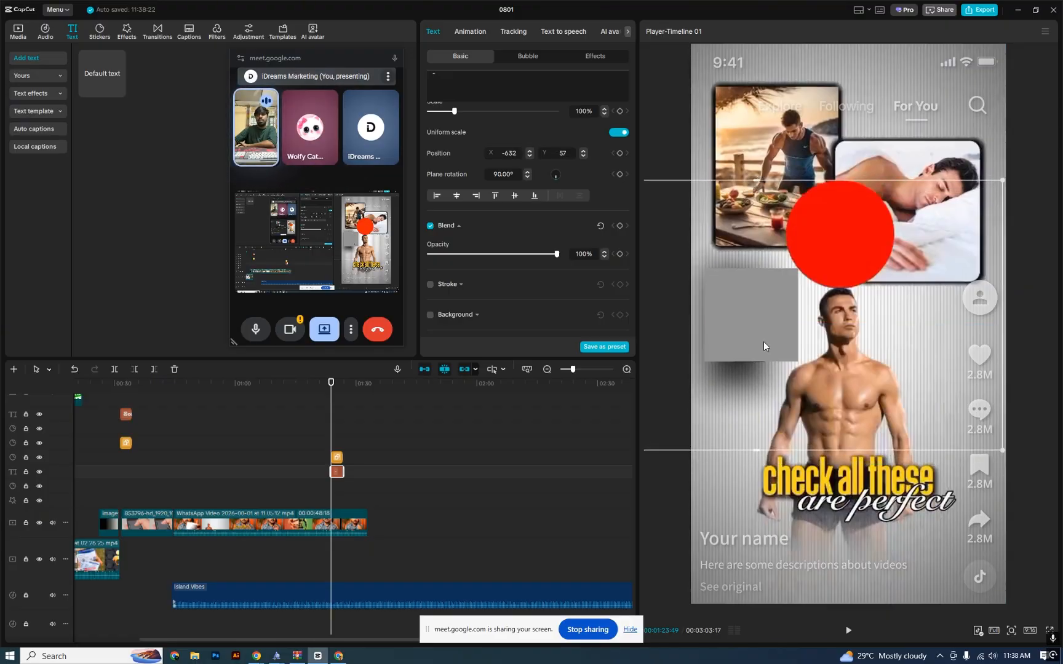
Step: Narrow the grey square to about 155 wide, keeping its height at 320
{"action": "left_click", "coordinate": [745, 315]}
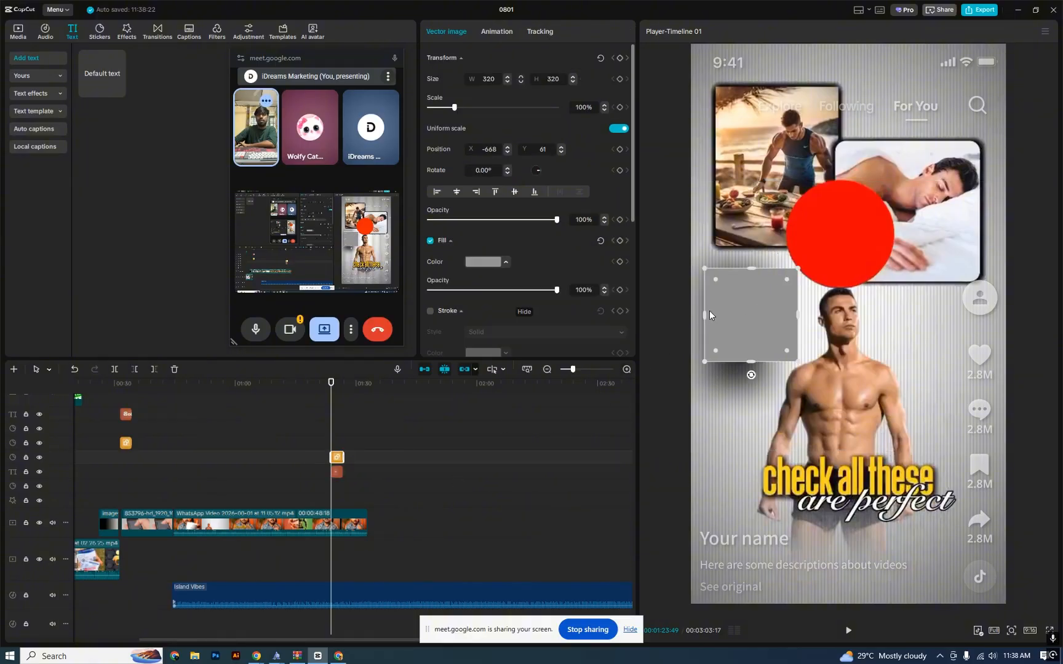
{"action": "left_click_drag", "start_coordinate": [705, 316], "coordinate": [728, 316]}
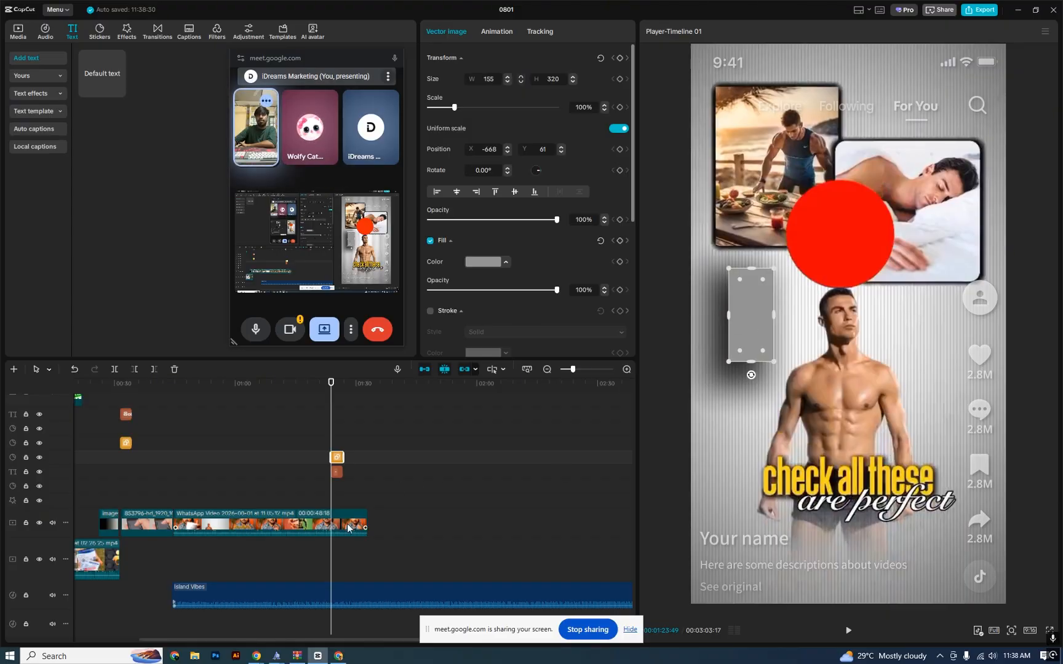
Step: Try lowering the black dash text's opacity to about 66%, and restore it to 100%
{"action": "left_click", "coordinate": [326, 523]}
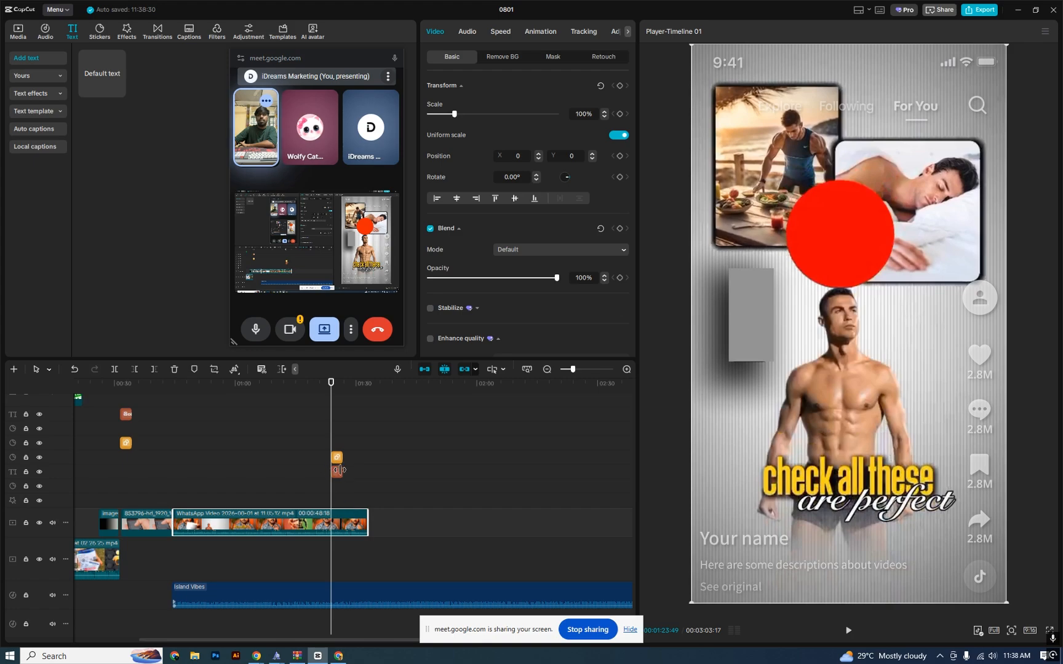
{"action": "left_click", "coordinate": [338, 472]}
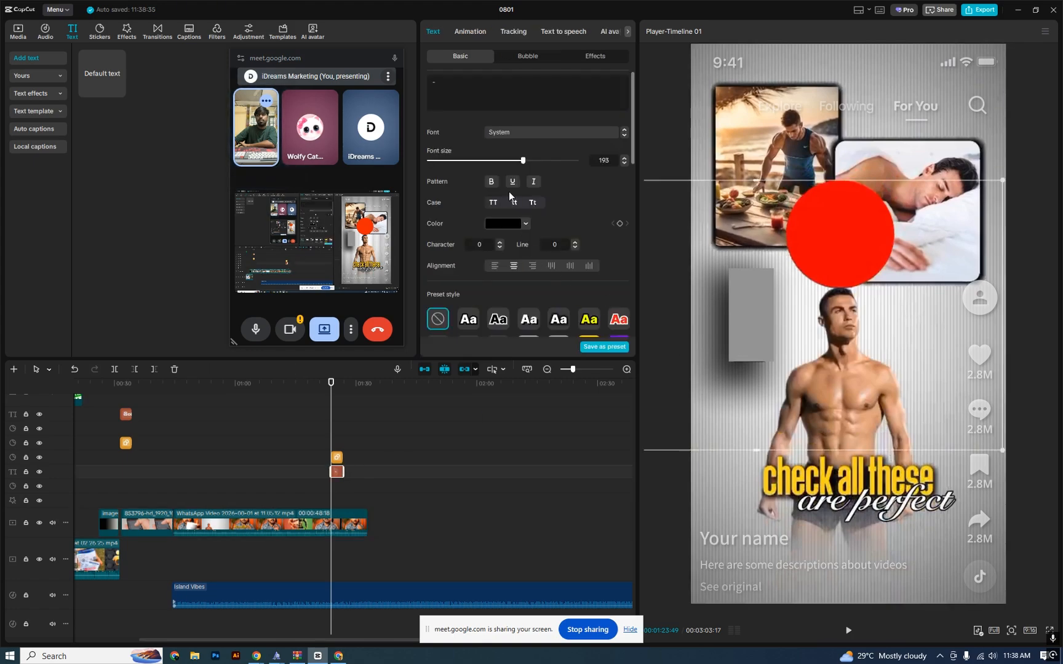
{"action": "scroll", "coordinate": [524, 297], "scroll_direction": "down", "scroll_amount": 4}
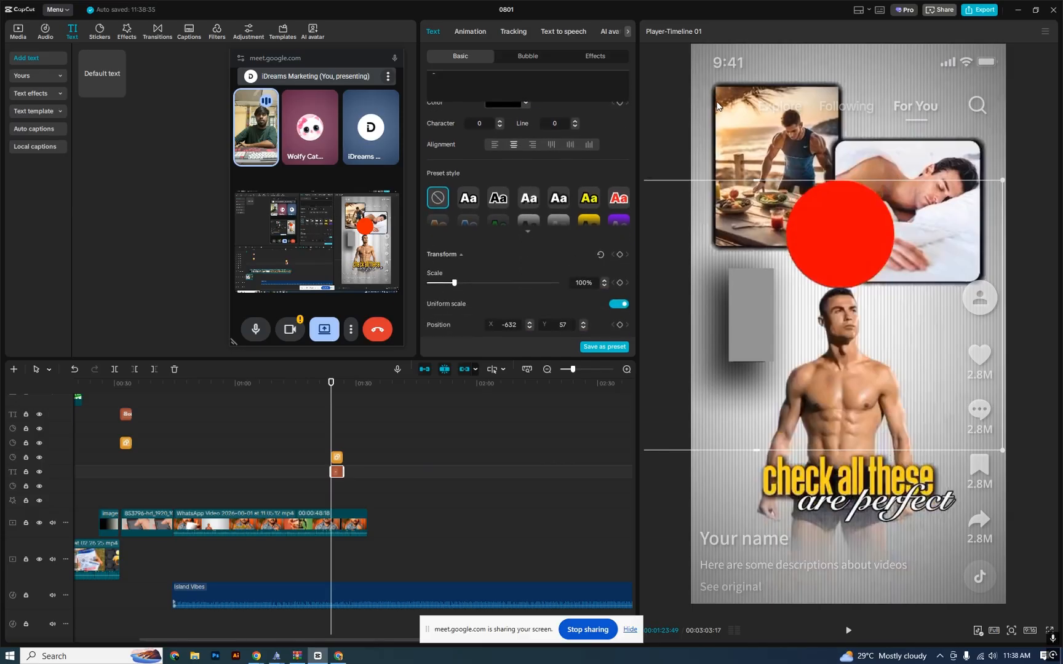
{"action": "scroll", "coordinate": [534, 258], "scroll_direction": "down", "scroll_amount": 4}
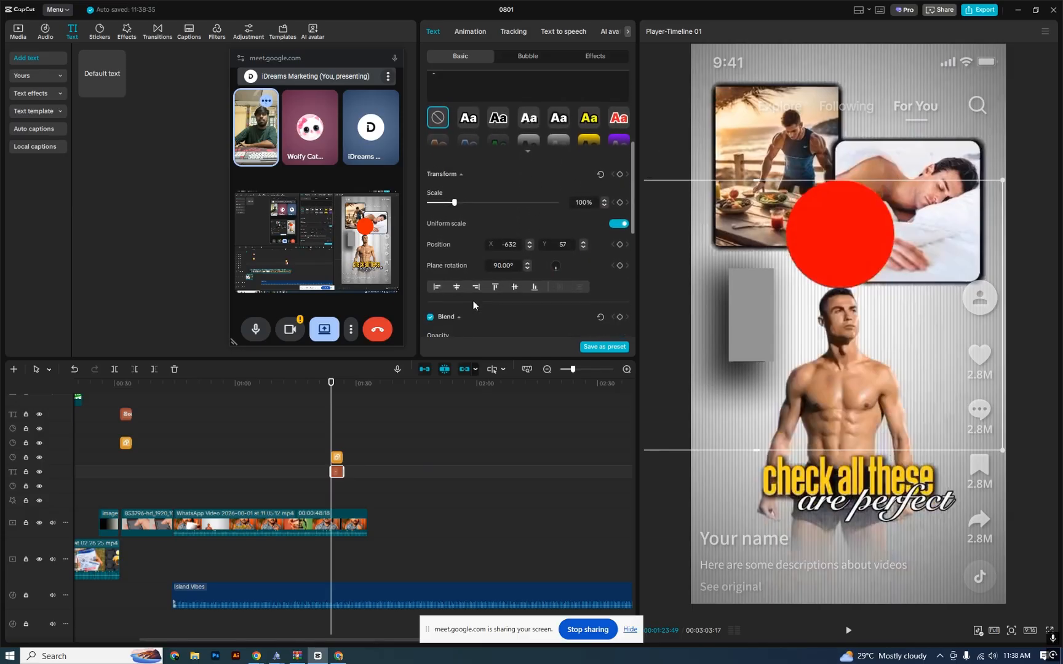
{"action": "scroll", "coordinate": [474, 265], "scroll_direction": "down", "scroll_amount": 1}
{"action": "left_click", "coordinate": [511, 277]}
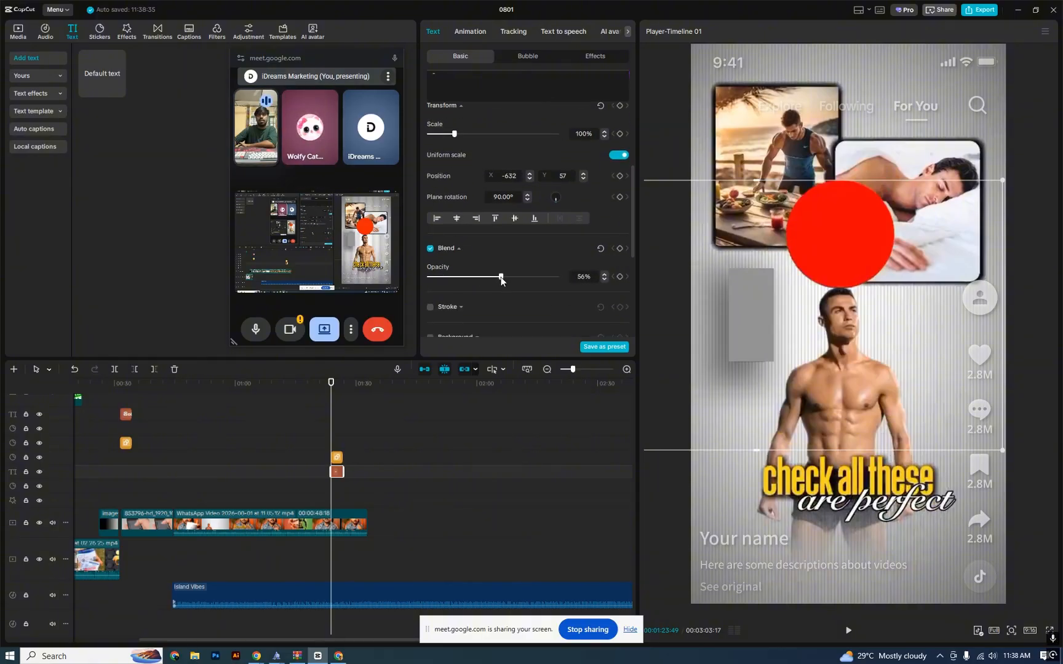
{"action": "left_click_drag", "start_coordinate": [512, 277], "coordinate": [515, 274]}
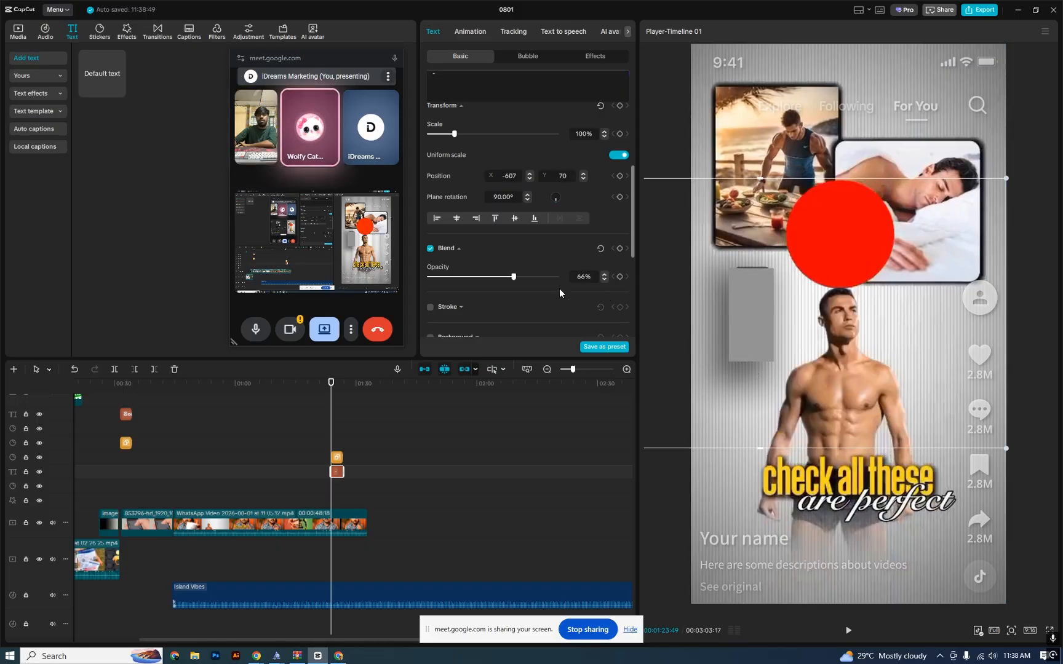
{"action": "left_click_drag", "start_coordinate": [523, 278], "coordinate": [577, 275]}
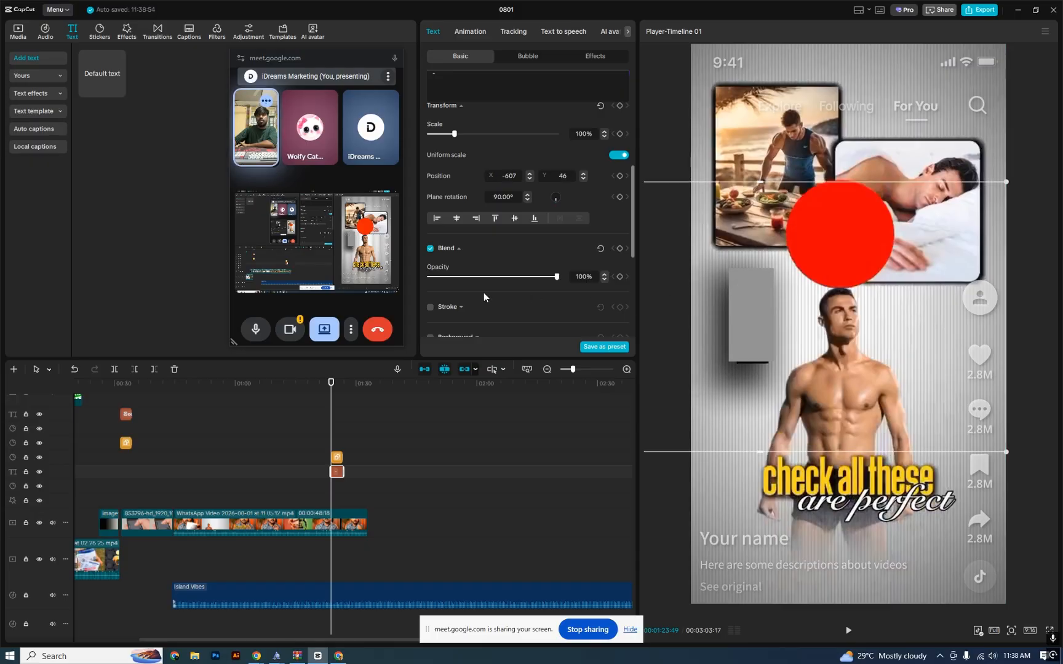
Step: Set the dash text's shadow blurriness to about 3% and shift the dash slightly upward behind the grey rectangle
{"action": "scroll", "coordinate": [483, 298], "scroll_direction": "down", "scroll_amount": 5}
{"action": "scroll", "coordinate": [476, 284], "scroll_direction": "down", "scroll_amount": 3}
{"action": "left_click_drag", "start_coordinate": [448, 245], "coordinate": [433, 246]}
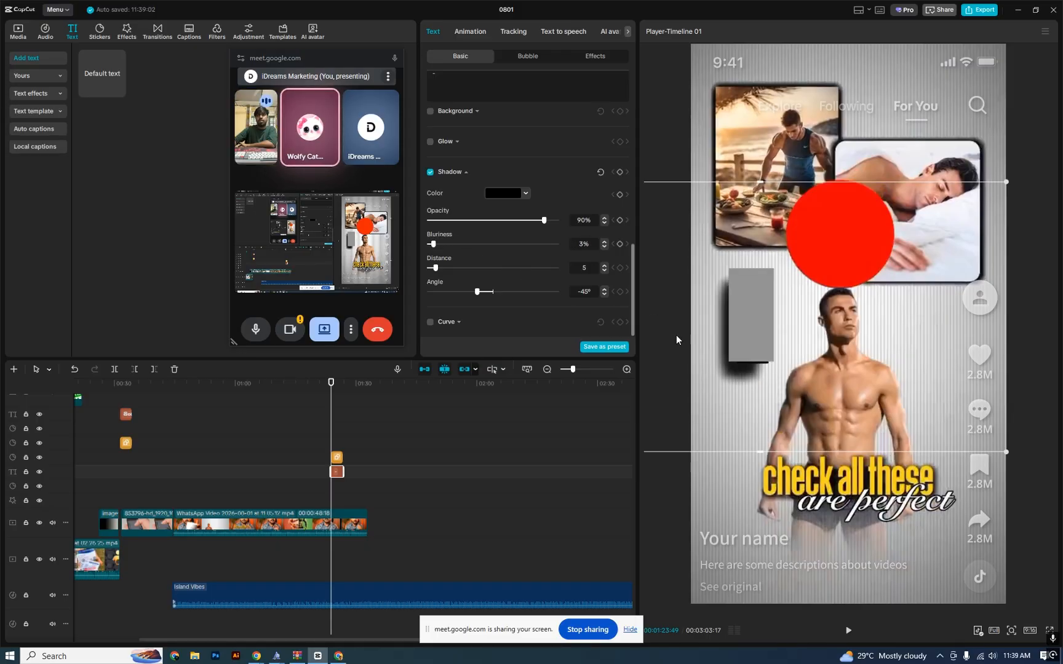
{"action": "mouse_move", "coordinate": [731, 341]}
{"action": "left_mouse_down"}
{"action": "mouse_move", "coordinate": [740, 335]}
{"action": "mouse_move", "coordinate": [729, 335]}
{"action": "left_mouse_up"}
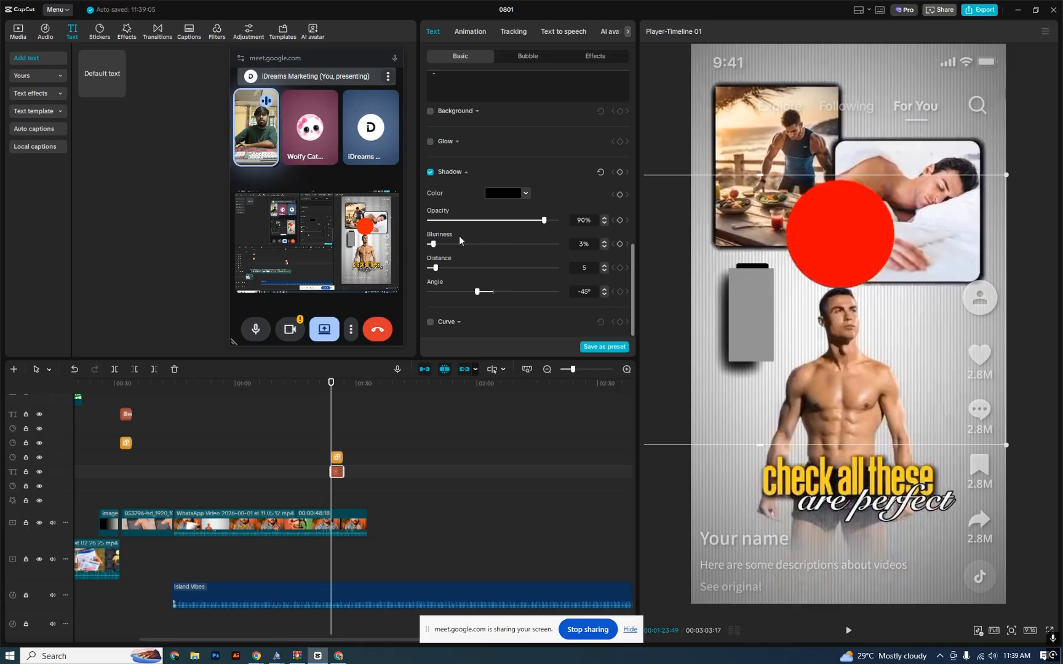
Step: Raise the dash shadow's blurriness to 14% and try opacities of 41% and 60% before setting 100%
{"action": "left_click", "coordinate": [439, 244]}
{"action": "left_click_drag", "start_coordinate": [440, 244], "coordinate": [447, 245]}
{"action": "left_click", "coordinate": [484, 222]}
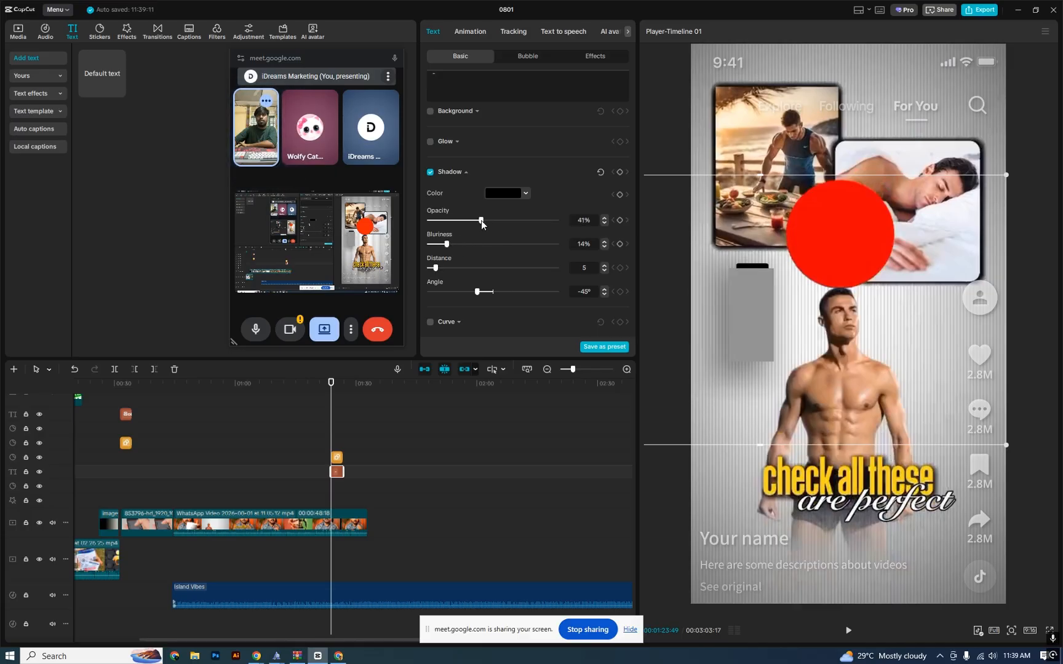
{"action": "left_click_drag", "start_coordinate": [489, 223], "coordinate": [497, 222]}
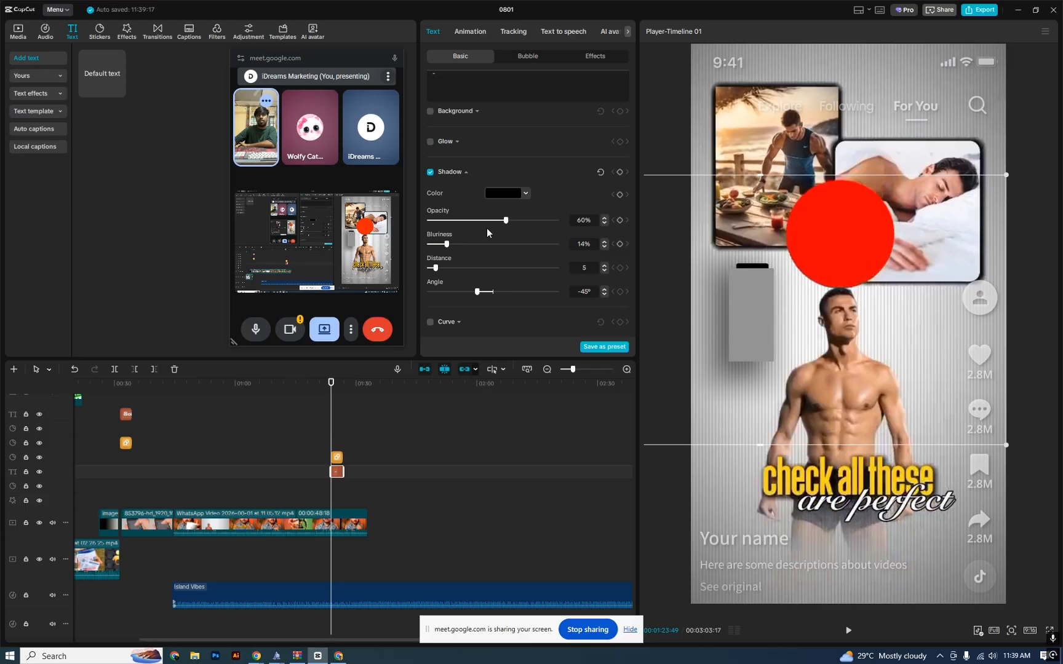
{"action": "left_click_drag", "start_coordinate": [507, 220], "coordinate": [559, 220]}
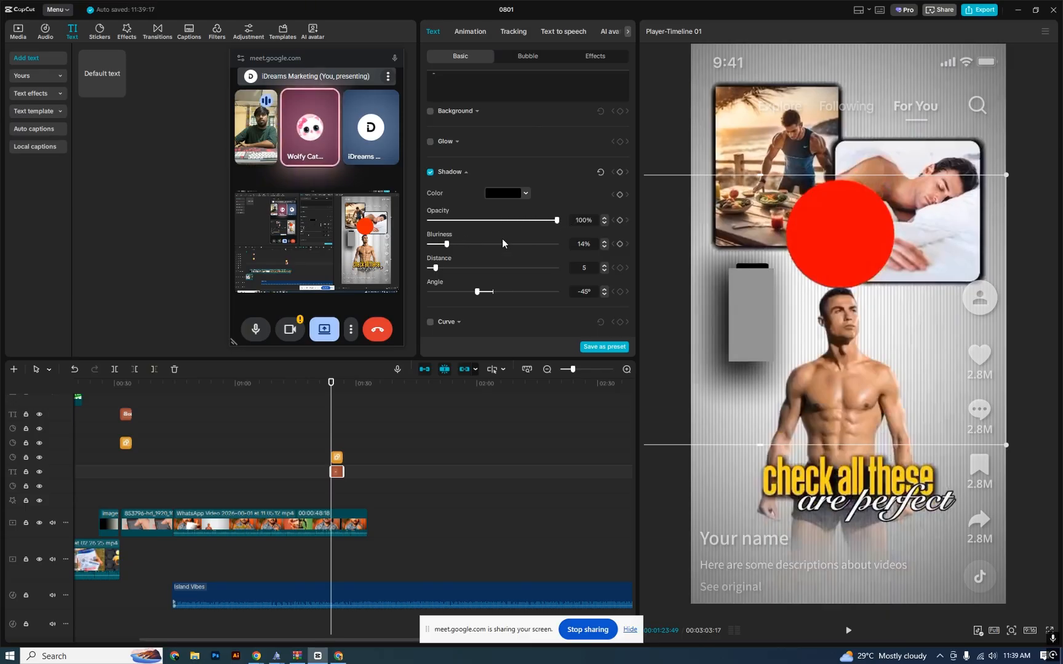
Step: Compare the dash shadow at blurriness values of 4%, 17% and 20%
{"action": "left_click_drag", "start_coordinate": [447, 244], "coordinate": [434, 244]}
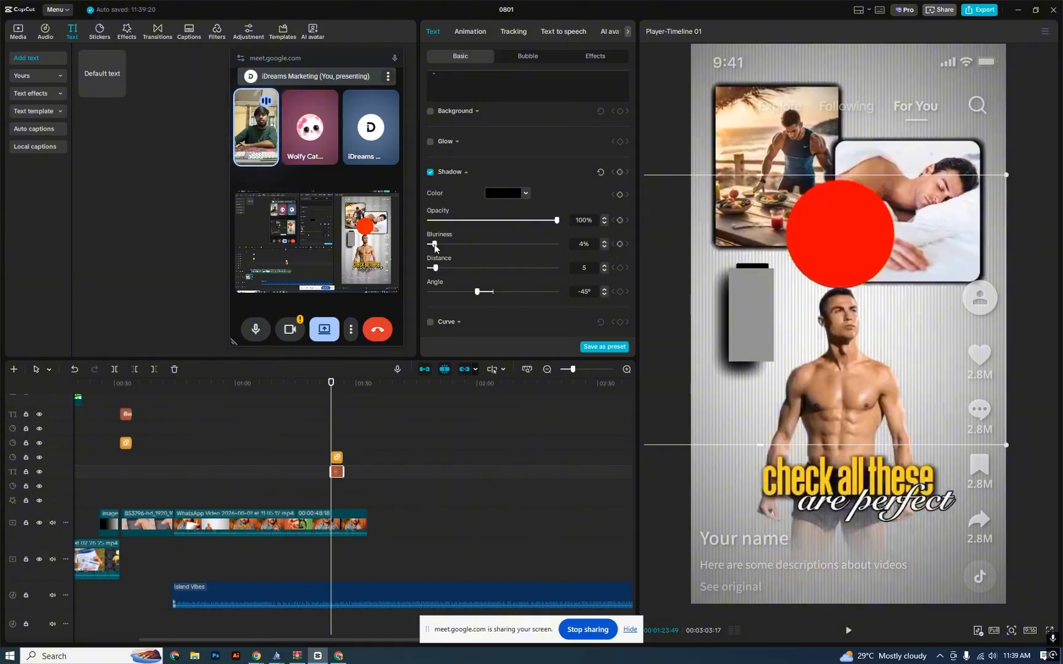
{"action": "left_click_drag", "start_coordinate": [434, 245], "coordinate": [451, 248]}
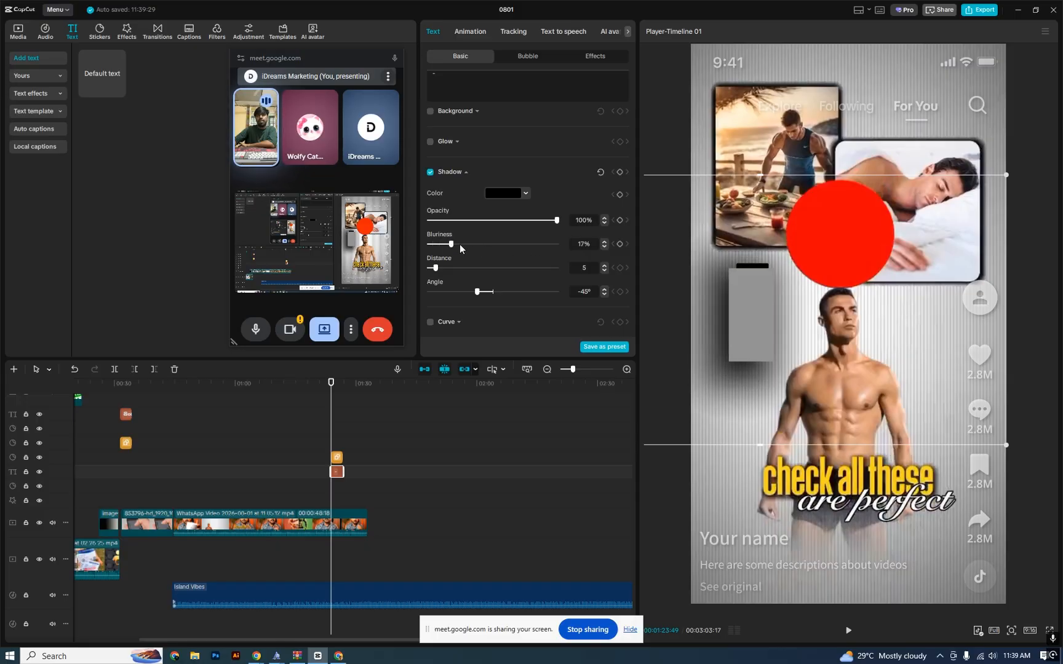
{"action": "left_click_drag", "start_coordinate": [455, 247], "coordinate": [457, 248]}
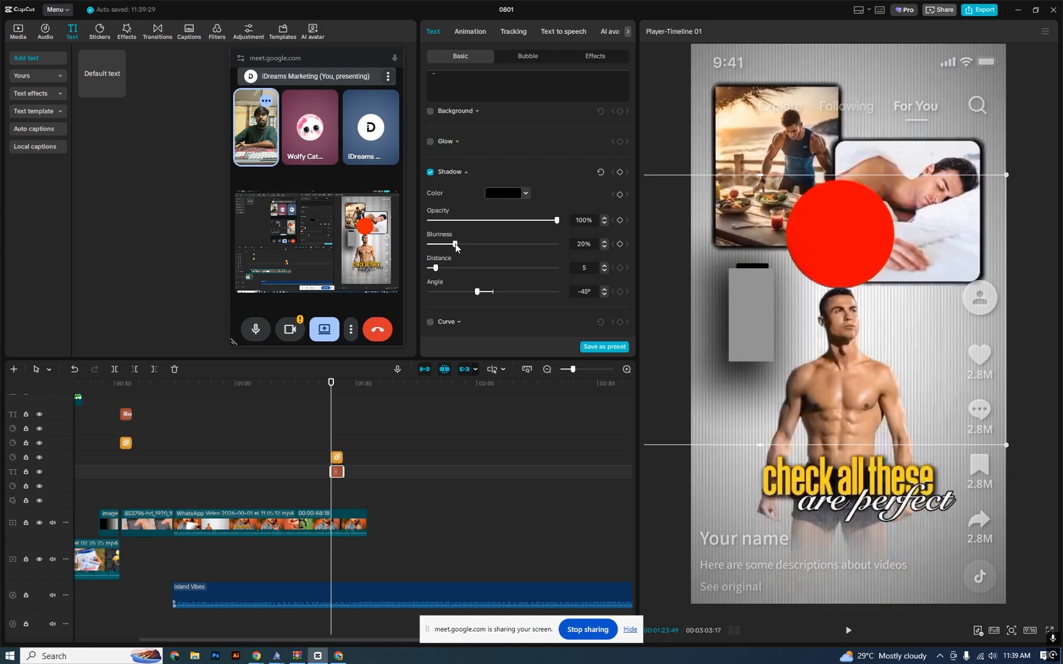
Step: Soften the dash shadow to 7% blurriness with an opacity of about 68%
{"action": "mouse_move", "coordinate": [511, 220]}
{"action": "left_mouse_down"}
{"action": "mouse_move", "coordinate": [491, 220]}
{"action": "mouse_move", "coordinate": [501, 220]}
{"action": "left_mouse_up"}
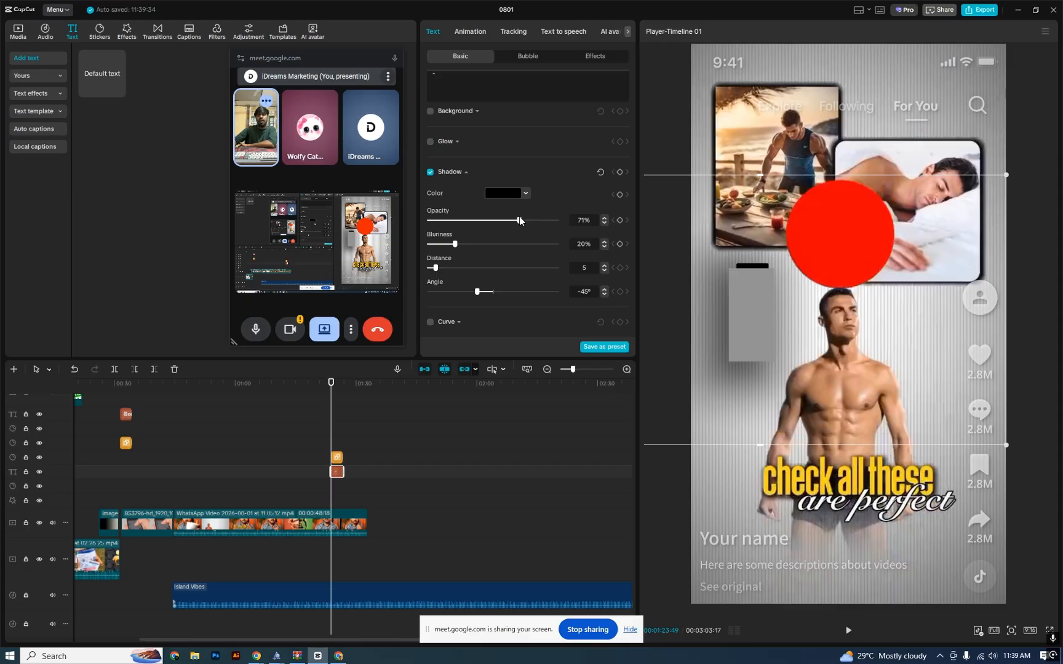
{"action": "left_click_drag", "start_coordinate": [547, 222], "coordinate": [438, 245]}
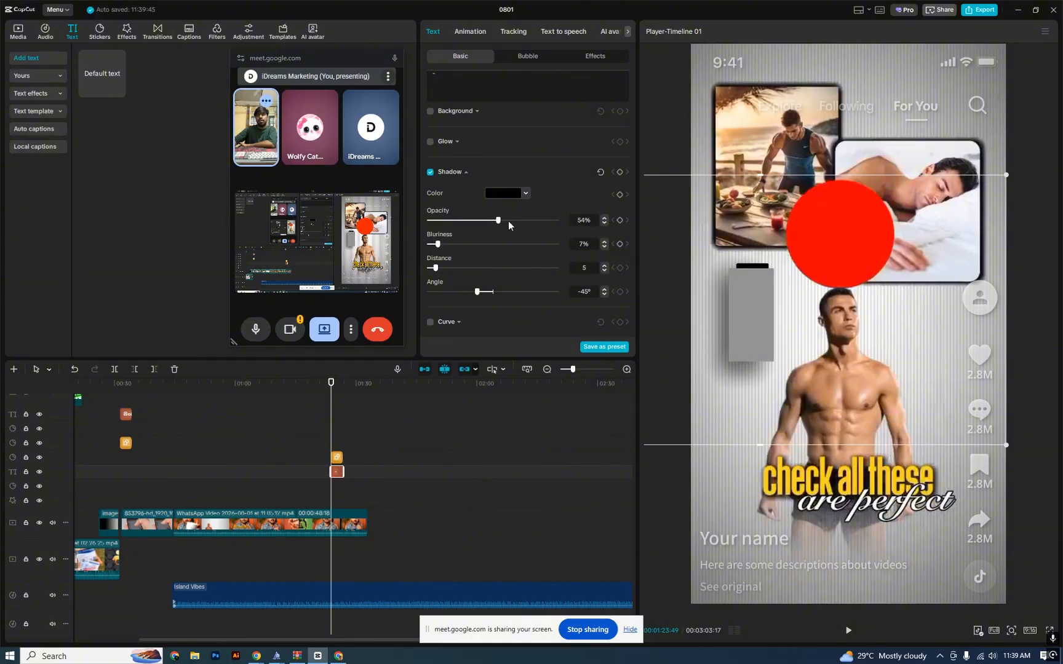
{"action": "left_click_drag", "start_coordinate": [498, 220], "coordinate": [520, 220]}
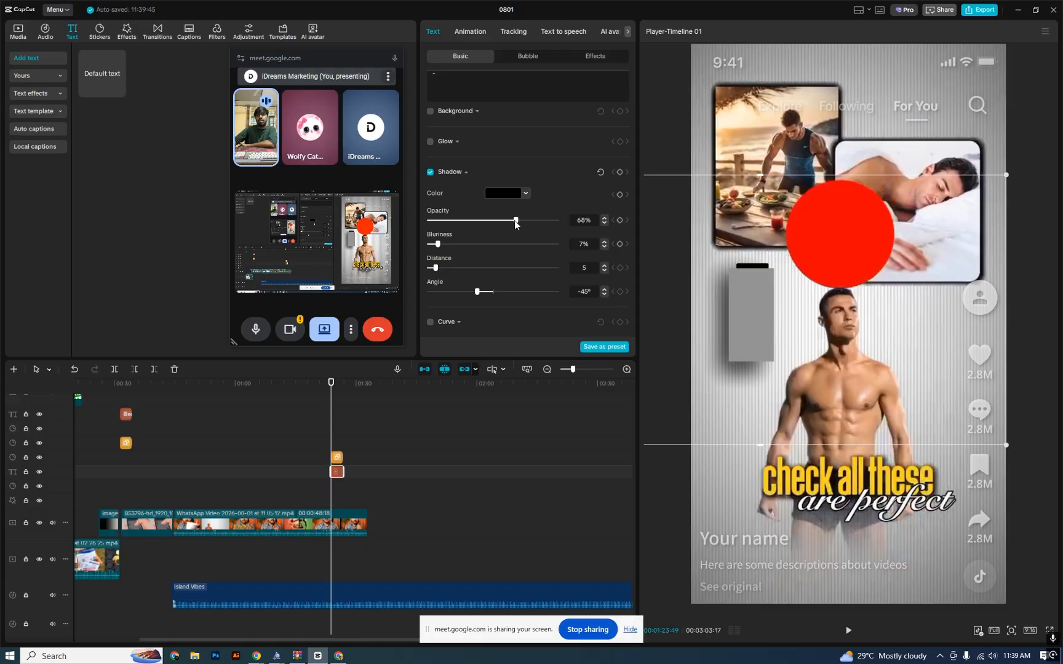
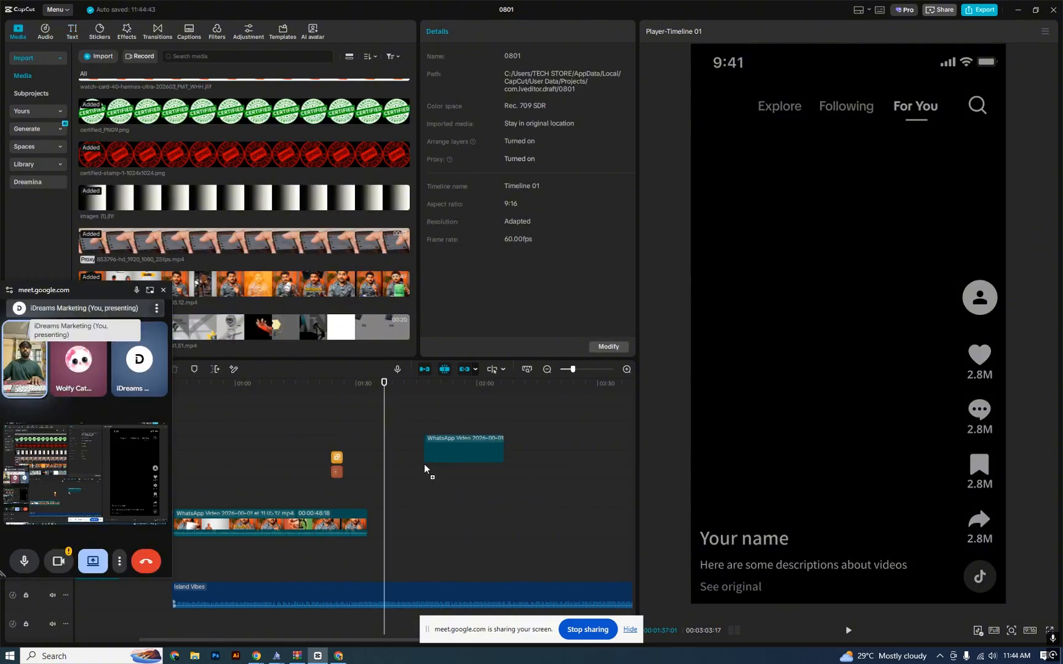
Step: Place the second WhatsApp reference video on the main track at about 01:37 and play its opening
{"action": "left_click_drag", "start_coordinate": [423, 465], "coordinate": [385, 528]}
{"action": "mouse_move", "coordinate": [385, 412]}
{"action": "left_mouse_down"}
{"action": "mouse_move", "coordinate": [406, 417]}
{"action": "mouse_move", "coordinate": [388, 419]}
{"action": "left_mouse_up"}
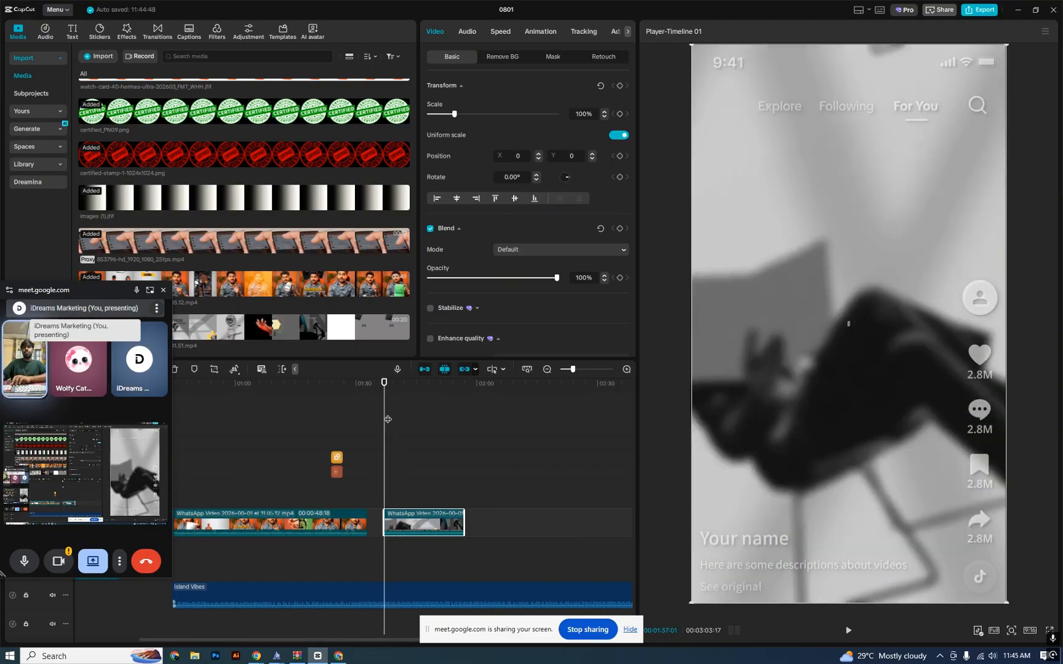
{"action": "key", "text": "space"}
{"action": "key", "text": "space"}
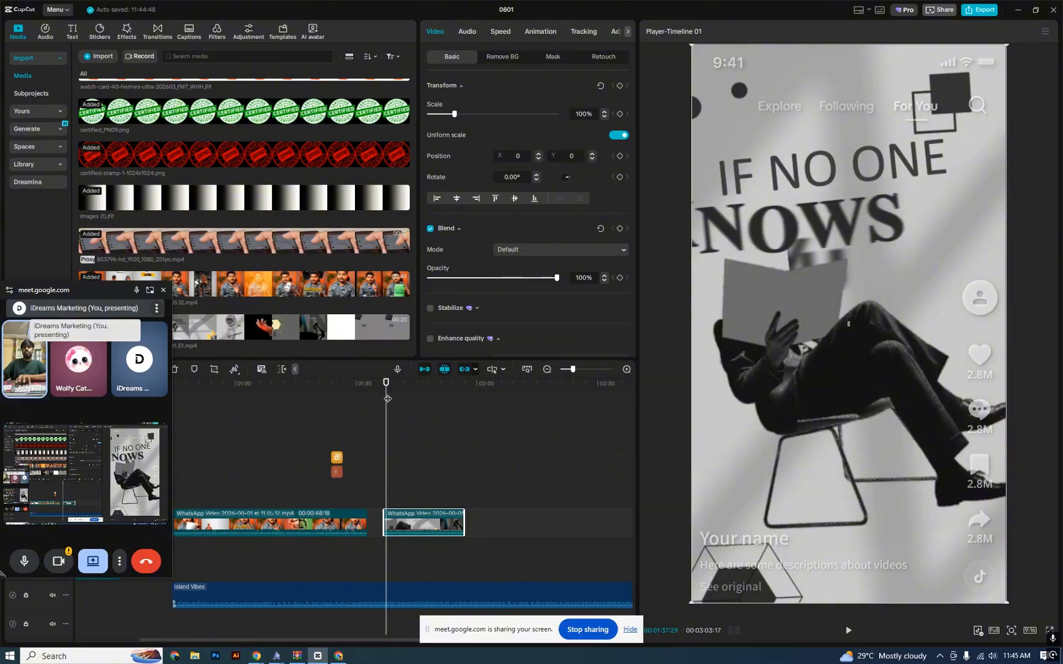
Step: Examine the opening "IF NO ONE KNOWS YOU" scene of the reference clip up to about 01:38
{"action": "left_click", "coordinate": [380, 392]}
{"action": "key", "text": "space"}
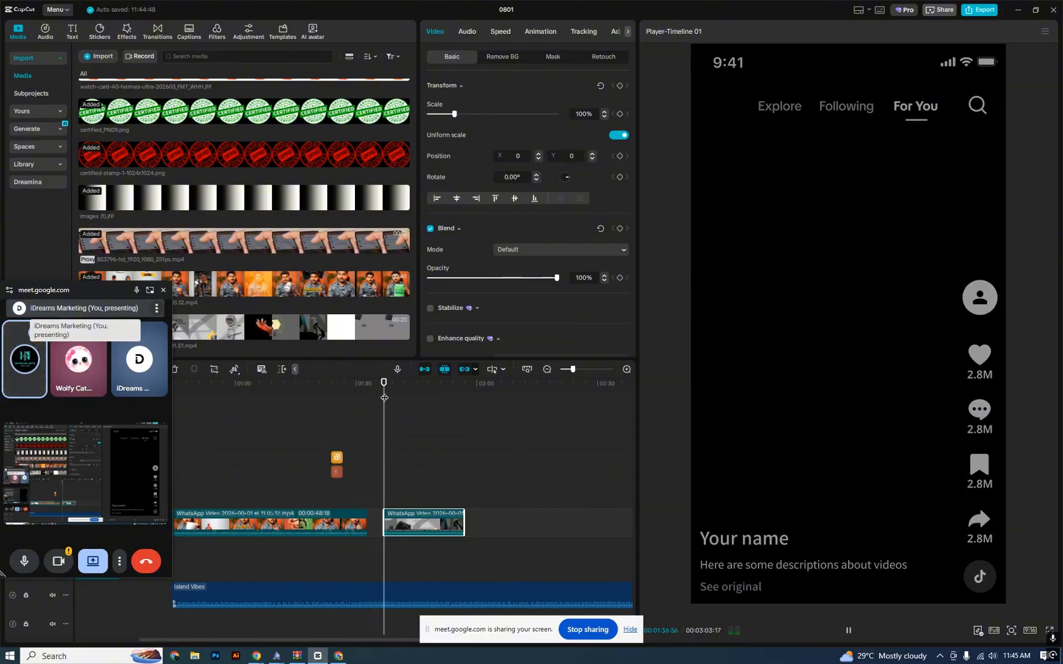
{"action": "left_click_drag", "start_coordinate": [387, 397], "coordinate": [384, 395]}
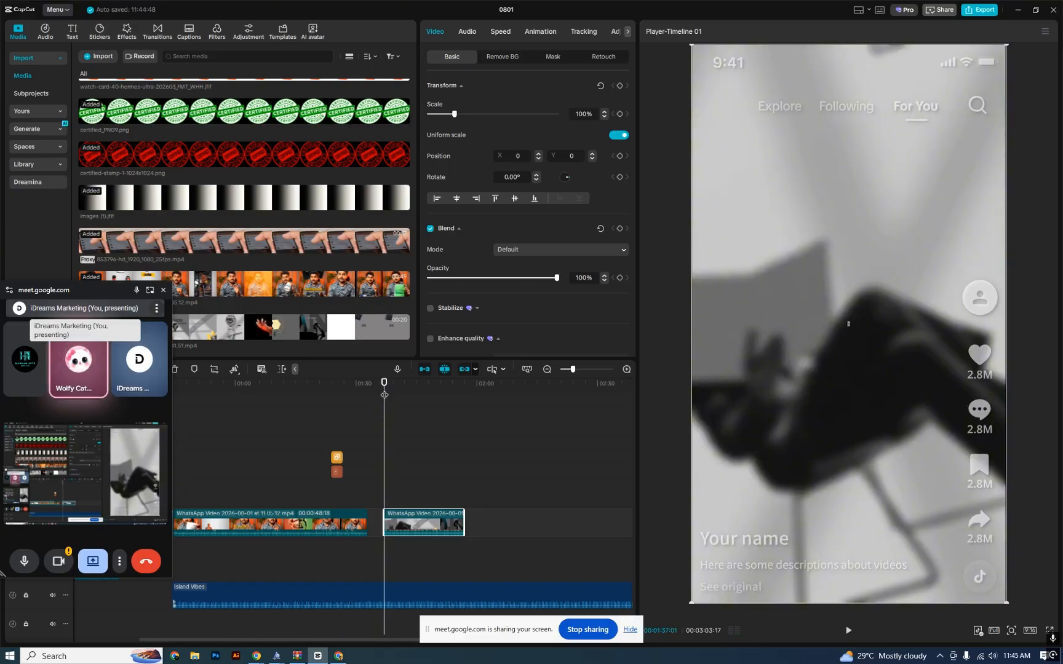
{"action": "left_click_drag", "start_coordinate": [385, 395], "coordinate": [387, 384]}
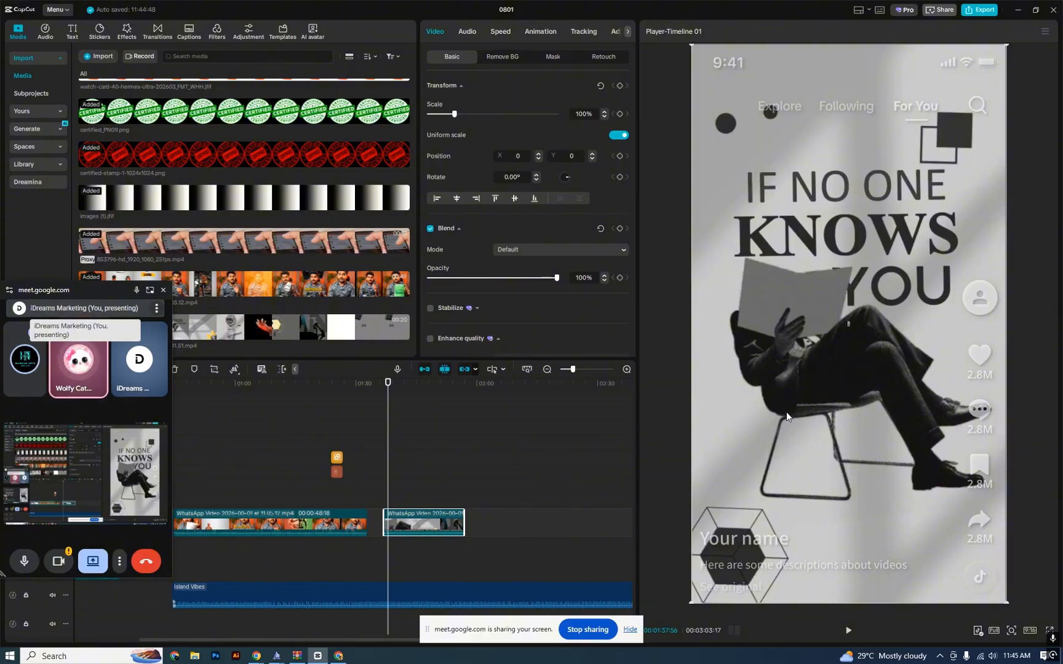
{"action": "left_click", "coordinate": [579, 370]}
{"action": "left_click_drag", "start_coordinate": [371, 385], "coordinate": [389, 385]}
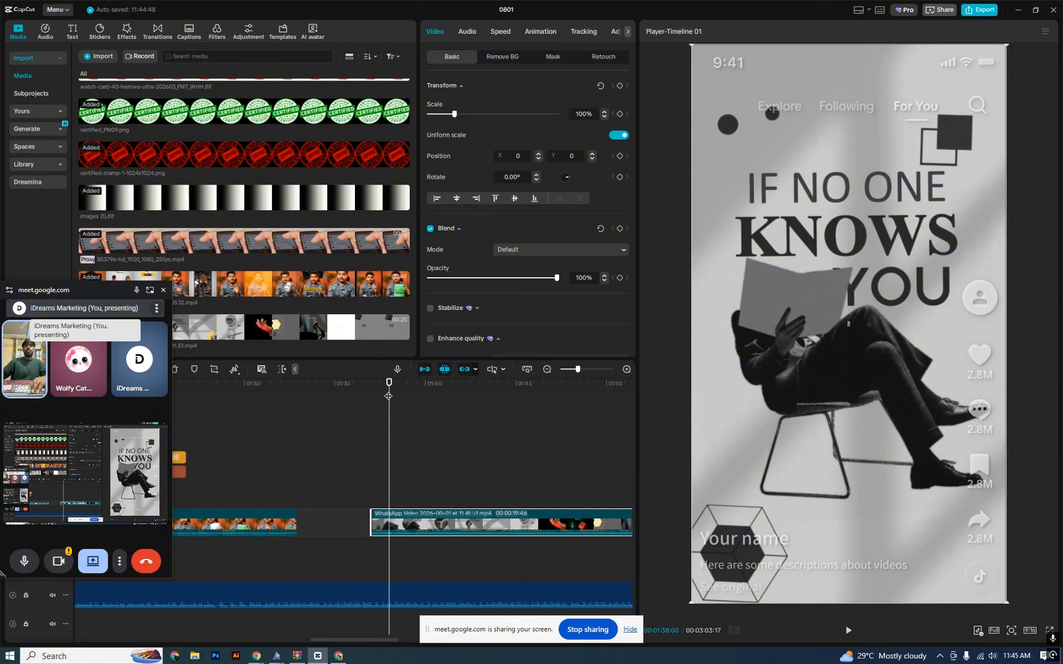
{"action": "left_click_drag", "start_coordinate": [388, 396], "coordinate": [390, 403]}
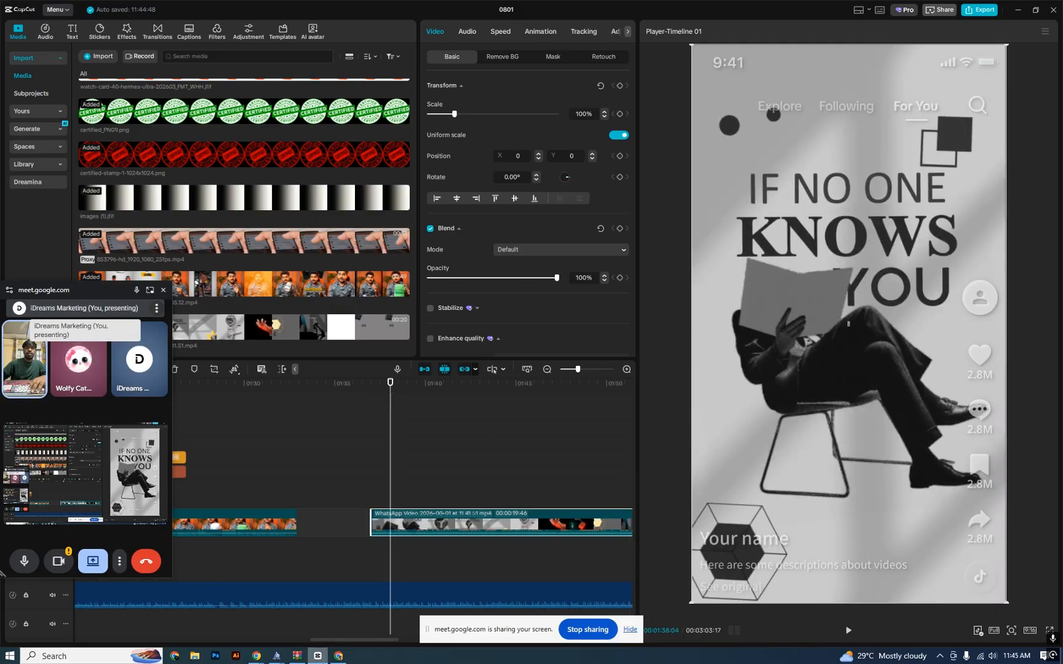
Step: Switch to Chrome, go back to the "Motion inspiration - Frames" pin on Pinterest and uncover its video from the meeting window
{"action": "mouse_move", "coordinate": [255, 656]}
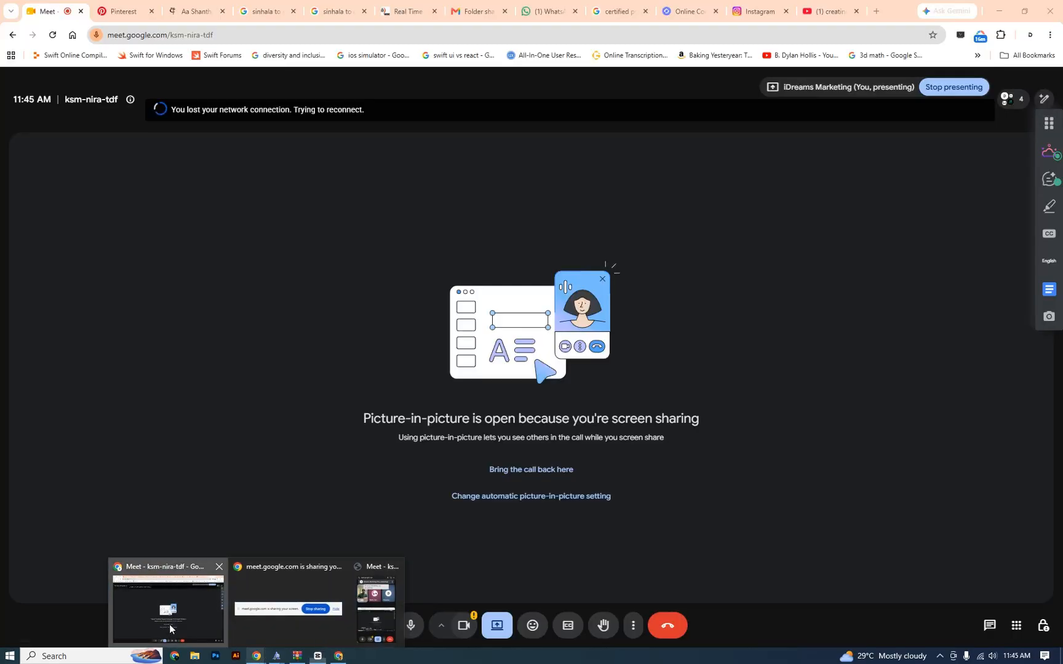
{"action": "left_click", "coordinate": [171, 629]}
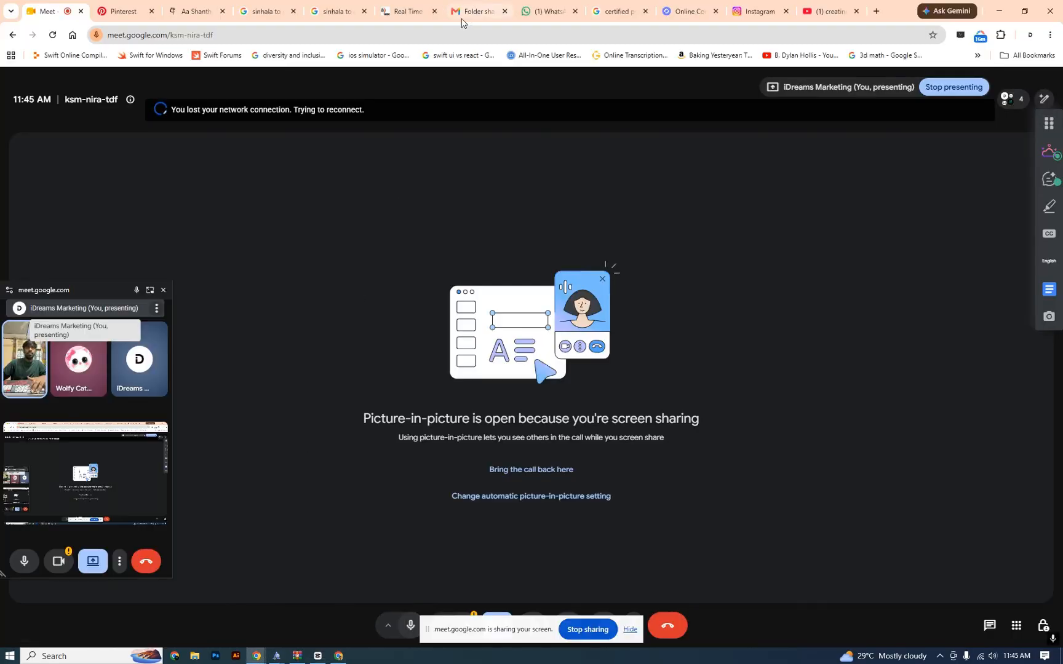
{"action": "left_click", "coordinate": [132, 10]}
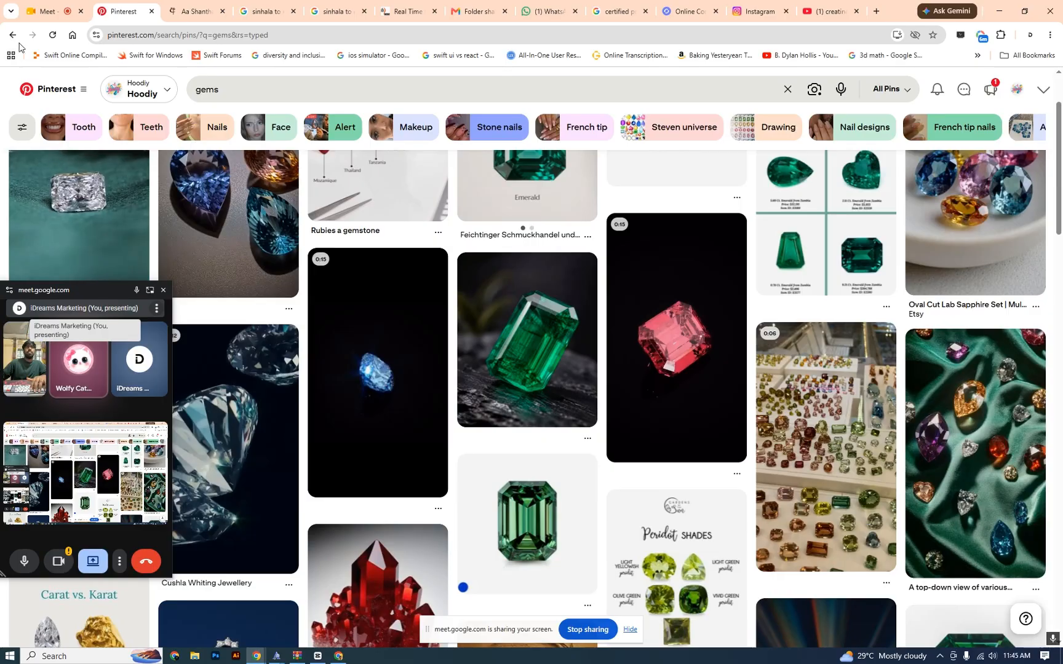
{"action": "left_click", "coordinate": [26, 157]}
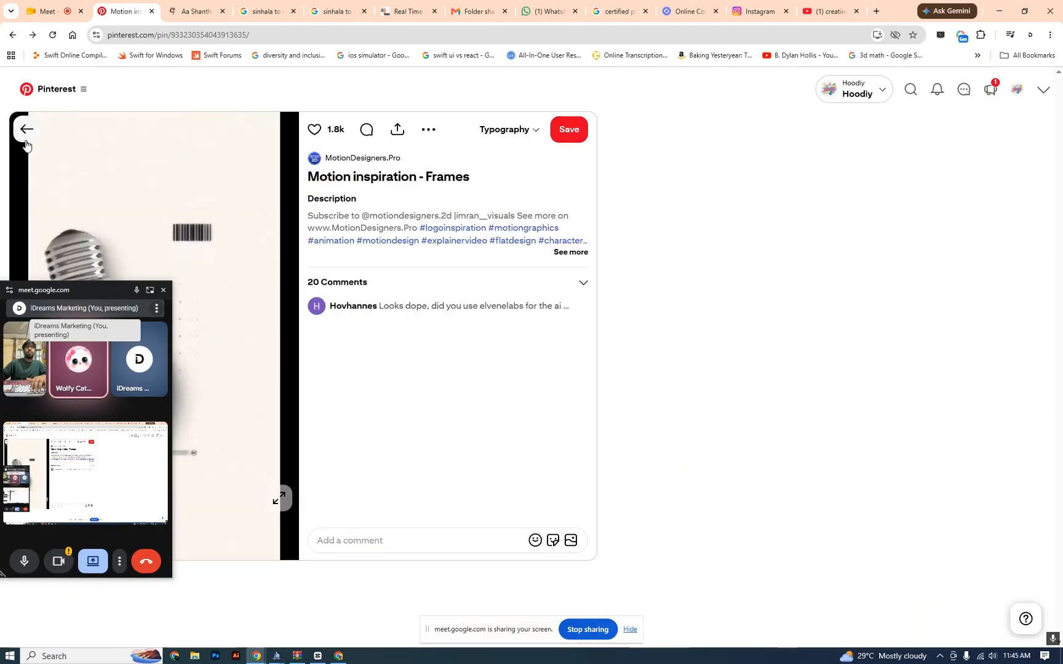
{"action": "left_click_drag", "start_coordinate": [102, 287], "coordinate": [811, 218]}
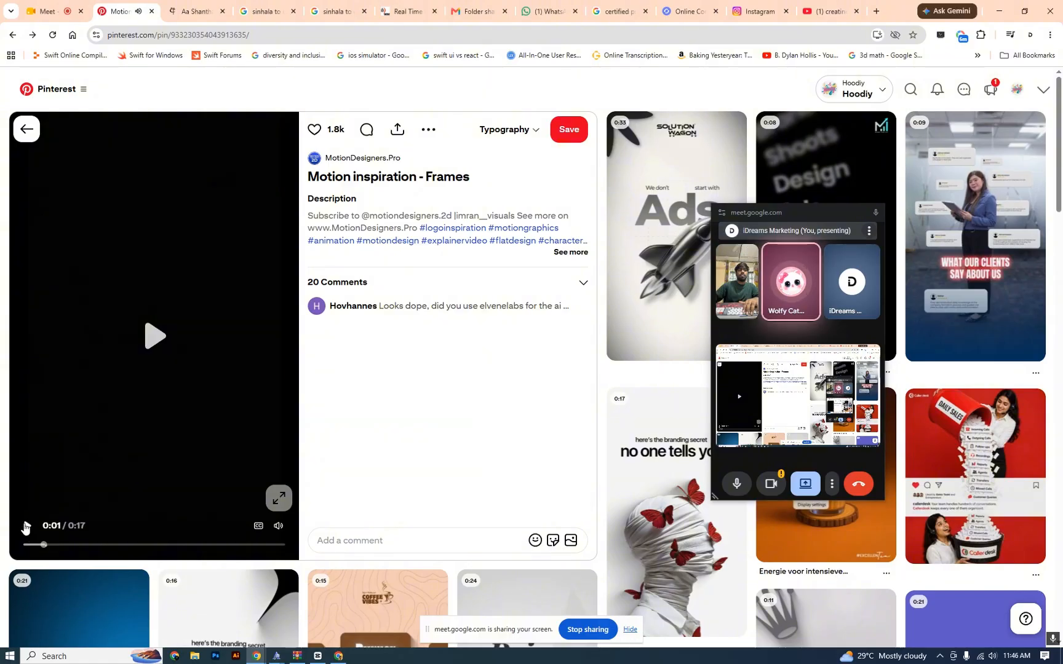
Step: Play the "Motion inspiration - Frames" video, rewind it to the start and replay its opening scene
{"action": "left_click", "coordinate": [26, 527]}
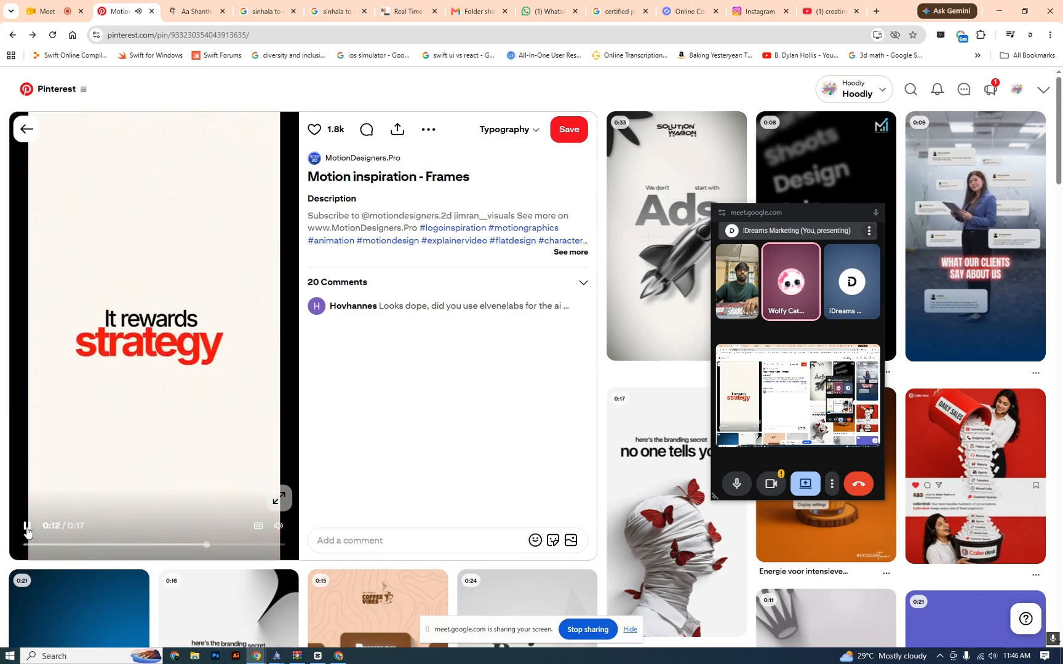
{"action": "left_click", "coordinate": [27, 527]}
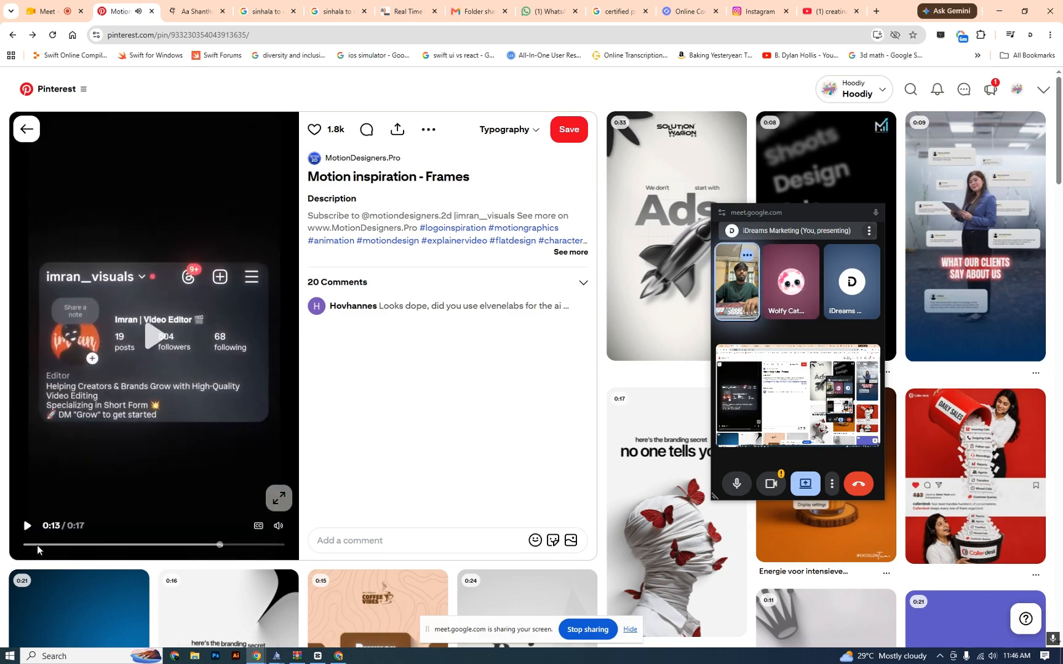
{"action": "left_click", "coordinate": [31, 544]}
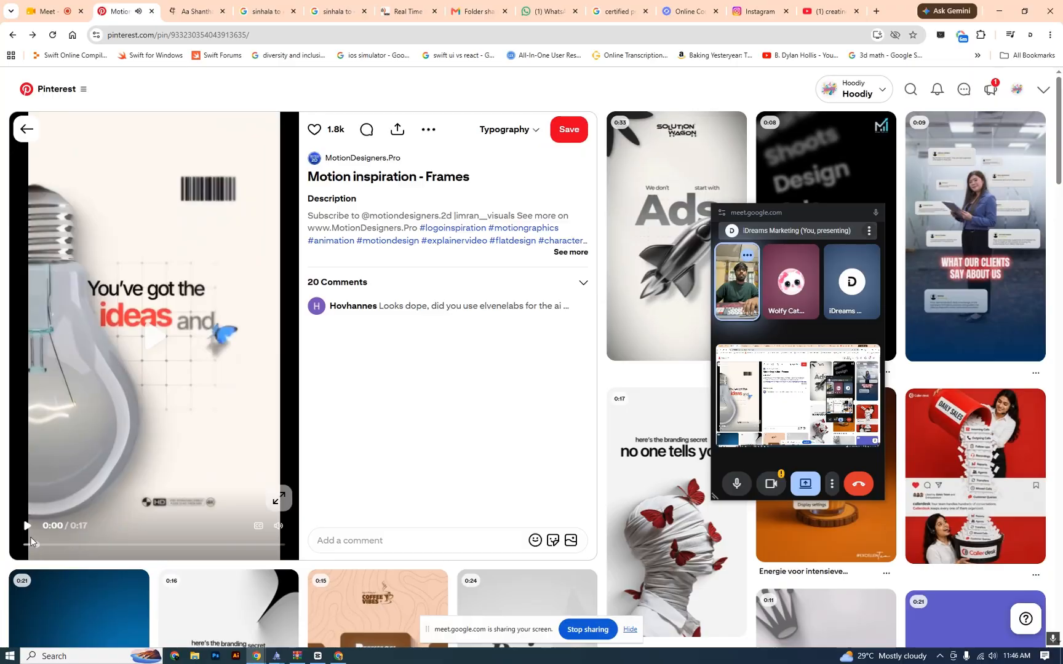
{"action": "left_click", "coordinate": [25, 527]}
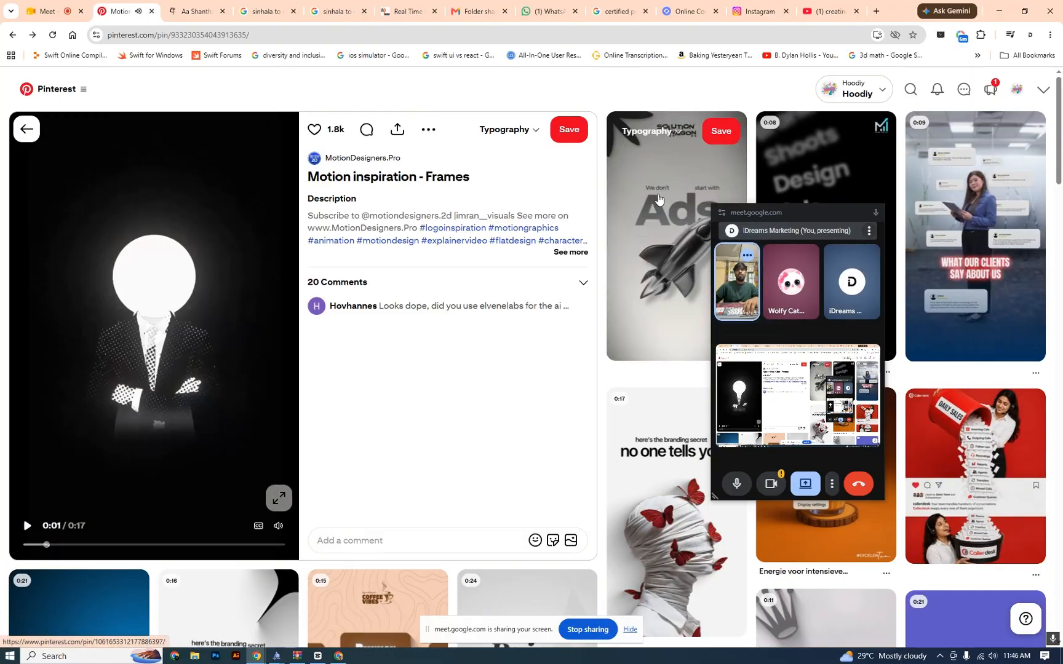
Step: Open the "3 things matter" pin from the related pins and examine its rocket and magnifying-glass scenes up to 0:03
{"action": "left_click", "coordinate": [624, 221]}
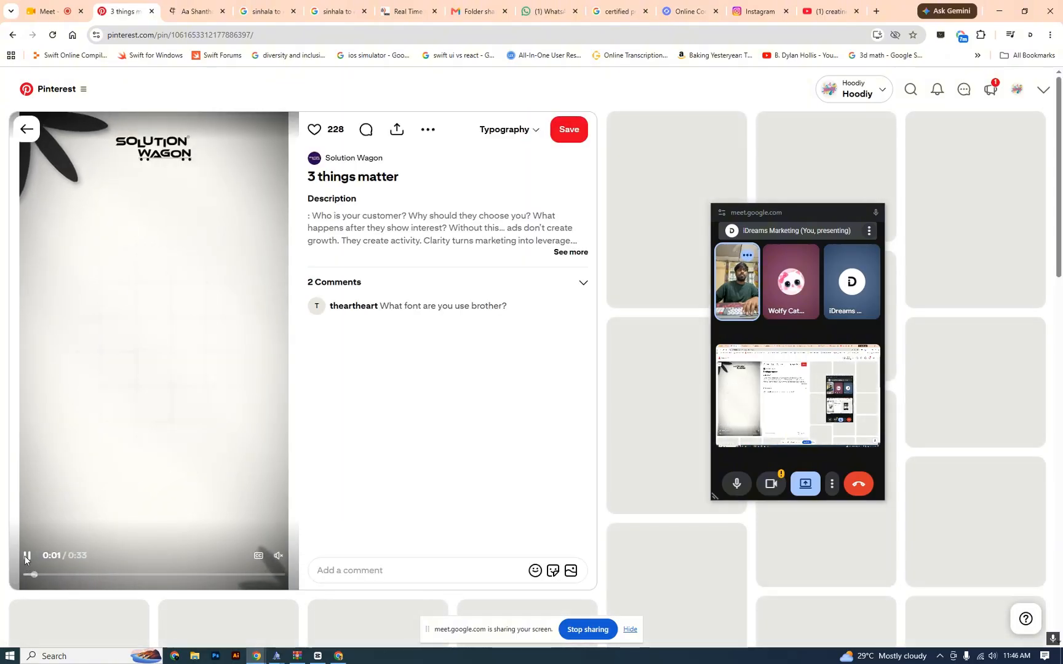
{"action": "left_click", "coordinate": [27, 556]}
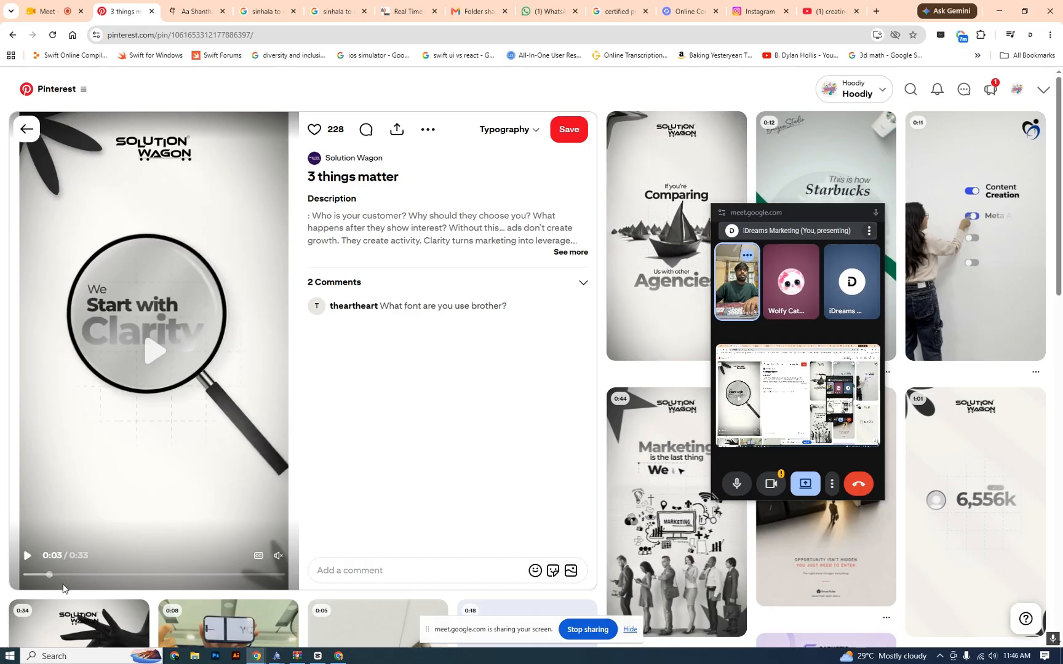
{"action": "mouse_move", "coordinate": [36, 576]}
{"action": "left_mouse_down"}
{"action": "mouse_move", "coordinate": [64, 565]}
{"action": "mouse_move", "coordinate": [35, 572]}
{"action": "mouse_move", "coordinate": [47, 569]}
{"action": "left_mouse_up"}
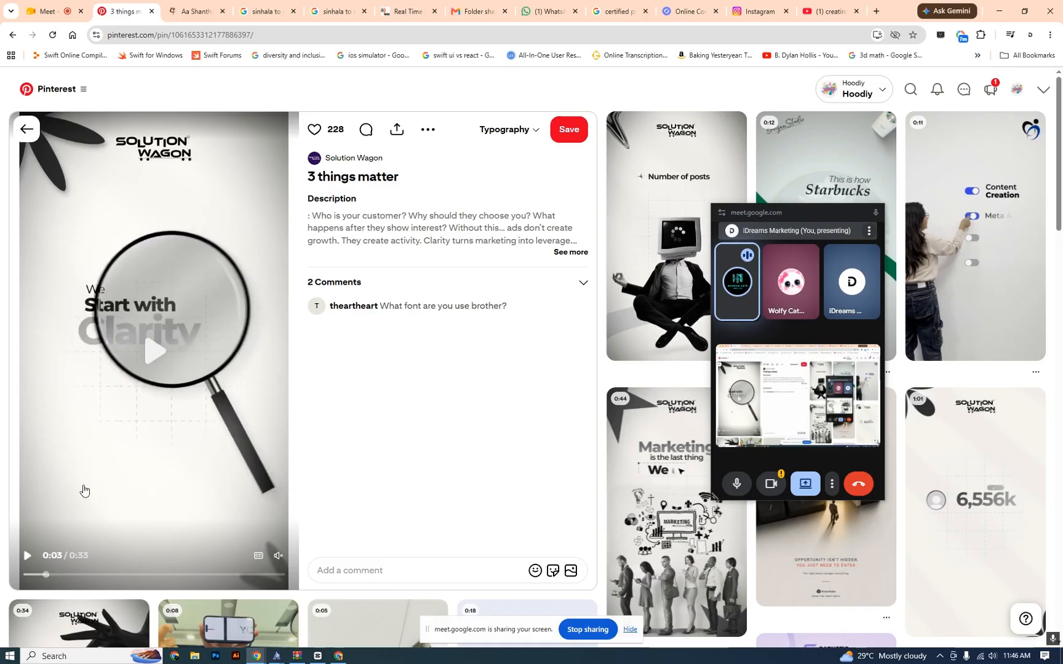
{"action": "left_click", "coordinate": [36, 572]}
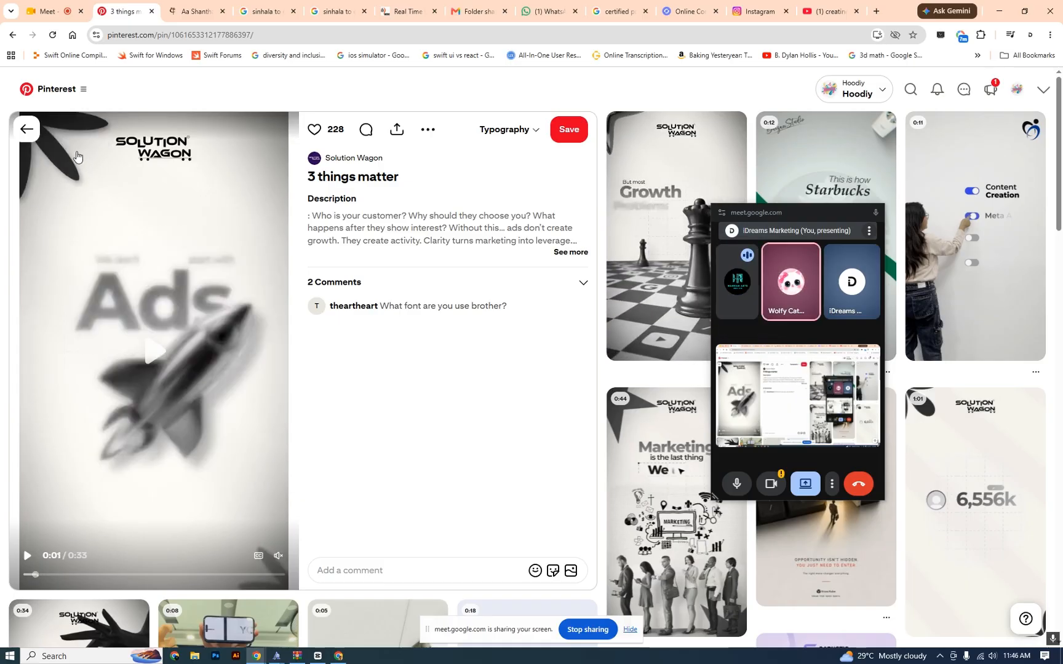
Step: Switch to CapCut, scrub the reference clip's opening to about 01:37 and move the meeting window off the preview
{"action": "left_click", "coordinate": [317, 656]}
{"action": "mouse_move", "coordinate": [387, 391]}
{"action": "left_mouse_down"}
{"action": "mouse_move", "coordinate": [399, 397]}
{"action": "mouse_move", "coordinate": [378, 393]}
{"action": "left_mouse_up"}
{"action": "left_click_drag", "start_coordinate": [811, 210], "coordinate": [161, 60]}
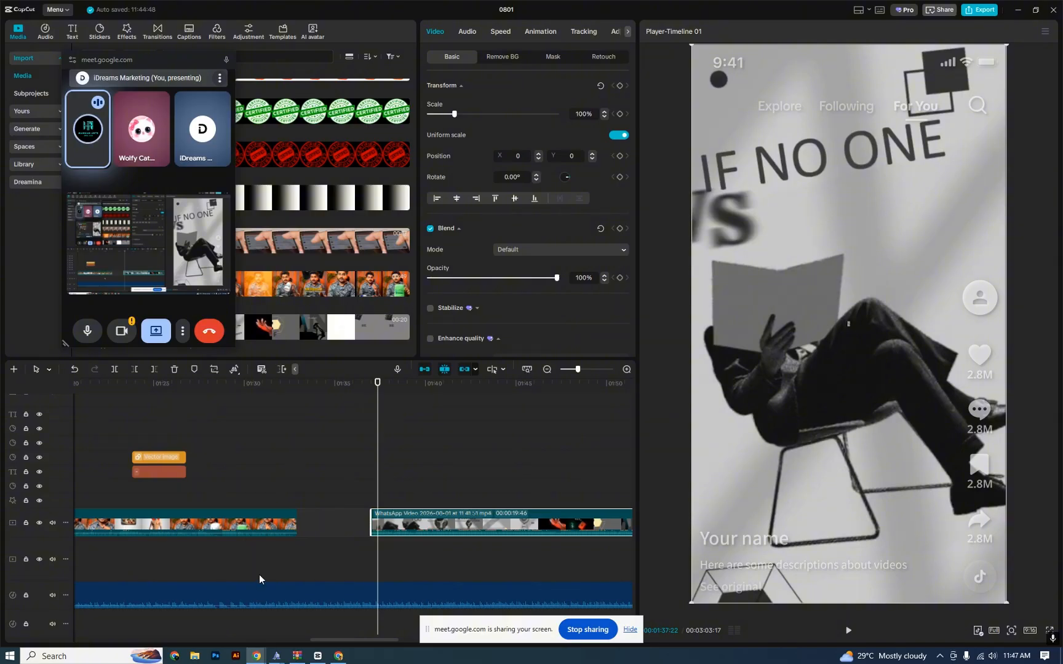
Step: Switch back to the "3 things matter" pin in Chrome, uncover its video from the meeting window and examine the rocket scene from the start
{"action": "left_click", "coordinate": [337, 655]}
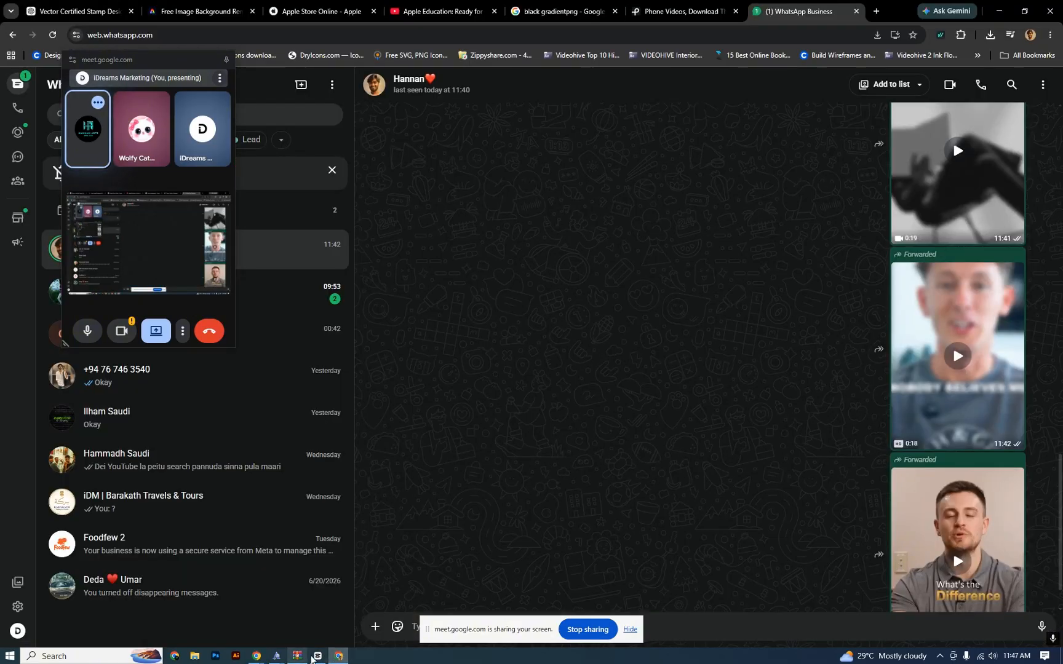
{"action": "left_click", "coordinate": [257, 655]}
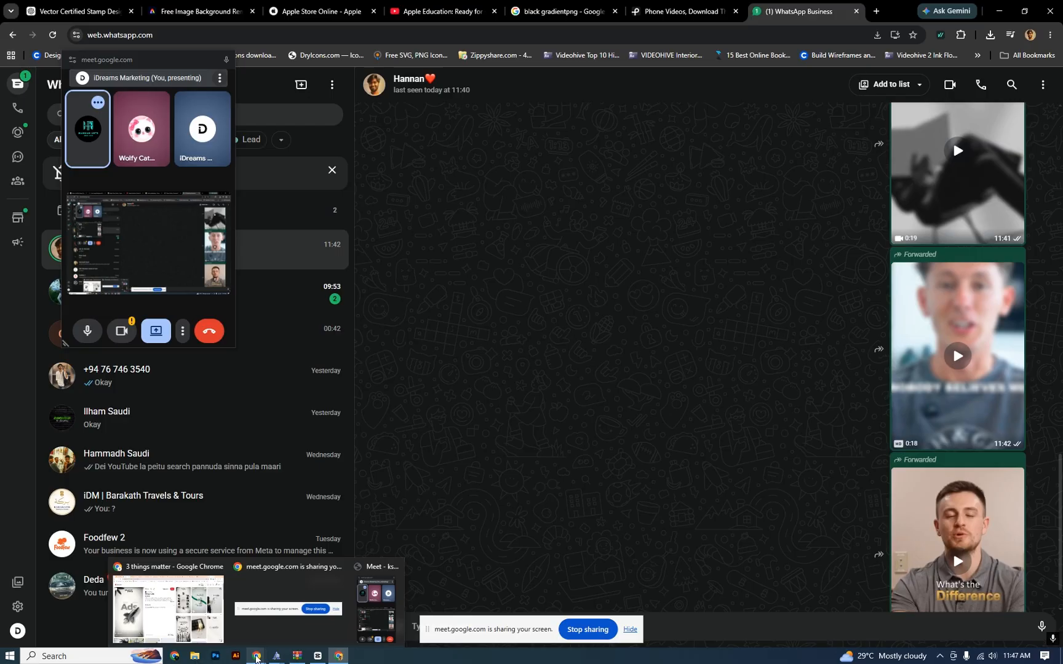
{"action": "left_click", "coordinate": [148, 606]}
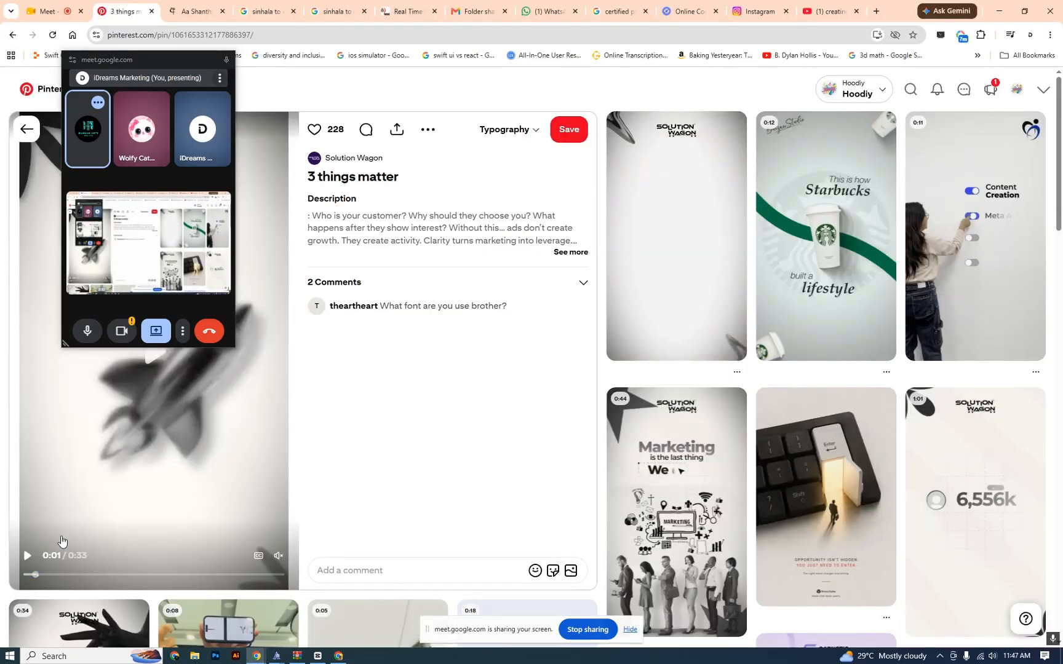
{"action": "left_click", "coordinate": [23, 573]}
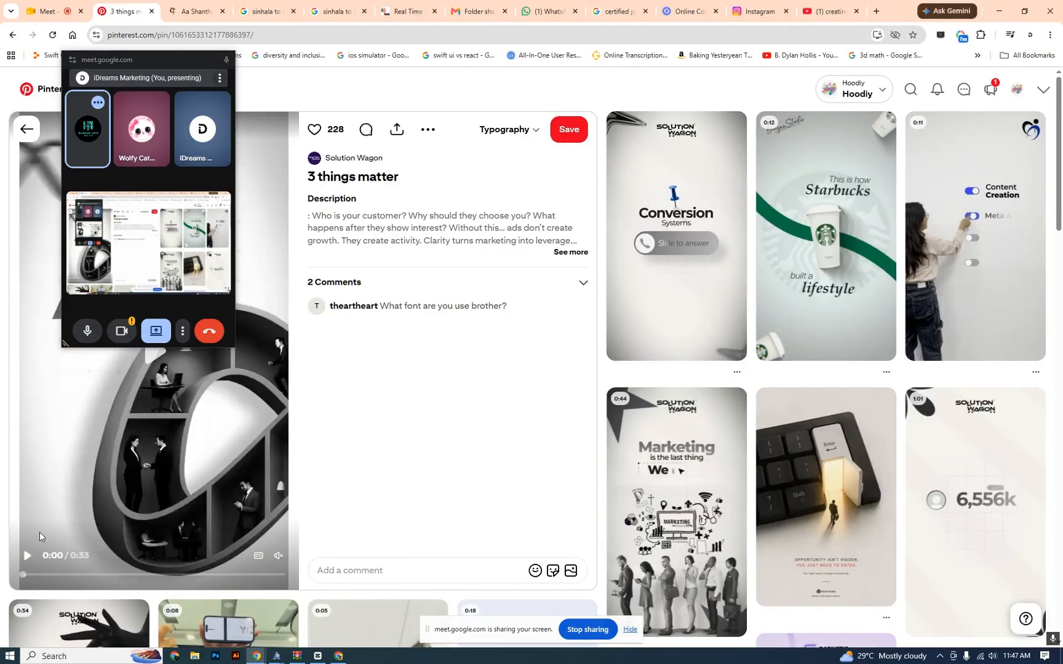
{"action": "left_click_drag", "start_coordinate": [146, 68], "coordinate": [420, 80]}
{"action": "mouse_move", "coordinate": [25, 574]}
{"action": "left_mouse_down"}
{"action": "mouse_move", "coordinate": [36, 567]}
{"action": "mouse_move", "coordinate": [30, 582]}
{"action": "left_mouse_up"}
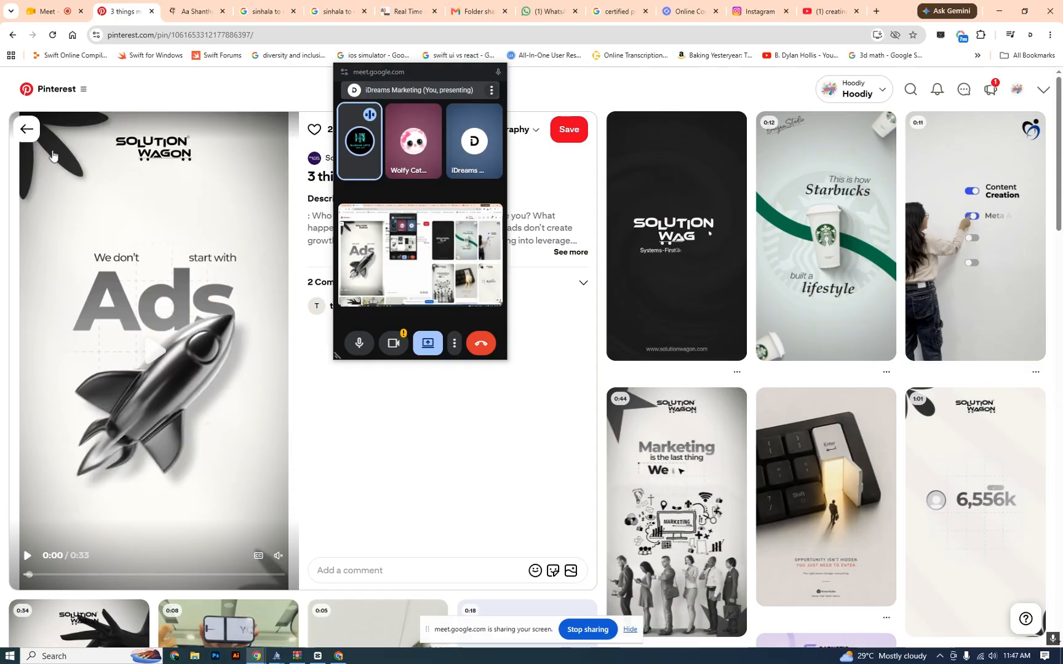
{"action": "triple_click", "coordinate": [31, 571]}
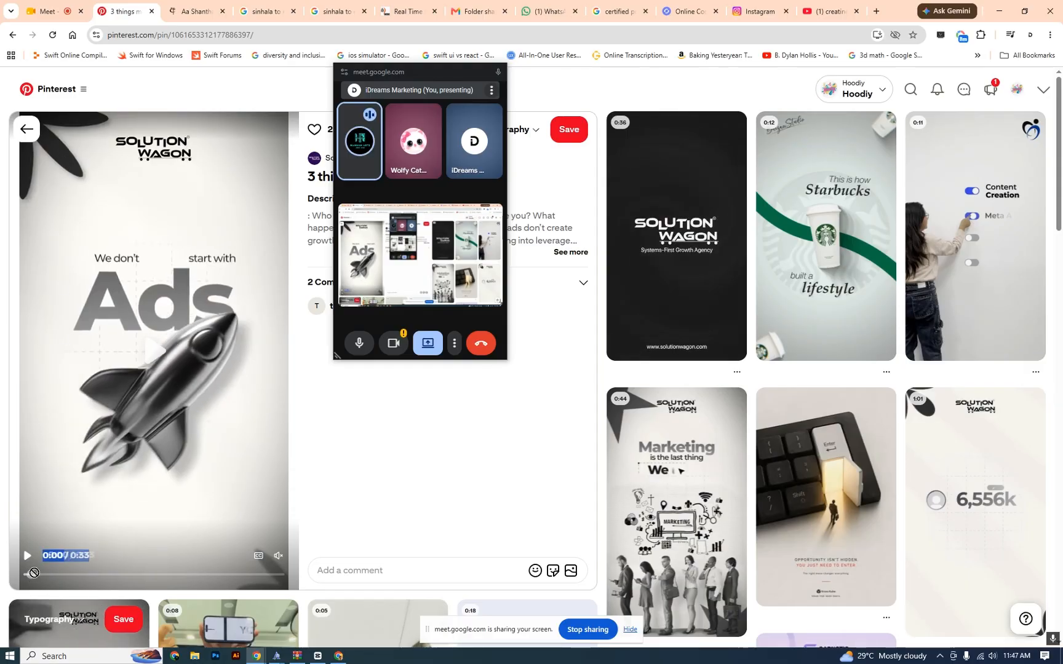
{"action": "mouse_move", "coordinate": [29, 573]}
{"action": "left_mouse_down"}
{"action": "mouse_move", "coordinate": [43, 572]}
{"action": "mouse_move", "coordinate": [35, 575]}
{"action": "left_mouse_up"}
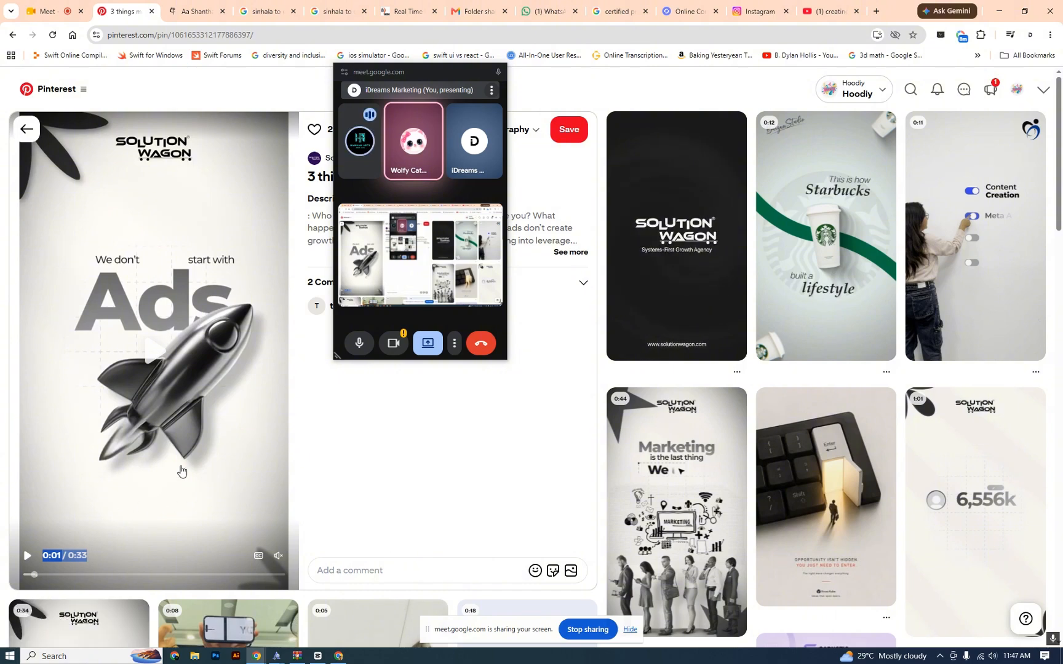
Step: Switch to CapCut and scrub through the reference clip's "IF NO ONE KNOWS YOU" text animation around 01:37
{"action": "left_click", "coordinate": [317, 657]}
{"action": "mouse_move", "coordinate": [375, 397]}
{"action": "left_mouse_down"}
{"action": "mouse_move", "coordinate": [397, 403]}
{"action": "mouse_move", "coordinate": [377, 405]}
{"action": "mouse_move", "coordinate": [388, 404]}
{"action": "left_mouse_up"}
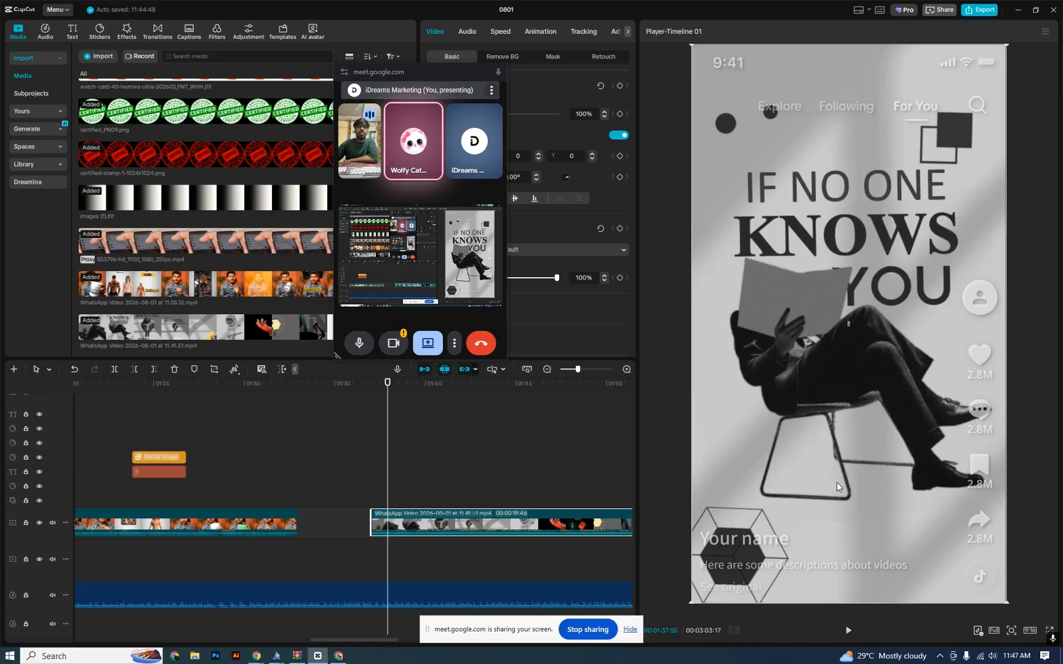
{"action": "left_click_drag", "start_coordinate": [370, 387], "coordinate": [381, 385]}
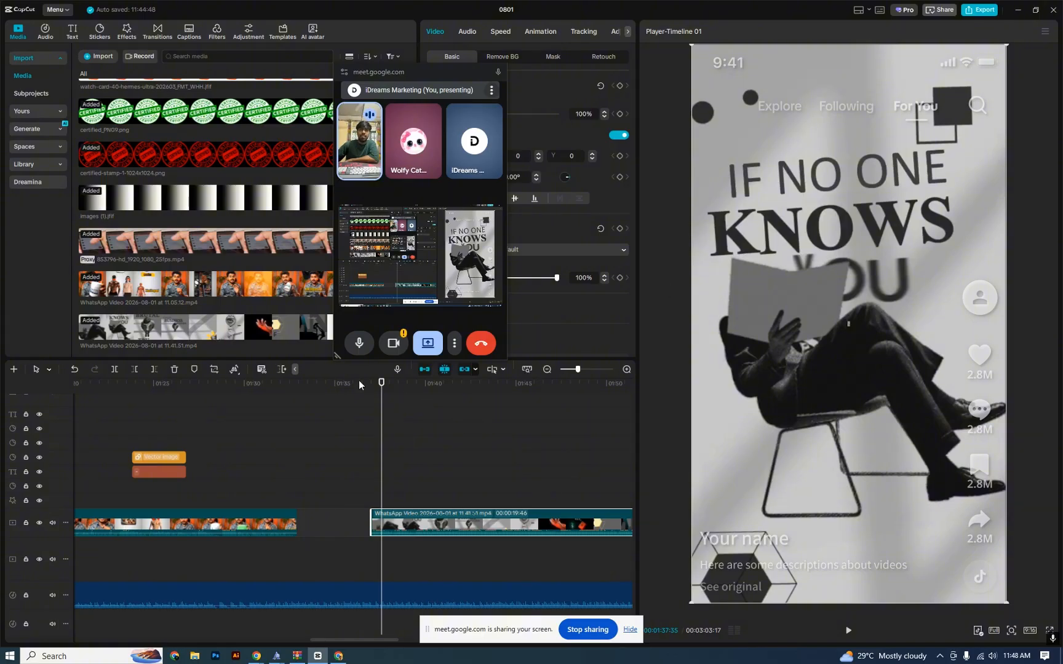
{"action": "left_click_drag", "start_coordinate": [383, 390], "coordinate": [383, 394]}
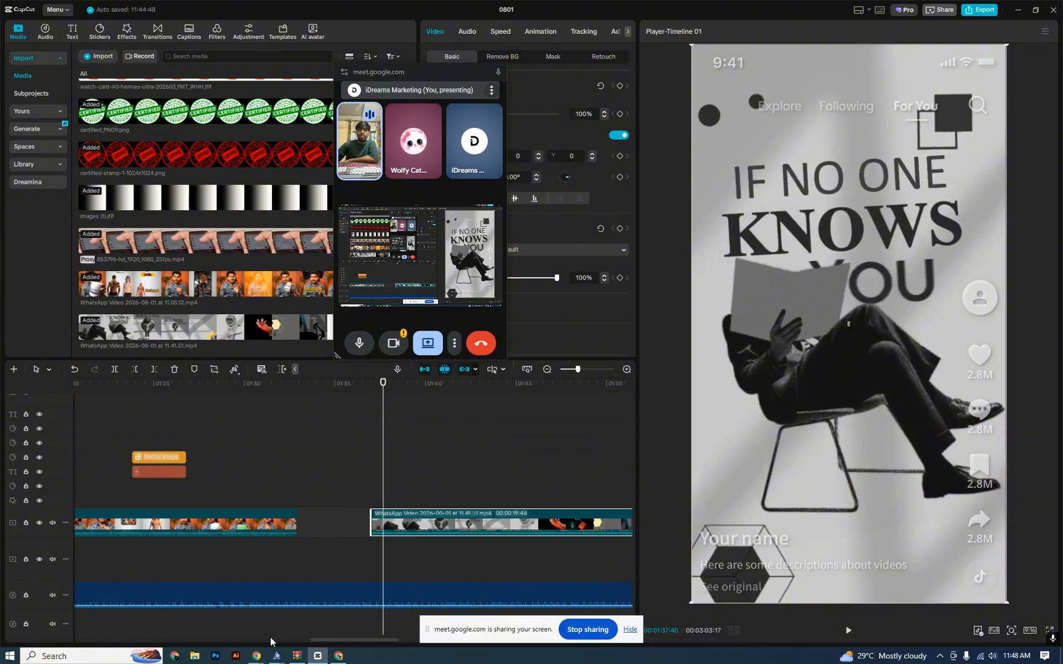
Step: Return to the "3 things matter" pin in Chrome and play its transition from the rocket to the magnifying glass up to 0:03
{"action": "mouse_move", "coordinate": [249, 660]}
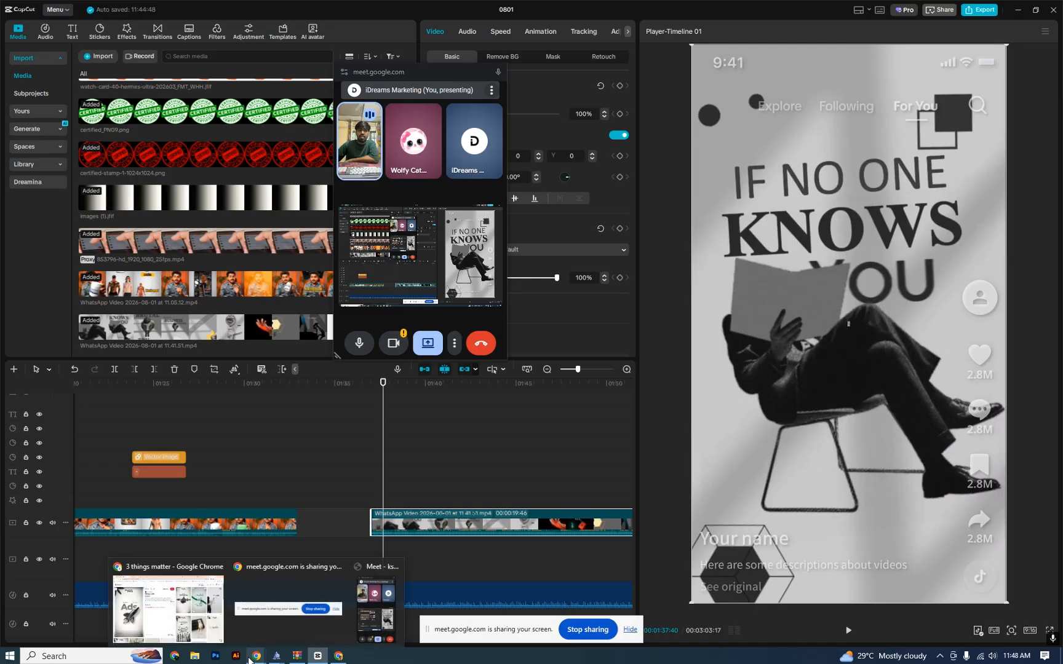
{"action": "left_click", "coordinate": [169, 612]}
{"action": "left_click_drag", "start_coordinate": [101, 556], "coordinate": [30, 561]}
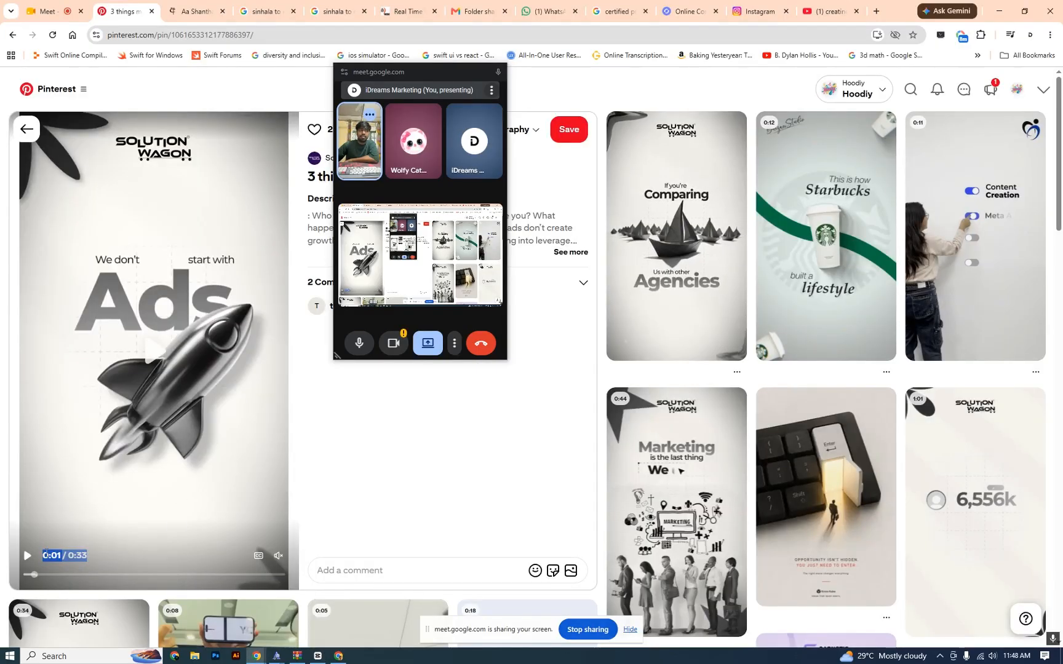
{"action": "mouse_move", "coordinate": [35, 573]}
{"action": "left_mouse_down"}
{"action": "mouse_move", "coordinate": [291, 505]}
{"action": "mouse_move", "coordinate": [2, 545]}
{"action": "mouse_move", "coordinate": [36, 560]}
{"action": "left_mouse_up"}
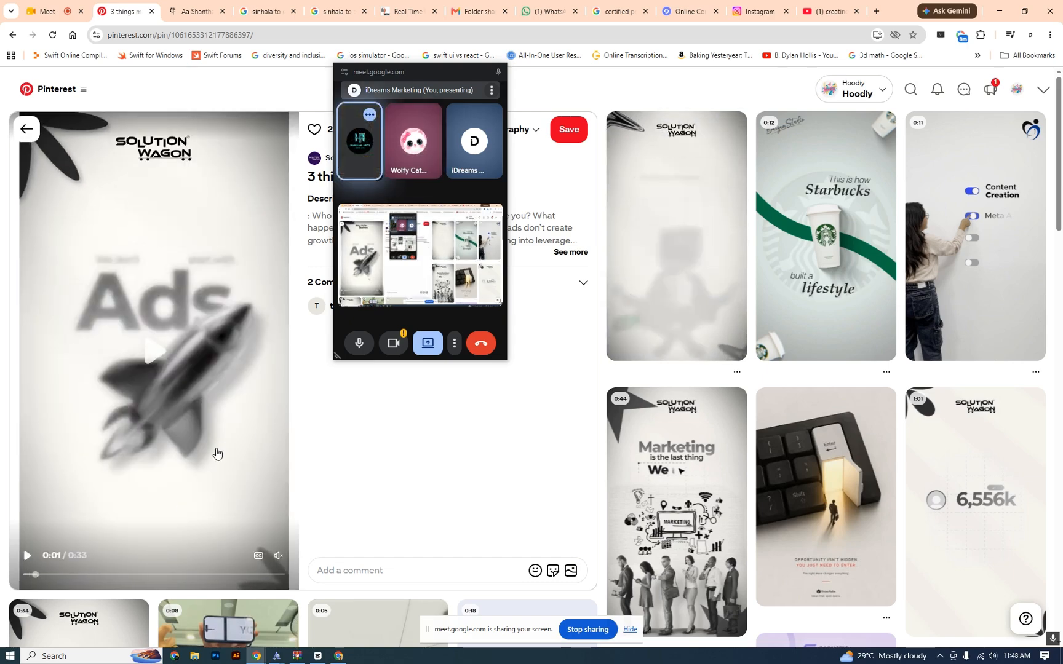
{"action": "left_click", "coordinate": [27, 557]}
{"action": "left_click", "coordinate": [28, 557]}
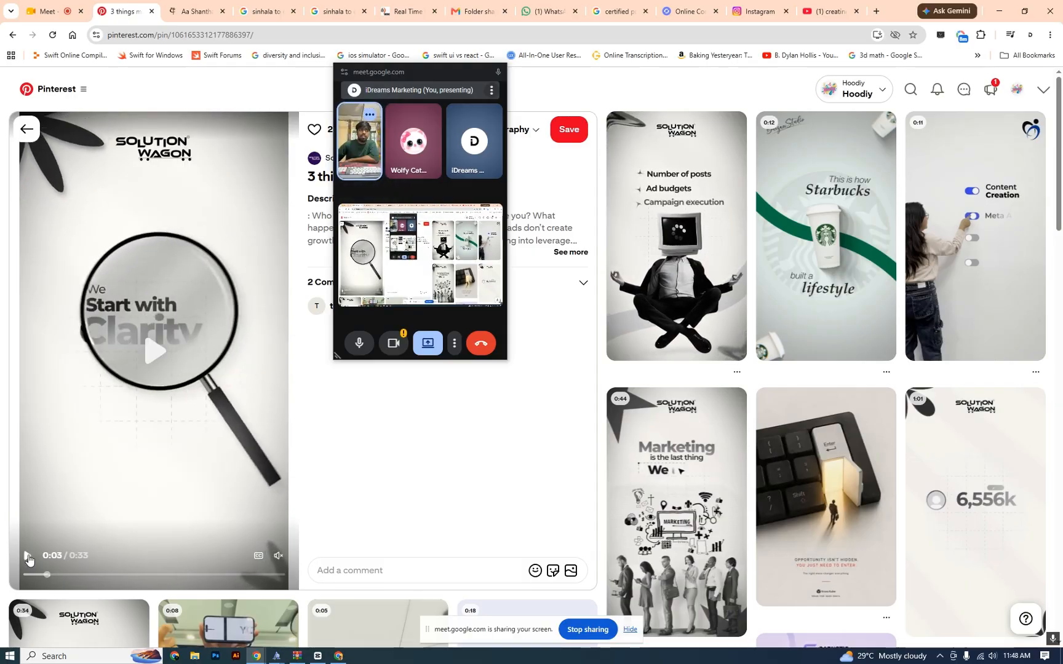
Step: Switch to CapCut and examine the reference clip's following scenes up to the red hands "YOU DON'T" scene at about 01:47
{"action": "left_click", "coordinate": [318, 656]}
{"action": "left_click_drag", "start_coordinate": [374, 385], "coordinate": [454, 409]}
{"action": "left_click_drag", "start_coordinate": [353, 638], "coordinate": [392, 633]}
{"action": "left_click_drag", "start_coordinate": [191, 384], "coordinate": [255, 404]}
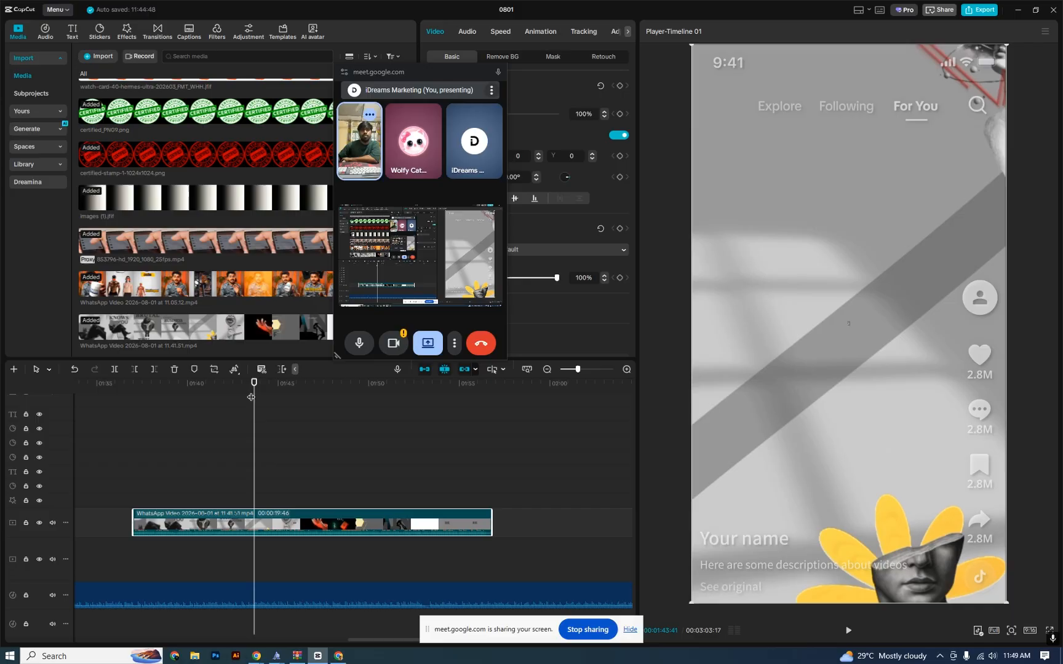
{"action": "mouse_move", "coordinate": [256, 653]}
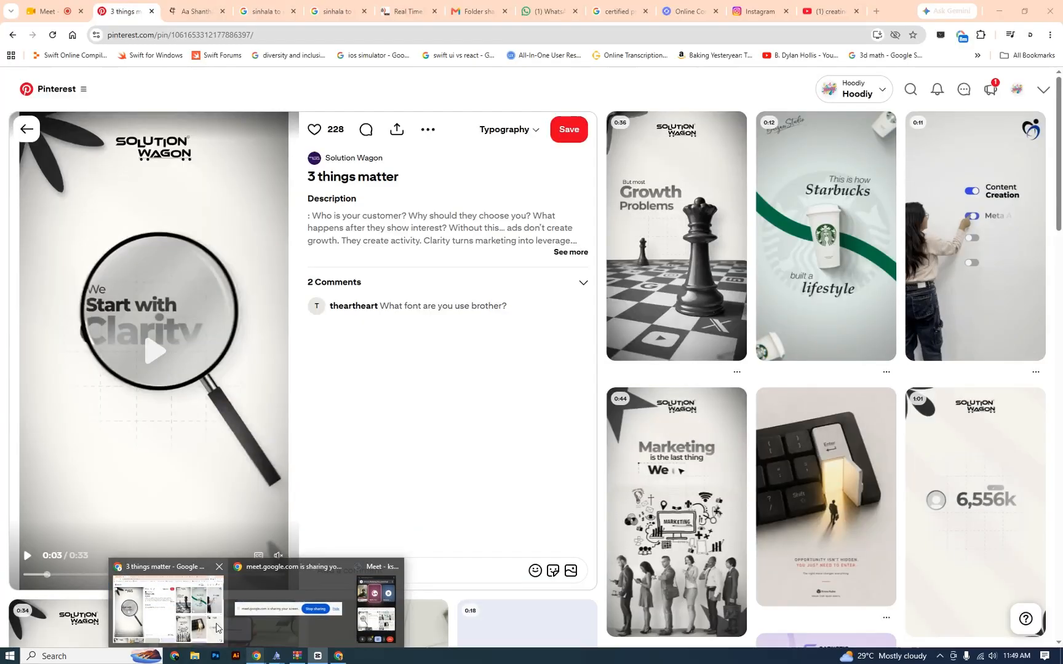
{"action": "mouse_move", "coordinate": [216, 627]}
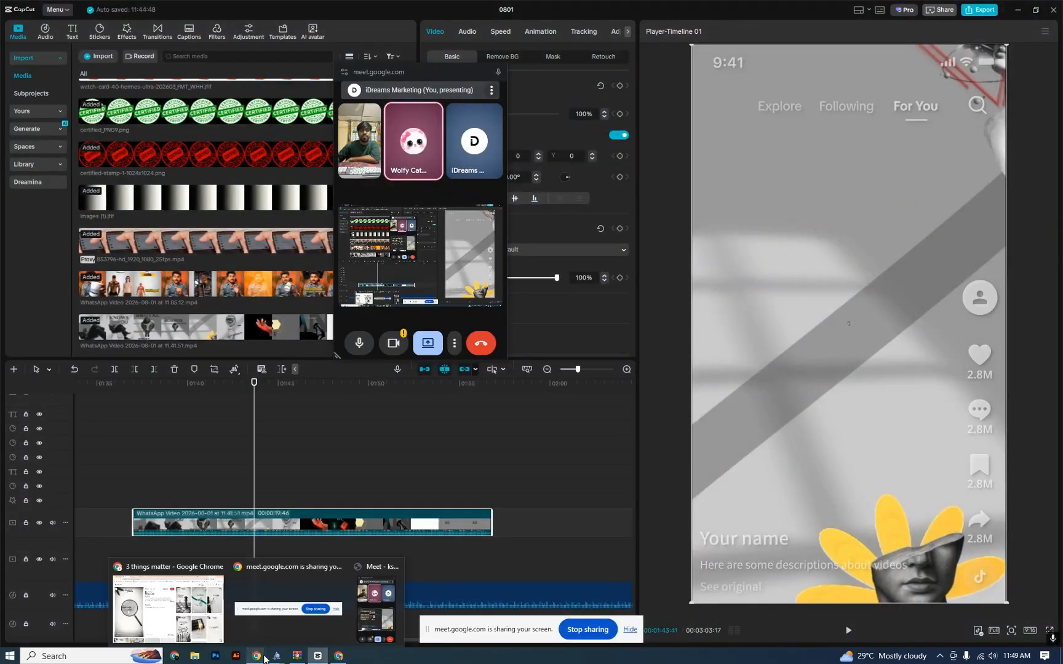
{"action": "left_click", "coordinate": [323, 426]}
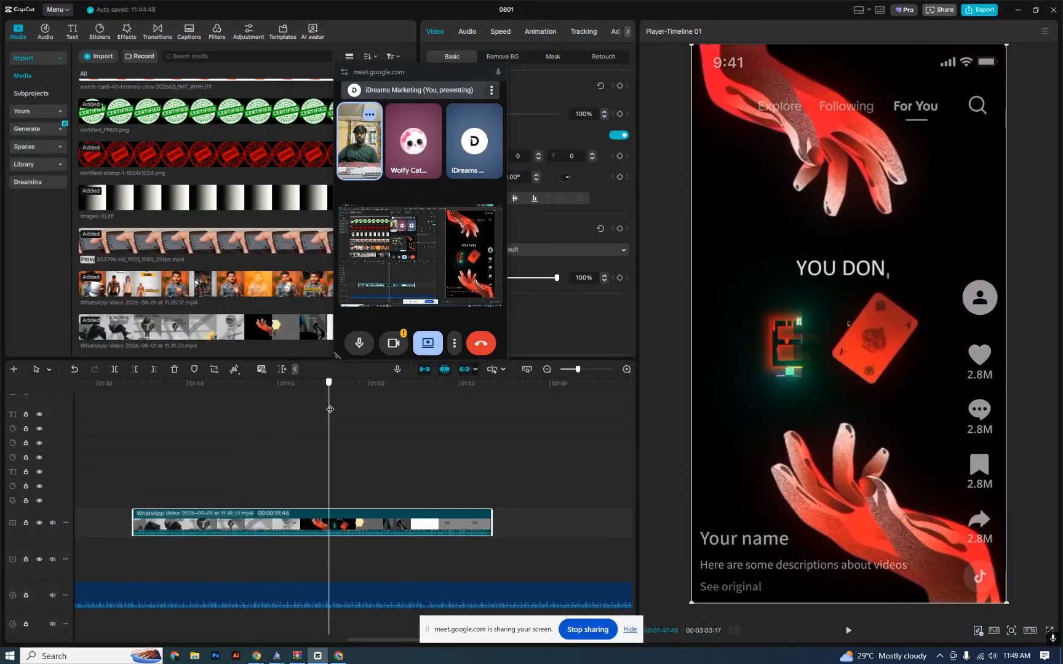
{"action": "mouse_move", "coordinate": [324, 426]}
{"action": "left_mouse_down"}
{"action": "mouse_move", "coordinate": [340, 419]}
{"action": "mouse_move", "coordinate": [331, 423]}
{"action": "left_mouse_up"}
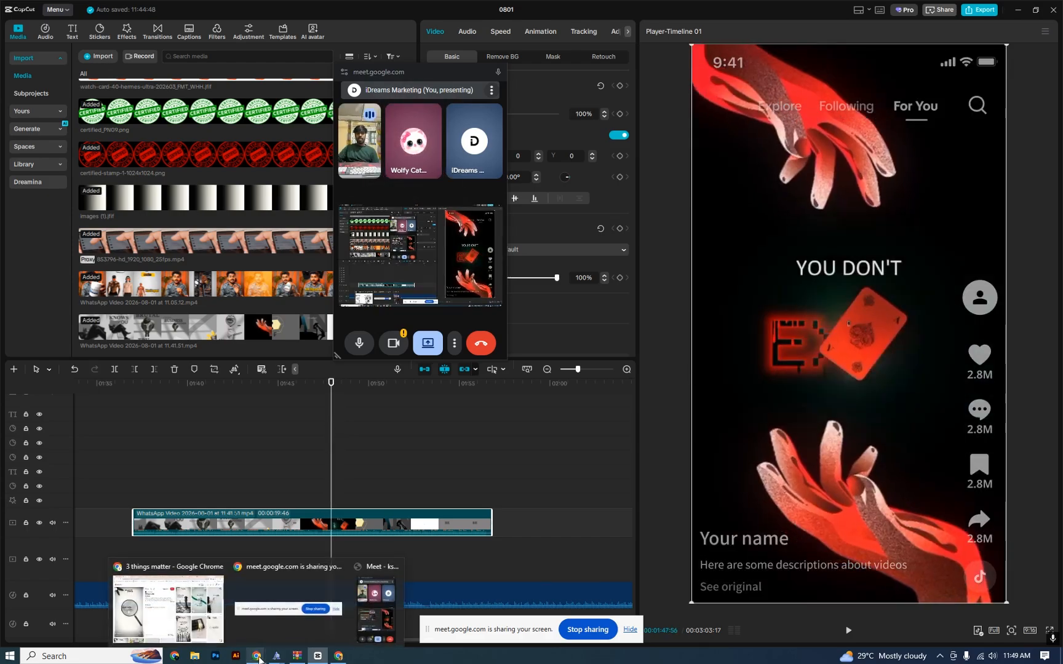
Step: Switch to the YouTube page in the other Chrome window and move the meeting window clear of the search field
{"action": "left_click", "coordinate": [339, 656]}
{"action": "left_click", "coordinate": [466, 5]}
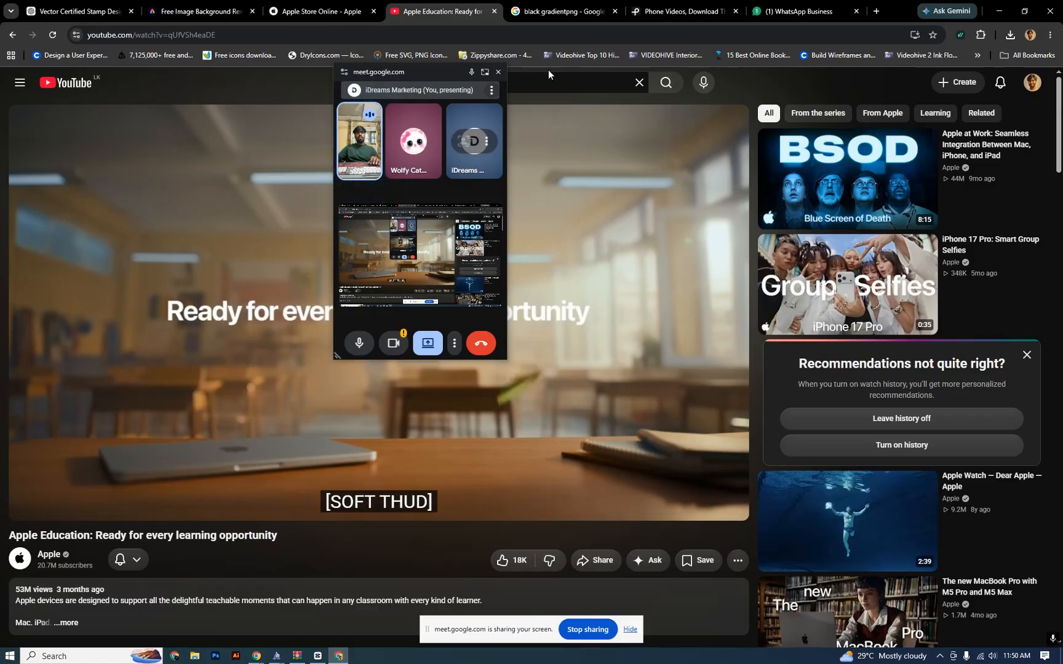
{"action": "left_click_drag", "start_coordinate": [417, 79], "coordinate": [108, 96]}
Step: Search YouTube for "b the cut" and correct the query to "be the cut"
{"action": "left_click", "coordinate": [392, 86]}
{"action": "double_click", "coordinate": [392, 87]}
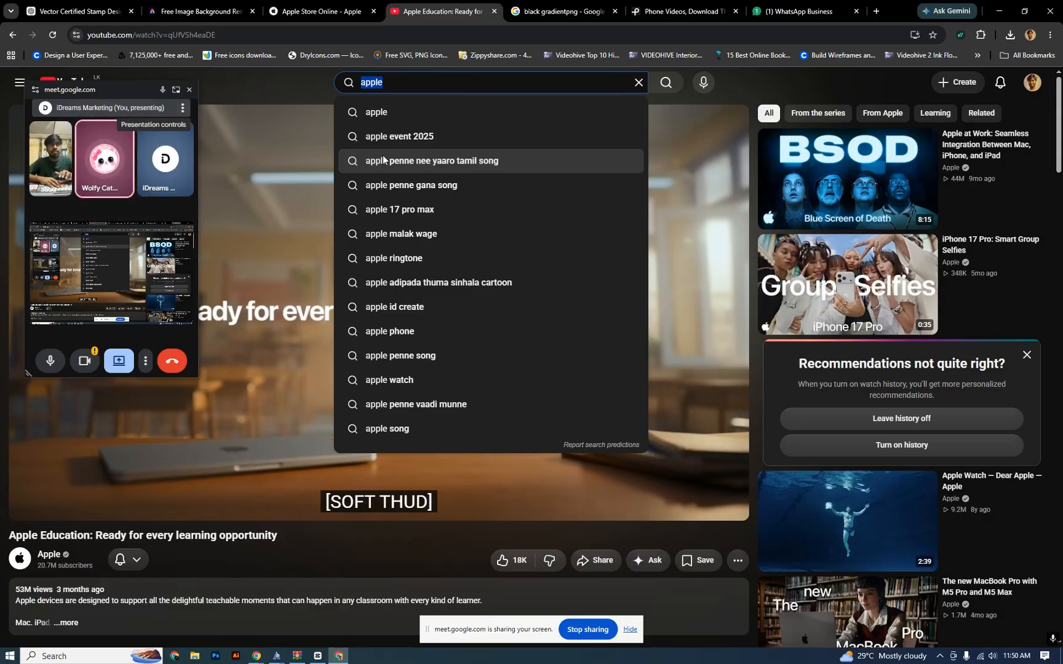
{"action": "type", "text": "b the "}
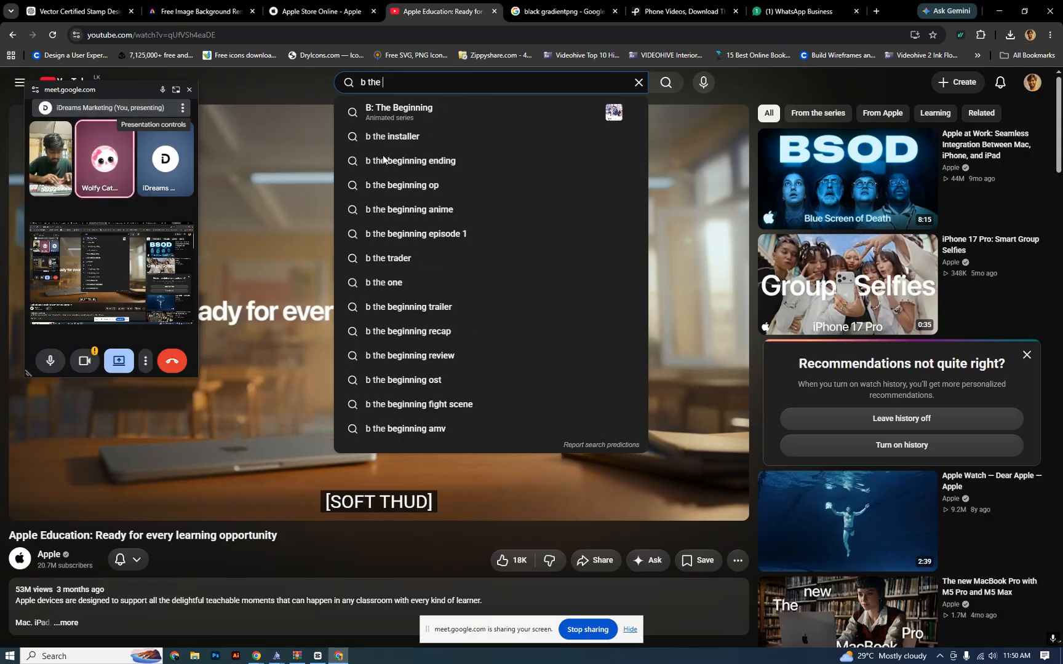
{"action": "type", "text": "cut"}
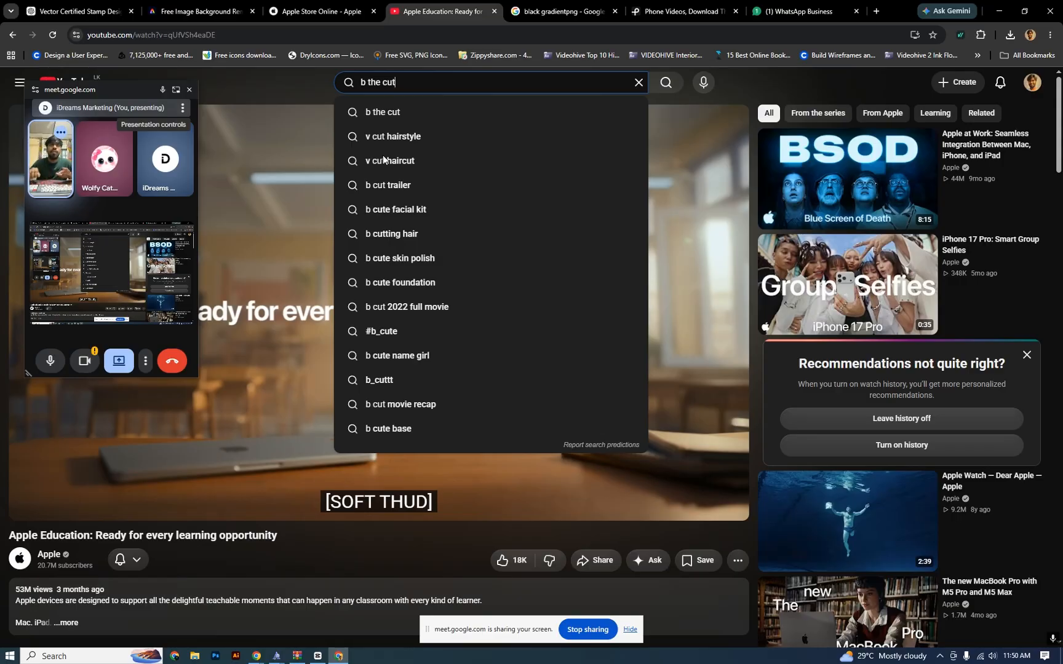
{"action": "key", "text": "Return"}
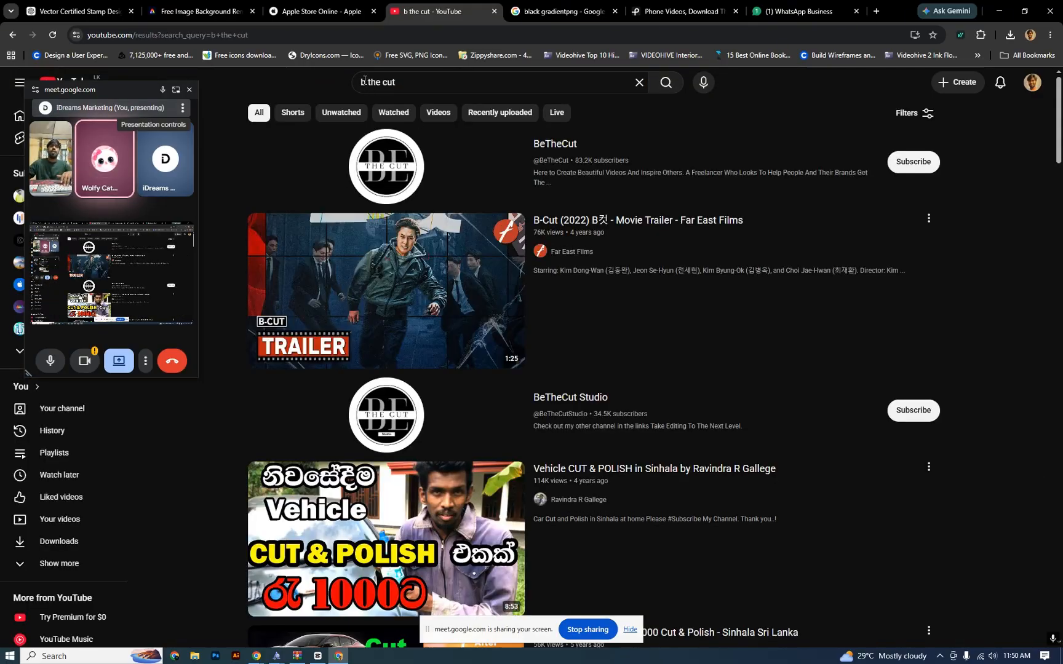
{"action": "left_click", "coordinate": [364, 82]}
{"action": "type", "text": "e"}
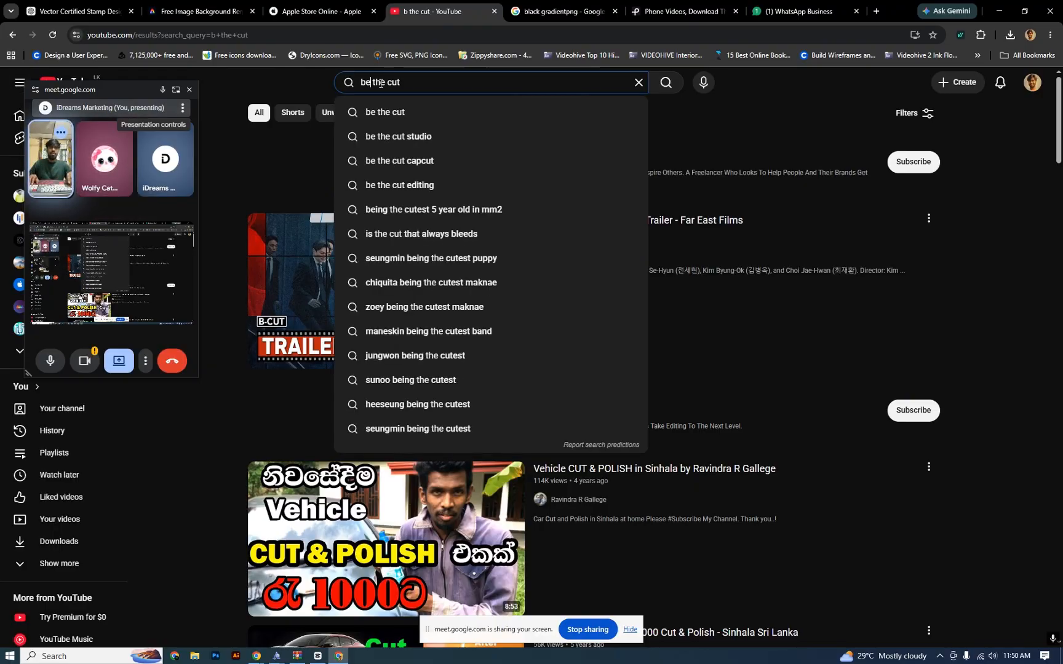
{"action": "key", "text": "Return"}
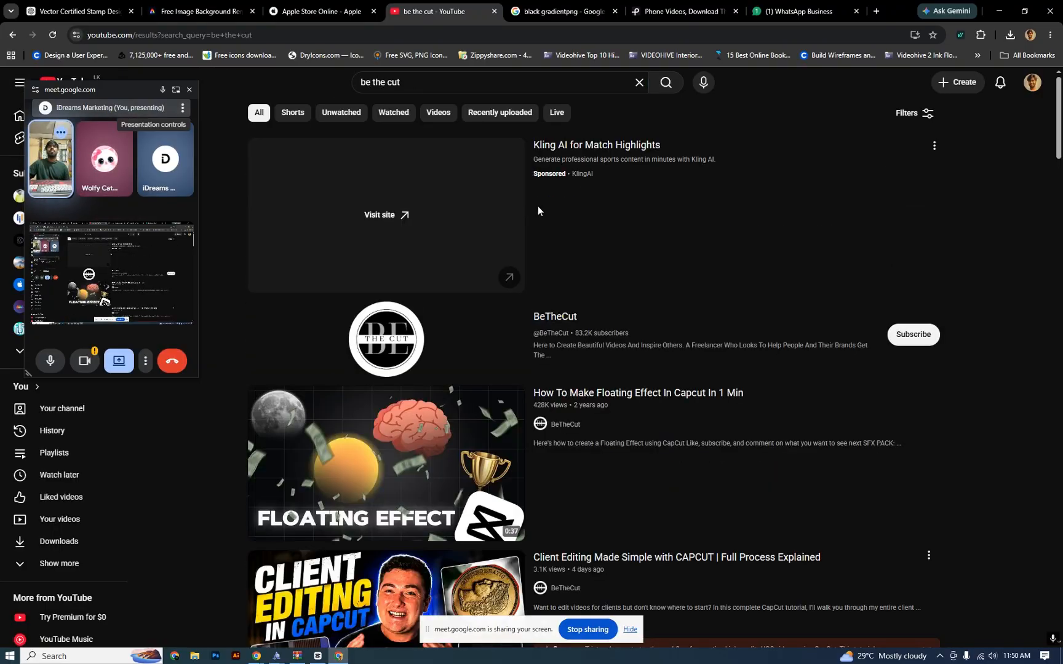
Step: Open the BeTheCut channel and look through its Shorts, Videos and Posts sections
{"action": "left_click", "coordinate": [564, 318]}
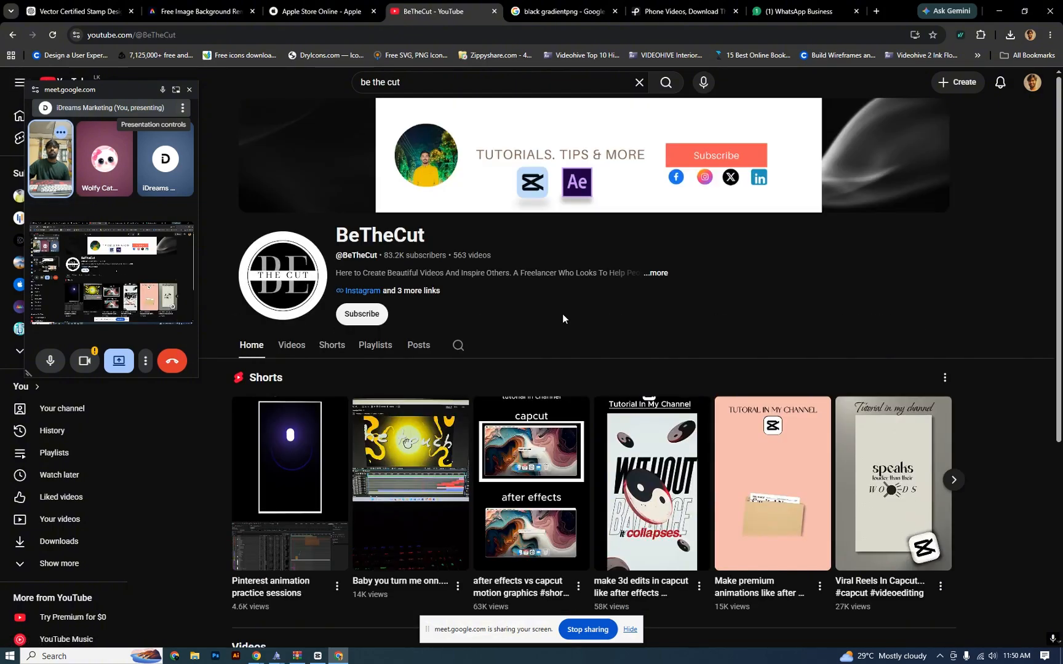
{"action": "scroll", "coordinate": [562, 319], "scroll_direction": "down", "scroll_amount": 1}
{"action": "scroll", "coordinate": [562, 318], "scroll_direction": "up", "scroll_amount": 1}
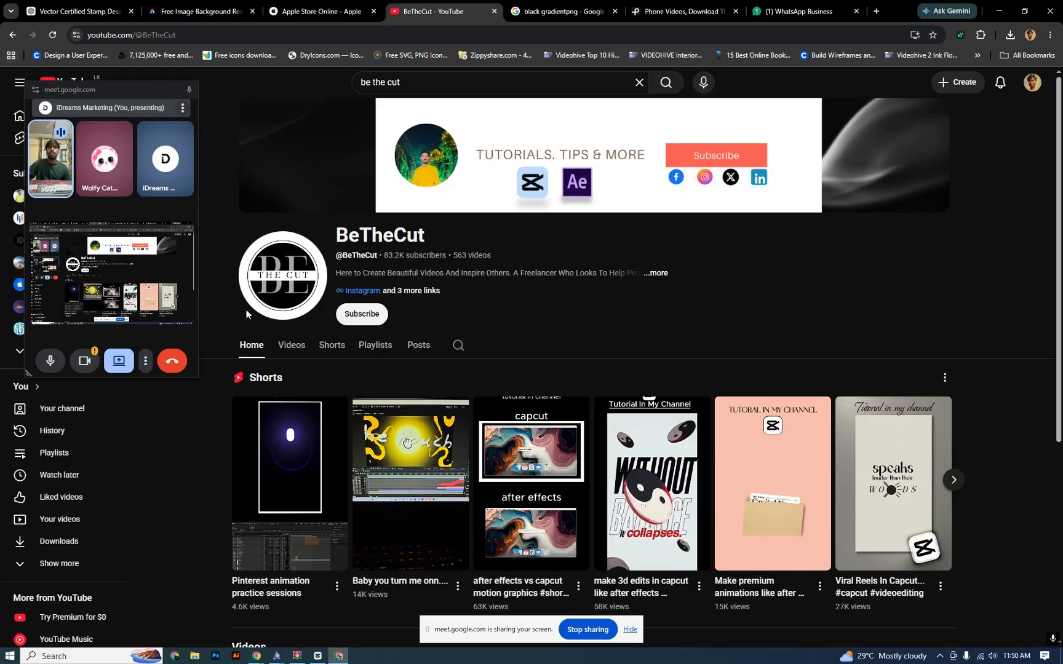
{"action": "scroll", "coordinate": [247, 314], "scroll_direction": "down", "scroll_amount": 4}
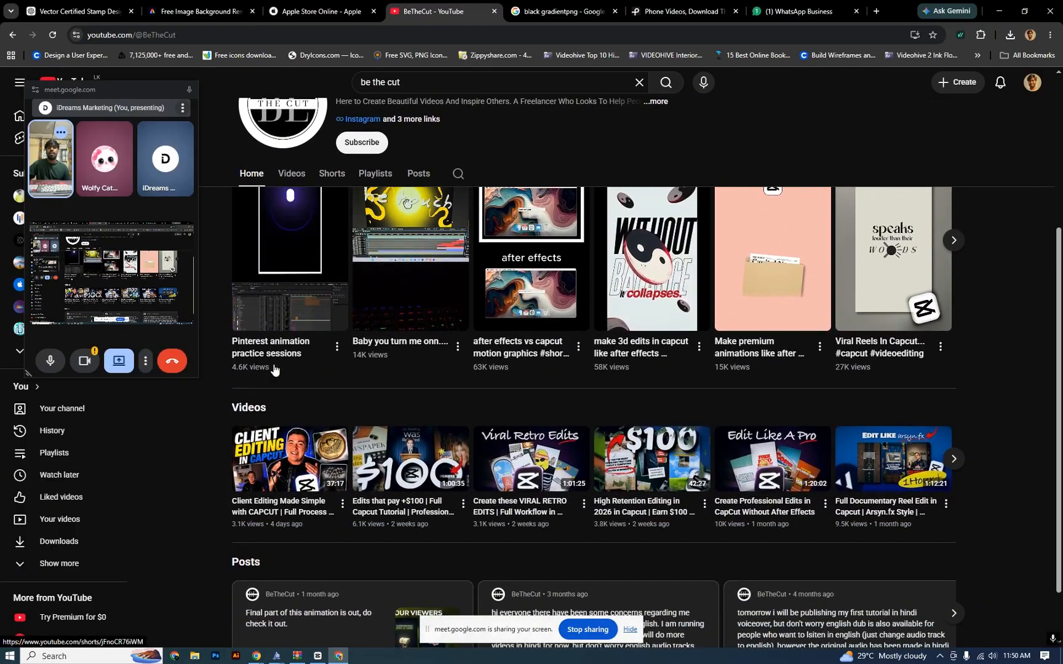
{"action": "scroll", "coordinate": [275, 369], "scroll_direction": "up", "scroll_amount": 4}
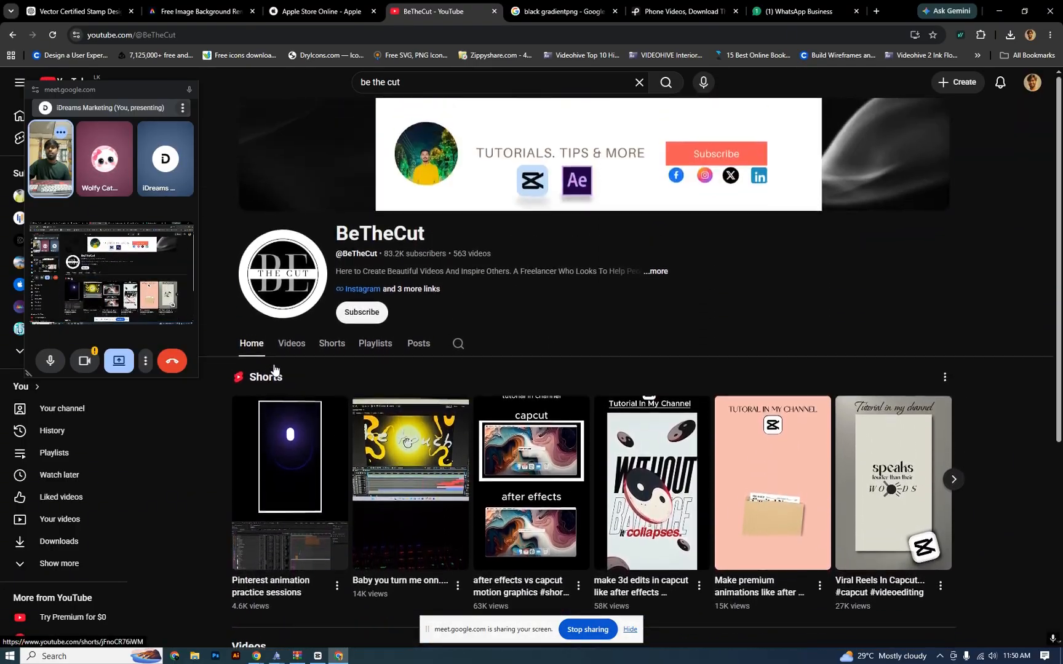
Step: Go back from the BeTheCut channel through the earlier pages to the Apple channel's Videos page
{"action": "left_click", "coordinate": [12, 35]}
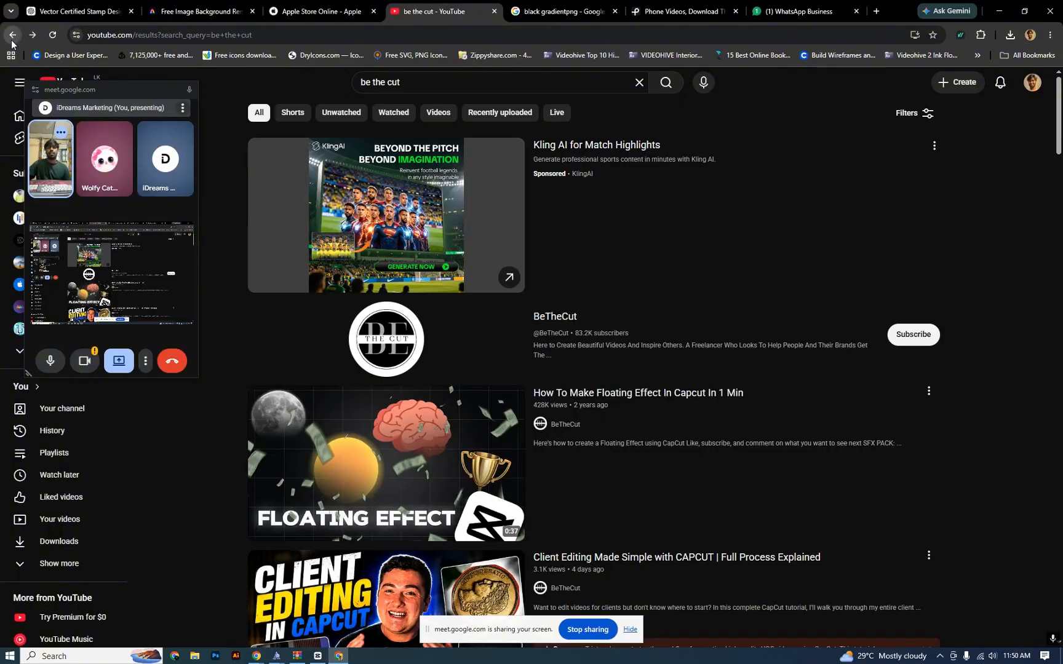
{"action": "left_click", "coordinate": [12, 35]}
{"action": "left_click", "coordinate": [13, 35]}
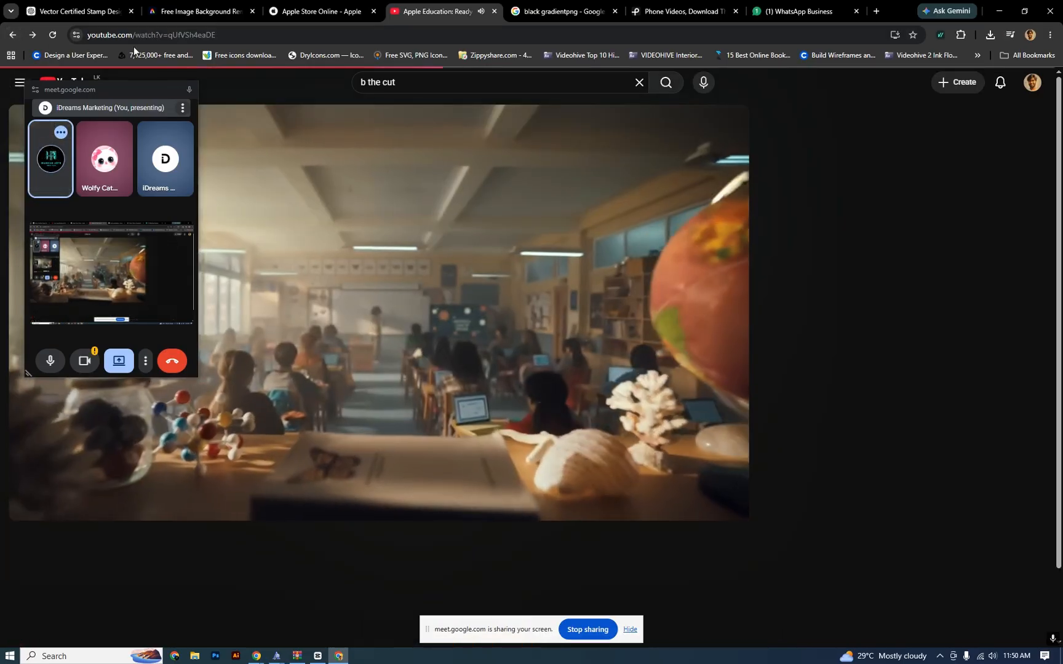
{"action": "left_click", "coordinate": [12, 35]}
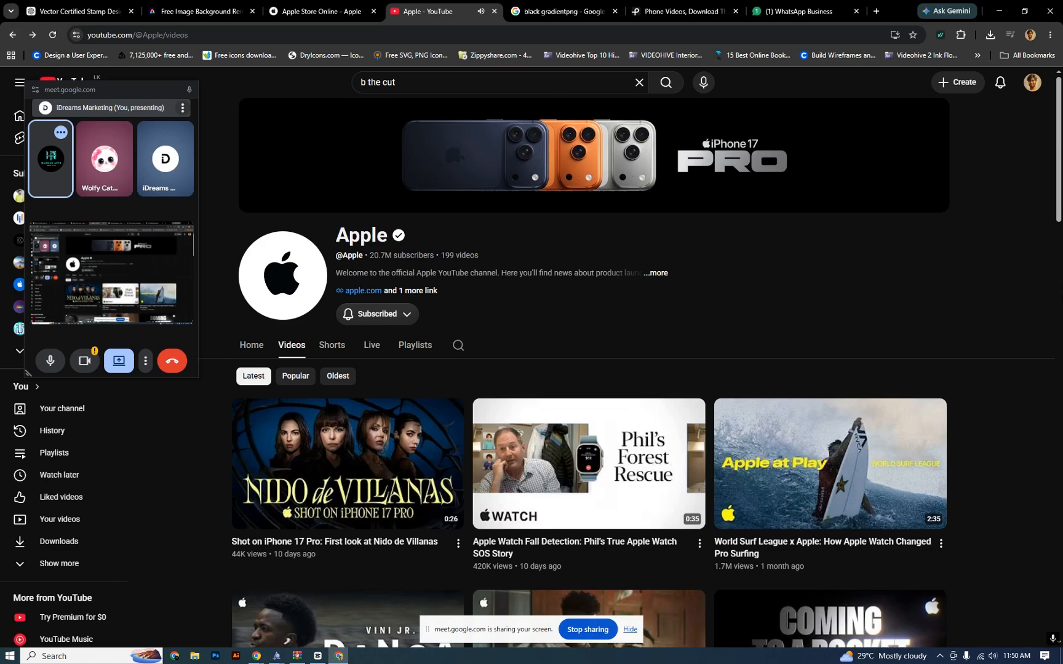
Step: Switch to CapCut and examine the reference clip's scenes from "PERFECTION" through the hanging camera "BE SEEN" and "BE PAID" texts
{"action": "mouse_move", "coordinate": [318, 658]}
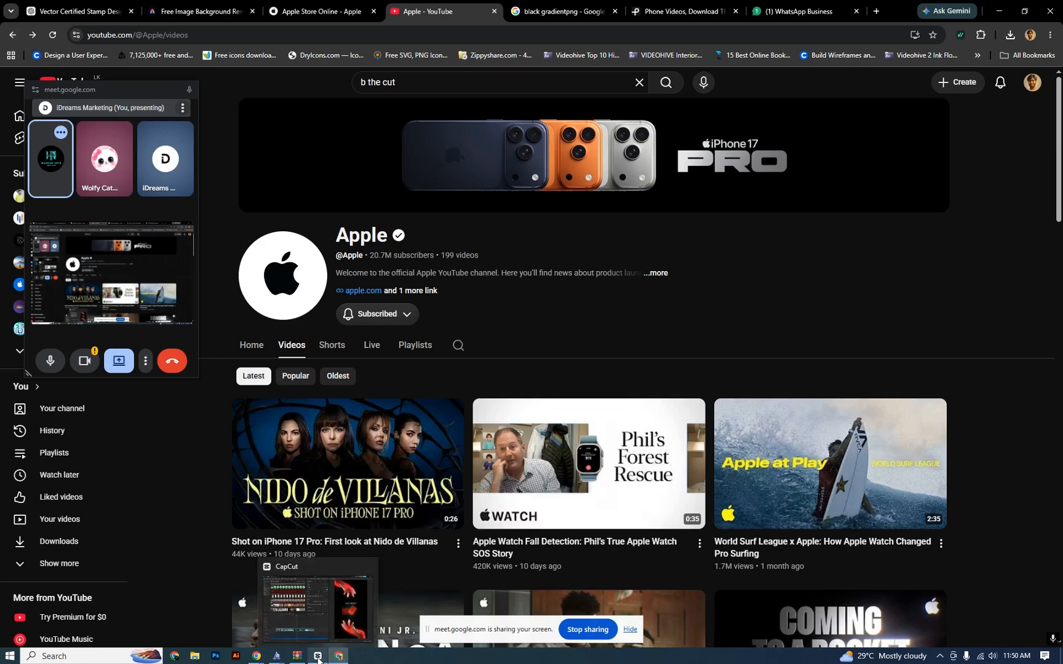
{"action": "left_click", "coordinate": [318, 657]}
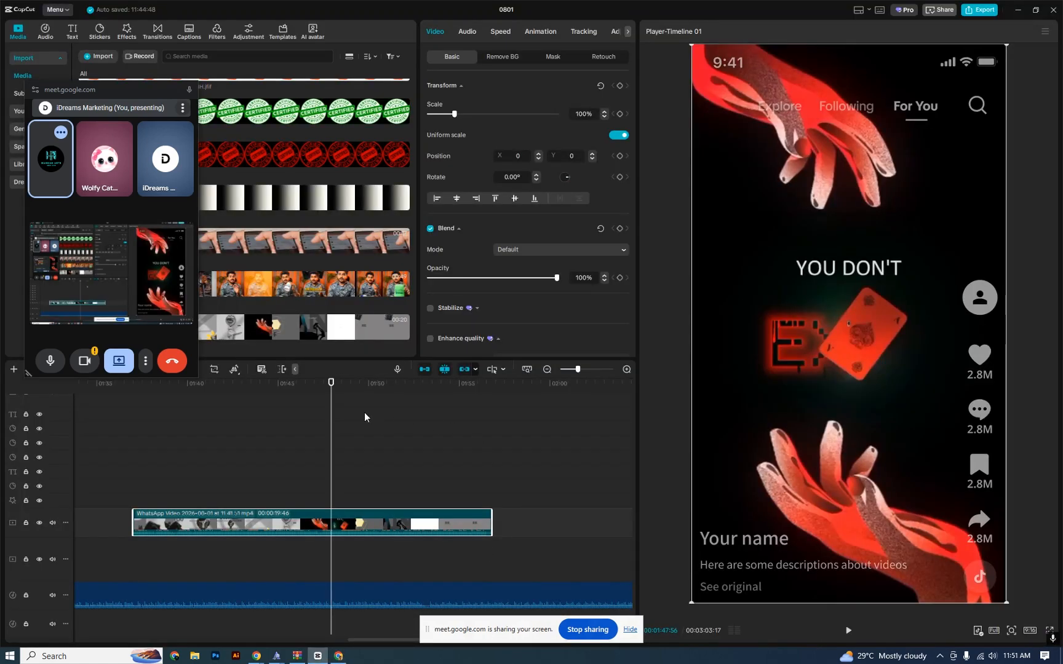
{"action": "left_click_drag", "start_coordinate": [320, 384], "coordinate": [361, 391]}
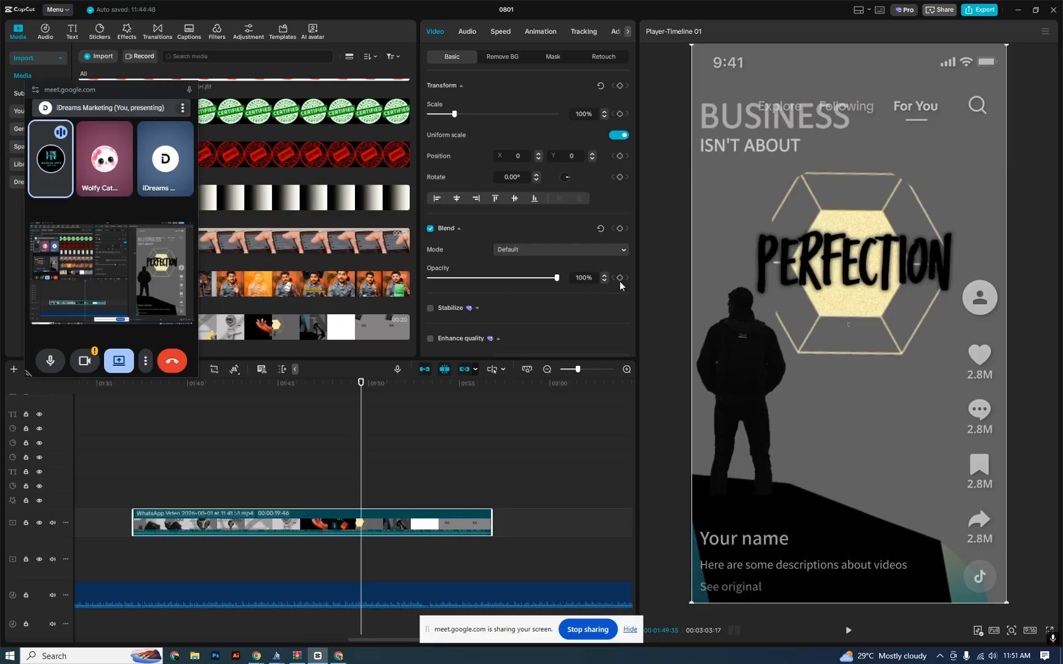
{"action": "left_click_drag", "start_coordinate": [363, 403], "coordinate": [398, 454]}
{"action": "left_click_drag", "start_coordinate": [405, 453], "coordinate": [423, 452]}
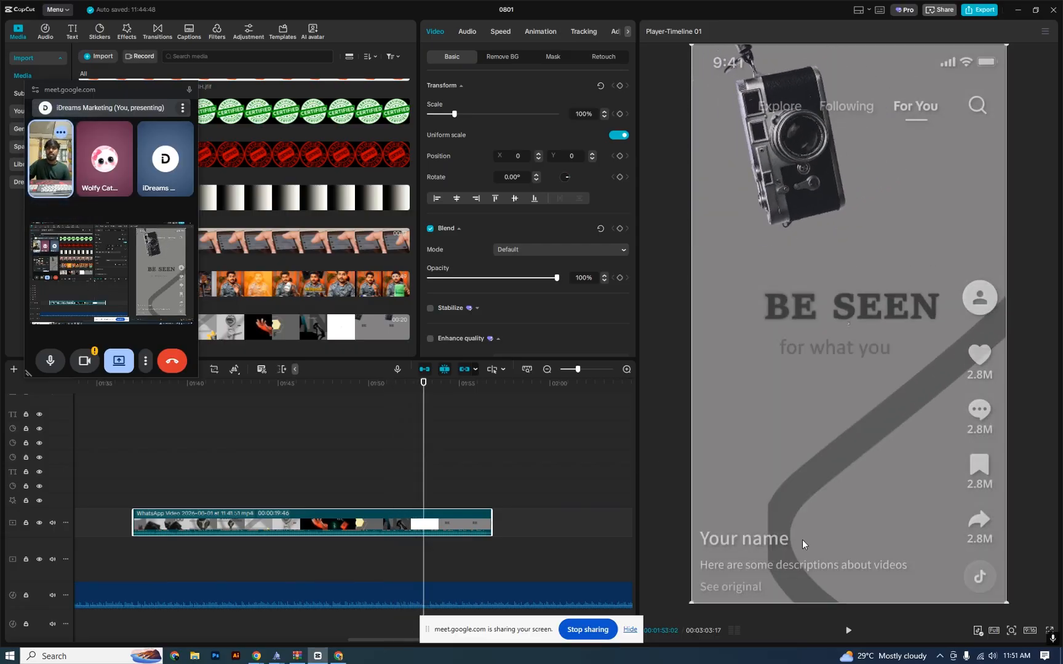
{"action": "mouse_move", "coordinate": [424, 383]}
{"action": "left_mouse_down"}
{"action": "mouse_move", "coordinate": [403, 401]}
{"action": "mouse_move", "coordinate": [417, 404]}
{"action": "left_mouse_up"}
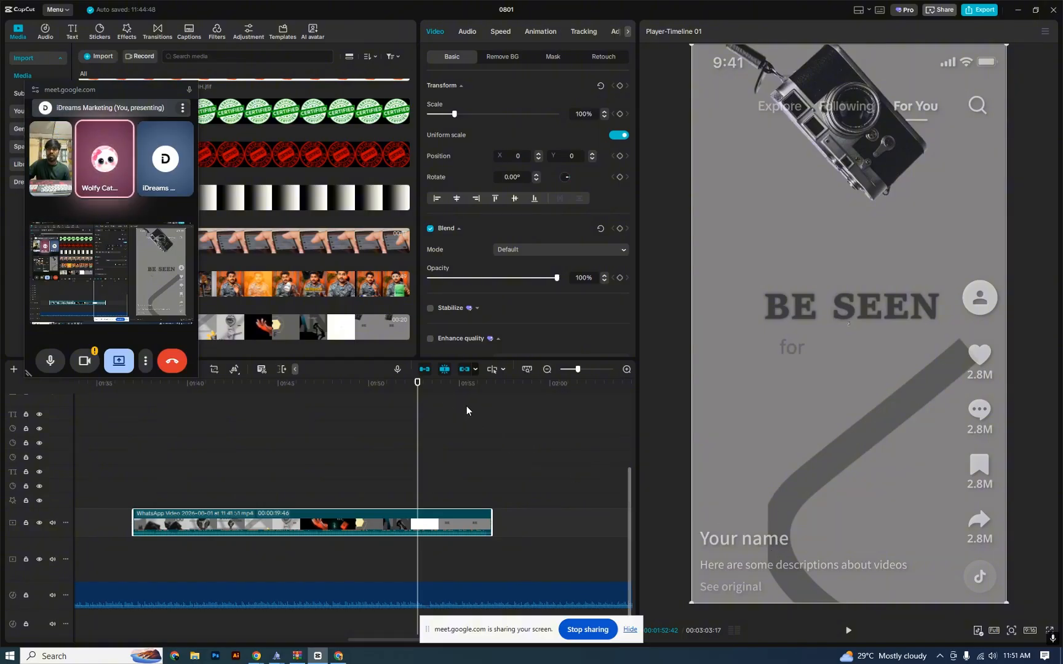
{"action": "left_click_drag", "start_coordinate": [418, 396], "coordinate": [417, 395]}
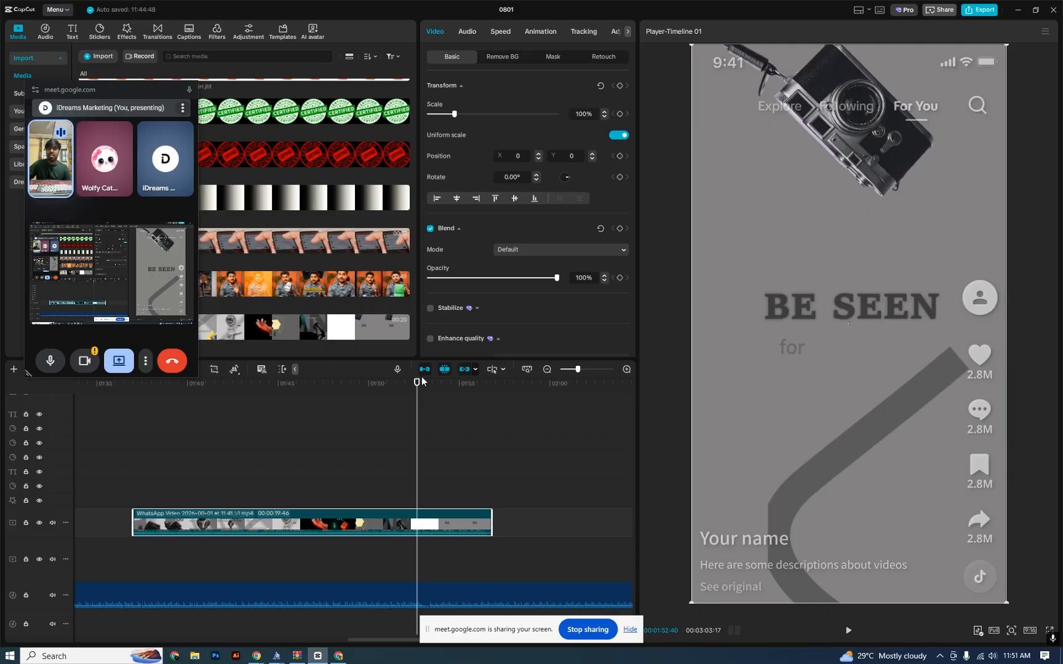
{"action": "left_click_drag", "start_coordinate": [420, 391], "coordinate": [469, 405]}
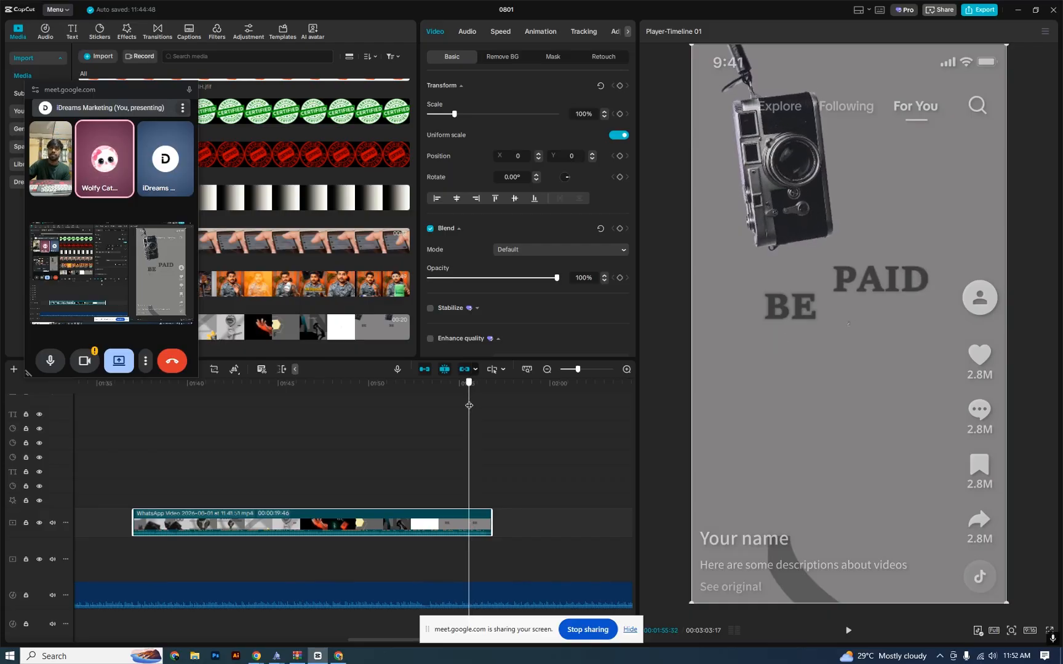
Step: Inspect the yellow flower "YOU CAN BE" scene with the preview magnified, restore the fitted view, and revisit the "BE SEEN" scene
{"action": "left_click_drag", "start_coordinate": [469, 406], "coordinate": [242, 386]}
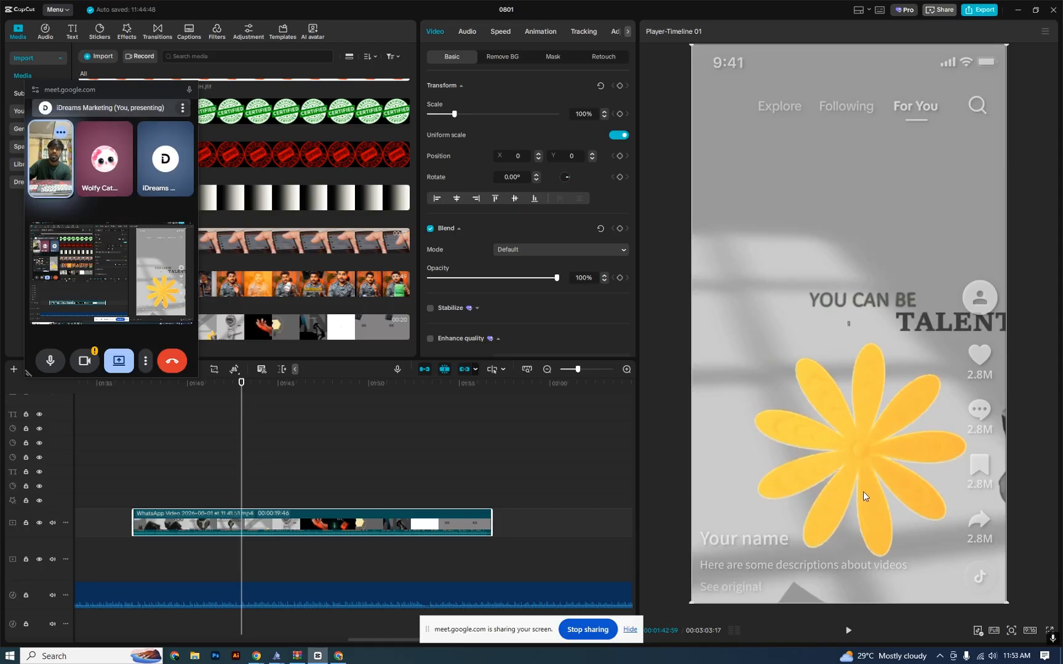
{"action": "left_click", "coordinate": [1012, 631]}
{"action": "left_click_drag", "start_coordinate": [1001, 612], "coordinate": [1015, 606]}
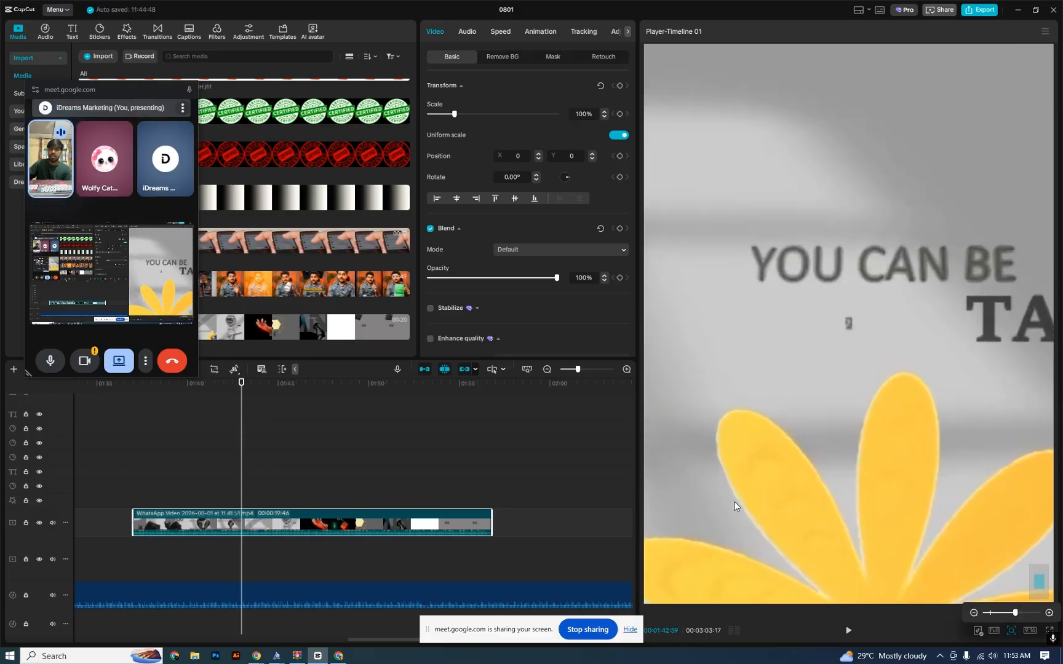
{"action": "left_click", "coordinate": [989, 614]}
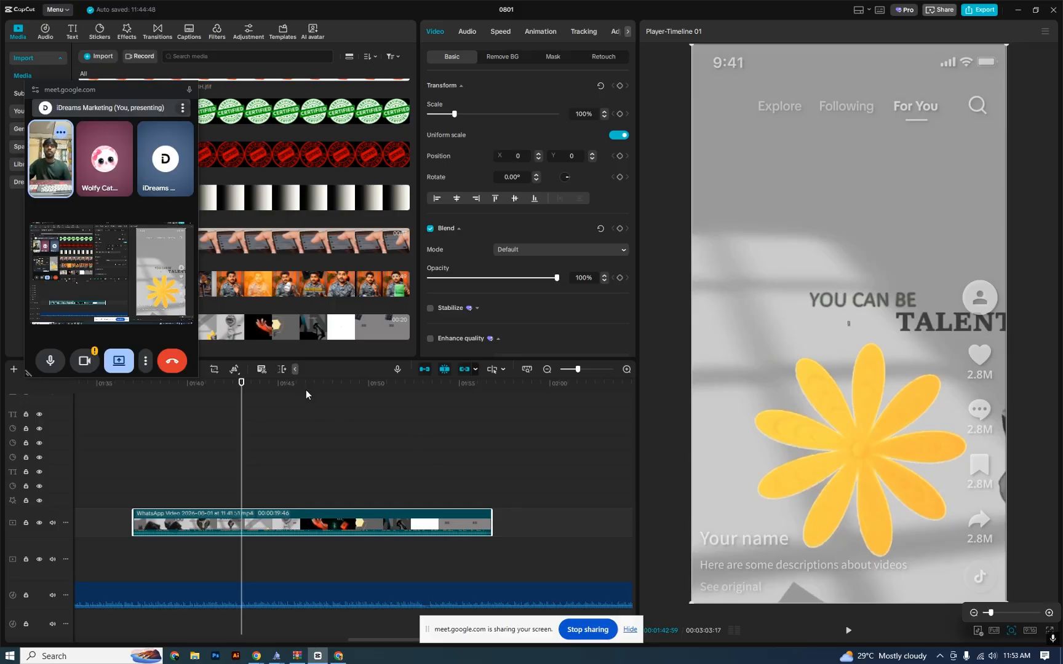
{"action": "left_click_drag", "start_coordinate": [306, 390], "coordinate": [428, 396]}
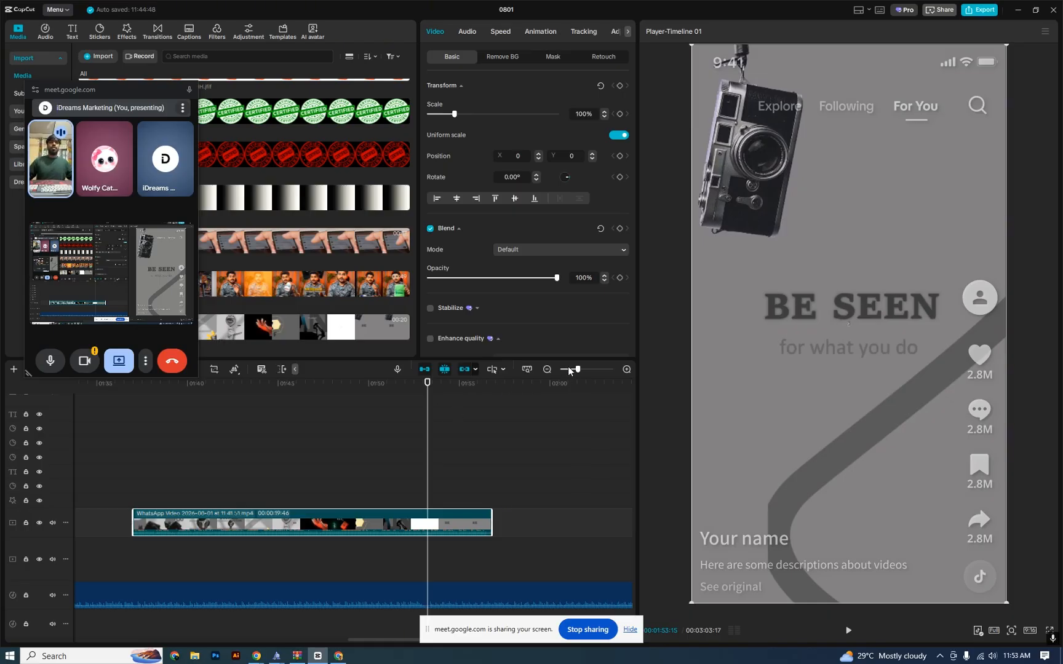
Step: Import "WhatsApp Video 2026-08-01 at 11.42.32" from Downloads and place it on the timeline, above the end of the previous reference clip
{"action": "left_click", "coordinate": [256, 656]}
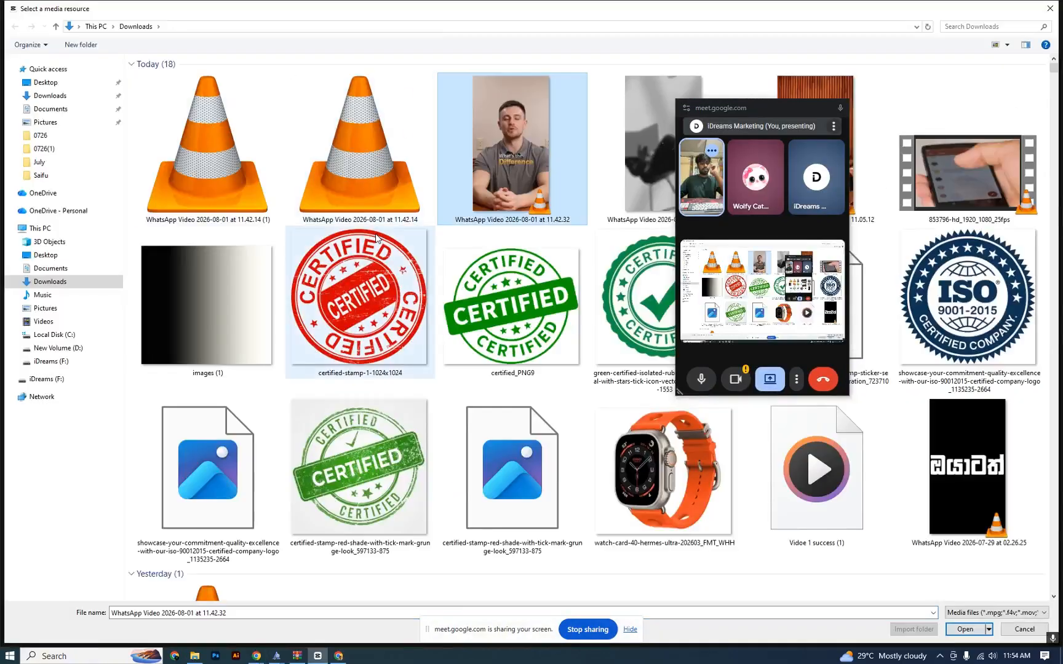
{"action": "double_click", "coordinate": [521, 148]}
{"action": "left_click_drag", "start_coordinate": [245, 326], "coordinate": [428, 496]}
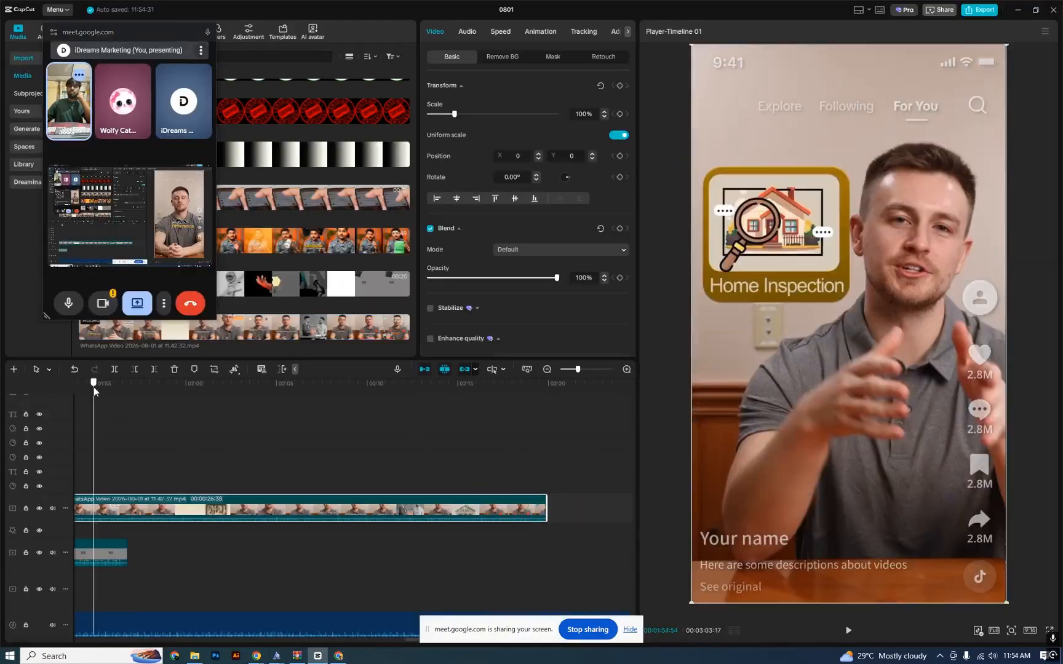
Step: Examine the new clip's "Home Inspection" and "Home Appraisal" graphics and the "Agreement" caption scene
{"action": "left_click_drag", "start_coordinate": [94, 391], "coordinate": [195, 429]}
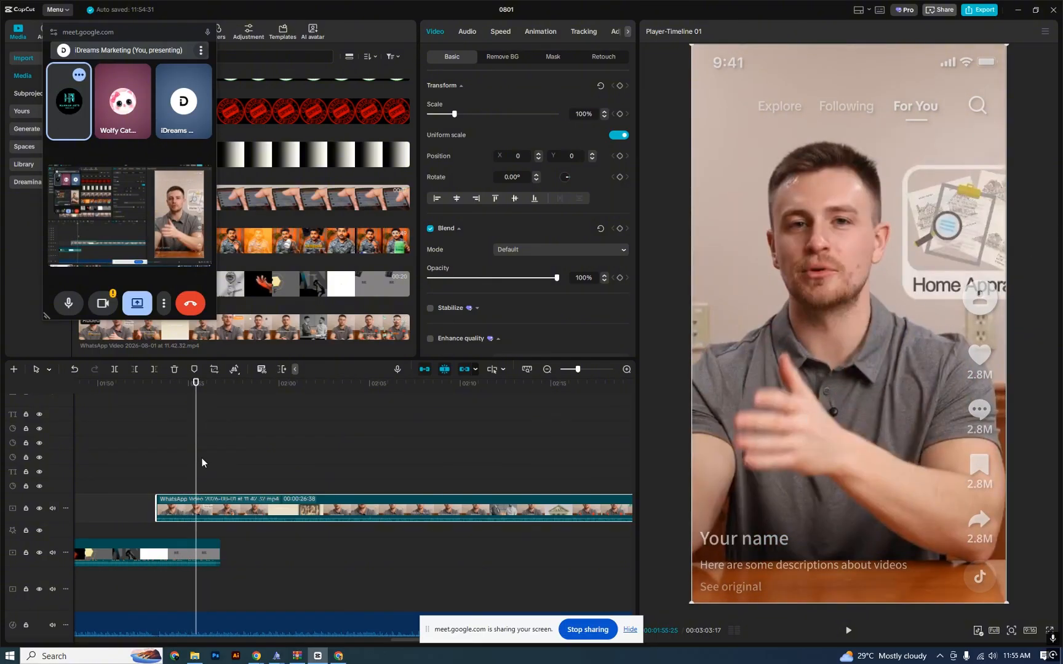
{"action": "left_click_drag", "start_coordinate": [195, 401], "coordinate": [173, 414]}
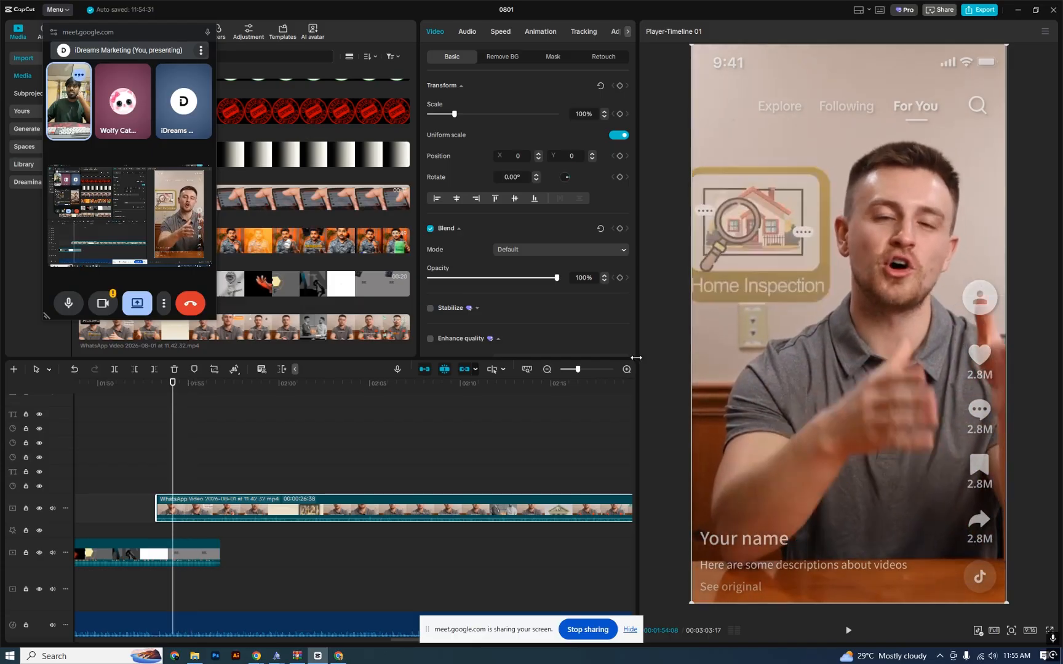
{"action": "mouse_move", "coordinate": [869, 257]}
{"action": "left_mouse_down"}
{"action": "mouse_move", "coordinate": [828, 262]}
{"action": "mouse_move", "coordinate": [866, 260]}
{"action": "left_mouse_up"}
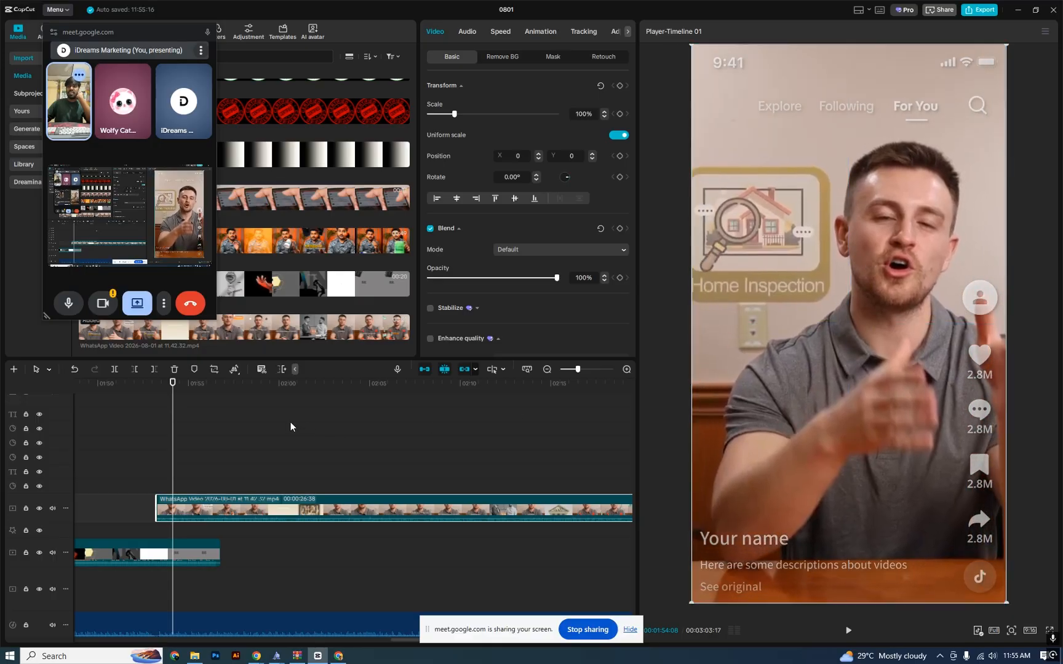
{"action": "left_click_drag", "start_coordinate": [178, 385], "coordinate": [201, 389]}
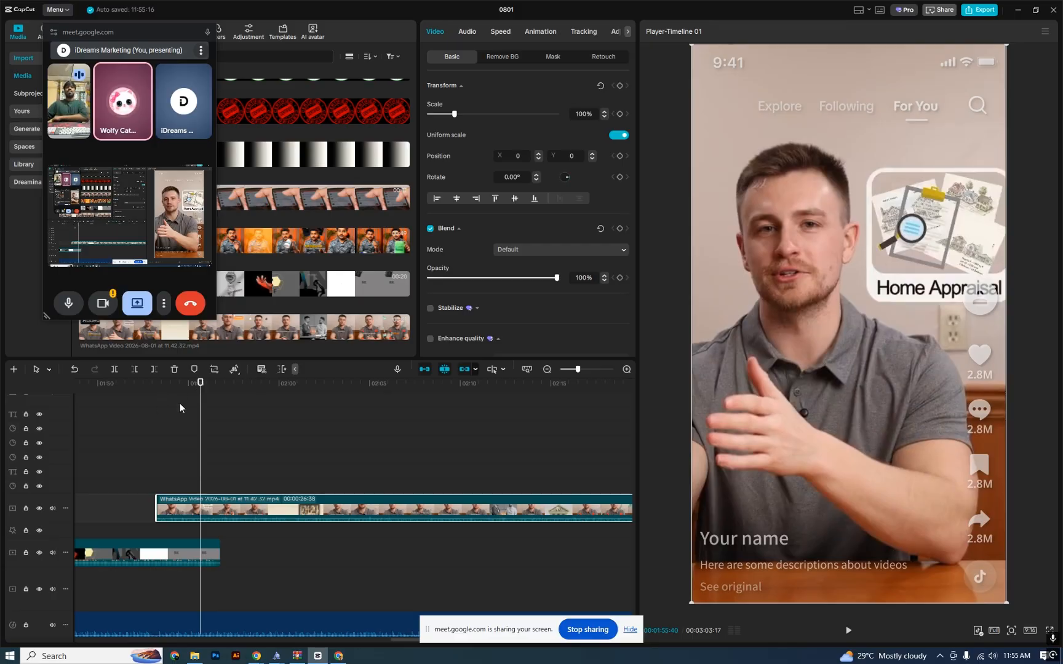
{"action": "left_click", "coordinate": [190, 393]}
{"action": "left_click_drag", "start_coordinate": [191, 393], "coordinate": [203, 395]}
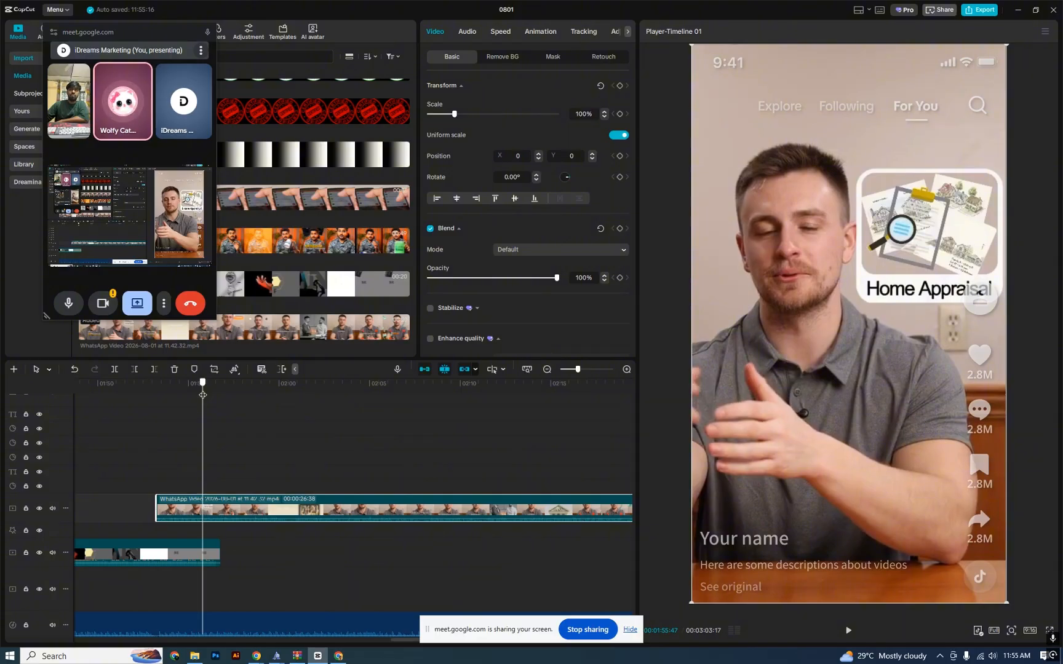
{"action": "left_click_drag", "start_coordinate": [202, 395], "coordinate": [207, 395]}
{"action": "mouse_move", "coordinate": [204, 394]}
{"action": "left_mouse_down"}
{"action": "mouse_move", "coordinate": [220, 393]}
{"action": "mouse_move", "coordinate": [211, 392]}
{"action": "left_mouse_up"}
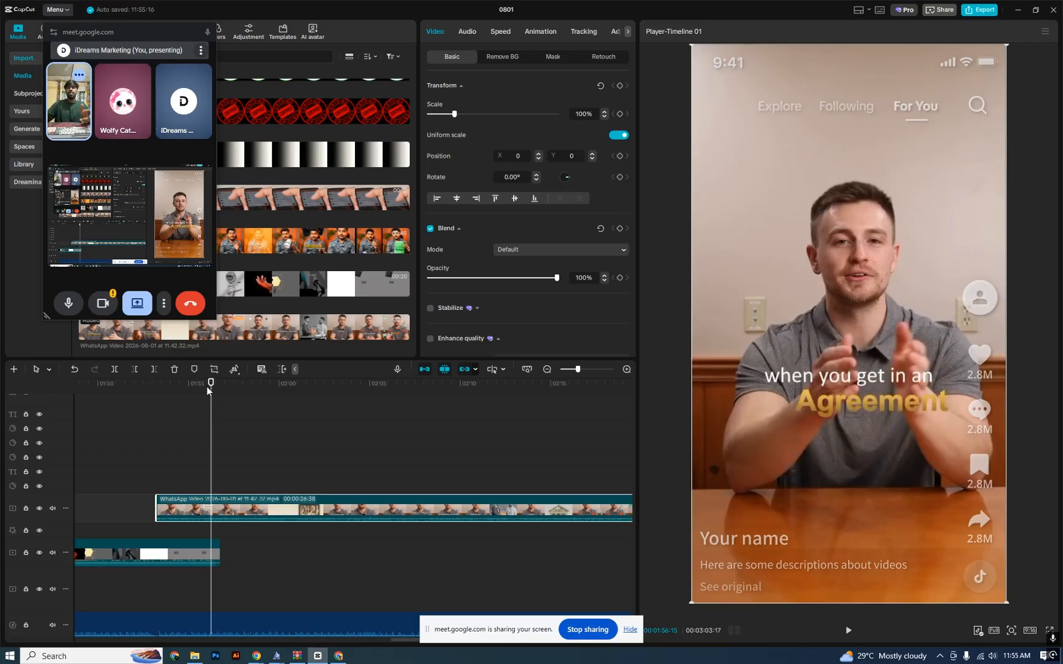
{"action": "left_click_drag", "start_coordinate": [207, 388], "coordinate": [203, 396]}
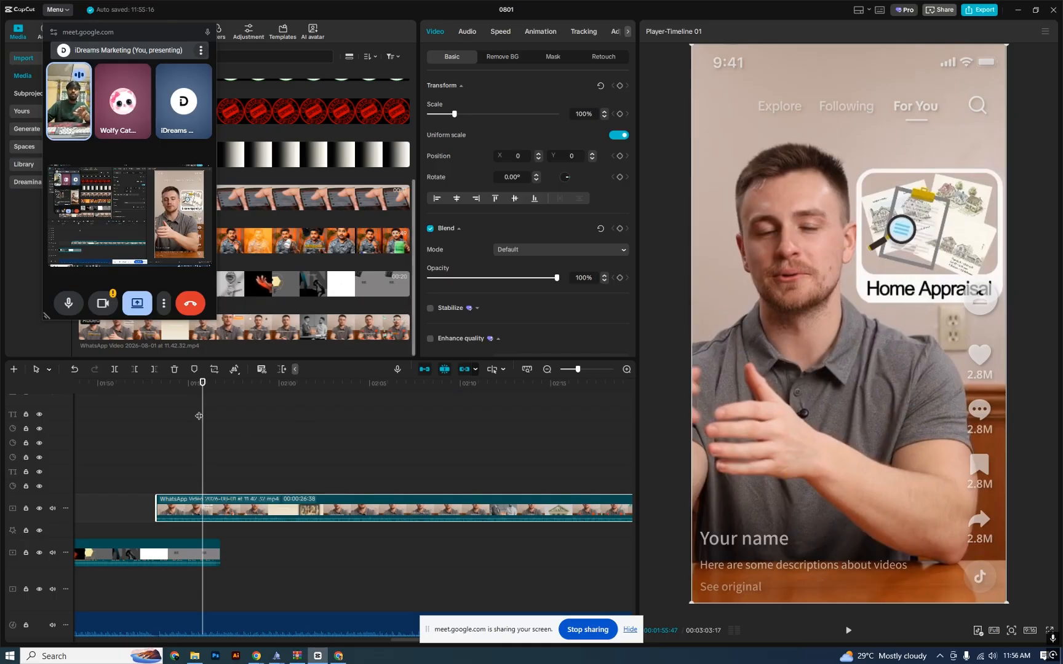
Step: Examine the clip's cream text scenes, the floor plan graphic and the "your own Home Inspector" scene at about 02:03
{"action": "left_click_drag", "start_coordinate": [205, 388], "coordinate": [264, 387]}
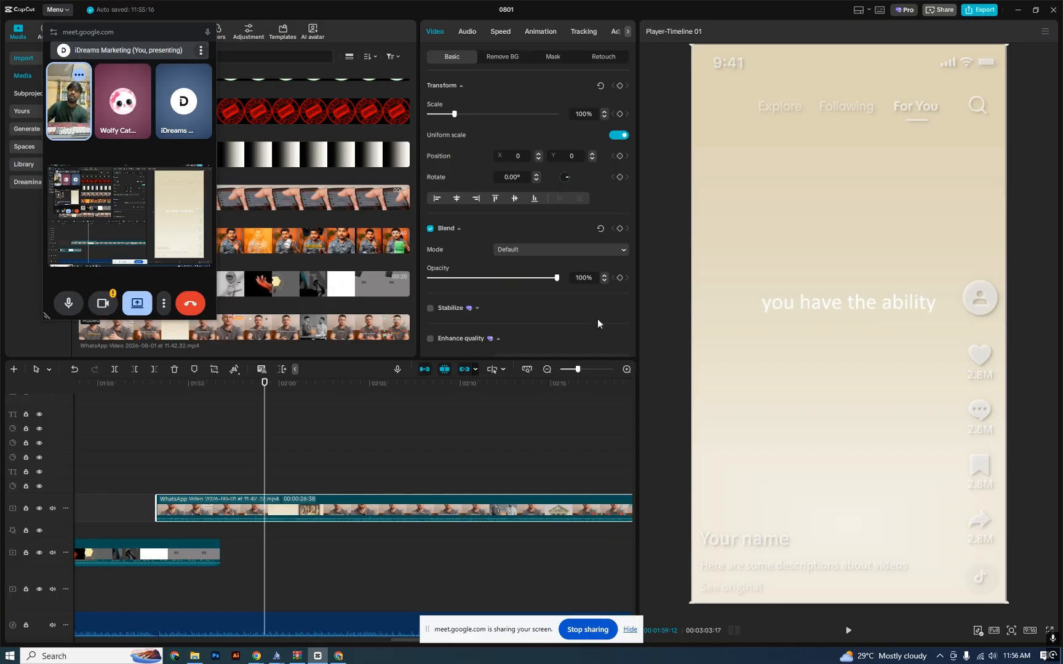
{"action": "left_click_drag", "start_coordinate": [264, 393], "coordinate": [271, 394]}
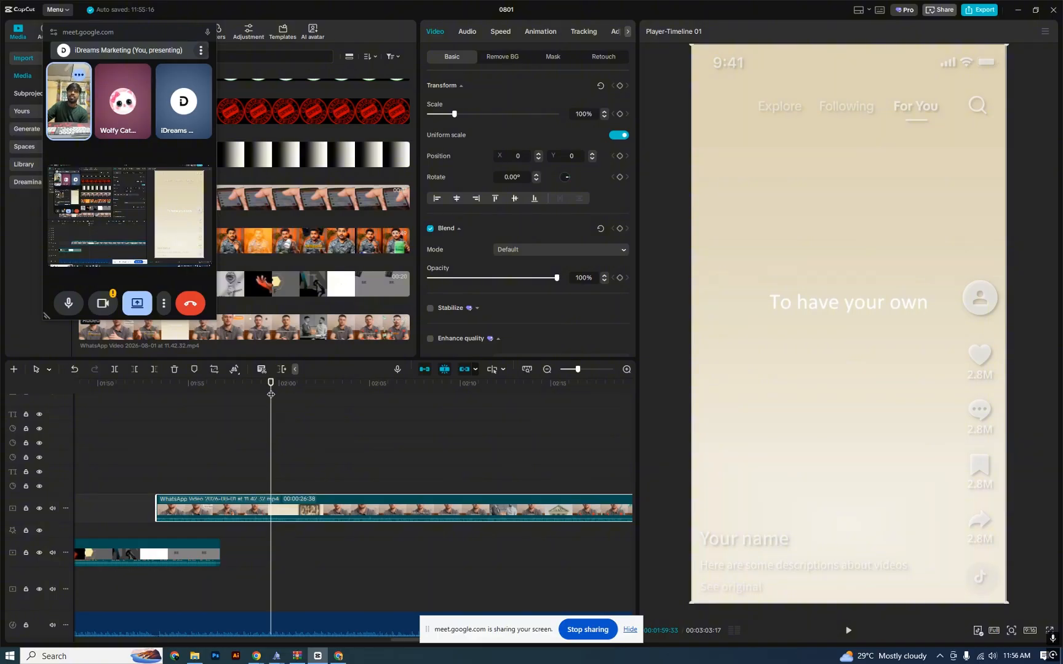
{"action": "mouse_move", "coordinate": [270, 395]}
{"action": "left_mouse_down"}
{"action": "mouse_move", "coordinate": [289, 395]}
{"action": "mouse_move", "coordinate": [237, 400]}
{"action": "mouse_move", "coordinate": [305, 397]}
{"action": "mouse_move", "coordinate": [285, 396]}
{"action": "left_mouse_up"}
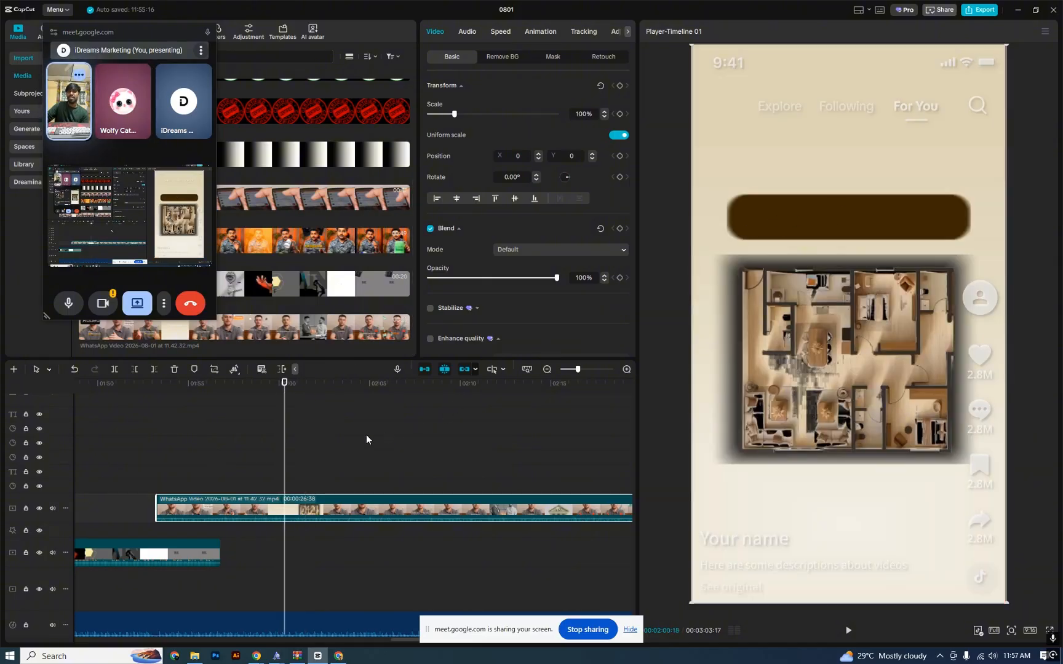
{"action": "left_click_drag", "start_coordinate": [287, 410], "coordinate": [324, 428]}
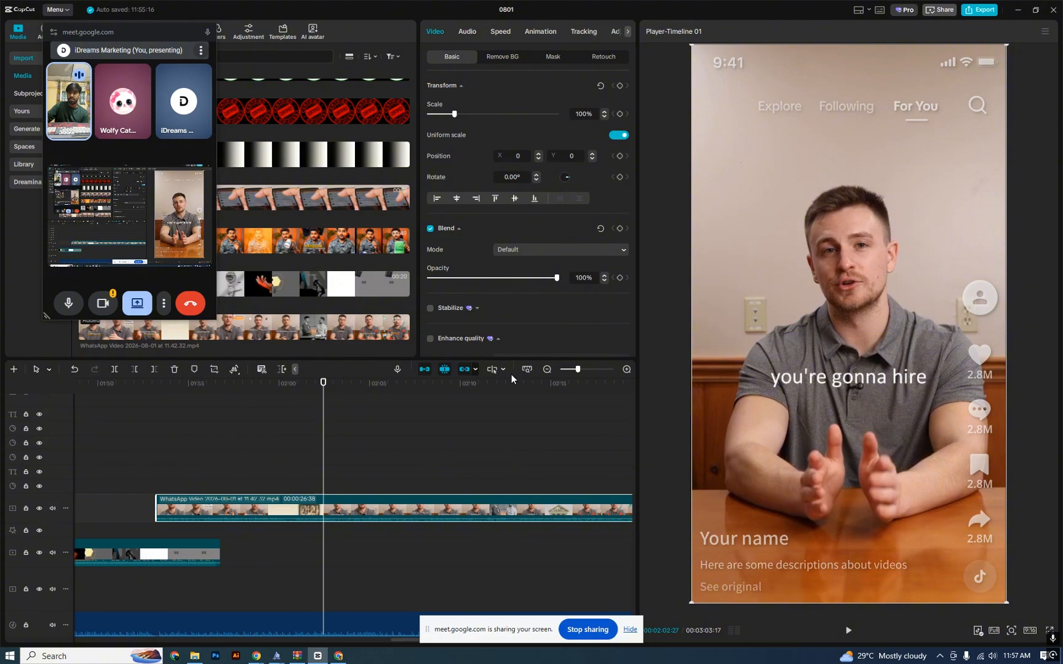
{"action": "left_click_drag", "start_coordinate": [322, 388], "coordinate": [341, 389]}
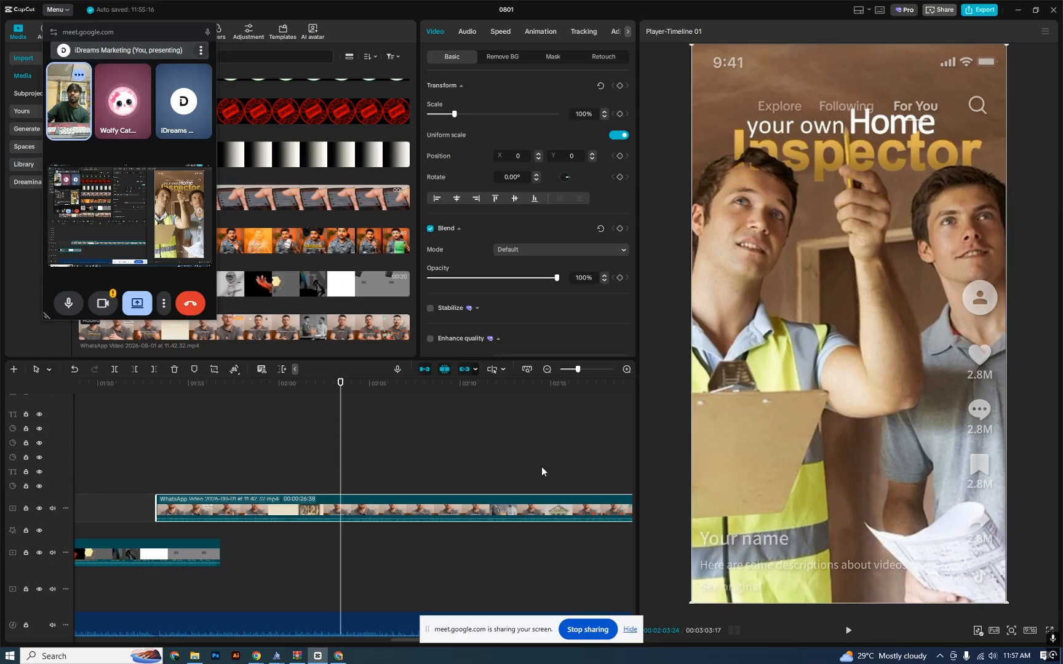
{"action": "left_click_drag", "start_coordinate": [339, 380], "coordinate": [343, 378]}
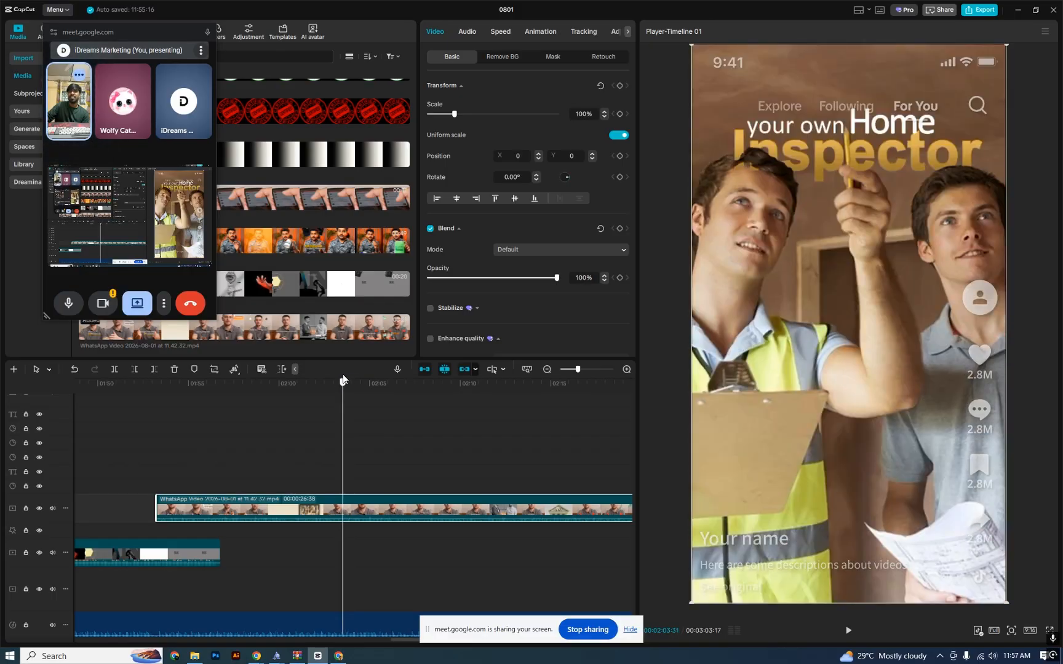
Step: Examine the clip's later scenes, from the icons with "Functioning right" to the falling money and the "property" caption at about 02:16
{"action": "left_click_drag", "start_coordinate": [399, 639], "coordinate": [417, 638]}
{"action": "left_click_drag", "start_coordinate": [233, 388], "coordinate": [293, 384]}
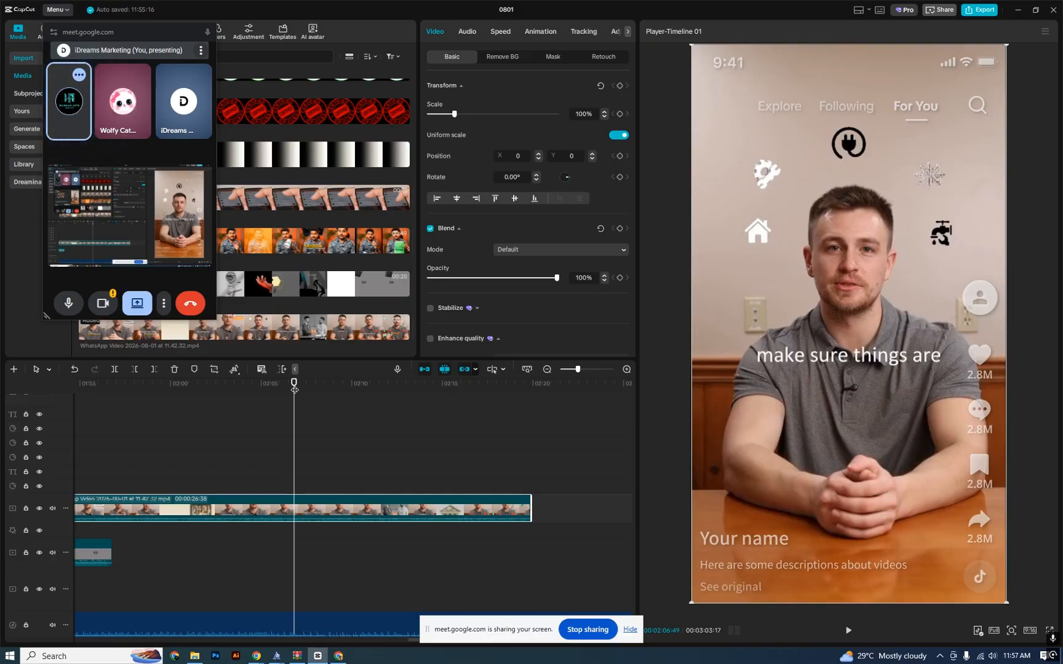
{"action": "left_click_drag", "start_coordinate": [294, 384], "coordinate": [311, 398]}
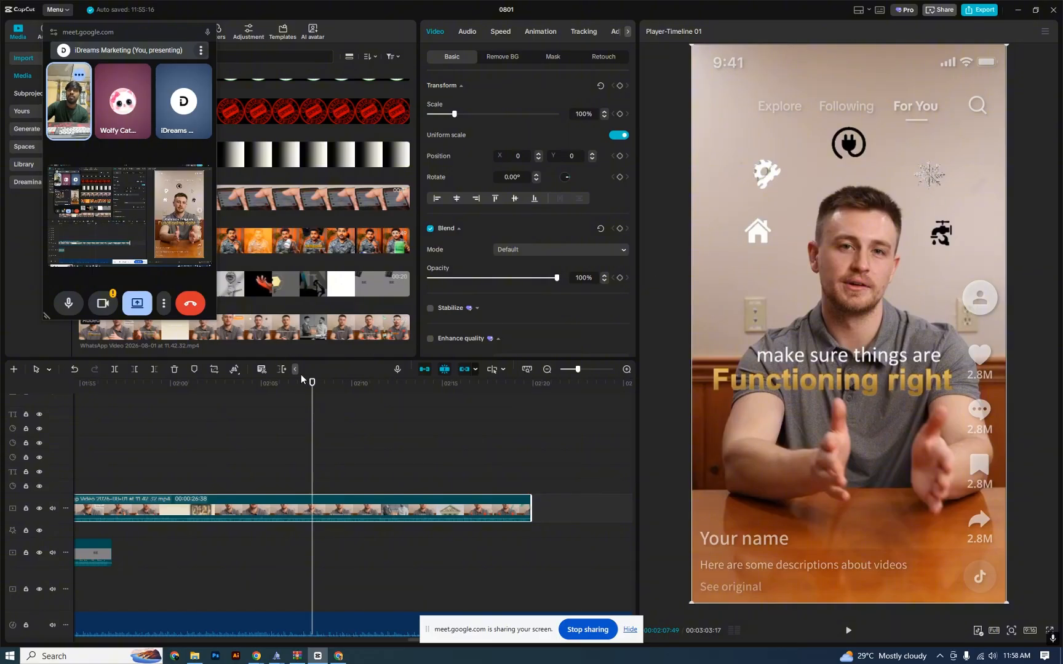
{"action": "left_click_drag", "start_coordinate": [311, 388], "coordinate": [316, 388]}
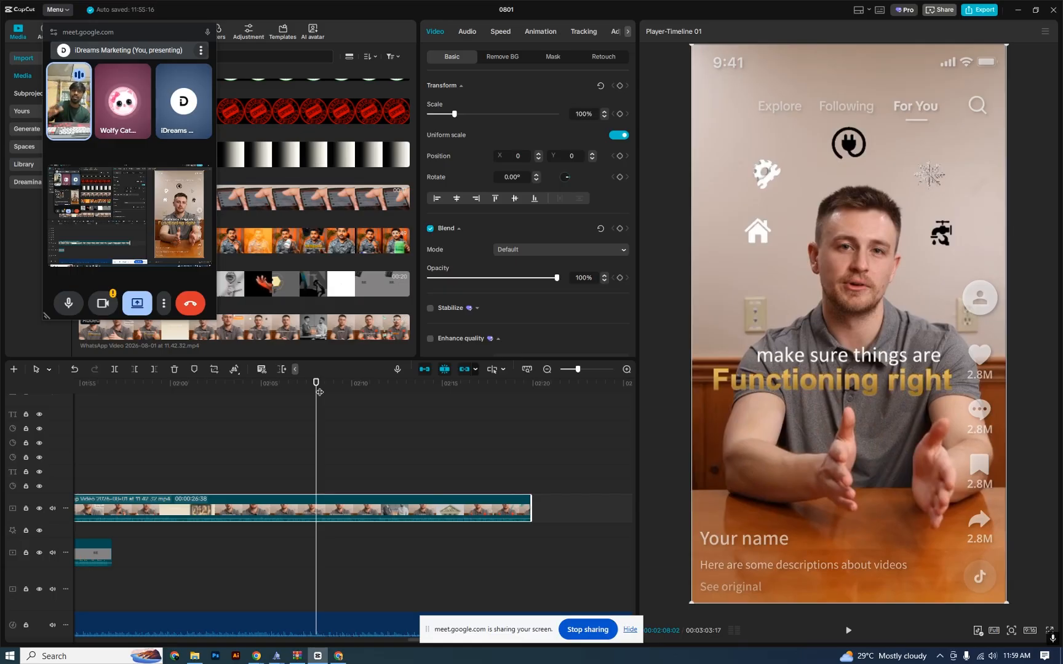
{"action": "mouse_move", "coordinate": [320, 392]}
{"action": "left_mouse_down"}
{"action": "mouse_move", "coordinate": [336, 392]}
{"action": "mouse_move", "coordinate": [318, 399]}
{"action": "left_mouse_up"}
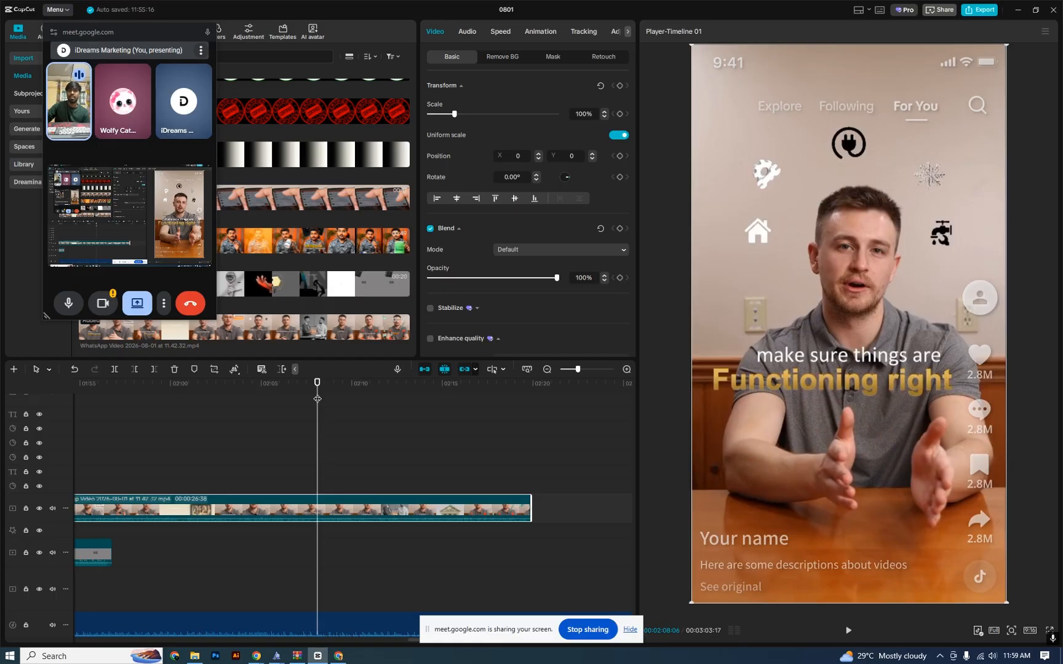
{"action": "left_click_drag", "start_coordinate": [323, 408], "coordinate": [485, 400]}
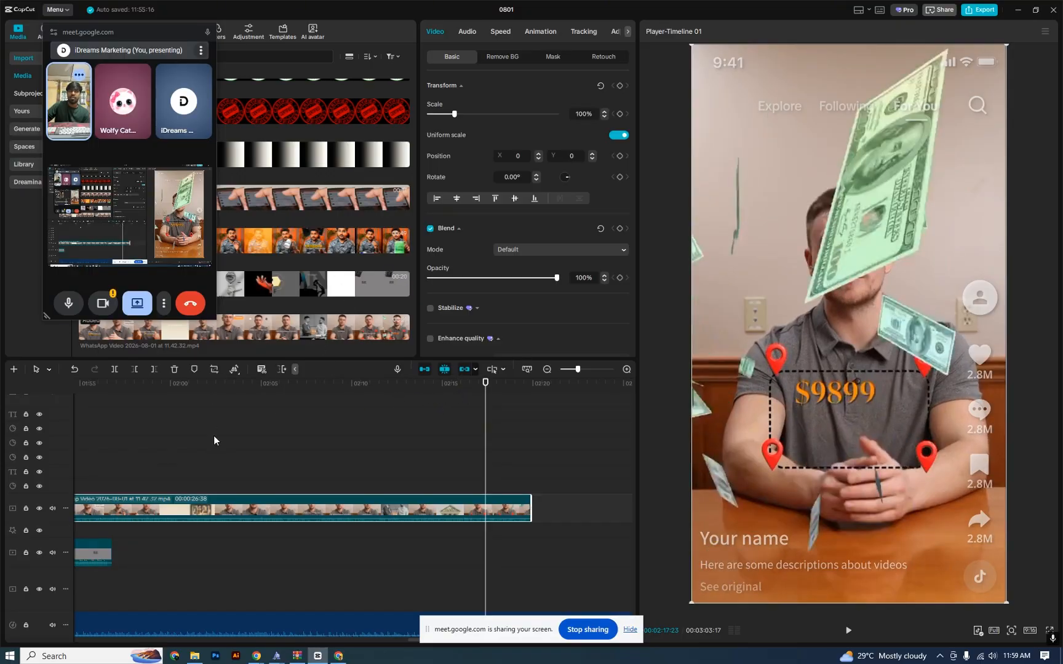
{"action": "mouse_move", "coordinate": [472, 386]}
{"action": "left_mouse_down"}
{"action": "mouse_move", "coordinate": [460, 386]}
{"action": "mouse_move", "coordinate": [473, 389]}
{"action": "left_mouse_up"}
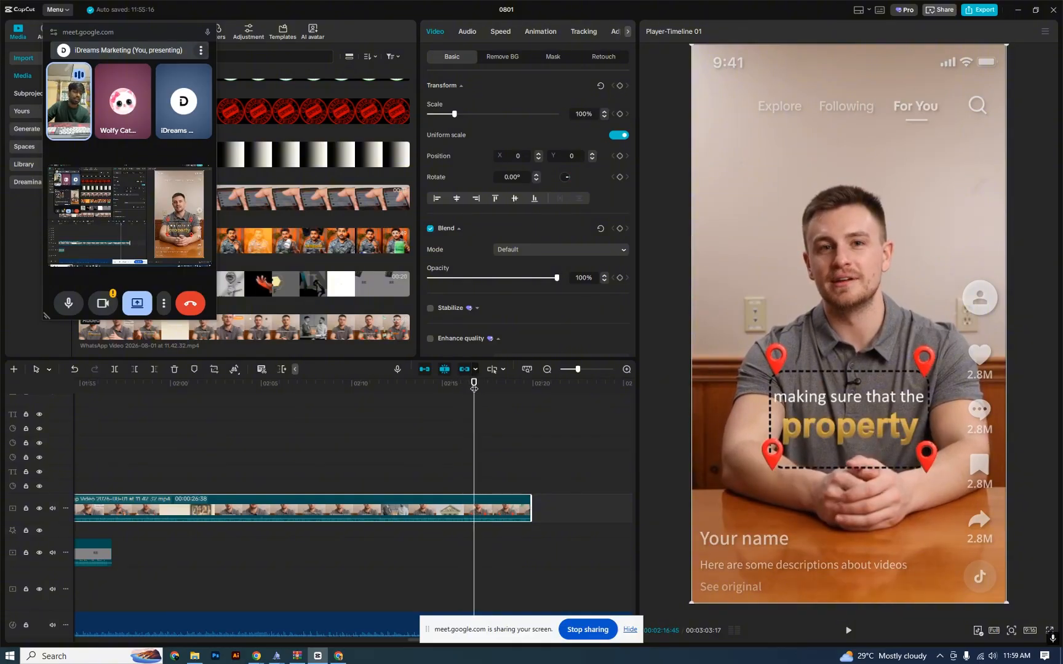
Step: Place "WhatsApp Video 2026-08-01 at 11.42.14 (2)" on the timeline above the previous reference clip and examine its "NOBODY BELIEVES ME" opening
{"action": "left_click_drag", "start_coordinate": [154, 34], "coordinate": [104, 196]}
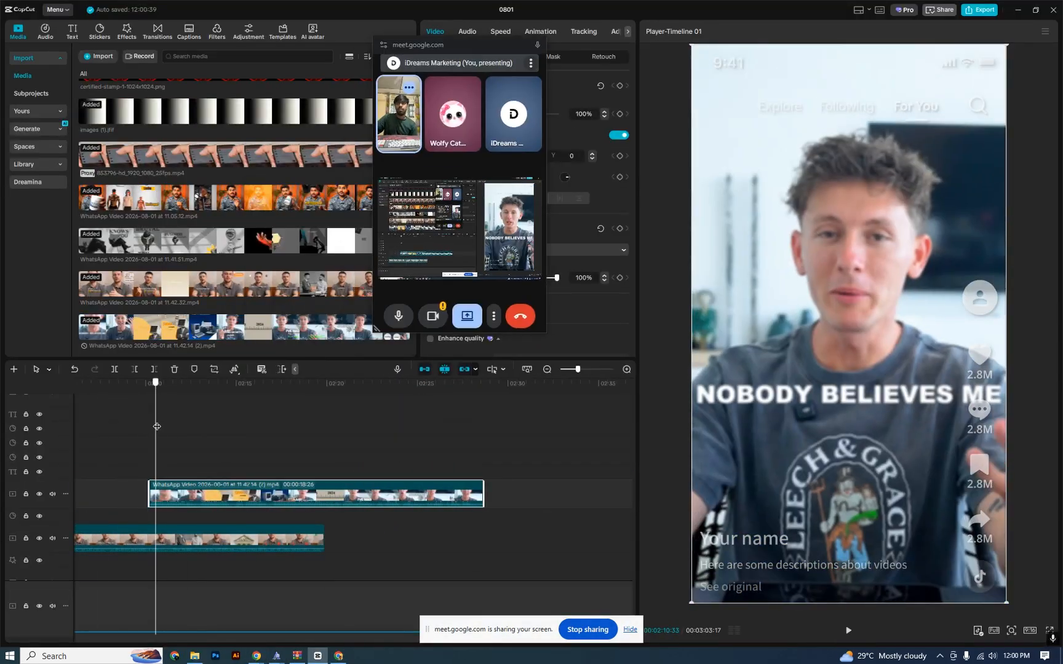
{"action": "left_click_drag", "start_coordinate": [157, 426], "coordinate": [159, 426]}
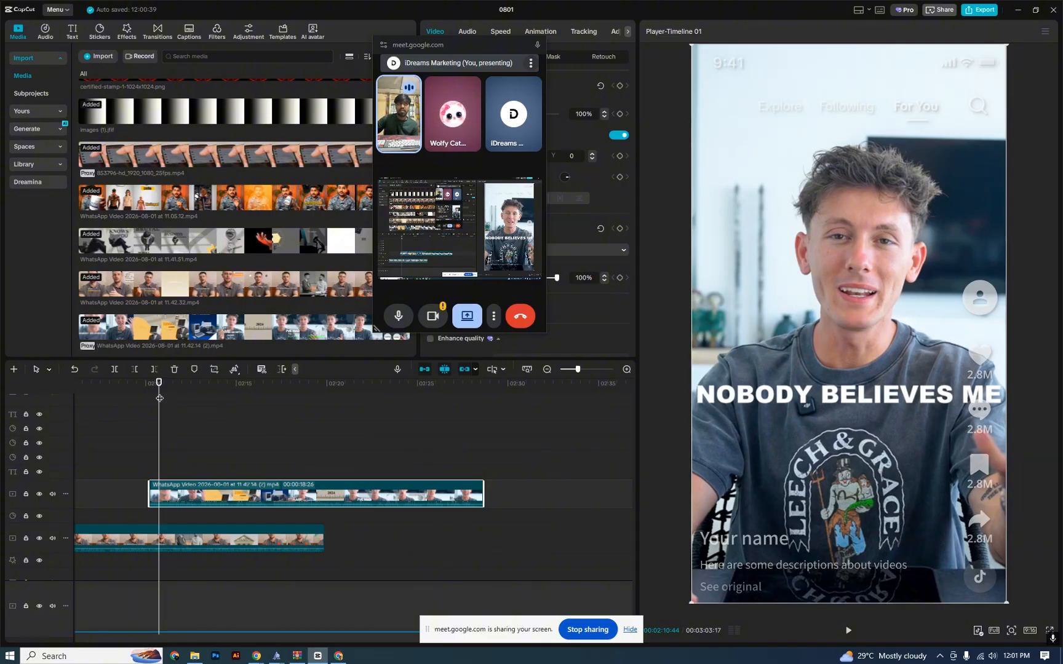
{"action": "left_click_drag", "start_coordinate": [159, 401], "coordinate": [181, 409]}
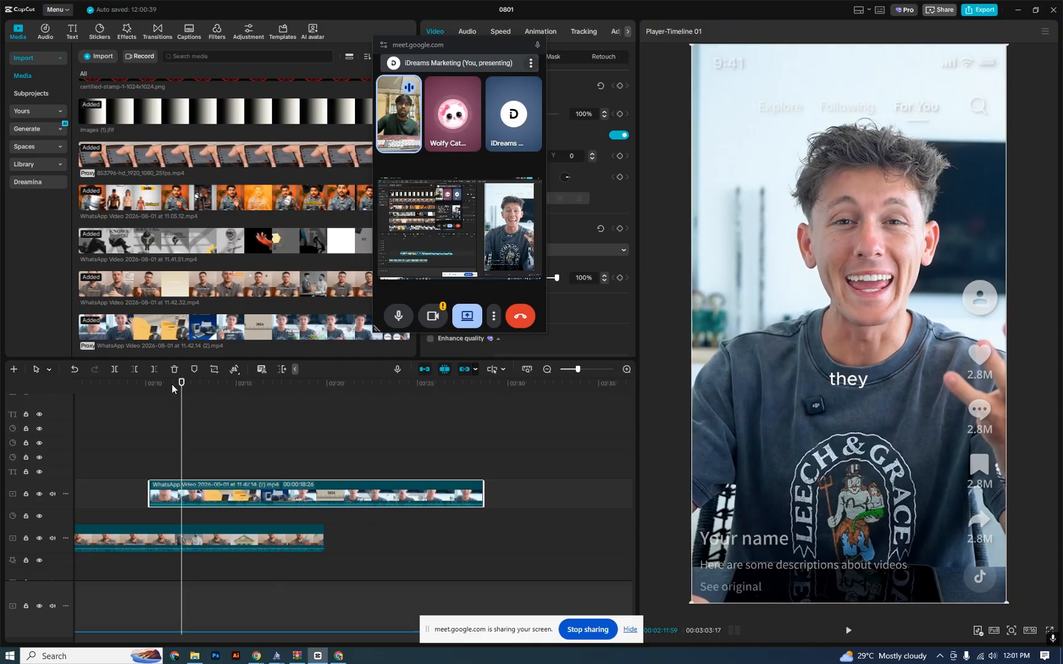
Step: Examine the clip's falling-money scenes with the "I'VE MADE $1.4 MILLION" and "AI WEBSITES TO" captions, from about 02:22 to 02:24
{"action": "left_click_drag", "start_coordinate": [186, 387], "coordinate": [372, 397]}
{"action": "left_click_drag", "start_coordinate": [527, 623], "coordinate": [225, 385]}
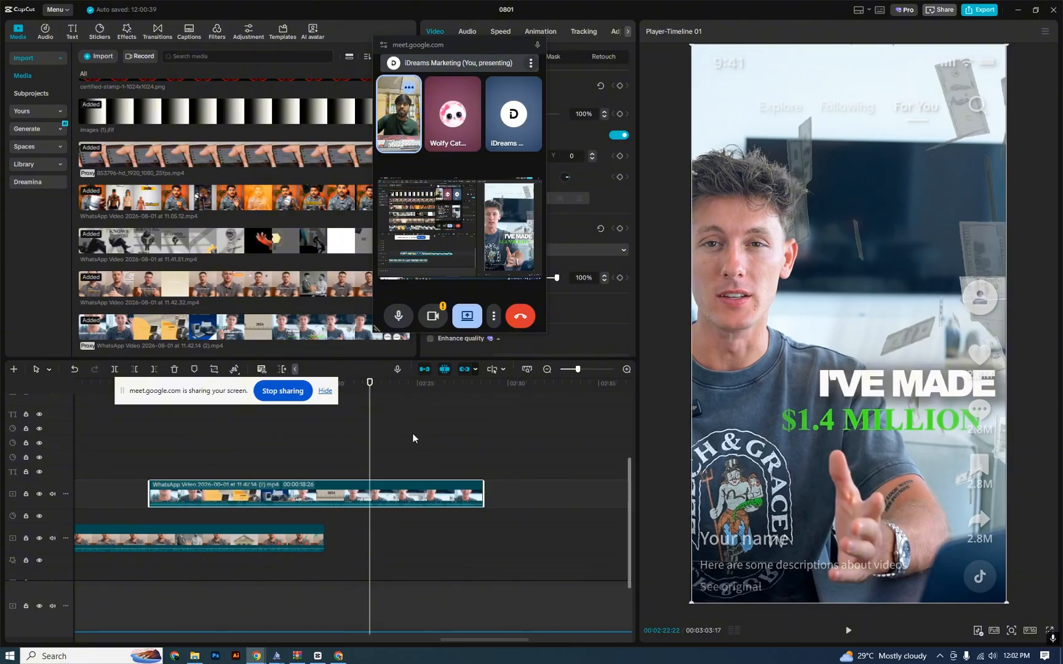
{"action": "left_click", "coordinate": [373, 387]}
{"action": "left_click_drag", "start_coordinate": [374, 388], "coordinate": [369, 392]}
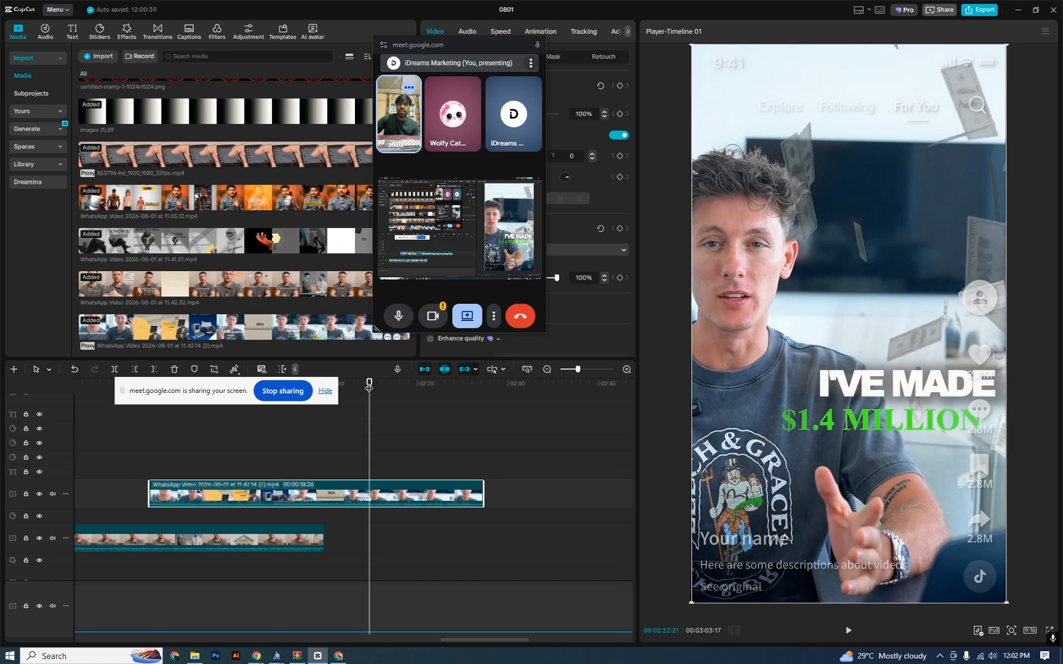
{"action": "left_click_drag", "start_coordinate": [368, 395], "coordinate": [404, 394]}
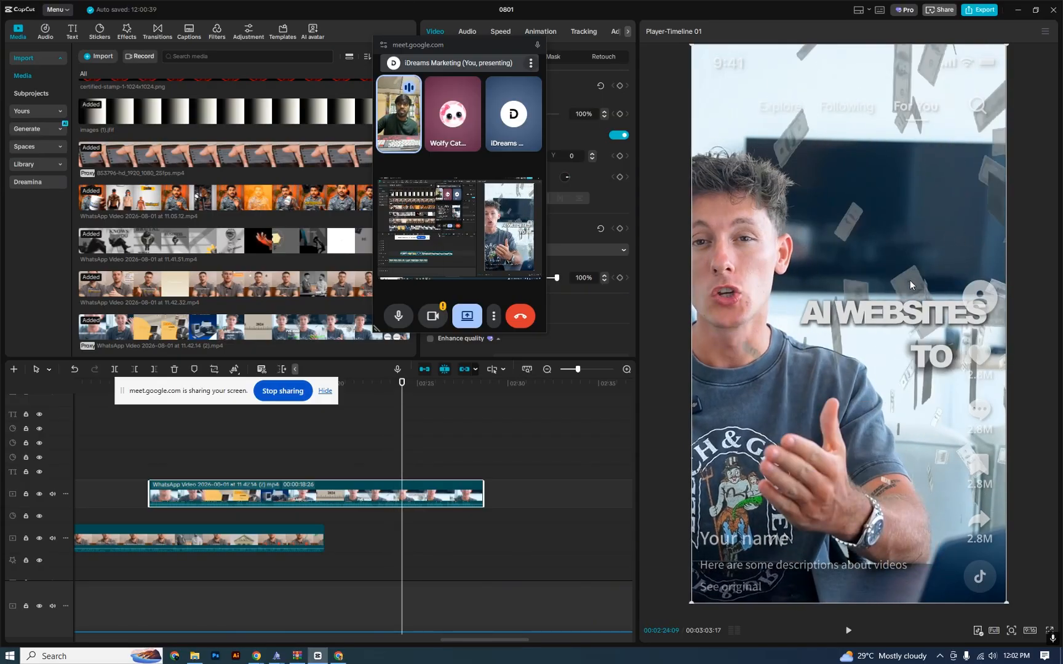
Step: Examine how the white "roofing", "HVAC" and "plumbing companies" circles appear in the clip at about 02:27
{"action": "left_click_drag", "start_coordinate": [402, 388], "coordinate": [470, 391]}
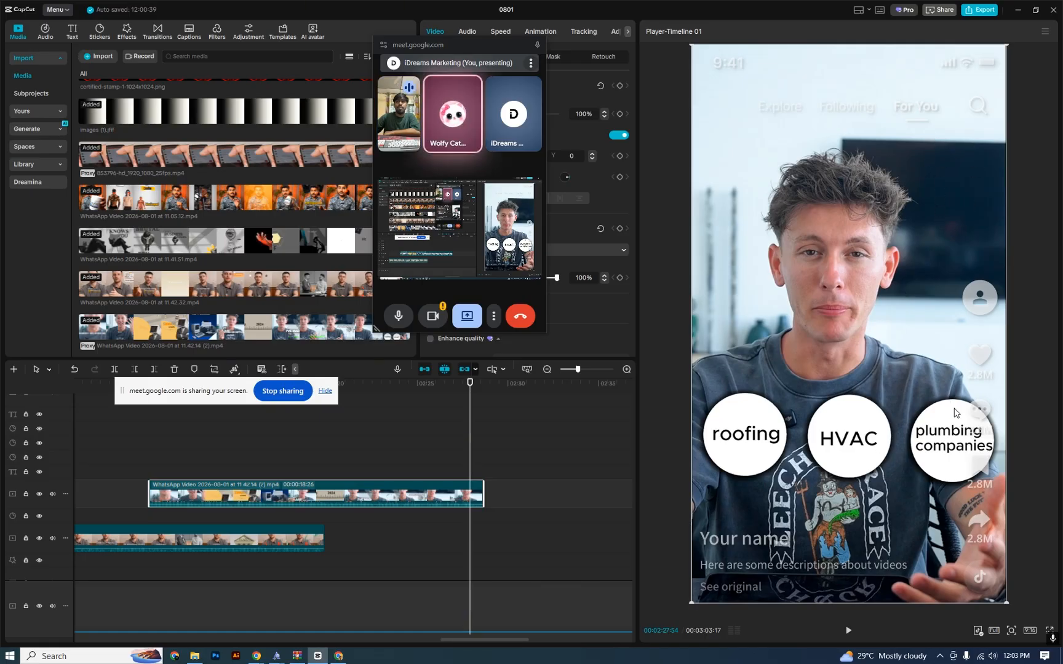
{"action": "left_click", "coordinate": [453, 390]}
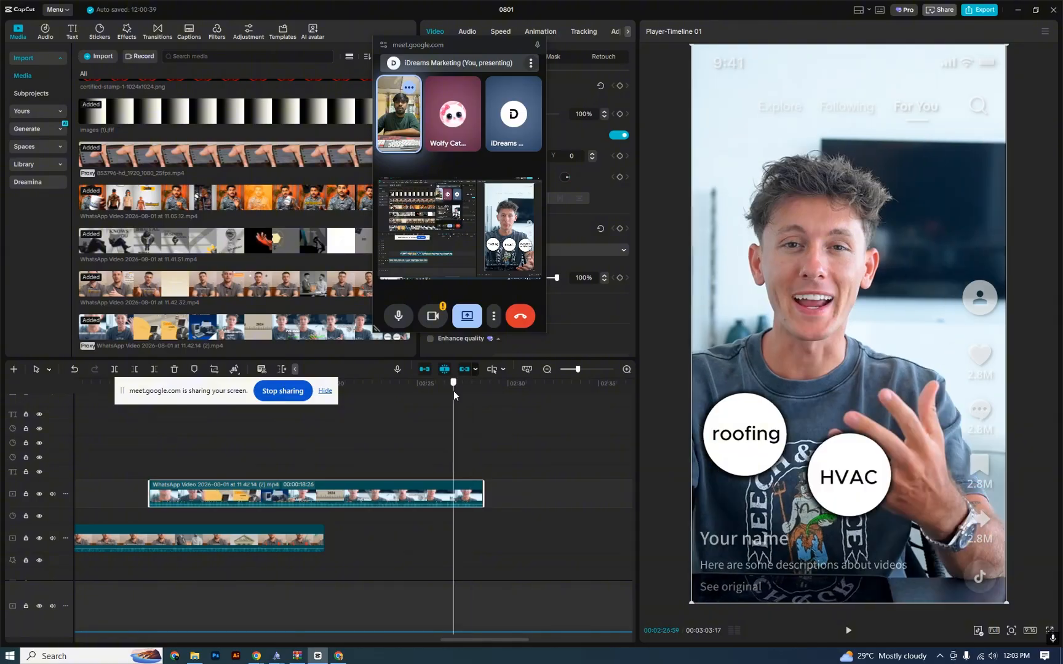
{"action": "mouse_move", "coordinate": [454, 390]}
{"action": "left_mouse_down"}
{"action": "mouse_move", "coordinate": [470, 394]}
{"action": "mouse_move", "coordinate": [430, 400]}
{"action": "mouse_move", "coordinate": [496, 402]}
{"action": "mouse_move", "coordinate": [468, 403]}
{"action": "left_mouse_up"}
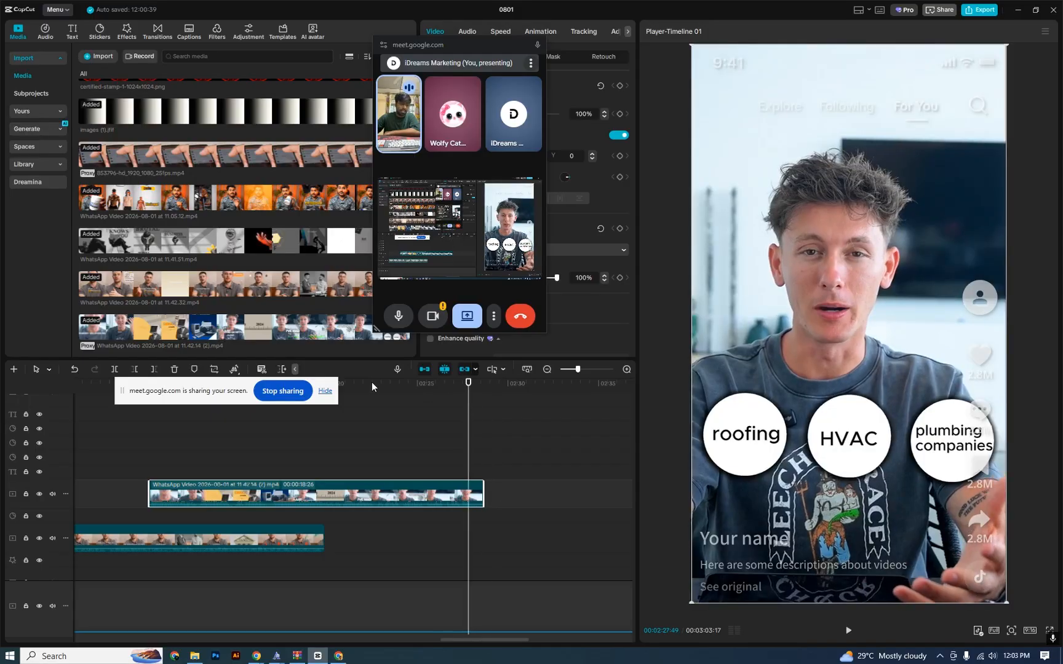
{"action": "left_click", "coordinate": [338, 657]}
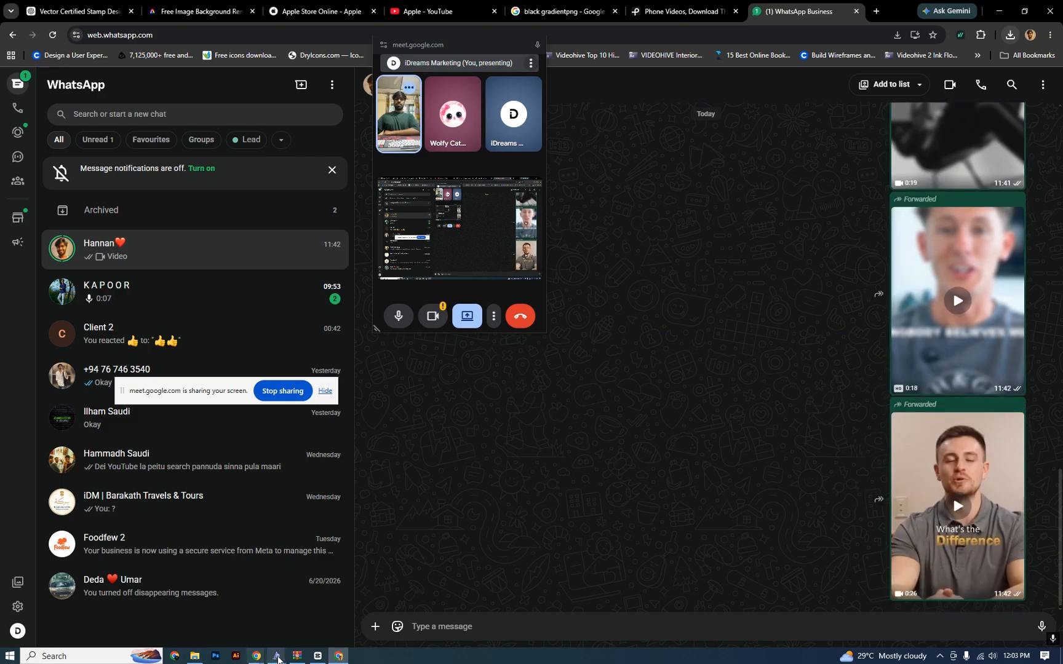
{"action": "left_click", "coordinate": [317, 656]}
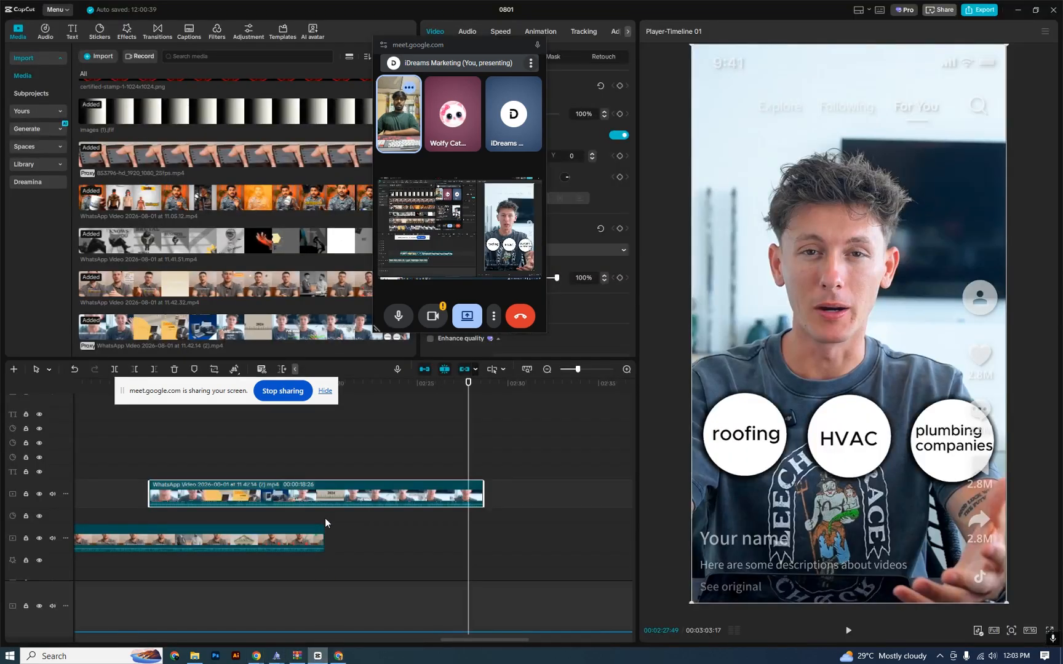
Step: Re-examine the start of the "I'VE MADE" caption at about 02:21 and the blue "selling AI websites" scene at about 02:16
{"action": "left_click", "coordinate": [347, 388]}
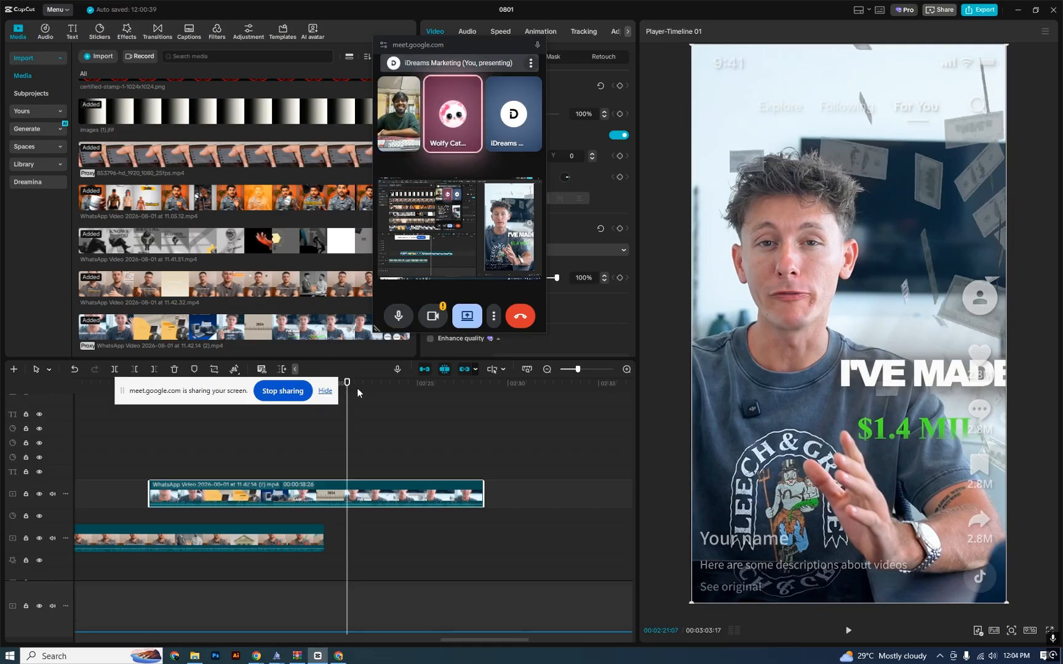
{"action": "left_click_drag", "start_coordinate": [347, 382], "coordinate": [370, 392]}
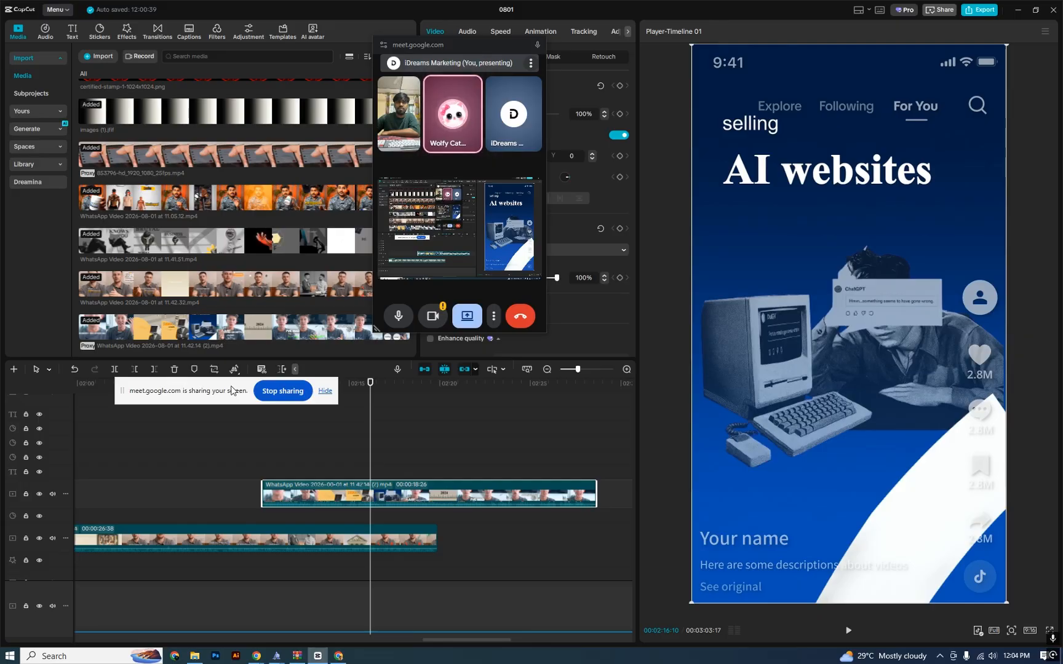
{"action": "left_click_drag", "start_coordinate": [232, 390], "coordinate": [473, 618]}
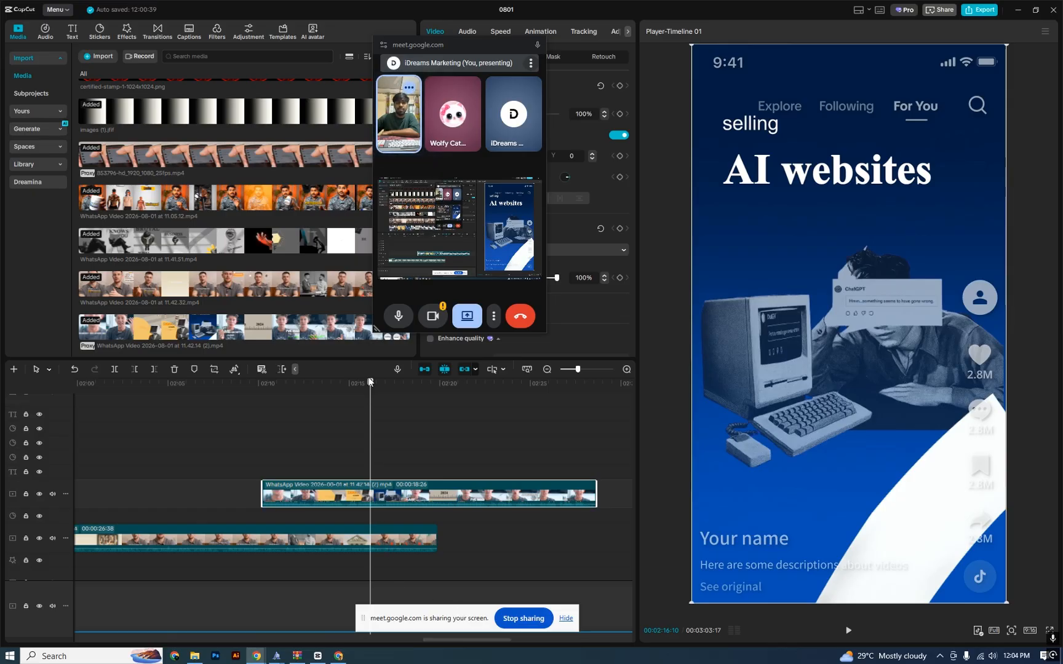
Step: Show the whole project on the timeline and review the "Athletes" scene at about 00:56 and the "සිංහල" scene at about 00:31
{"action": "left_click_drag", "start_coordinate": [369, 384], "coordinate": [171, 444]}
{"action": "left_click_drag", "start_coordinate": [576, 369], "coordinate": [572, 369]}
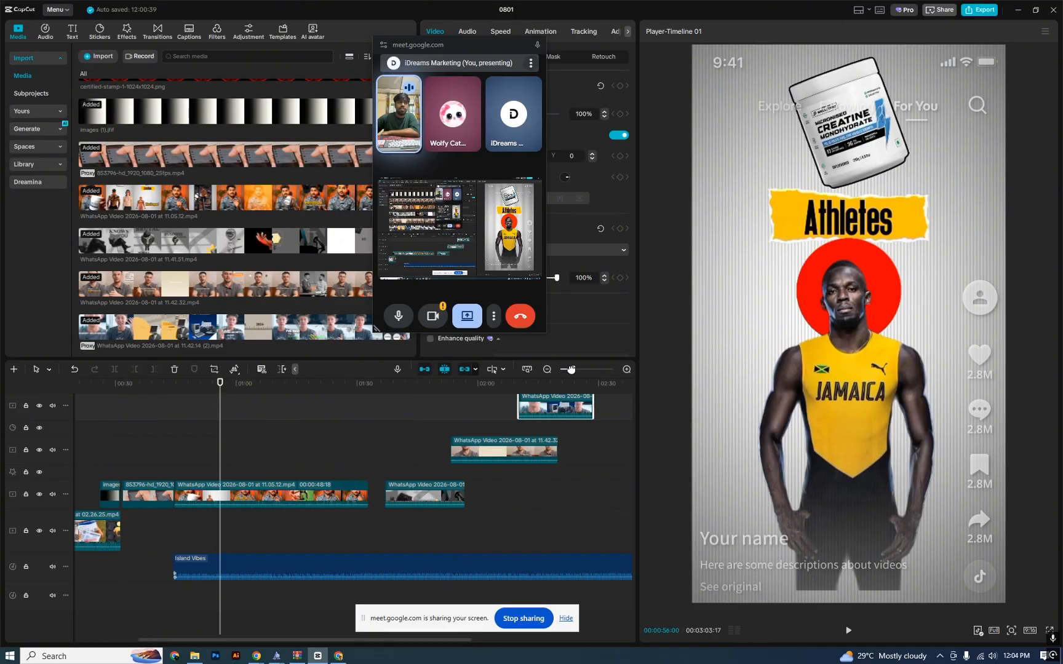
{"action": "left_click_drag", "start_coordinate": [119, 387], "coordinate": [230, 431]}
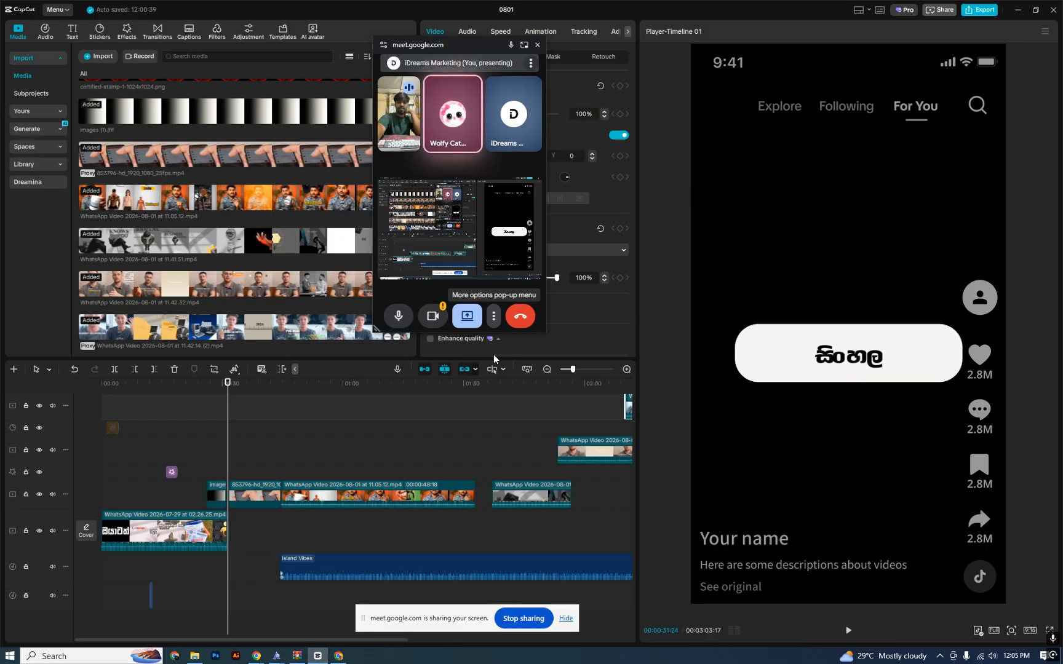
Step: Leave the Google Meet call
{"action": "left_click", "coordinate": [519, 316]}
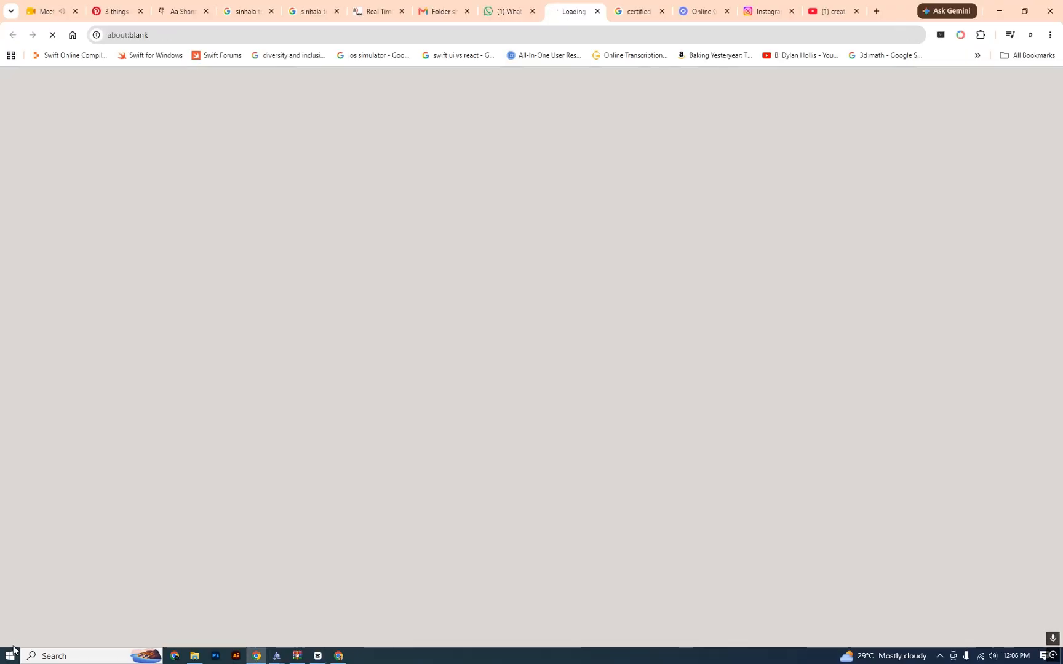